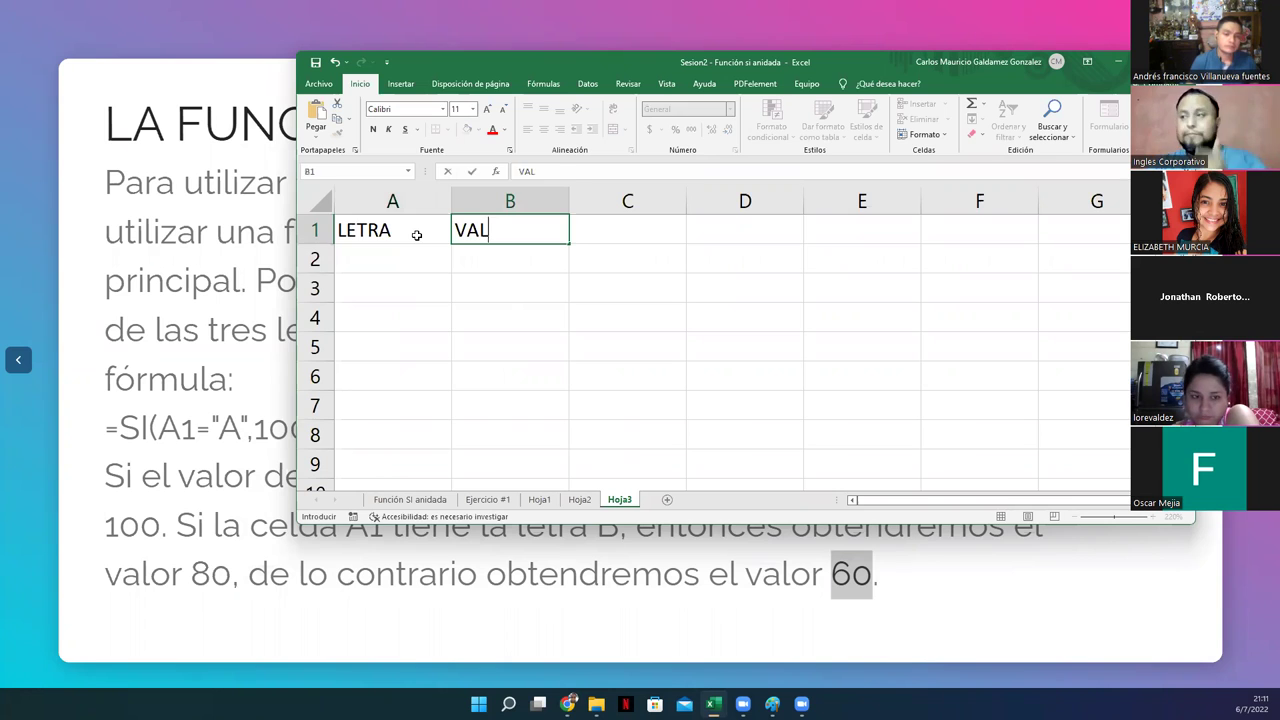
# Complete the VALOR header in B1 and start an SI formula in B2 that returns 100 when A2="A".
pyautogui.click(376, 262)
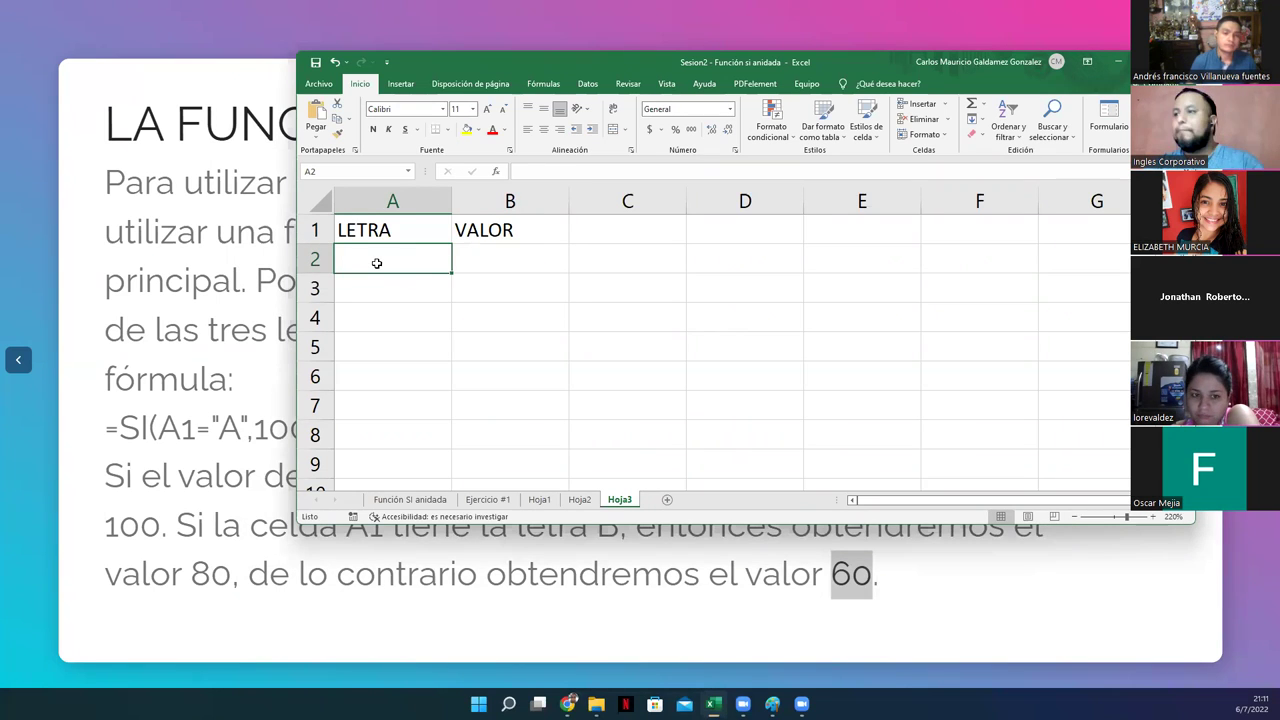
pyautogui.click(490, 266)
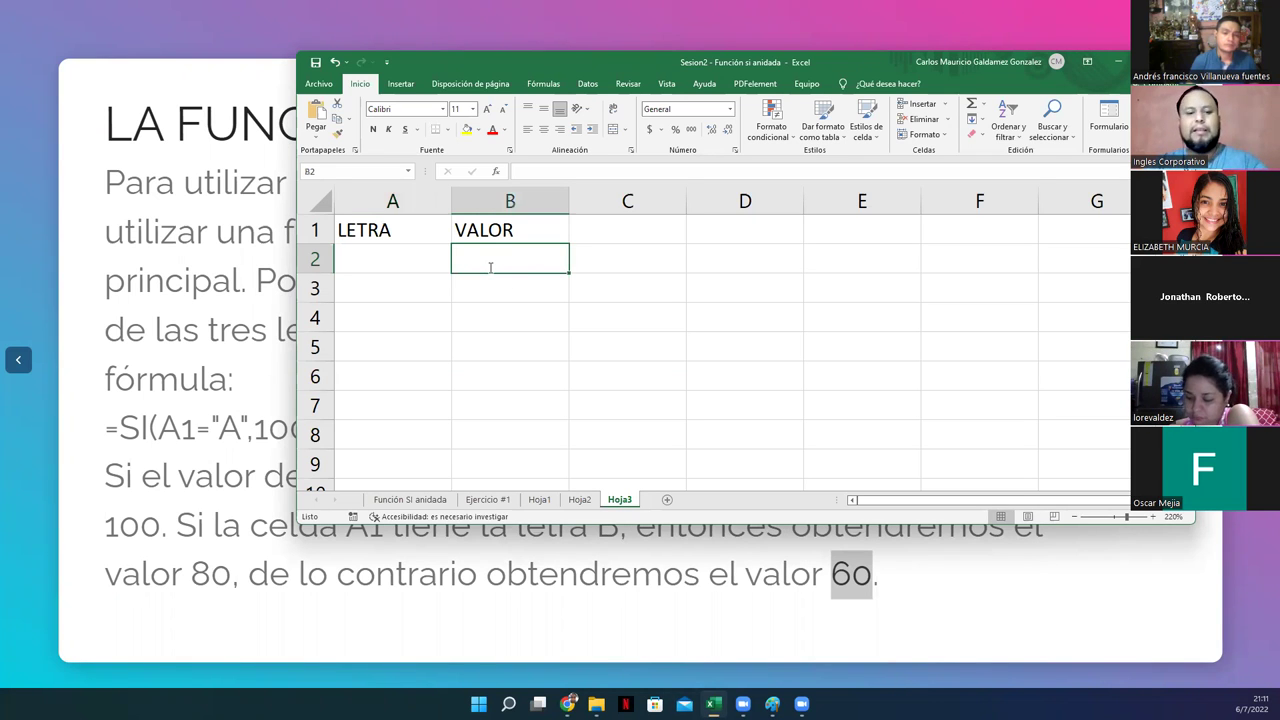
pyautogui.write('=si')
pyautogui.press('Tab')
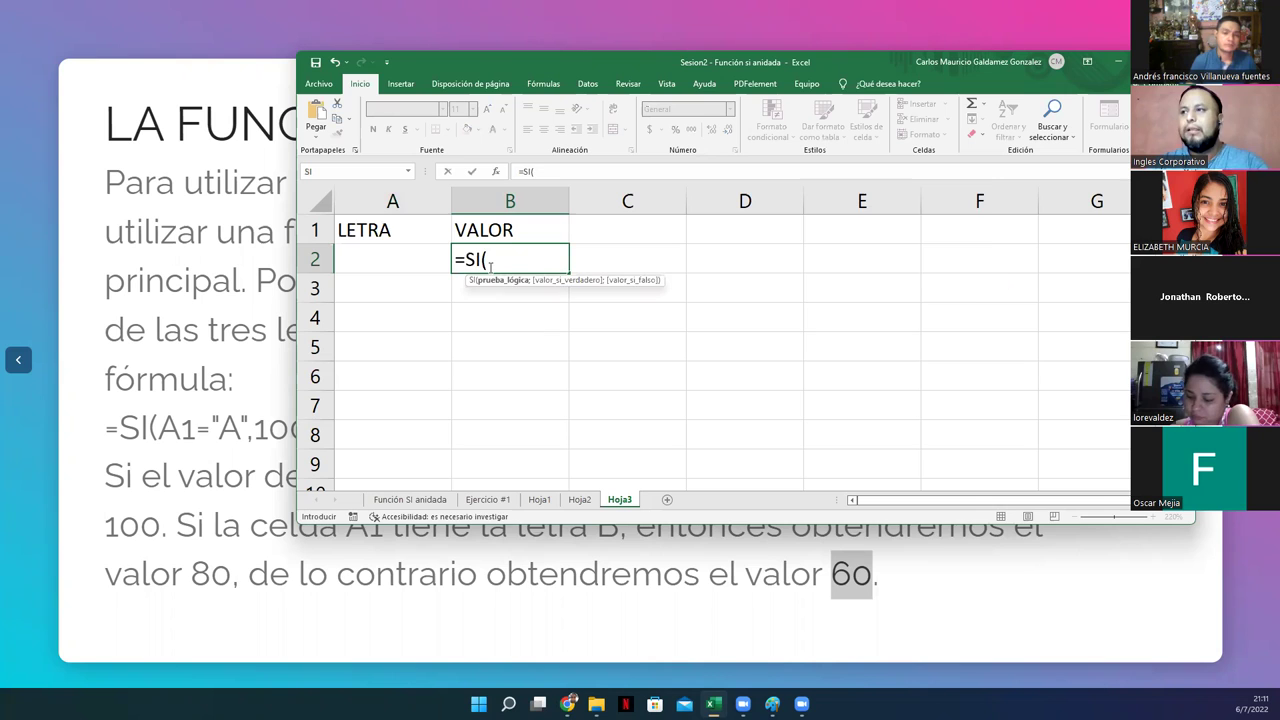
pyautogui.click(376, 261)
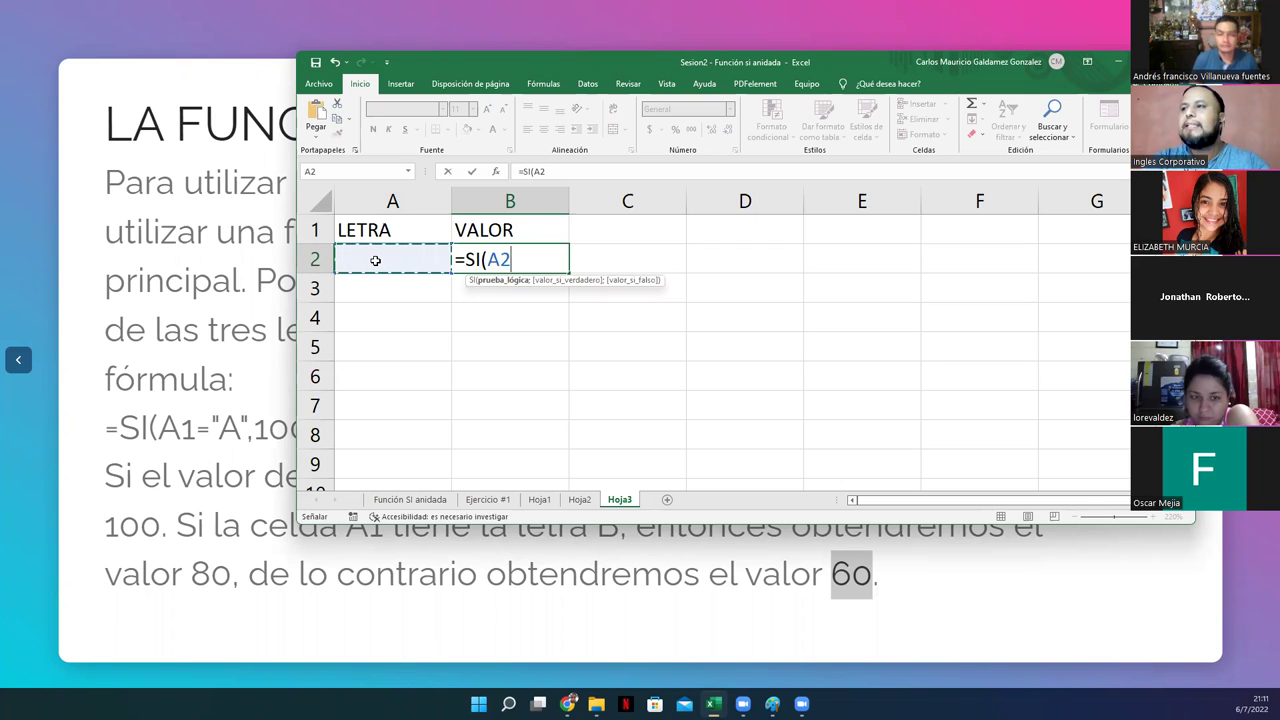
pyautogui.write('="A"')
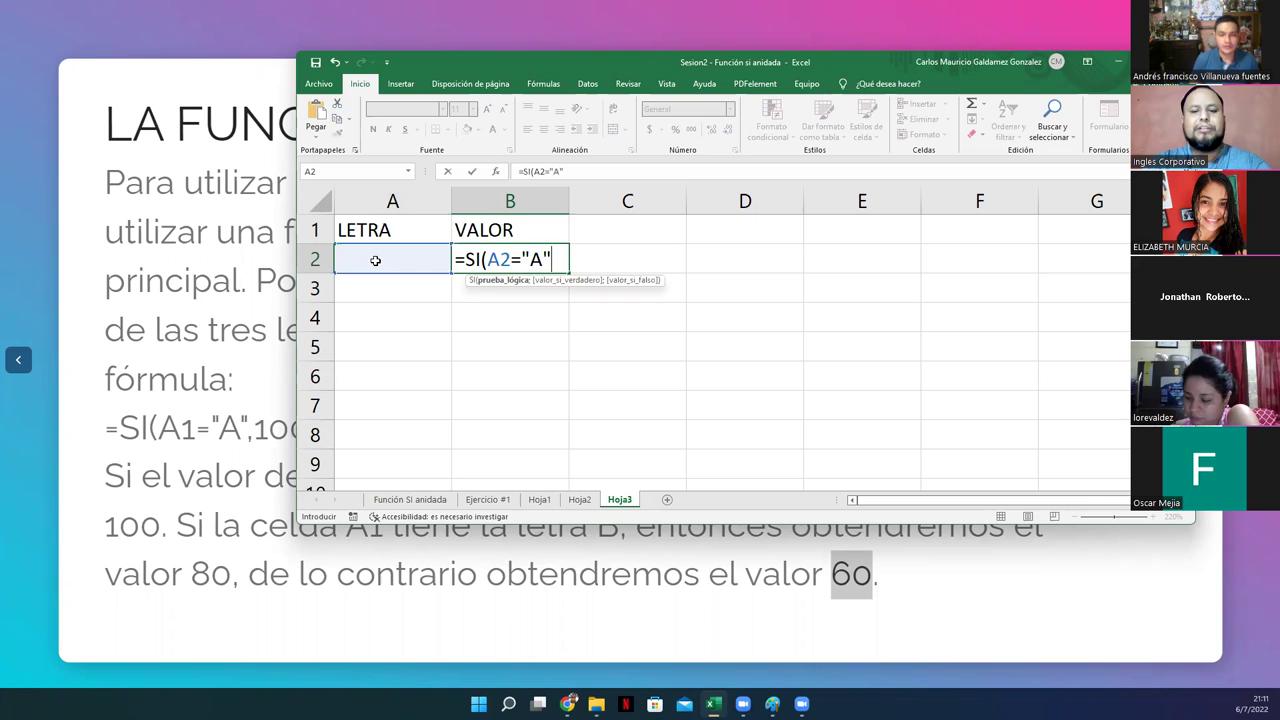
pyautogui.write(';100')
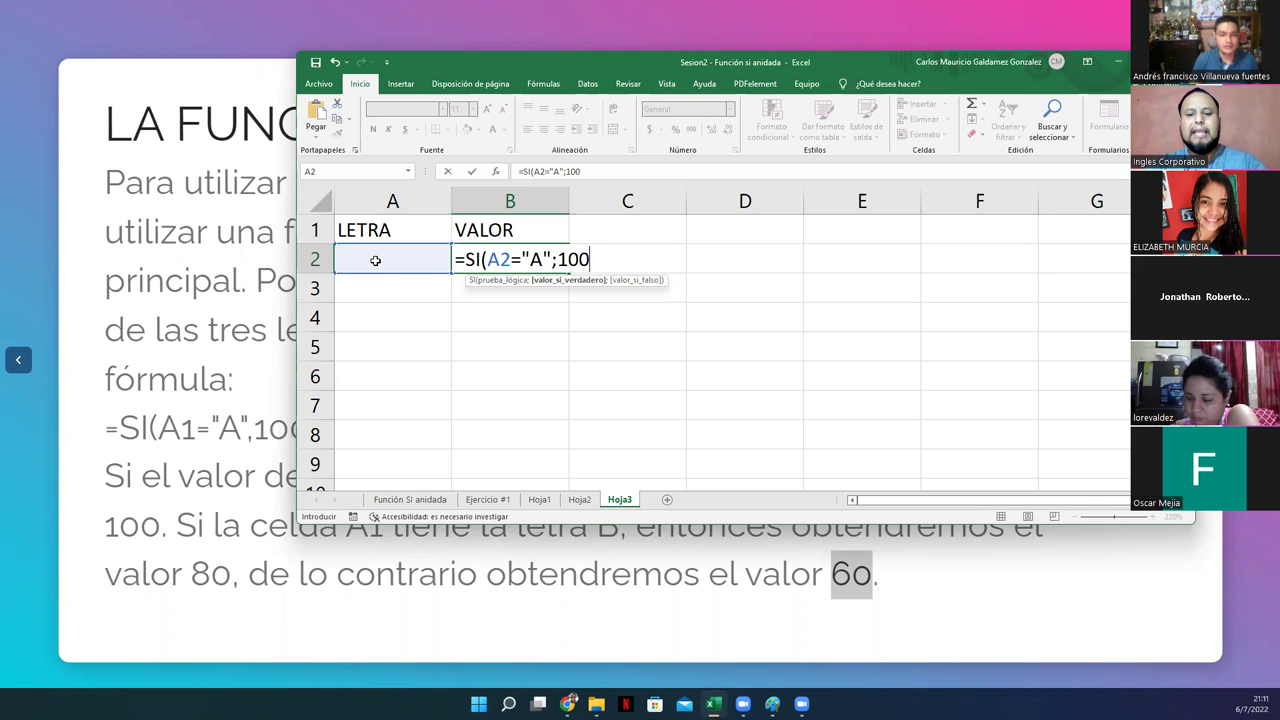
pyautogui.write(';')
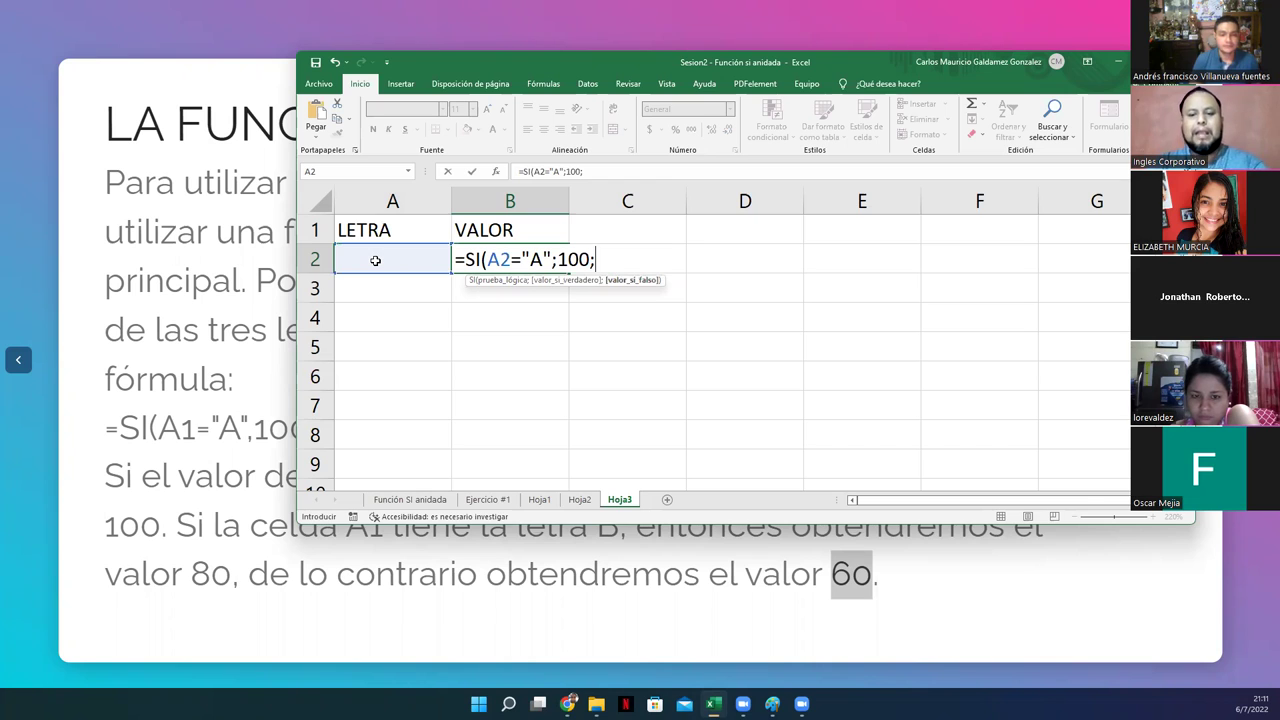
# Nest a second SI as the false value, returning 80 when A2="B" and 60 otherwise, and commit the formula.
pyautogui.write('SI(')
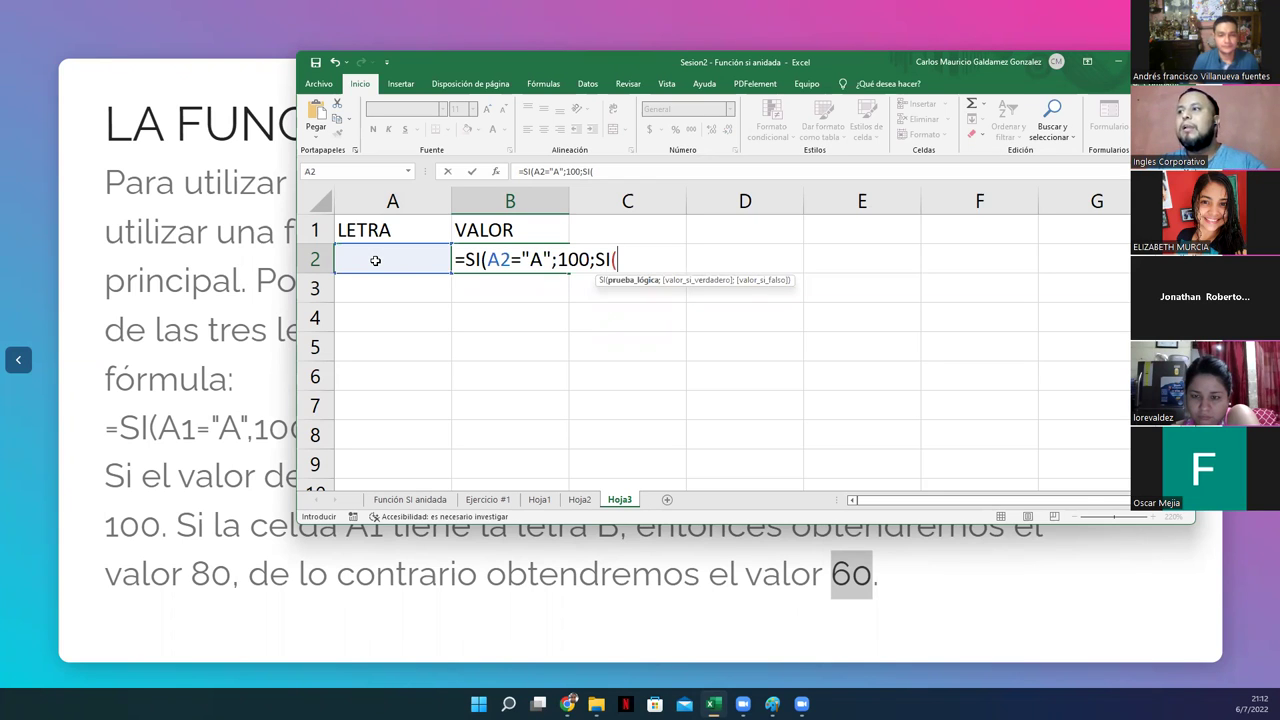
pyautogui.click(375, 260)
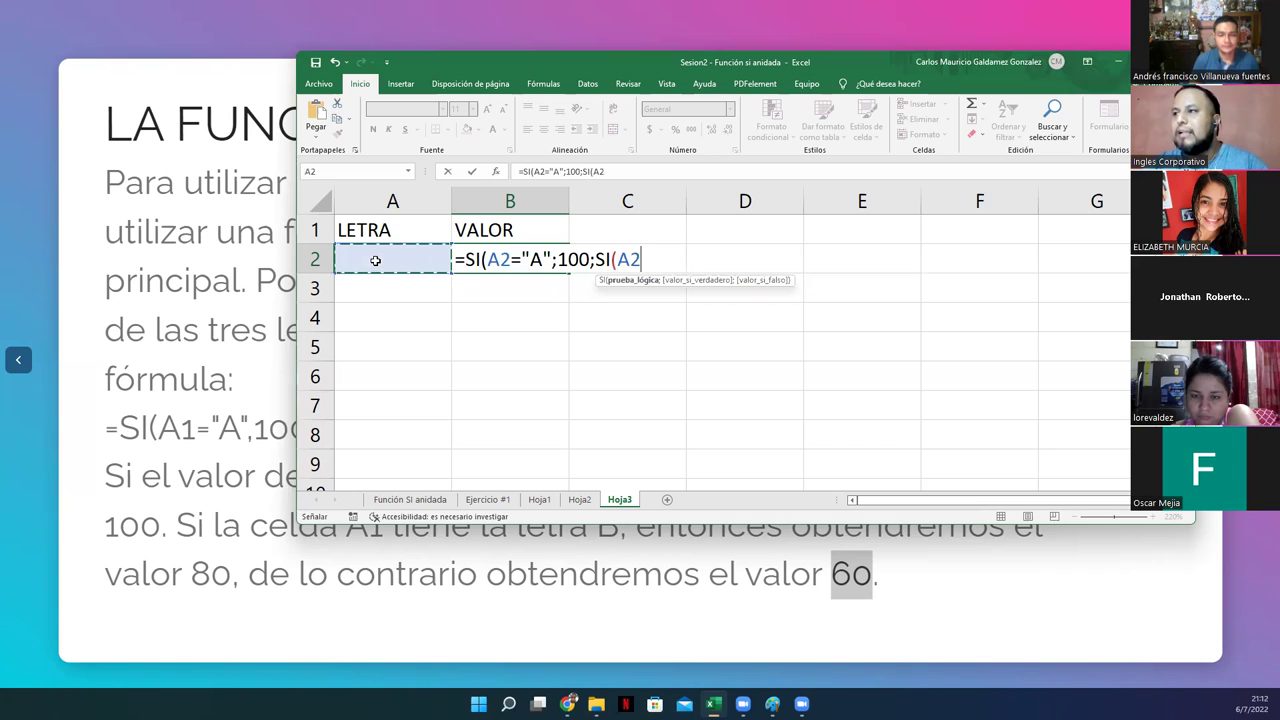
pyautogui.write('="B"')
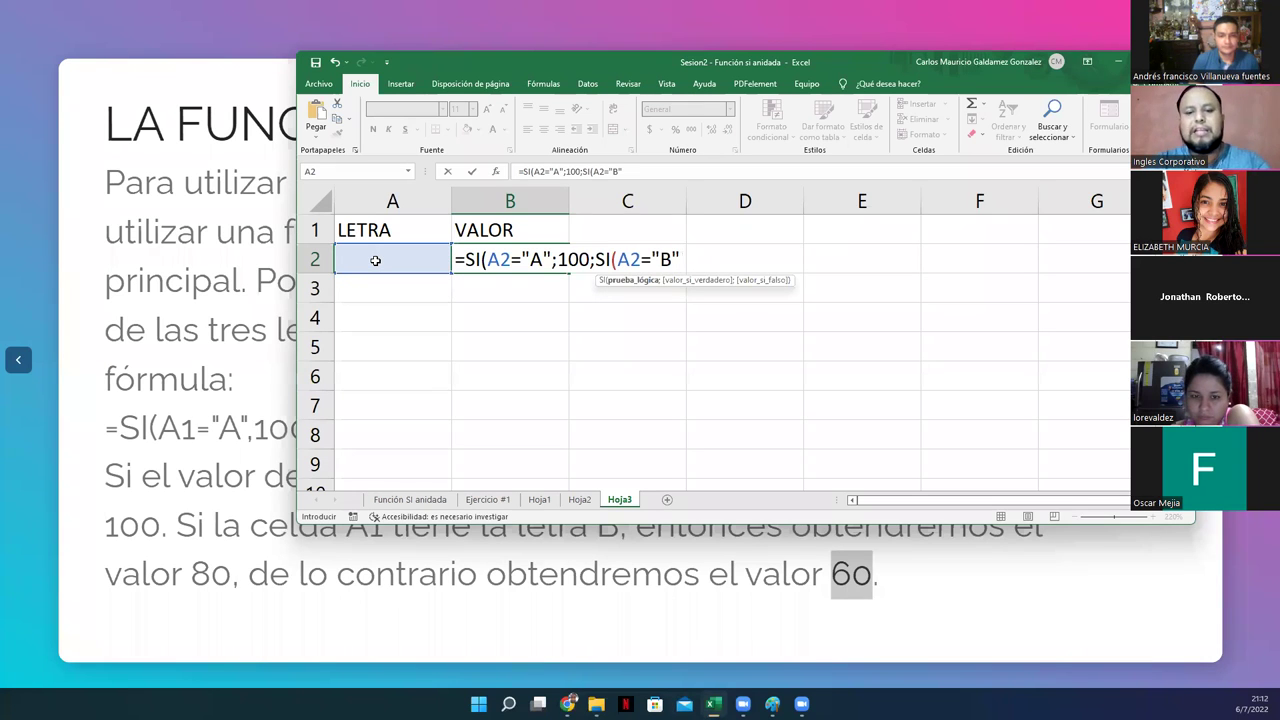
pyautogui.write(';80')
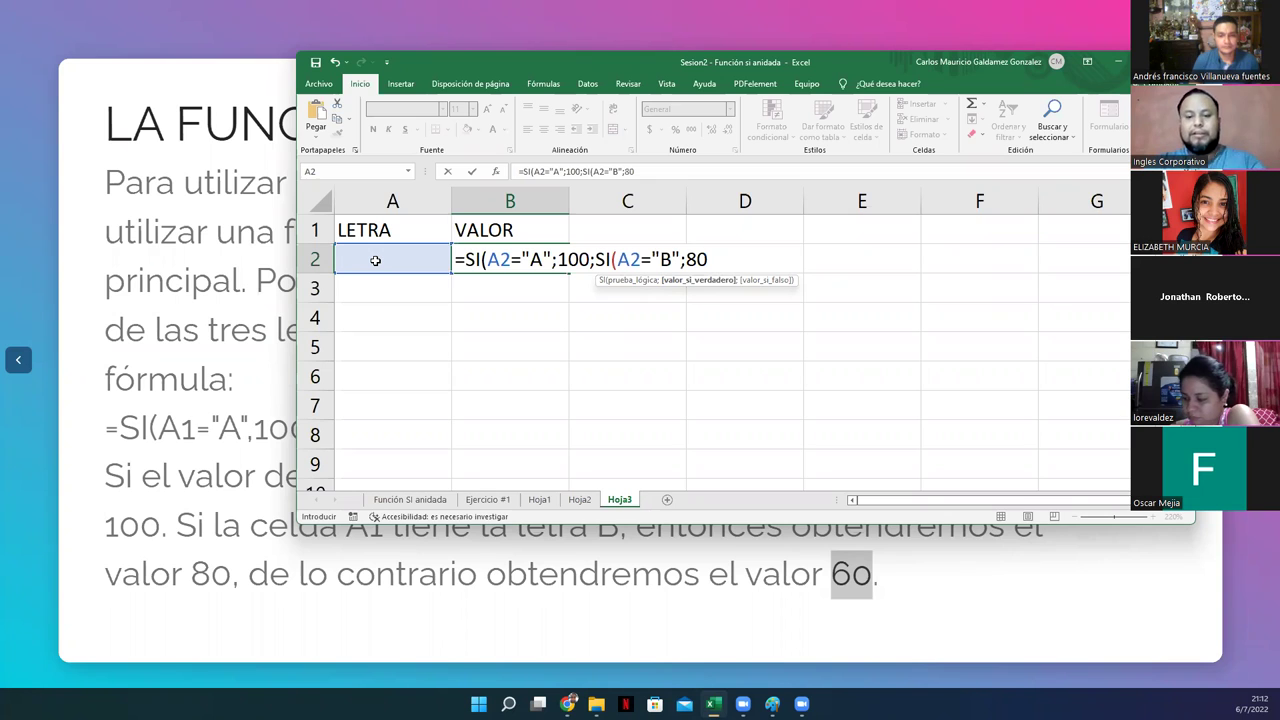
pyautogui.write(';60')
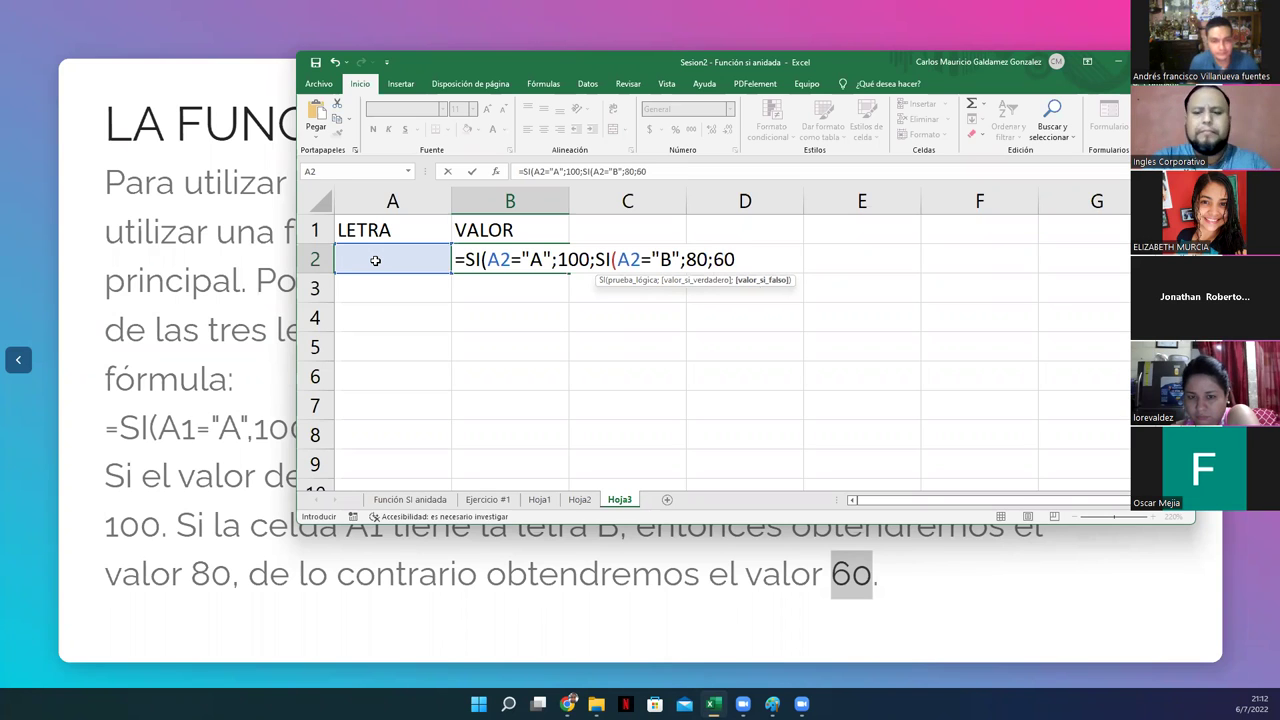
pyautogui.write('))')
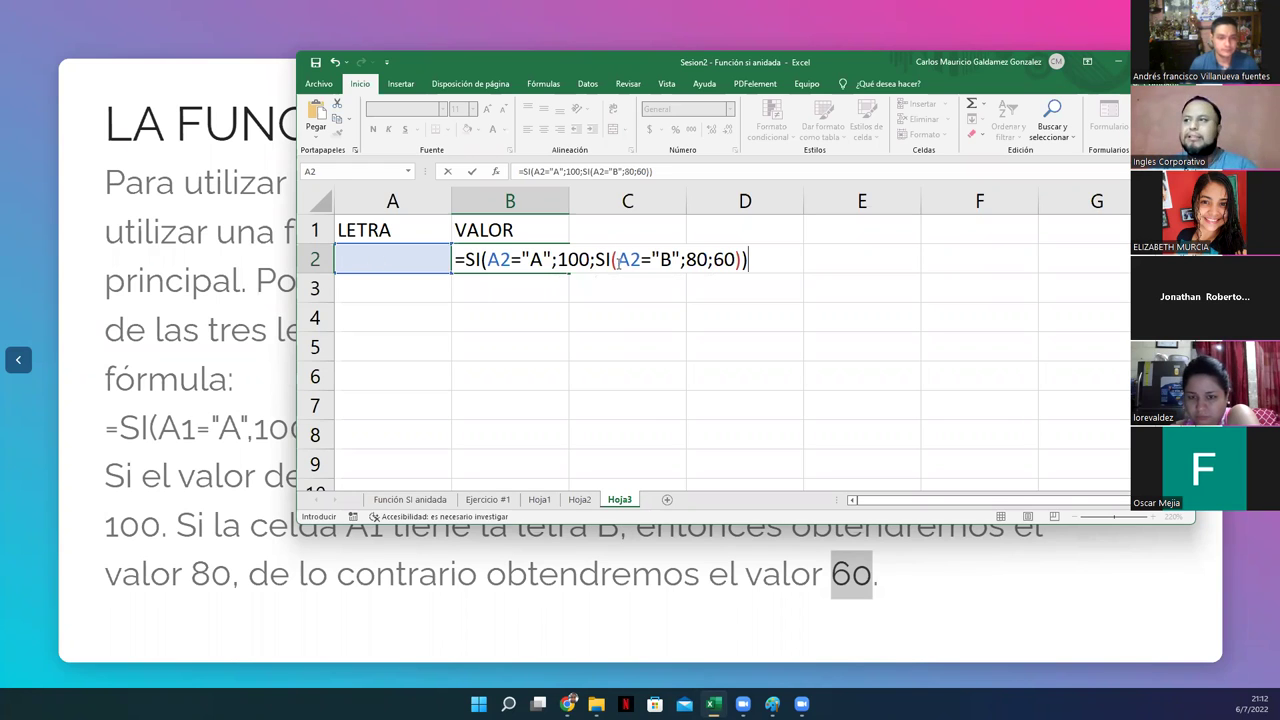
pyautogui.moveTo(612, 259); pyautogui.dragTo(743, 260)
pyautogui.doubleClick(602, 259)
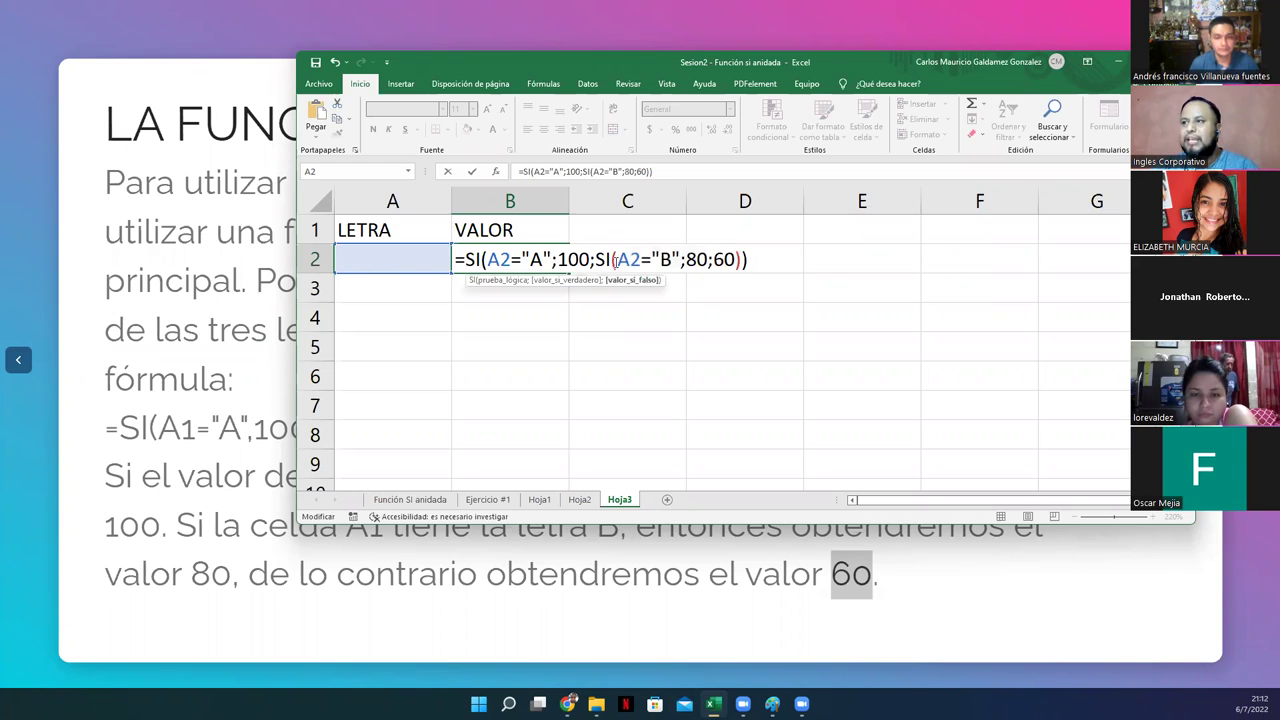
pyautogui.doubleClick(497, 259)
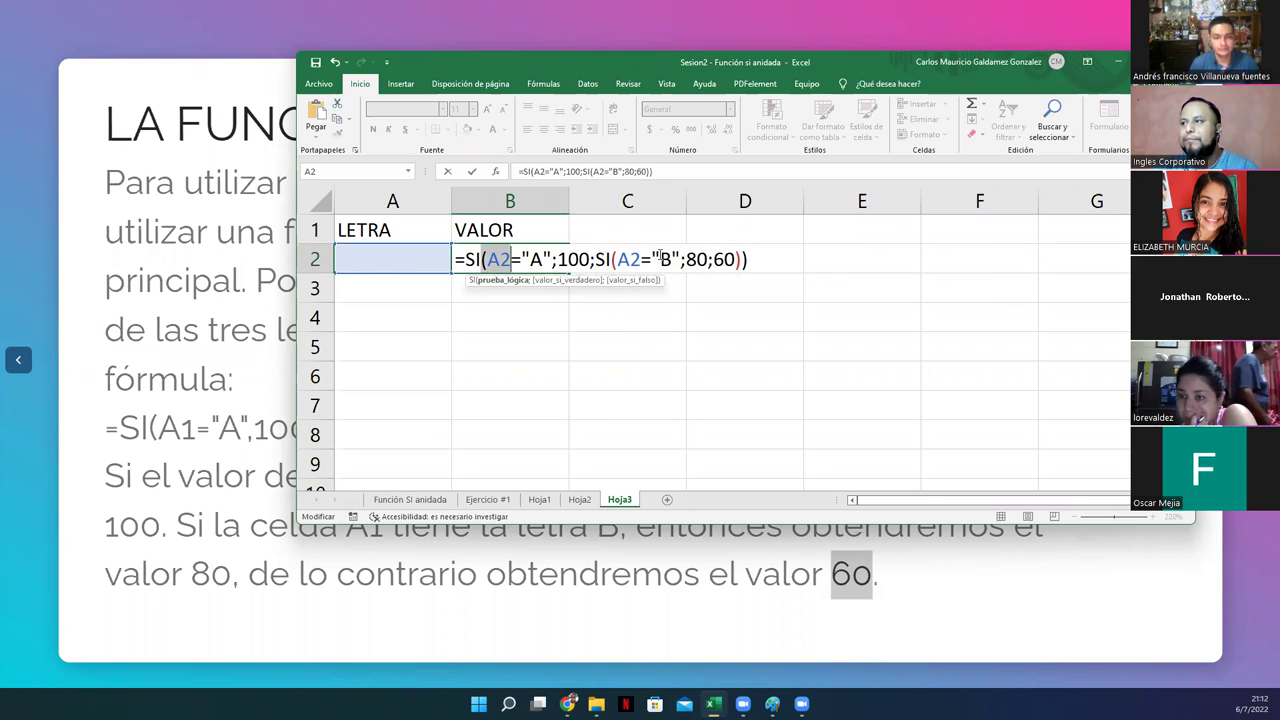
pyautogui.click(752, 259)
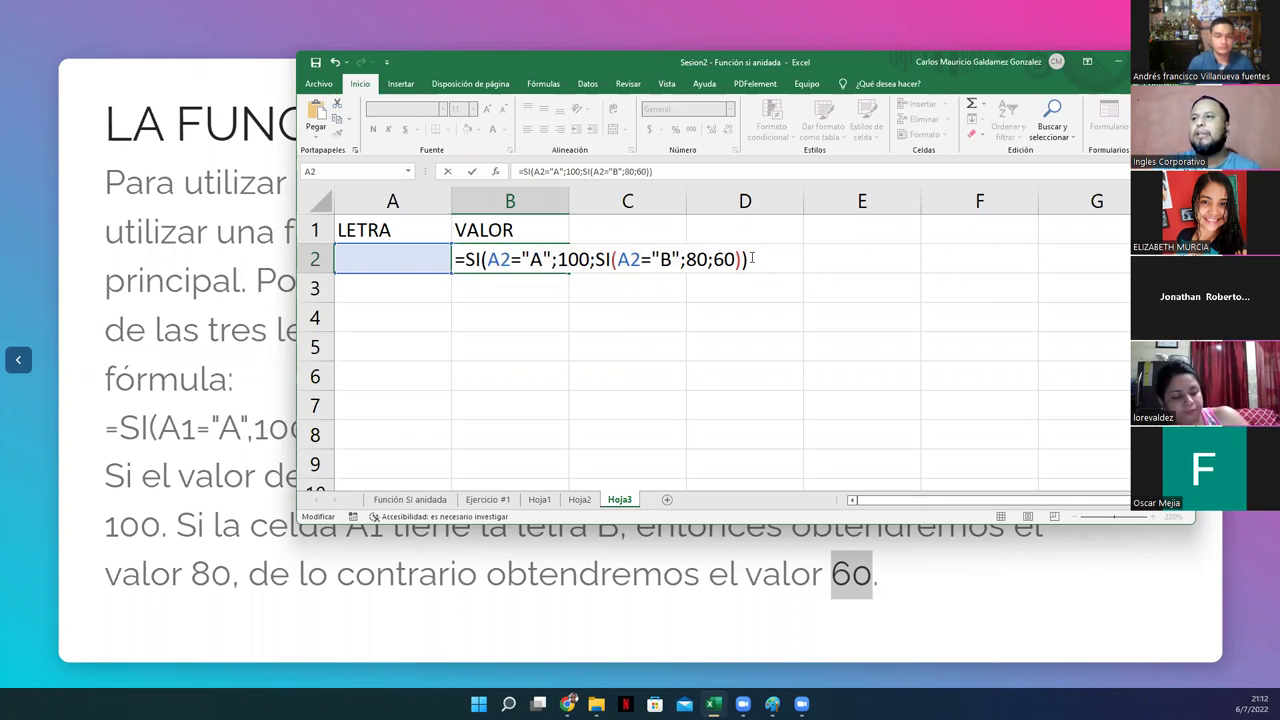
pyautogui.press('Return')
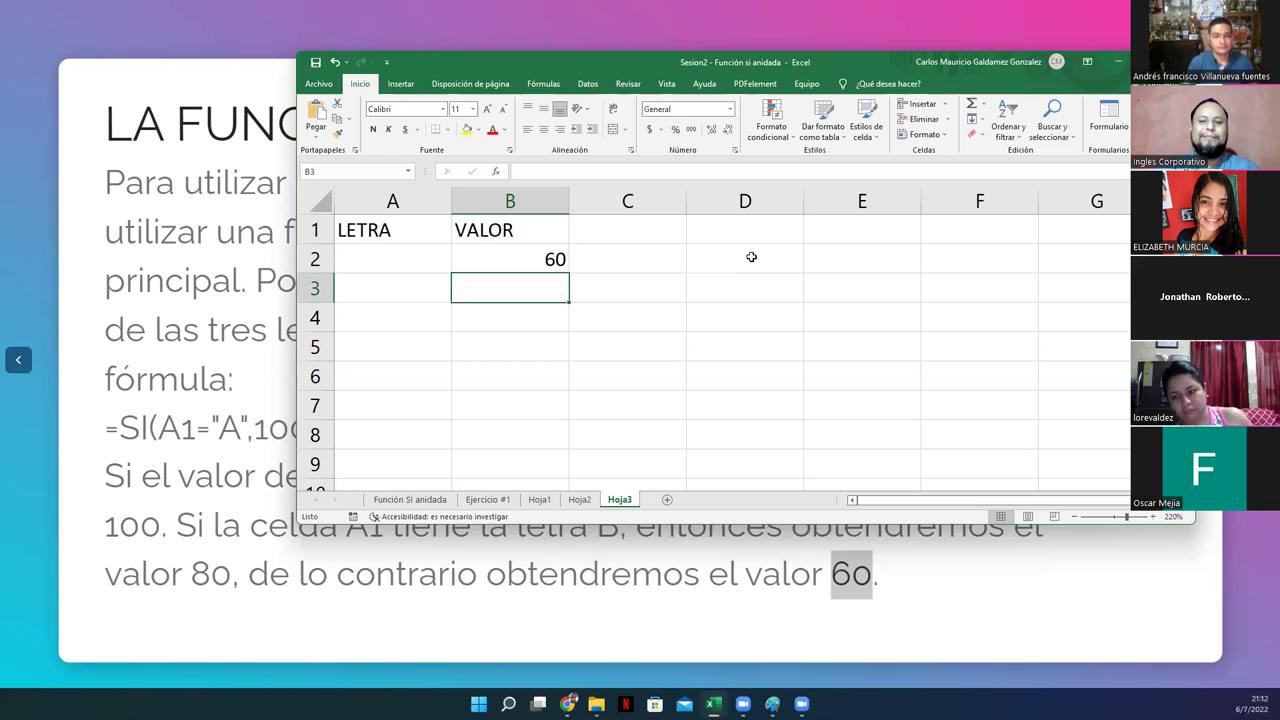
# Test the nested formula by entering A, b and c in turn in cell A2.
pyautogui.press('Up')
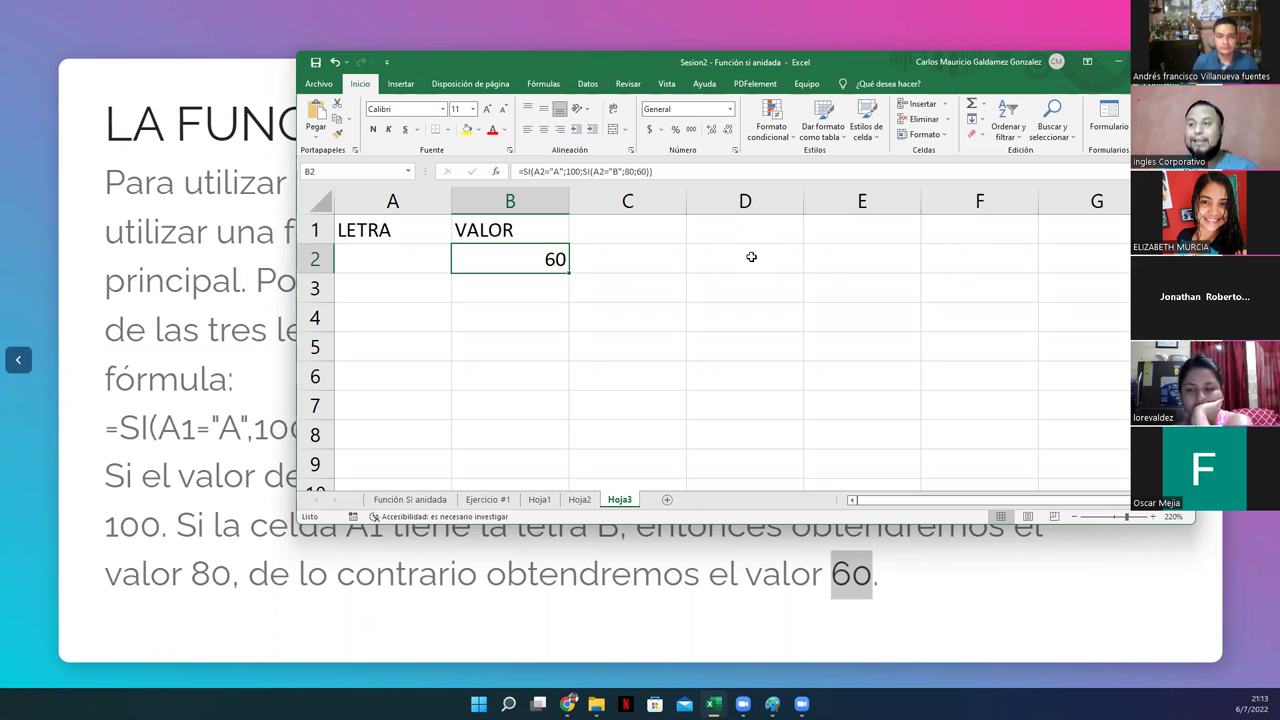
pyautogui.click(387, 260)
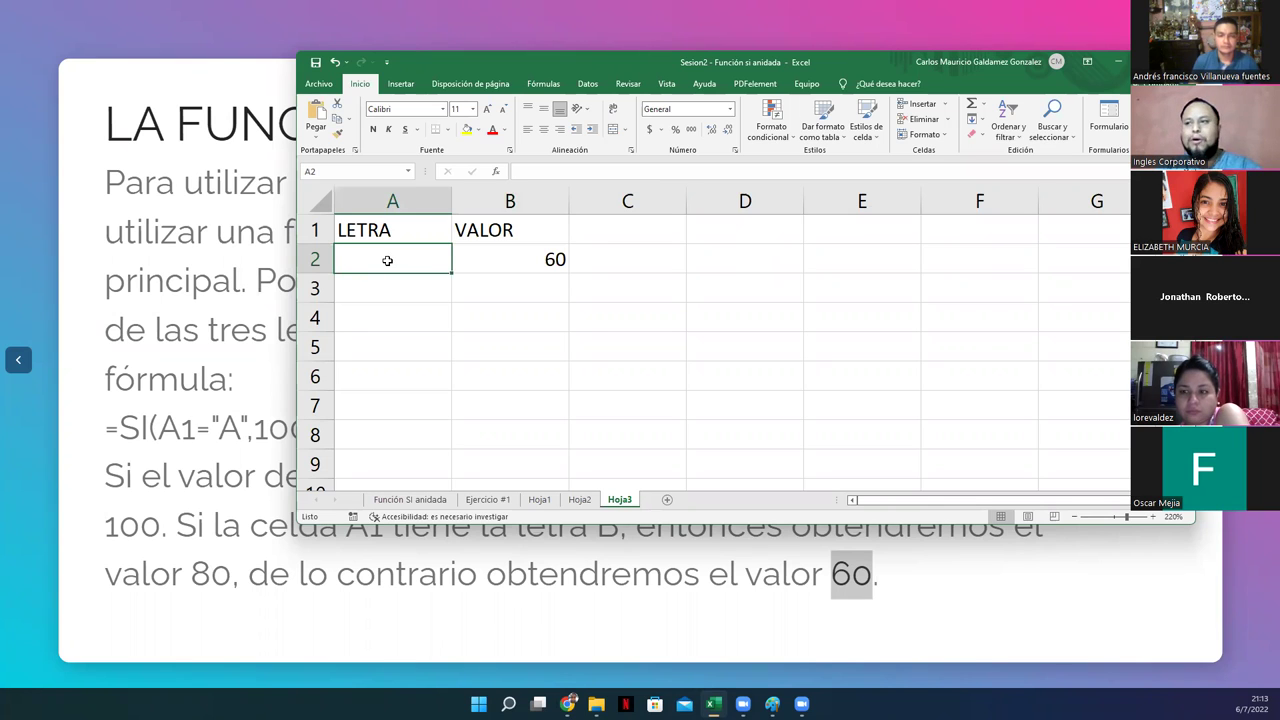
pyautogui.write('A')
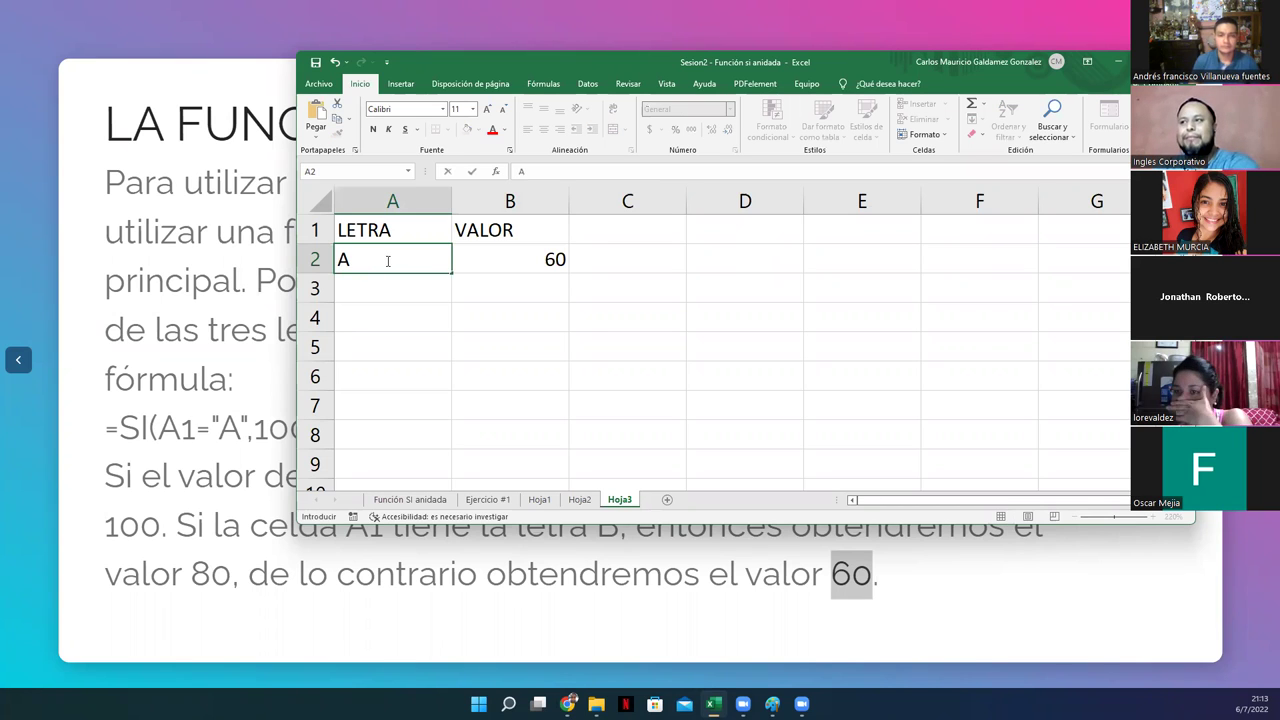
pyautogui.press('Return')
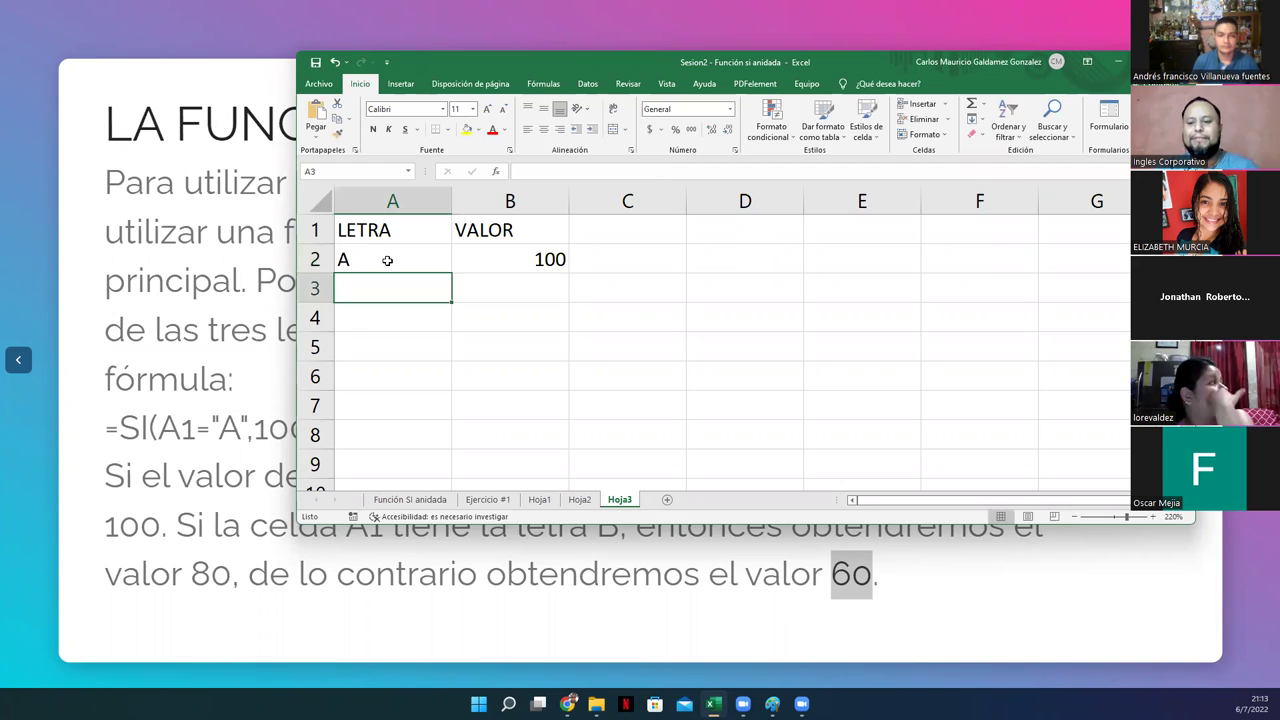
pyautogui.click(387, 260)
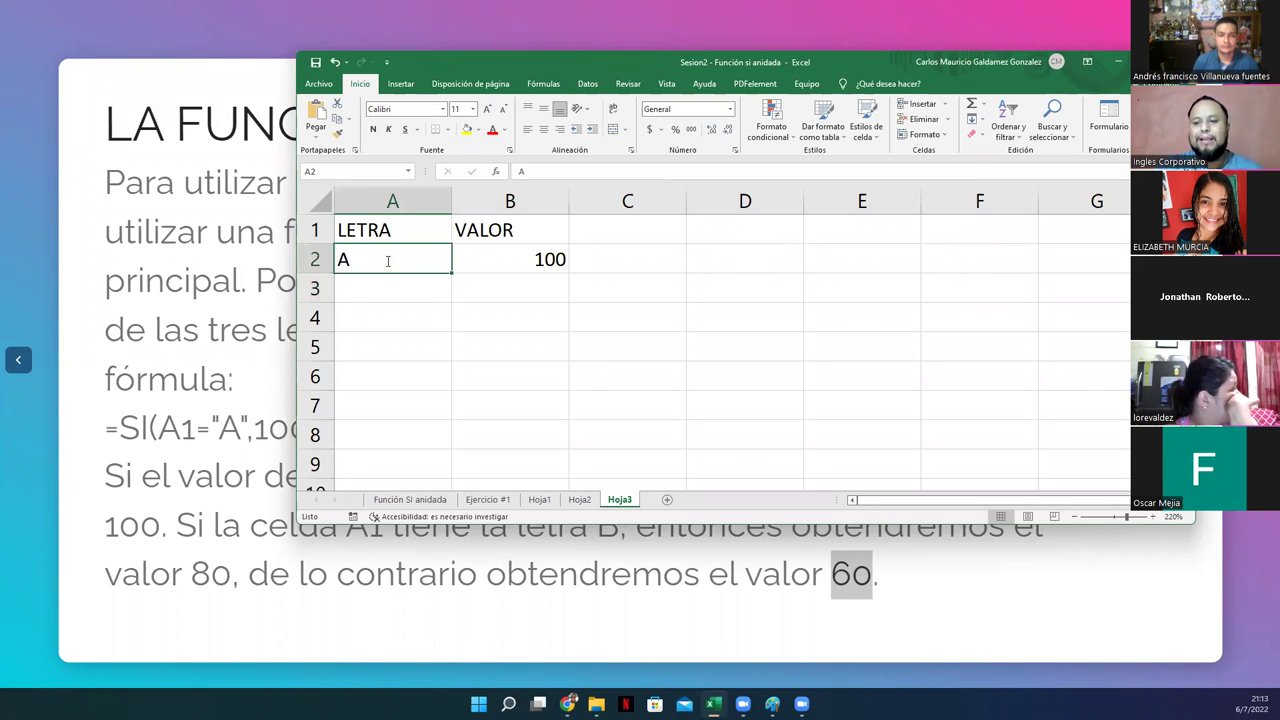
pyautogui.write('b')
pyautogui.press('Return')
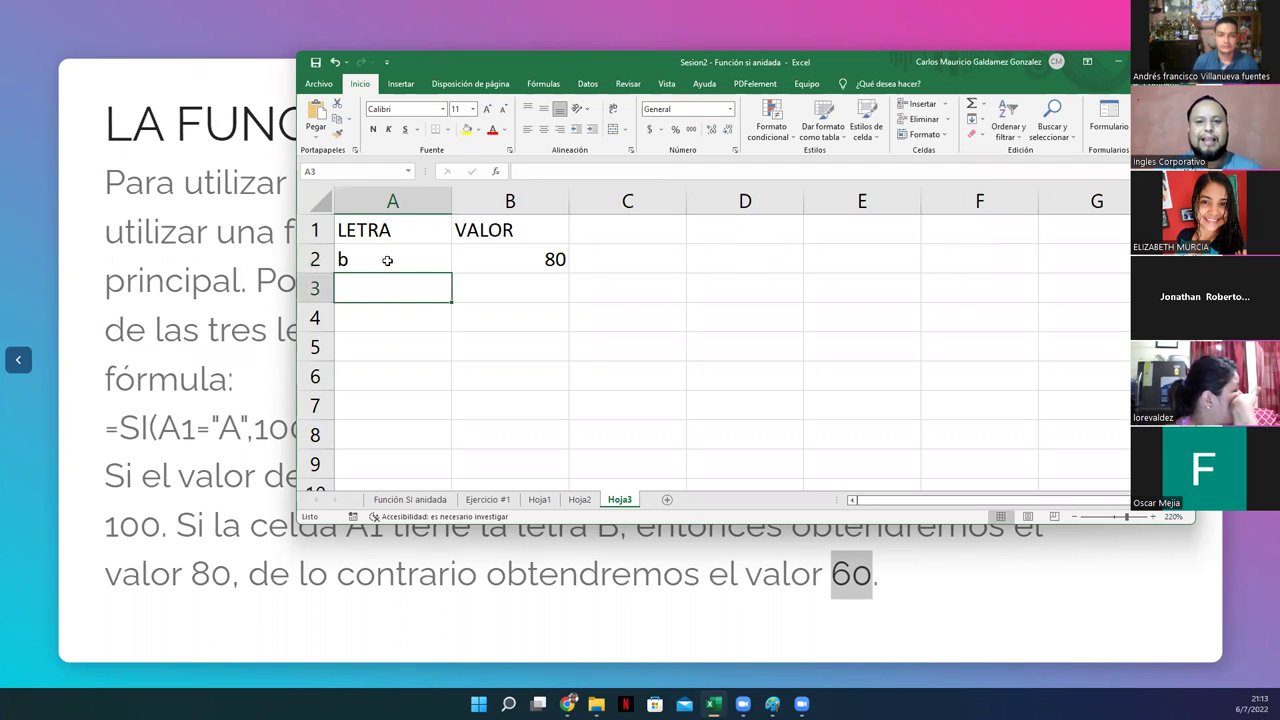
pyautogui.click(387, 260)
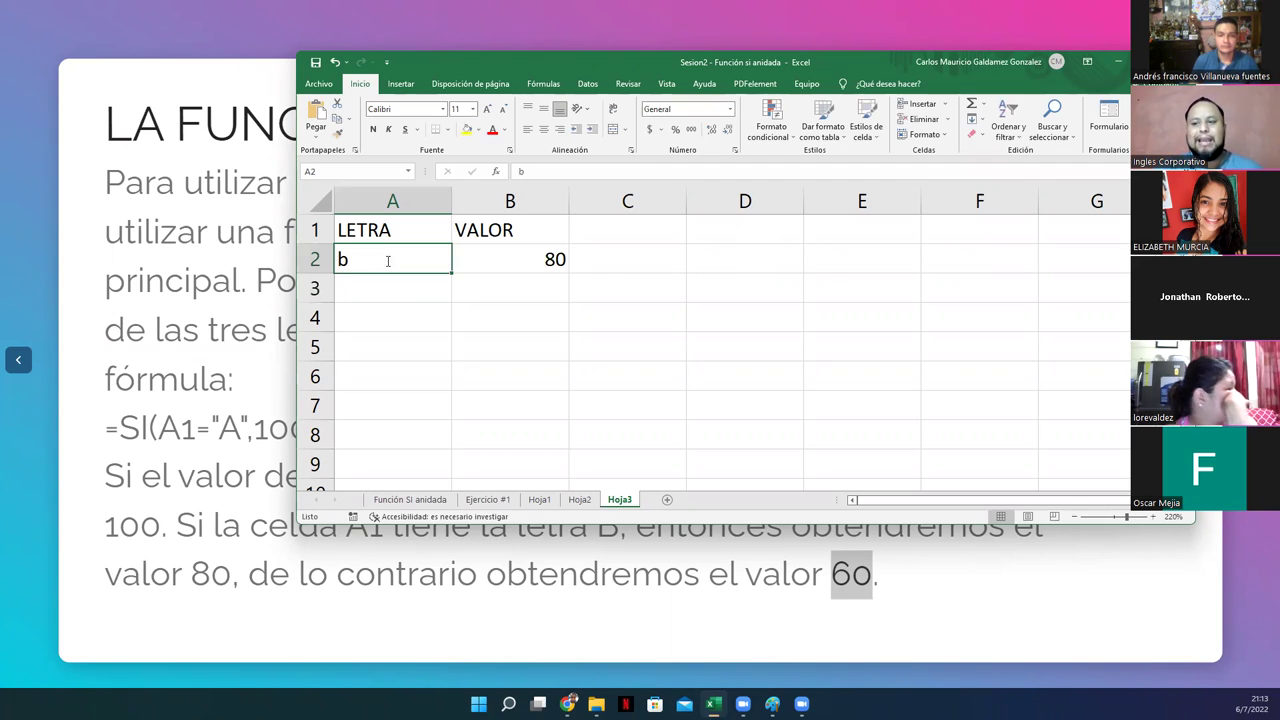
pyautogui.write('c')
pyautogui.press('Return')
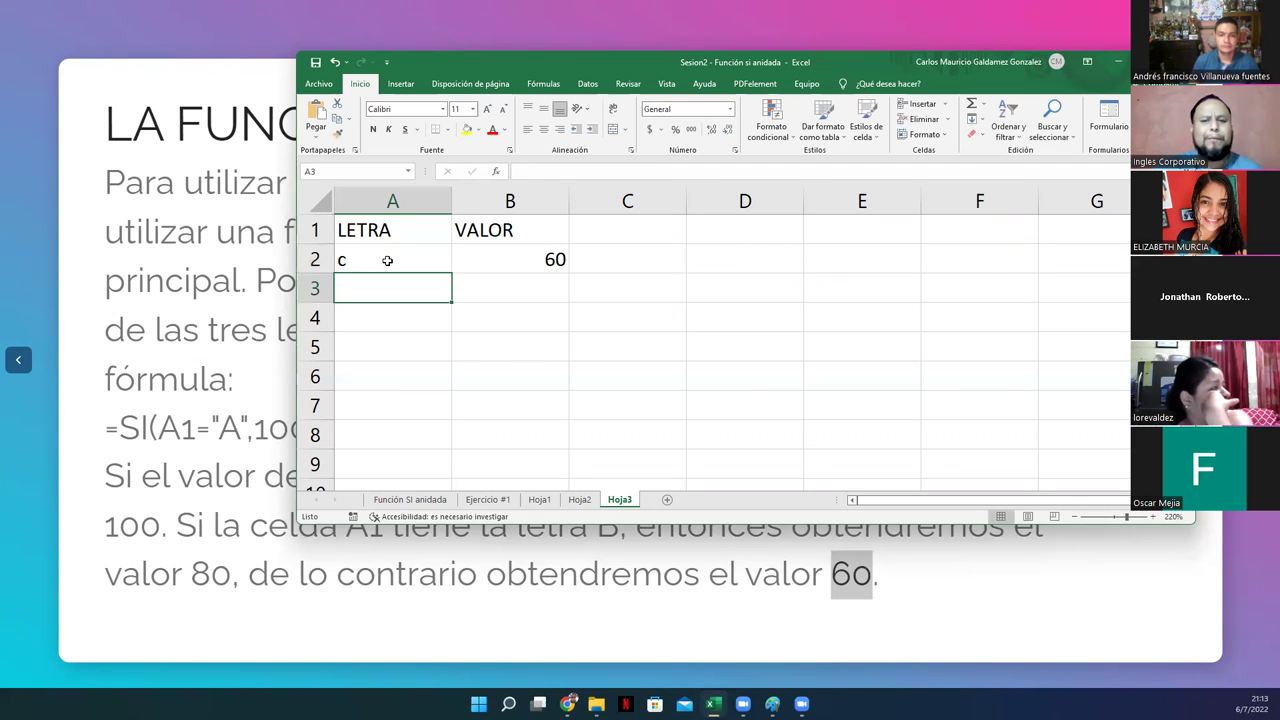
# Enter d in cell A2 and replace it with an uppercase D.
pyautogui.click(387, 260)
pyautogui.write('d')
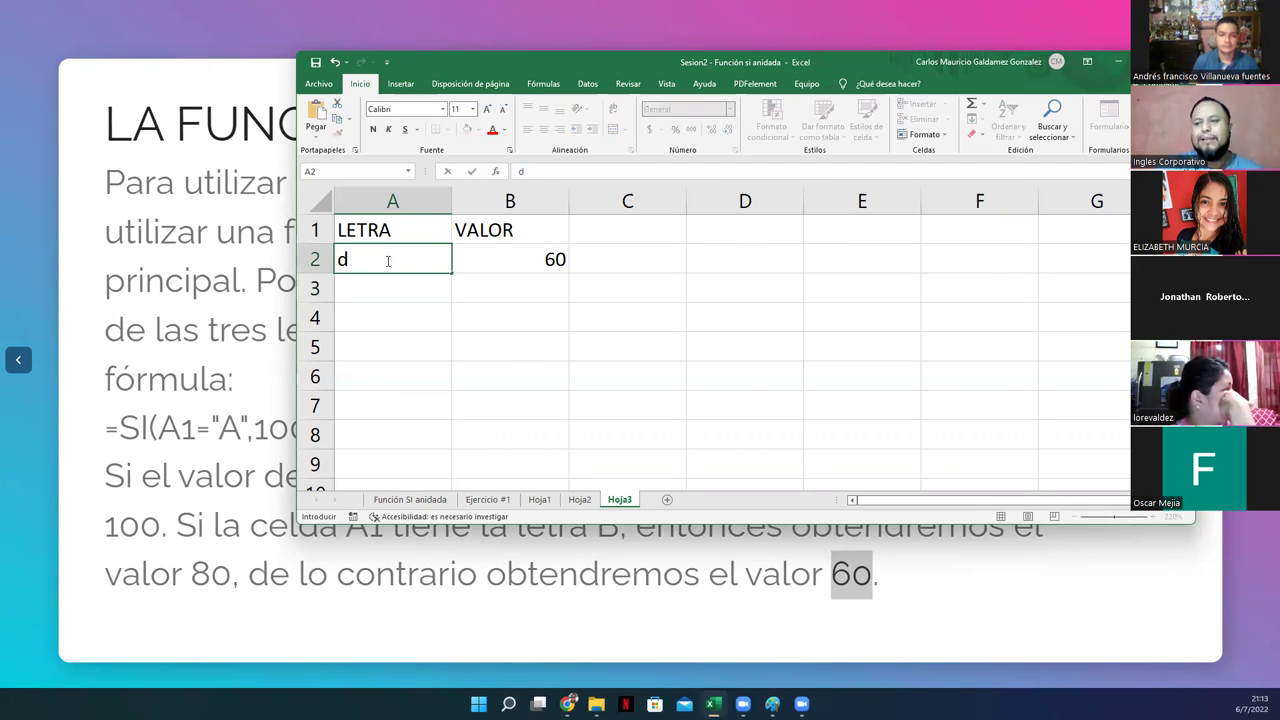
pyautogui.press('Return')
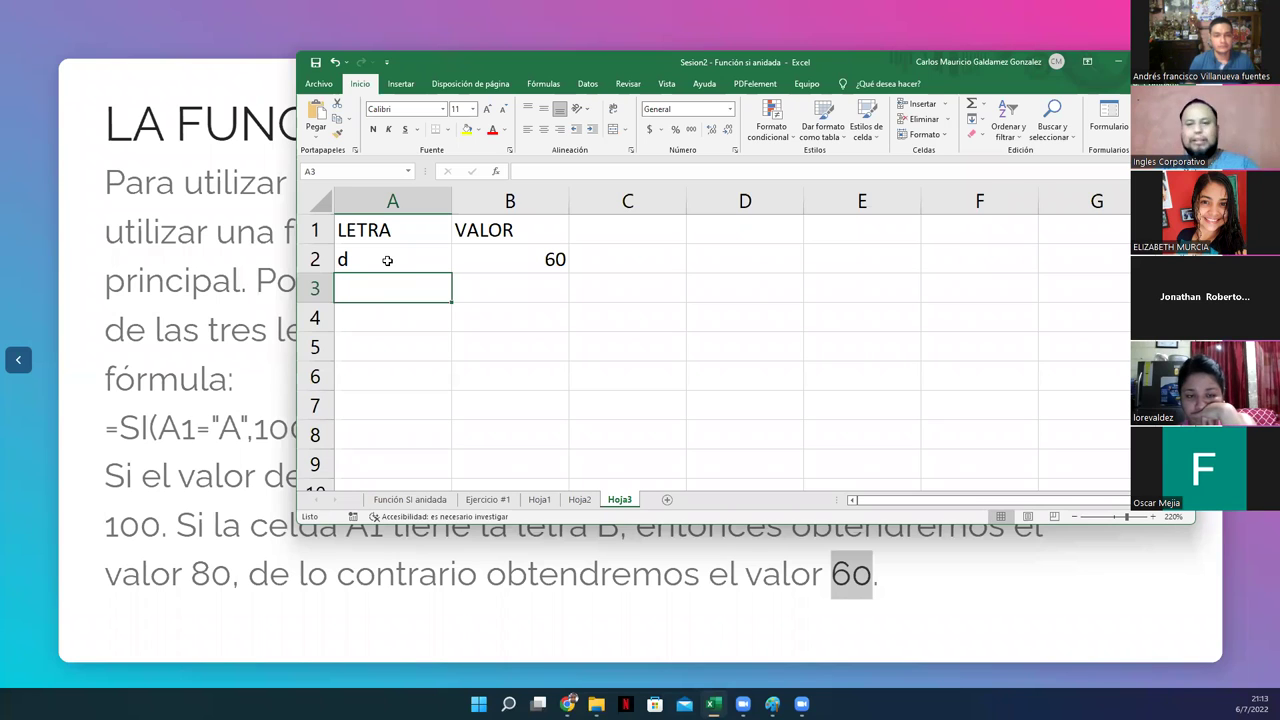
pyautogui.click(387, 260)
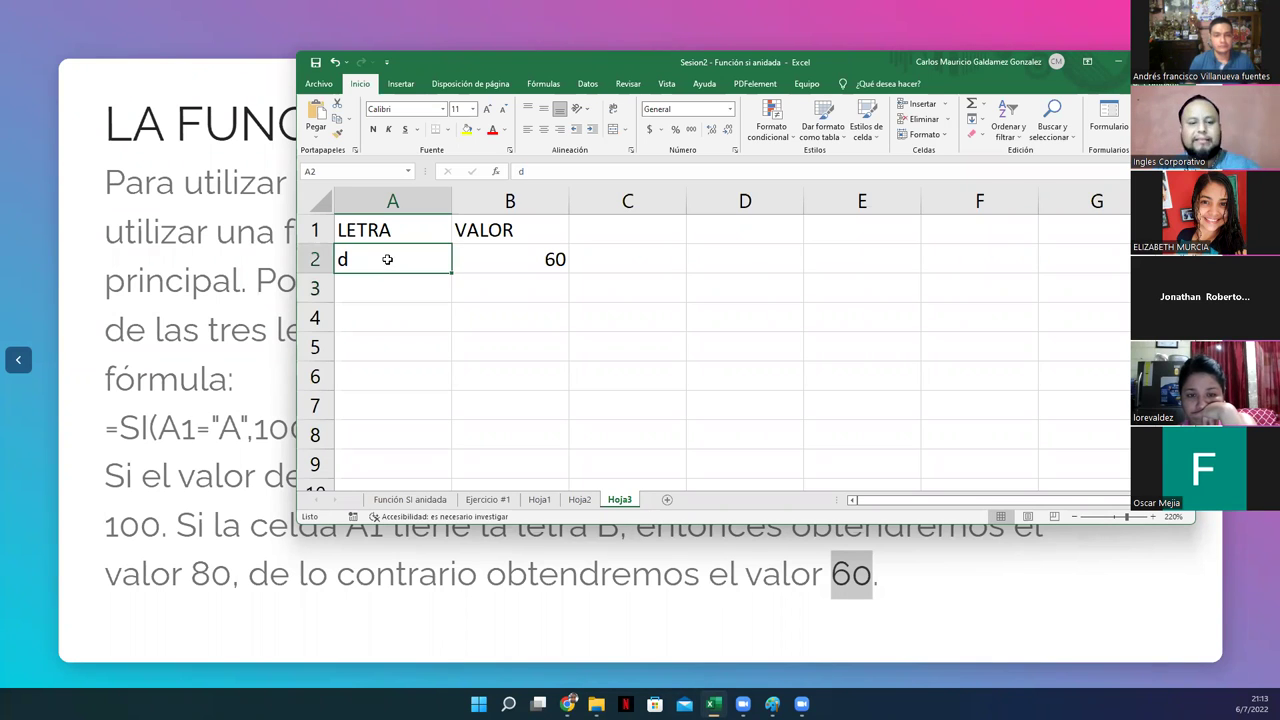
pyautogui.write('D')
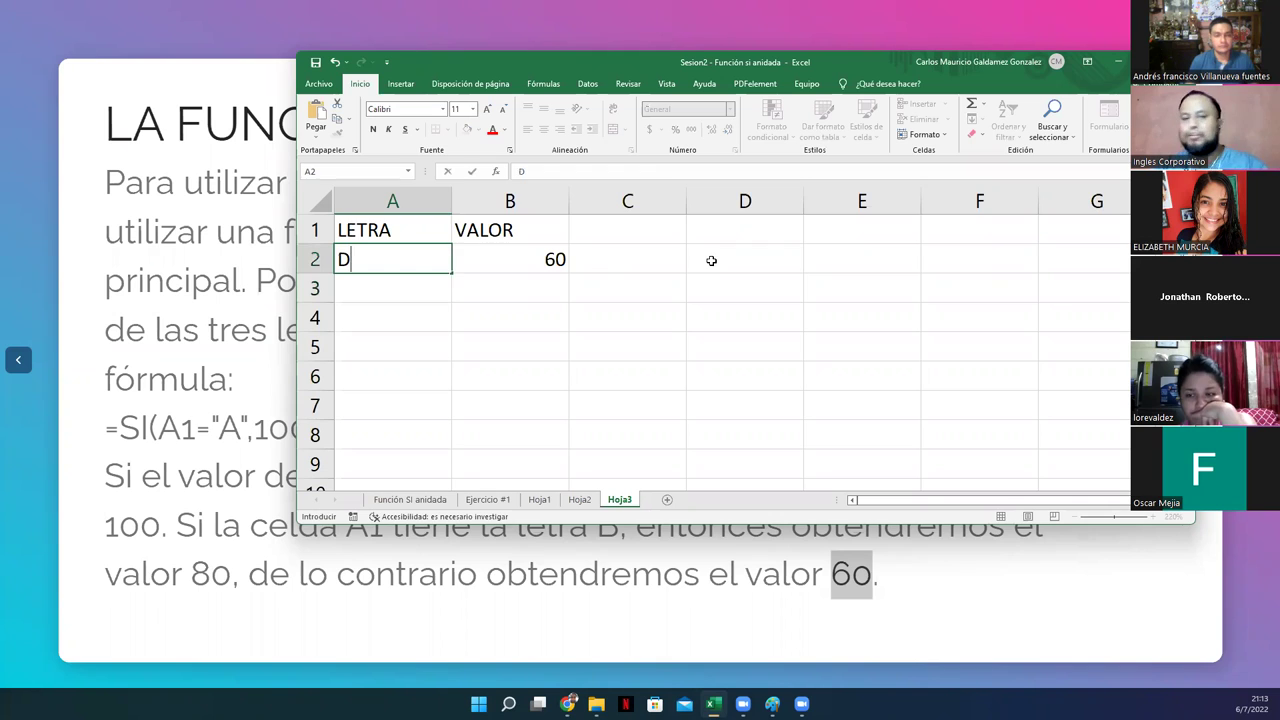
# Write the first condition "Si A1 = A" in D2 with its value 100 in E2.
pyautogui.click(711, 259)
pyautogui.write('Si A')
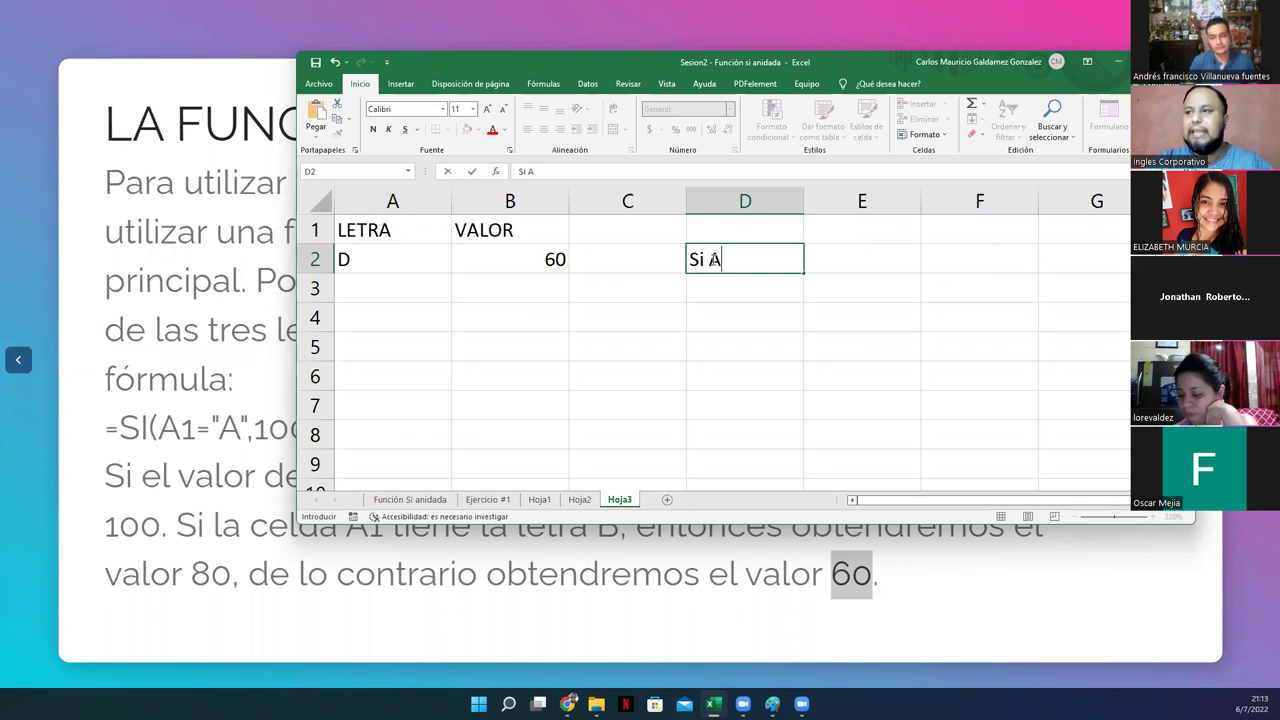
pyautogui.press('BackSpace')
pyautogui.write('A1 = A')
pyautogui.press('Tab')
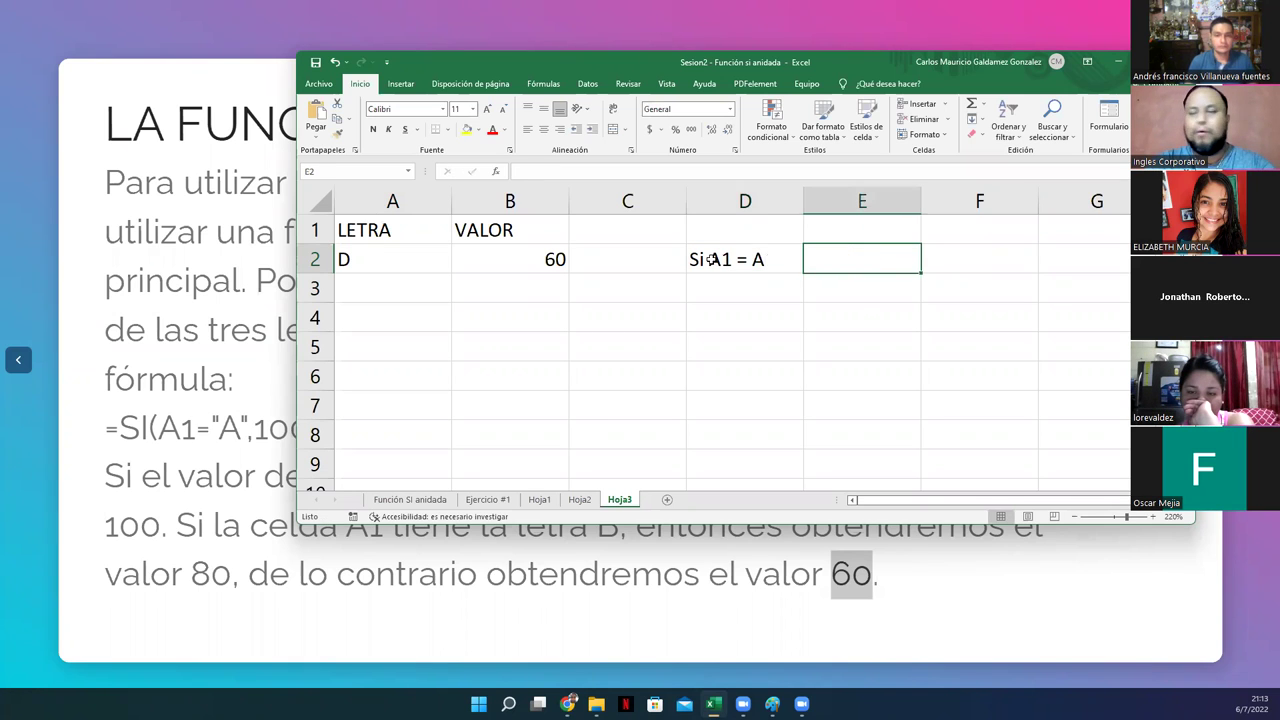
pyautogui.write('100')
pyautogui.press('Return')
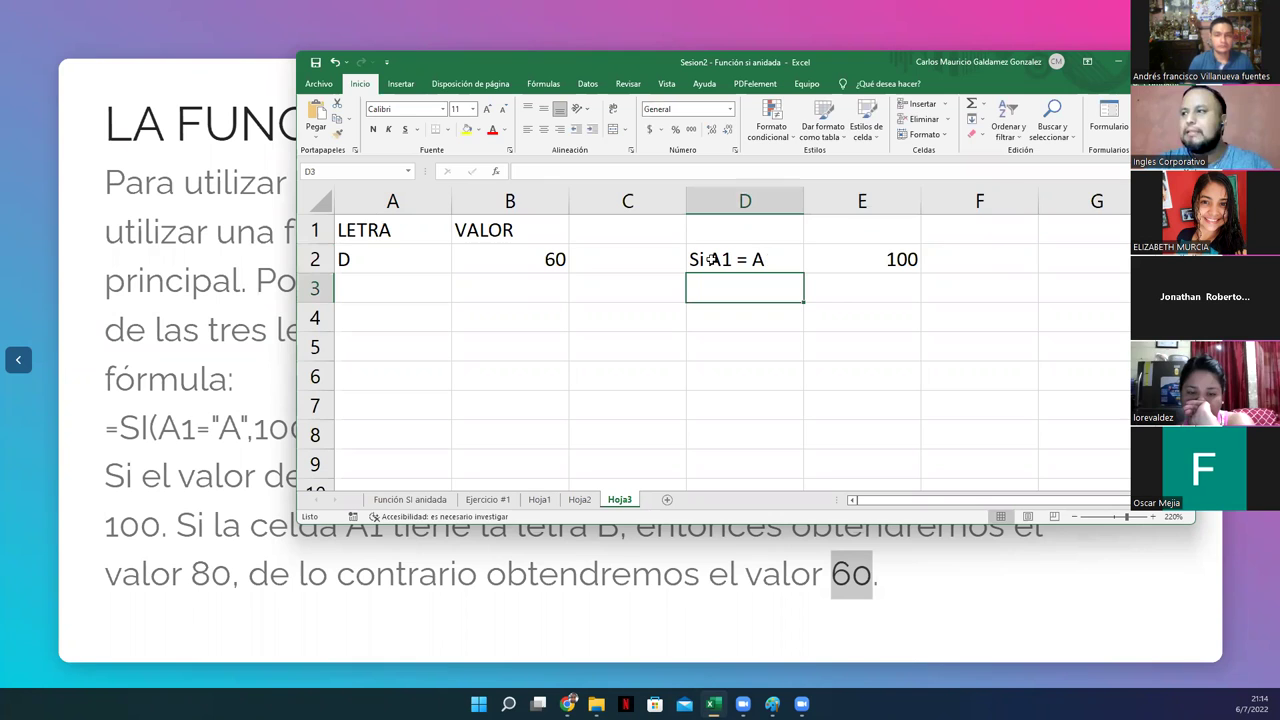
# Add the second condition "Si A1 = B" in D3 with its value 80 in E3.
pyautogui.write('Si A1 =')
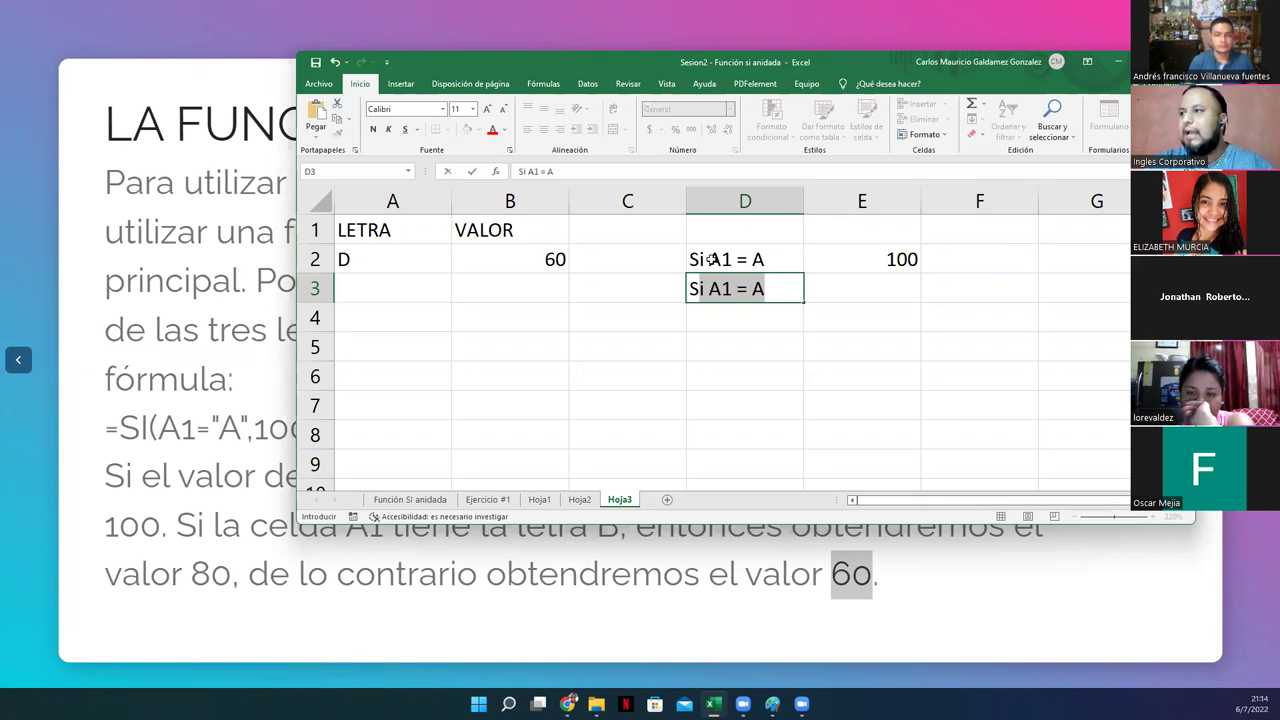
pyautogui.write('A')
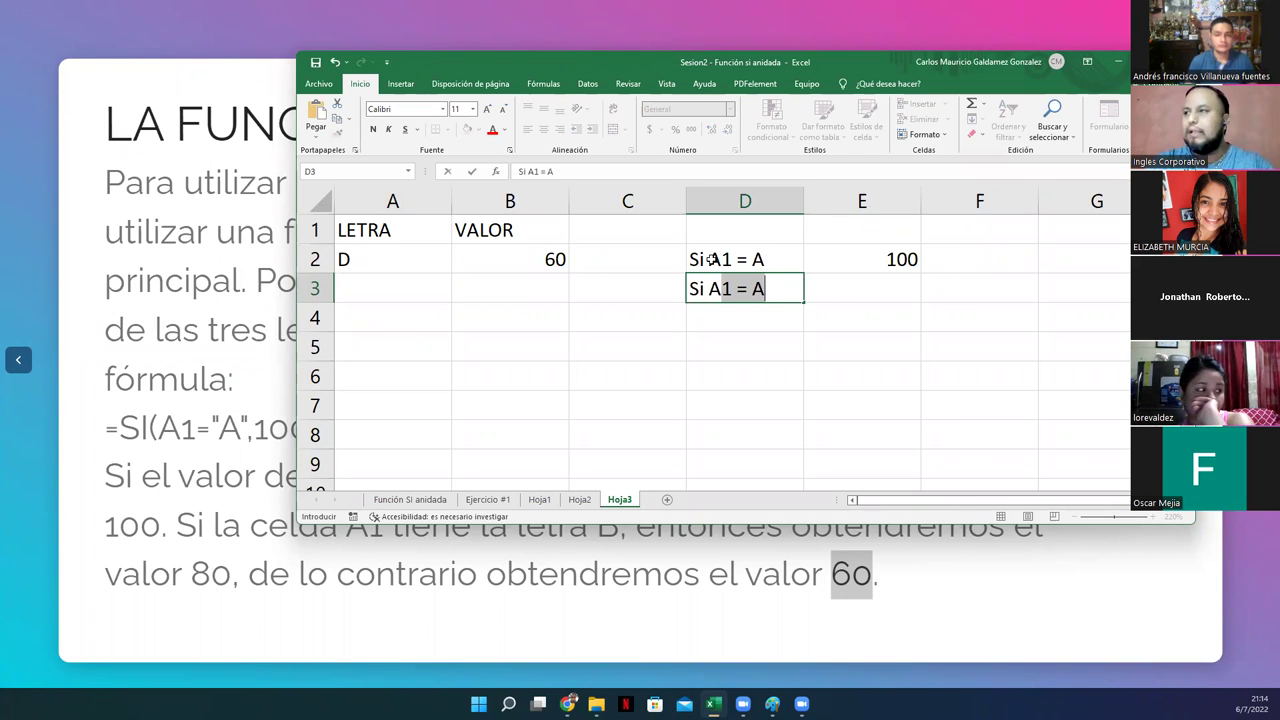
pyautogui.write('1 = B')
pyautogui.press('Tab')
pyautogui.write('80')
pyautogui.press('Return')
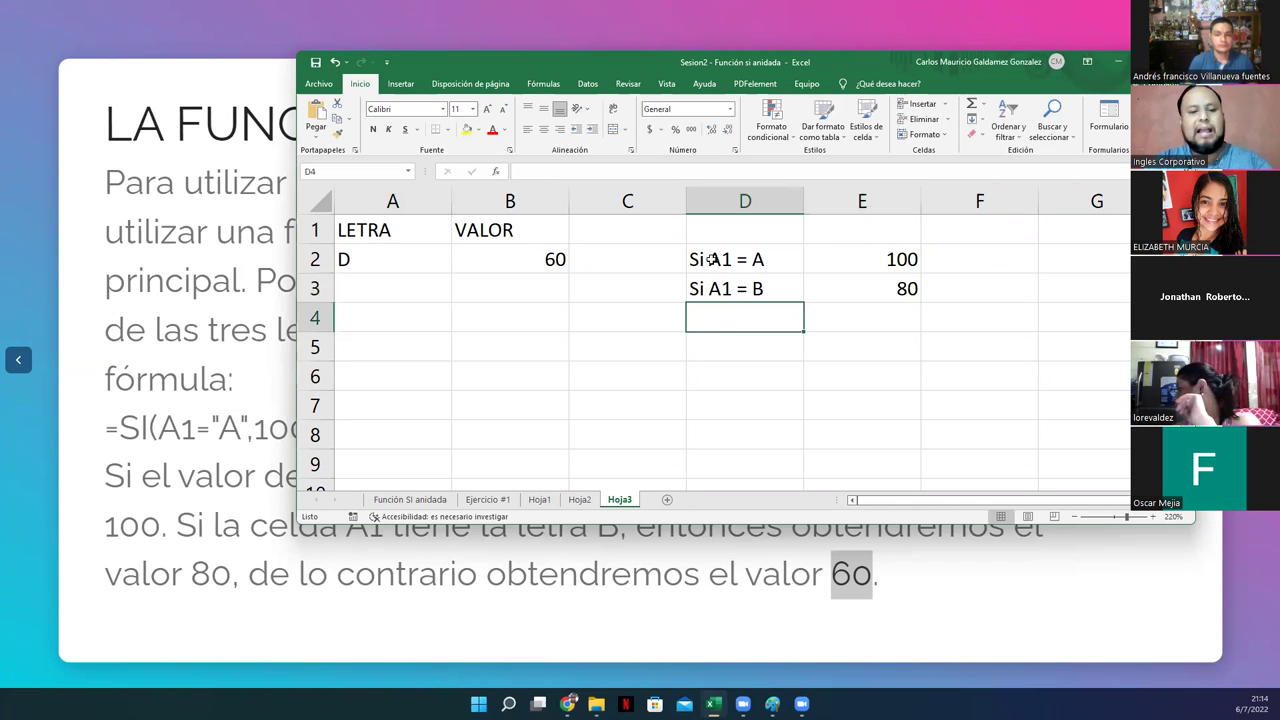
# Add the third condition "Si A1 = C" in D4 with its value 60 in E4.
pyautogui.write('Si A1 = C')
pyautogui.press('Tab')
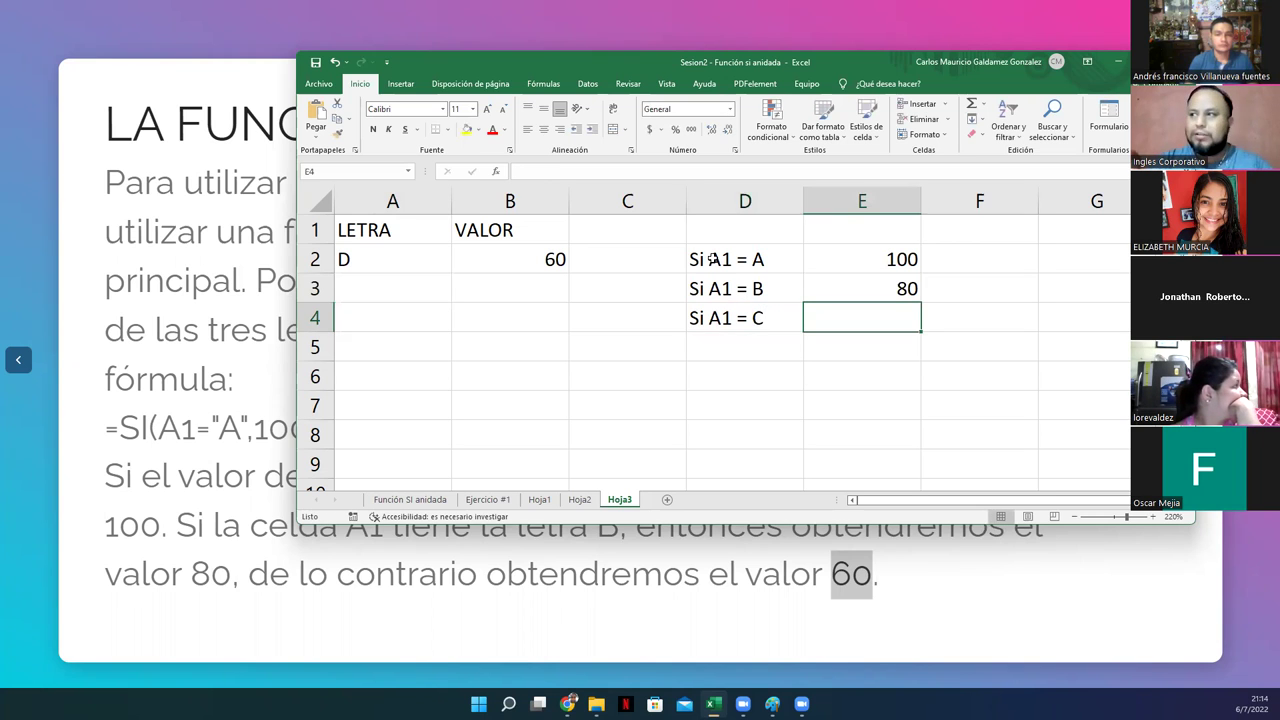
pyautogui.write('60')
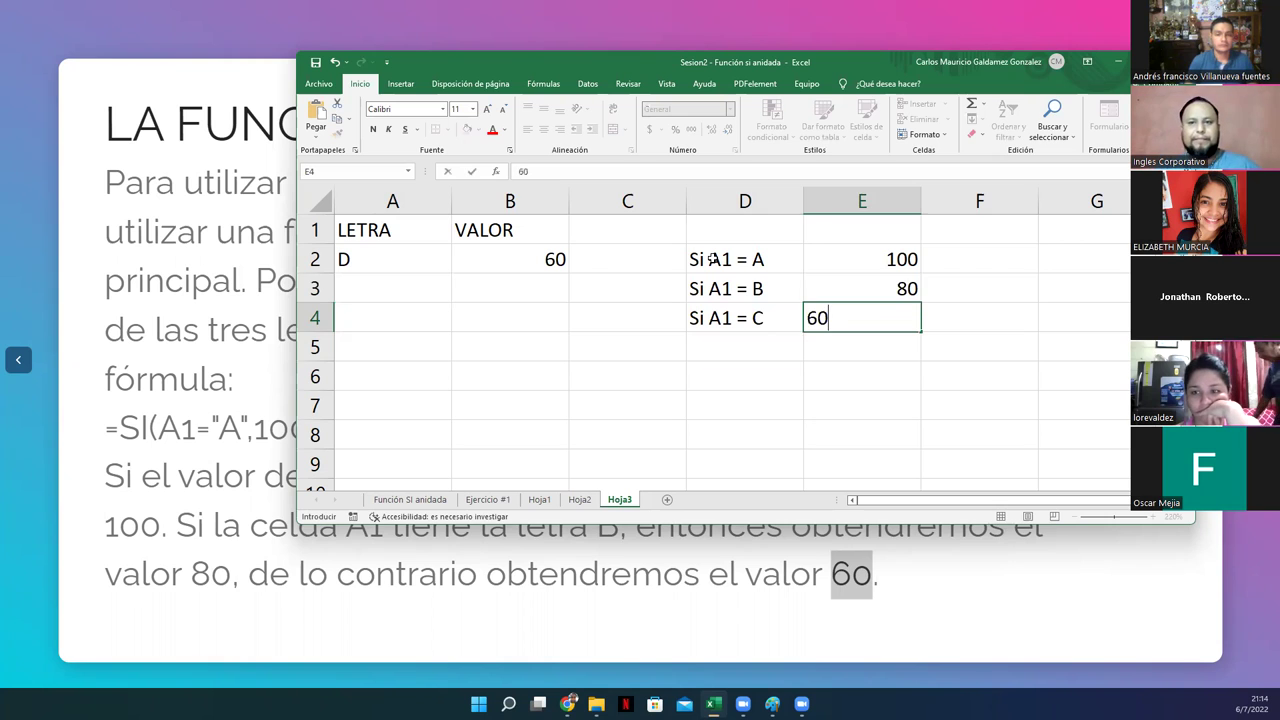
pyautogui.press('Return')
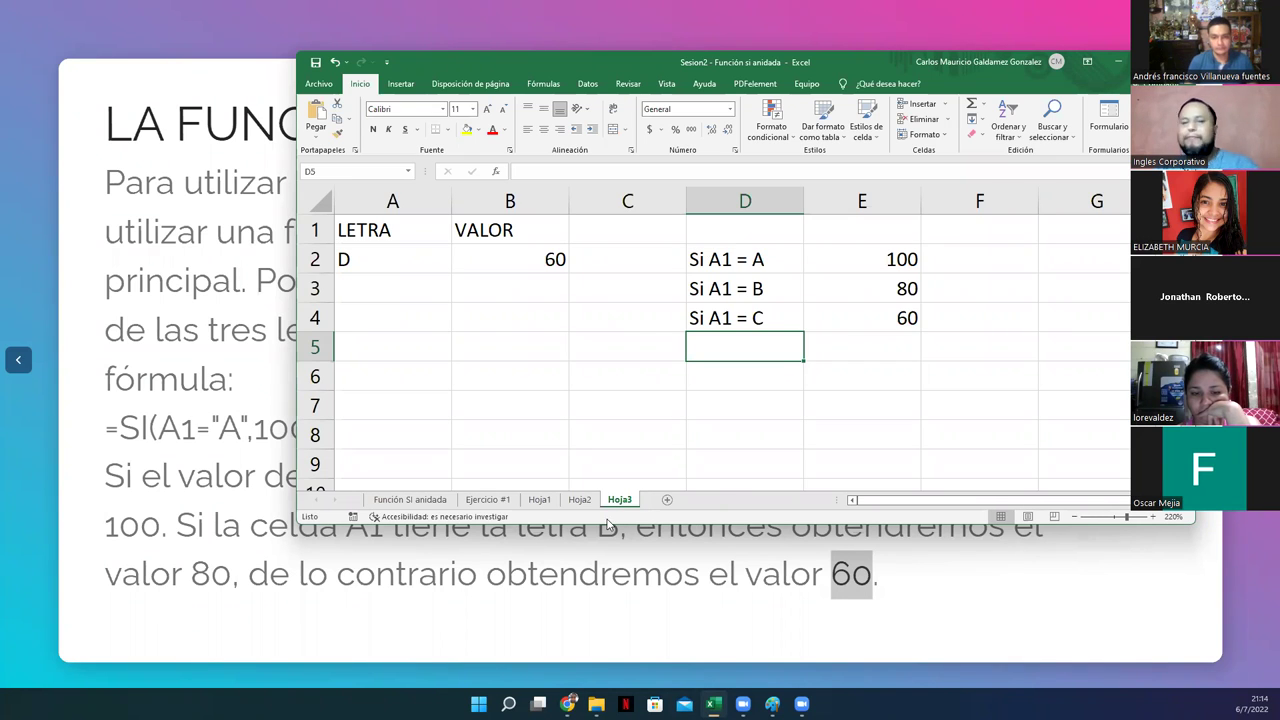
# Examine the nested SI formula in B2 against the list of conditions and leave it without edits.
pyautogui.click(484, 257)
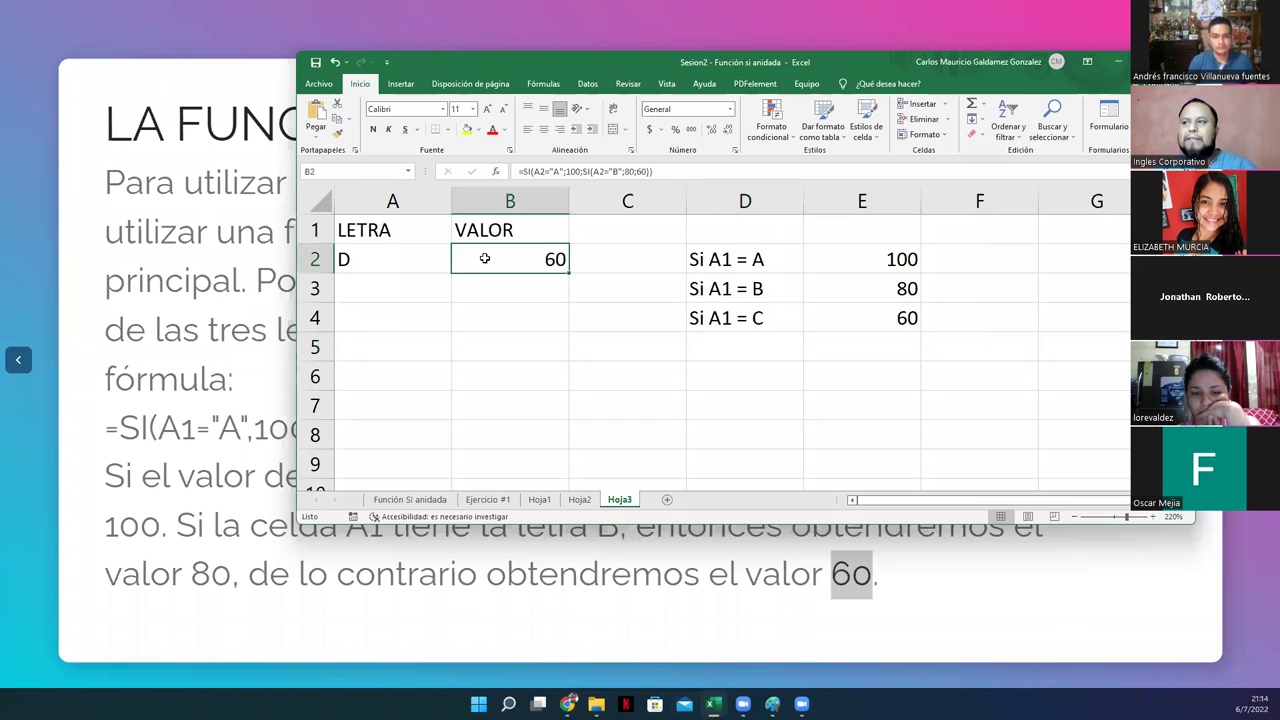
pyautogui.click(550, 168)
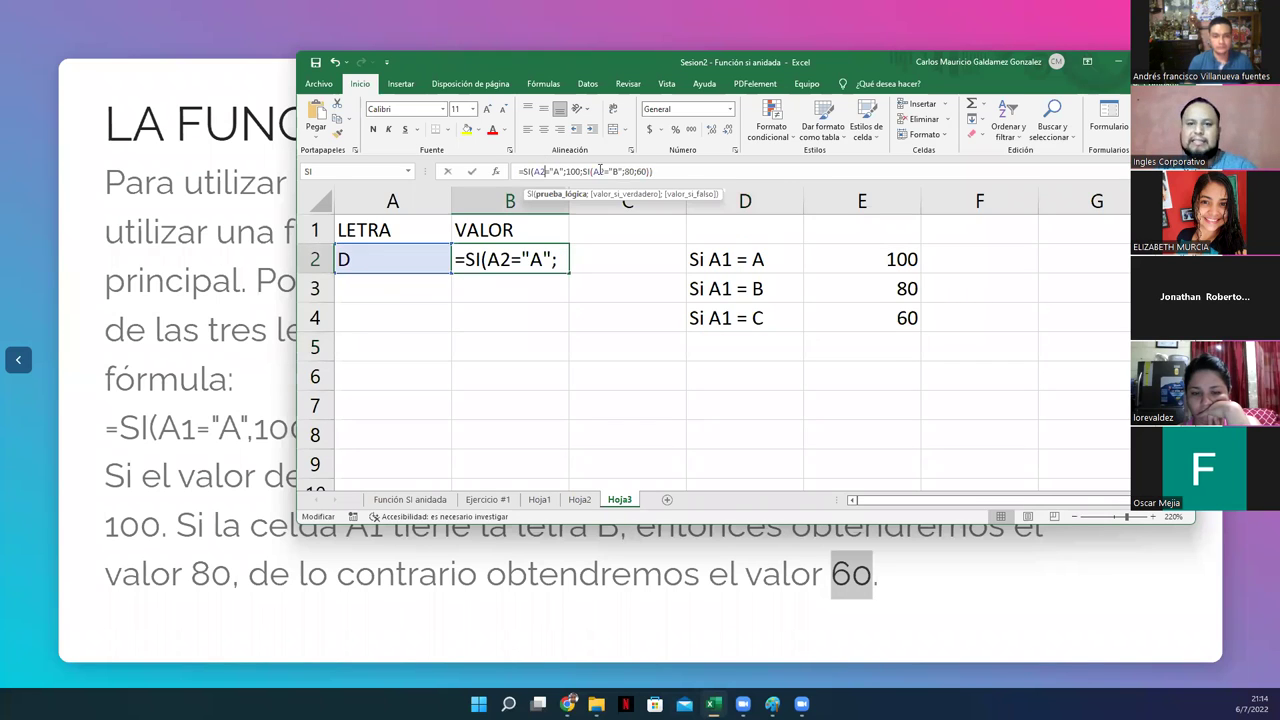
pyautogui.click(600, 171)
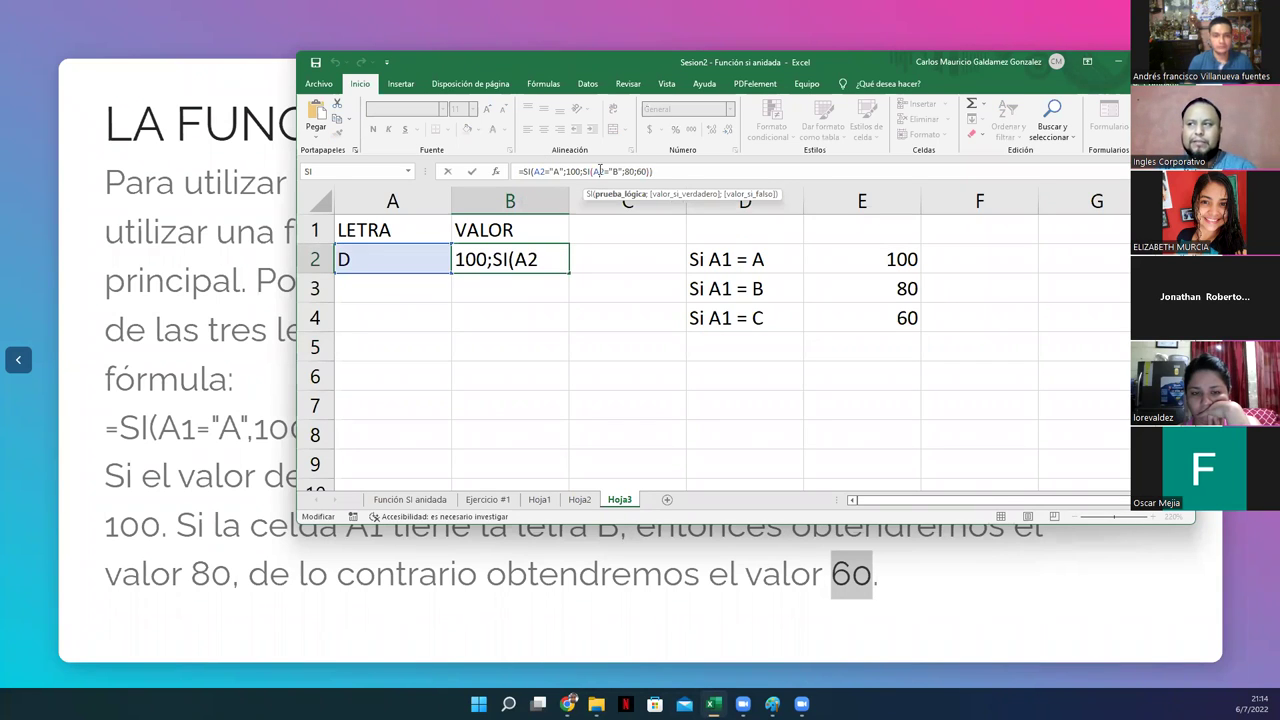
pyautogui.moveTo(531, 171); pyautogui.dragTo(567, 171)
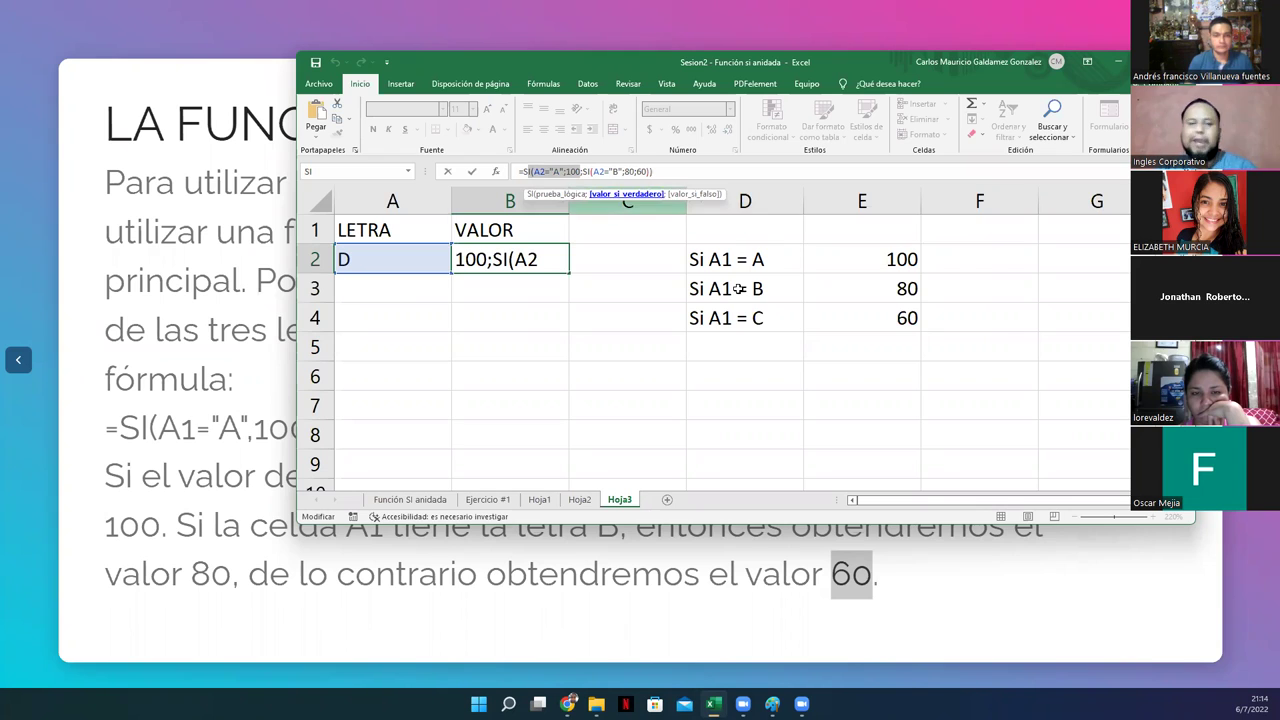
pyautogui.click(737, 288)
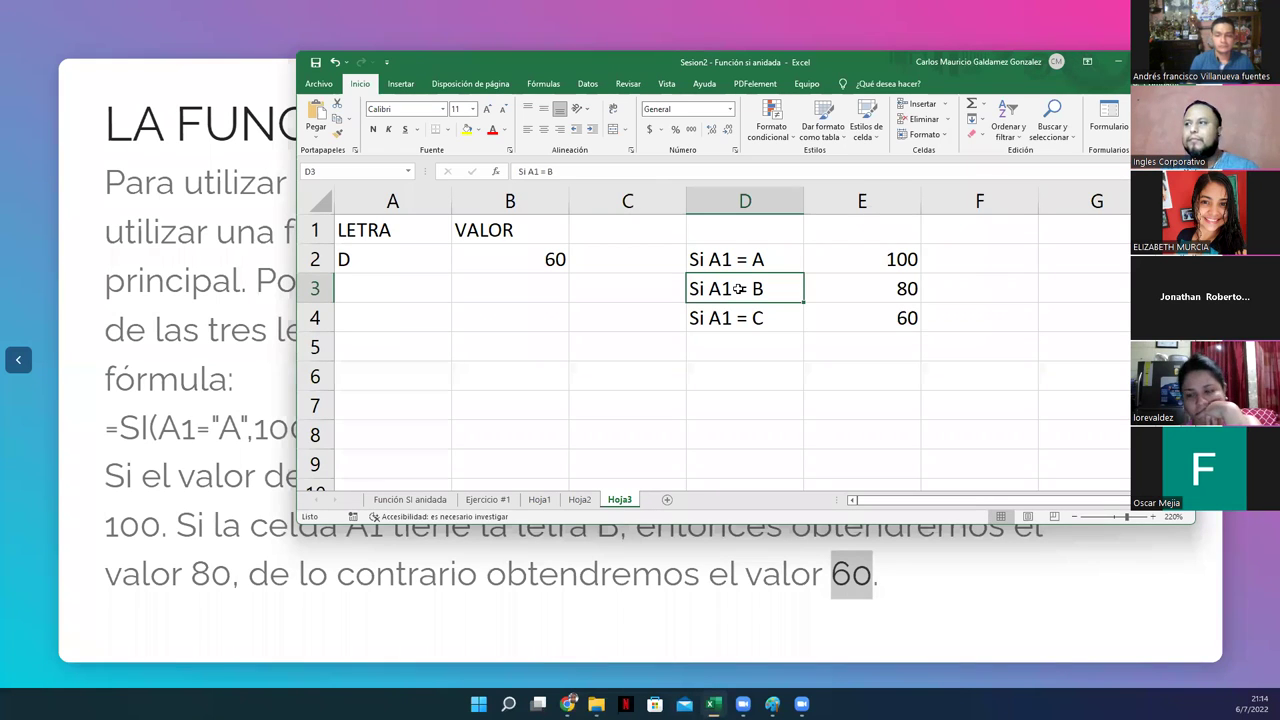
pyautogui.click(521, 259)
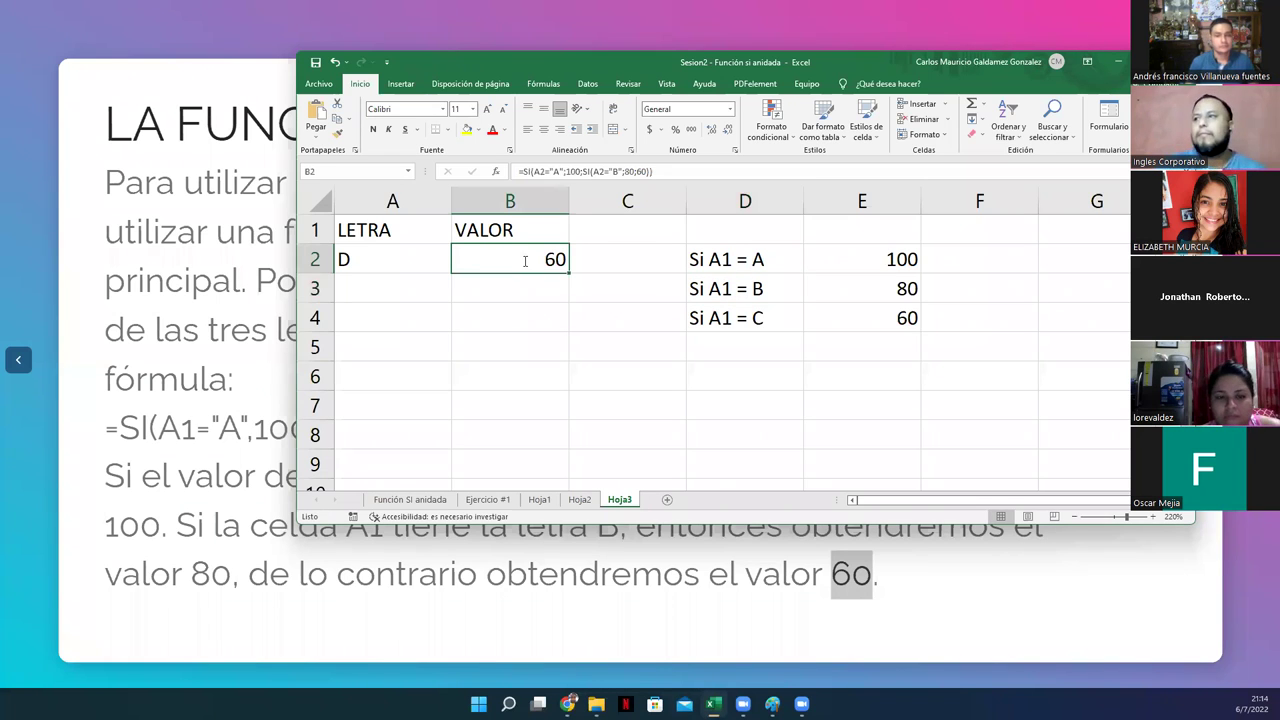
pyautogui.doubleClick(523, 260)
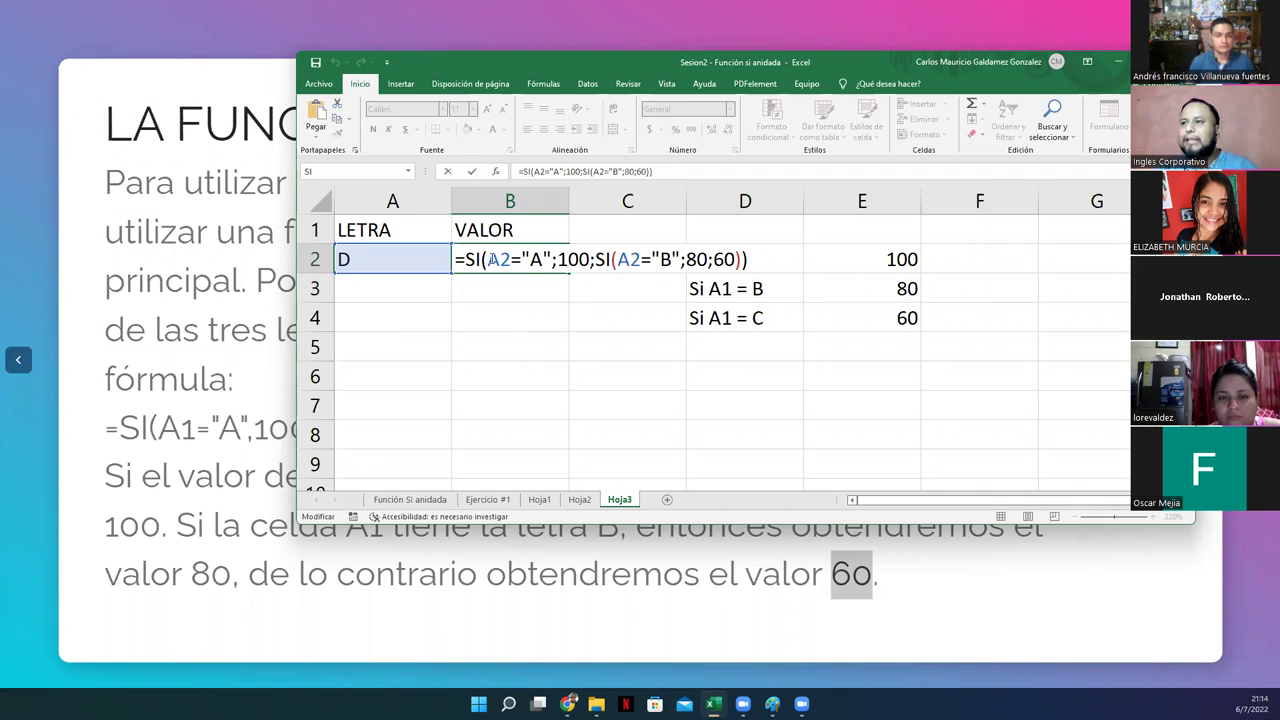
pyautogui.click(492, 260)
pyautogui.click(411, 259)
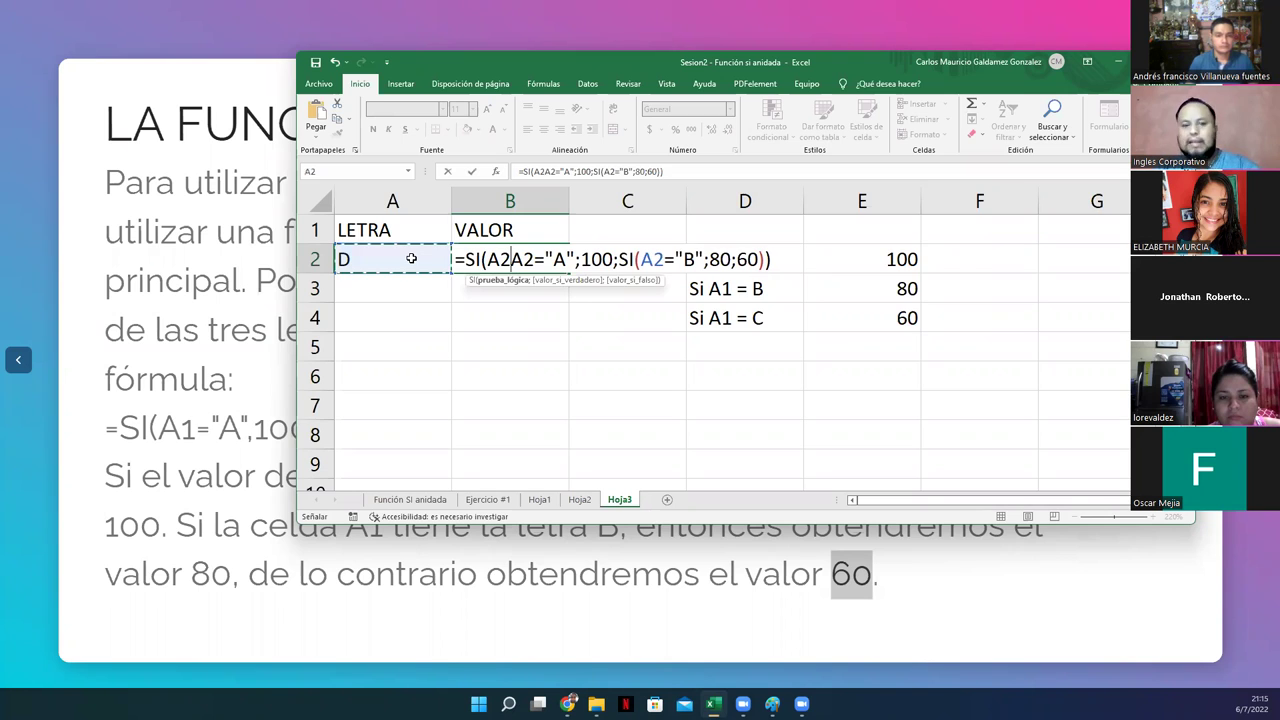
pyautogui.press('Escape')
# Replace the letter in cell A2 with A and select the formula cell B2.
pyautogui.click(411, 259)
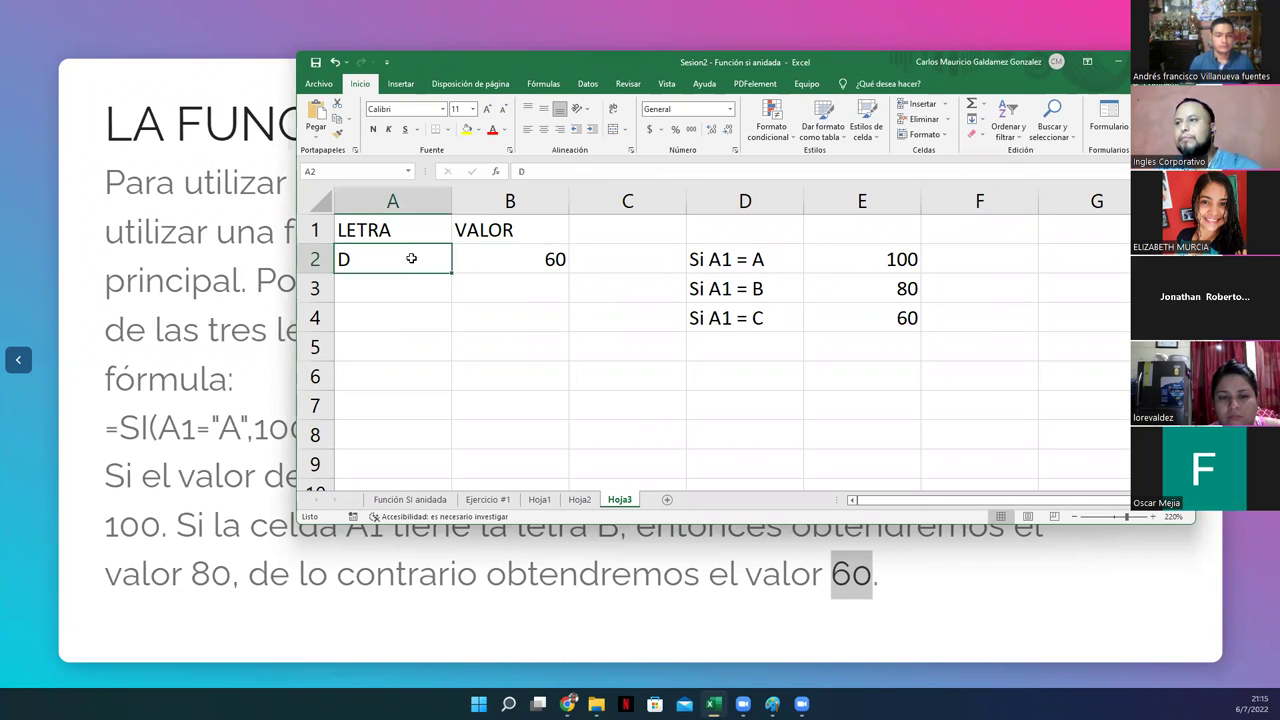
pyautogui.write('A')
pyautogui.press('Return')
pyautogui.click(510, 252)
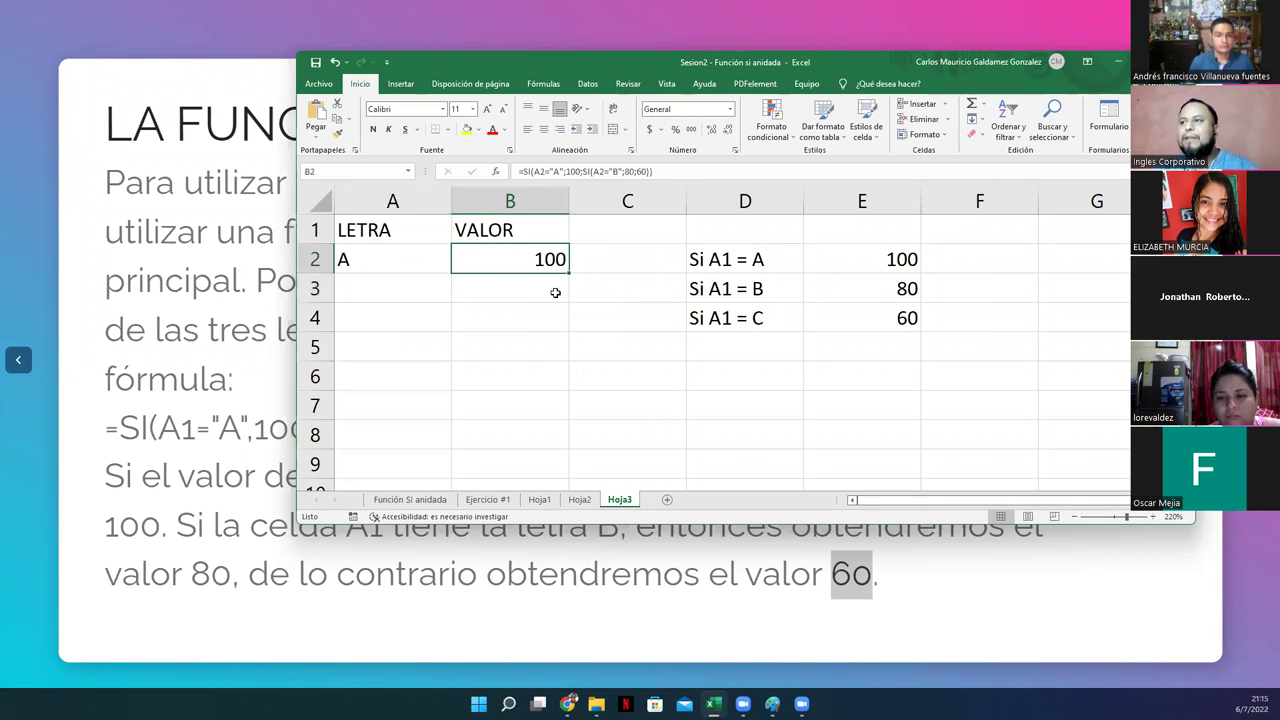
# Examine the outer SI of the formula in B2, its test A2="A" and its true value 100.
pyautogui.doubleClick(473, 270)
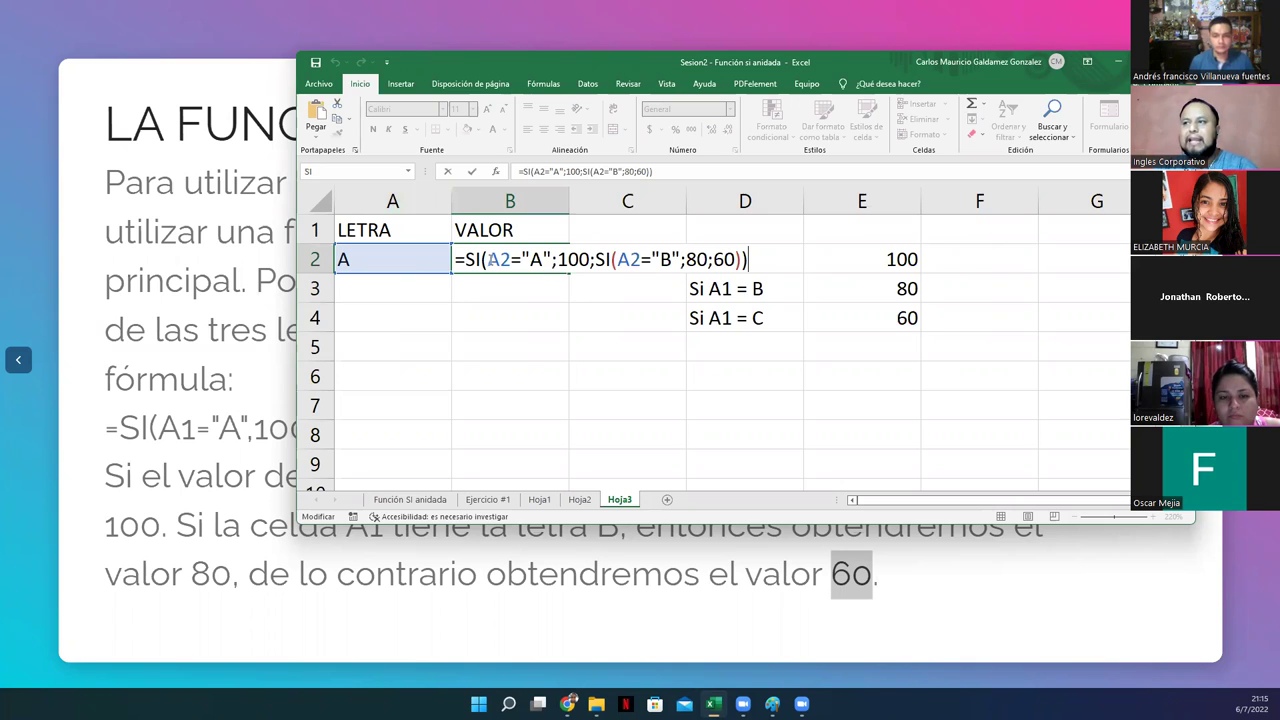
pyautogui.click(488, 259)
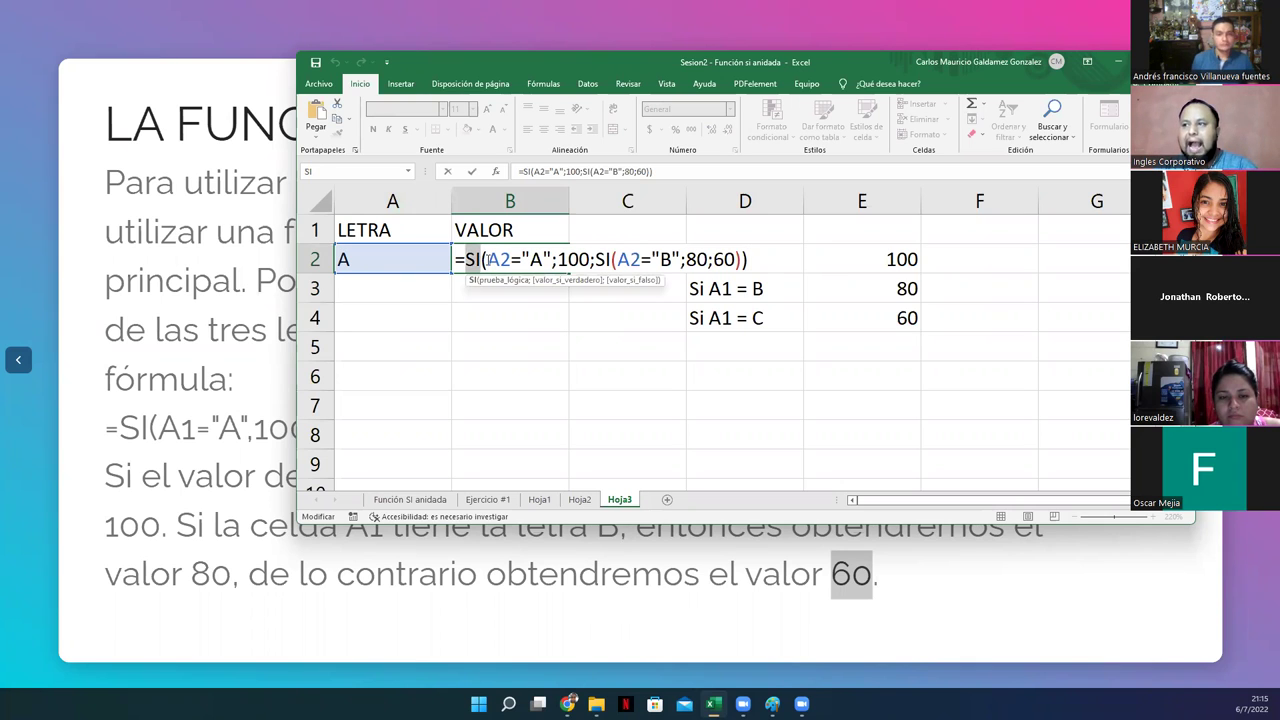
pyautogui.doubleClick(500, 259)
pyautogui.keyDown('shift'); pyautogui.click(549, 259); pyautogui.keyUp('shift')
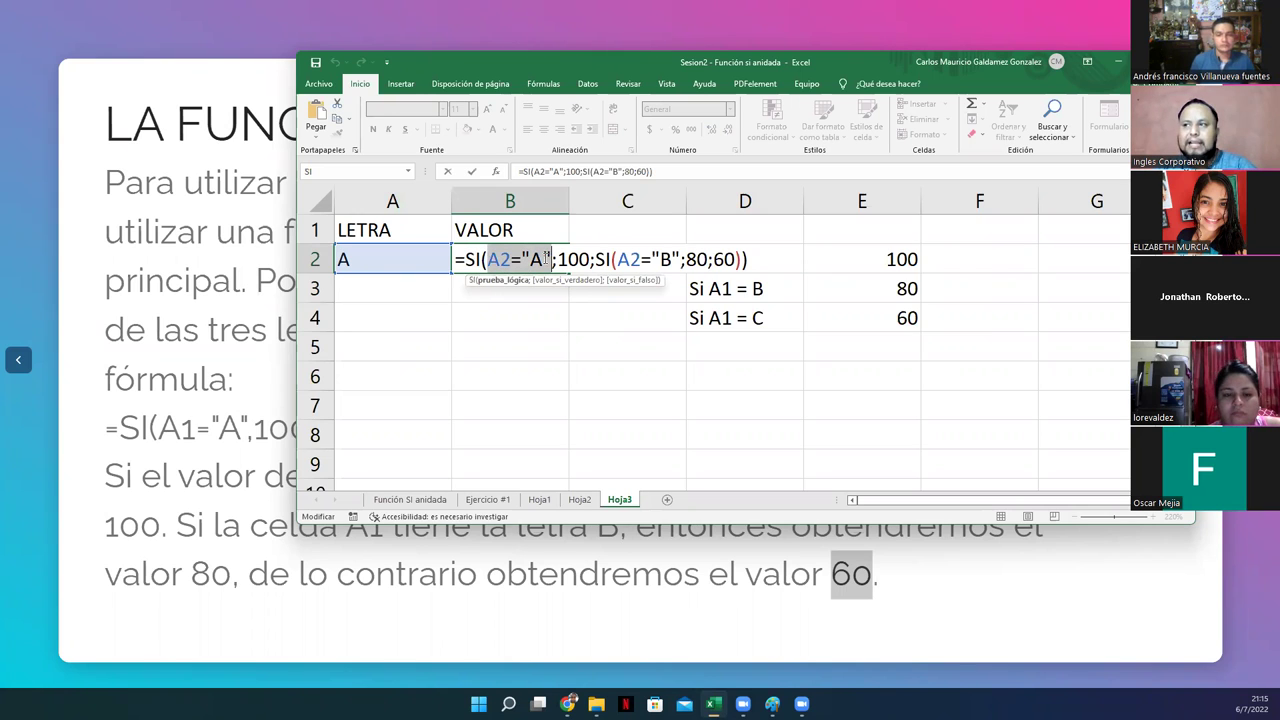
pyautogui.click(557, 259)
pyautogui.keyDown('shift'); pyautogui.click(591, 259); pyautogui.keyUp('shift')
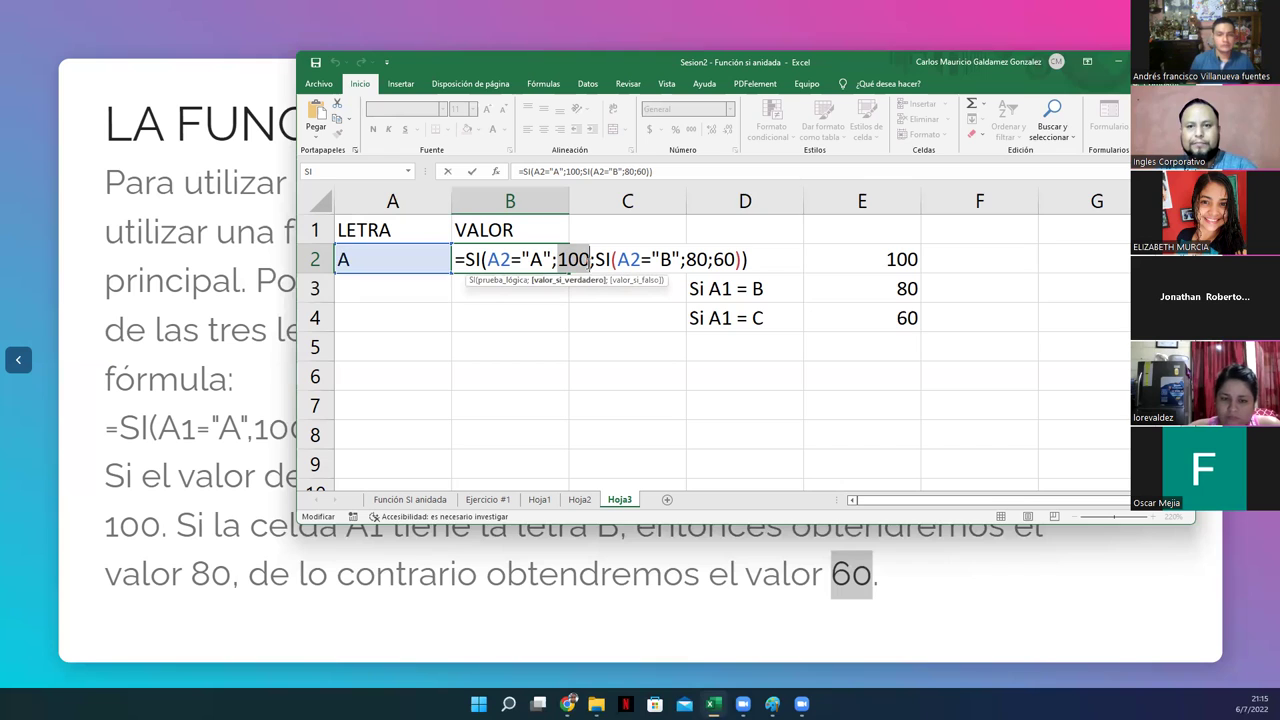
pyautogui.click(593, 260)
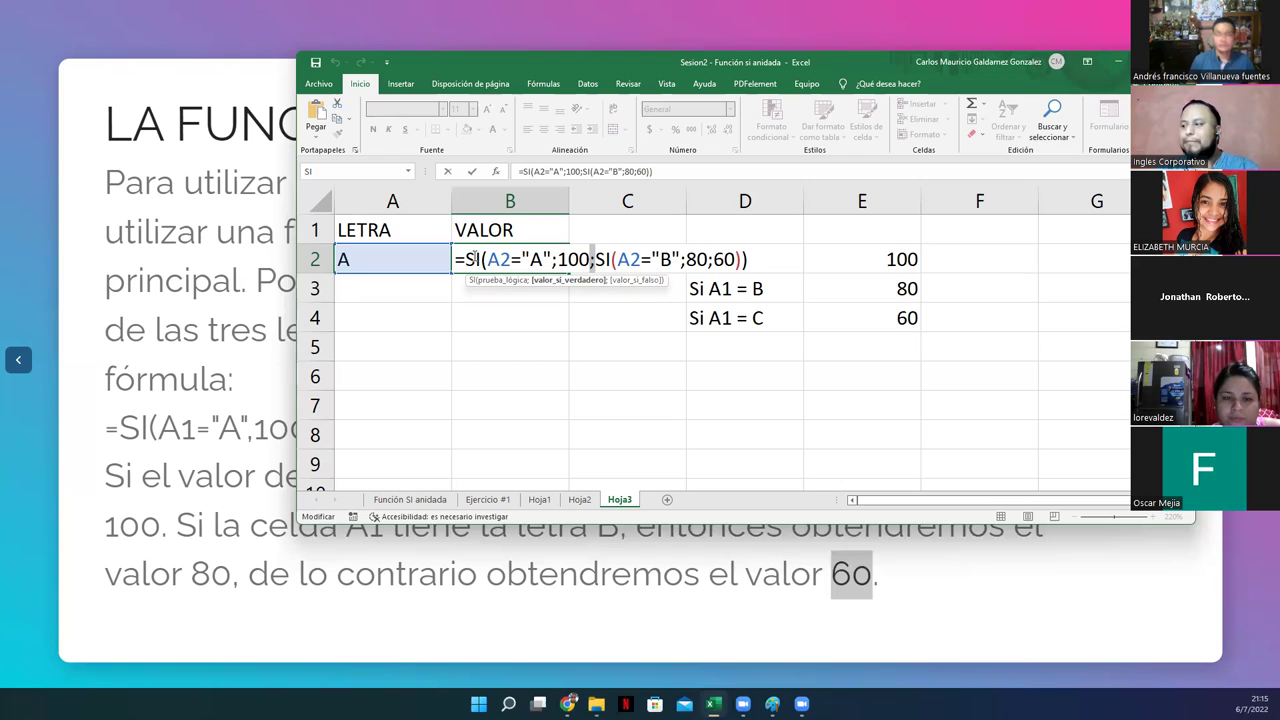
# Review the inner SI used as the false value in B2: its test A2="B" and its values 80 and 60.
pyautogui.press('Right')
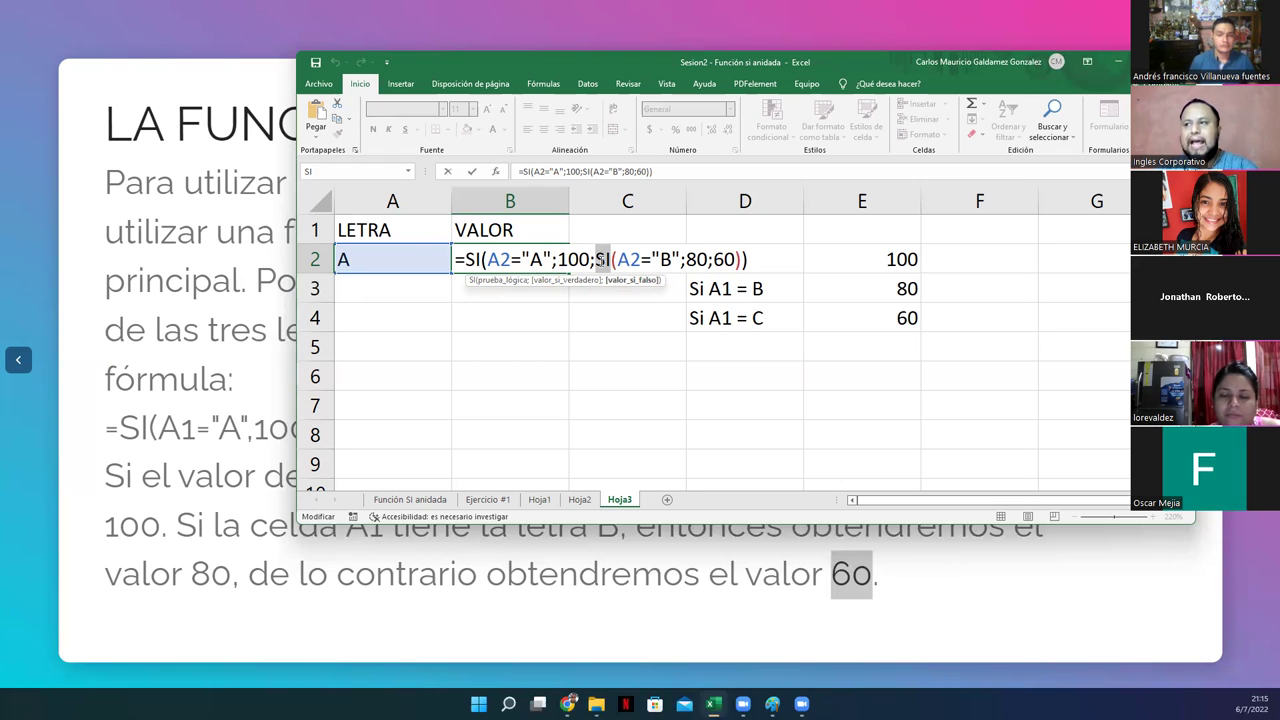
pyautogui.moveTo(616, 260); pyautogui.dragTo(641, 260)
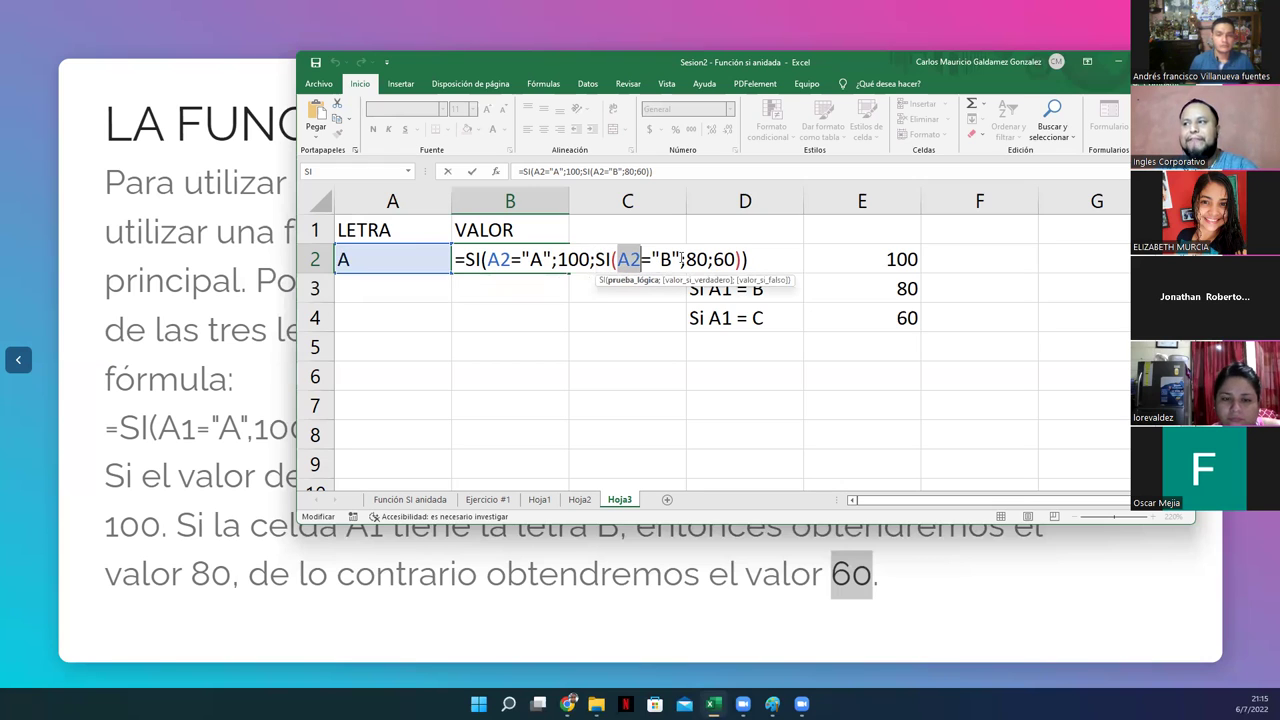
pyautogui.press('Right')
pyautogui.press('Right')
pyautogui.press('Right')
pyautogui.keyDown('shift'); pyautogui.click(681, 260); pyautogui.keyUp('shift')
pyautogui.click(697, 260)
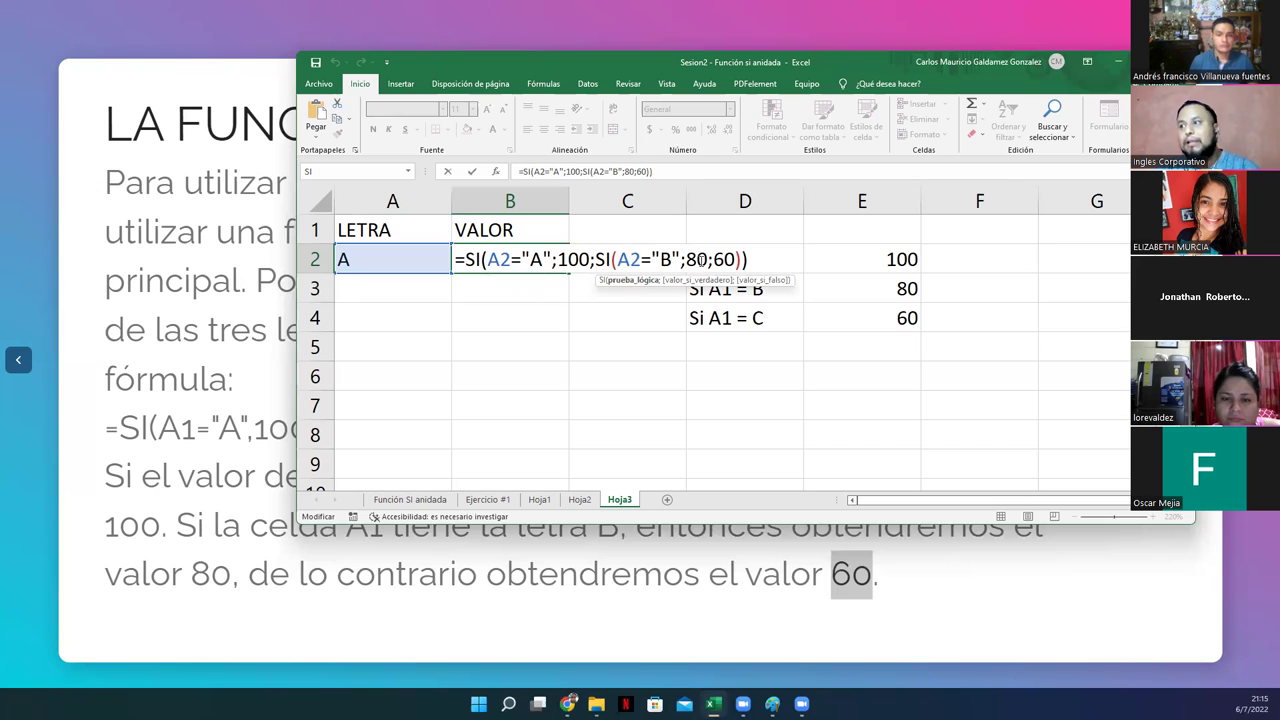
pyautogui.doubleClick(705, 260)
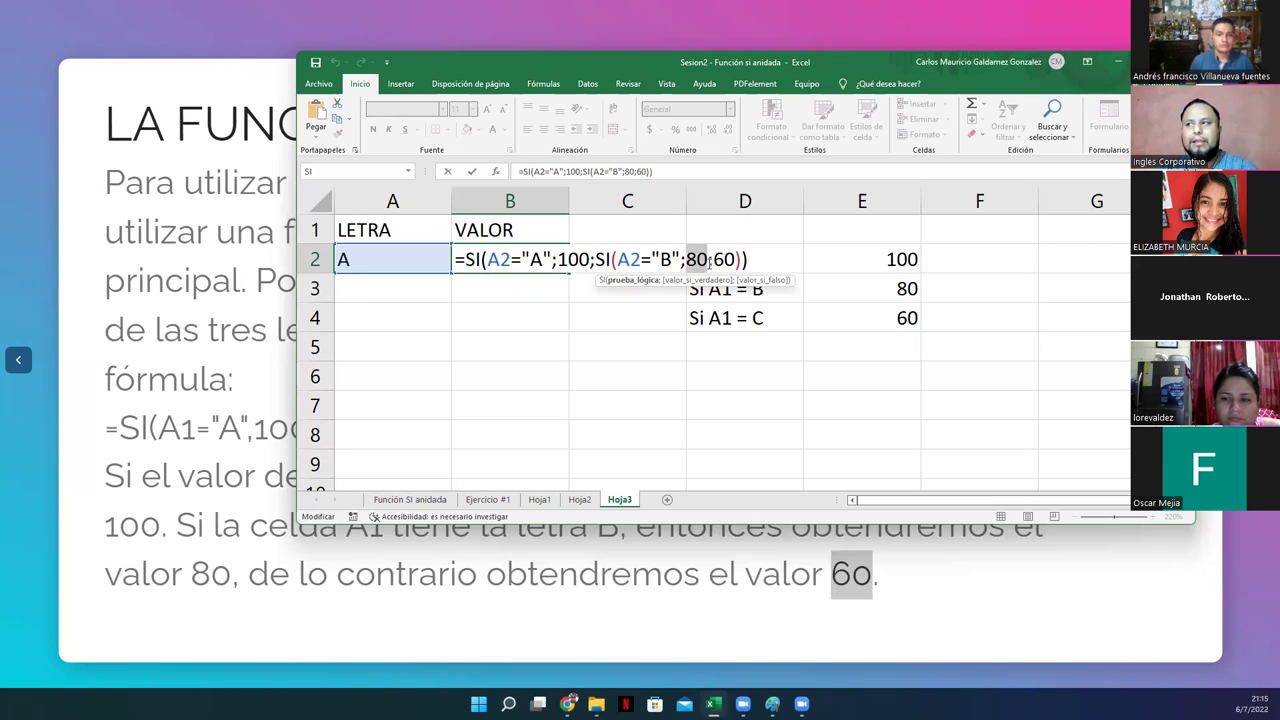
pyautogui.click(709, 260)
pyautogui.moveTo(708, 259); pyautogui.dragTo(557, 243)
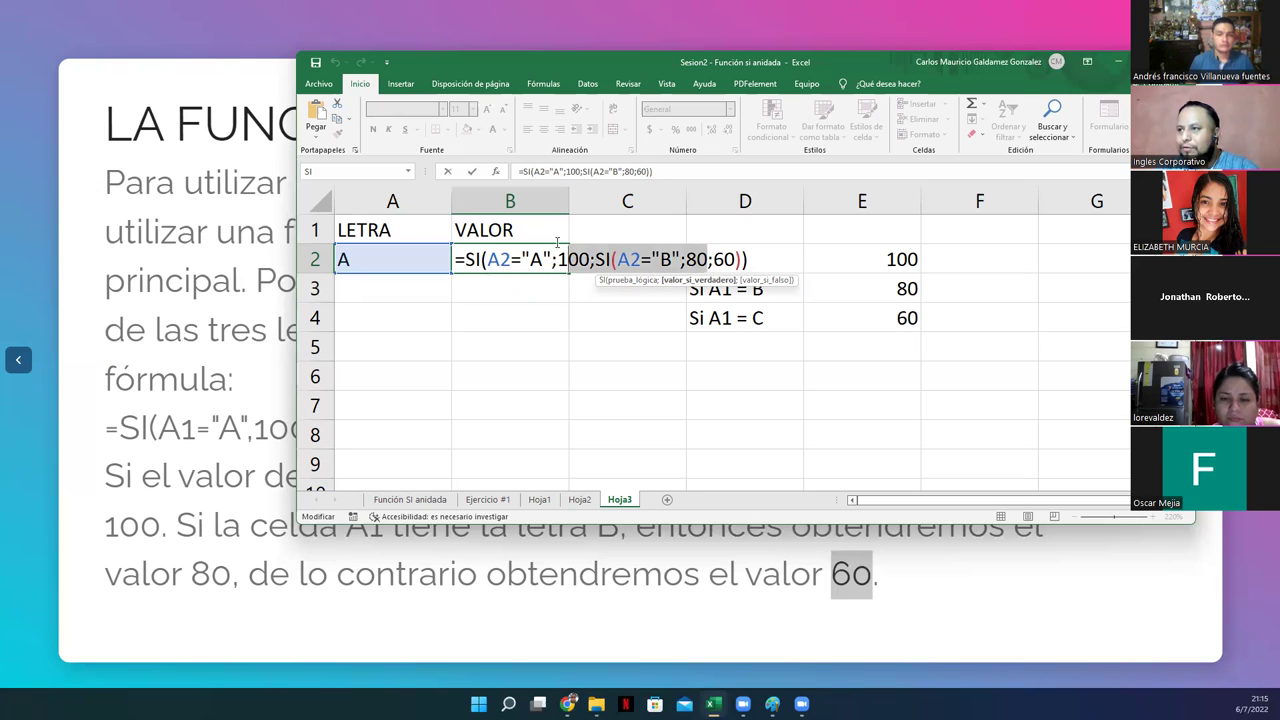
pyautogui.doubleClick(724, 259)
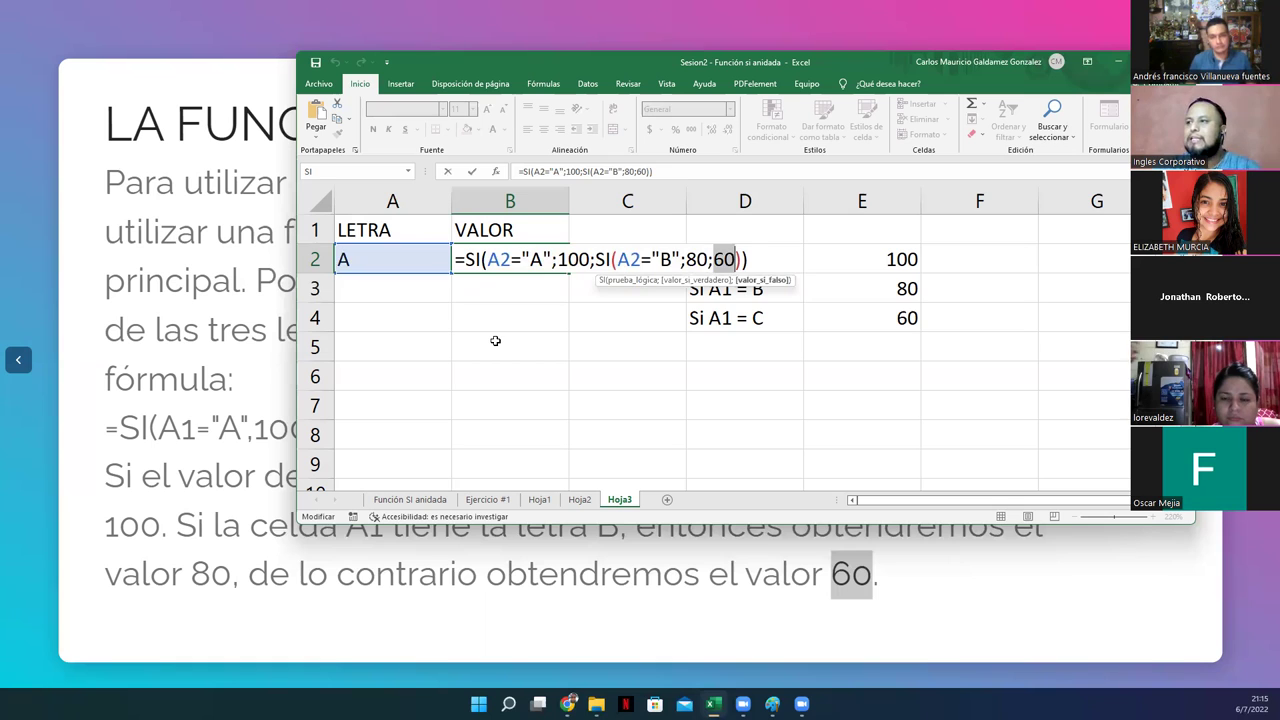
pyautogui.press('Return')
pyautogui.press('Up')
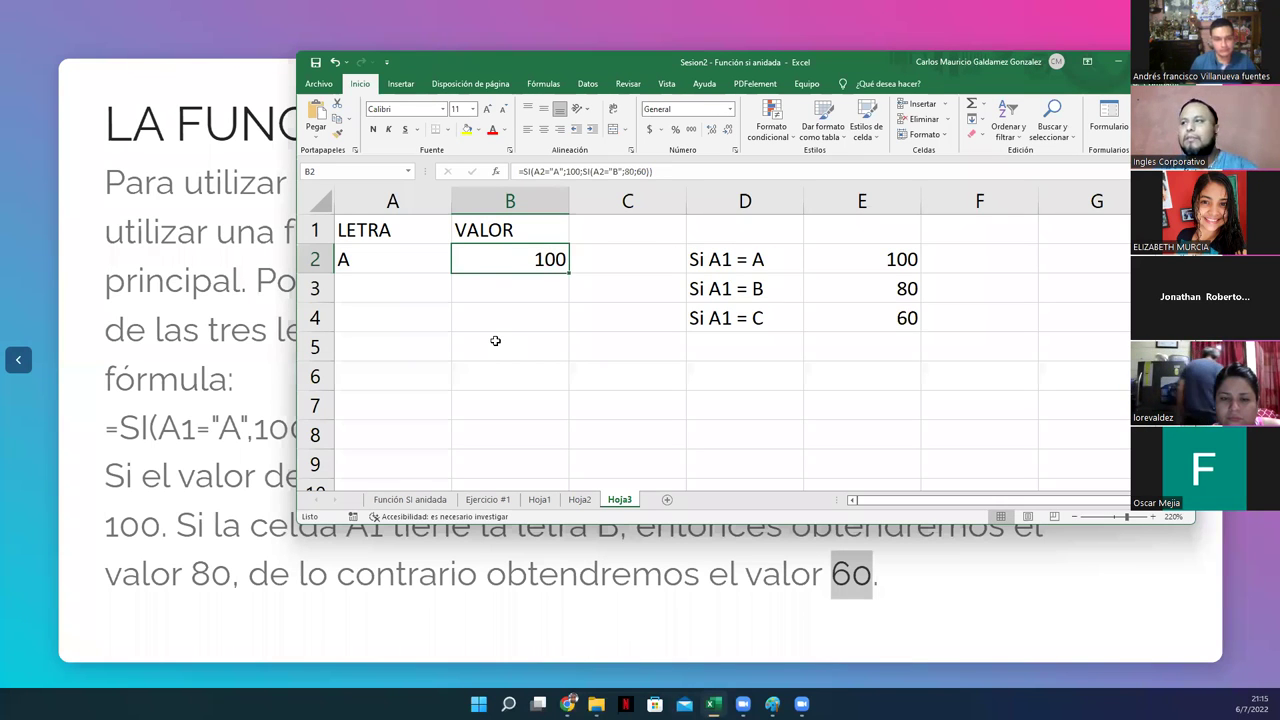
pyautogui.doubleClick(497, 263)
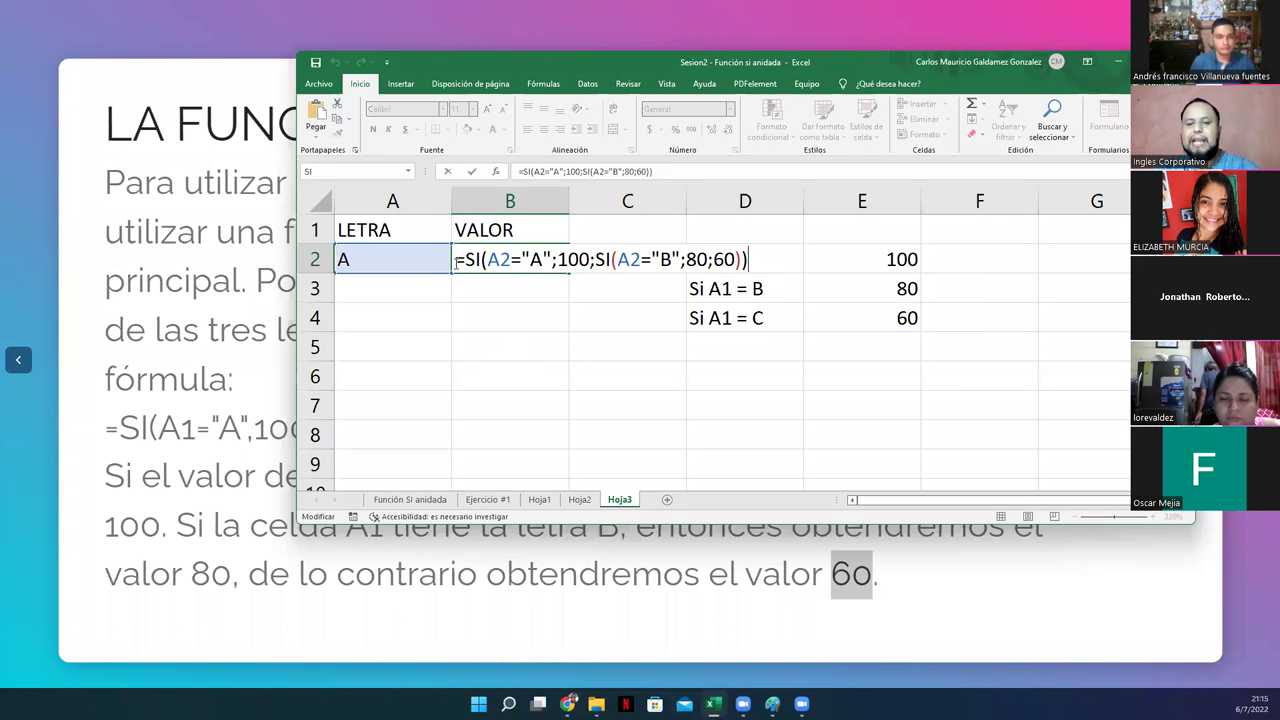
pyautogui.press('Return')
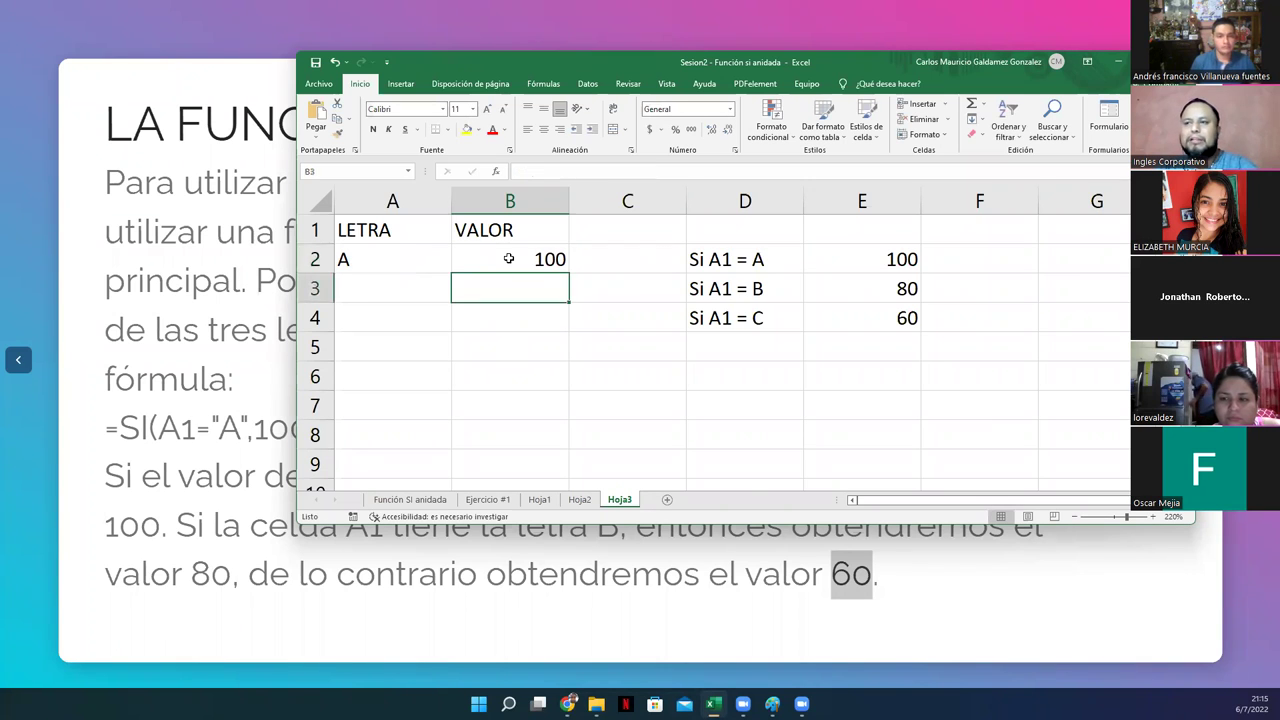
# Test the nested formula by entering B, C, X and A in turn in cell A2.
pyautogui.click(508, 259)
pyautogui.click(407, 259)
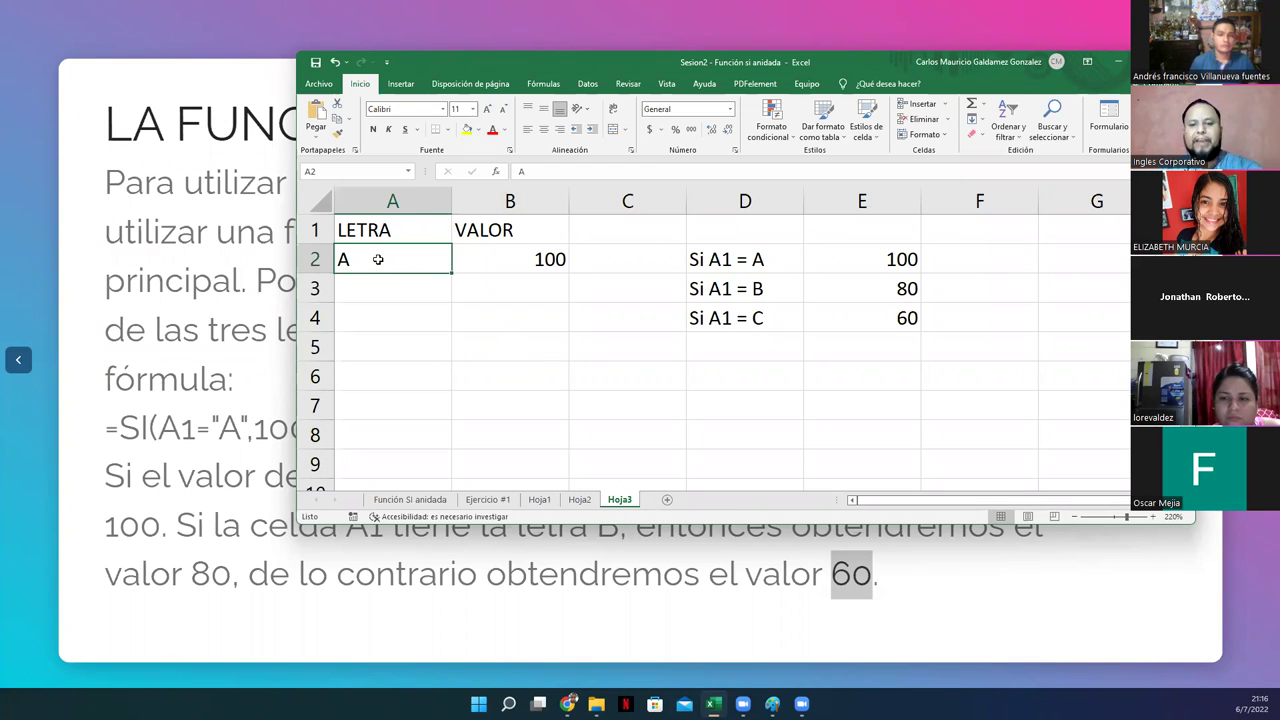
pyautogui.write('B')
pyautogui.press('Return')
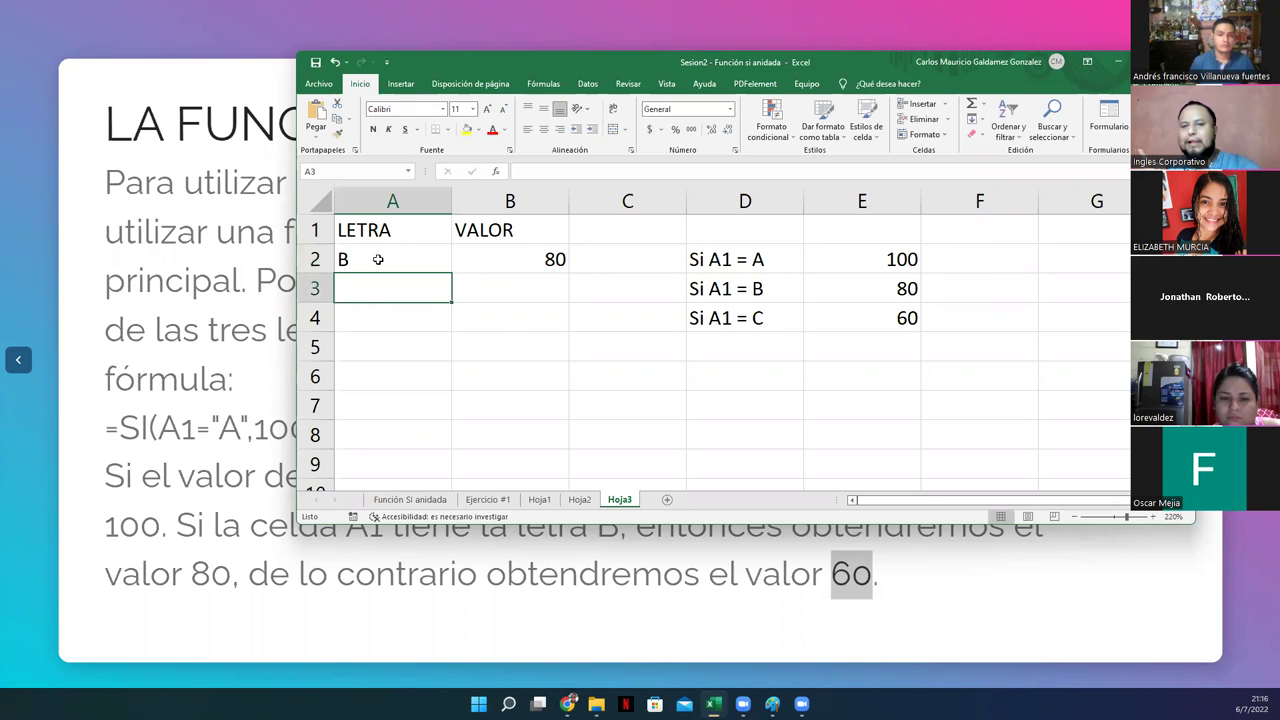
pyautogui.press('Down')
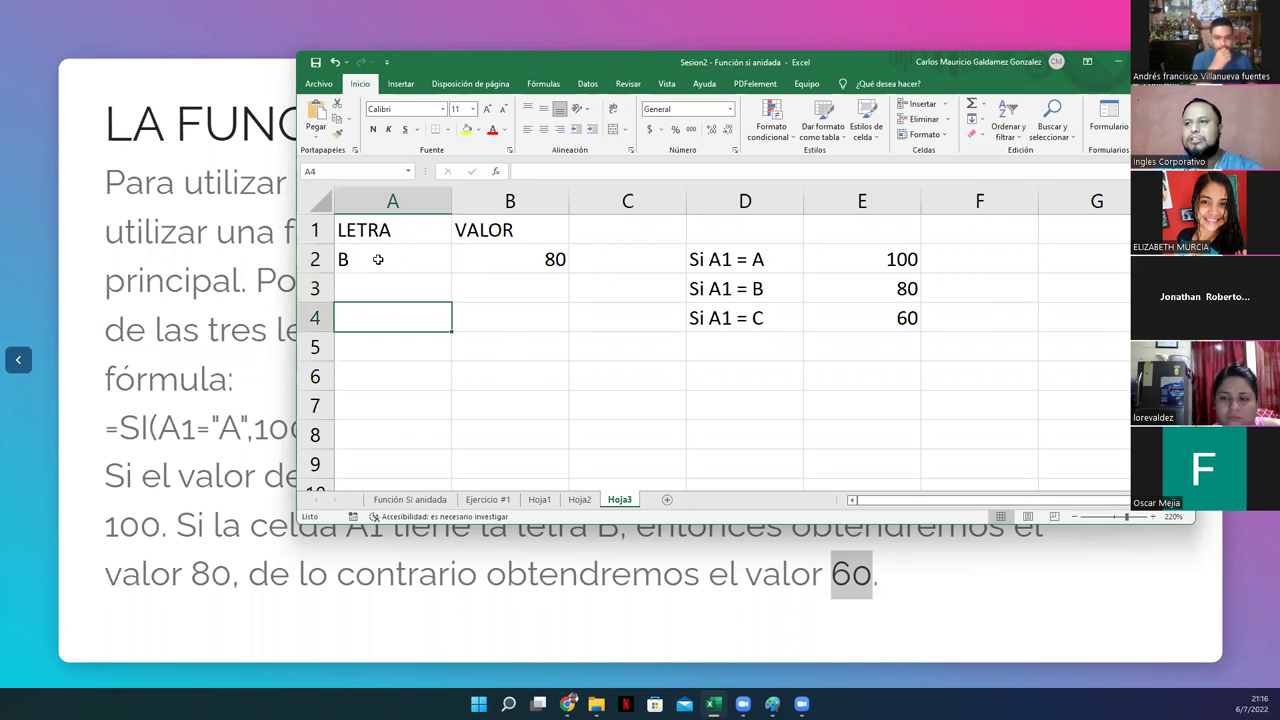
pyautogui.press('Down')
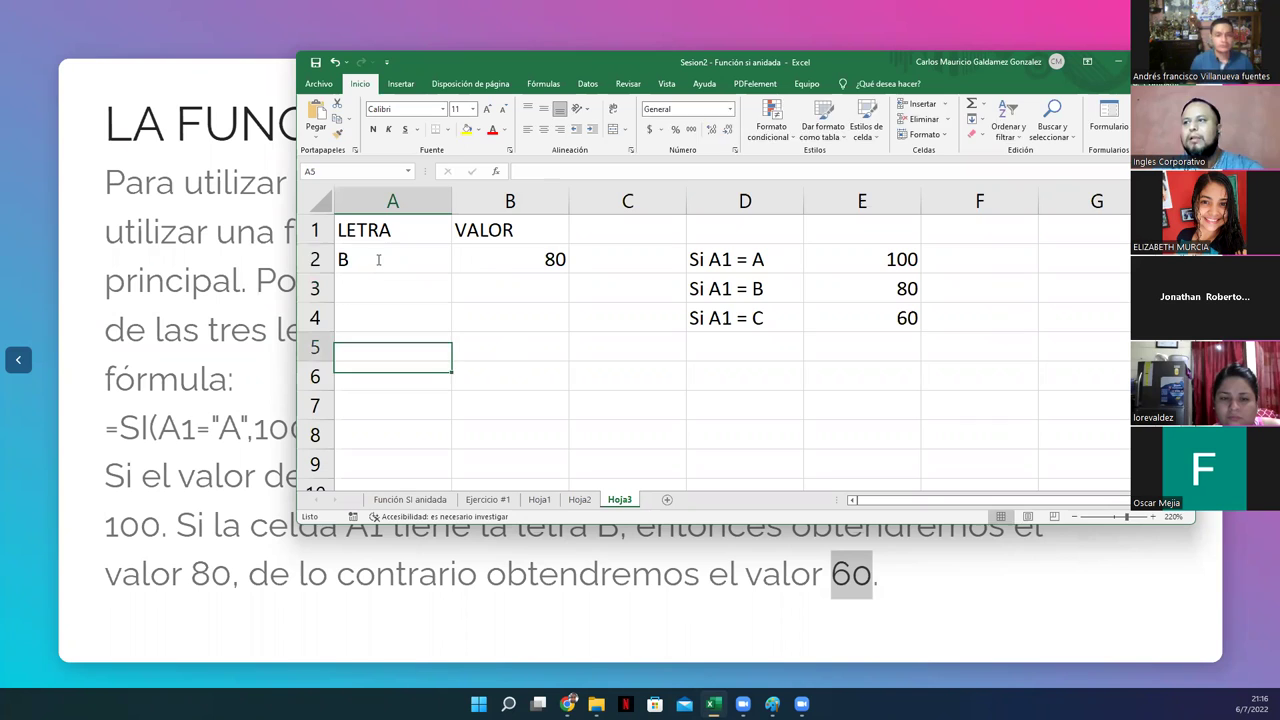
pyautogui.click(378, 259)
pyautogui.write('C')
pyautogui.press('Return')
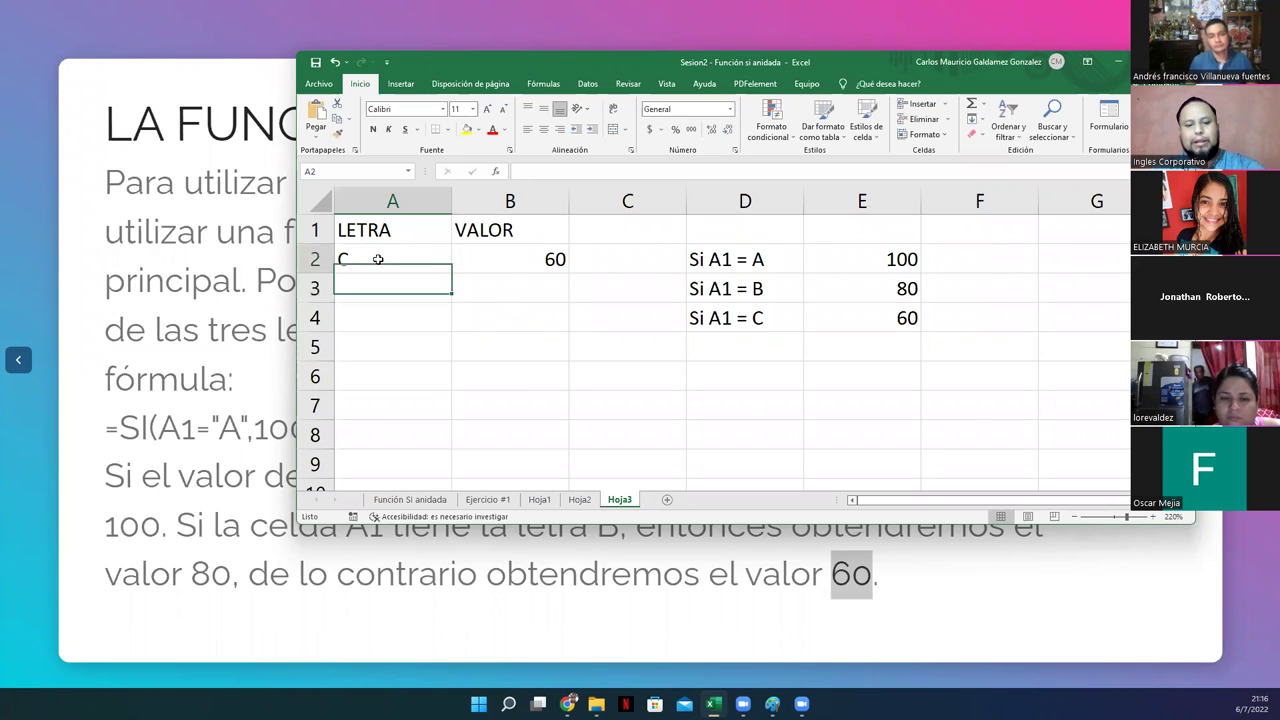
pyautogui.click(378, 259)
pyautogui.write('X')
pyautogui.press('Return')
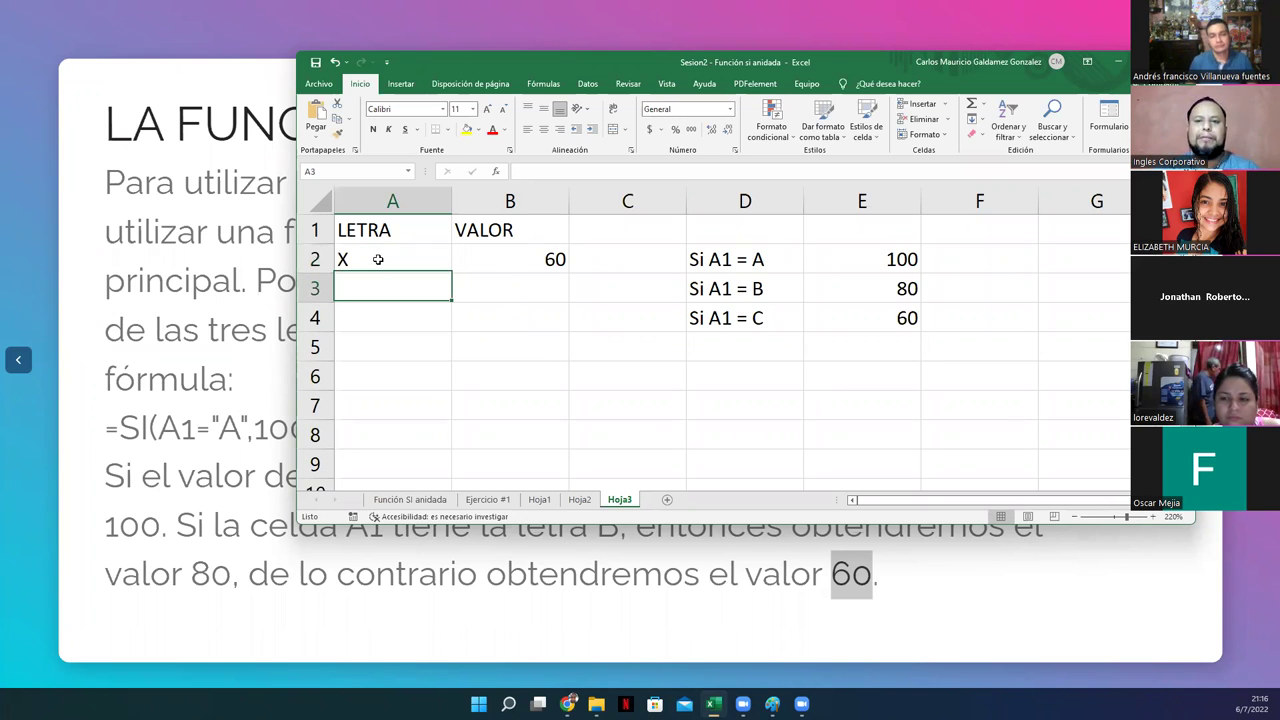
pyautogui.click(378, 259)
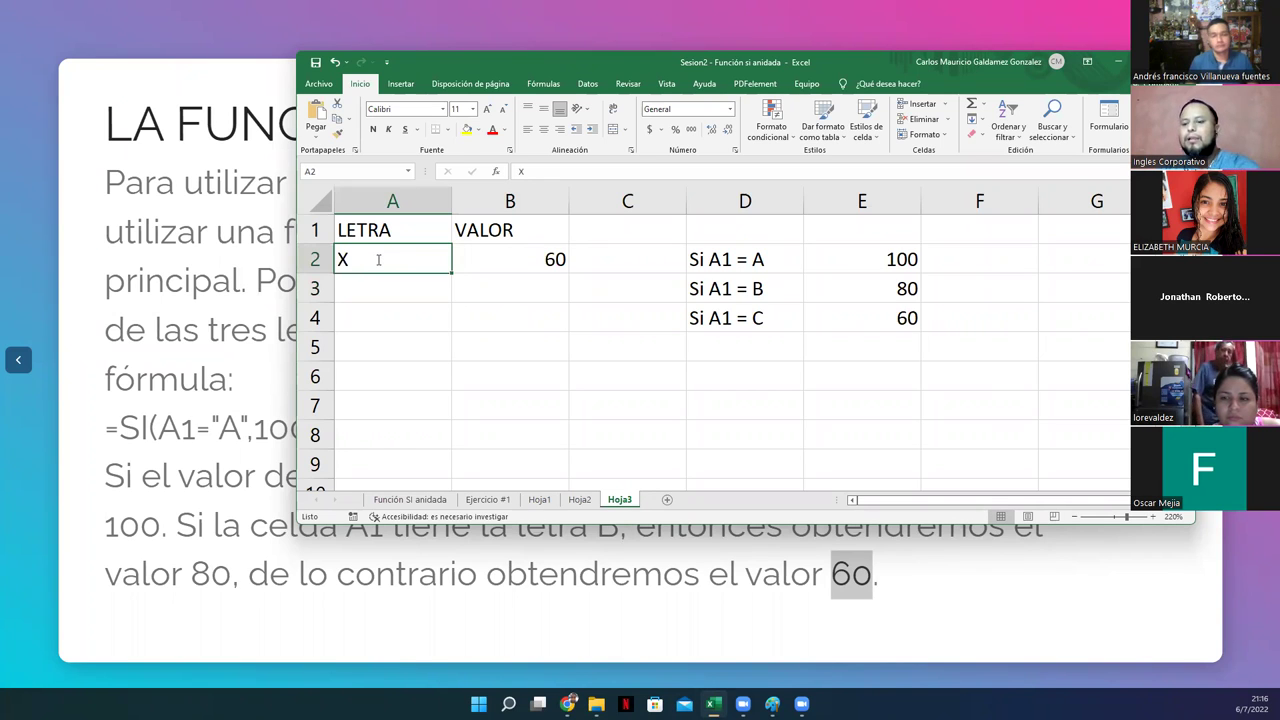
pyautogui.write('A')
pyautogui.press('Return')
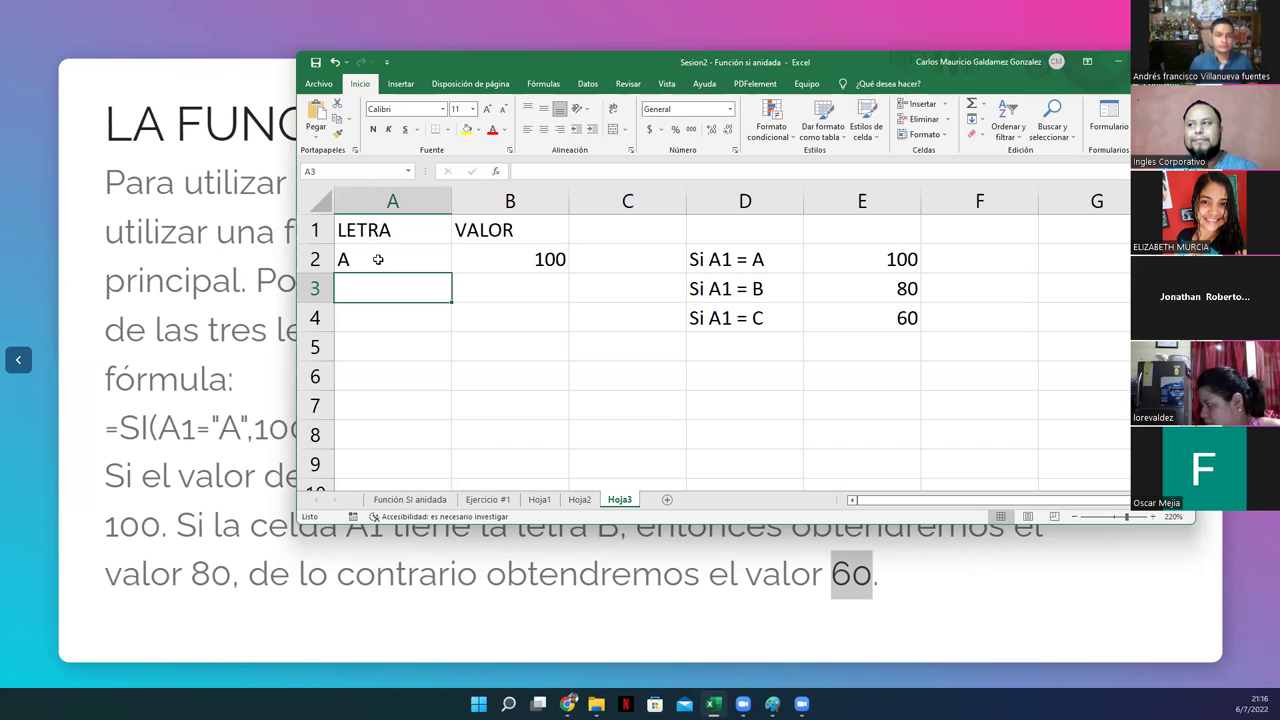
# Test the nested formula in B2 by entering a first name in cell A2, and set A2 back to A.
pyautogui.click(380, 259)
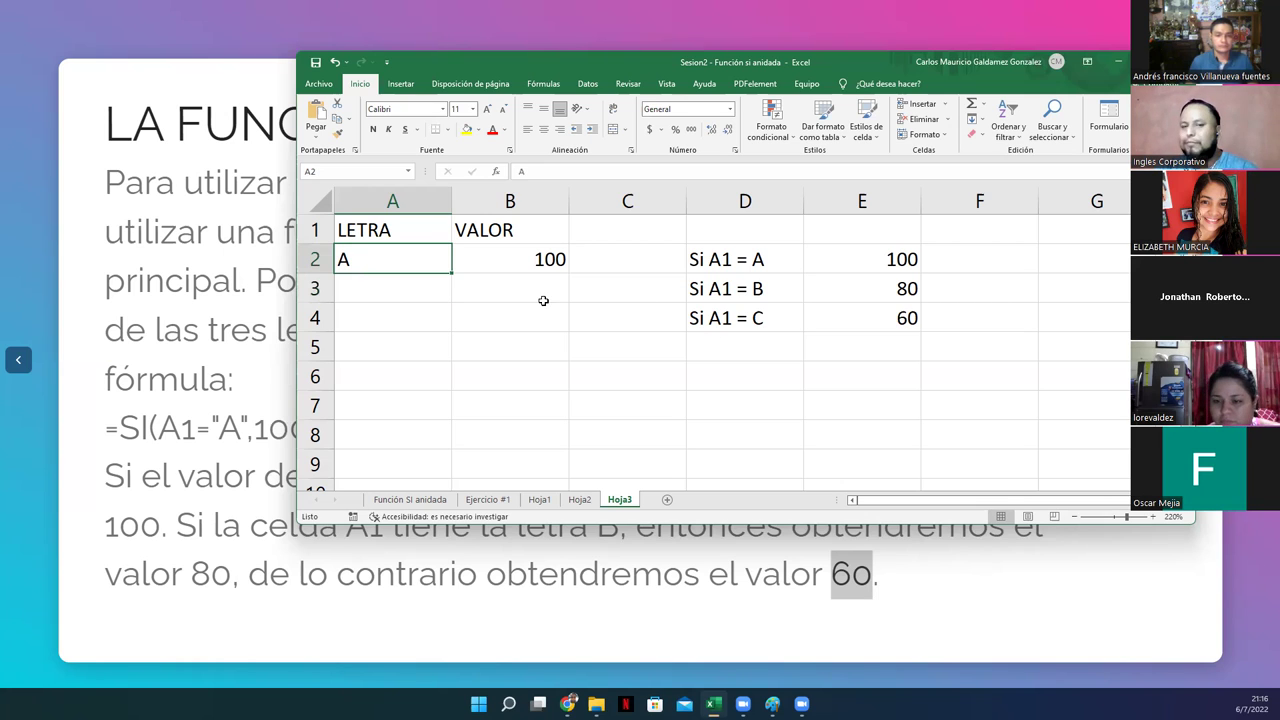
pyautogui.click(508, 259)
pyautogui.doubleClick(508, 259)
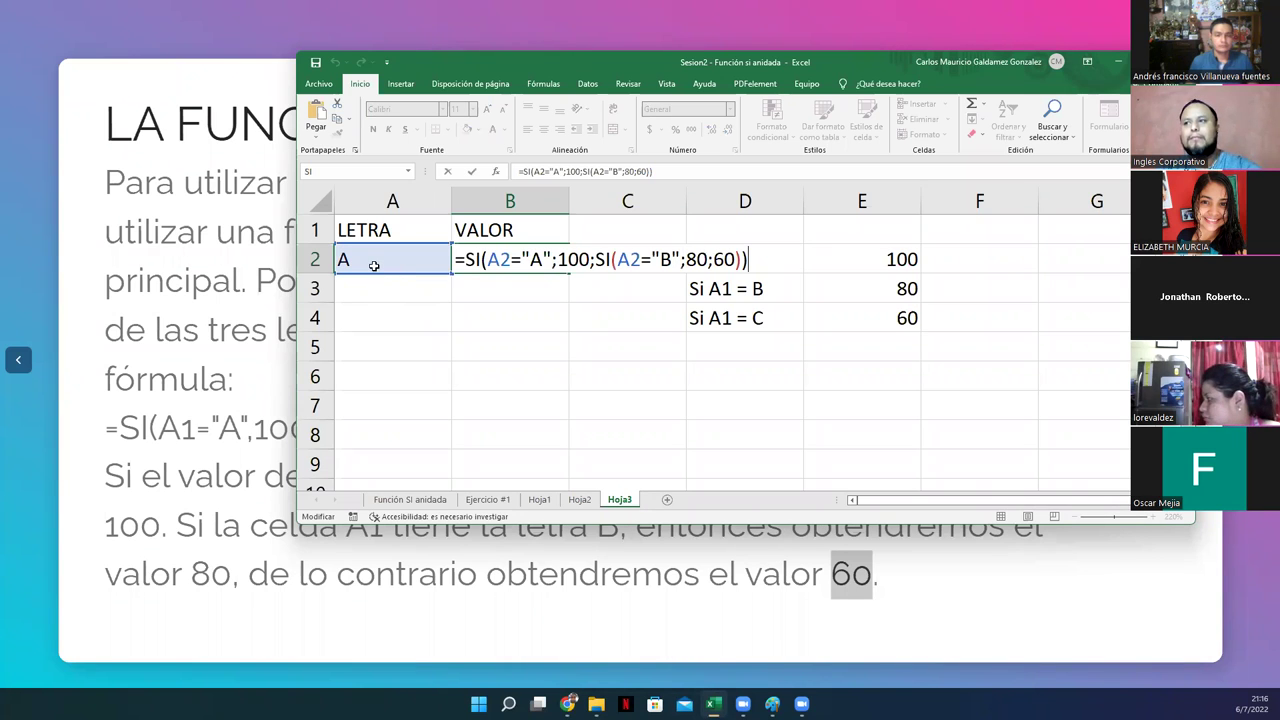
pyautogui.click(375, 260)
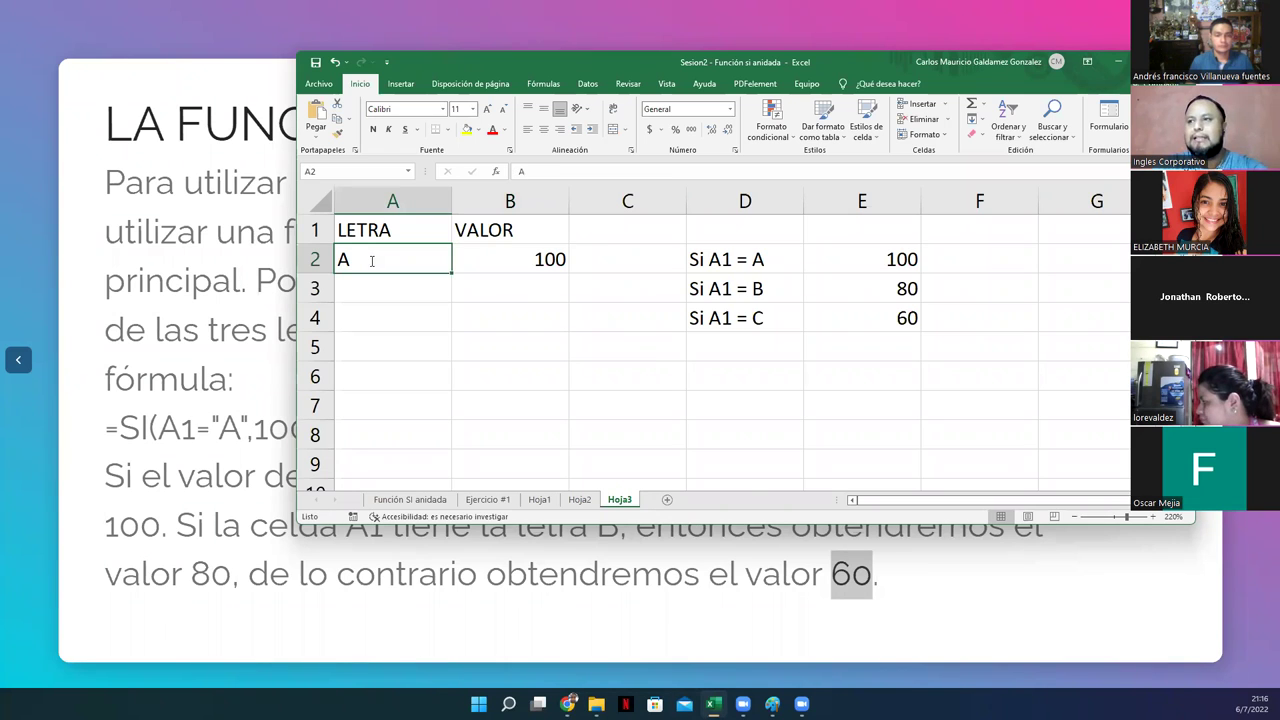
pyautogui.write('Moises')
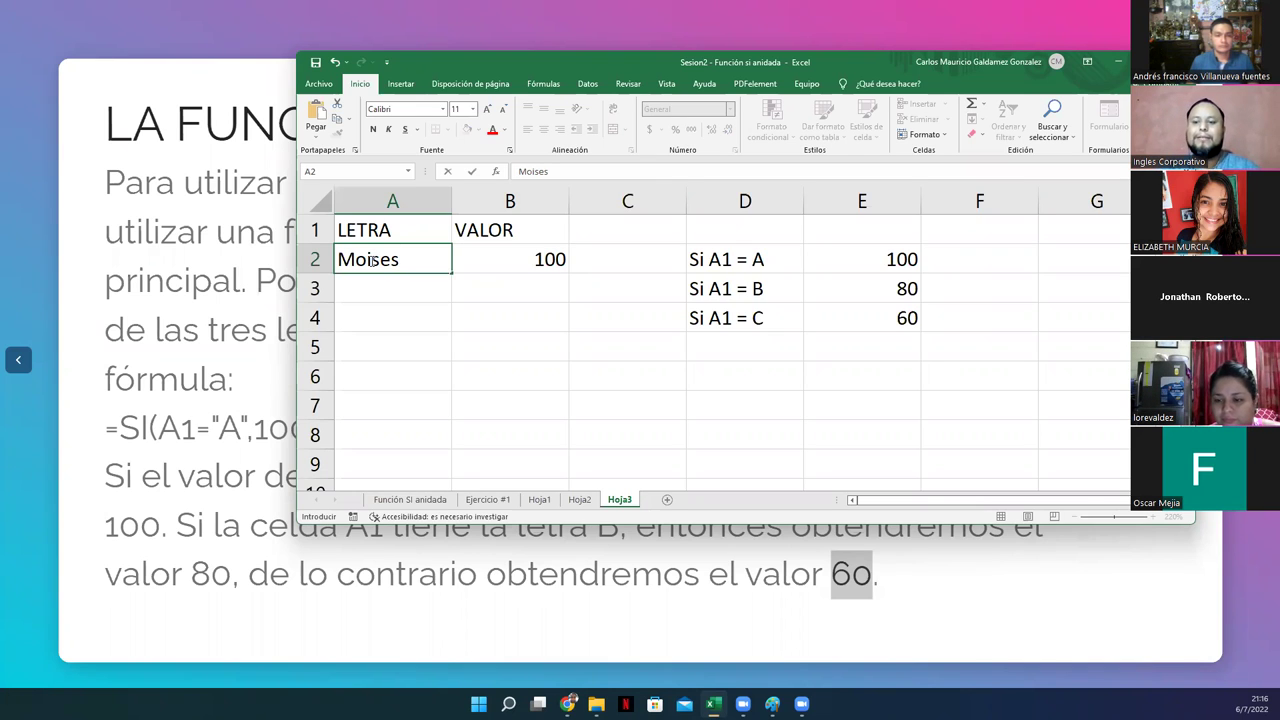
pyautogui.press('Return')
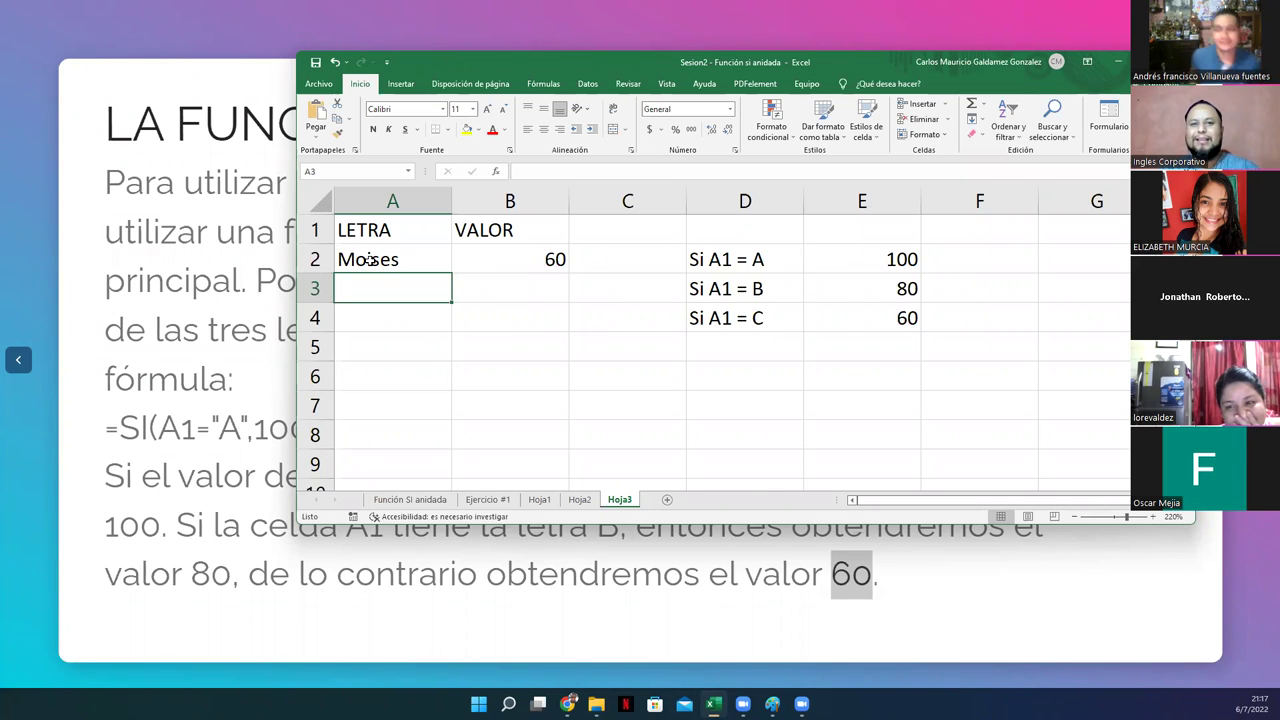
pyautogui.click(370, 259)
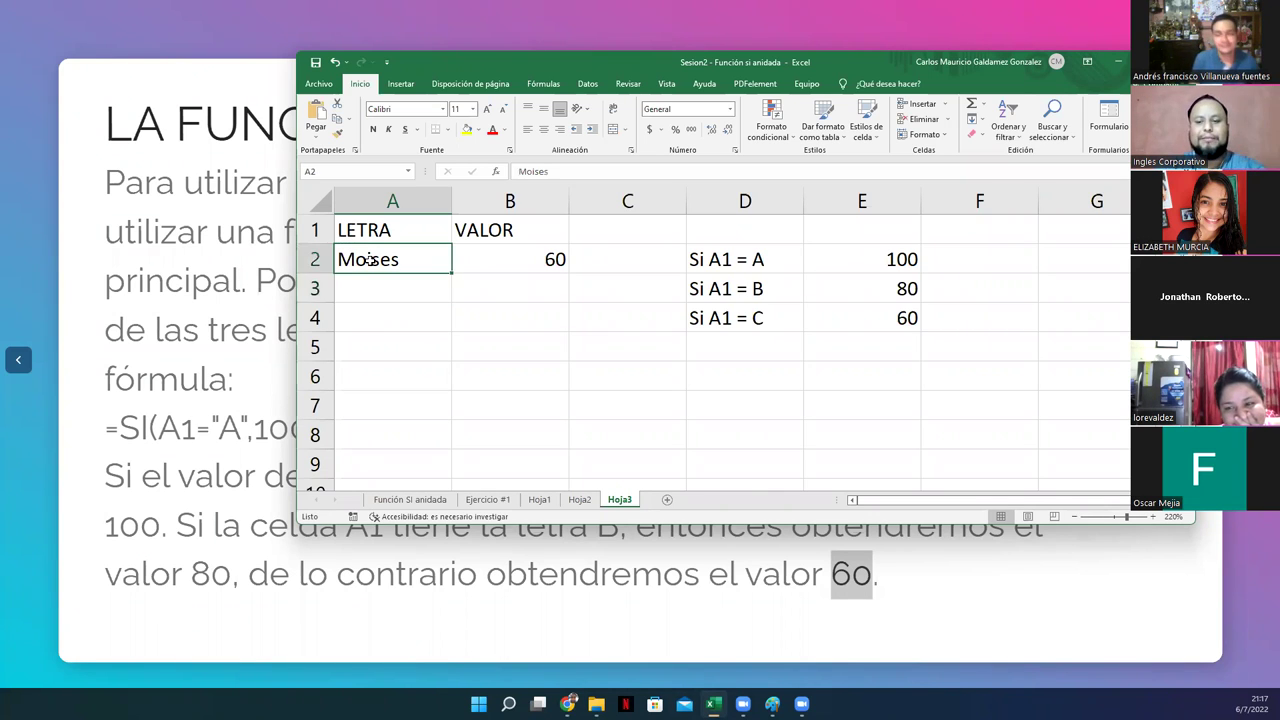
pyautogui.write('A')
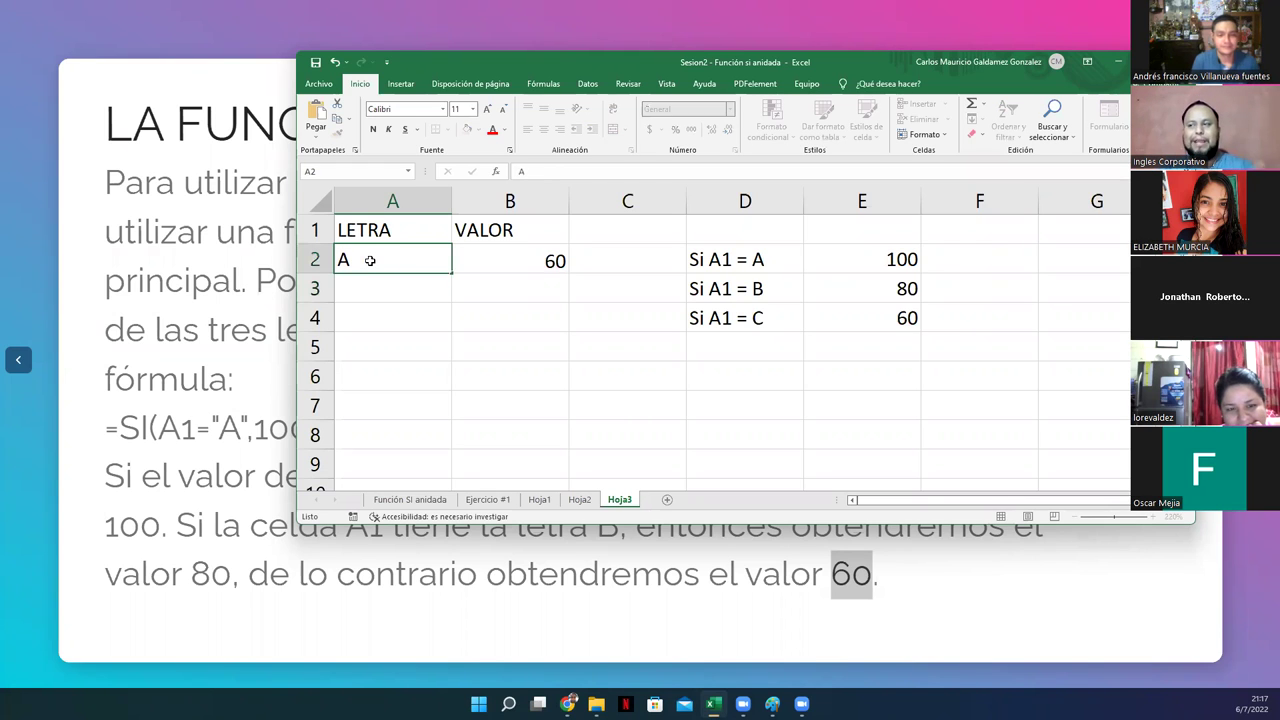
pyautogui.press('Return')
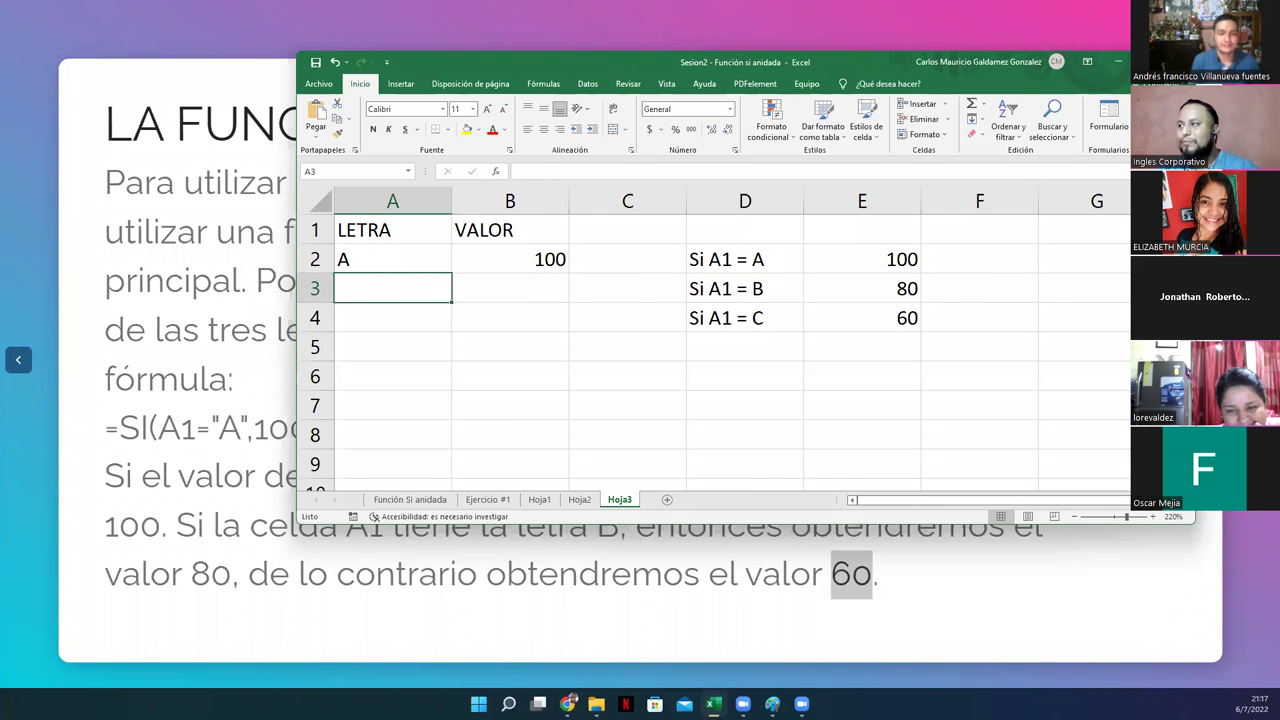
# Switch to the Genially presentation and advance to the slide with the three-option example and the four-option formula.
pyautogui.hotkey('alt', 'Tab')
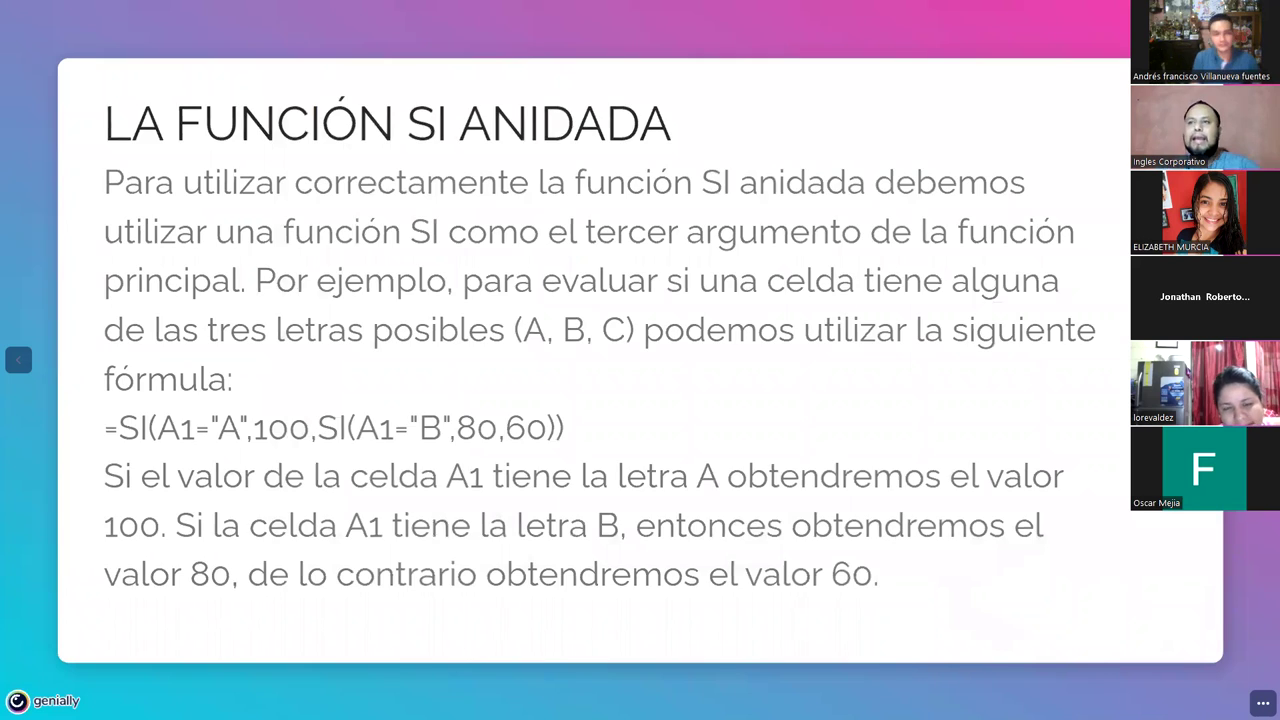
pyautogui.press('Right')
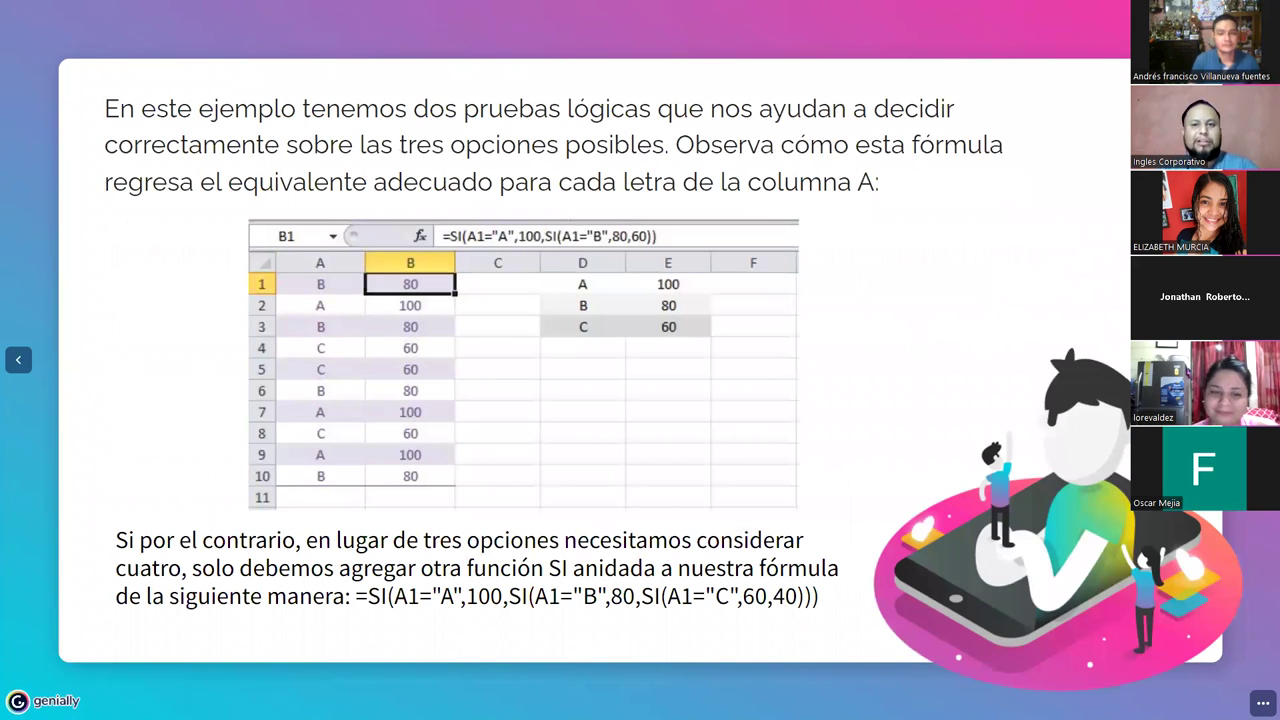
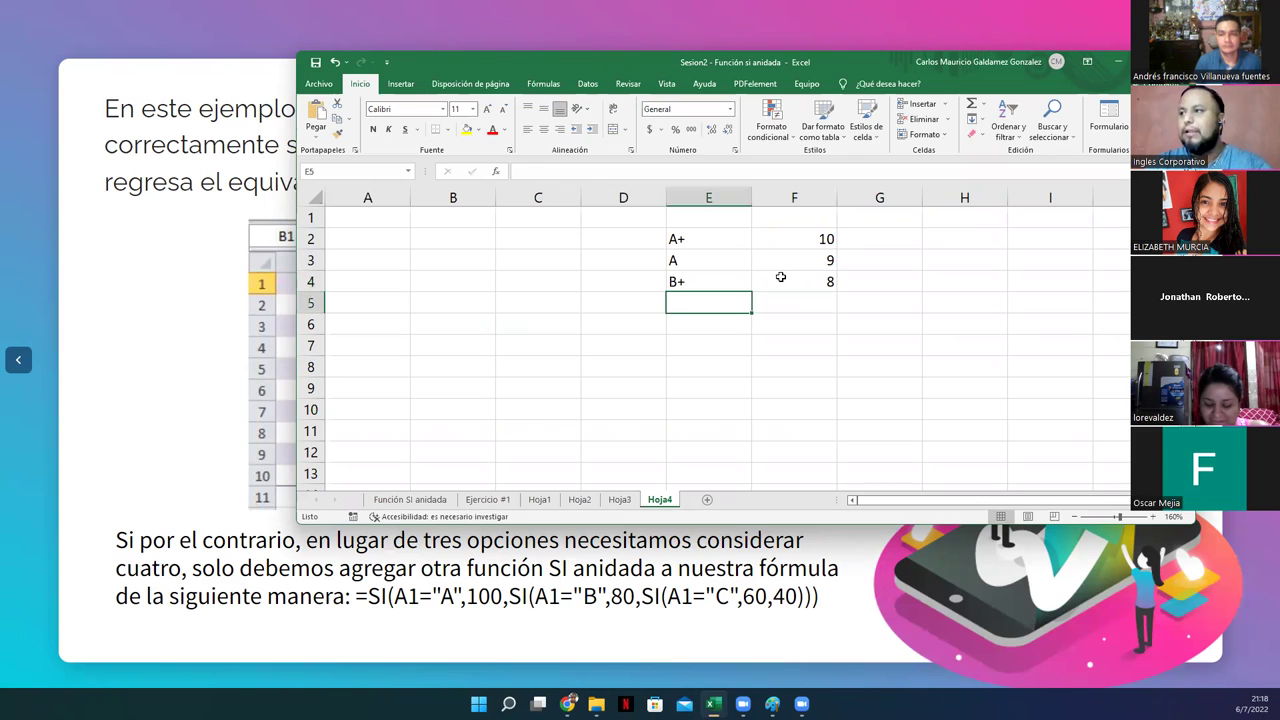
# Add the grades B with value 7 and C+ with value 6 in rows 5 and 6 of columns E and F.
pyautogui.press('Delete')
pyautogui.press('Tab')
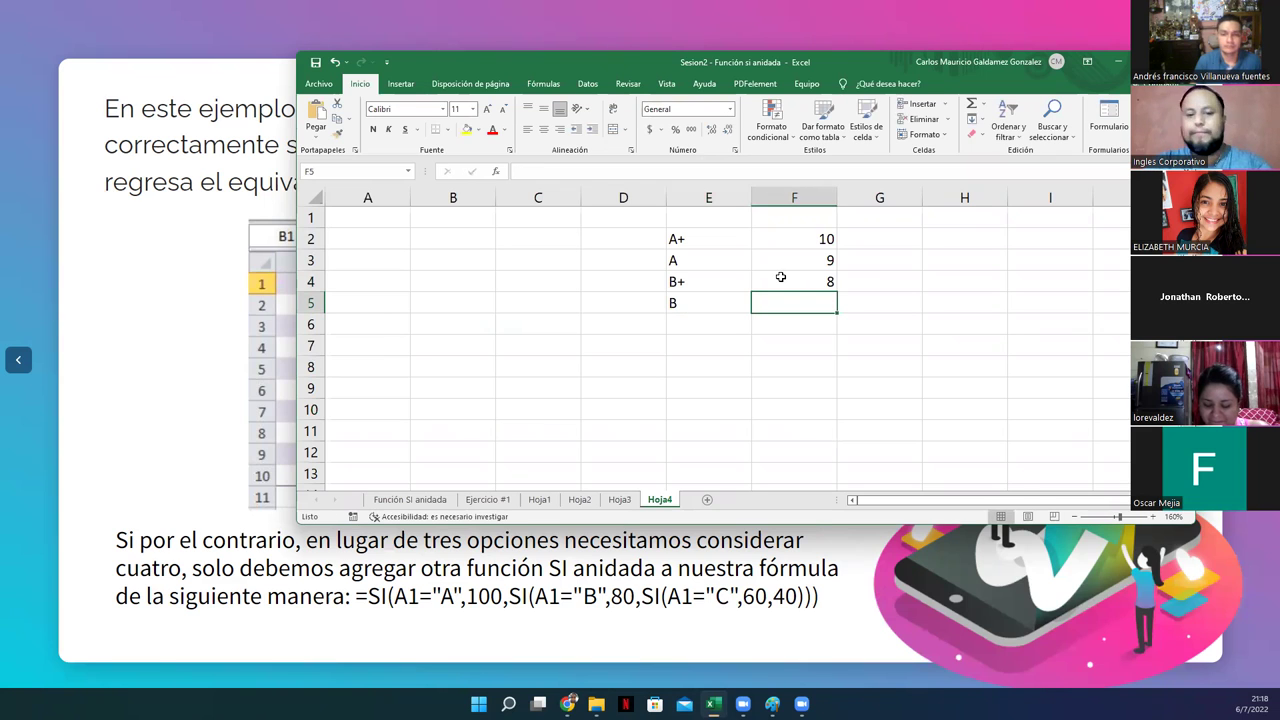
pyautogui.press('alt')
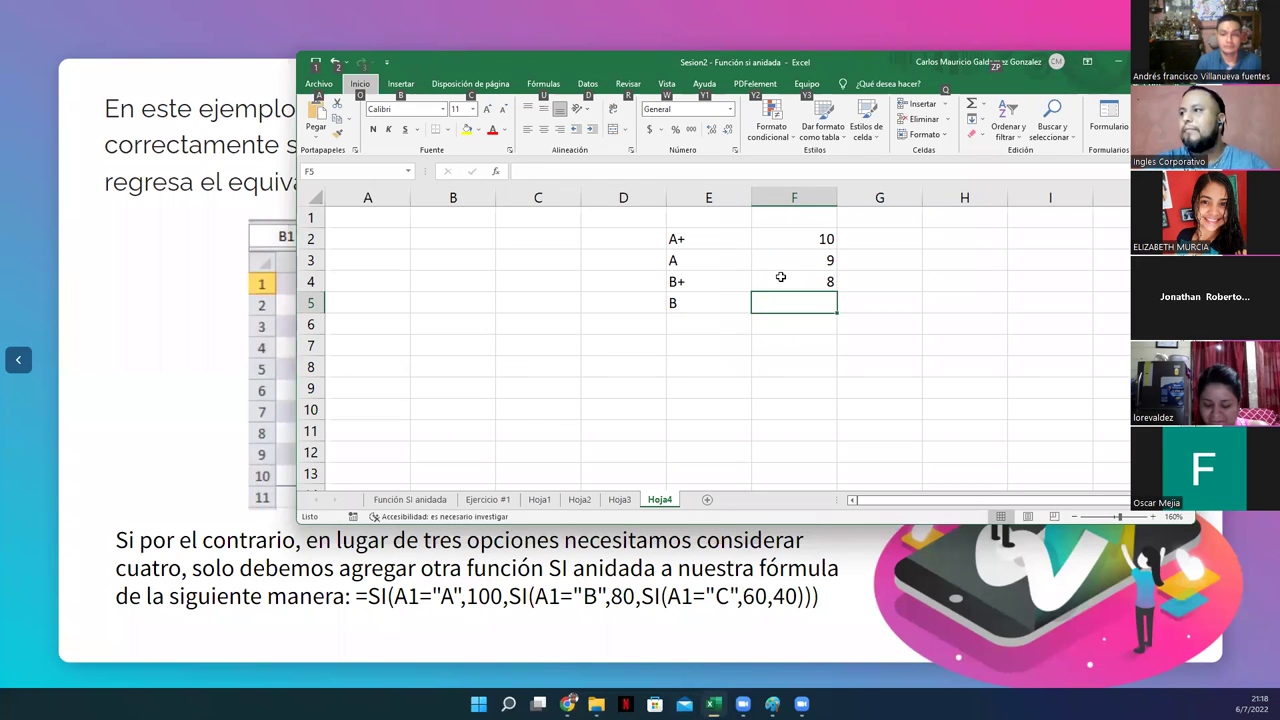
pyautogui.press('alt')
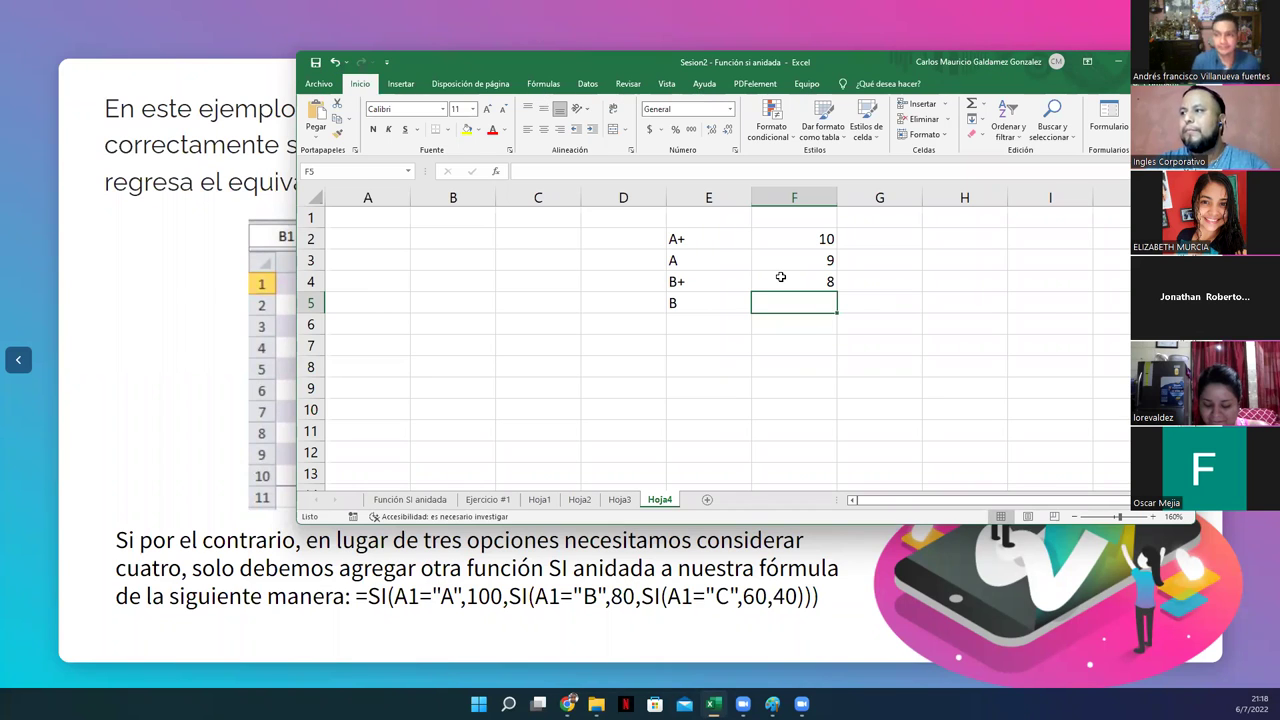
pyautogui.write('7')
pyautogui.press('Return')
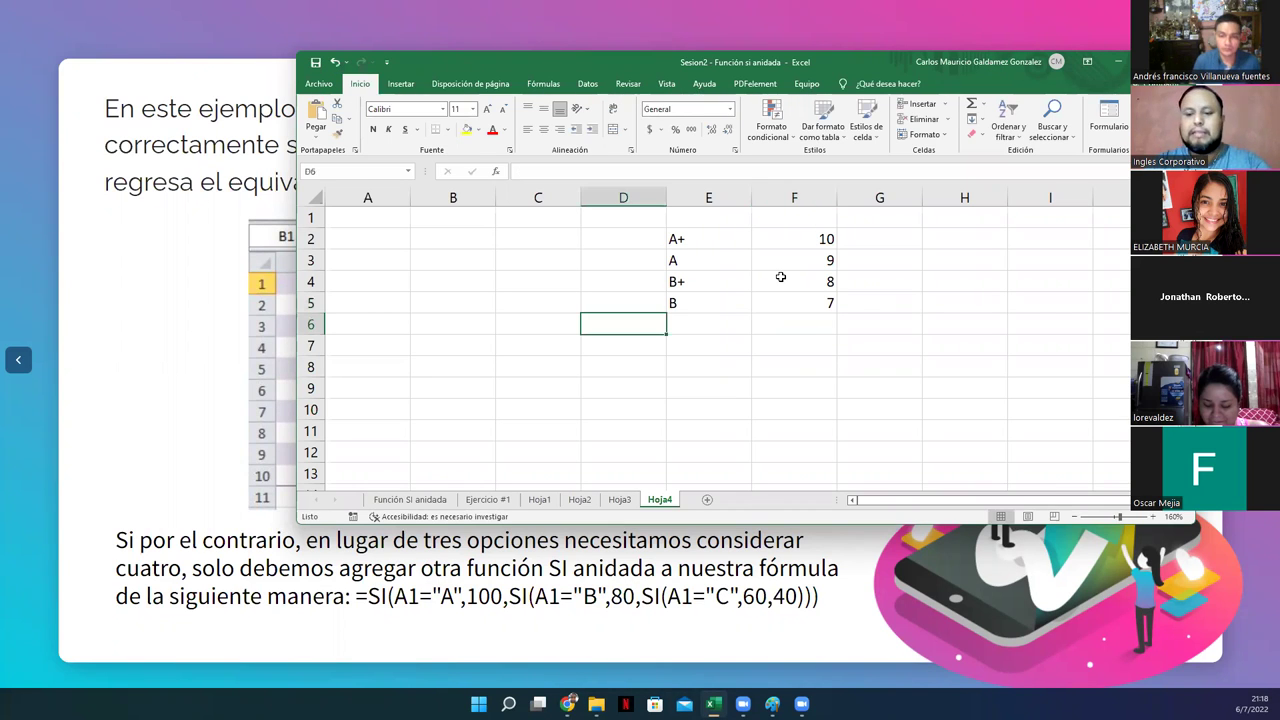
pyautogui.press('Tab')
pyautogui.write('C+')
pyautogui.press('Tab')
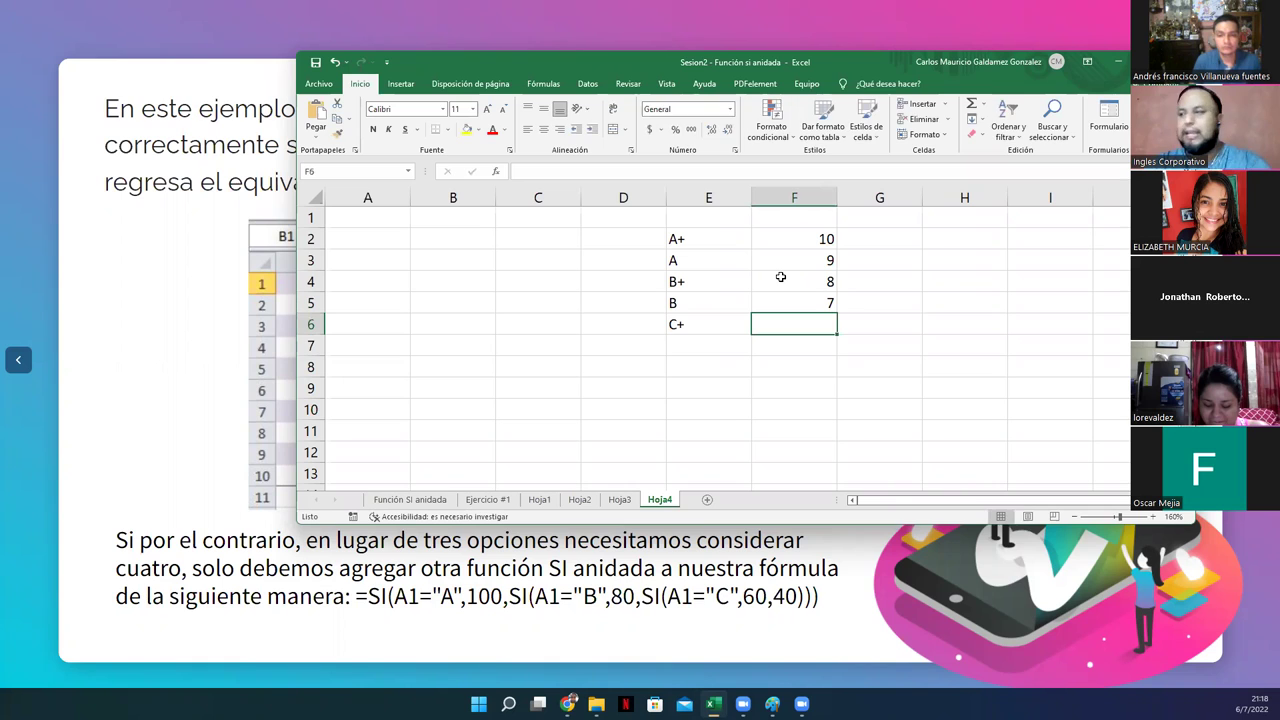
pyautogui.write('6')
pyautogui.press('Return')
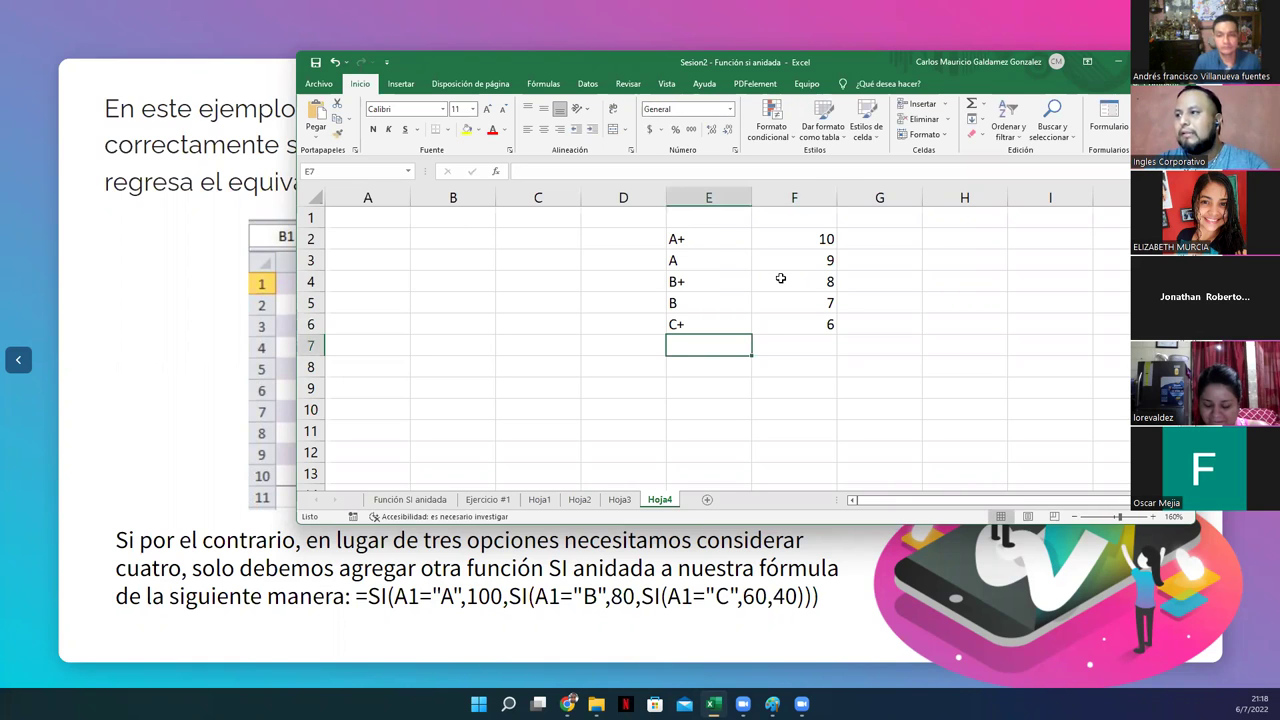
# Add the grades C with value 5 and D+ with value 4 in rows 7 and 8 of the grade list.
pyautogui.write('C')
pyautogui.press('Tab')
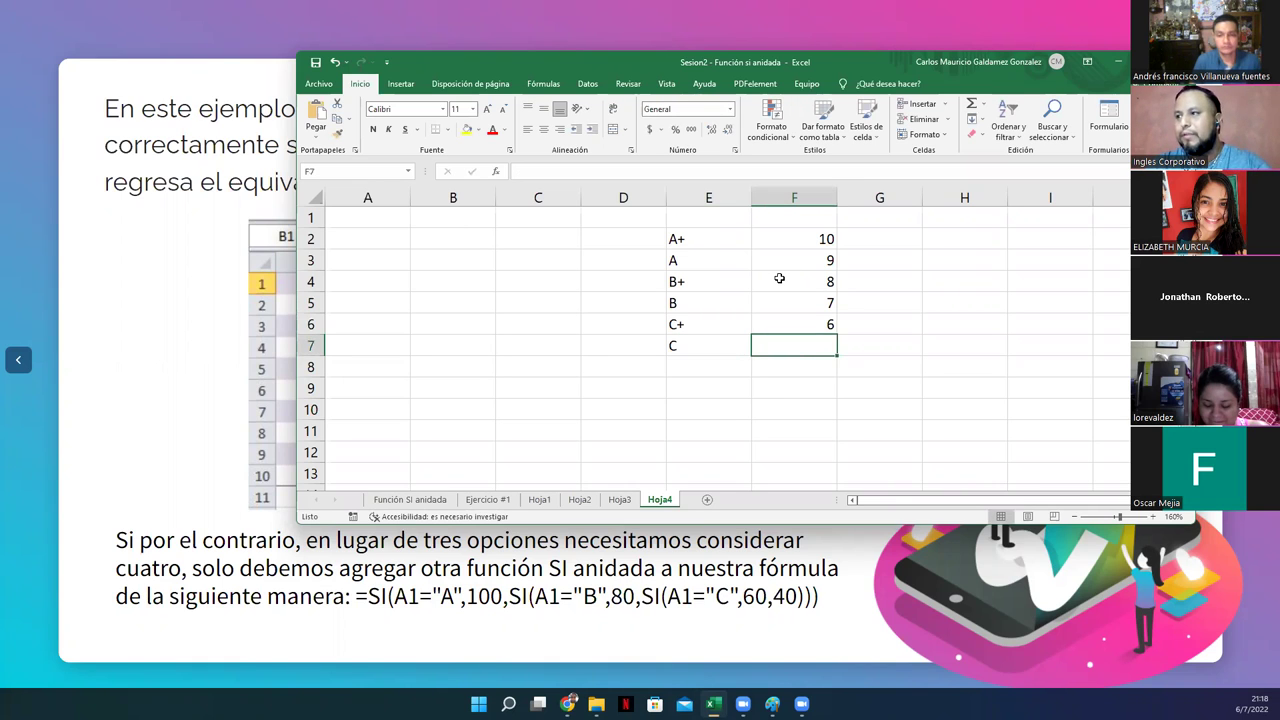
pyautogui.write('5')
pyautogui.press('Return')
pyautogui.write('D+')
pyautogui.press('Tab')
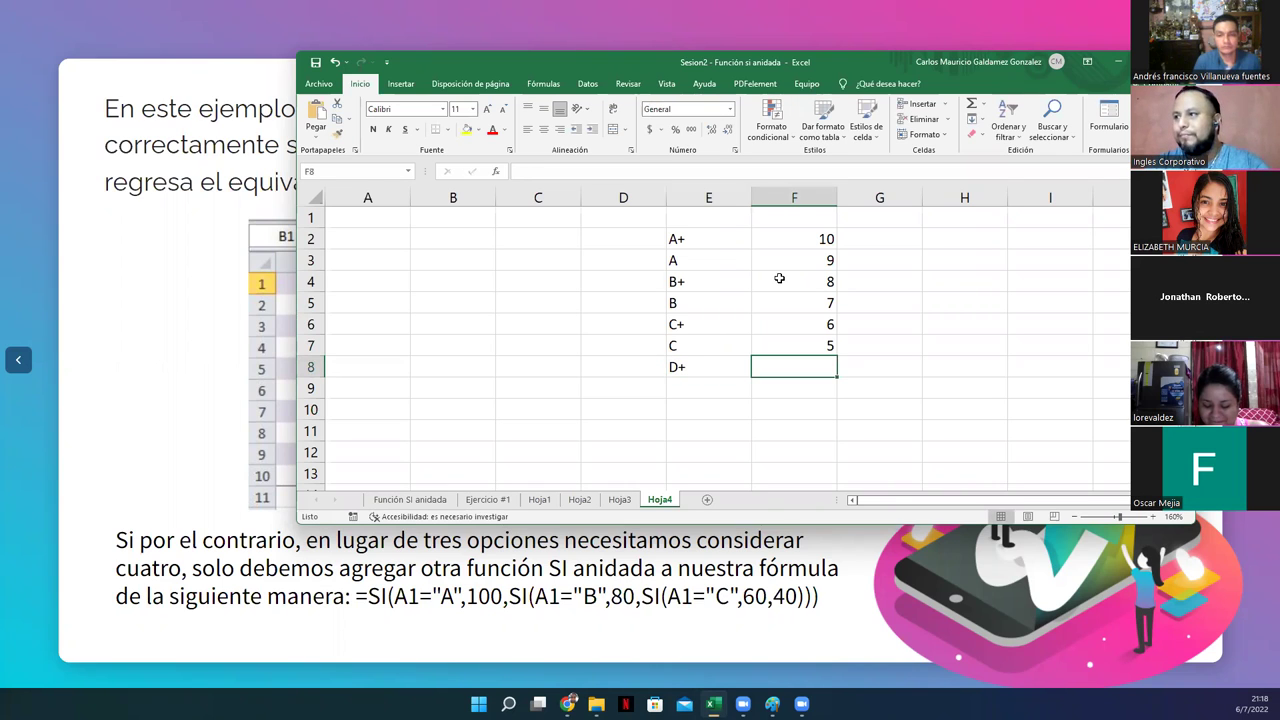
pyautogui.write('4')
pyautogui.press('Return')
# Add the grades D with value 3 and E+ with value 2 in rows 9 and 10 of the grade list.
pyautogui.write('D+')
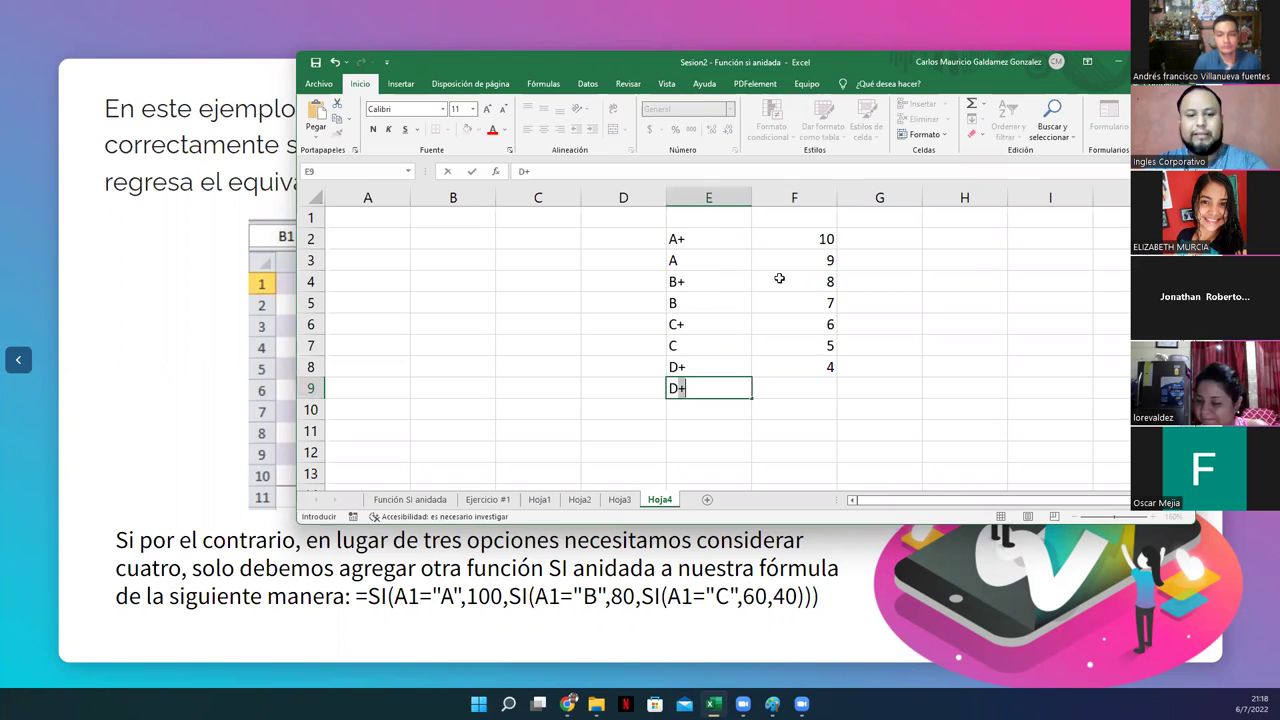
pyautogui.press('BackSpace')
pyautogui.press('Tab')
pyautogui.write('3')
pyautogui.press('Return')
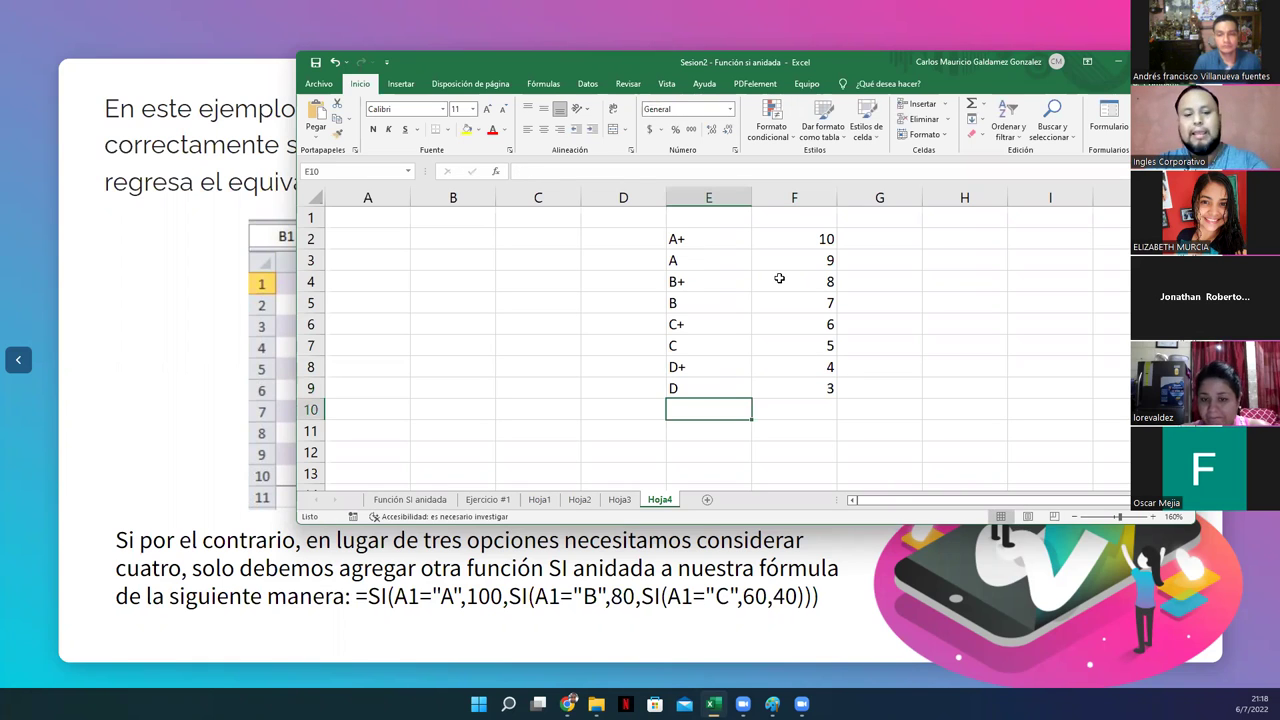
pyautogui.write('E')
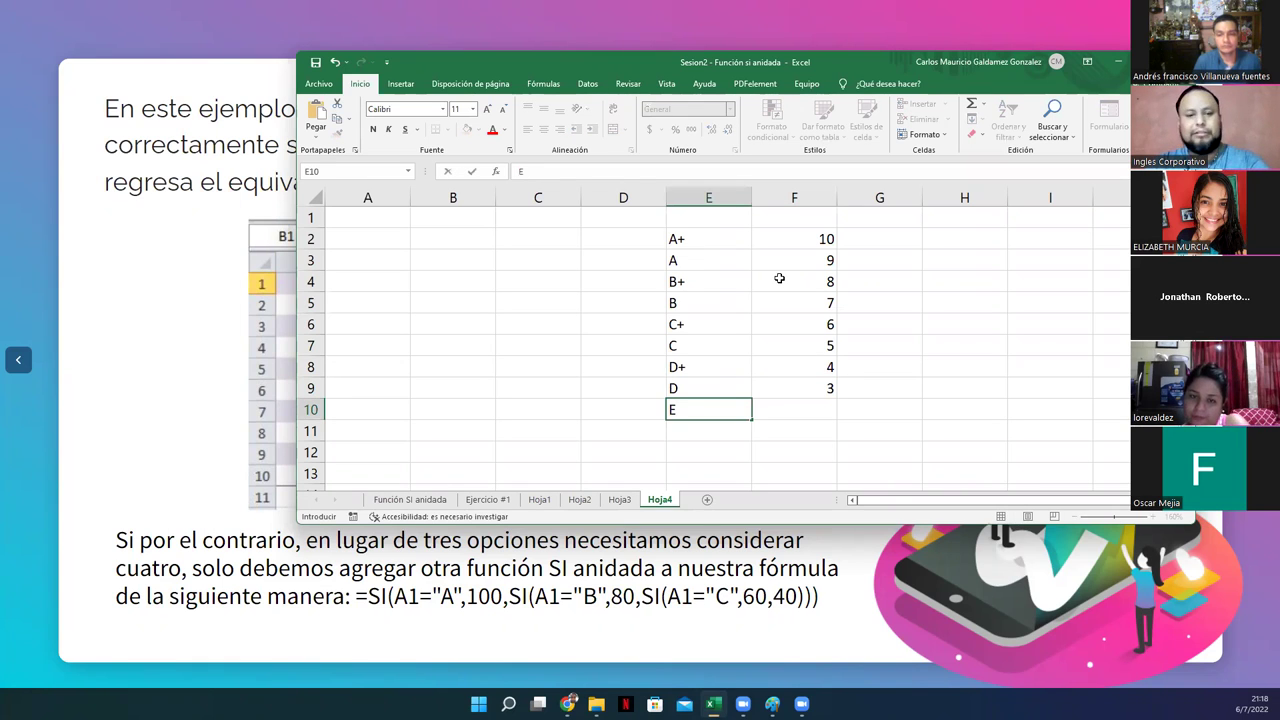
pyautogui.write('+')
pyautogui.press('Tab')
pyautogui.write('2')
pyautogui.press('Return')
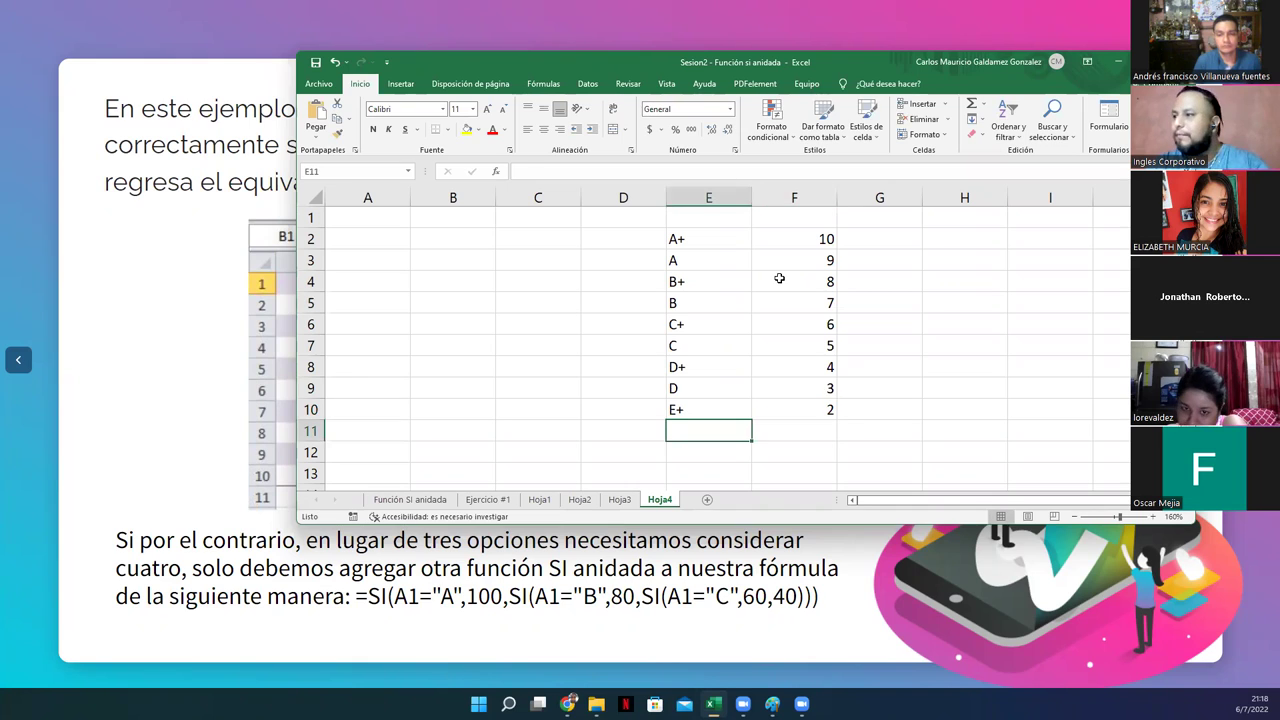
# Complete the grade list with E and value 1 in row 11 and F and value 0 in row 12.
pyautogui.write('E')
pyautogui.press('BackSpace')
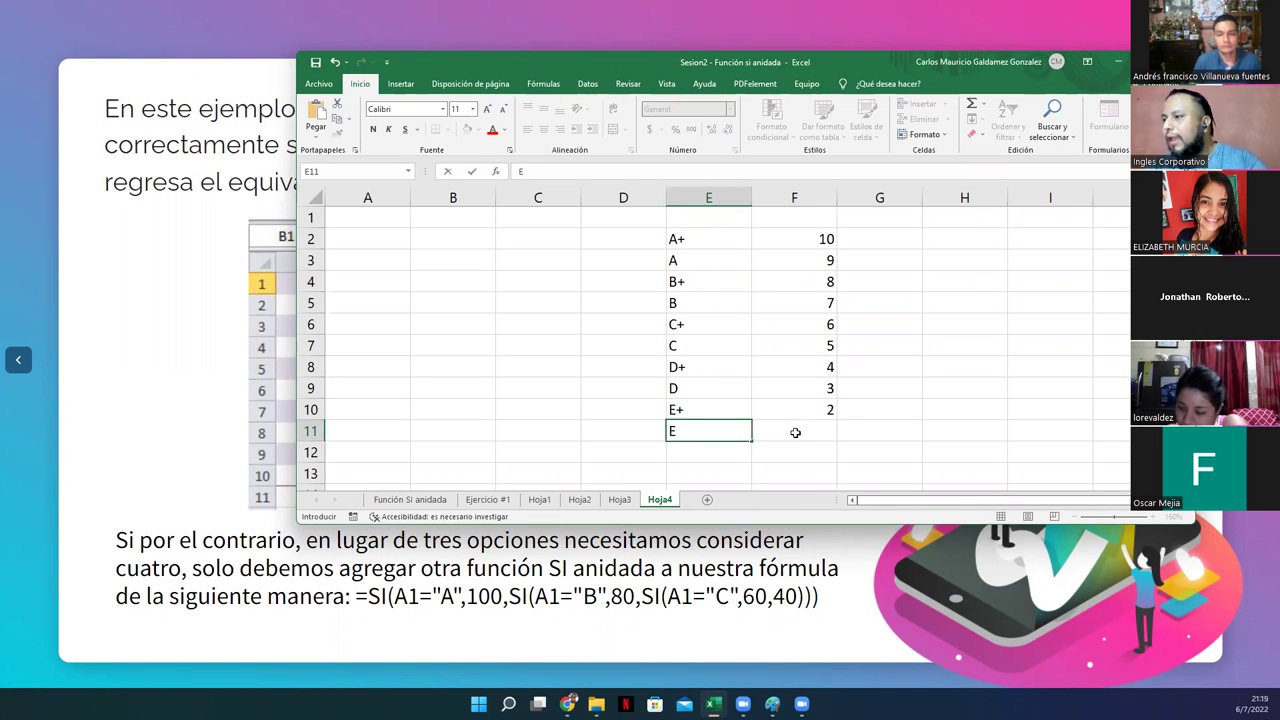
pyautogui.press('Tab')
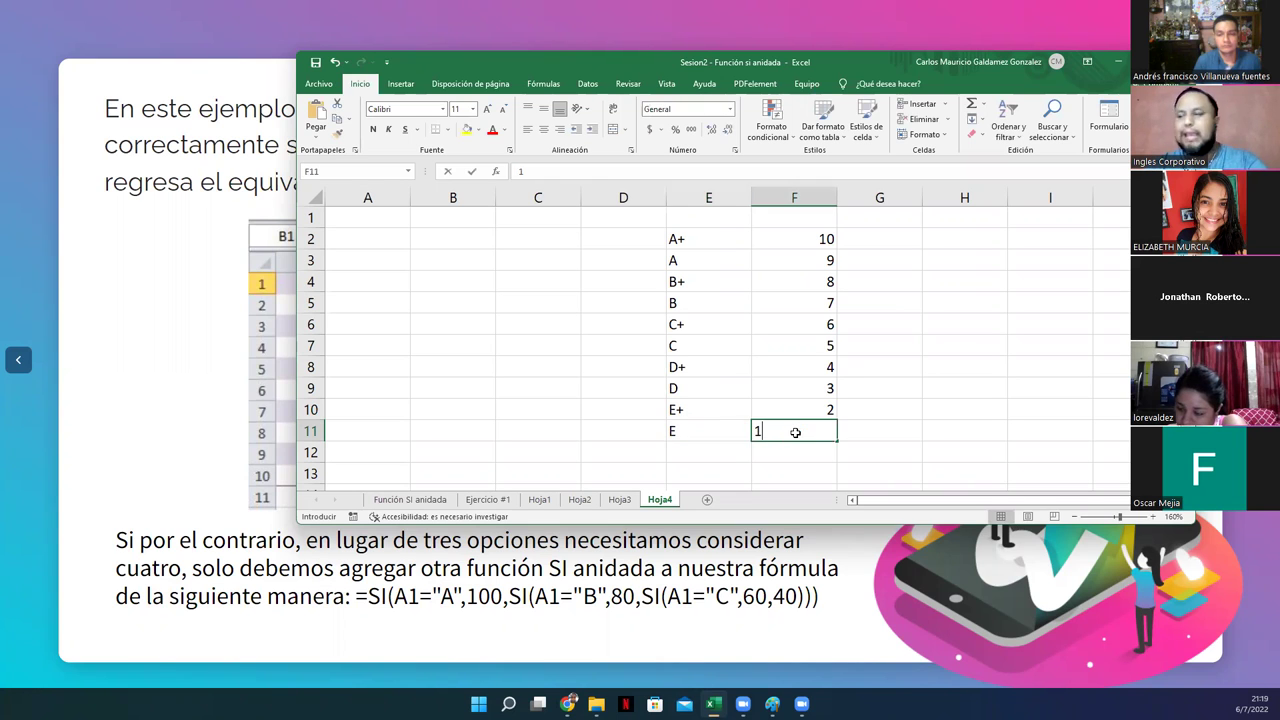
pyautogui.write('1')
pyautogui.press('Return')
pyautogui.write('F')
pyautogui.press('Tab')
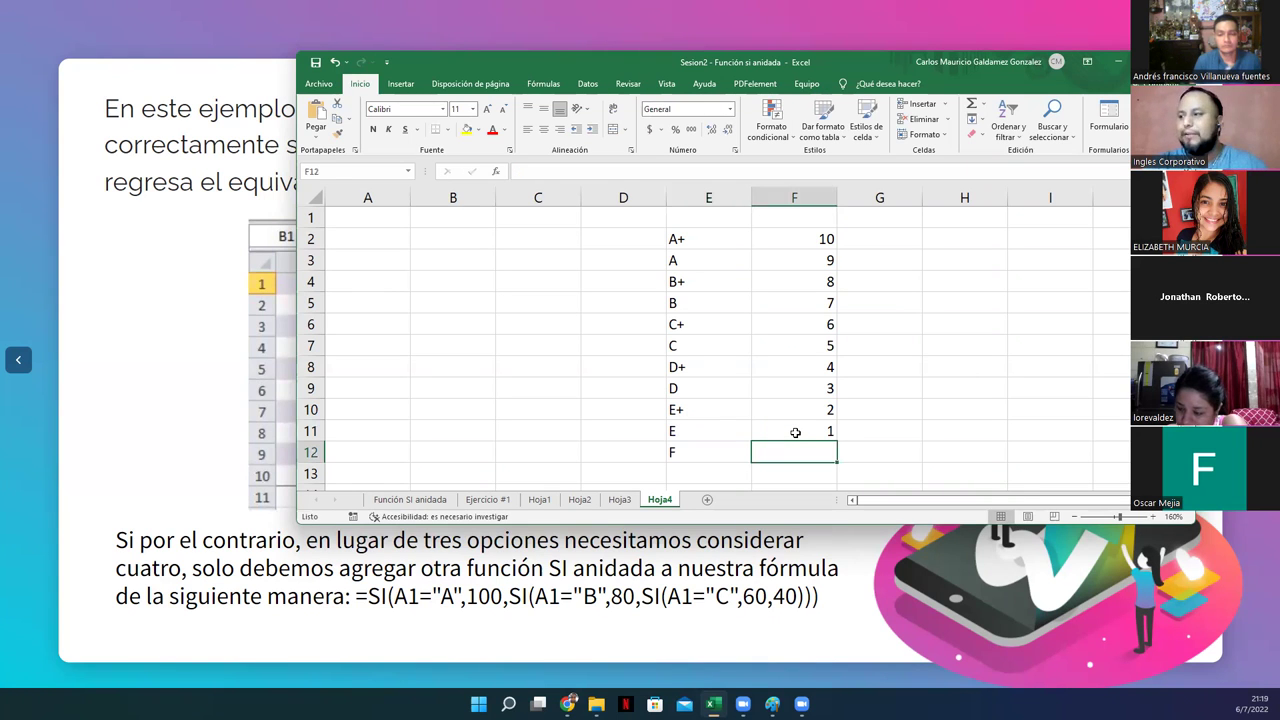
pyautogui.write('0')
pyautogui.press('Return')
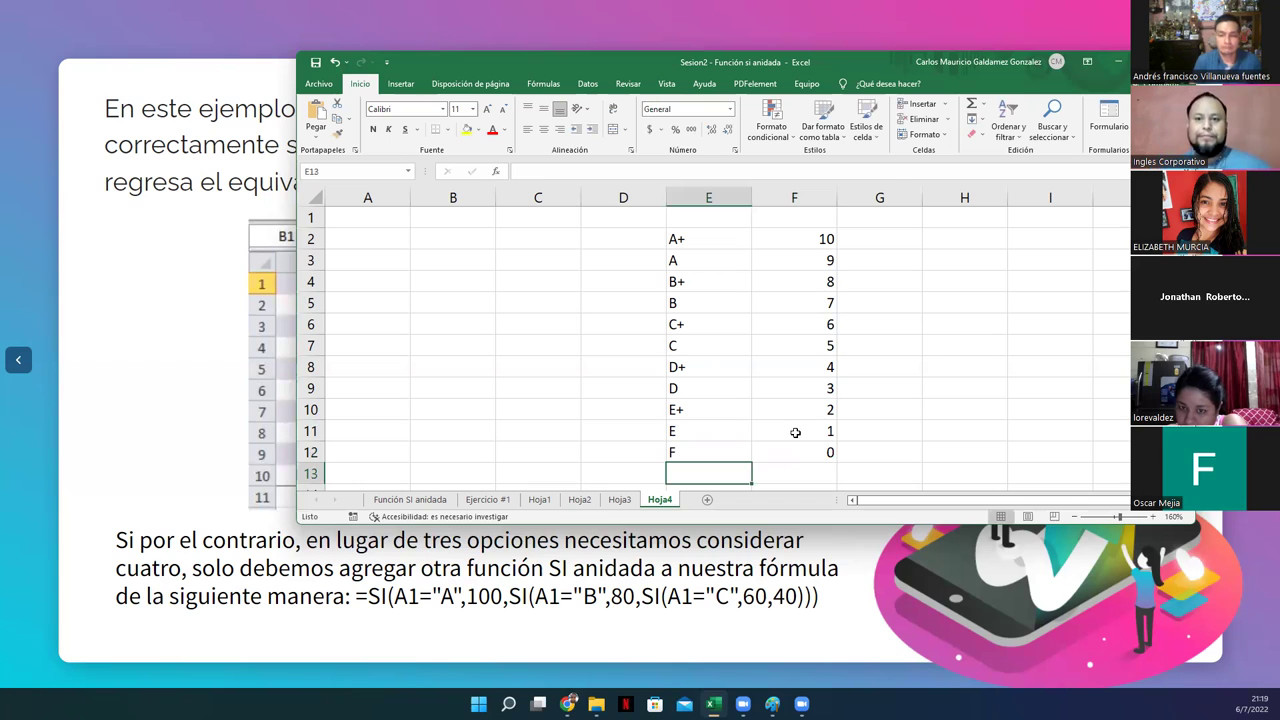
# Select the whole grade table E2:F12 to review its letters and values.
pyautogui.click(708, 367)
pyautogui.click(708, 239)
pyautogui.hotkey('ctrl', 'a')
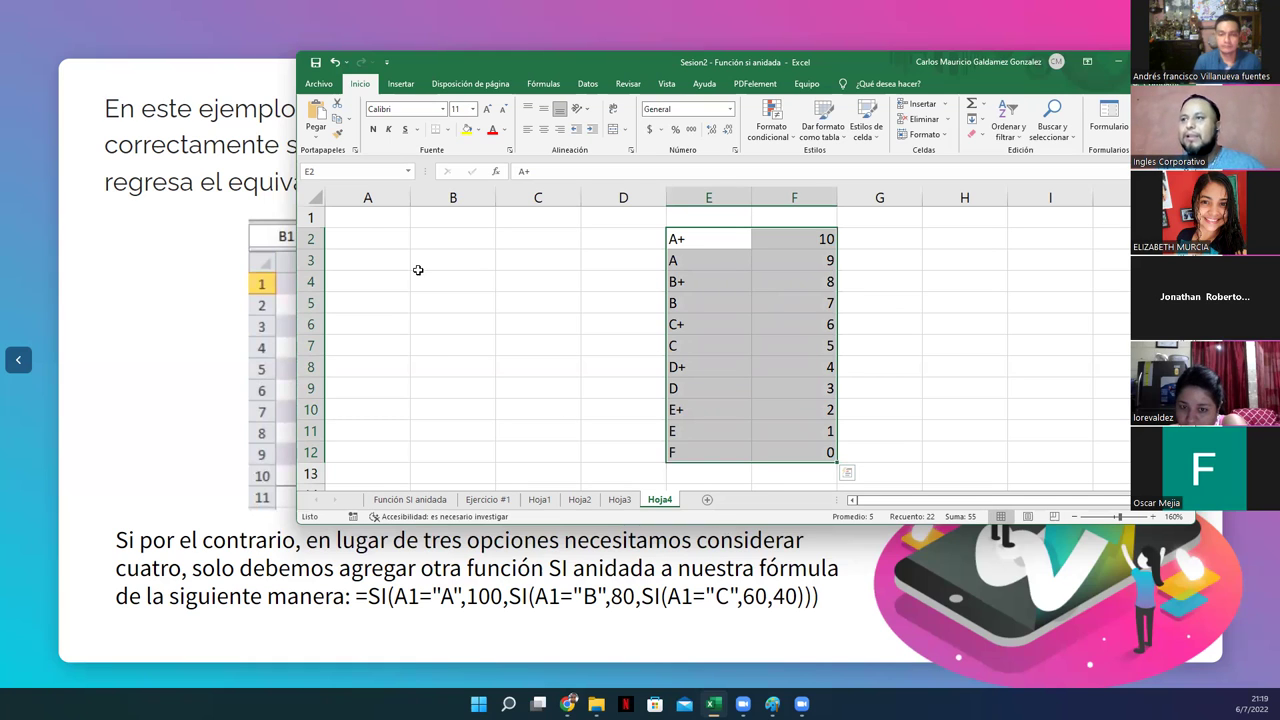
# Enter the score 9.5 in cell A2 and select cell B2 beside it.
pyautogui.hotkey('ctrl', 'Home')
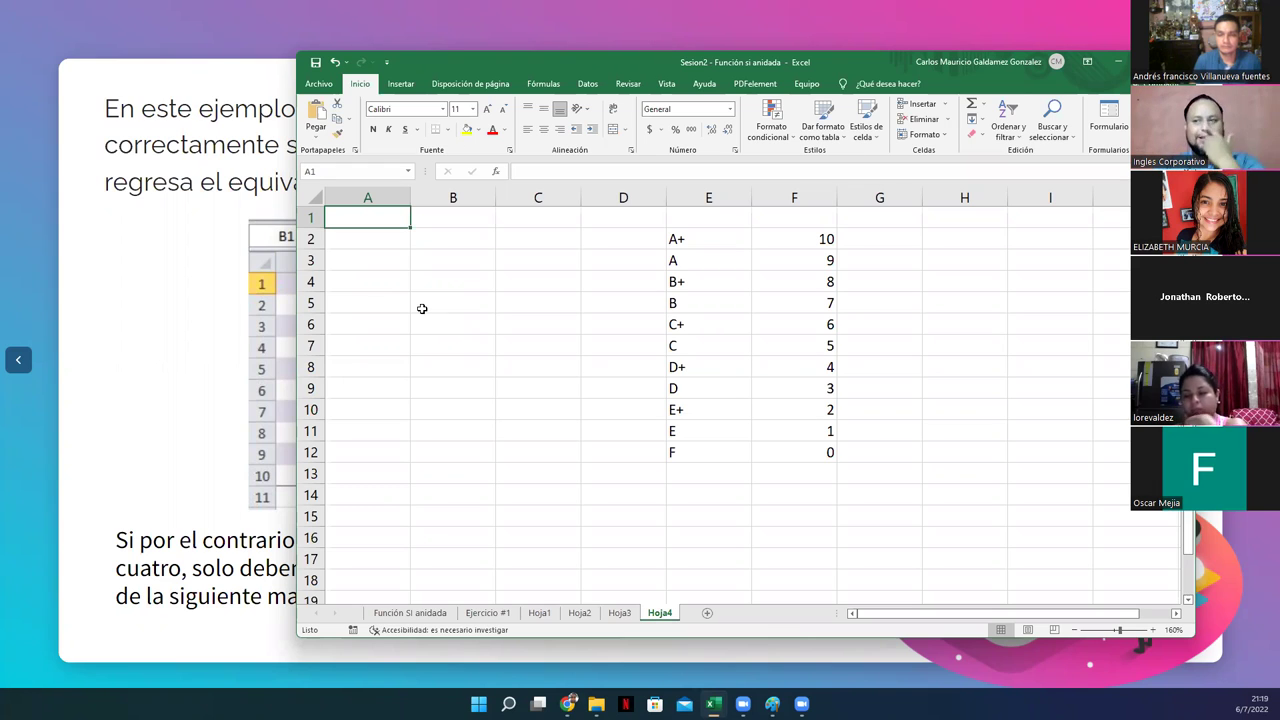
pyautogui.press('Down')
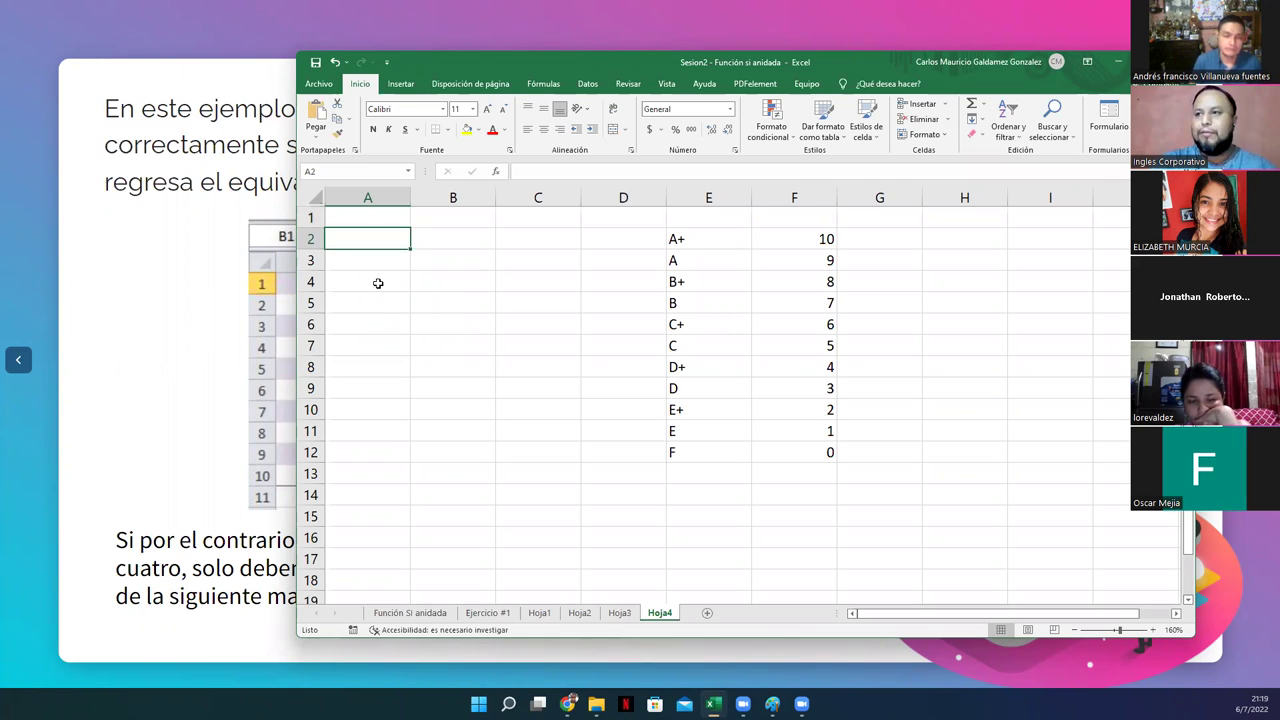
pyautogui.write('9.')
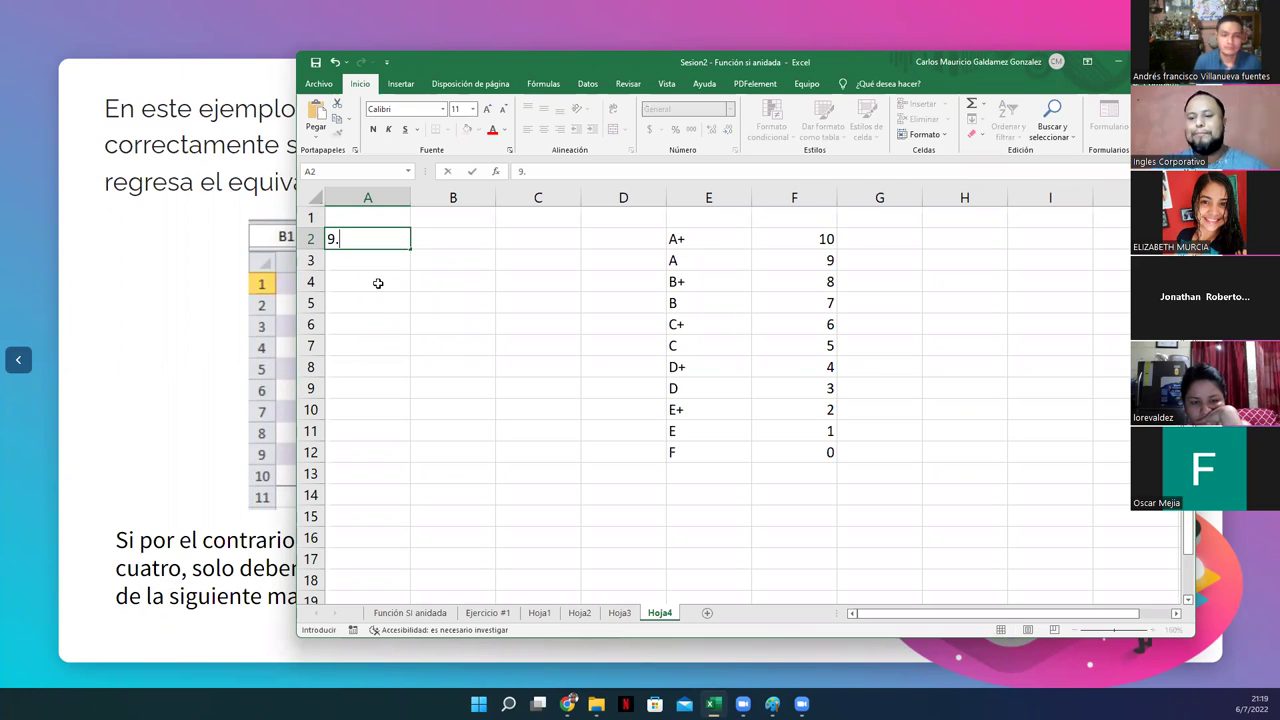
pyautogui.write('5')
pyautogui.press('Return')
pyautogui.press('Up')
pyautogui.press('Right')
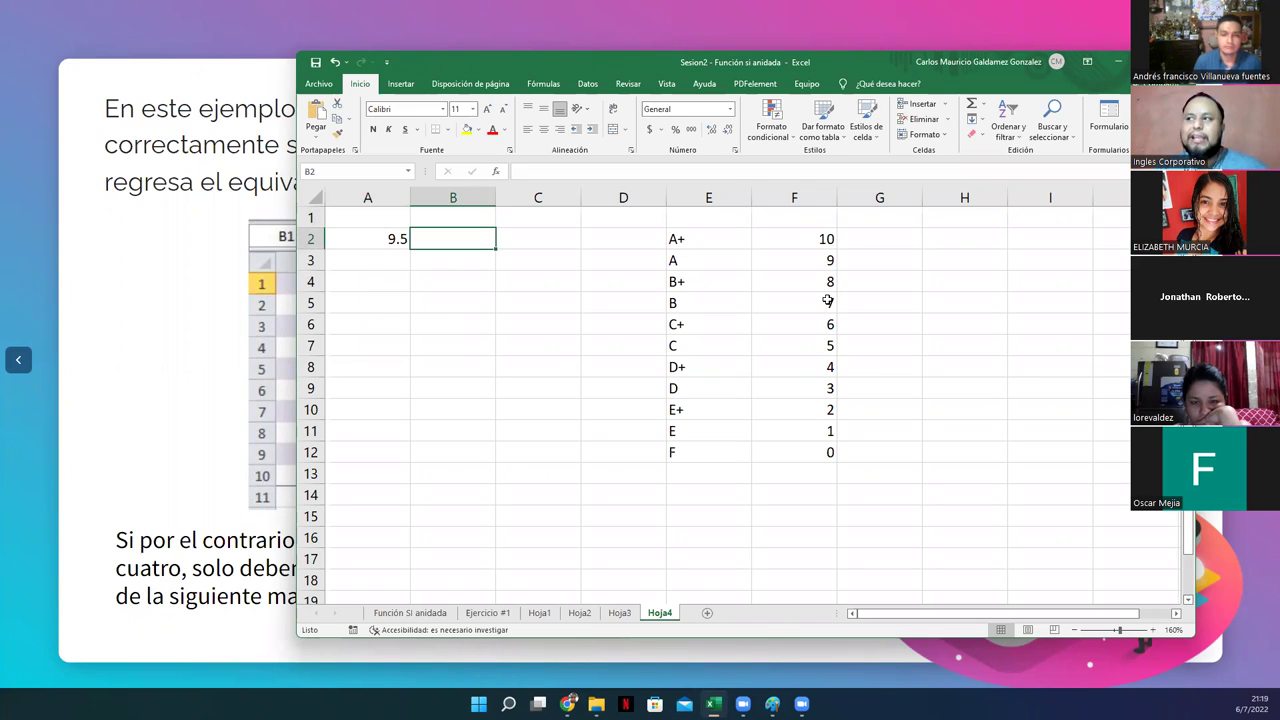
# Compare the score in A2 with the table values in F3 and F2, and select cell B2.
pyautogui.click(795, 260)
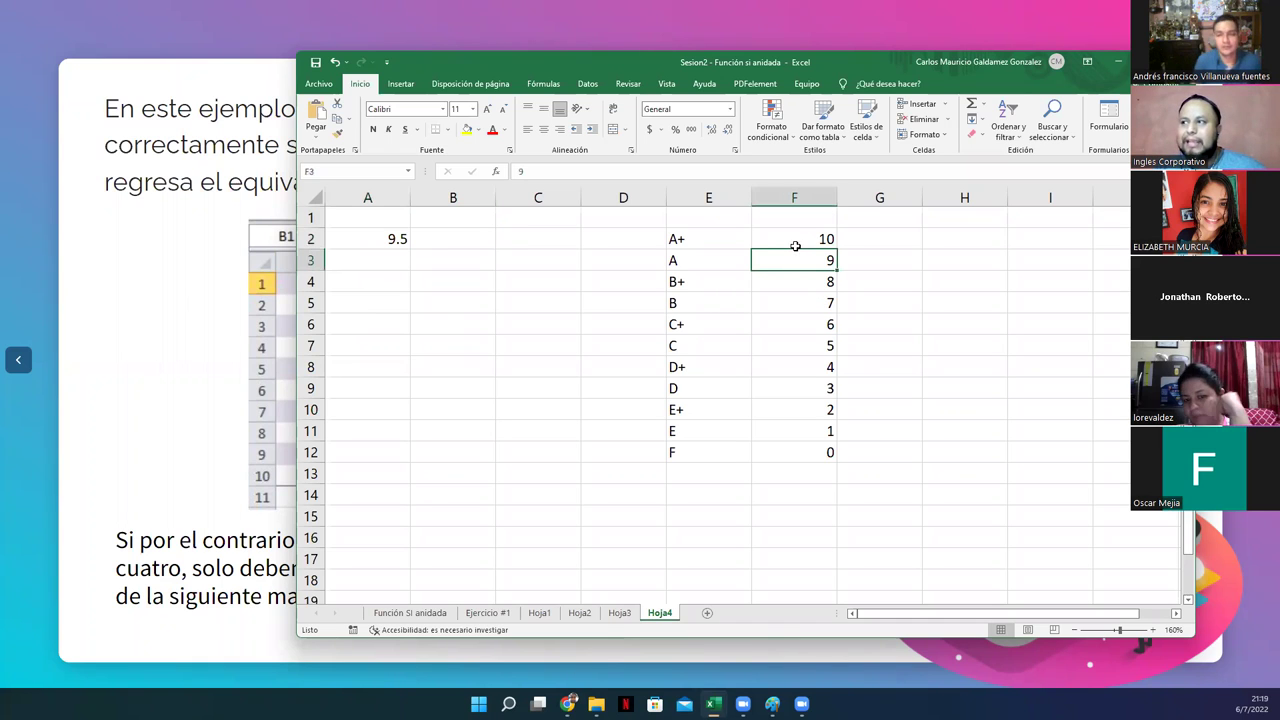
pyautogui.click(795, 241)
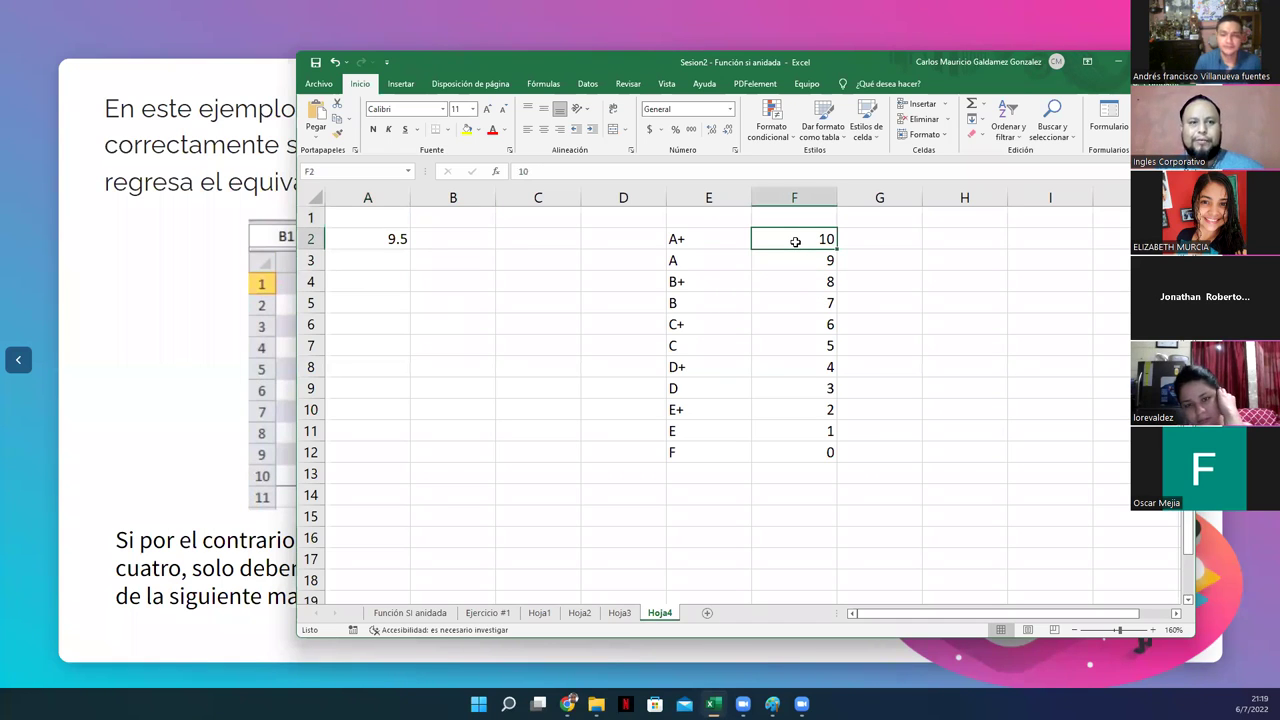
pyautogui.click(487, 237)
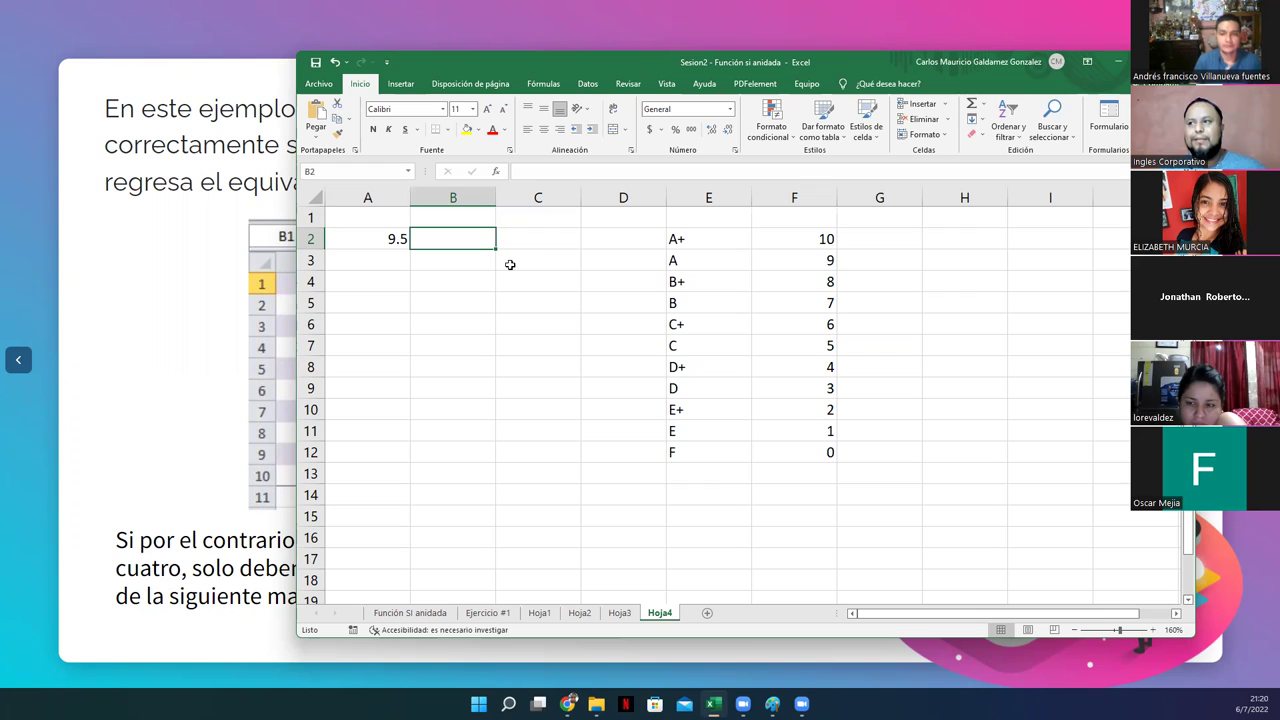
# Start a formula in B2 with =SI(A2=10;"A+"; so a score of 10 in A2 returns A+.
pyautogui.click(805, 237)
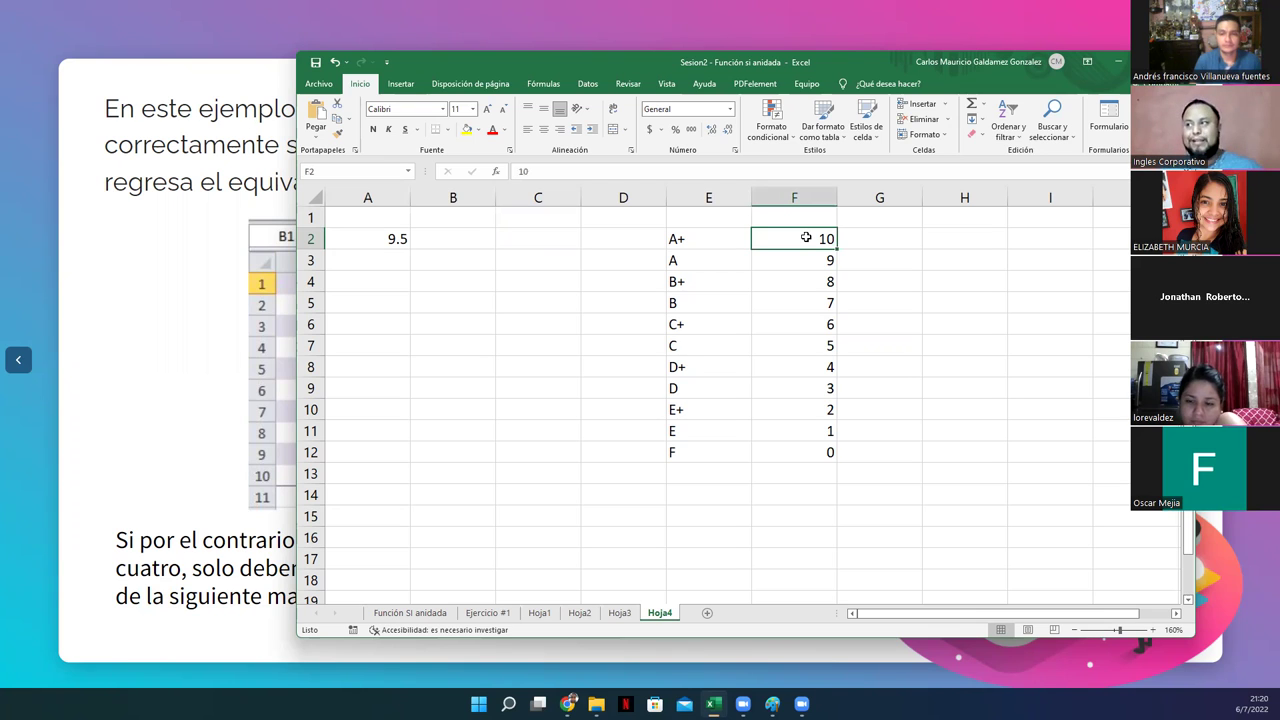
pyautogui.click(439, 244)
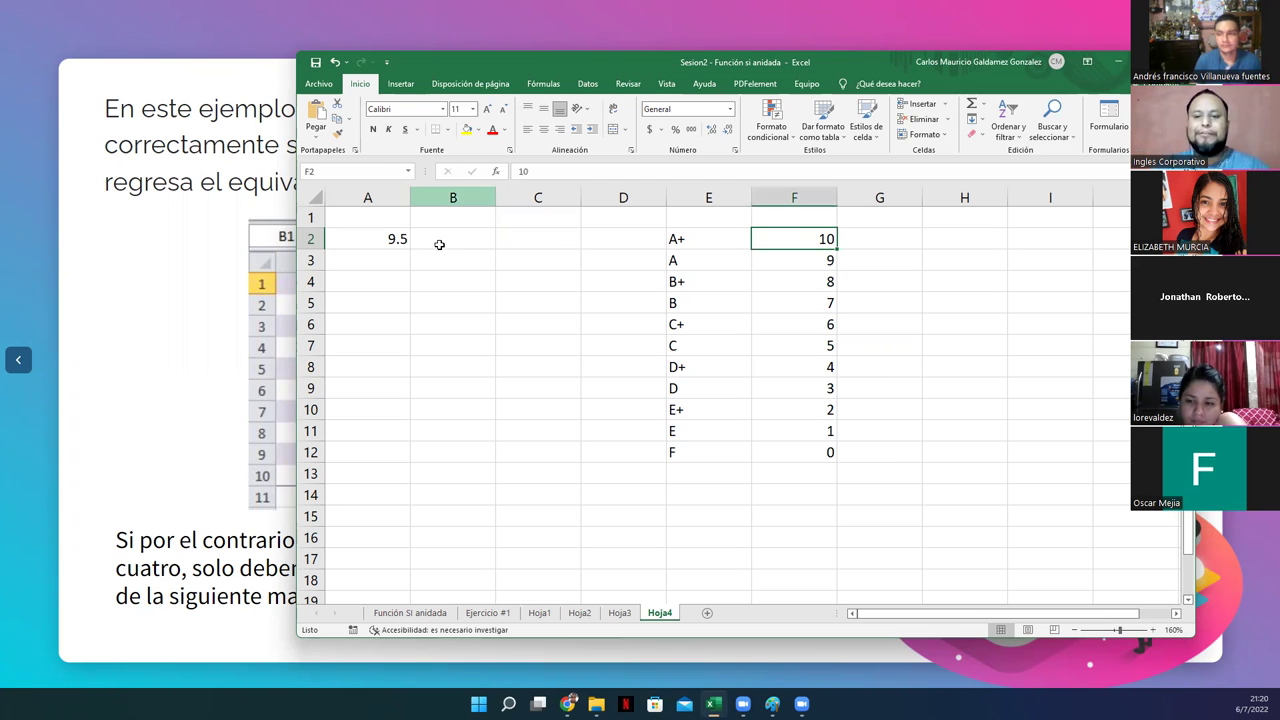
pyautogui.write('=si')
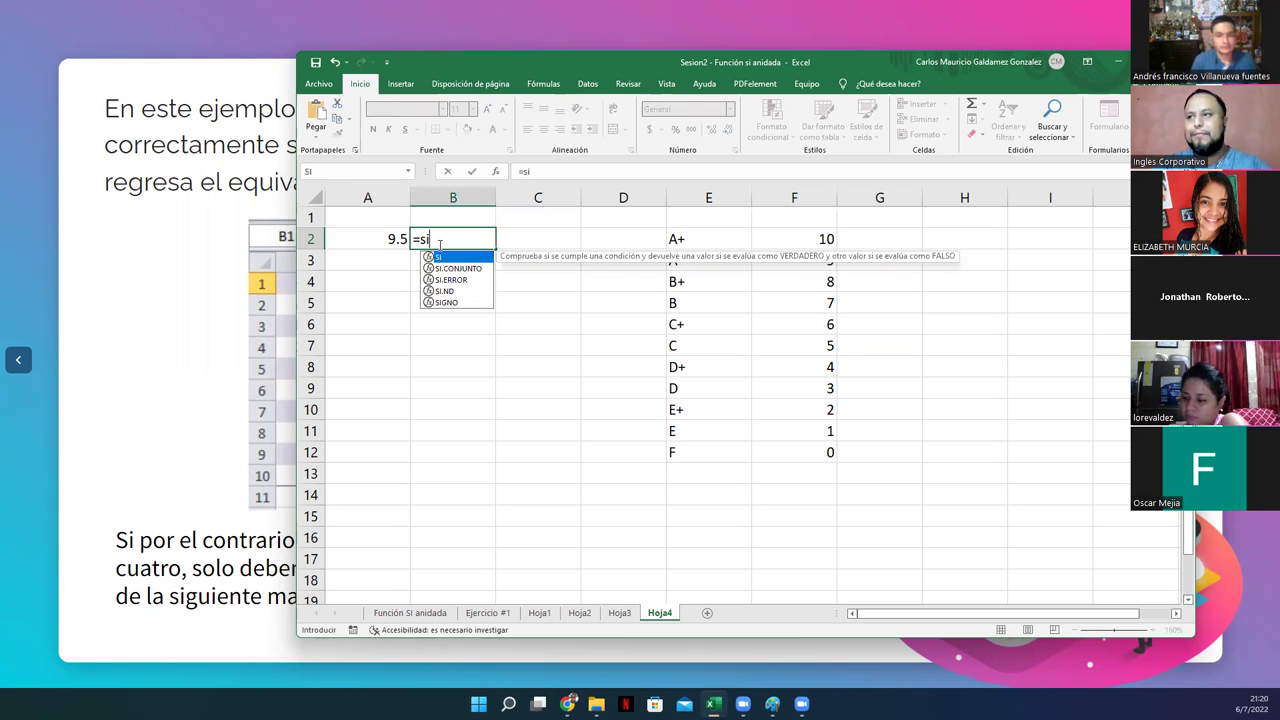
pyautogui.press('Tab')
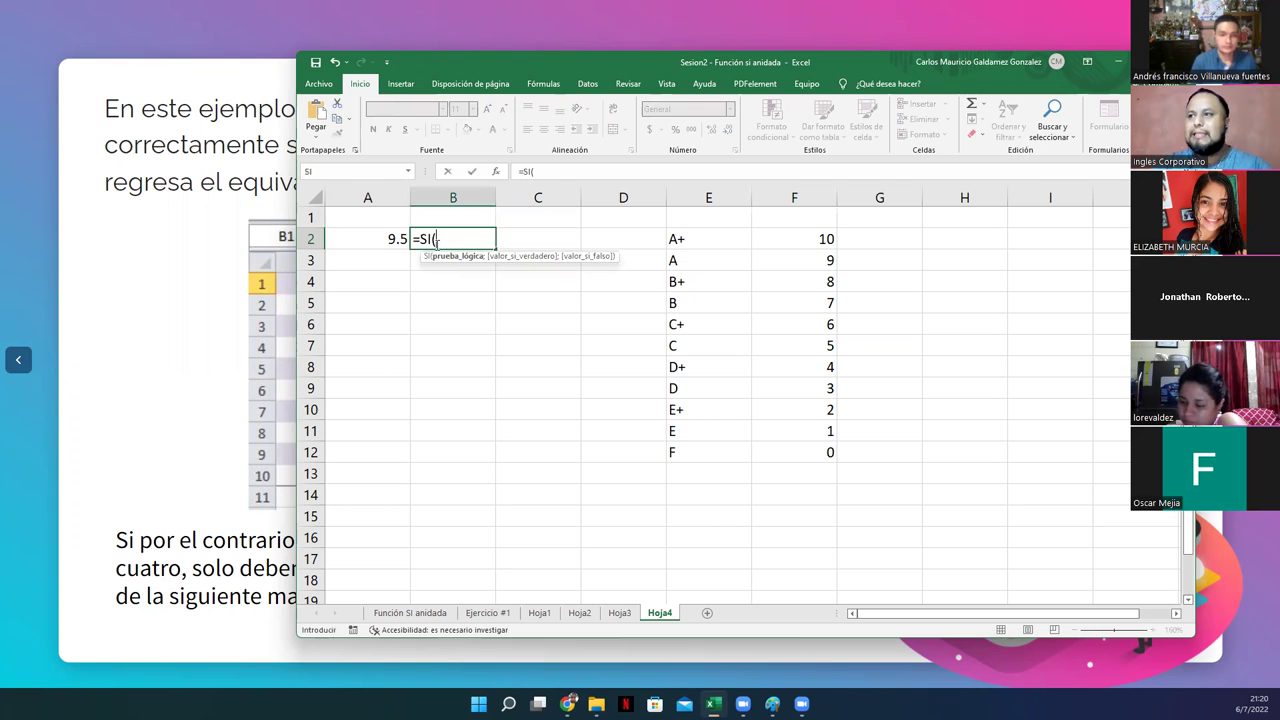
pyautogui.click(380, 240)
pyautogui.write('=')
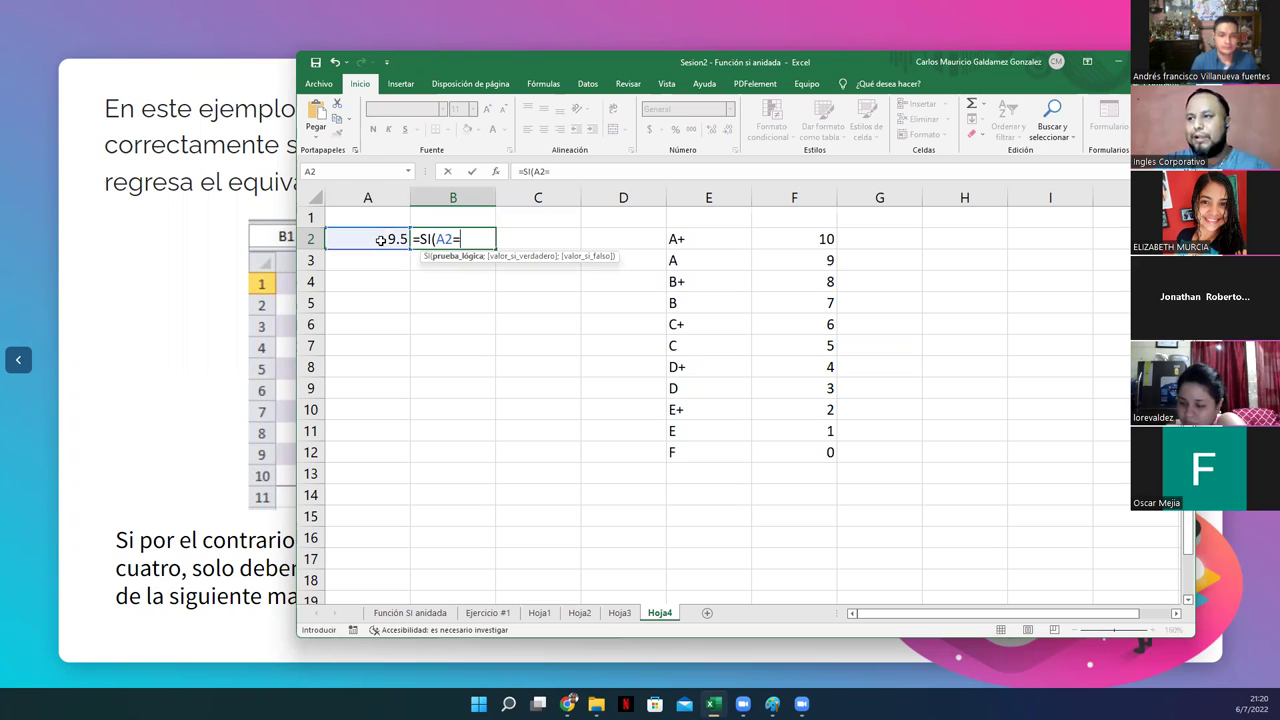
pyautogui.write('10;')
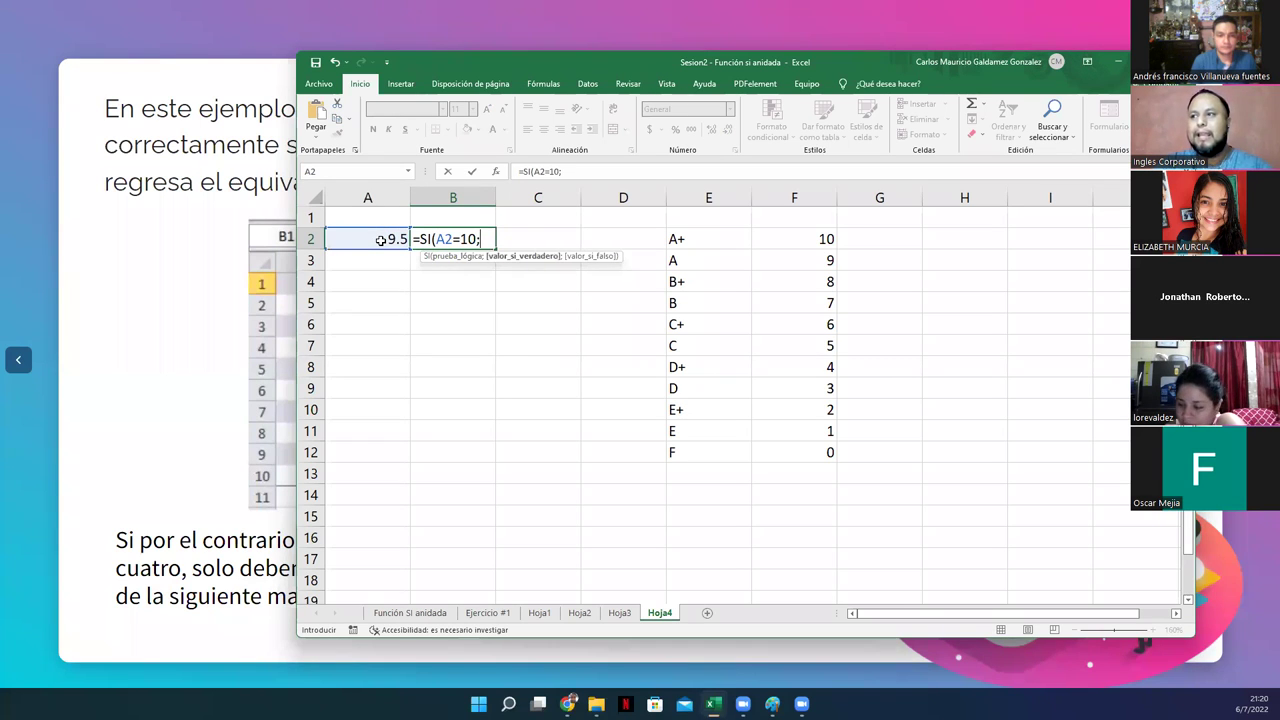
pyautogui.write('"A')
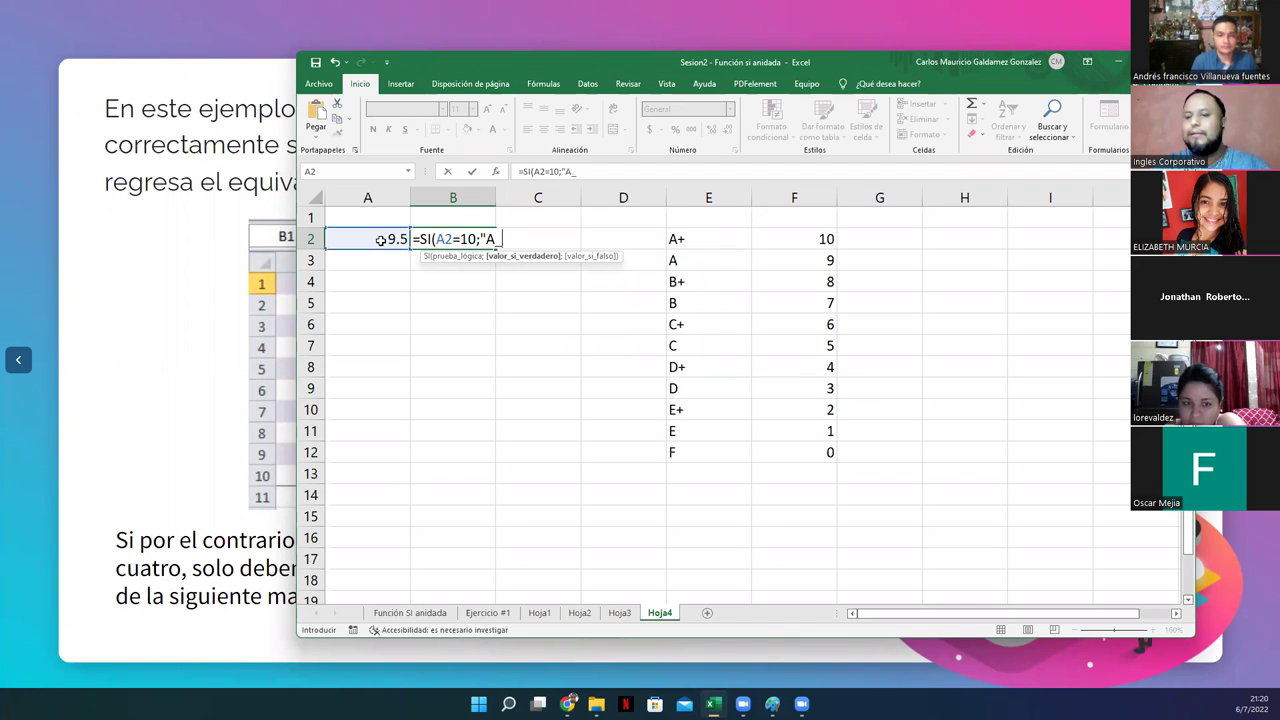
pyautogui.write('+";')
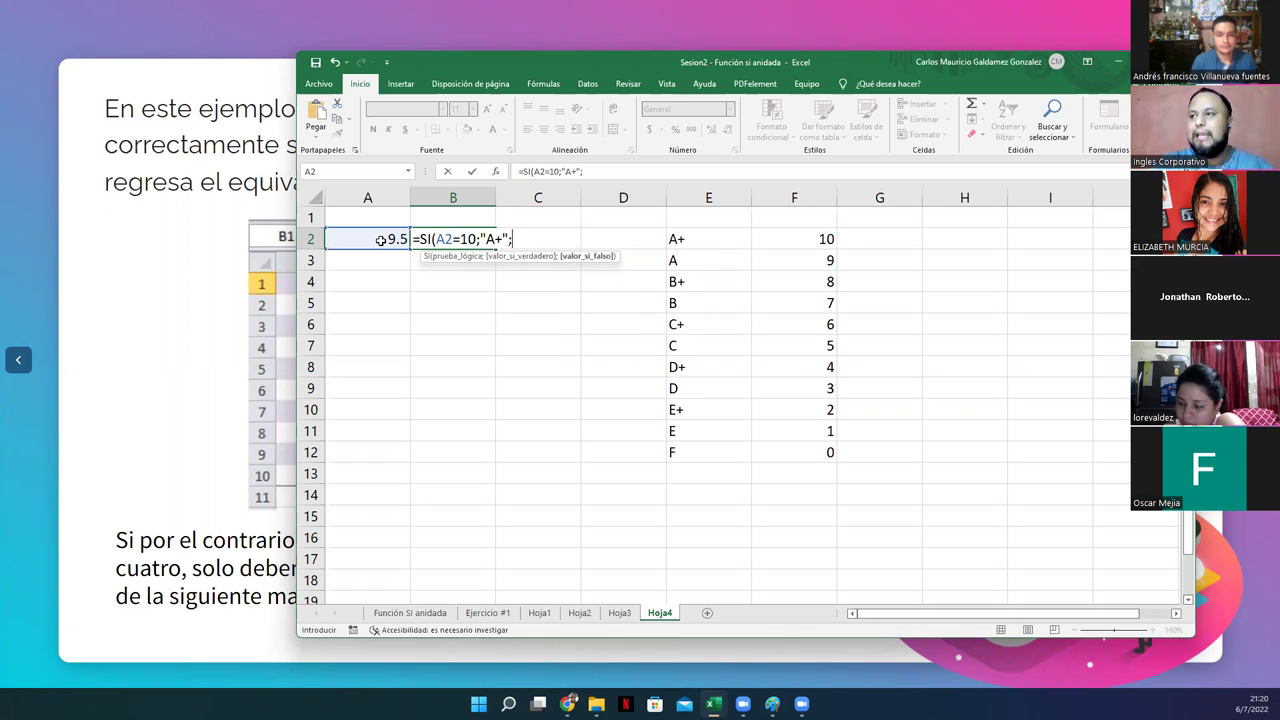
# Nest a second condition in the B2 formula, si(A2>=9;"A"; to return A for scores of at least 9.
pyautogui.write('si')
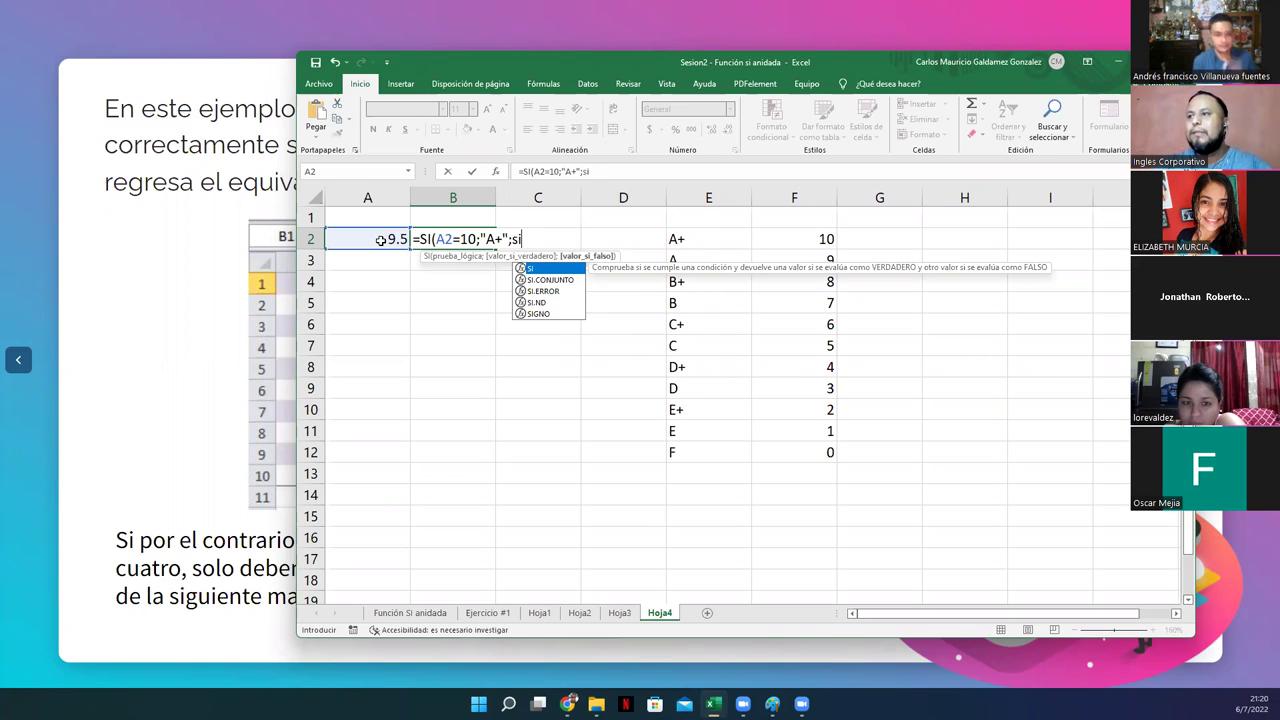
pyautogui.write('(')
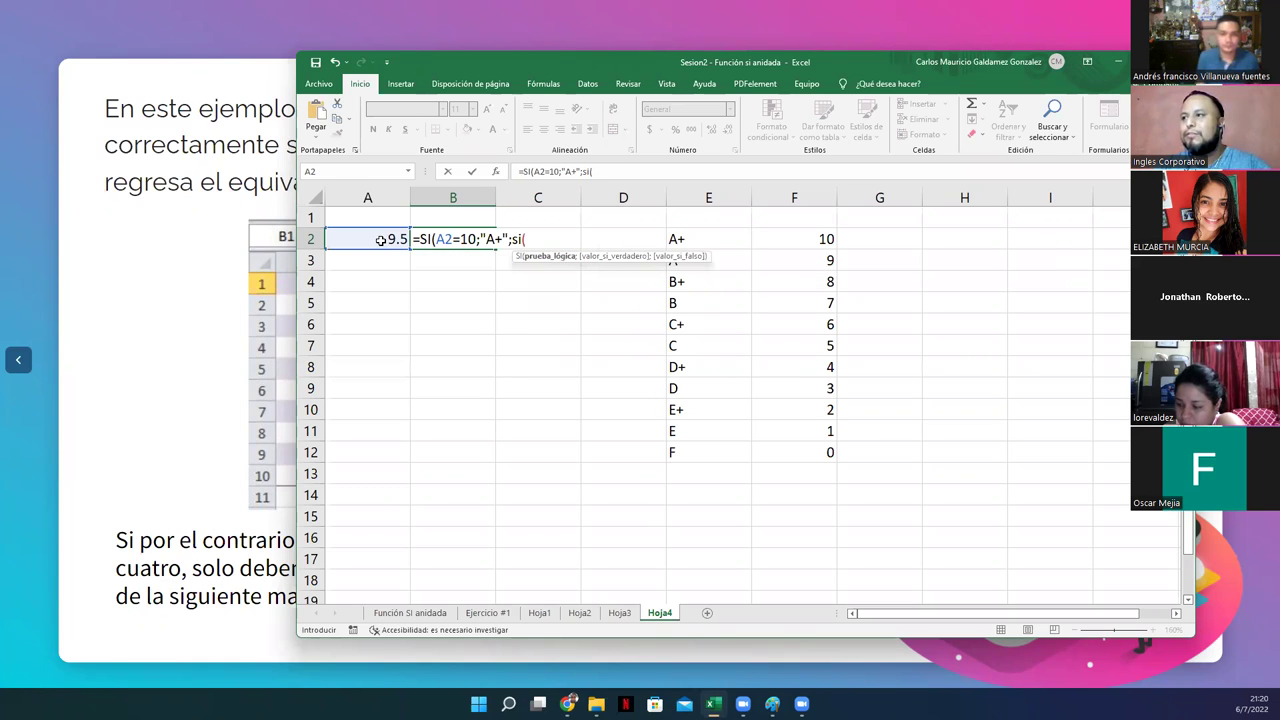
pyautogui.click(380, 240)
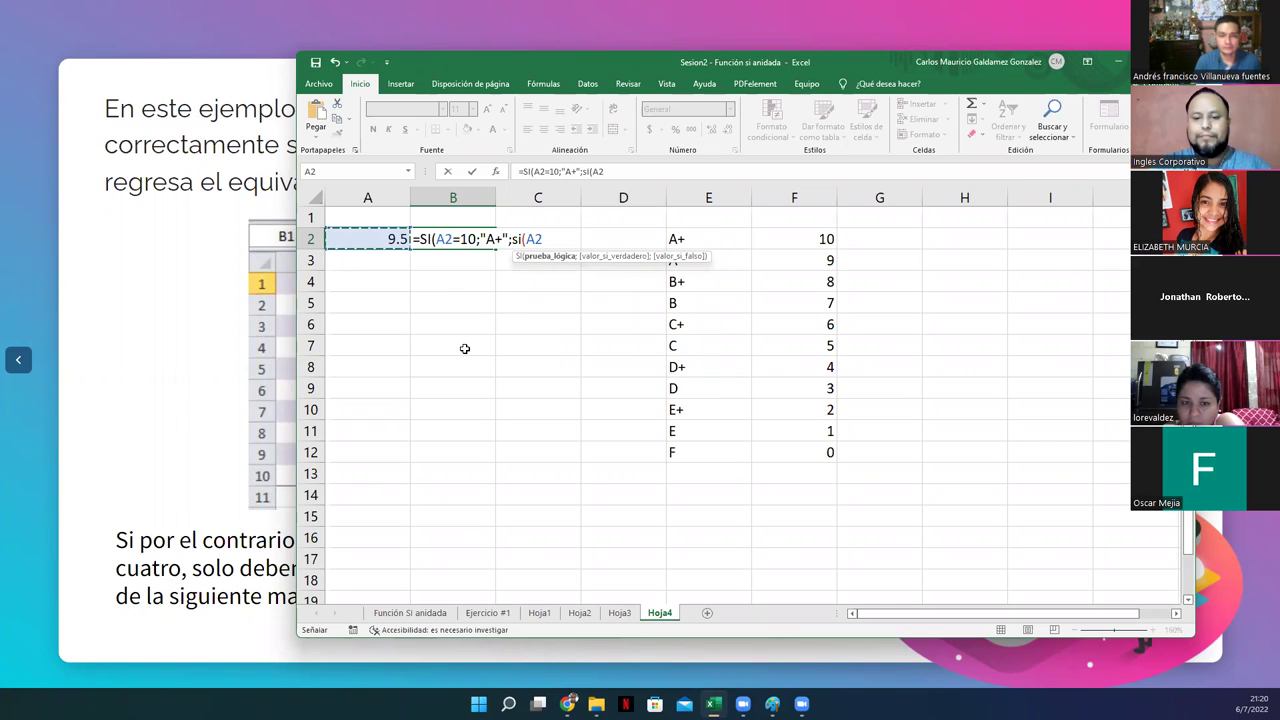
pyautogui.write('>9')
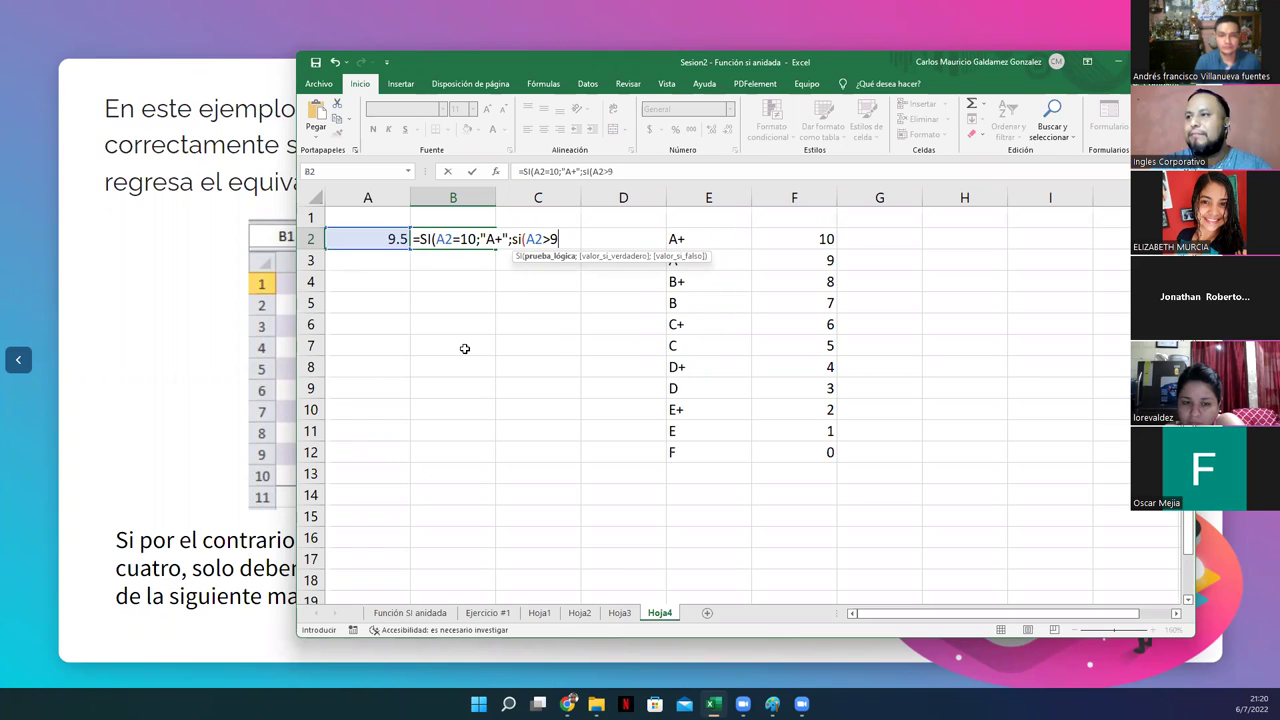
pyautogui.press('BackSpace')
pyautogui.write('=9;"')
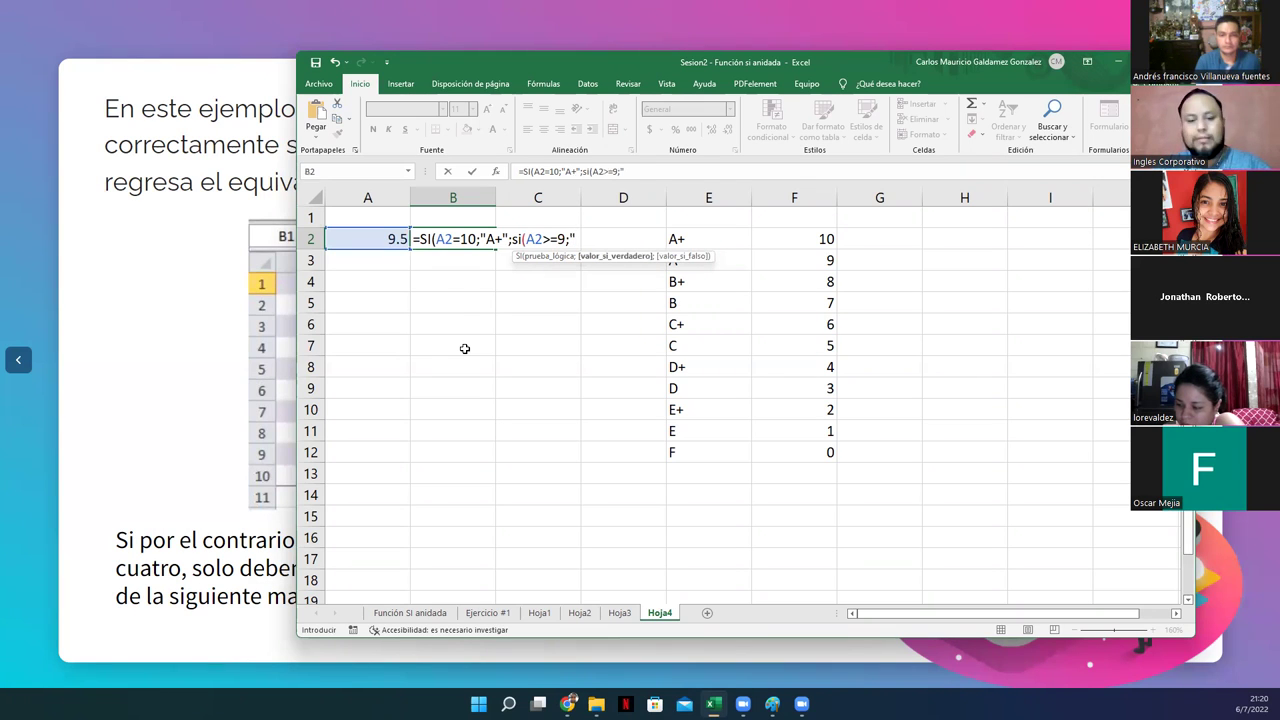
pyautogui.write('A";')
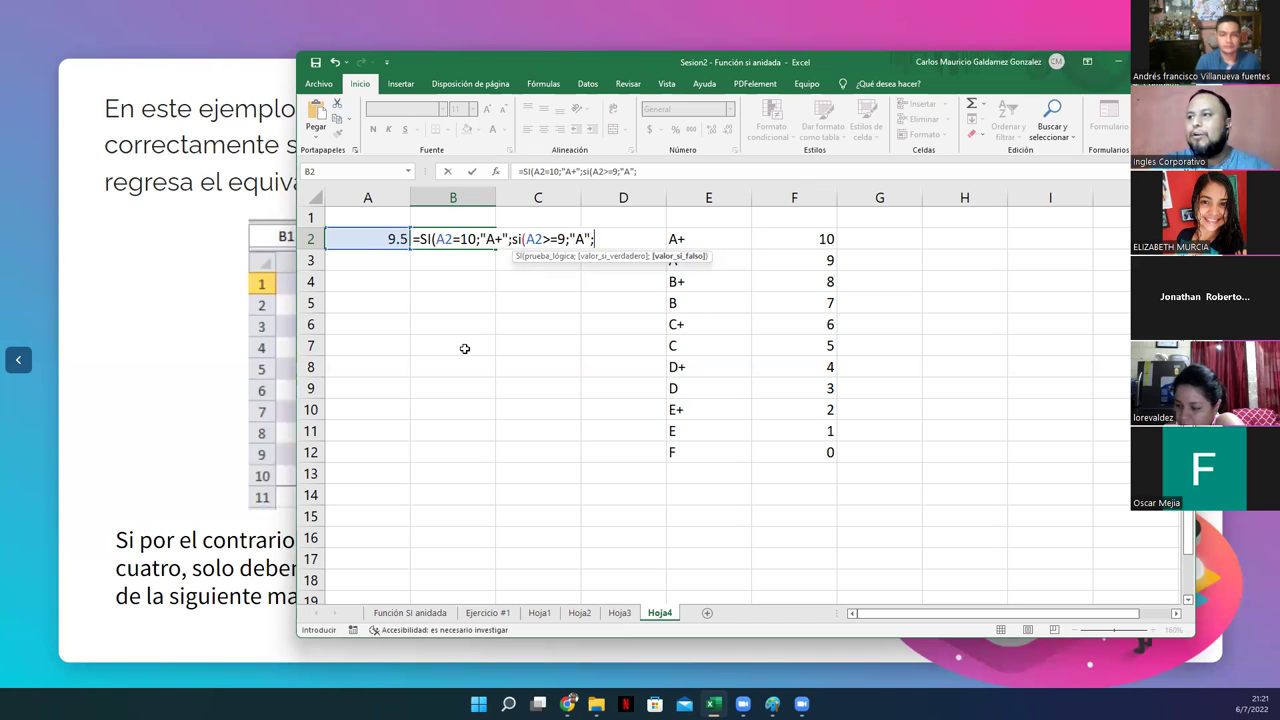
# Add the nested B-grade conditions to the B2 formula: SI(A2=8;"B+"; followed by SI(A2>=7;"B".
pyautogui.write('SI(')
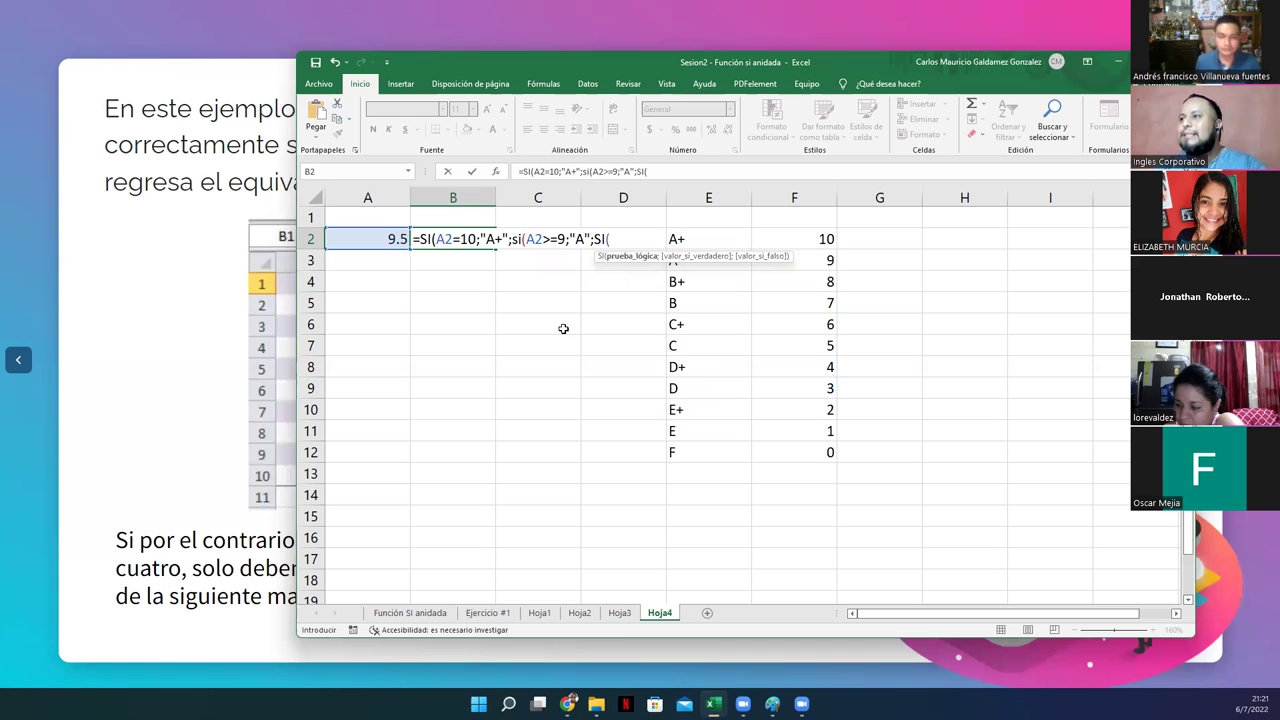
pyautogui.click(372, 239)
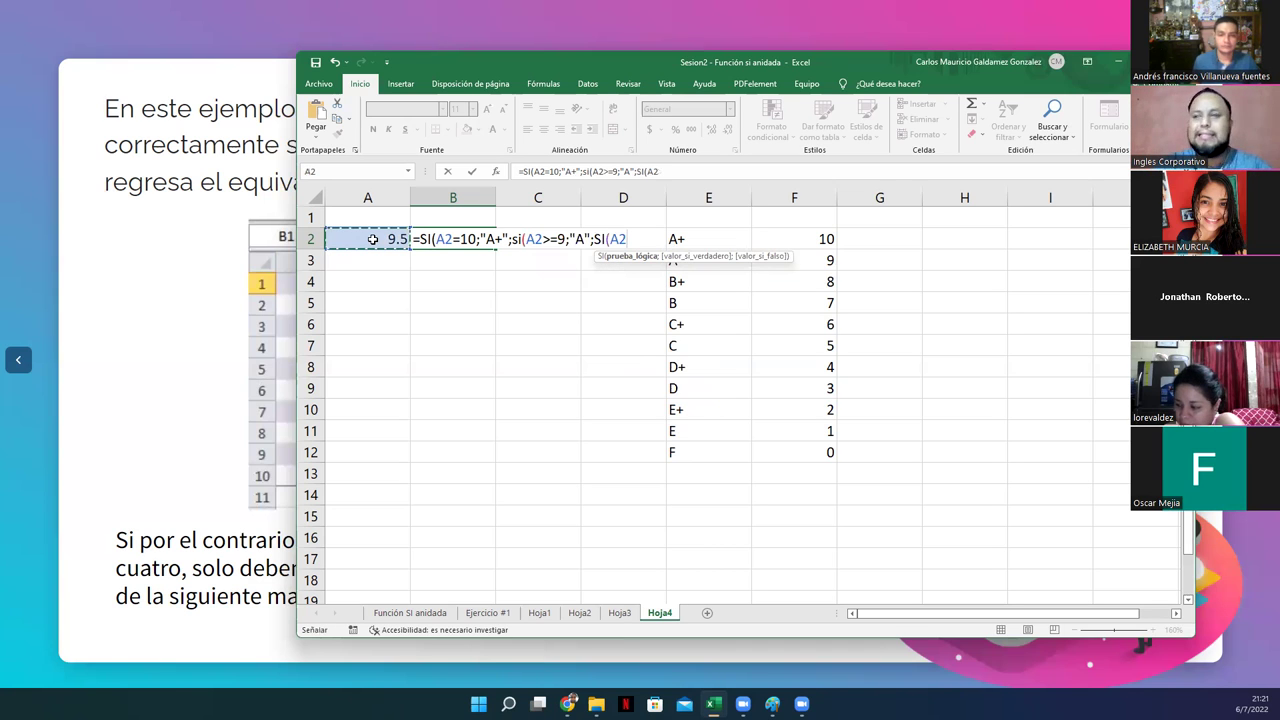
pyautogui.write('=')
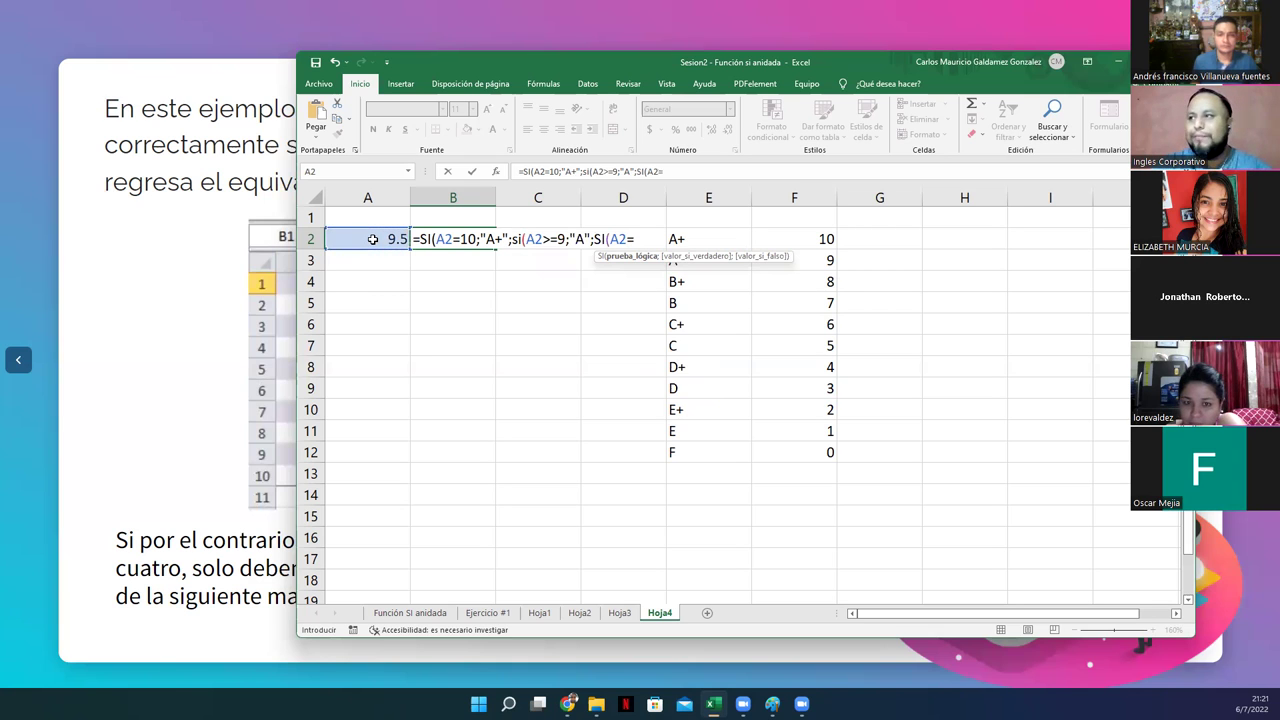
pyautogui.write('8;"B')
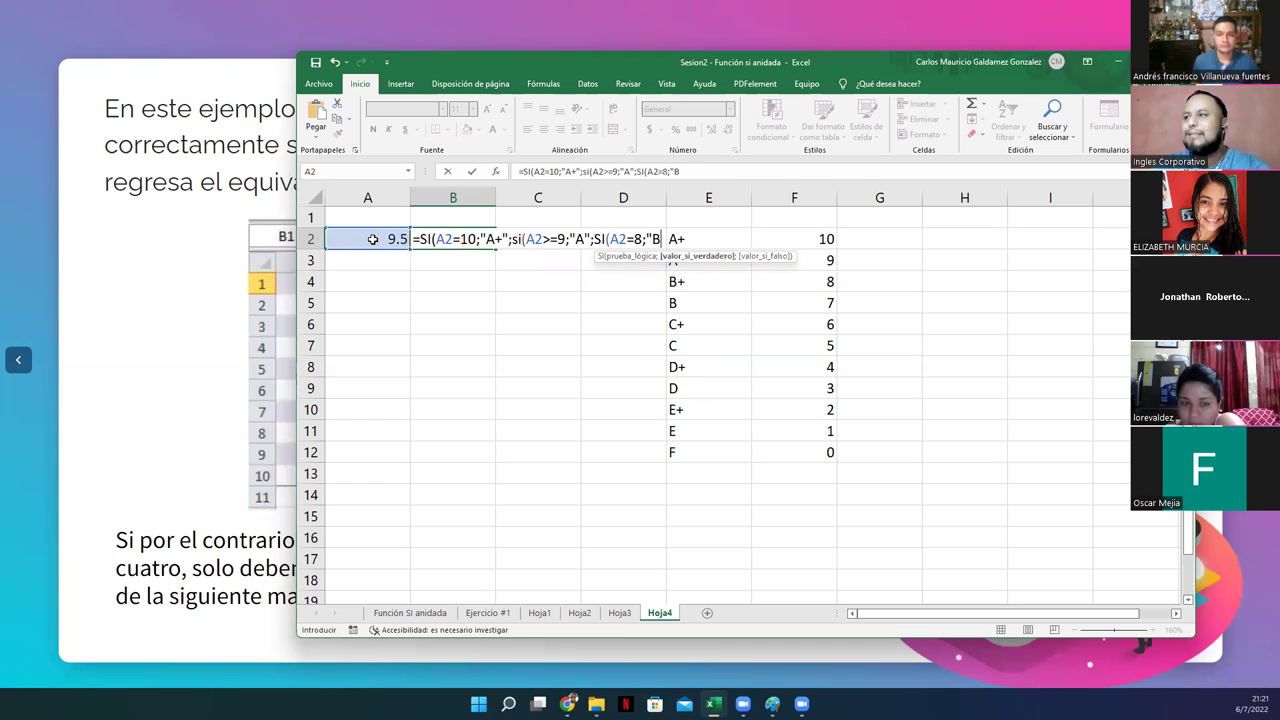
pyautogui.write('+";SI(')
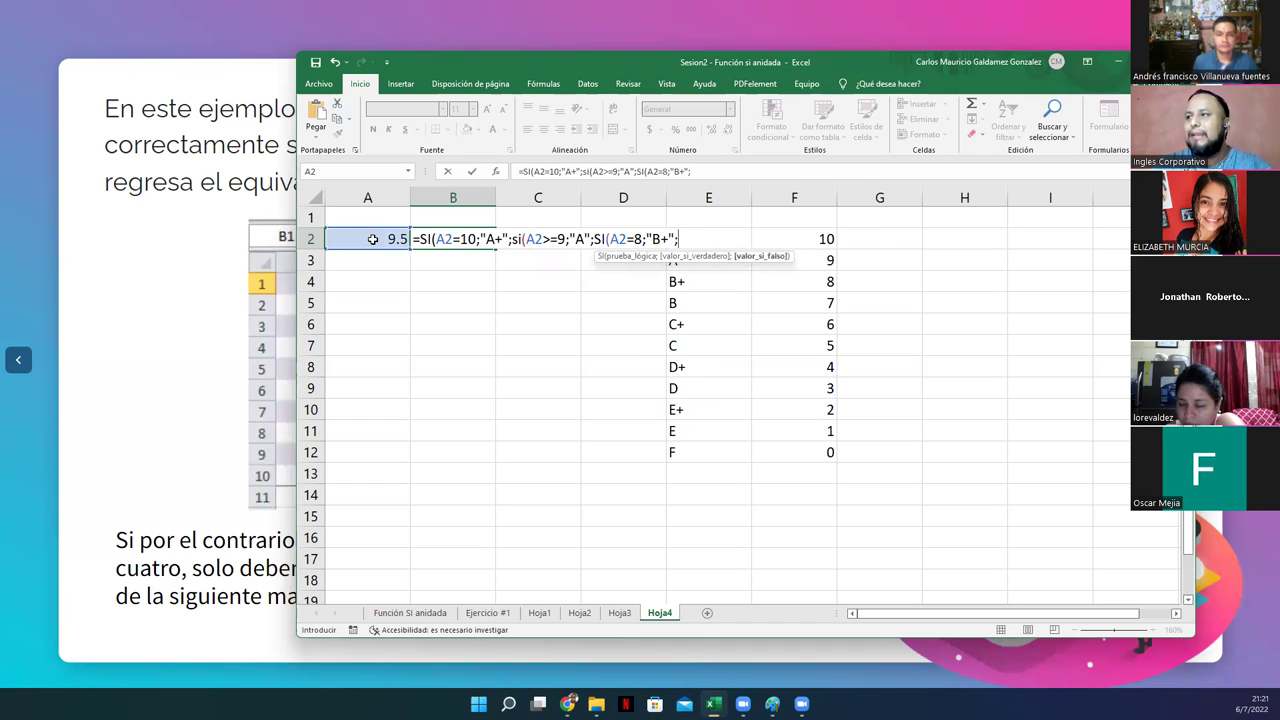
pyautogui.click(372, 239)
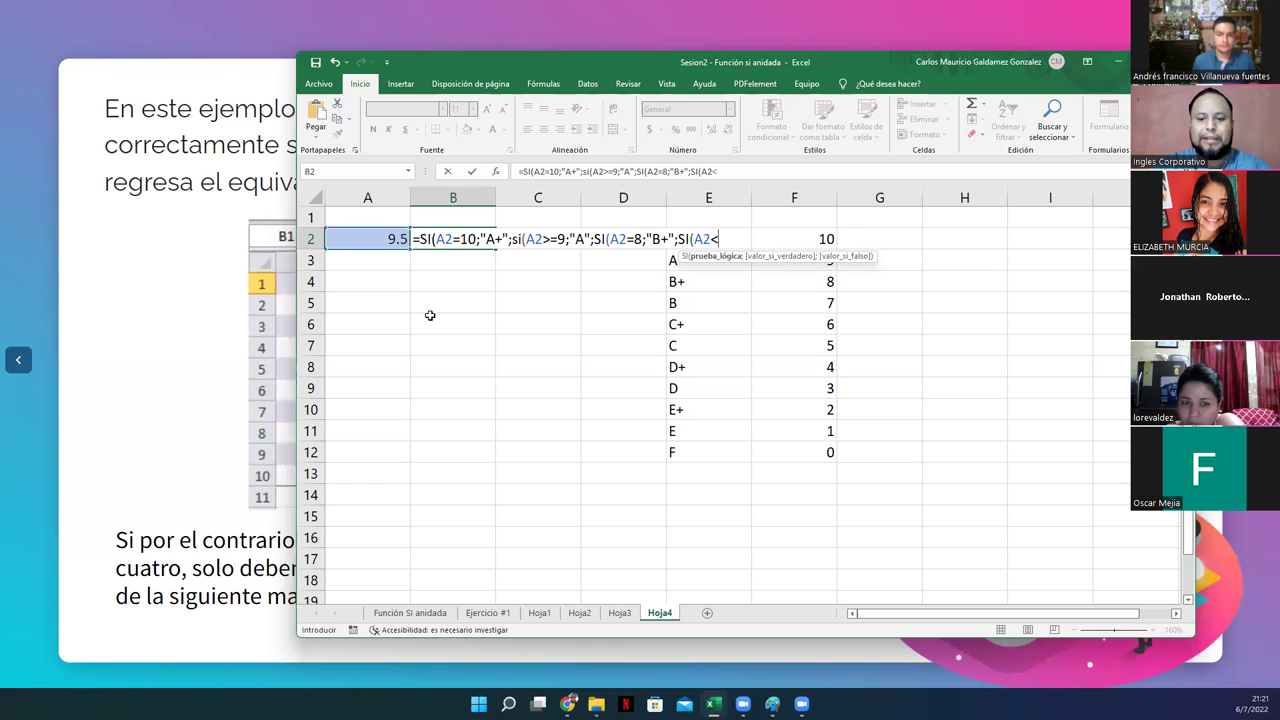
pyautogui.write('=7;"B"')
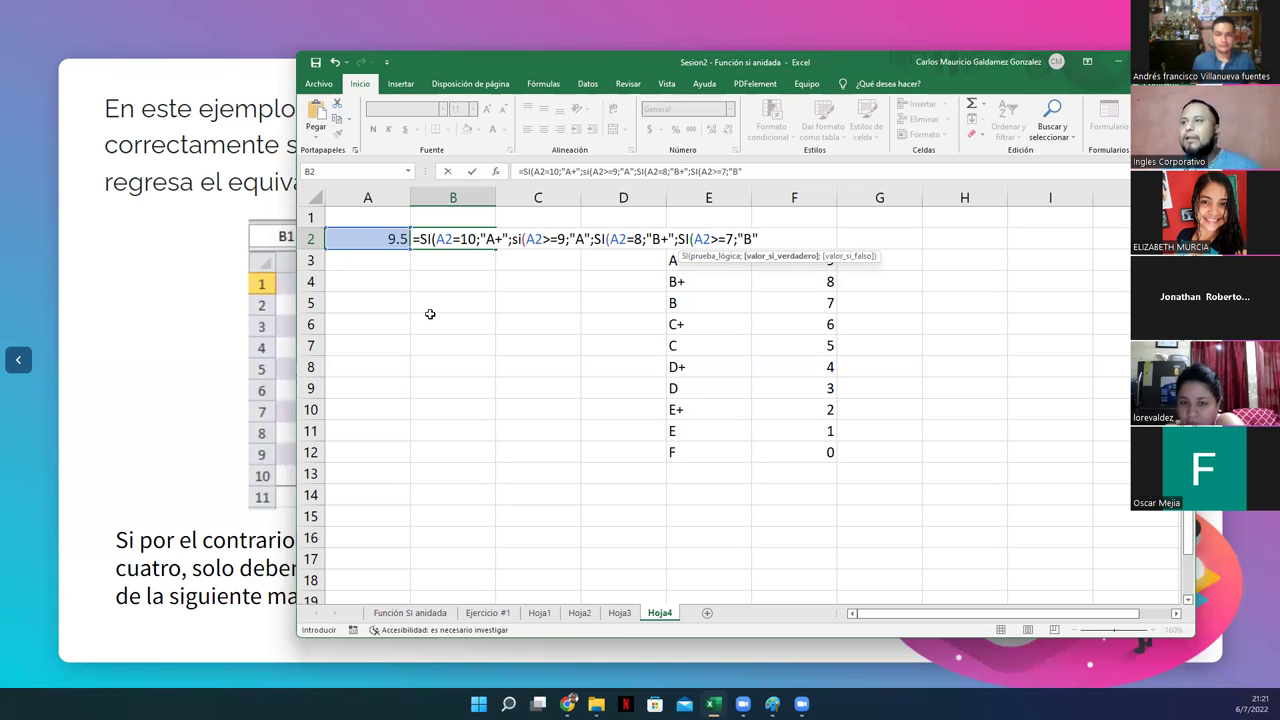
# Review the first conditions of the B2 formula and append ;SI(A2=6;"C+"; at its end.
pyautogui.moveTo(436, 239); pyautogui.dragTo(498, 239)
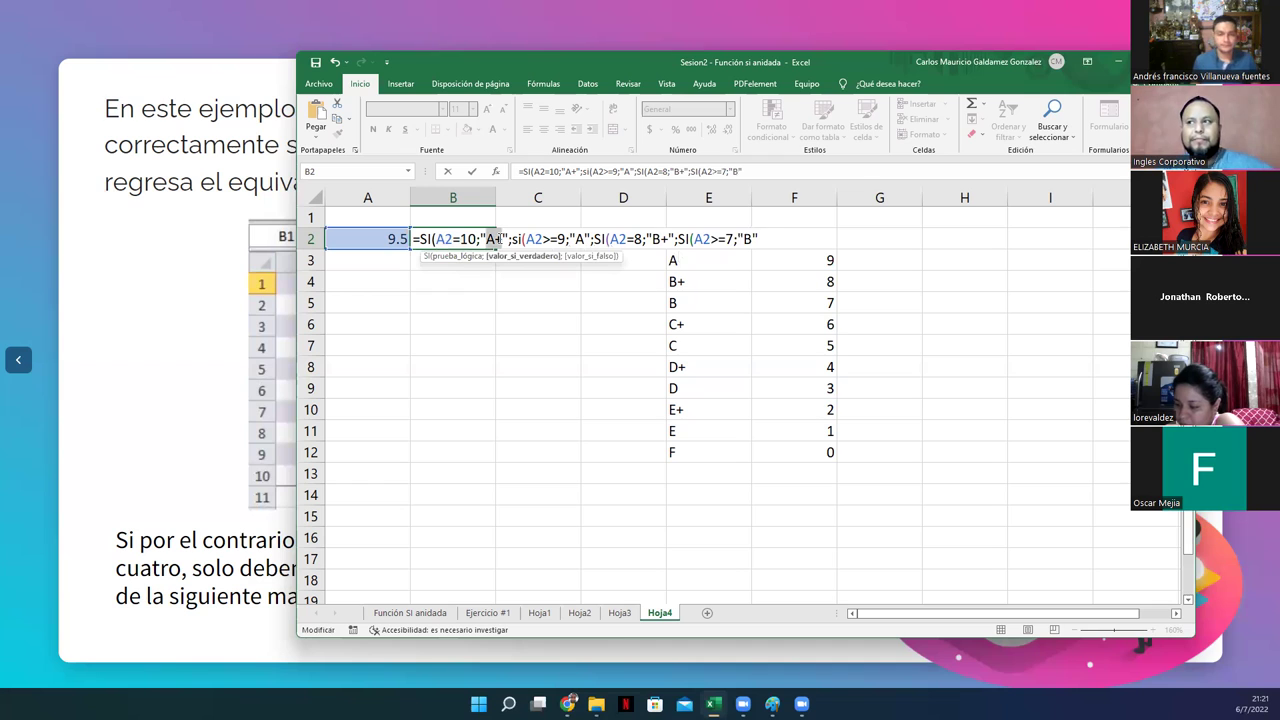
pyautogui.click(561, 238)
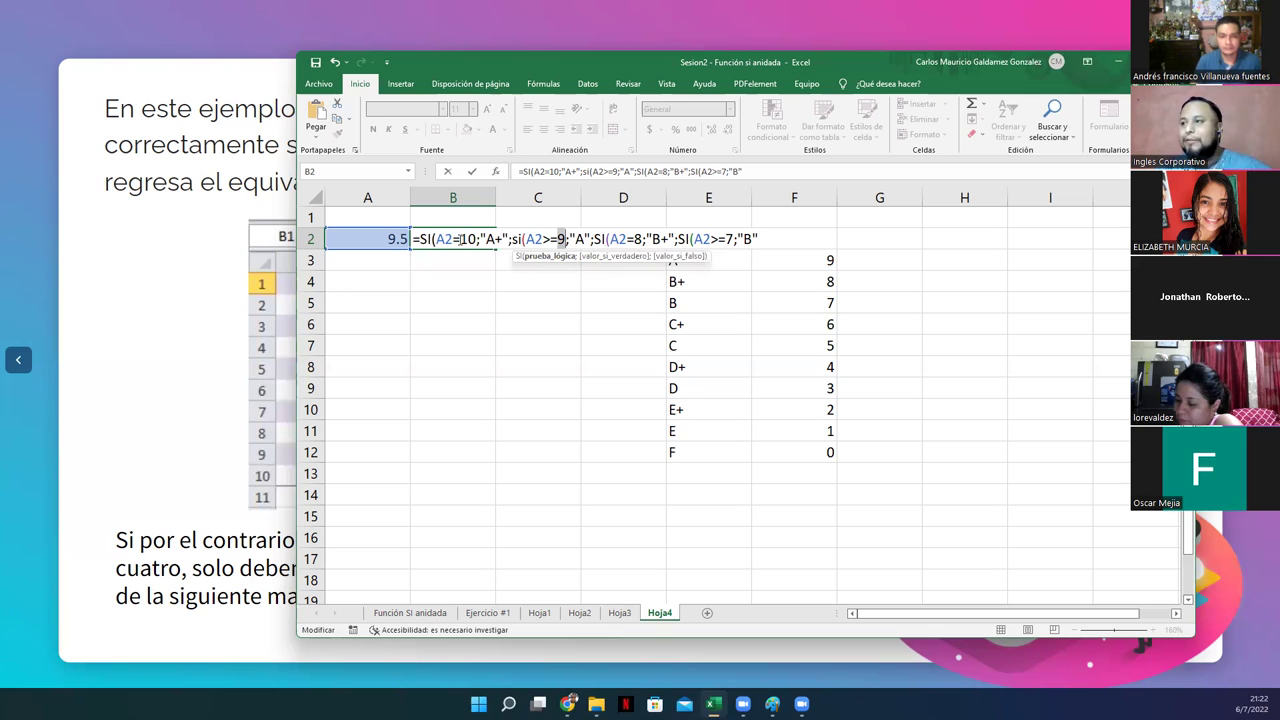
pyautogui.click(580, 238)
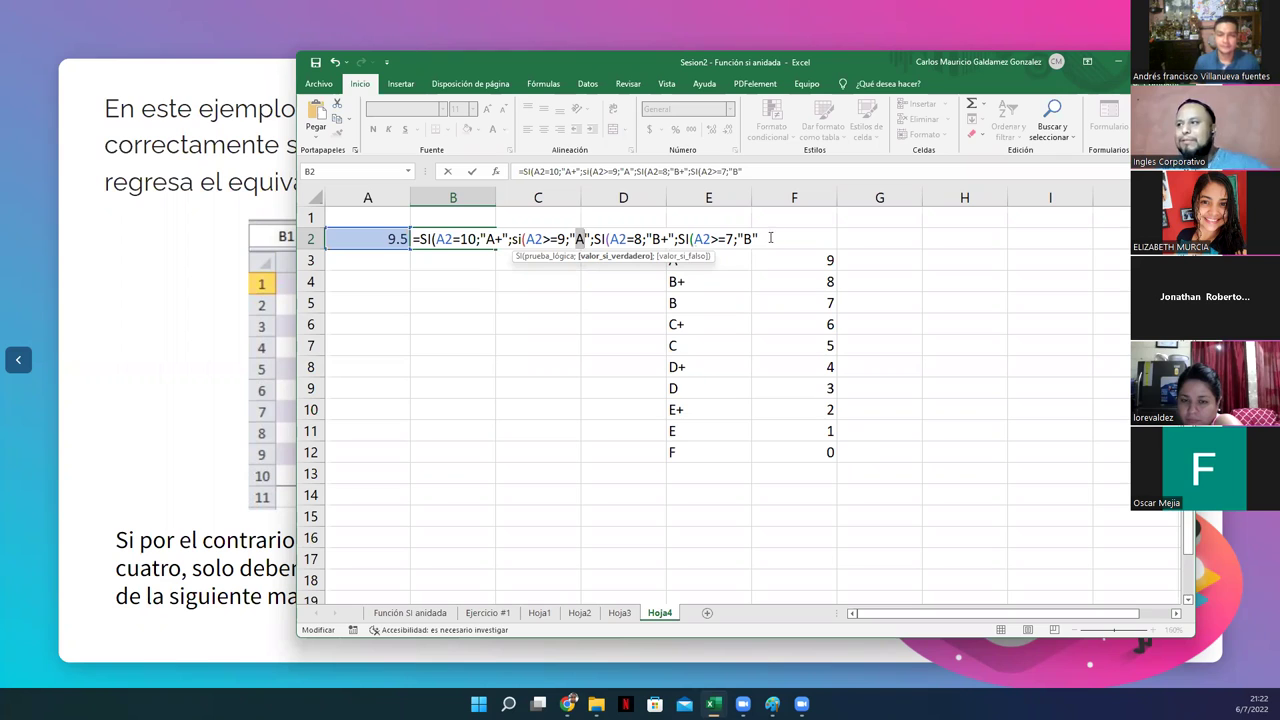
pyautogui.press('End')
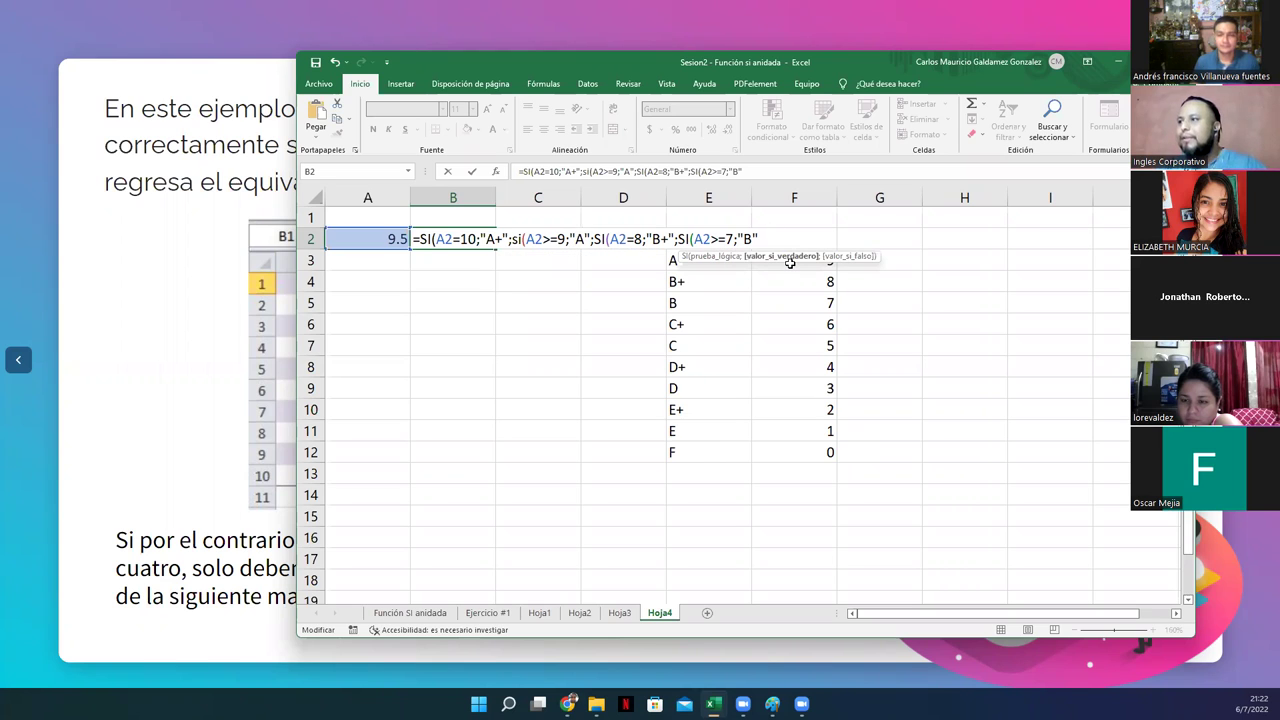
pyautogui.write(';s')
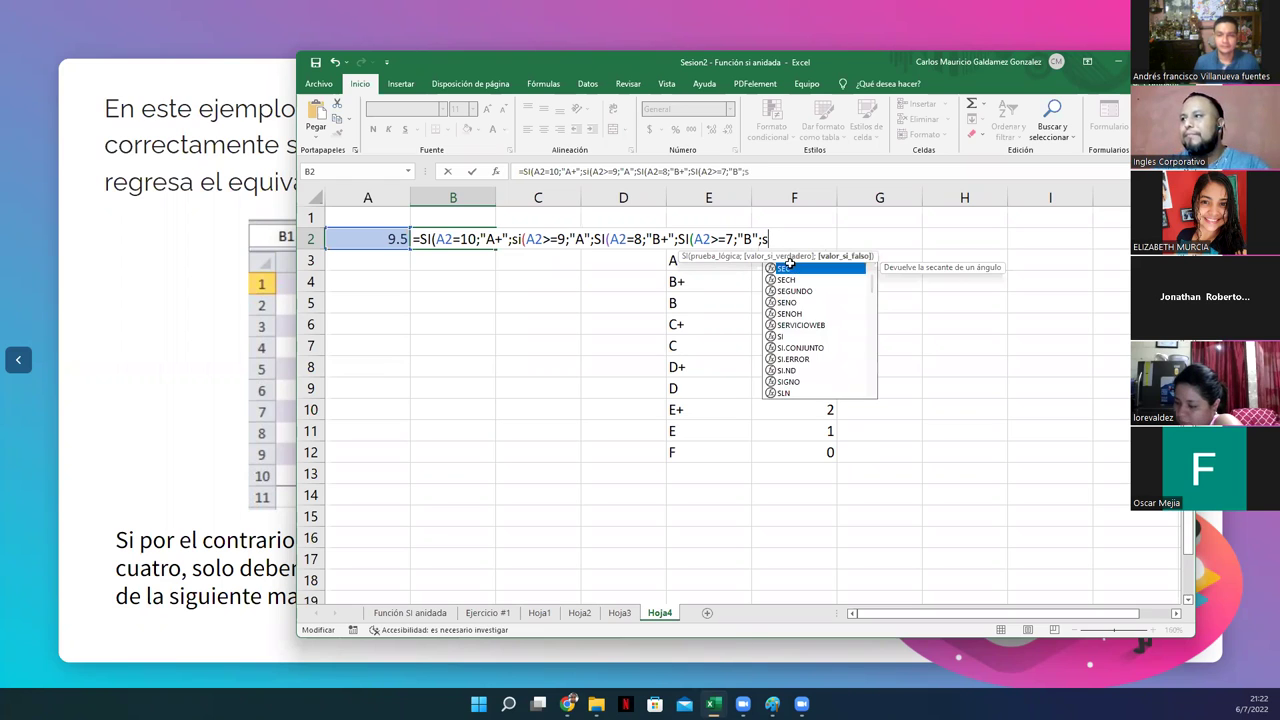
pyautogui.write('i')
pyautogui.press('Tab')
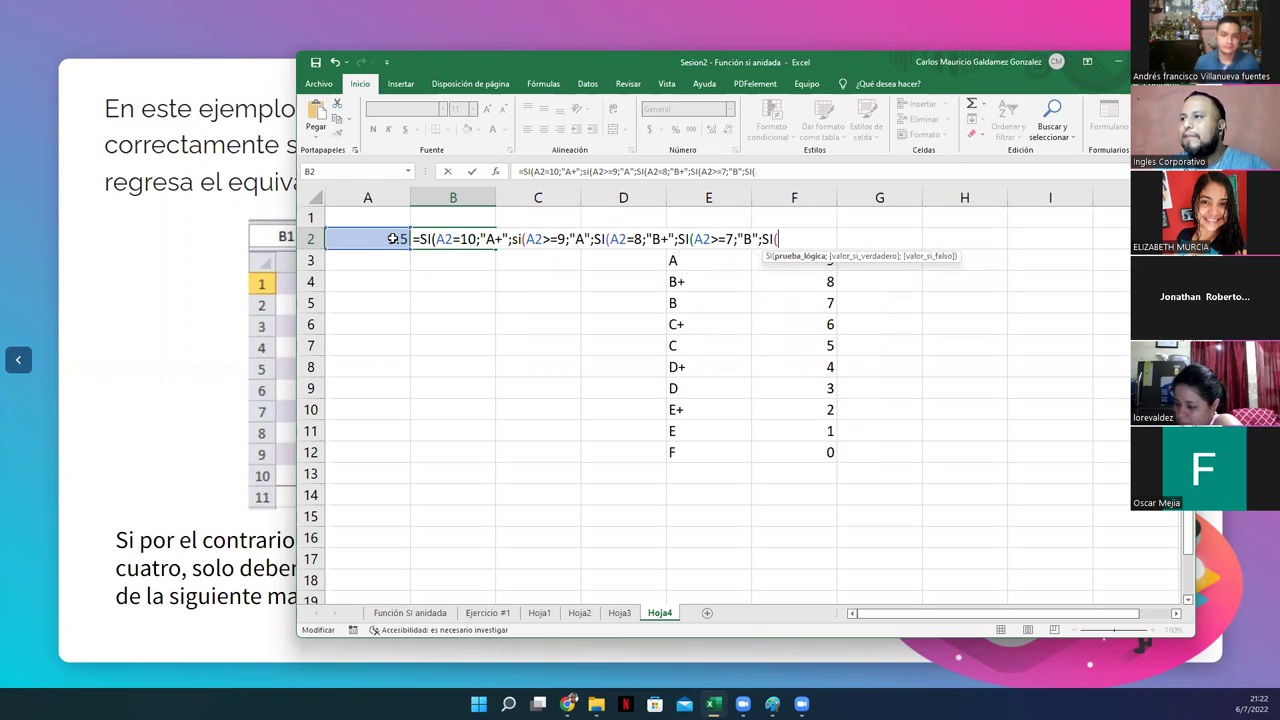
pyautogui.click(393, 238)
pyautogui.write('=')
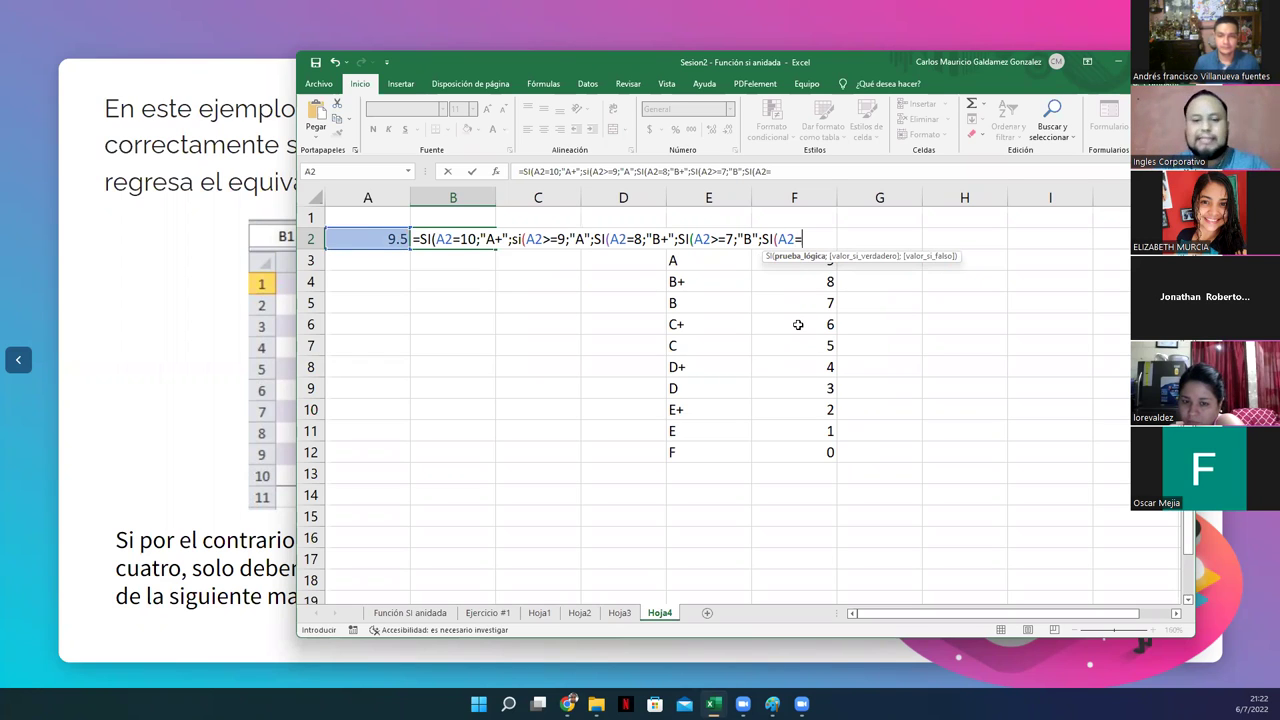
pyautogui.write('6;"C')
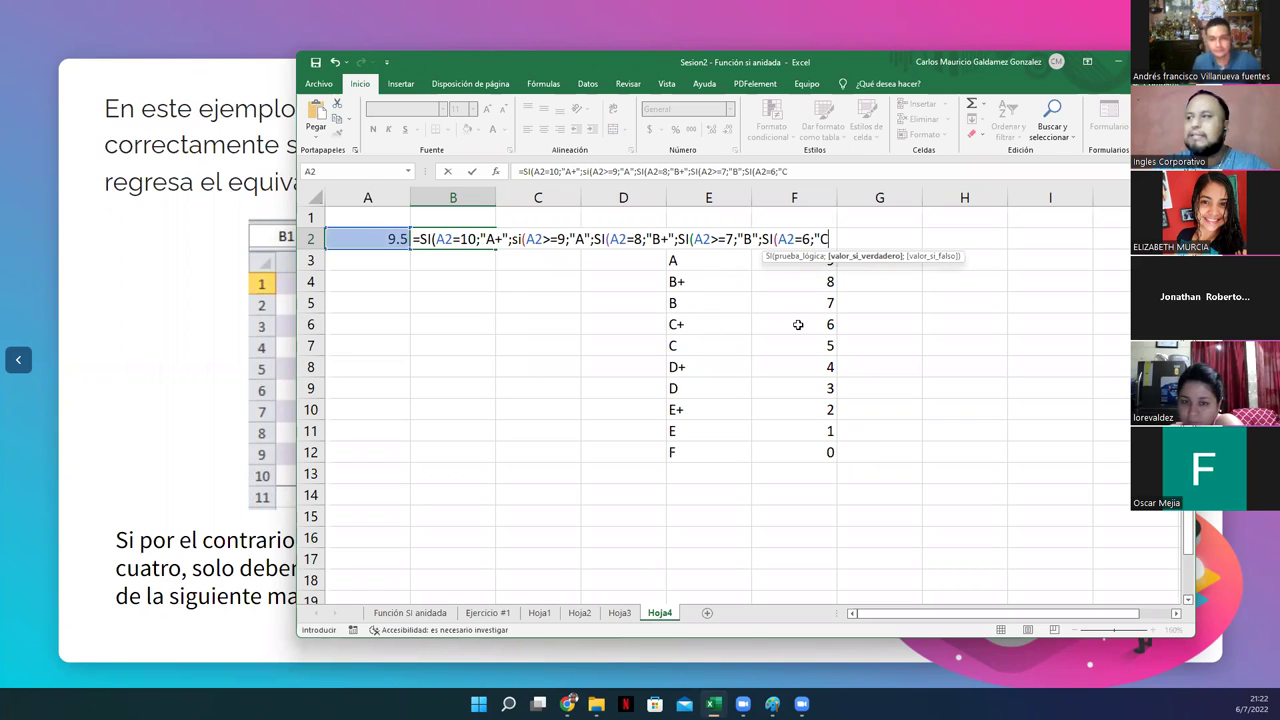
pyautogui.write('+')
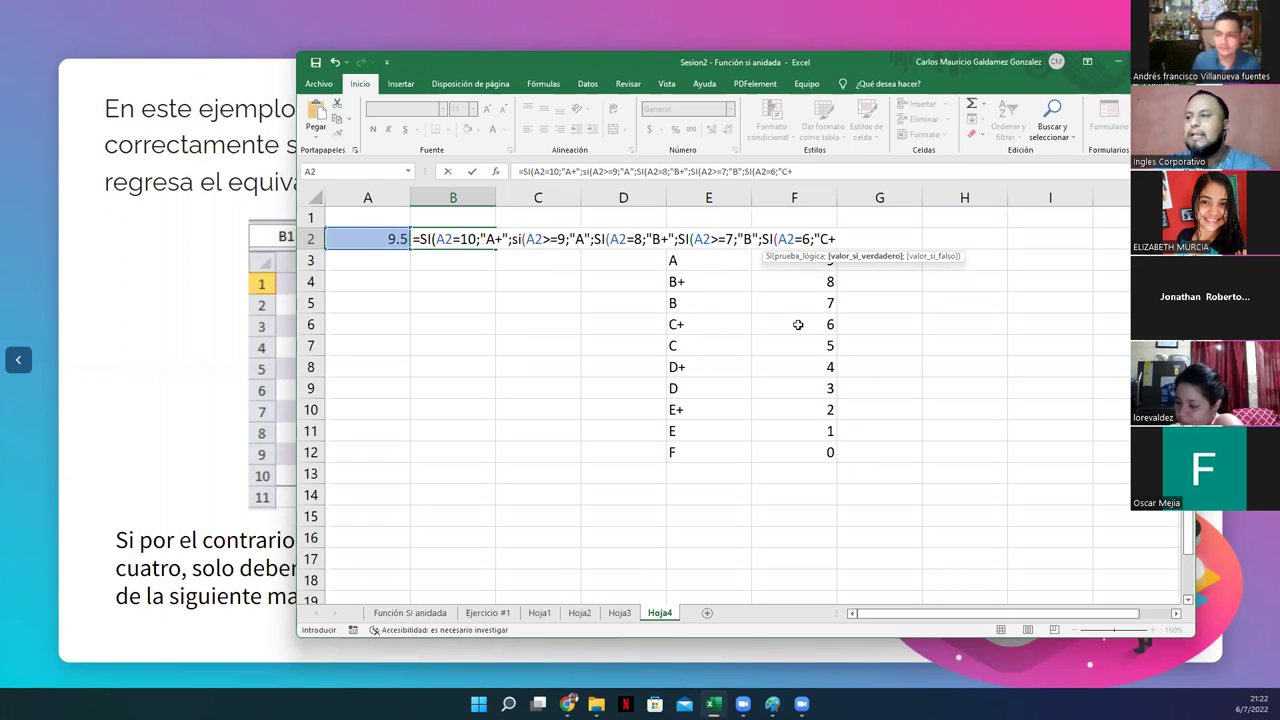
pyautogui.write('";')
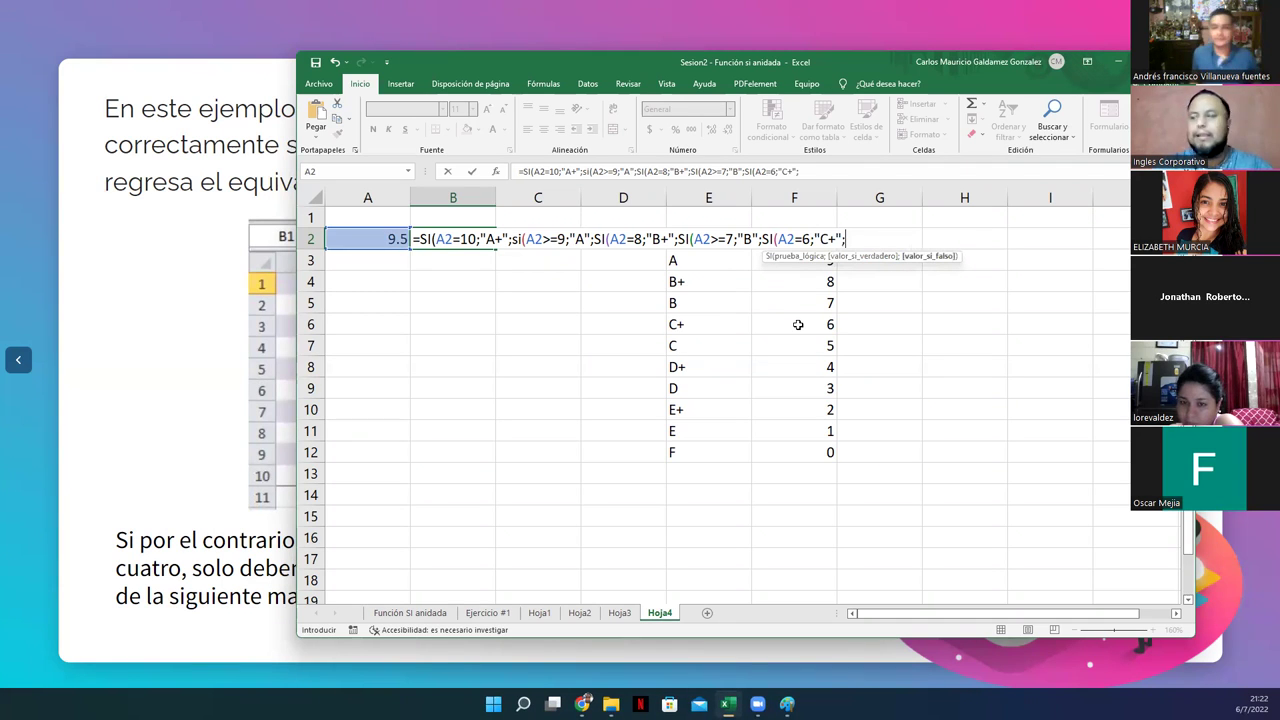
# Nest the C-grade condition at the end of the B2 formula: SI(A2>=5;"C".
pyautogui.write('SI(')
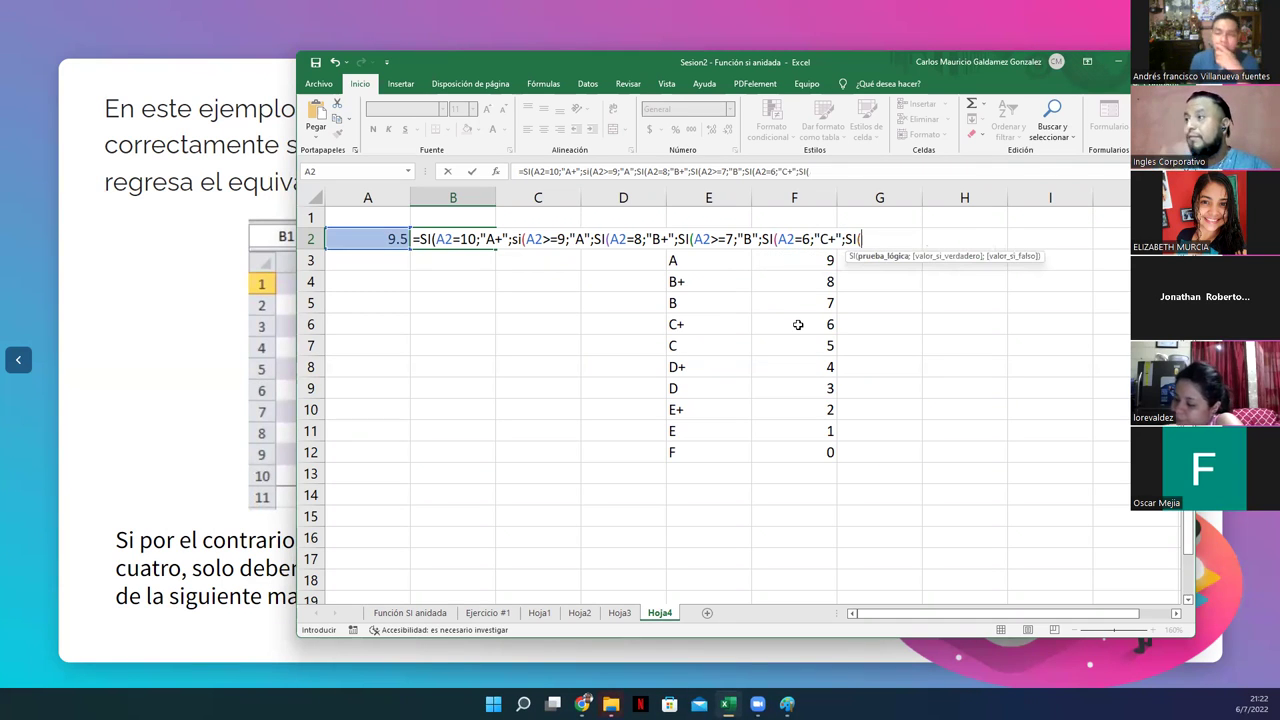
pyautogui.write('A2')
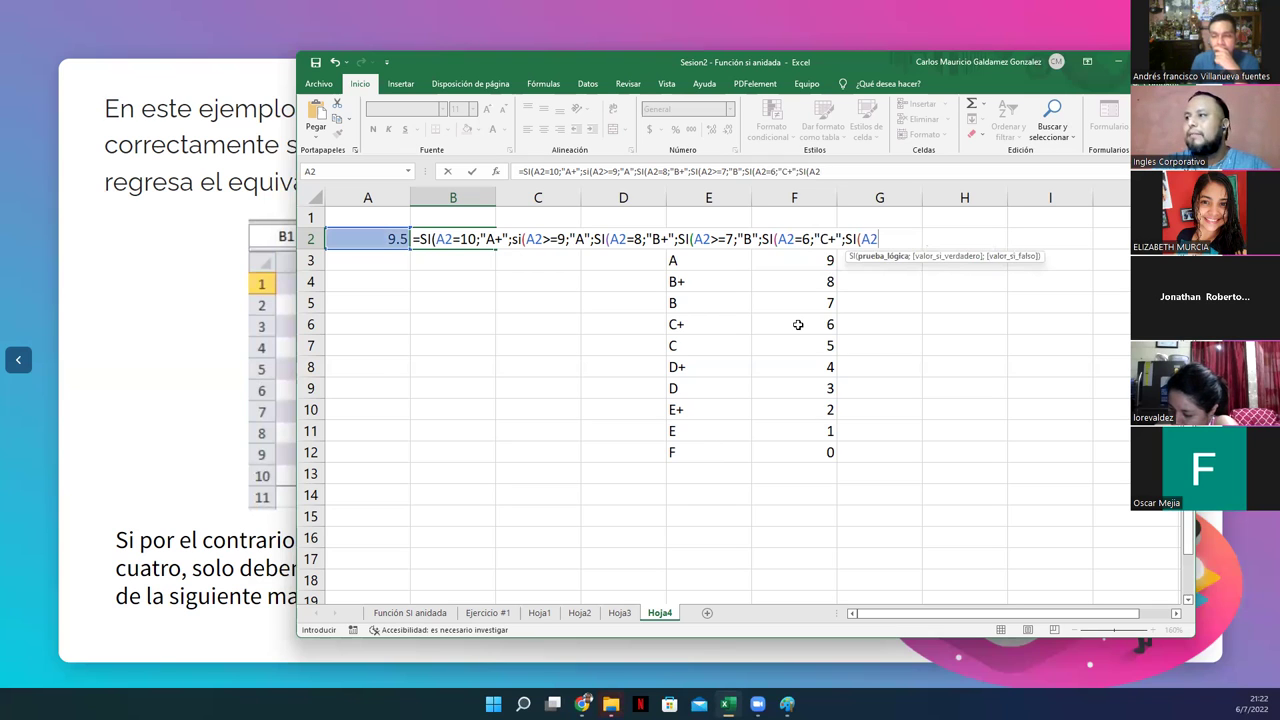
pyautogui.write('>')
pyautogui.press('BackSpace')
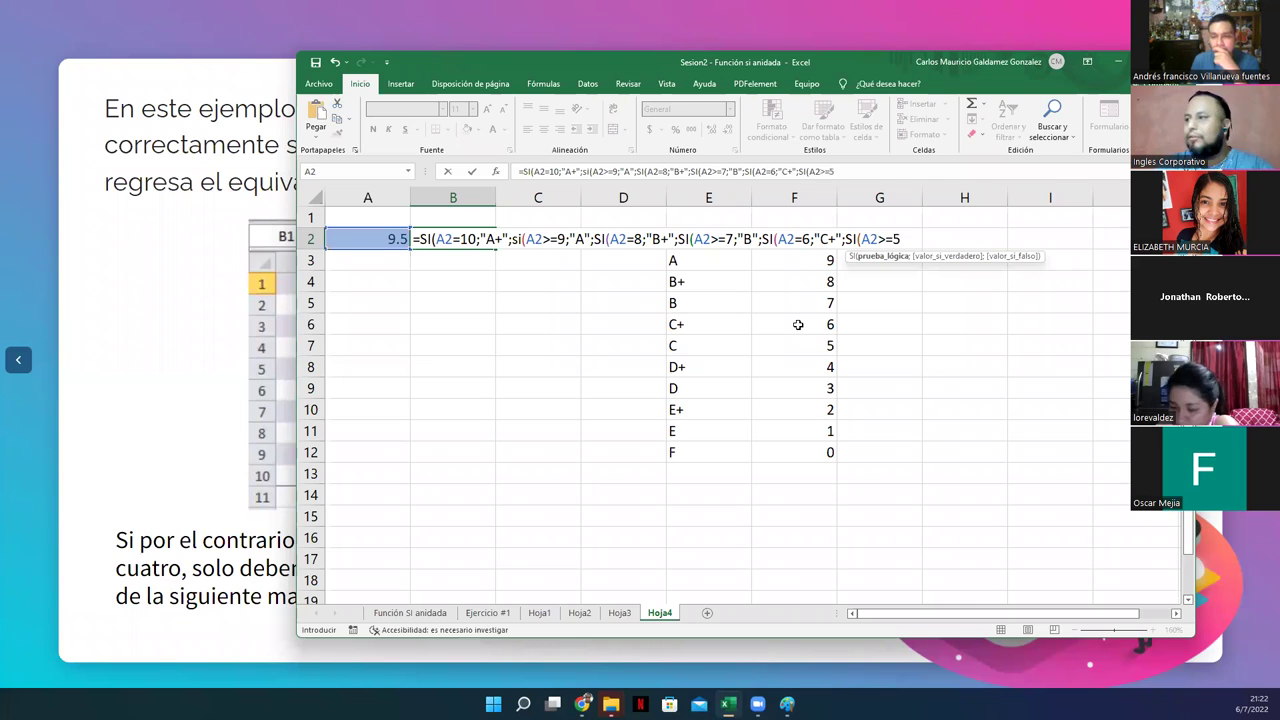
pyautogui.write(';"C')
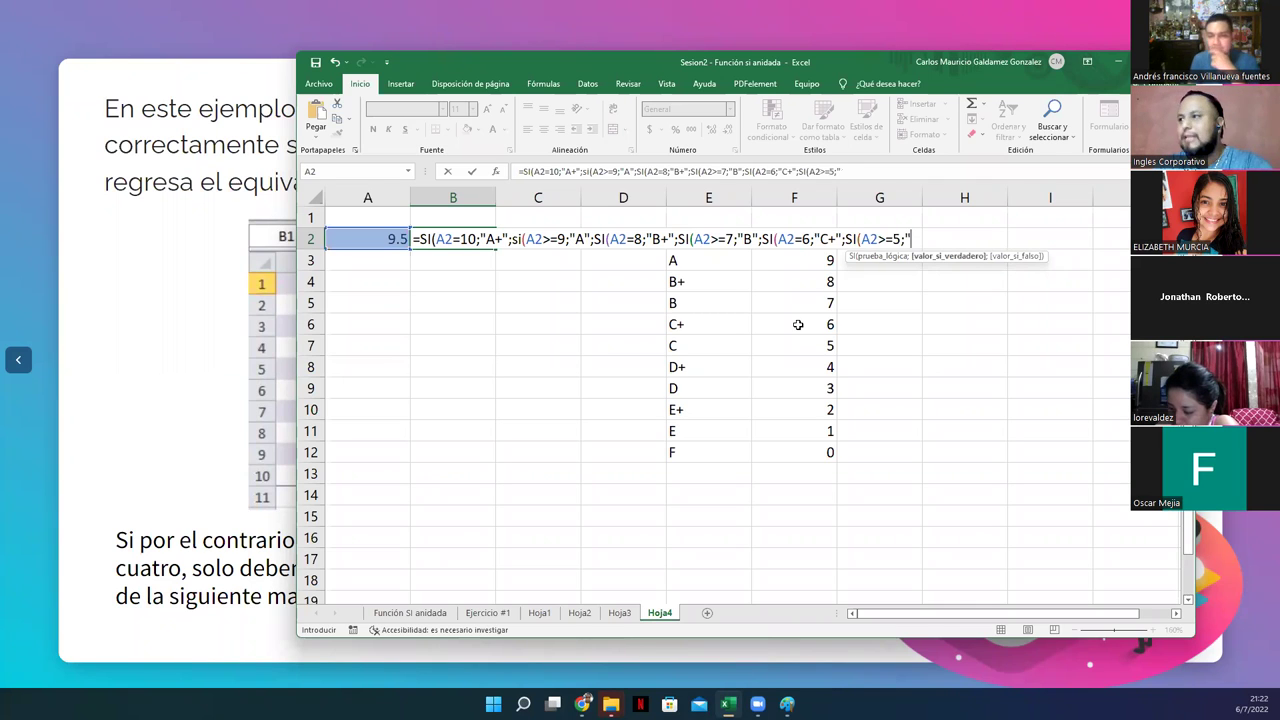
pyautogui.write('"')
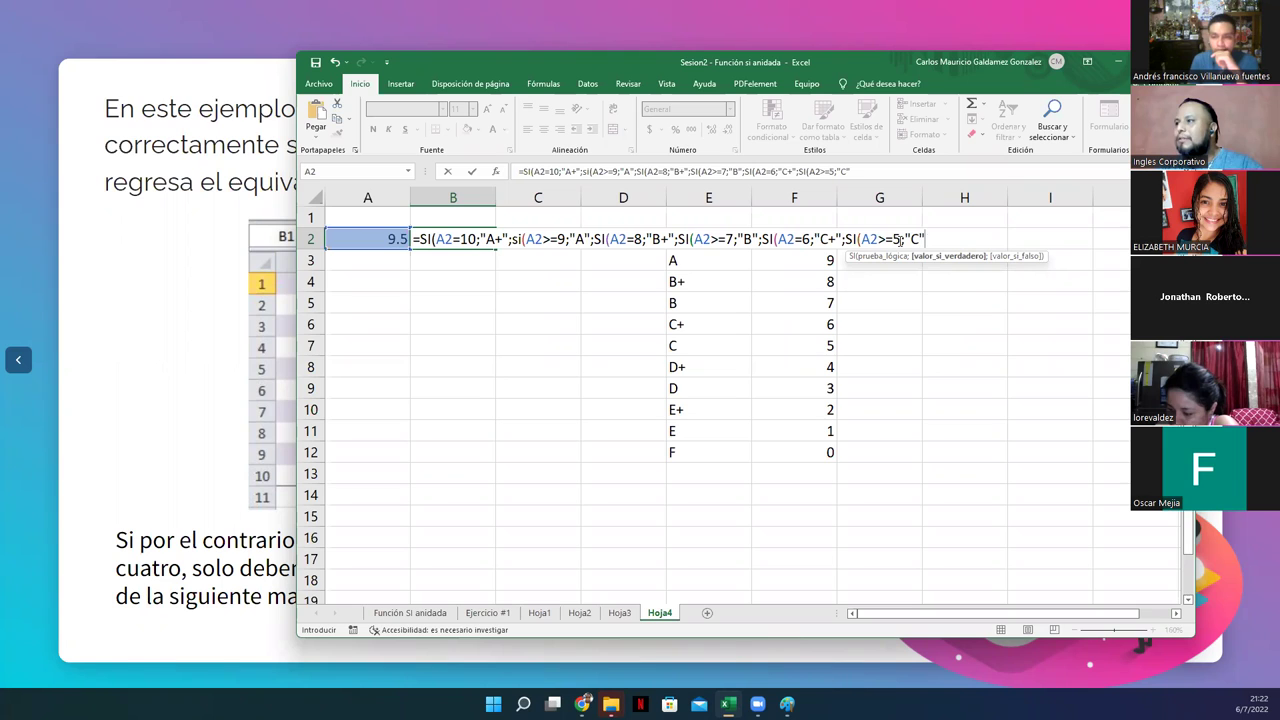
# Append a copy of the two C-grade conditions to the B2 formula and change its score thresholds to A2=4 and A2>=3.
pyautogui.click(764, 238)
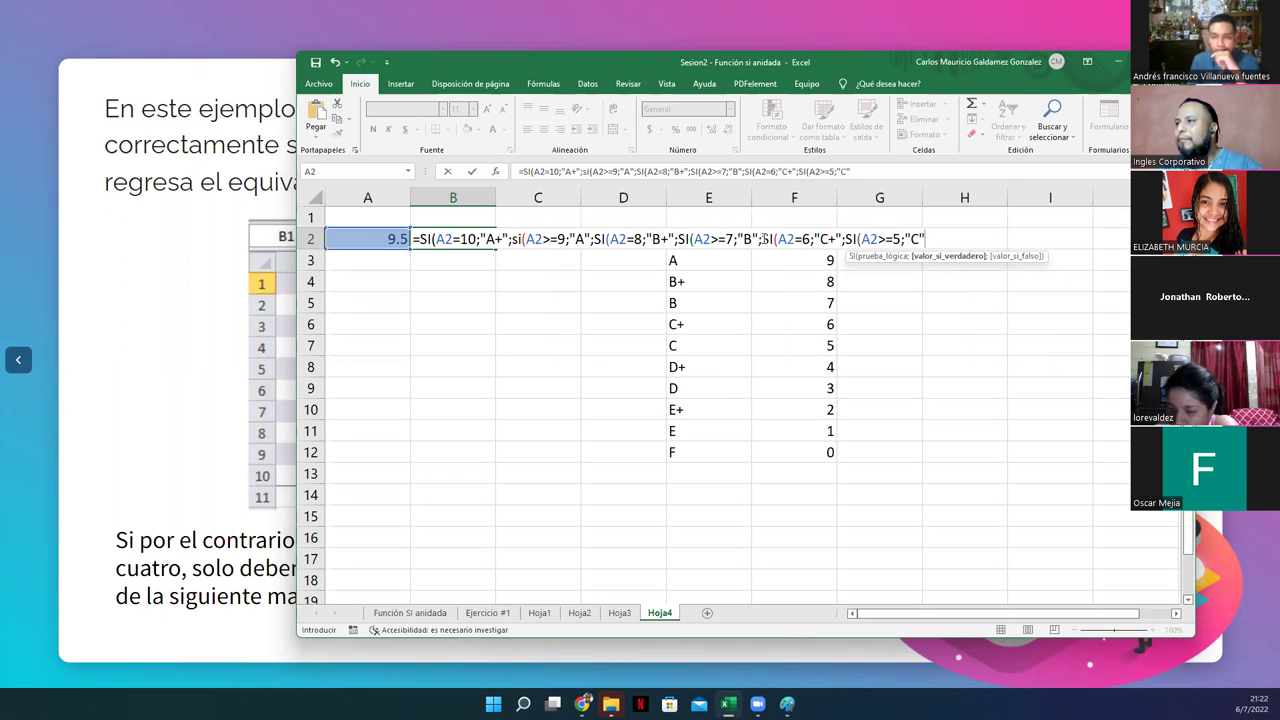
pyautogui.keyDown('shift'); pyautogui.click(921, 238); pyautogui.keyUp('shift')
pyautogui.keyDown('shift'); pyautogui.click(929, 238); pyautogui.keyUp('shift')
pyautogui.hotkey('ctrl', 'c')
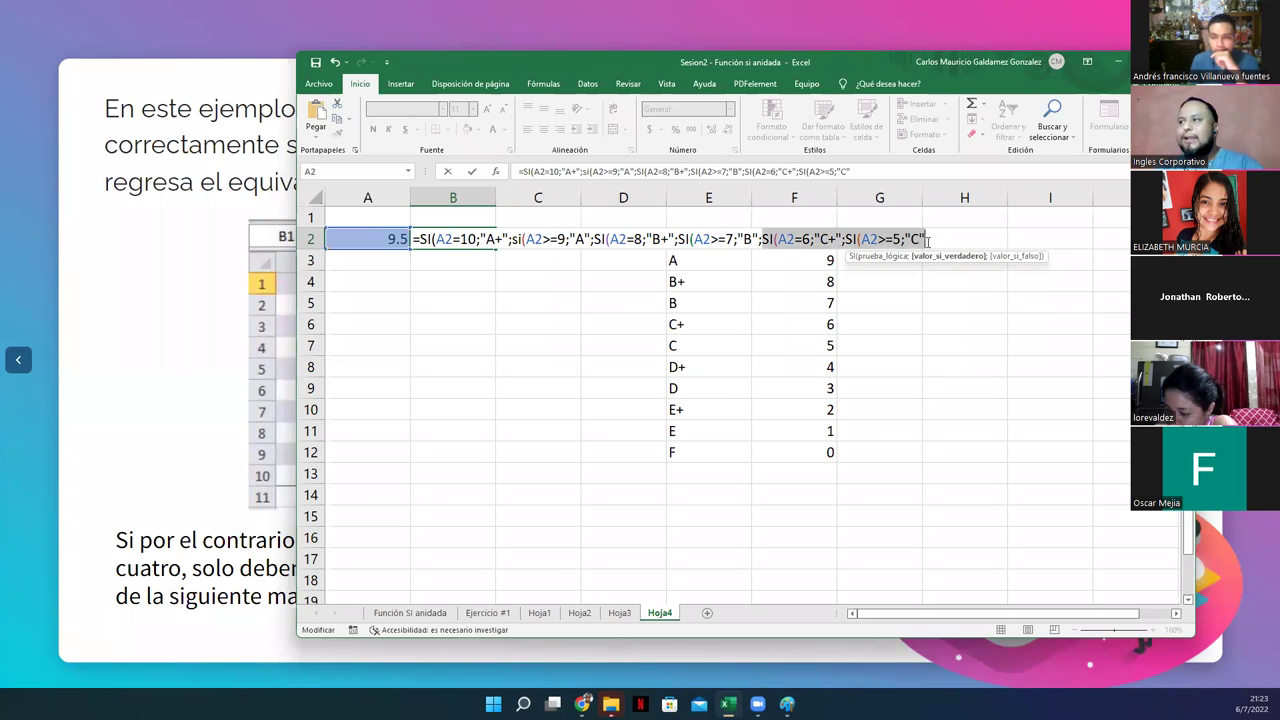
pyautogui.click(928, 240)
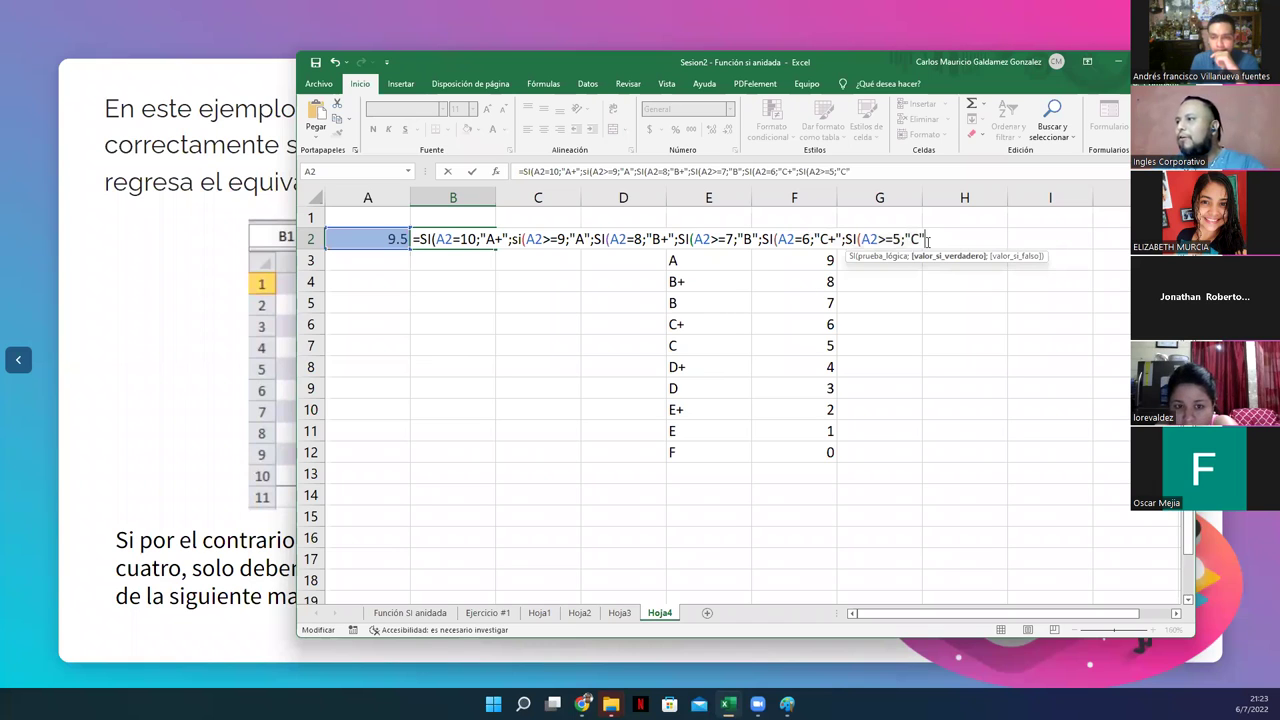
pyautogui.write(';')
pyautogui.hotkey('ctrl', 'v')
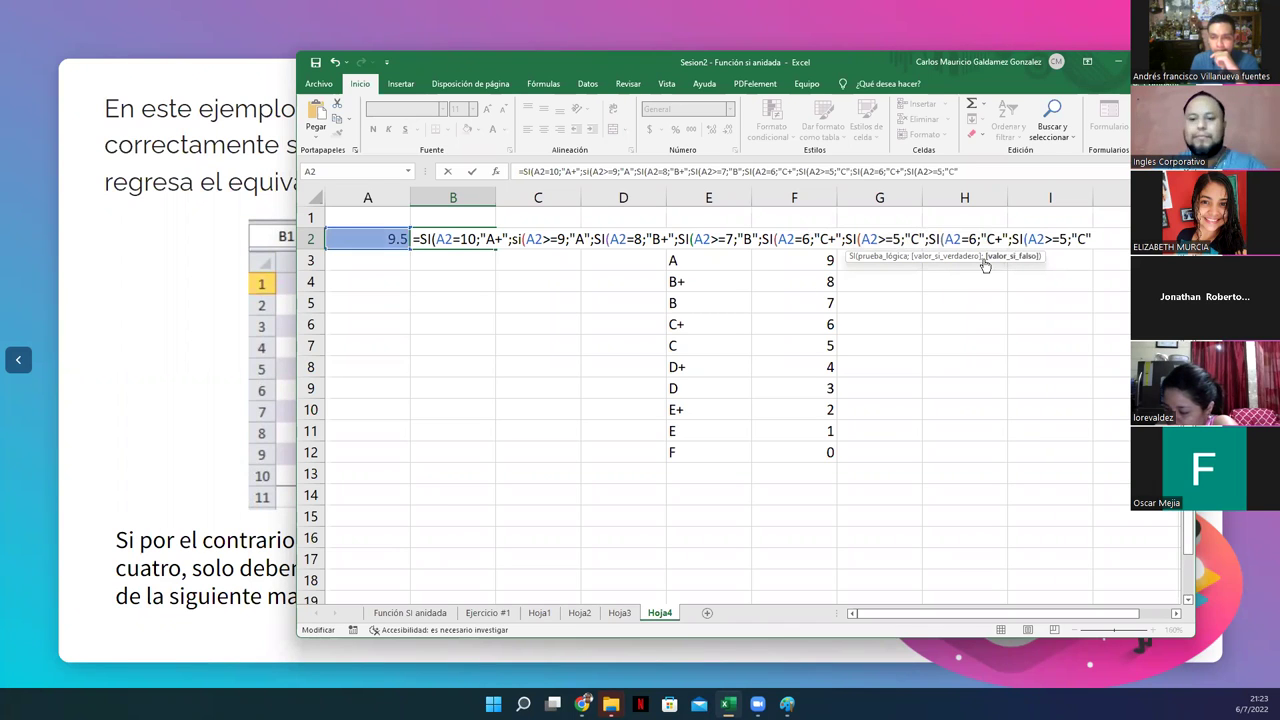
pyautogui.doubleClick(969, 238)
pyautogui.write('4')
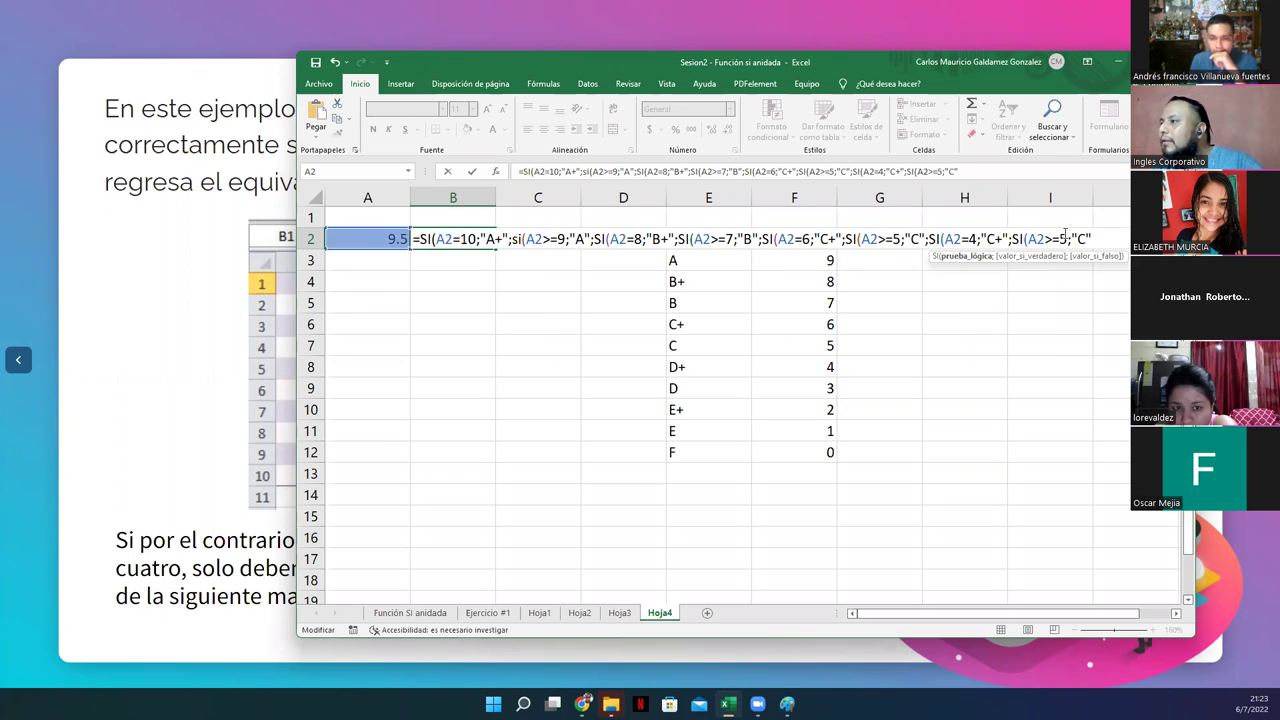
pyautogui.doubleClick(1063, 240)
pyautogui.write('3')
# Append the copied C-grade conditions to the B2 formula again, change their thresholds to A2=2 and A2>=1, and end with a semicolon.
pyautogui.click(1094, 239)
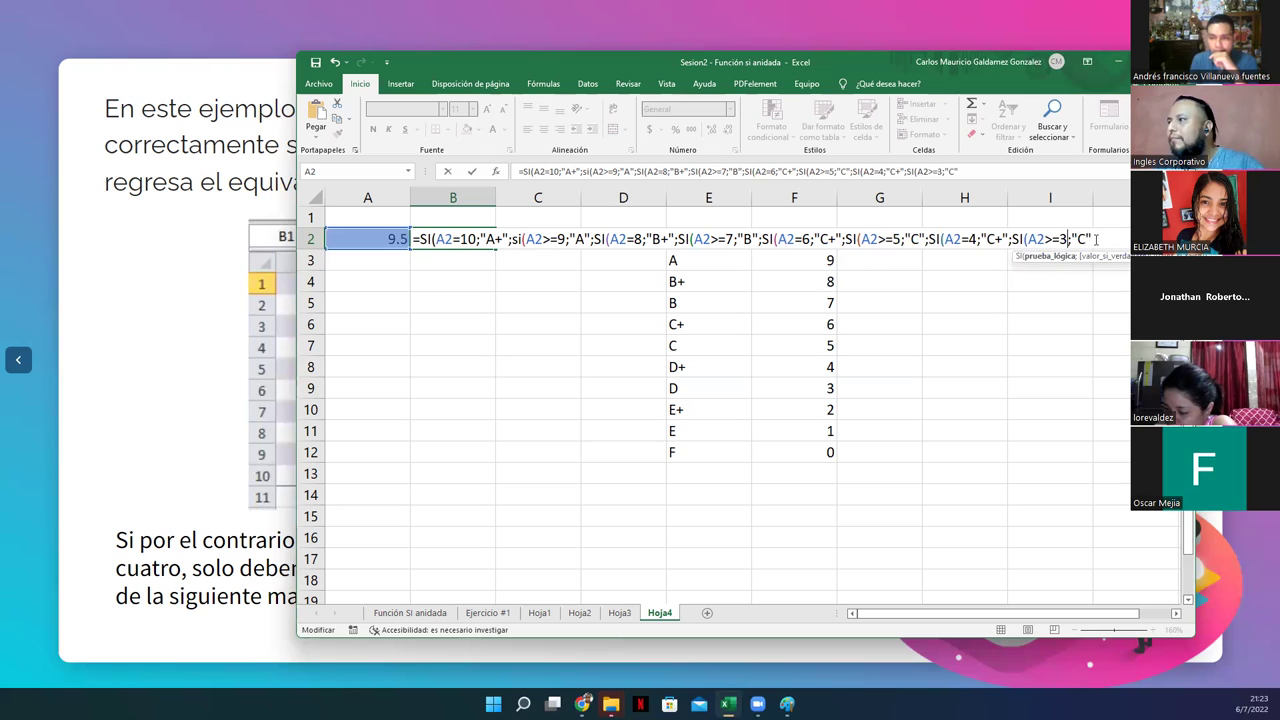
pyautogui.write(';SI(A2=6;"C+";SI(A2>=5;"C"')
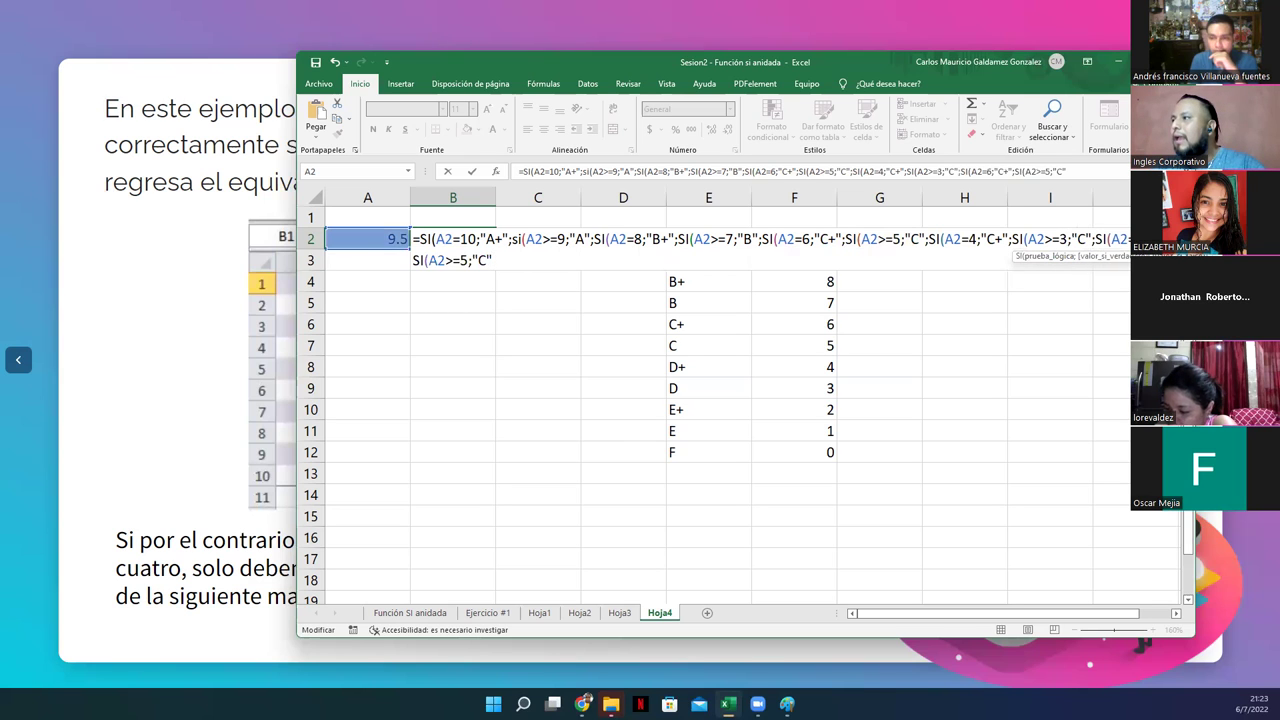
pyautogui.press('Left')
pyautogui.press('Left')
pyautogui.press('Left')
pyautogui.press('Left')
pyautogui.press('Left')
pyautogui.press('Left')
pyautogui.press('Left')
pyautogui.press('Left')
pyautogui.press('Left')
pyautogui.press('Left')
pyautogui.press('Left')
pyautogui.press('Left')
pyautogui.press('Left')
pyautogui.press('Left')
pyautogui.press('Left')
pyautogui.press('Left')
pyautogui.press('Left')
pyautogui.press('Left')
pyautogui.press('BackSpace')
pyautogui.write('2')
pyautogui.click(468, 260)
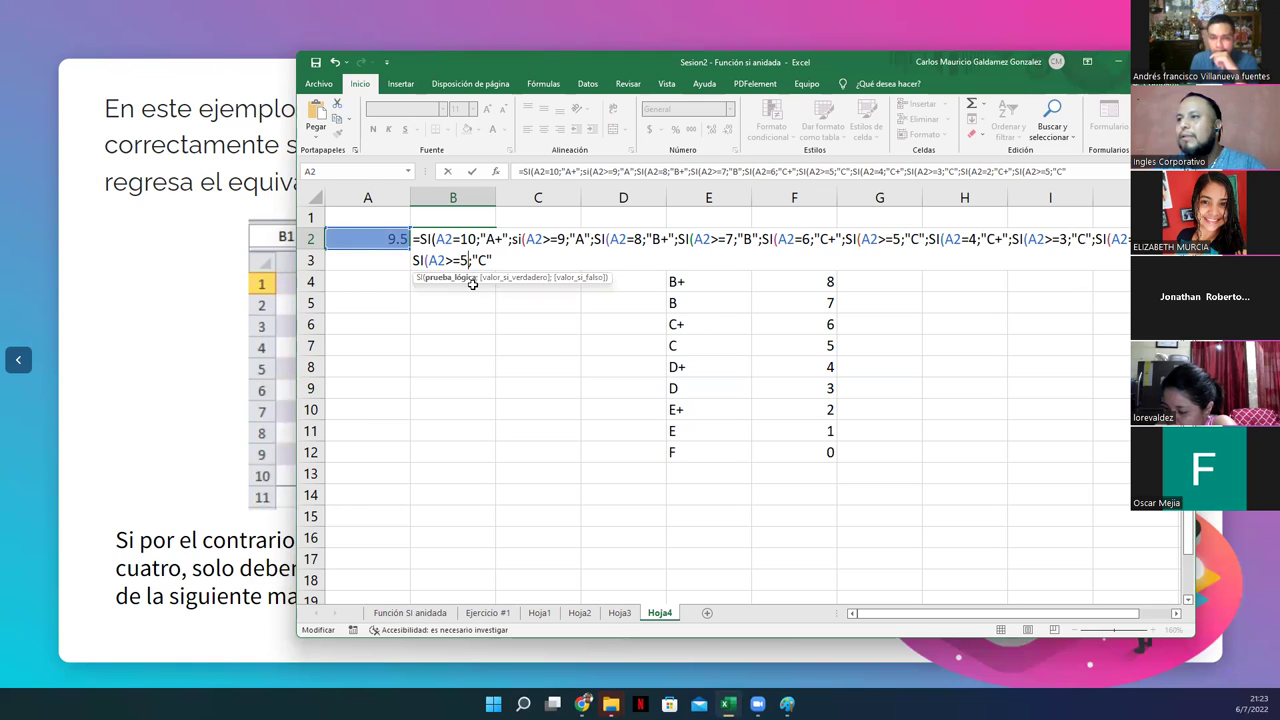
pyautogui.press('BackSpace')
pyautogui.write('1')
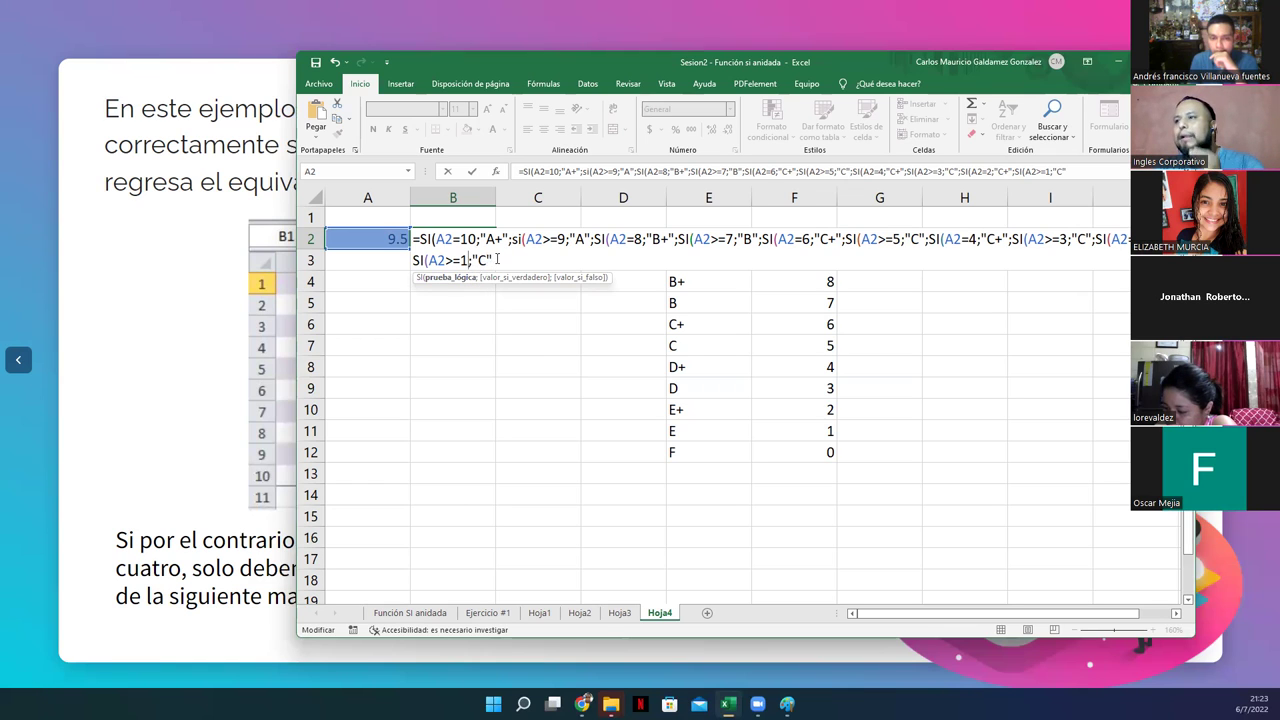
pyautogui.click(502, 263)
pyautogui.write(';')
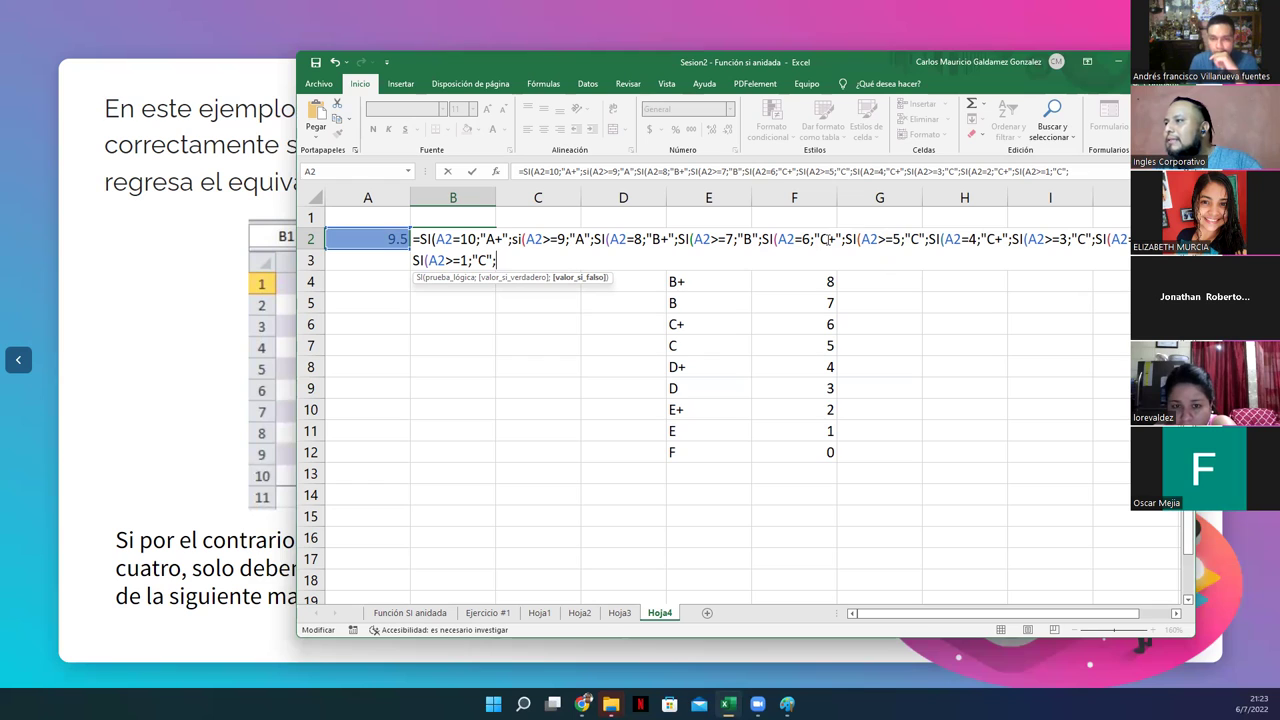
# Change the letters returned by the A2=4 and A2>=3 conditions to "D+" and "D".
pyautogui.click(993, 238)
pyautogui.press('BackSpace')
pyautogui.write('D')
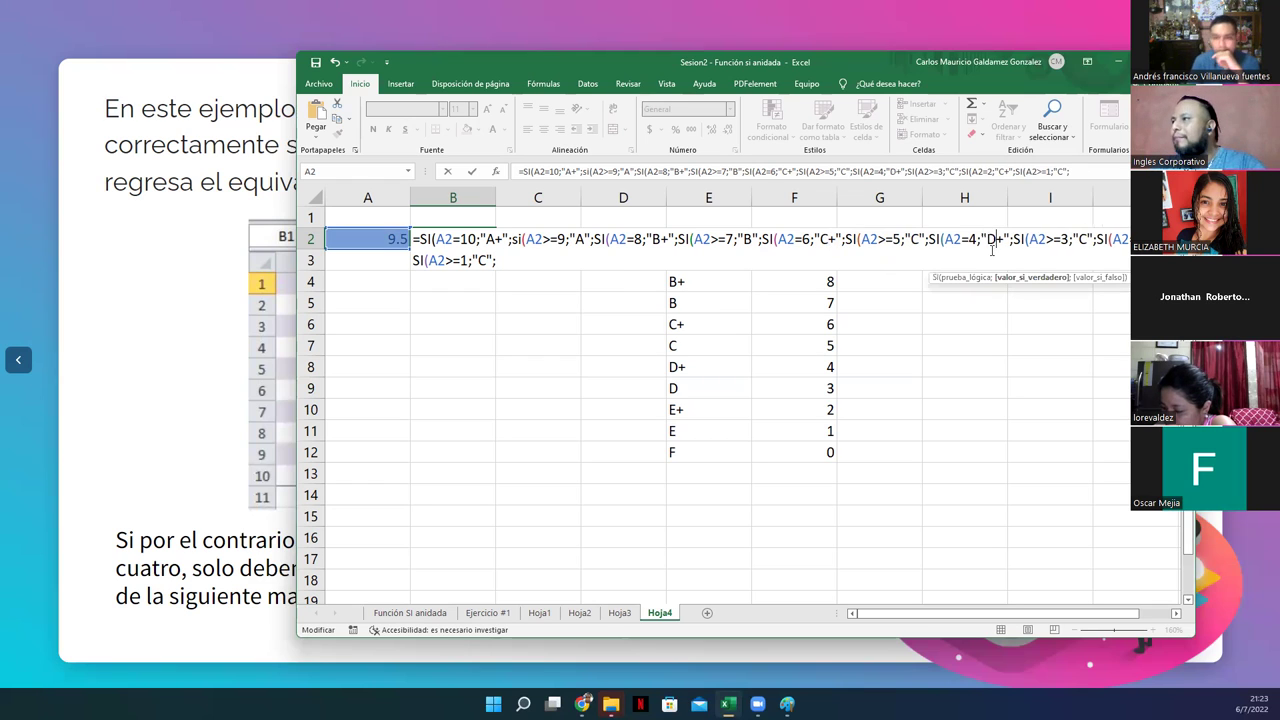
pyautogui.click(1080, 238)
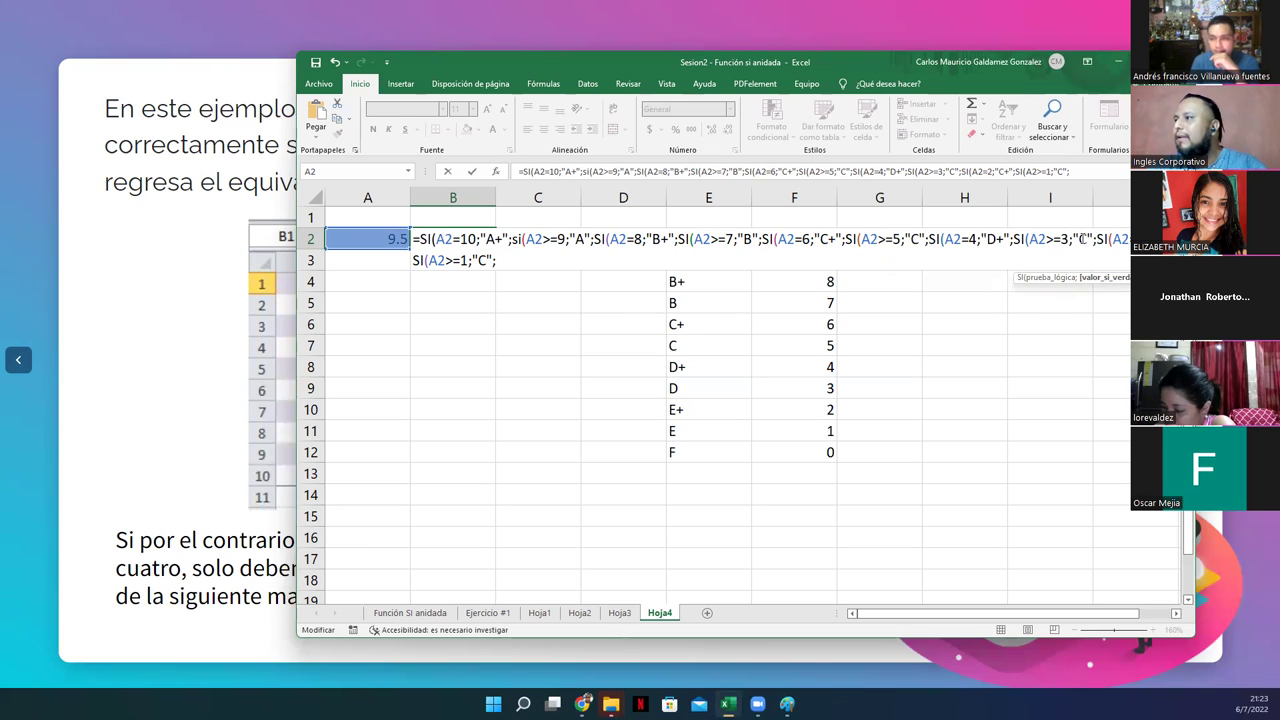
pyautogui.press('BackSpace')
pyautogui.write('D')
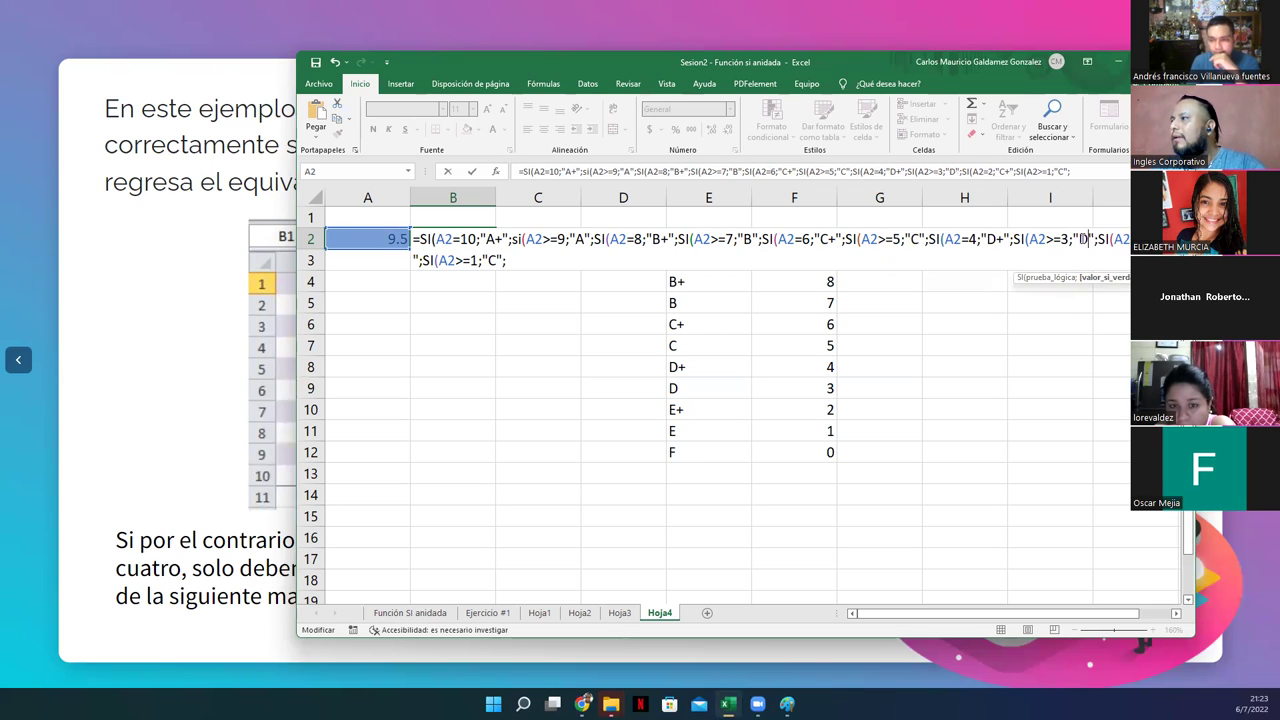
# Change the letters returned by the A2=2 and A2>=1 conditions to "E+" and "E".
pyautogui.click(1110, 238)
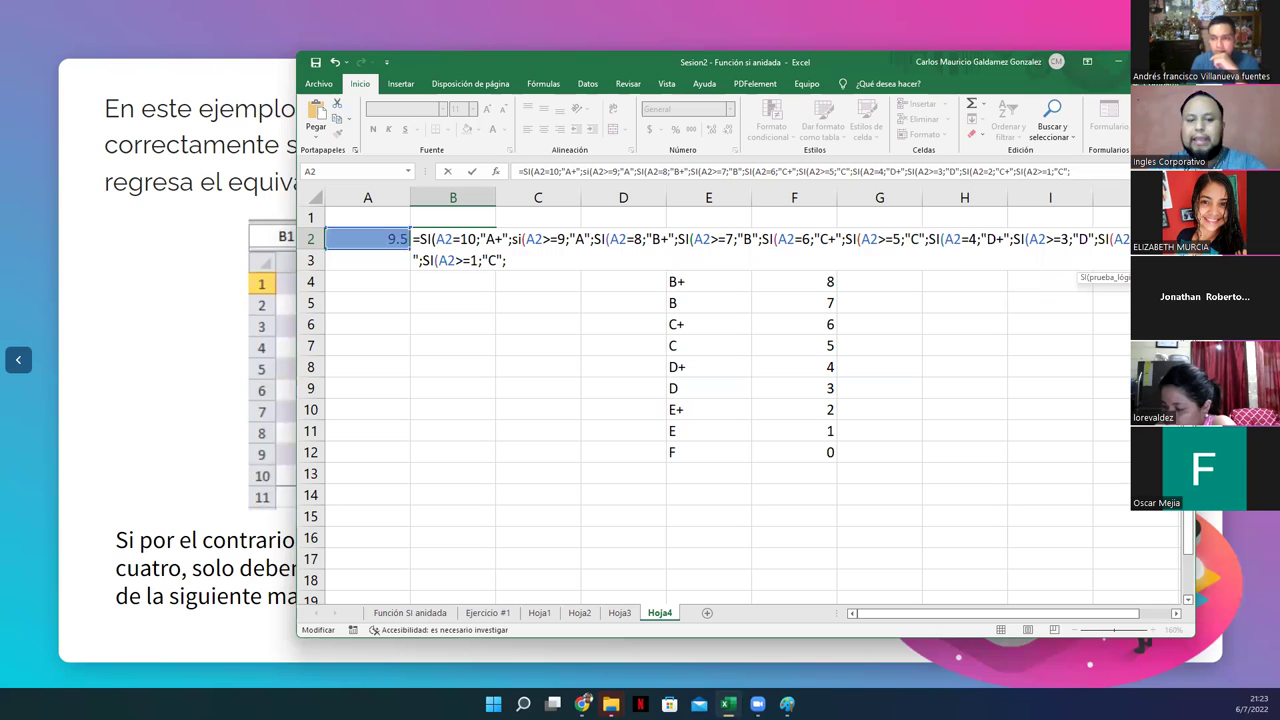
pyautogui.press('BackSpace')
pyautogui.write('E')
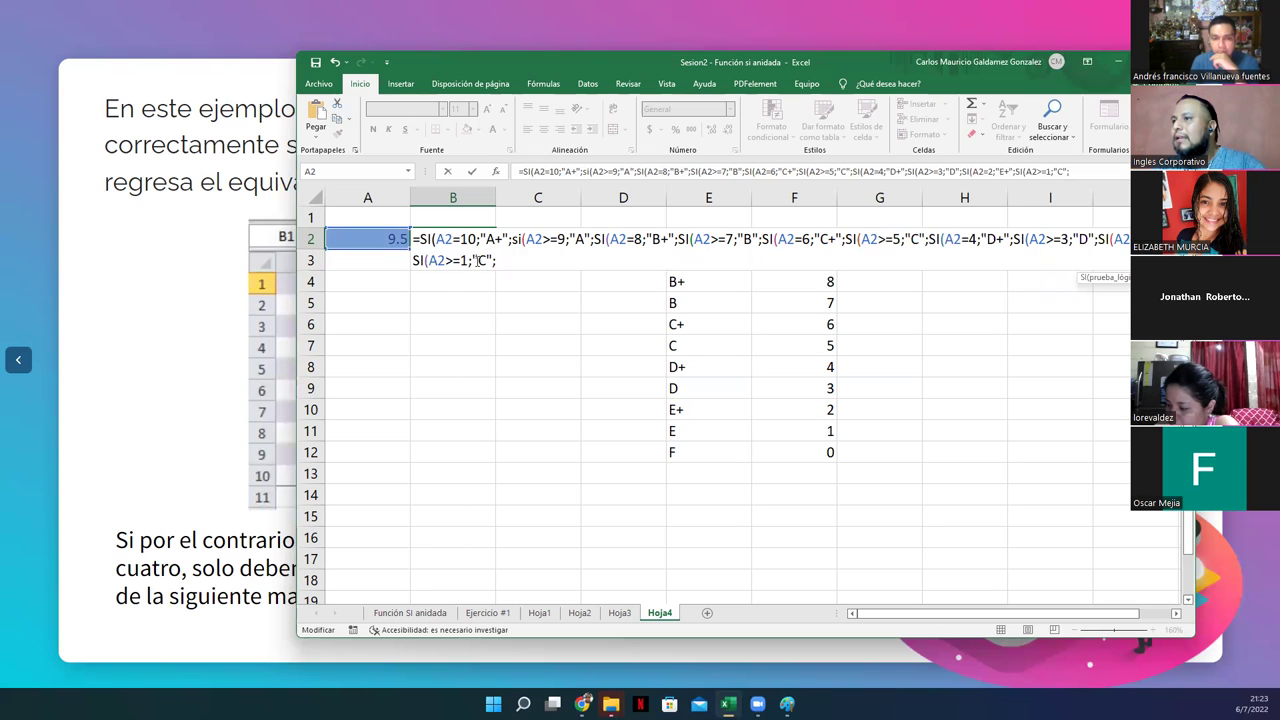
pyautogui.click(481, 260)
pyautogui.press('Delete')
pyautogui.write('E')
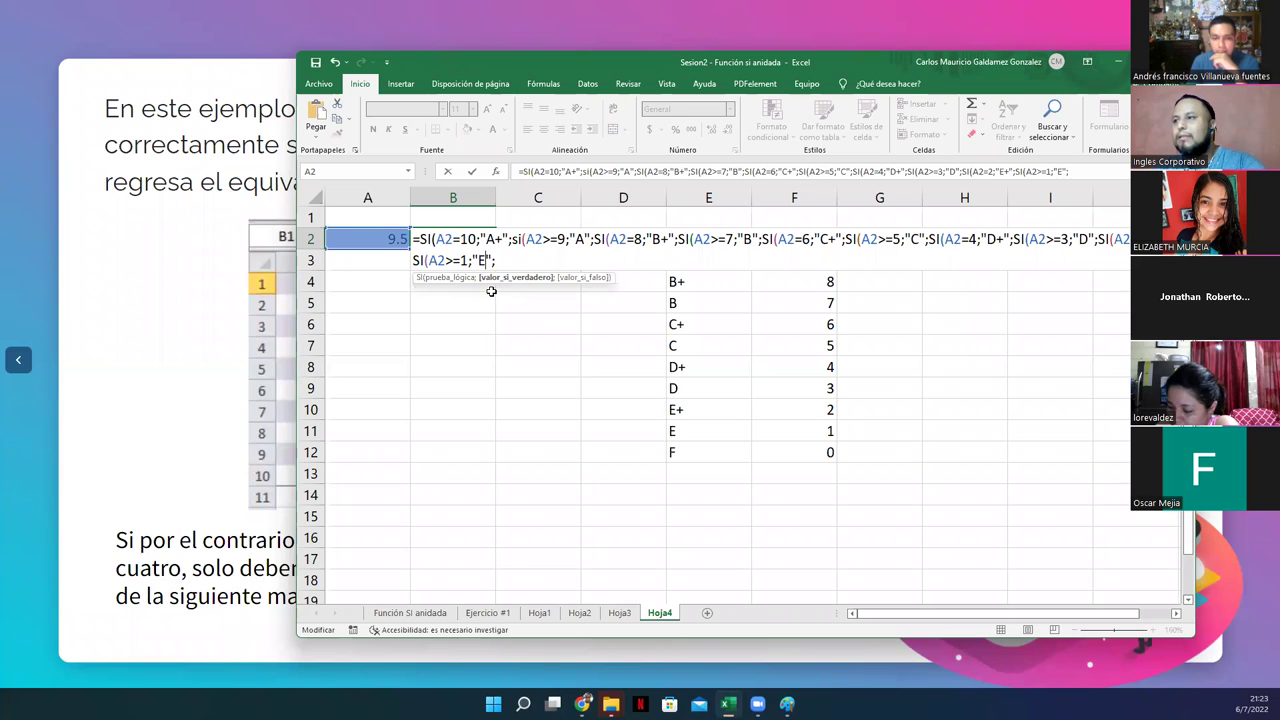
# Finish the B2 formula with "F" as the final false value and closing parentheses for all ten SI functions, and centre the cell horizontally.
pyautogui.click(502, 260)
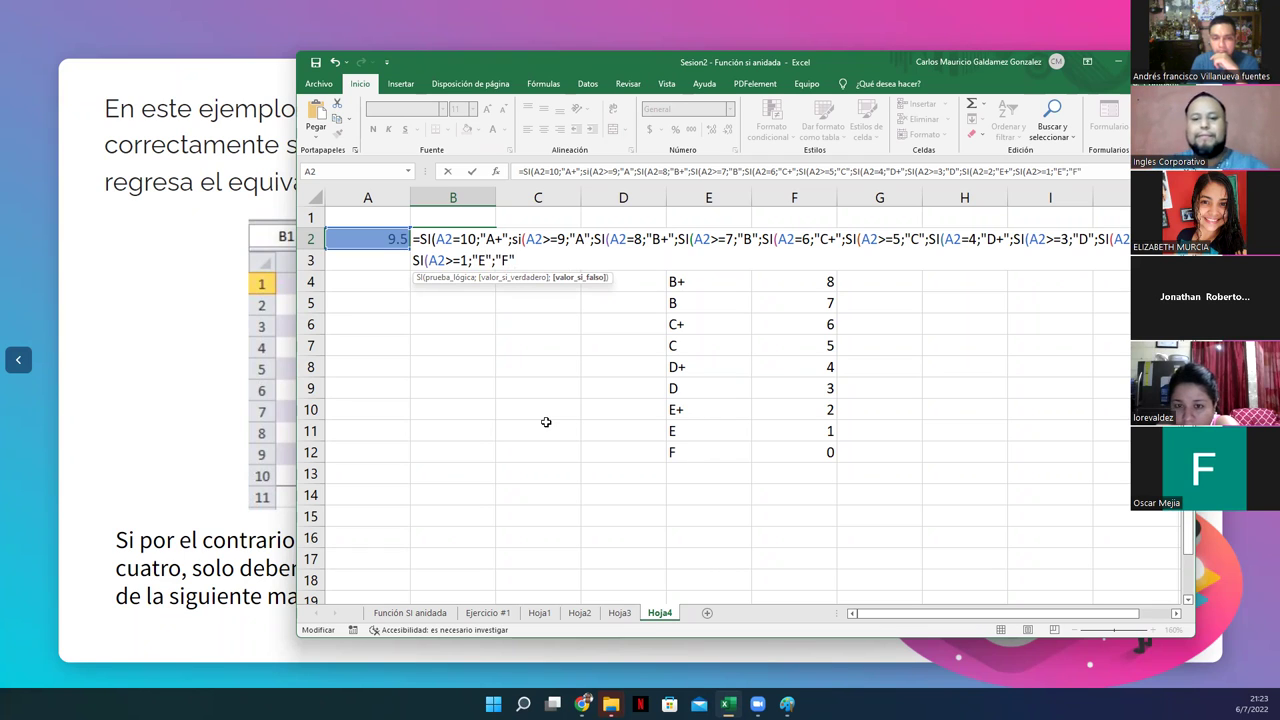
pyautogui.write(')')
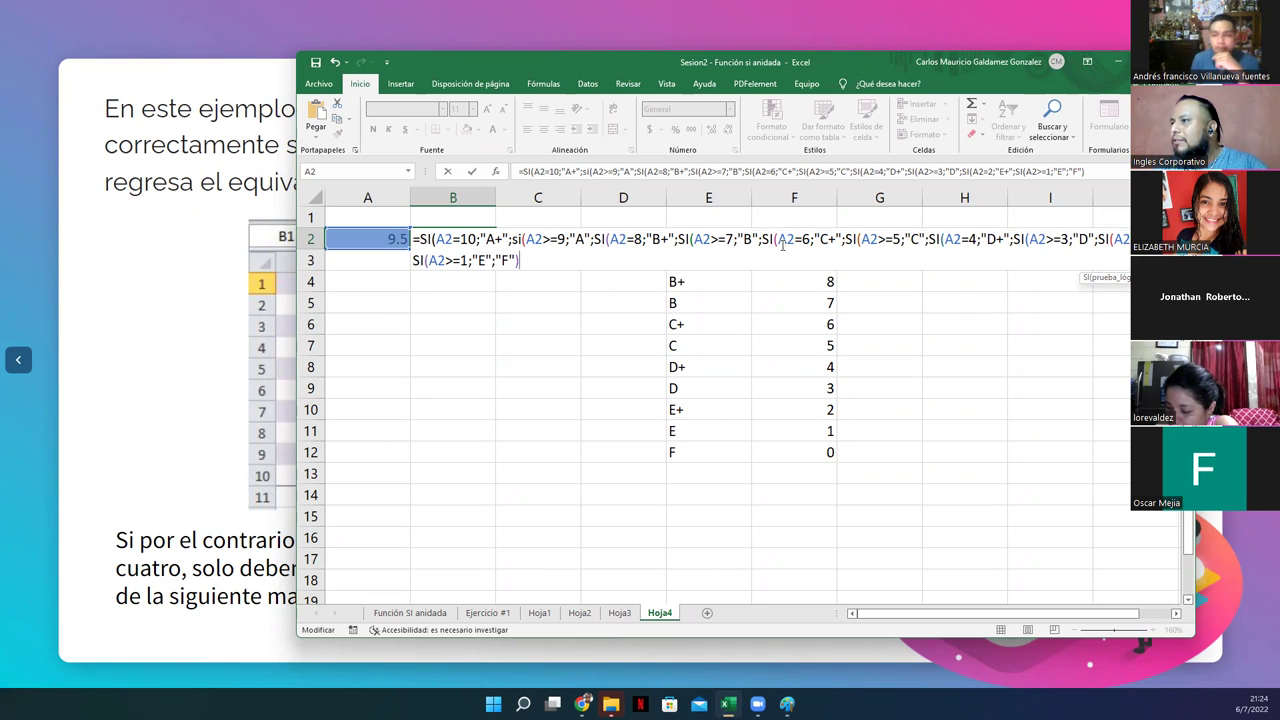
pyautogui.write(')))))')
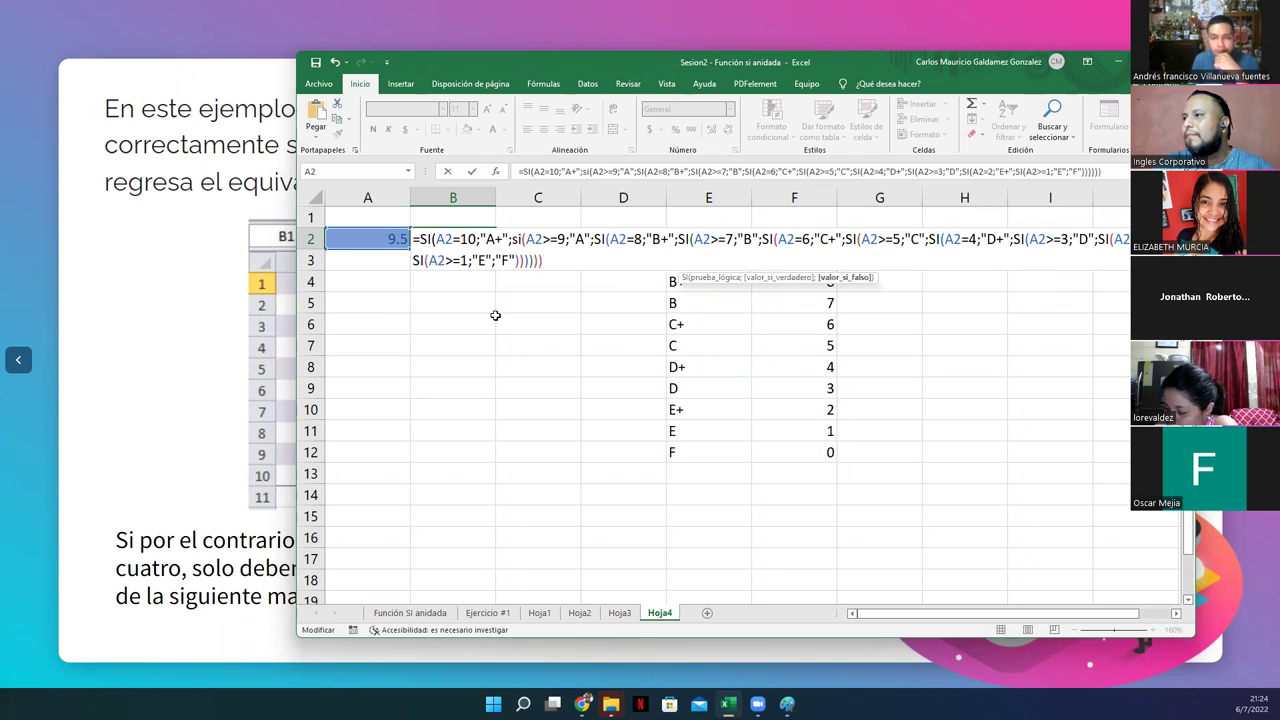
pyautogui.write('))))')
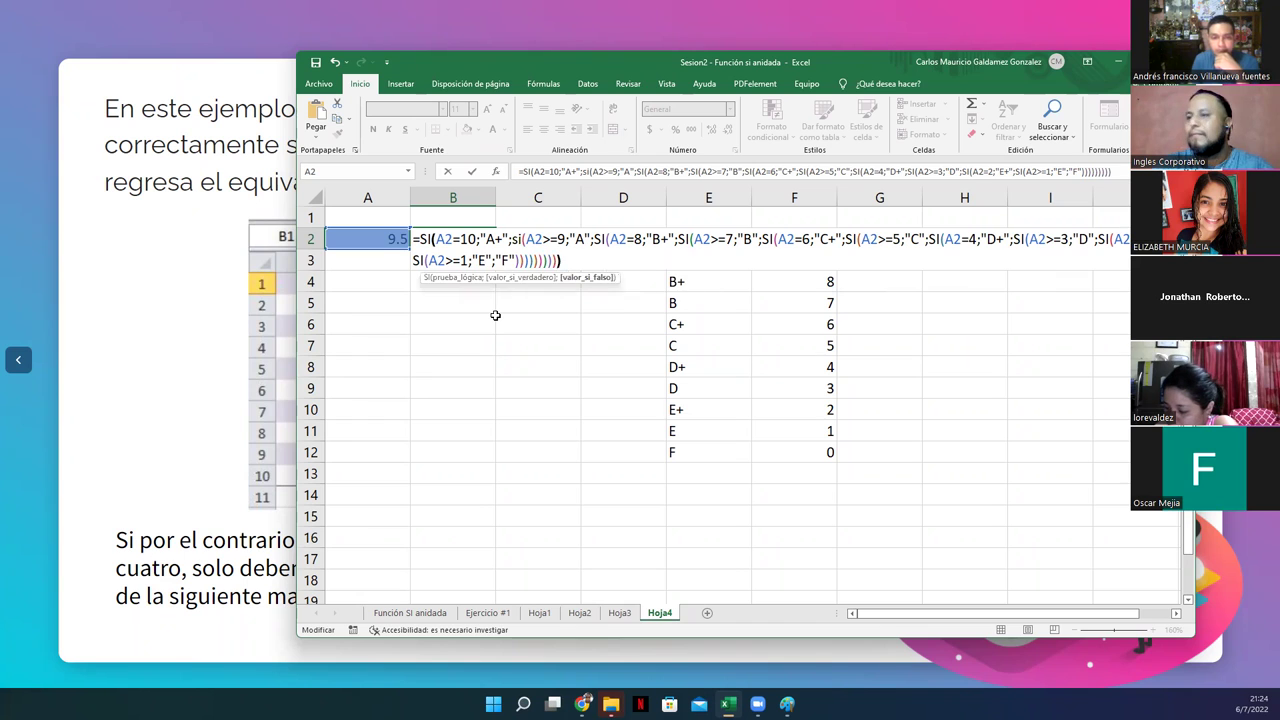
pyautogui.write(')')
pyautogui.press('Return')
pyautogui.press('Up')
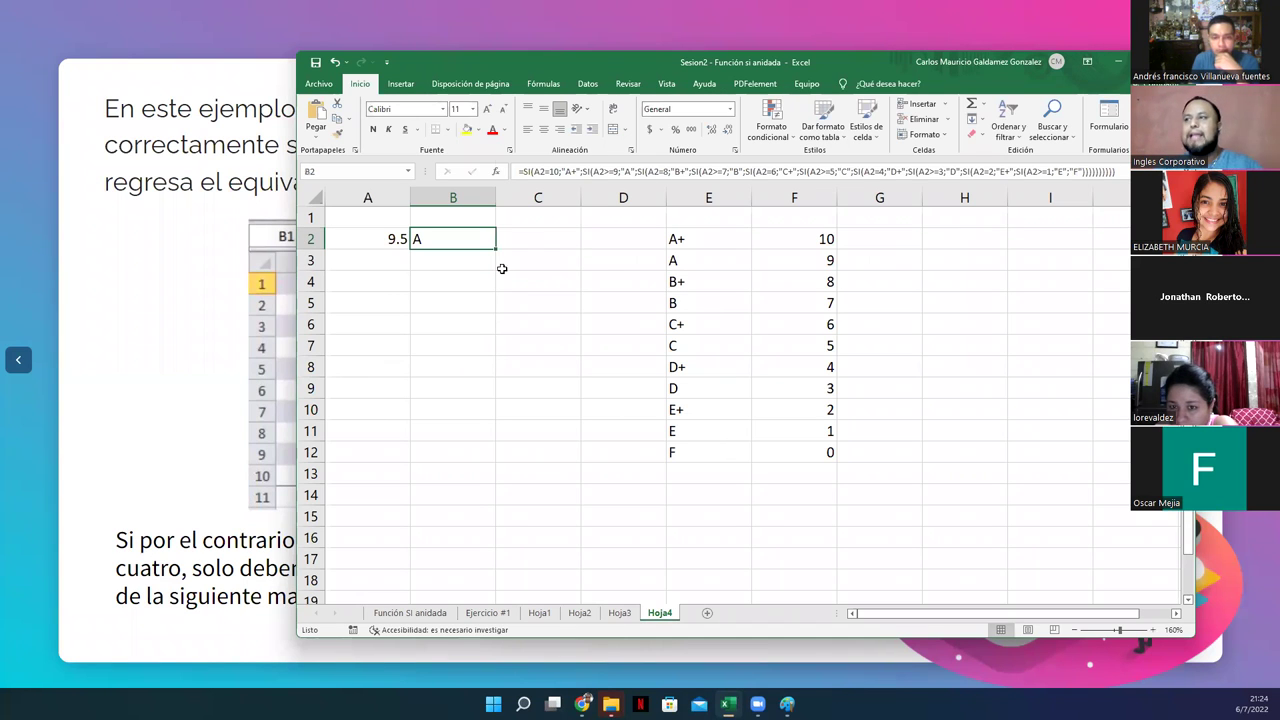
pyautogui.click(543, 130)
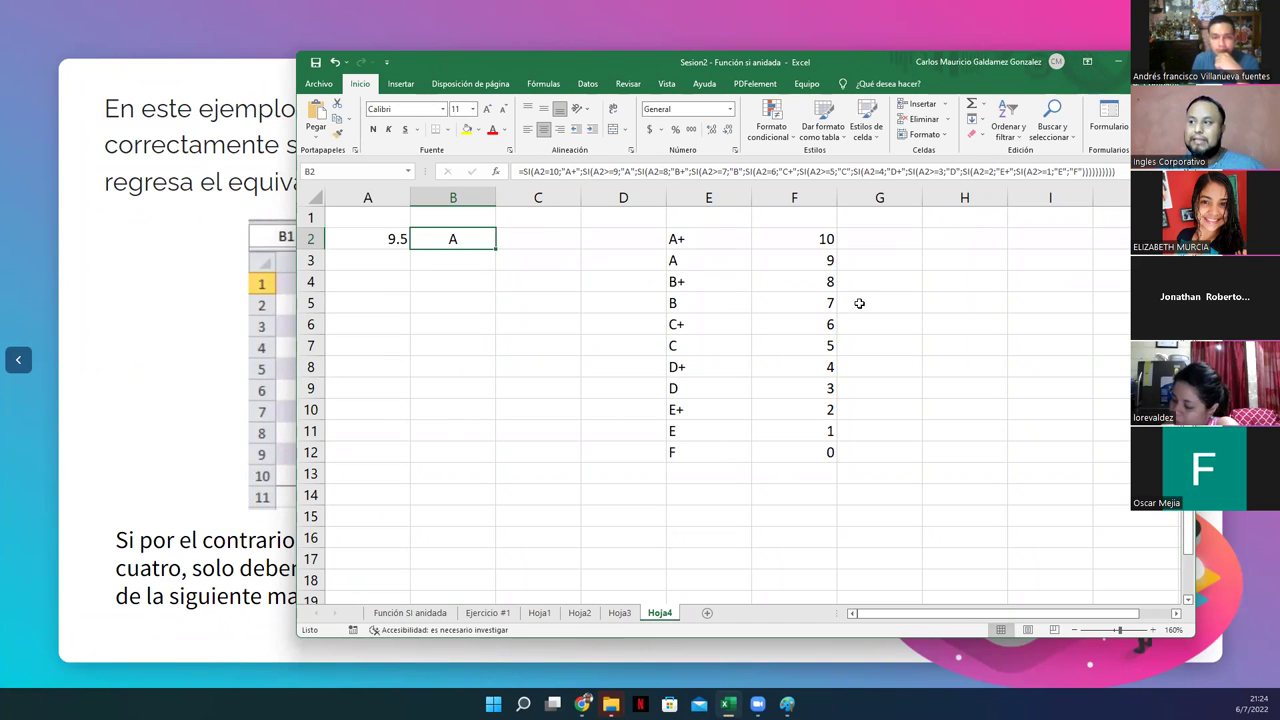
# Enter more test scores in A3 to A8: 6.7, 8.4, 5.0, 4.0, 0 and 6.9.
pyautogui.click(367, 259)
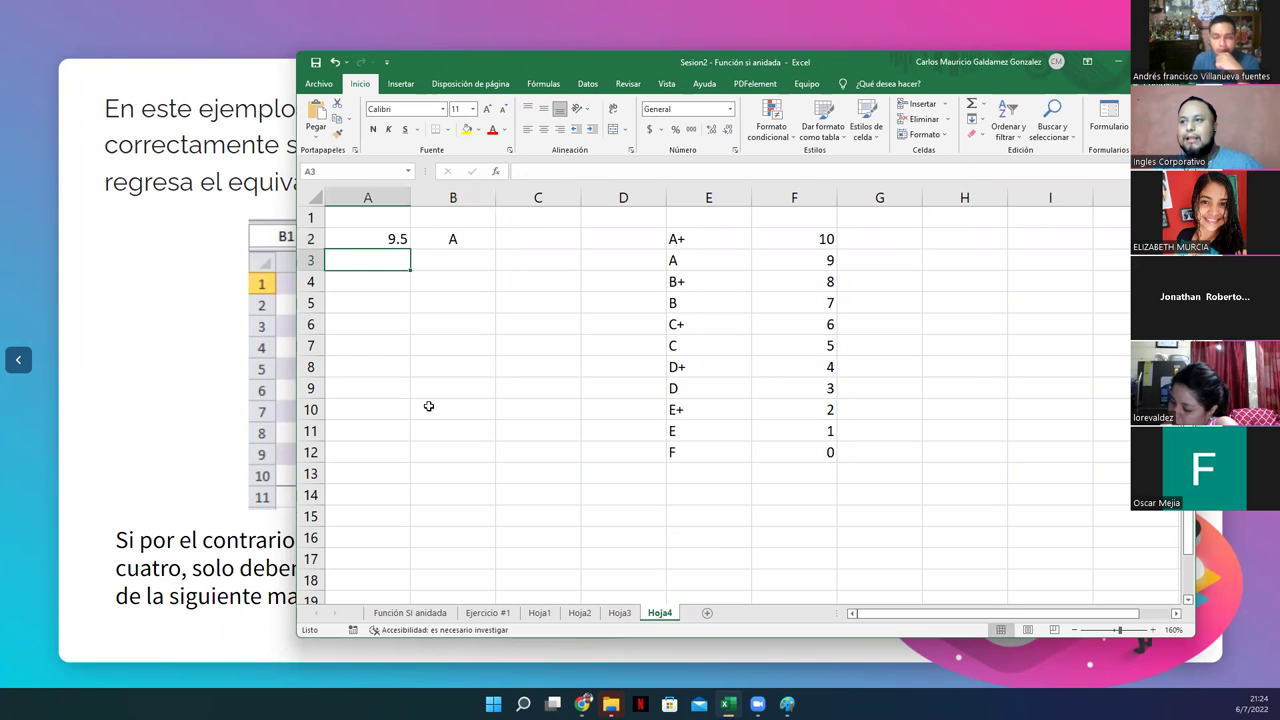
pyautogui.write('6.7')
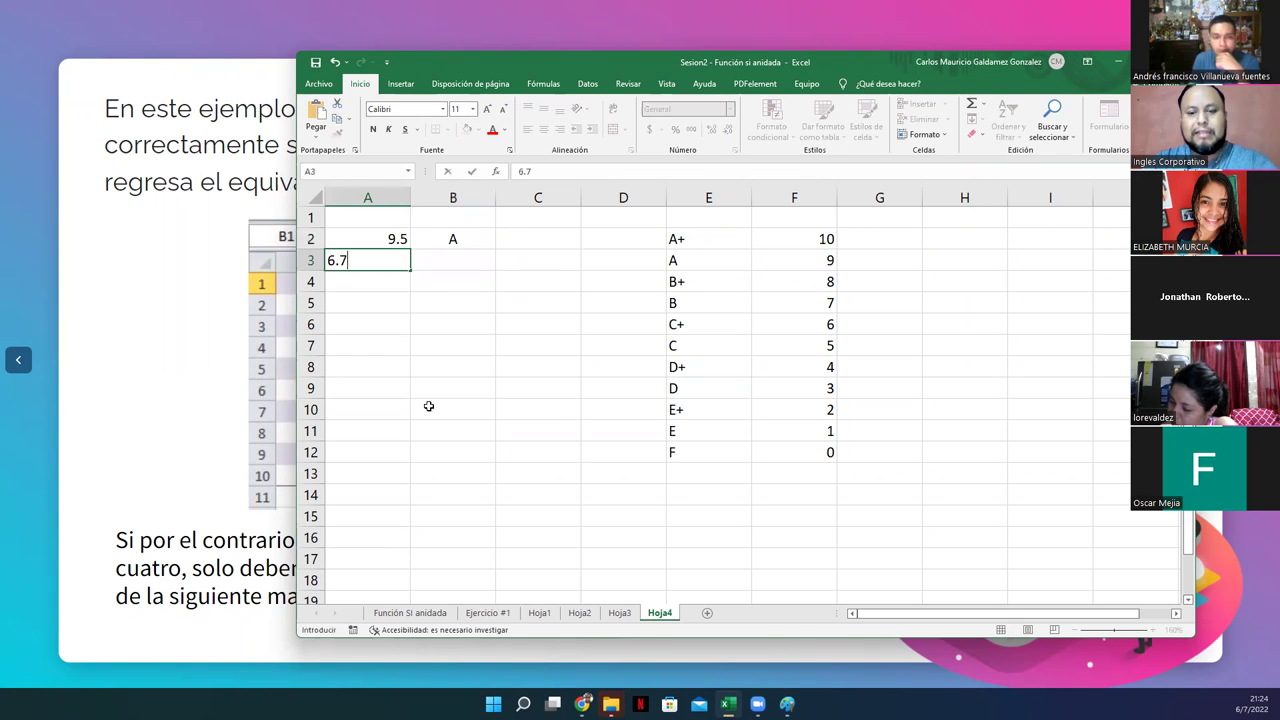
pyautogui.press('Return')
pyautogui.write('8.4')
pyautogui.press('Return')
pyautogui.write('5.0')
pyautogui.press('Return')
pyautogui.write('4.0')
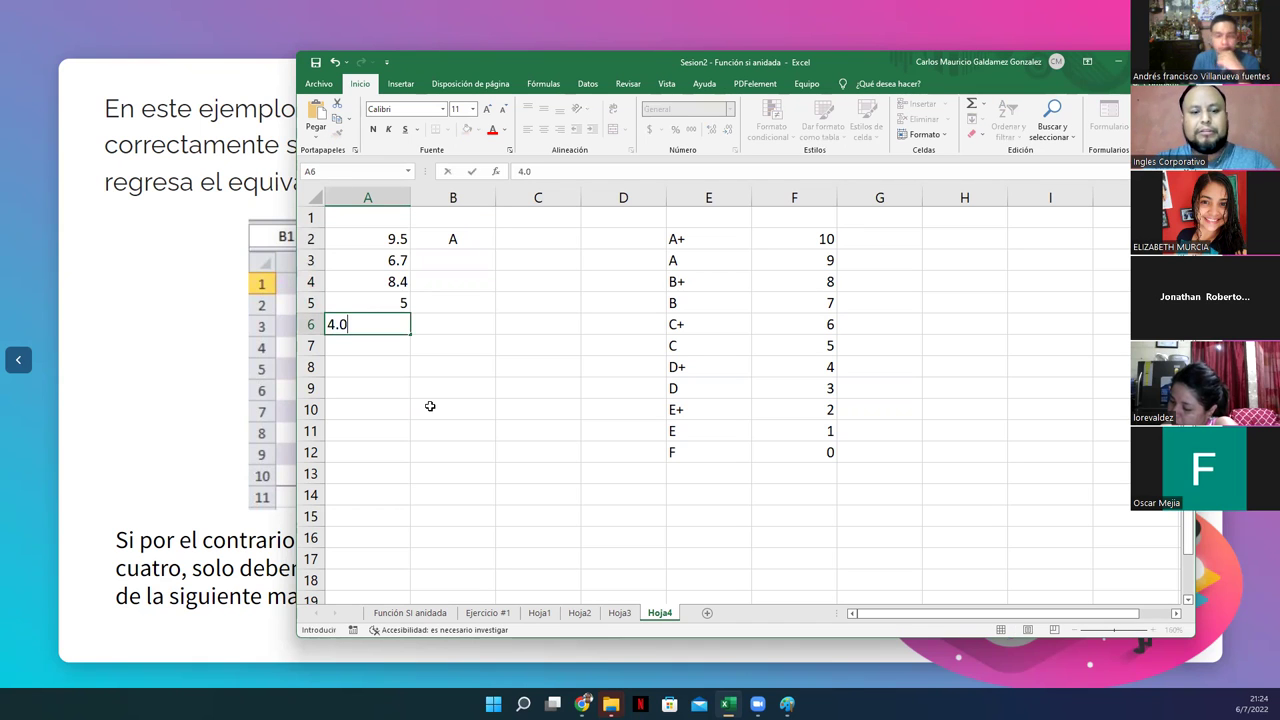
pyautogui.press('Return')
pyautogui.write('0')
pyautogui.press('Return')
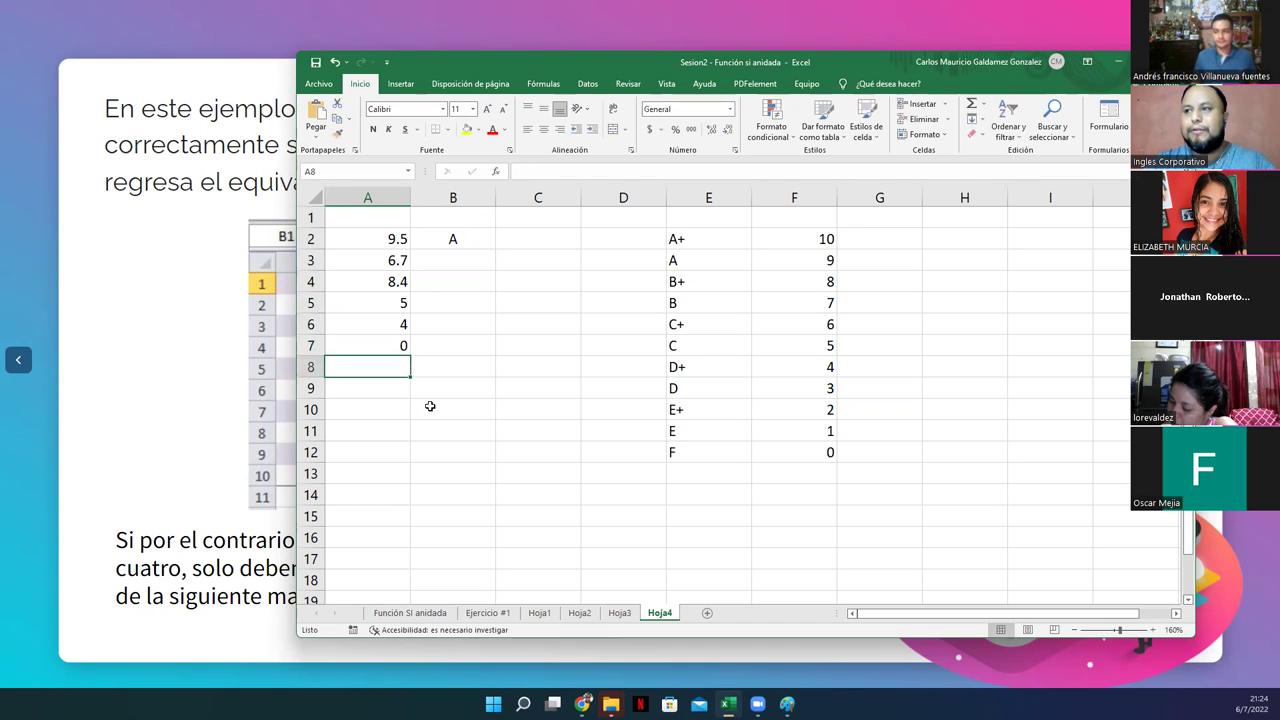
pyautogui.write('6.9')
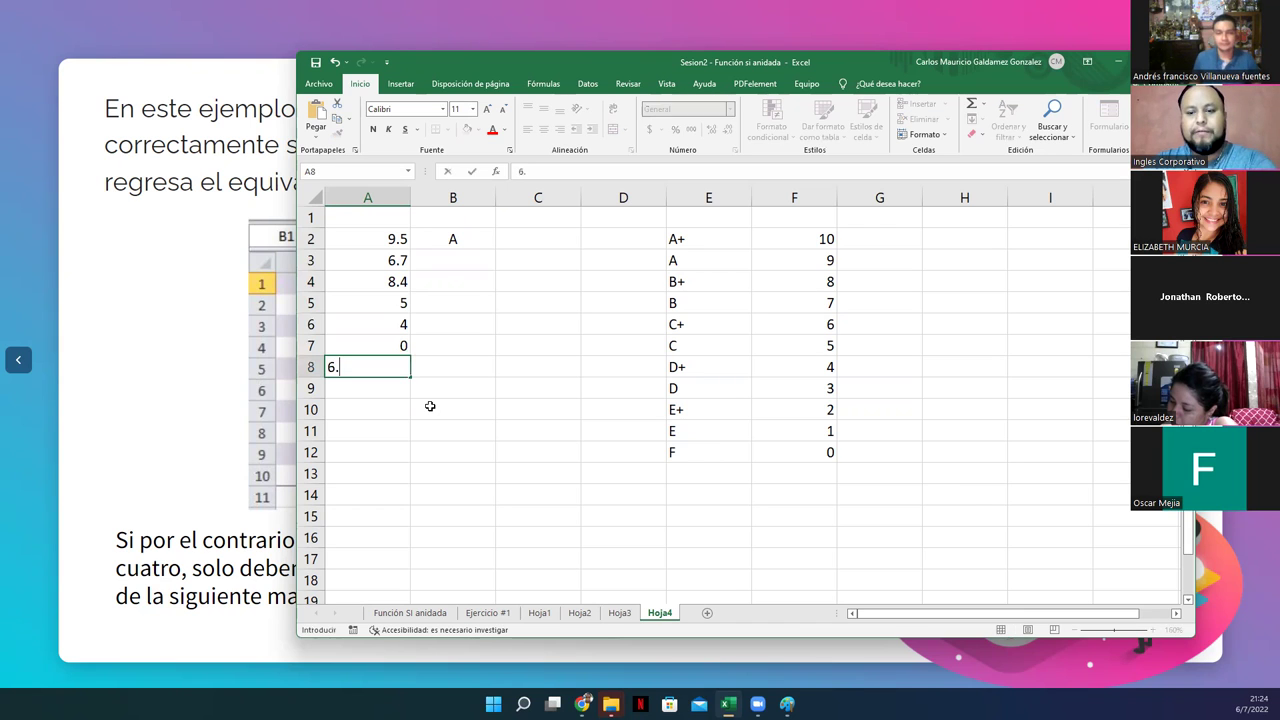
pyautogui.press('Return')
pyautogui.write('9')
pyautogui.write('-4')
pyautogui.press('Return')
pyautogui.press('Up')
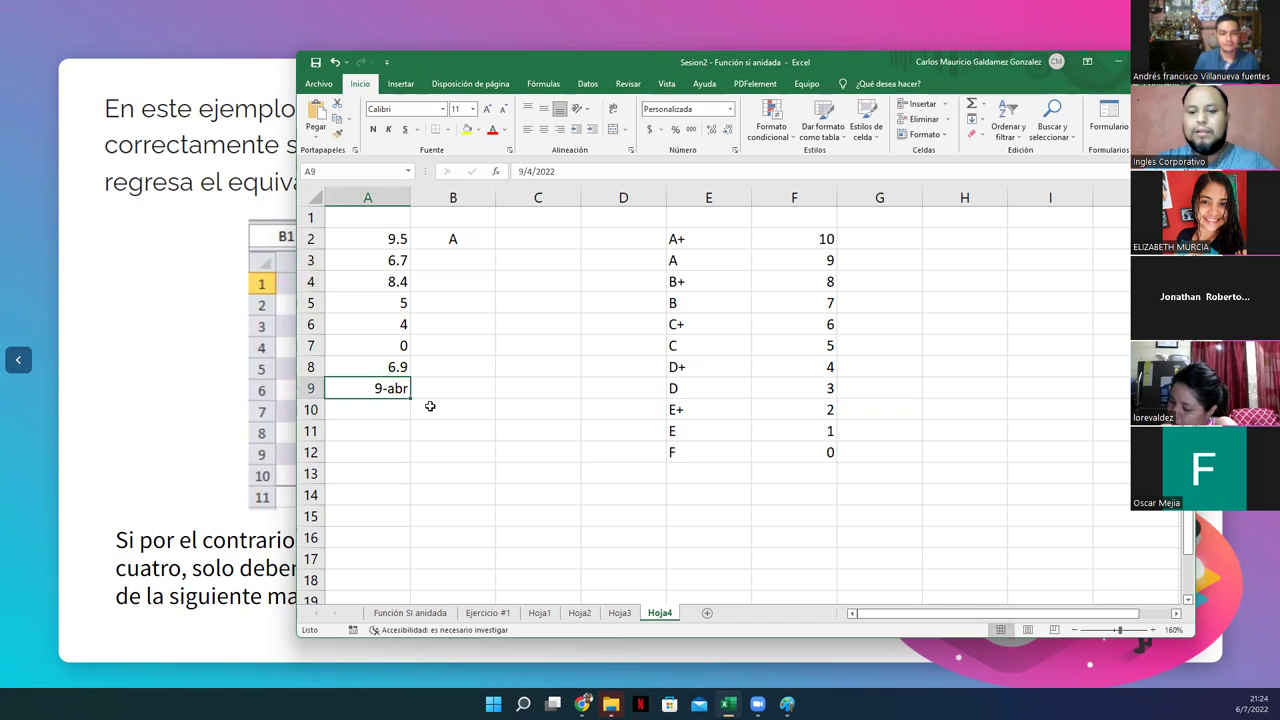
# Enter the score 9.5 in cell A9.
pyautogui.write('9.5')
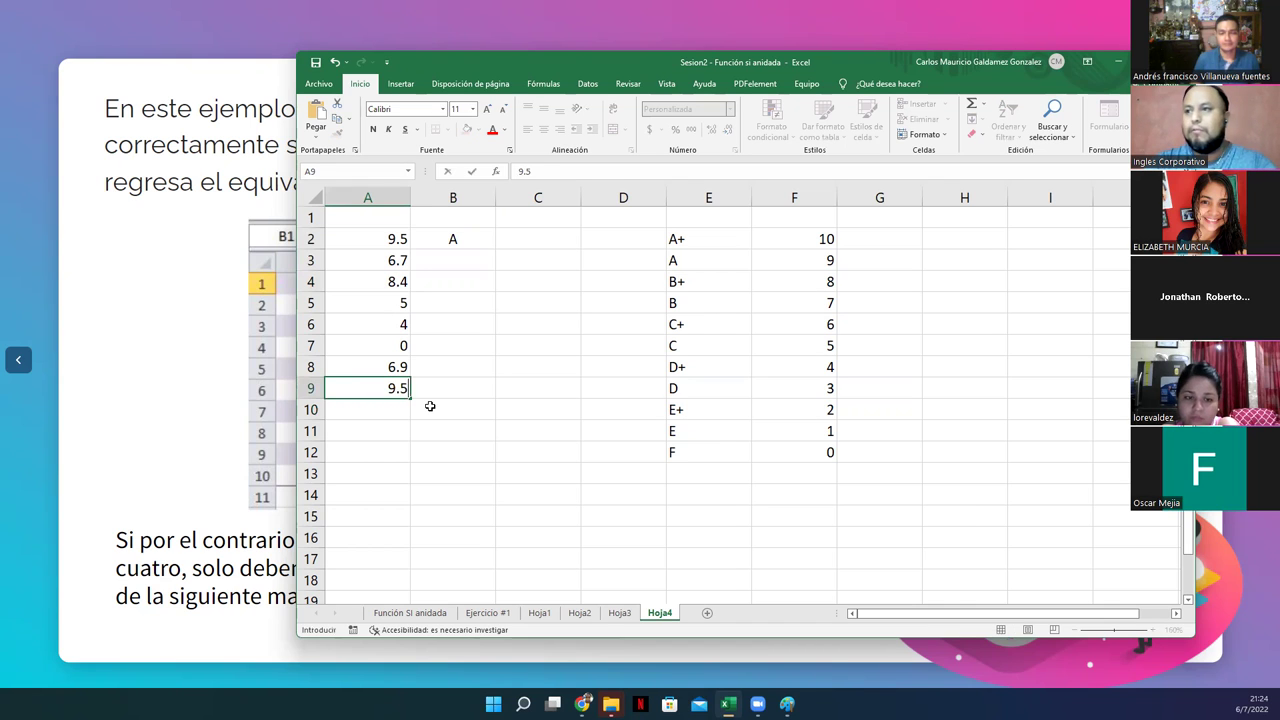
pyautogui.press('Return')
pyautogui.press('Up')
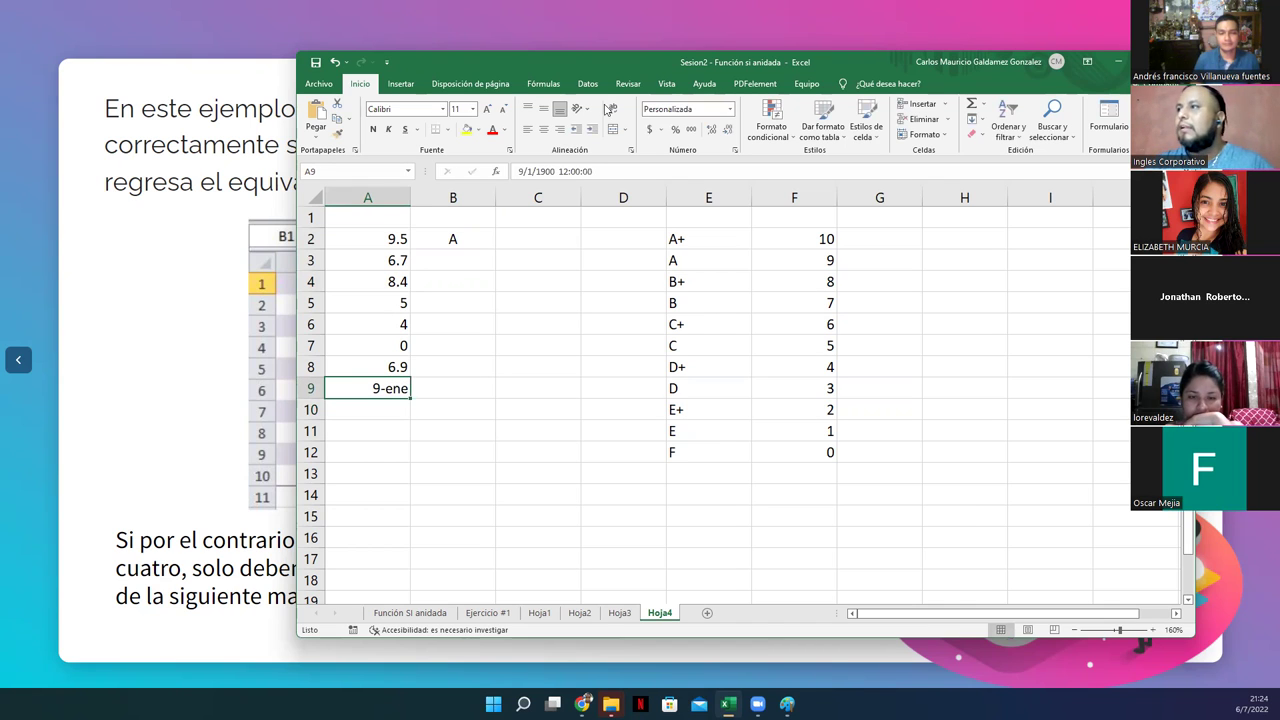
# Format the scores in A2:A9 with the Número format and one decimal place.
pyautogui.click(730, 109)
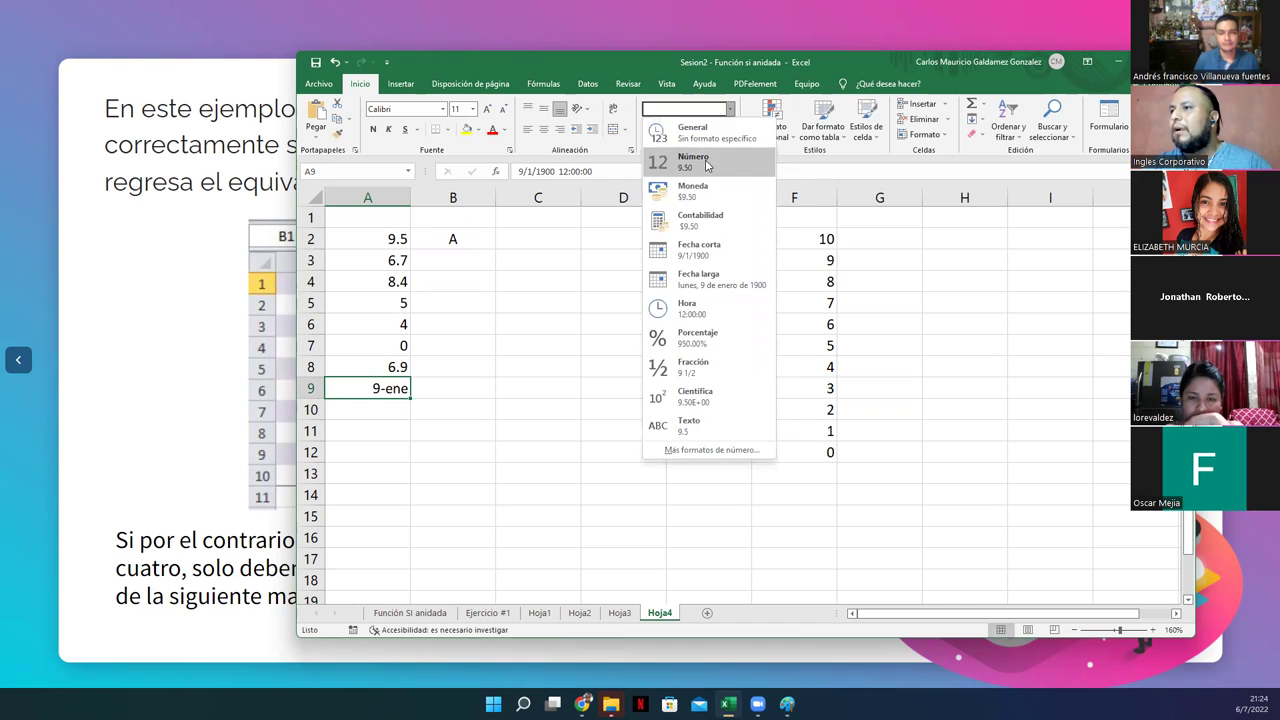
pyautogui.click(690, 163)
pyautogui.moveTo(374, 237); pyautogui.dragTo(380, 386)
pyautogui.click(730, 109)
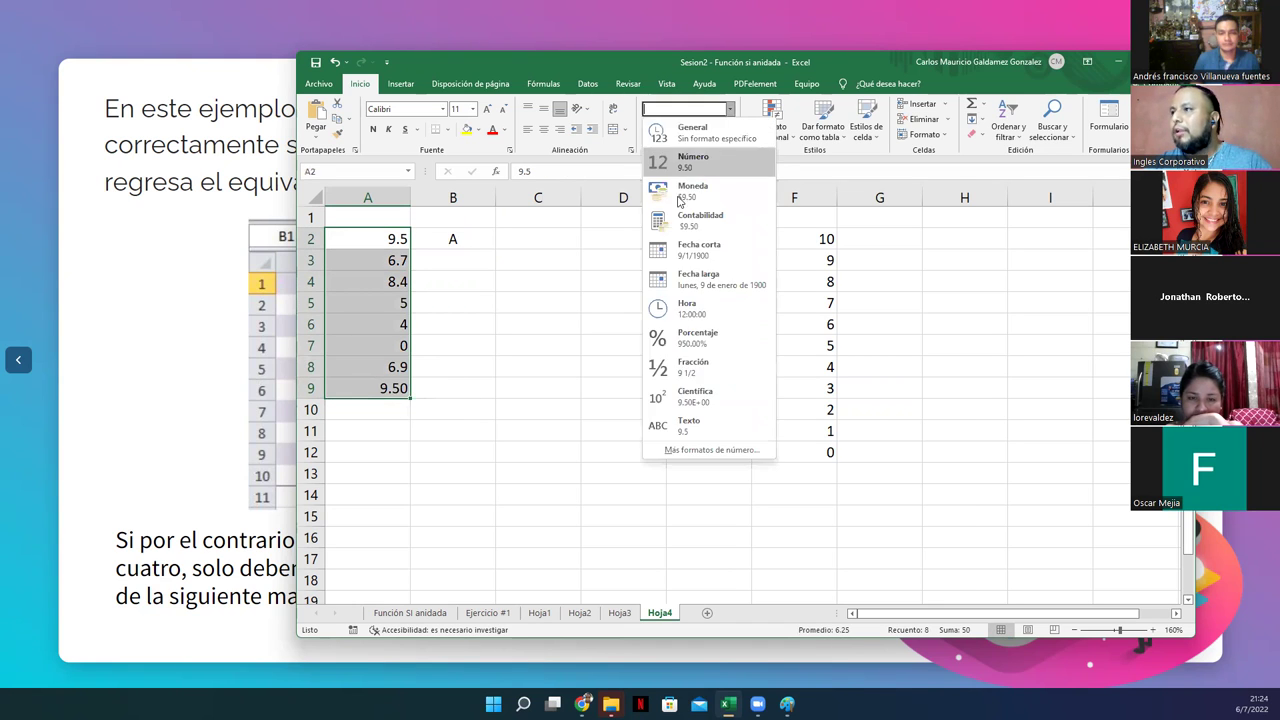
pyautogui.click(685, 165)
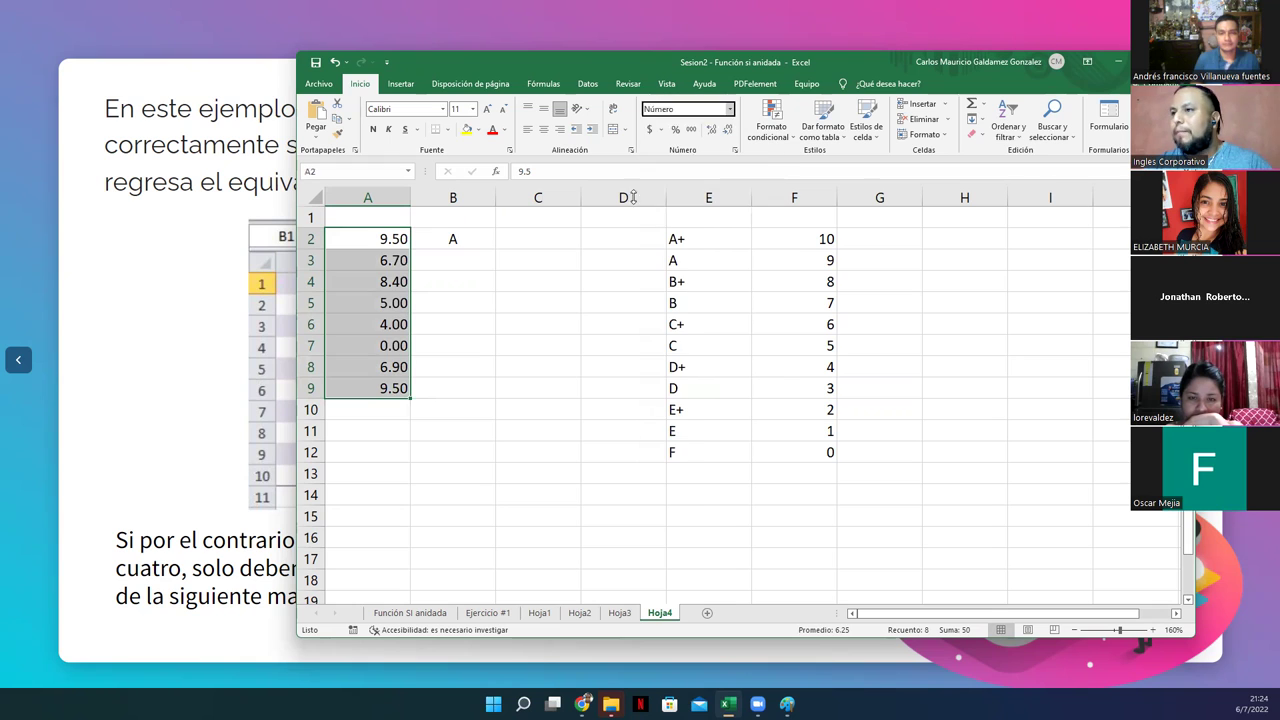
pyautogui.click(729, 131)
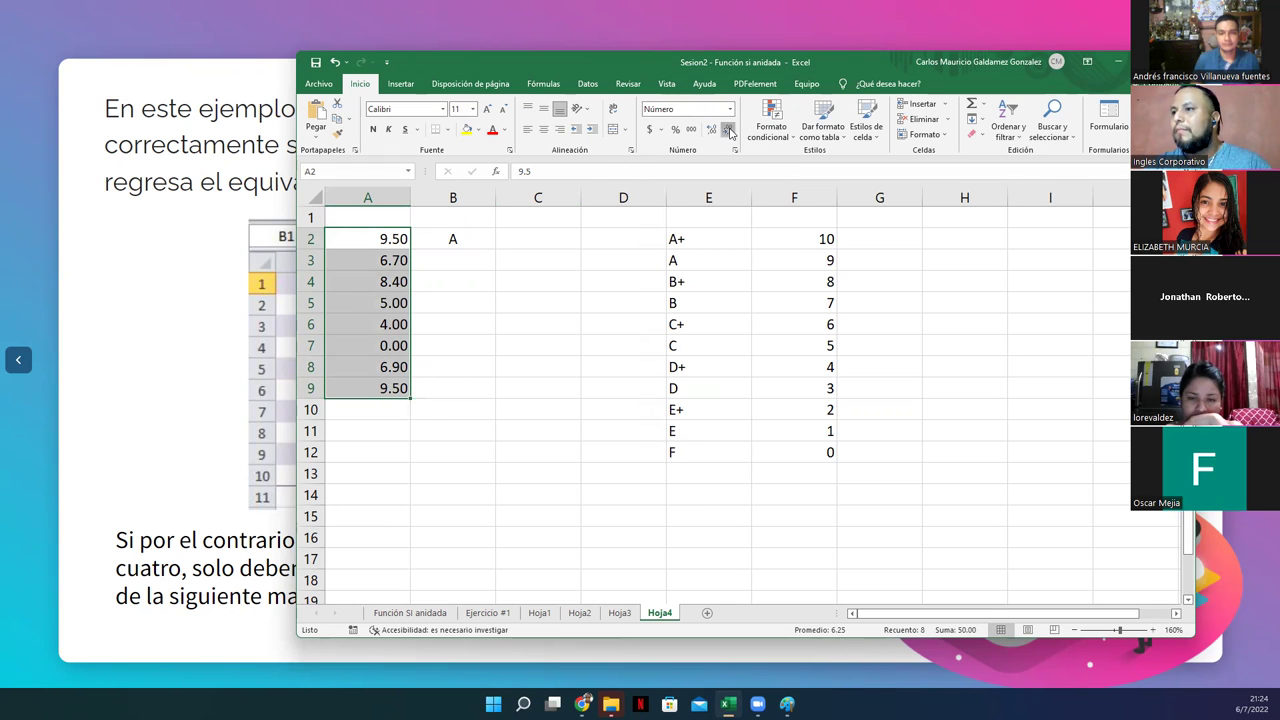
# Enter two more test scores, 10 in cell A10 and 7.2 in cell A11.
pyautogui.click(396, 409)
pyautogui.write('10')
pyautogui.press('Return')
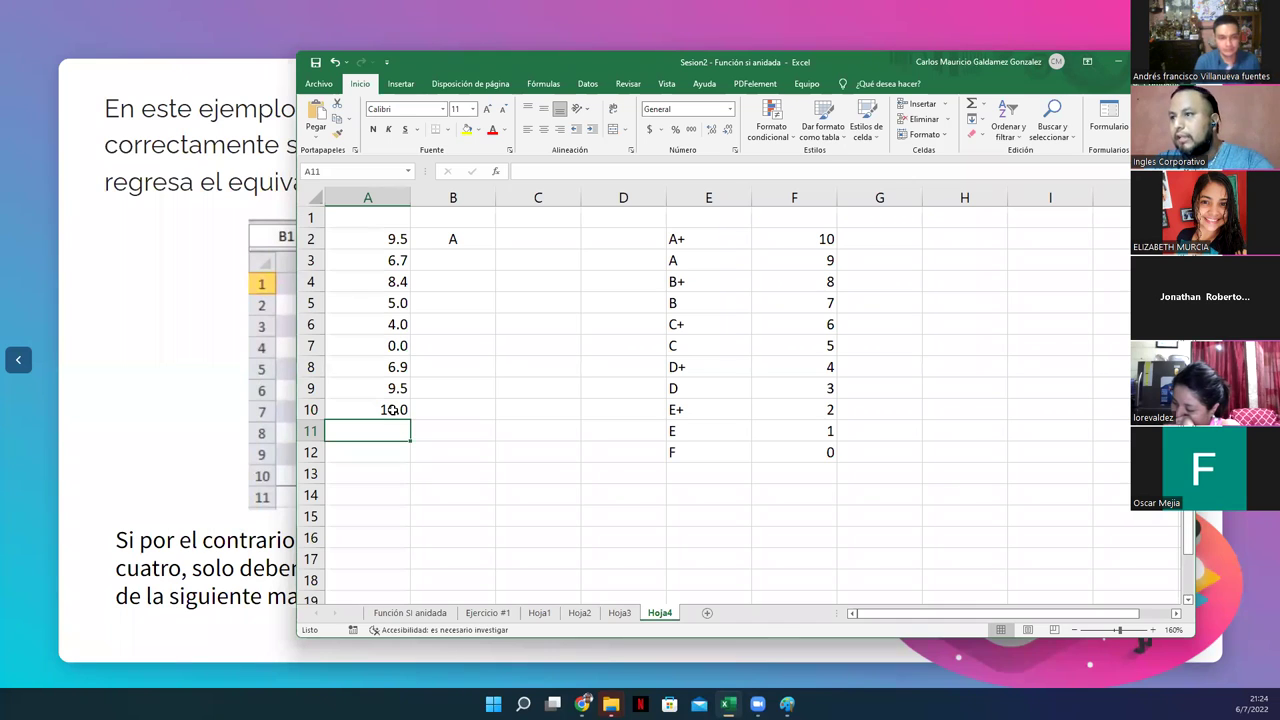
pyautogui.write('7.2')
pyautogui.press('Return')
# Fill the nested SI formula from B2 down to B11 so every score gets a letter grade.
pyautogui.click(451, 243)
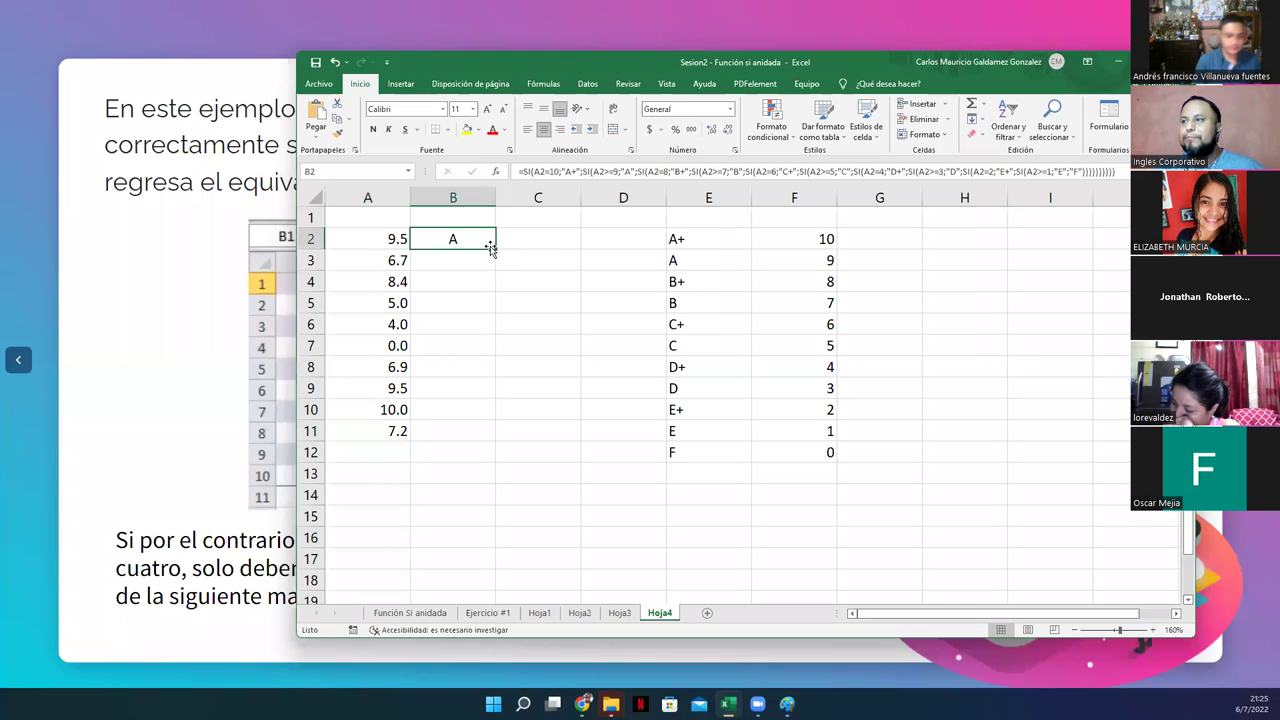
pyautogui.moveTo(496, 249); pyautogui.dragTo(455, 445)
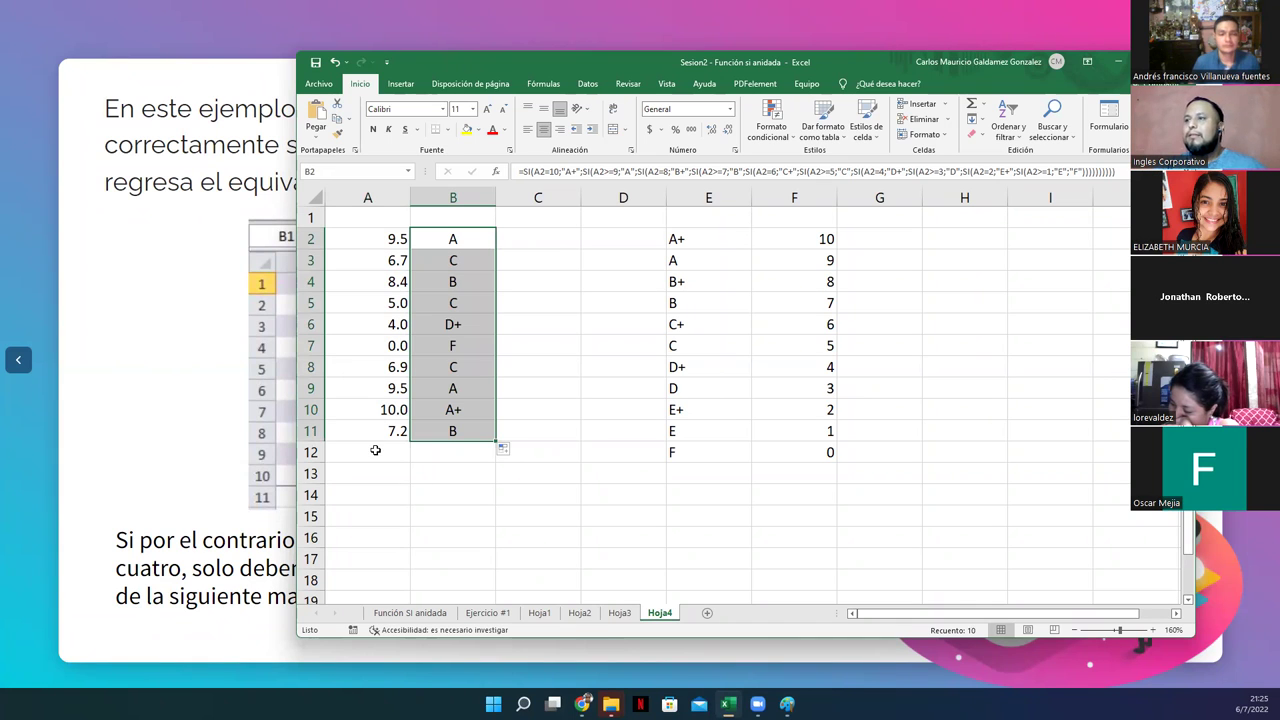
pyautogui.click(448, 347)
pyautogui.click(451, 240)
pyautogui.moveTo(449, 430); pyautogui.dragTo(450, 432)
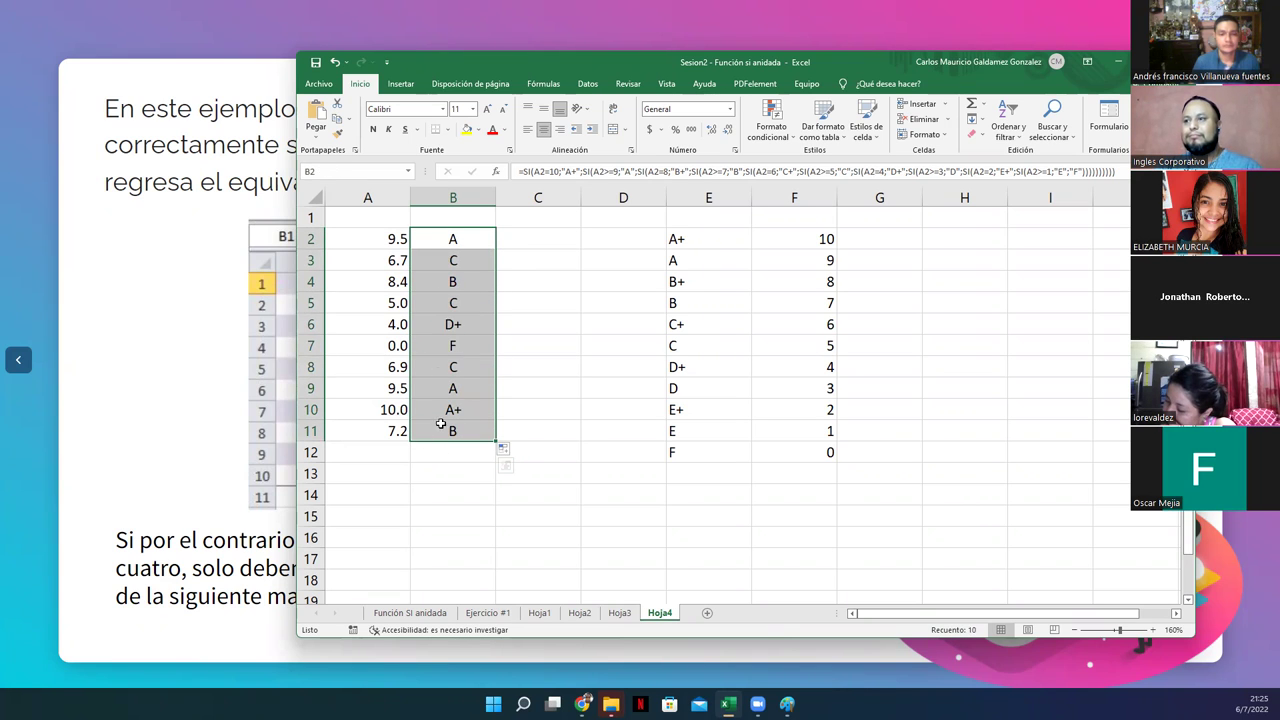
# Examine the full nested SI formula in cell B2 without changing it.
pyautogui.click(472, 238)
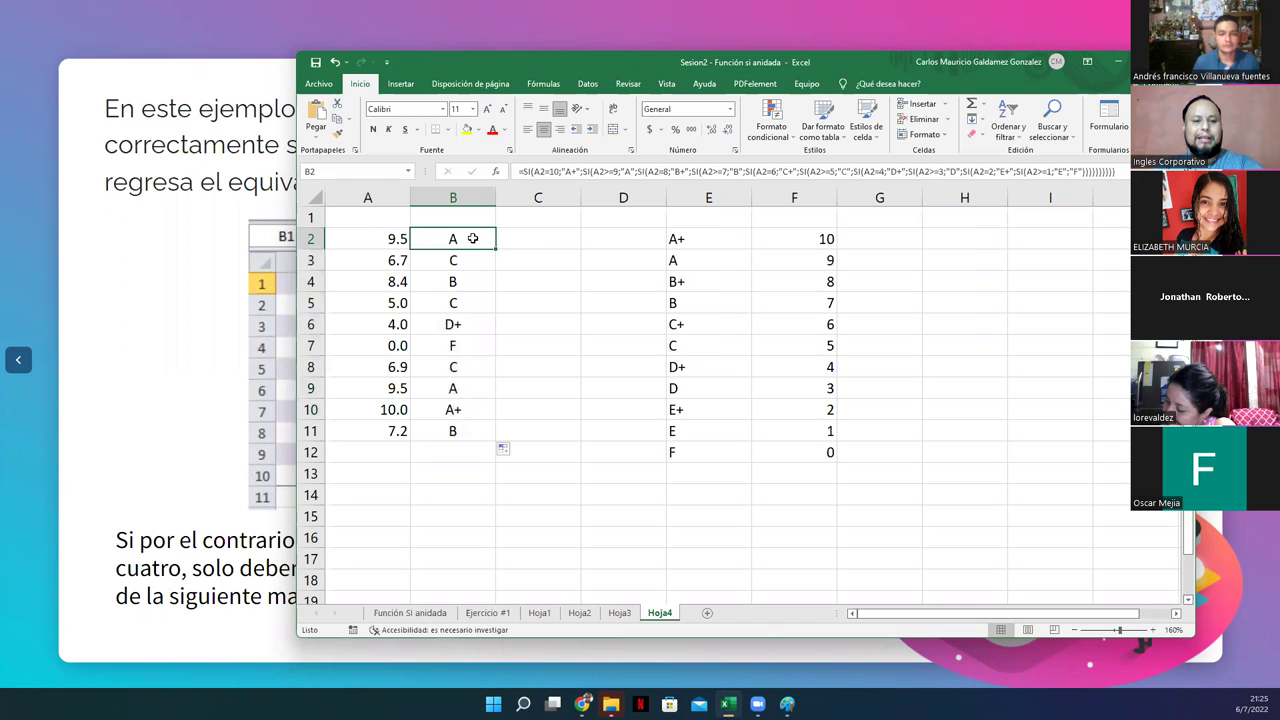
pyautogui.press('F2')
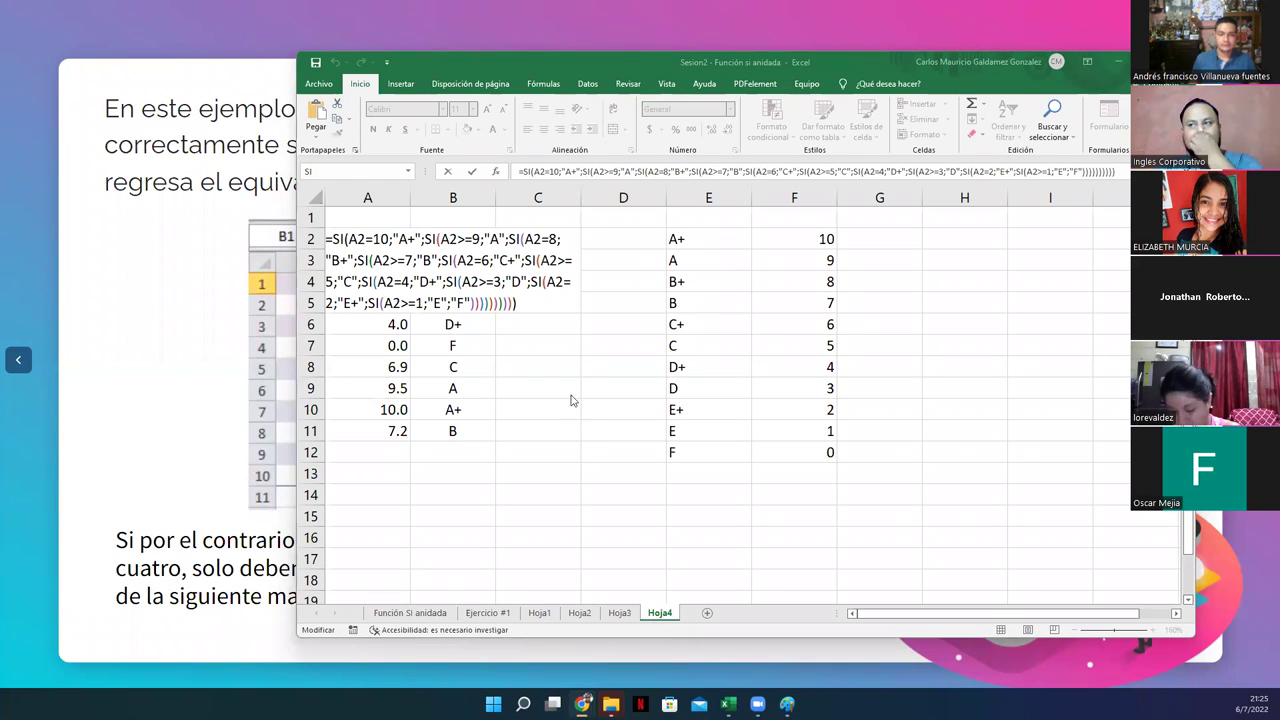
pyautogui.press('Return')
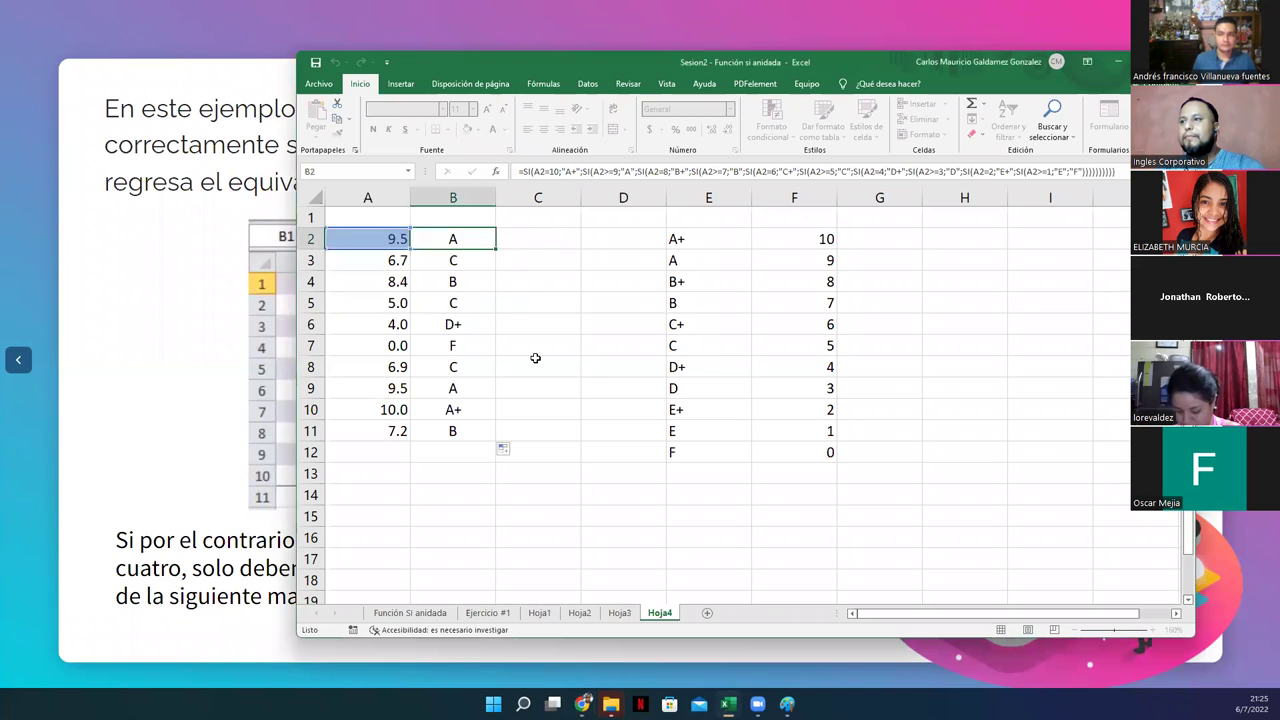
pyautogui.click(438, 236)
pyautogui.doubleClick(440, 239)
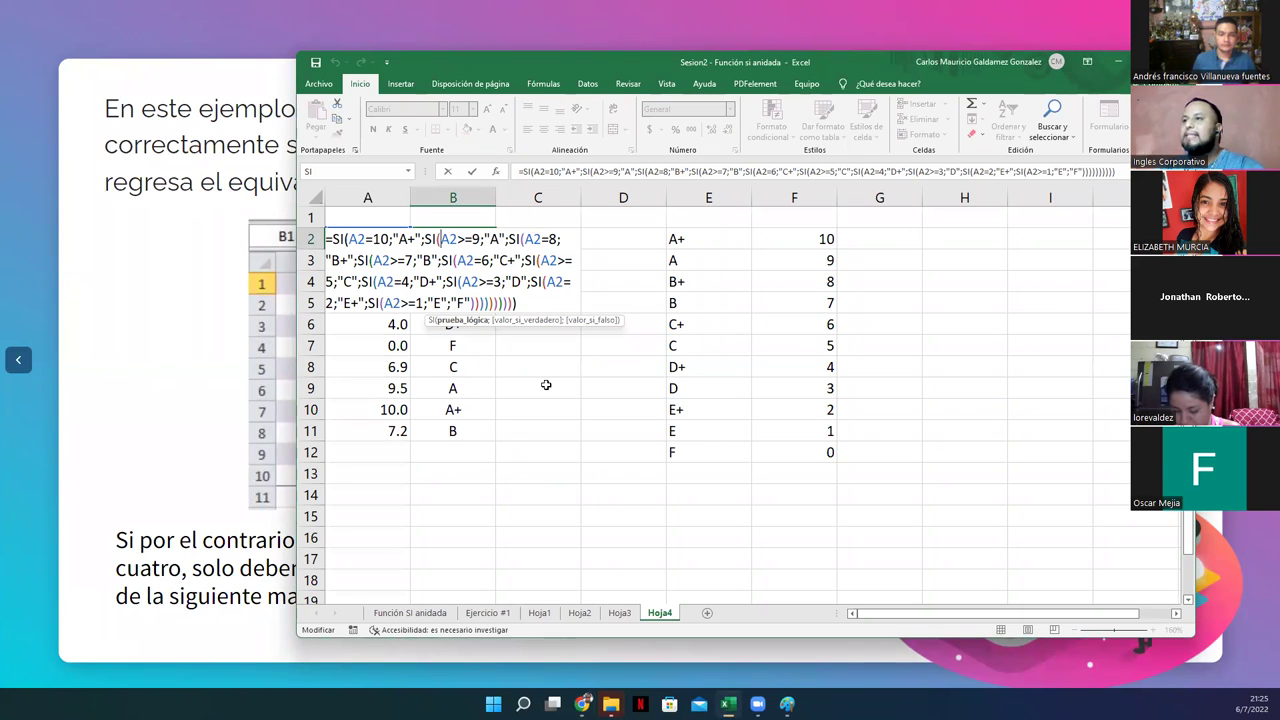
pyautogui.press('Escape')
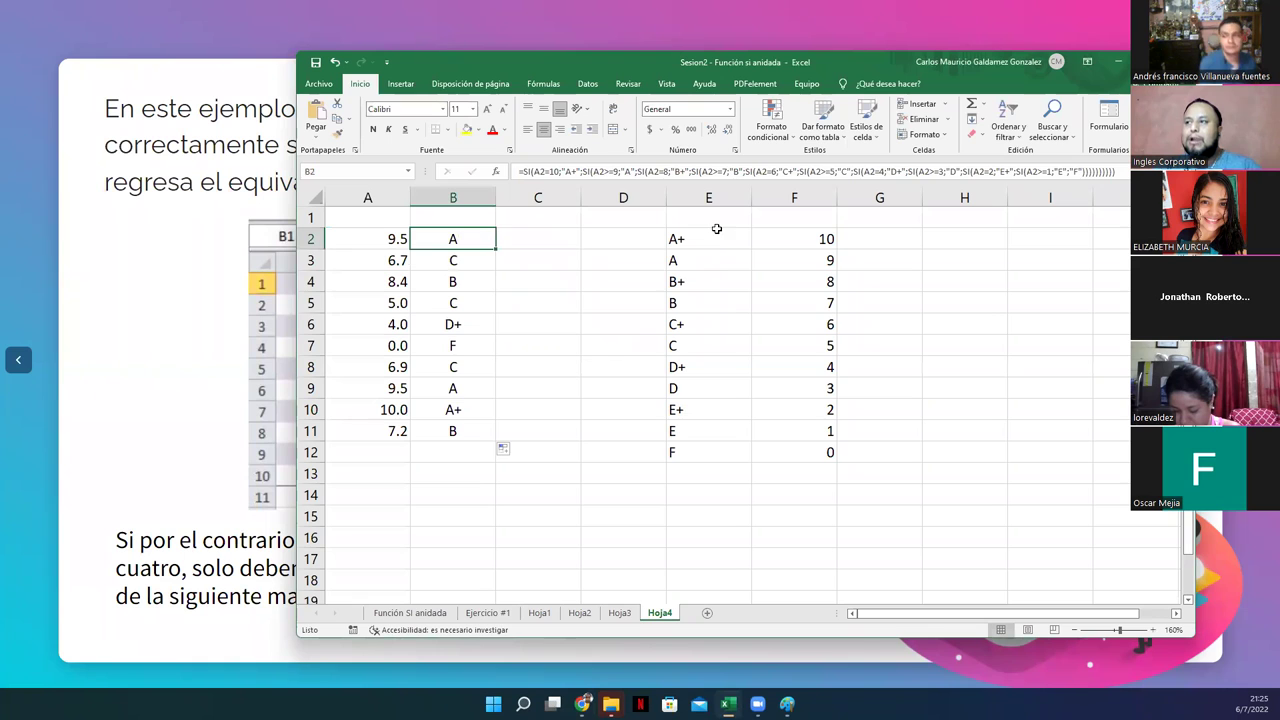
# Compare the letter and score equivalences in E2:F12 with the B2 formula and the grades in A2:B11.
pyautogui.moveTo(712, 238); pyautogui.dragTo(745, 305)
pyautogui.keyDown('shift'); pyautogui.click(797, 446); pyautogui.keyUp('shift')
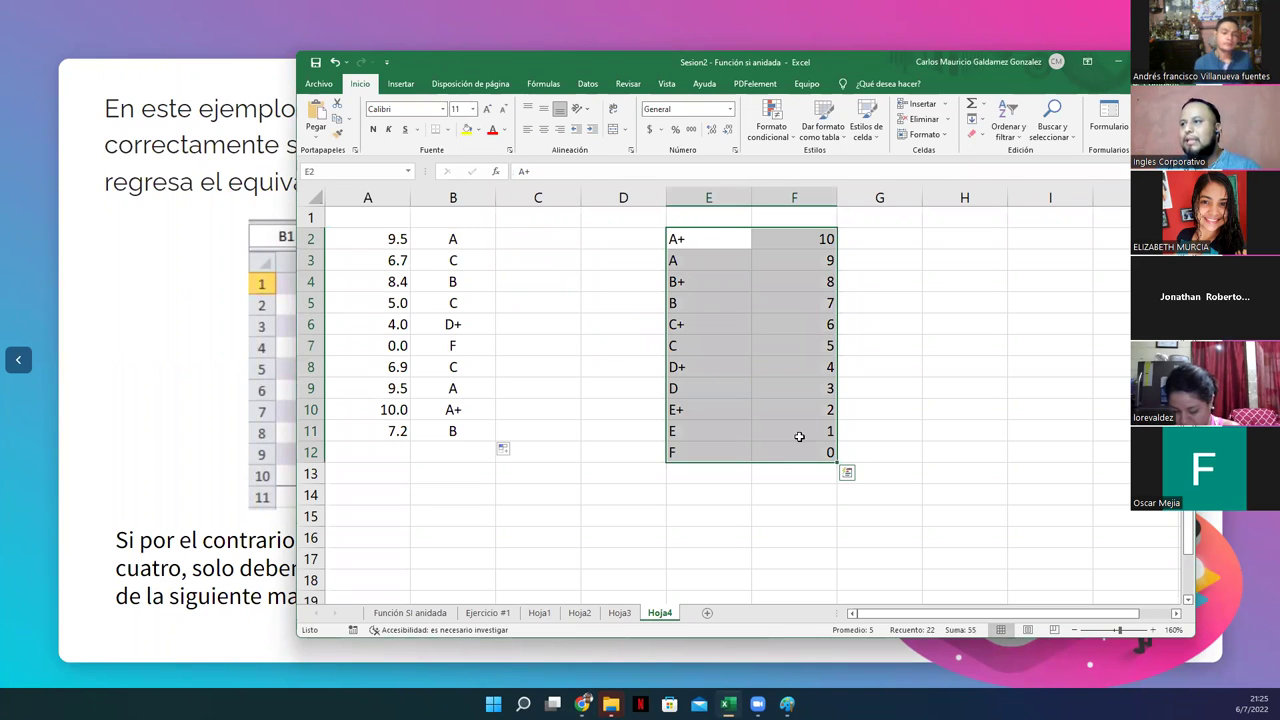
pyautogui.click(800, 434)
pyautogui.moveTo(787, 321); pyautogui.dragTo(797, 455)
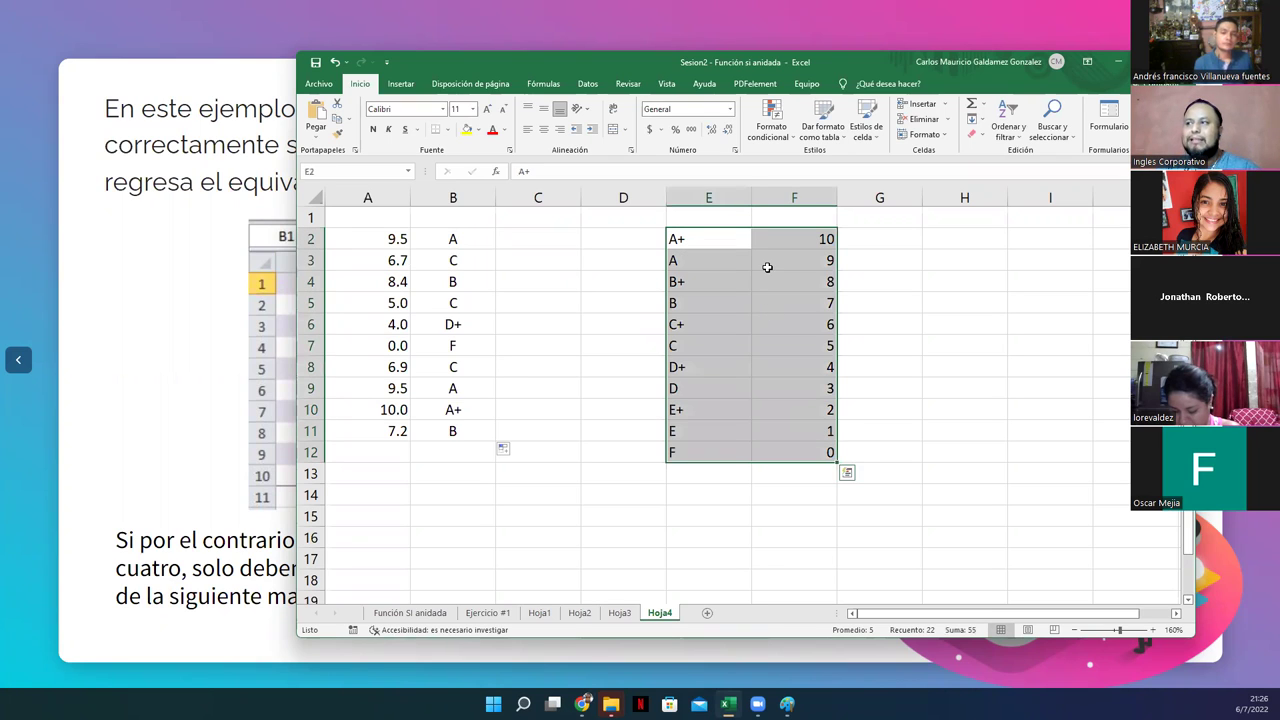
pyautogui.click(791, 450)
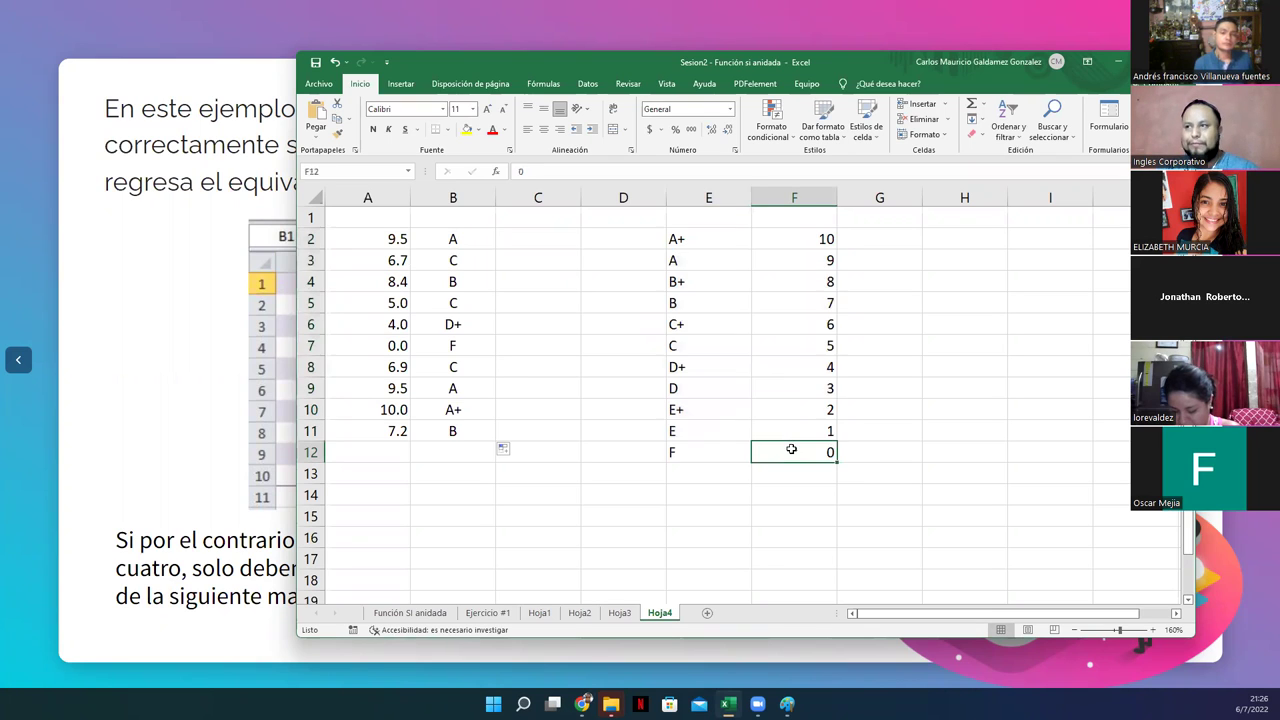
pyautogui.click(461, 234)
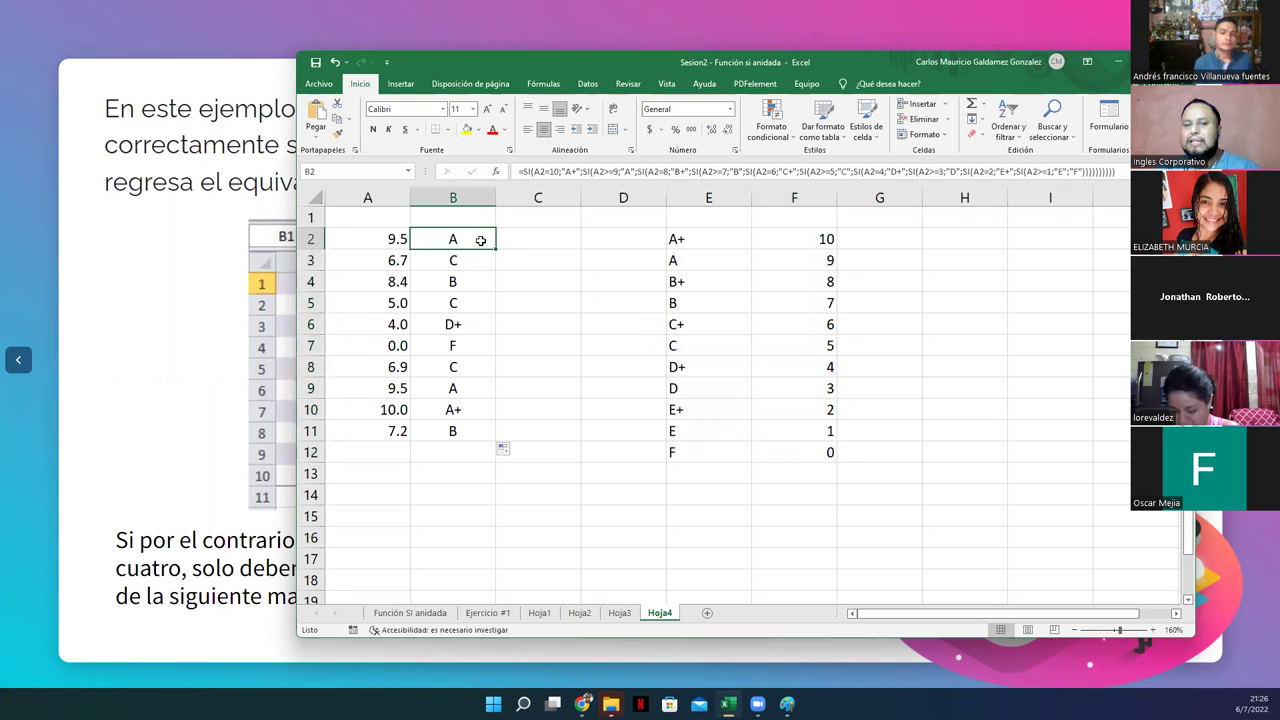
pyautogui.press('F2')
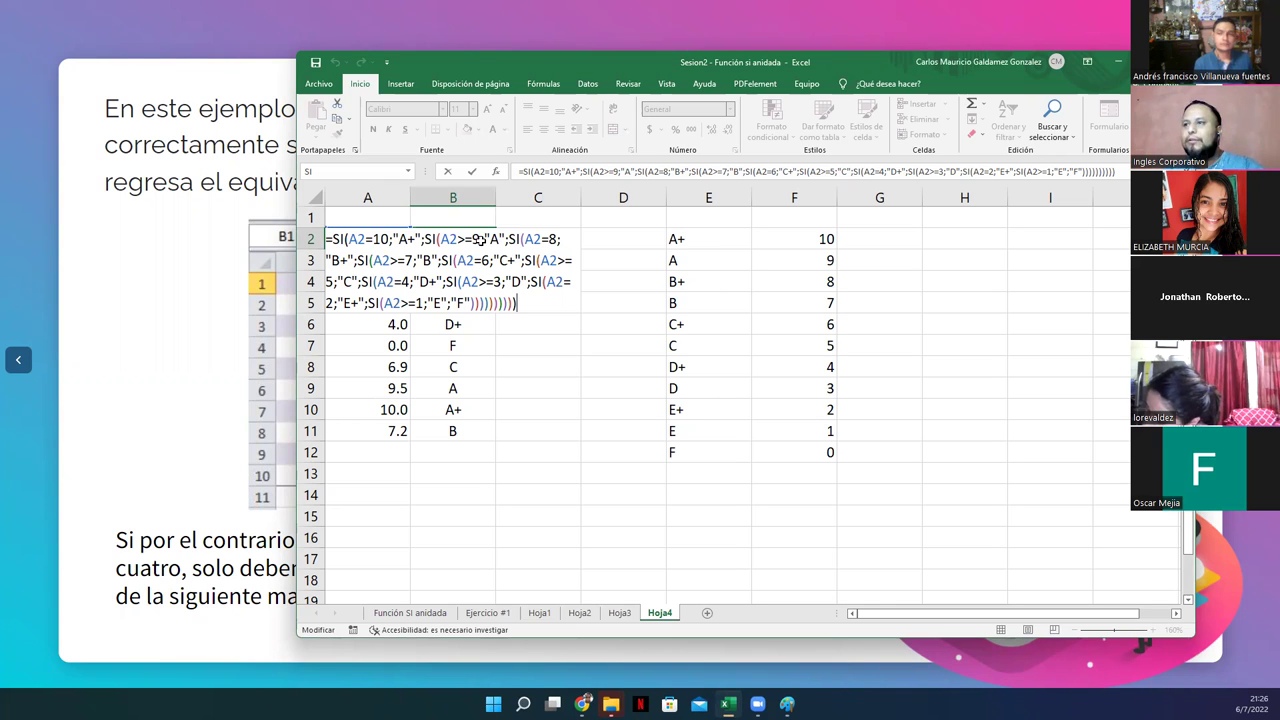
pyautogui.hotkey('ctrl', 'Return')
pyautogui.moveTo(360, 234); pyautogui.dragTo(439, 427)
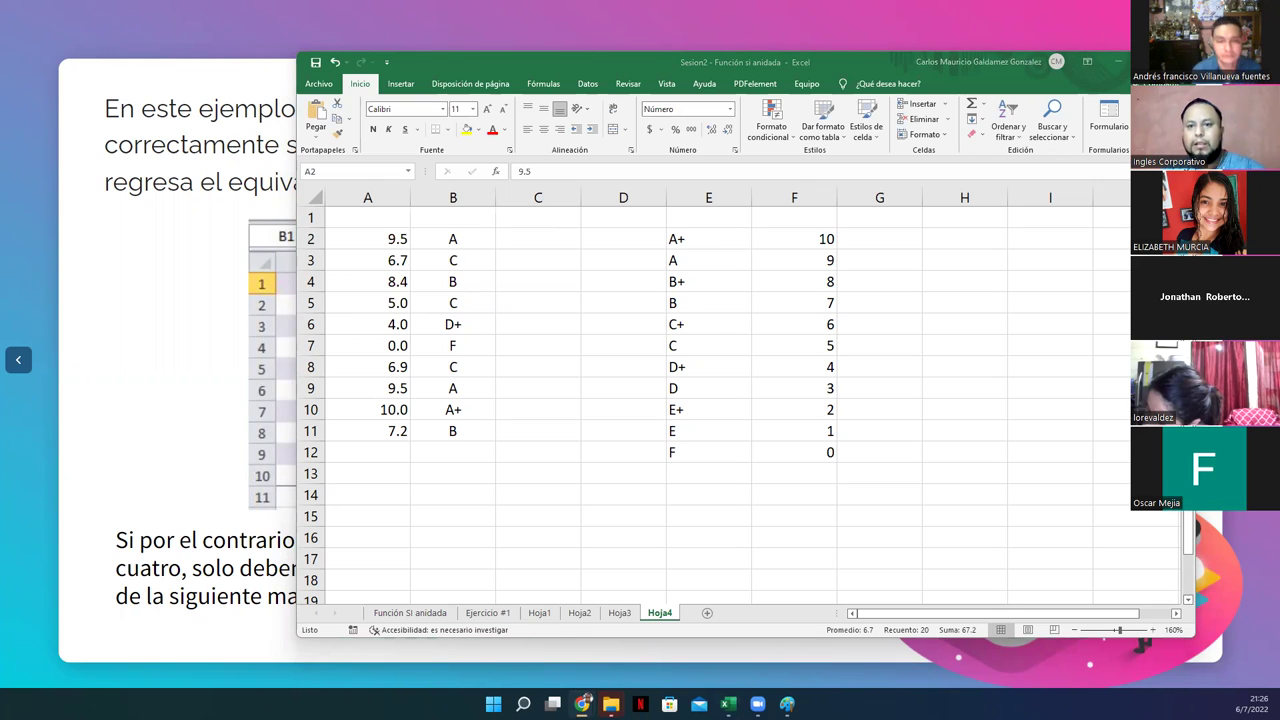
pyautogui.moveTo(723, 240); pyautogui.dragTo(794, 451)
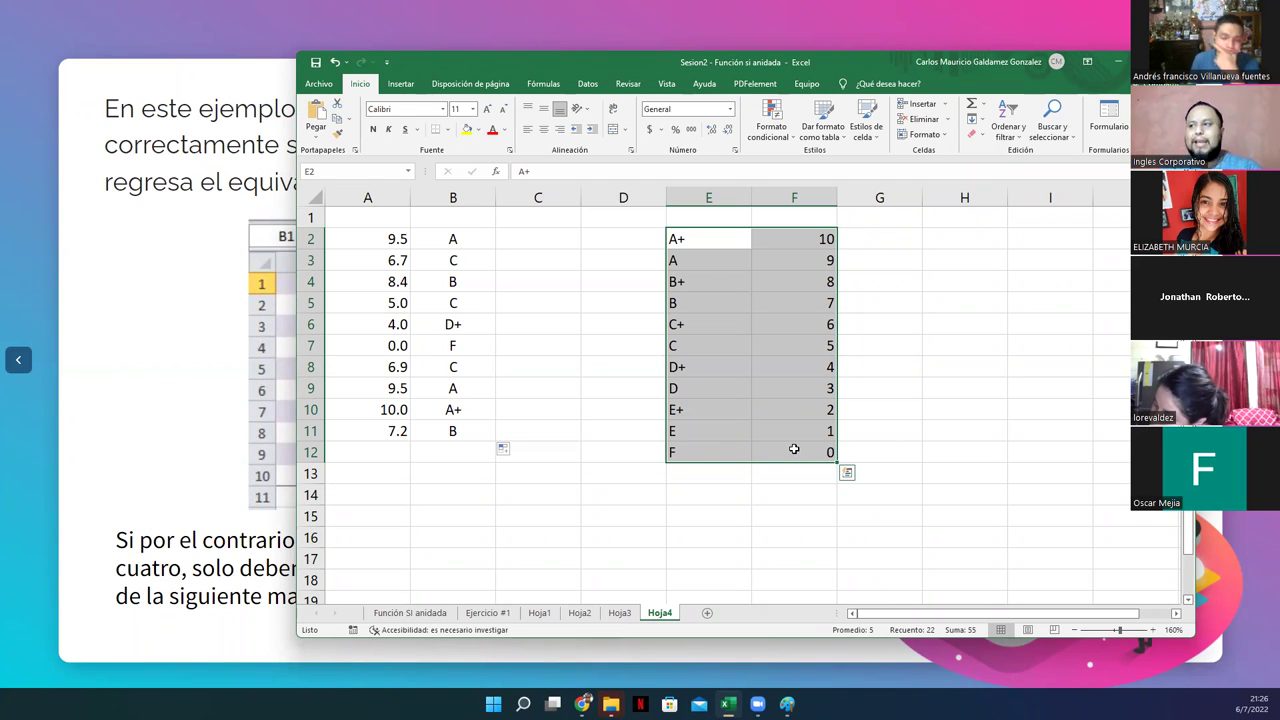
pyautogui.click(754, 452)
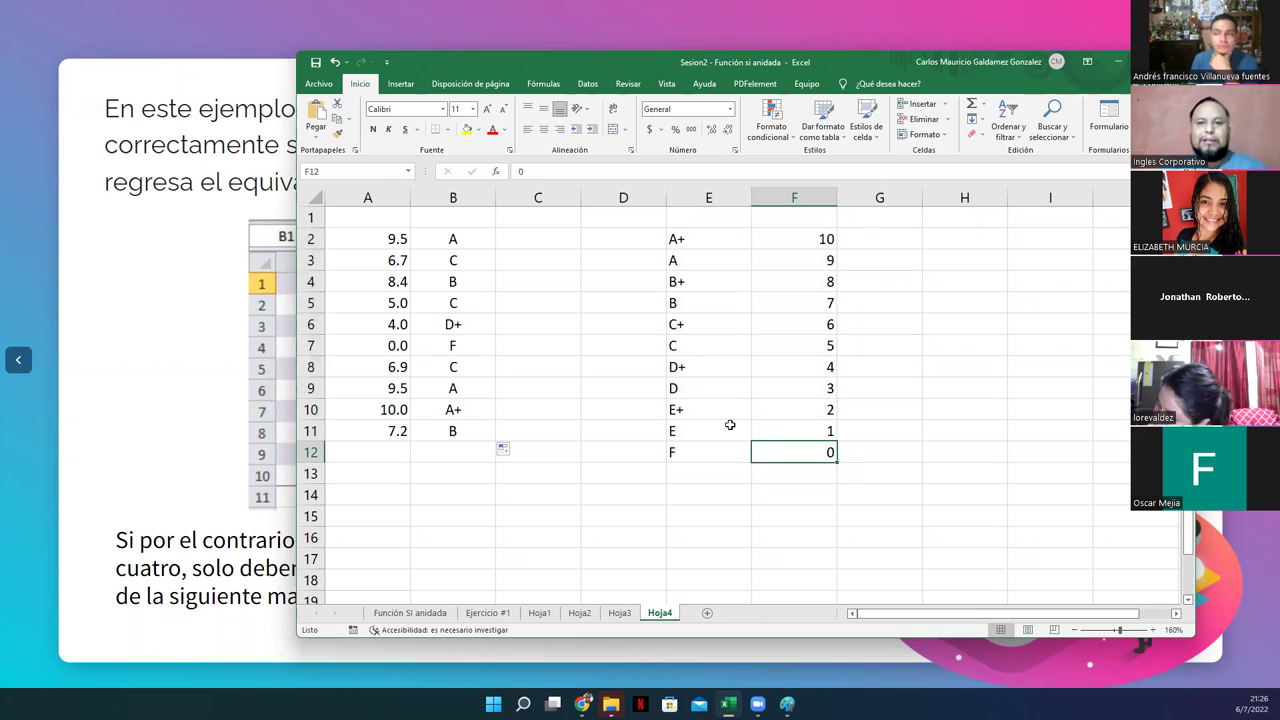
pyautogui.click(697, 305)
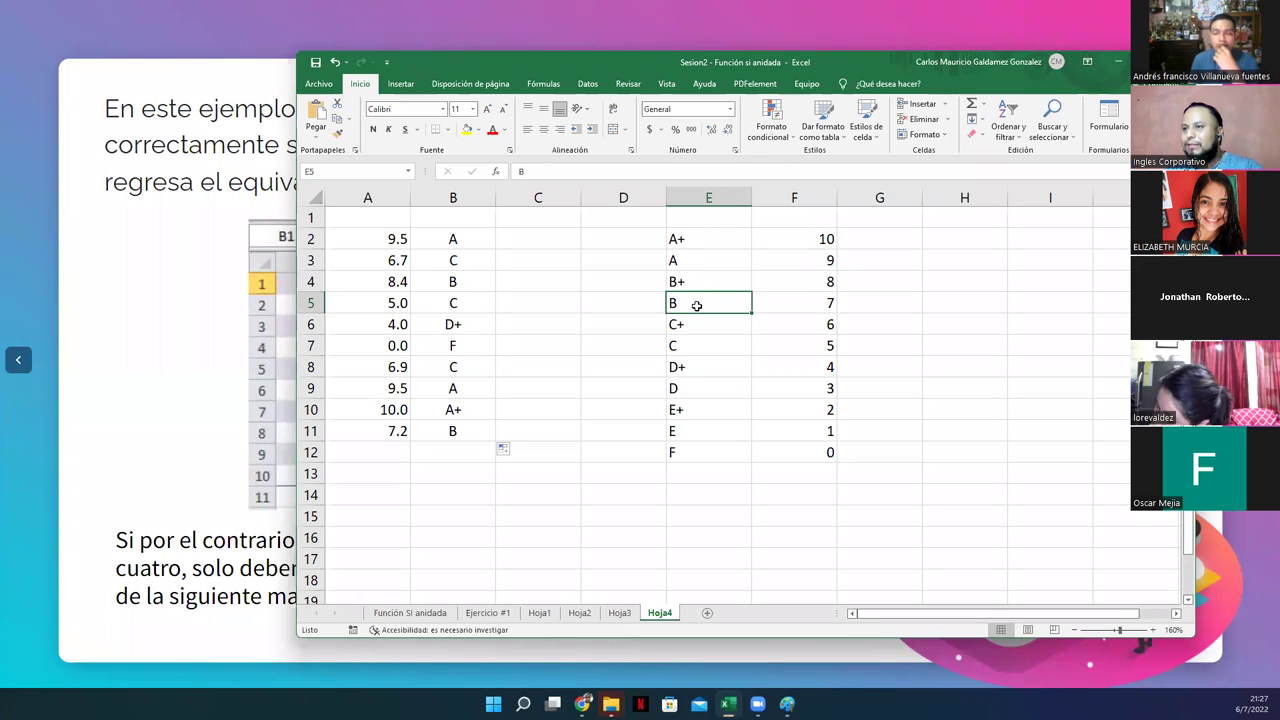
# Switch to the Genially presentation and compare the slides on nested SI formulas with three and four options.
pyautogui.click(222, 360)
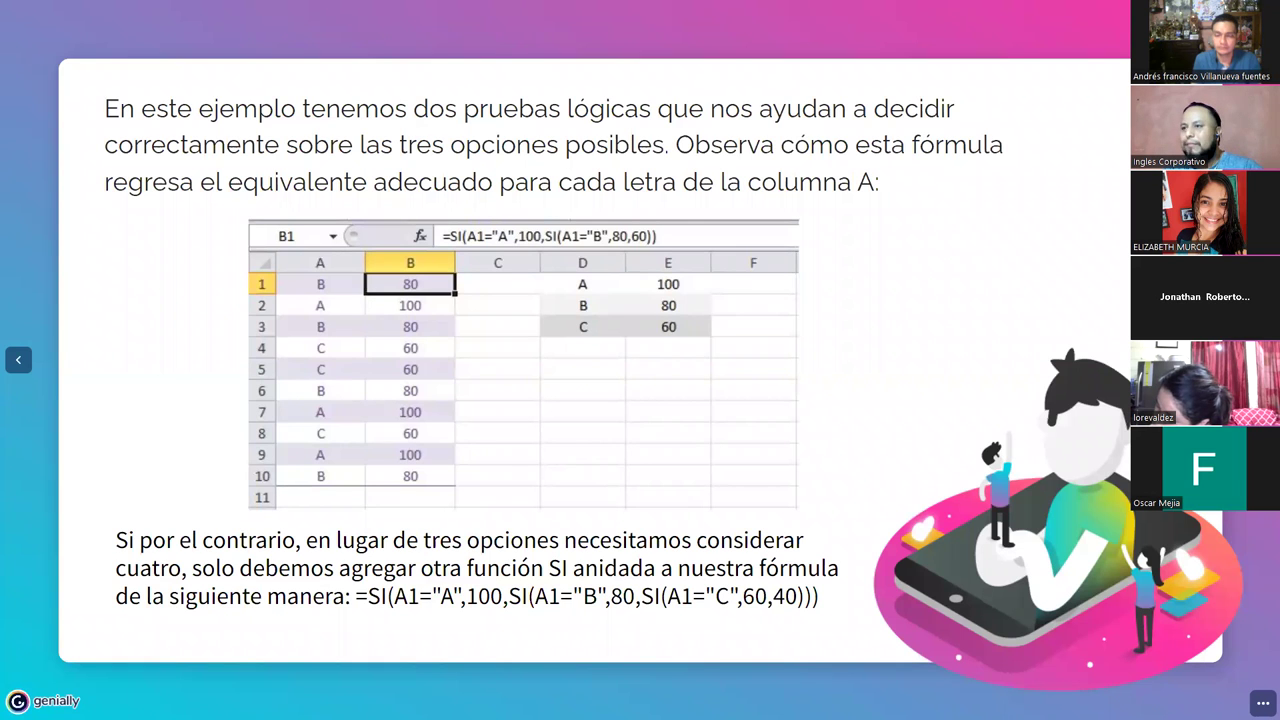
pyautogui.press('Right')
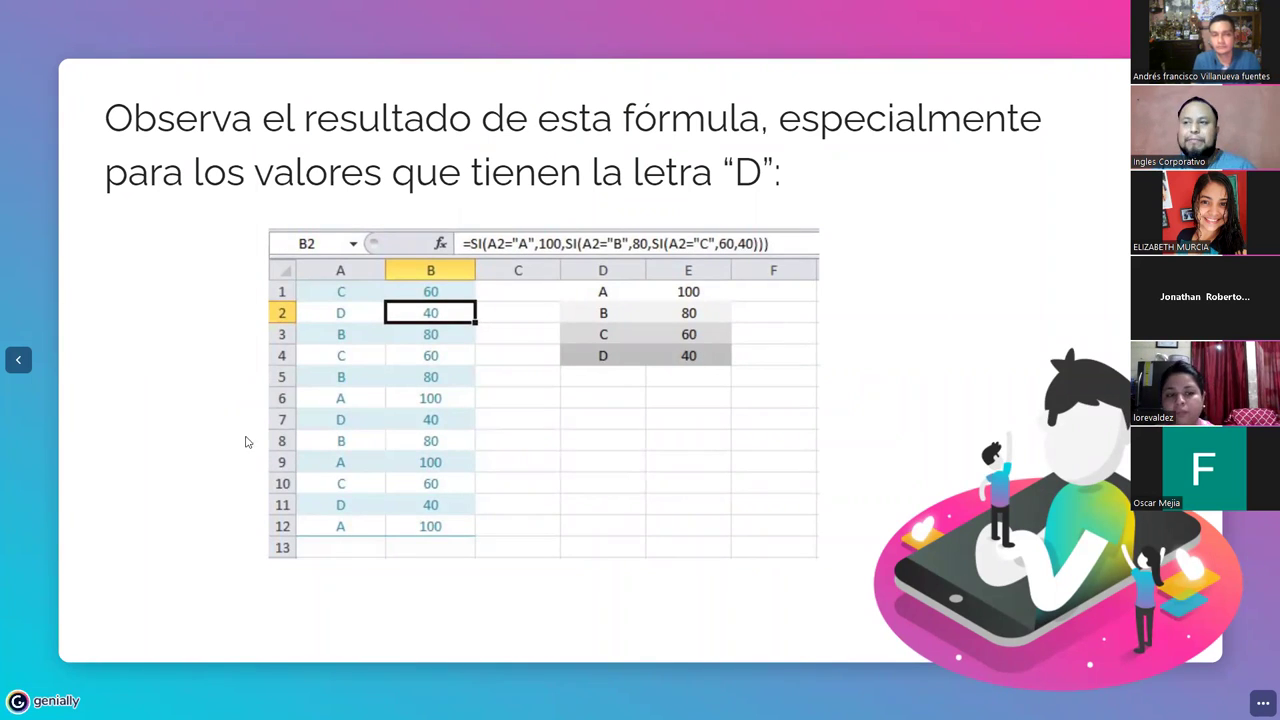
pyautogui.press('Left')
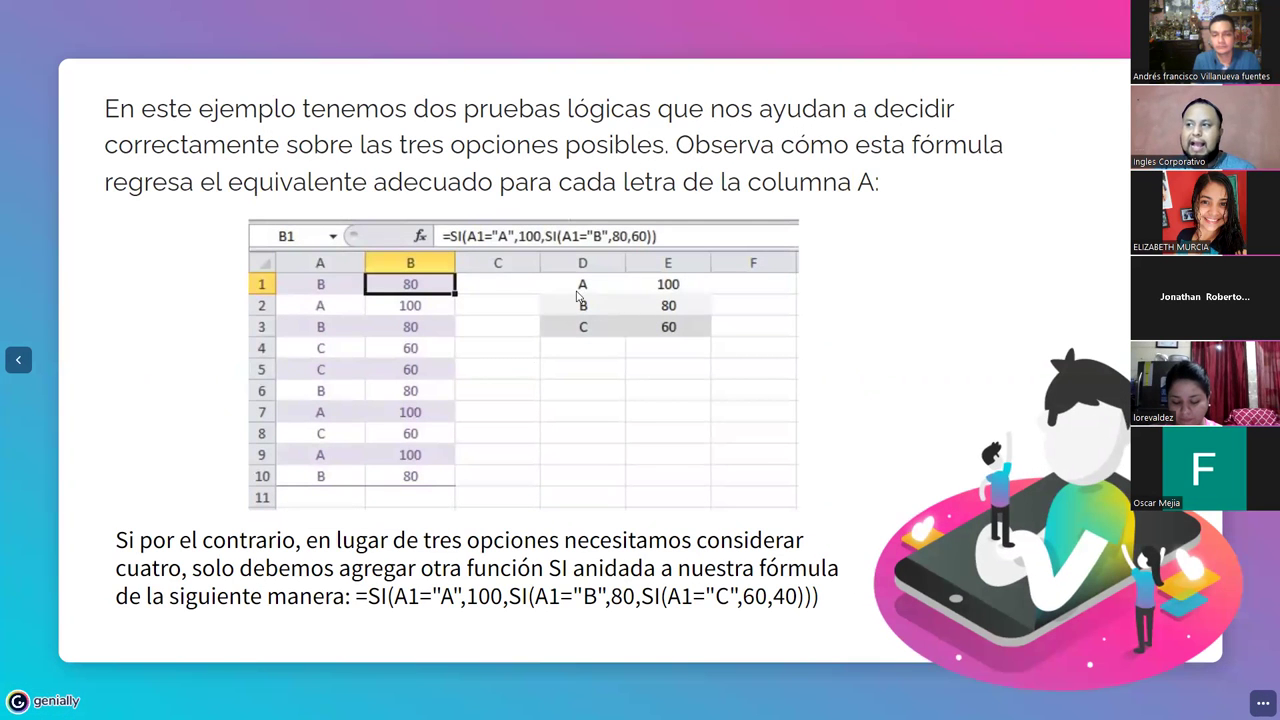
pyautogui.press('Right')
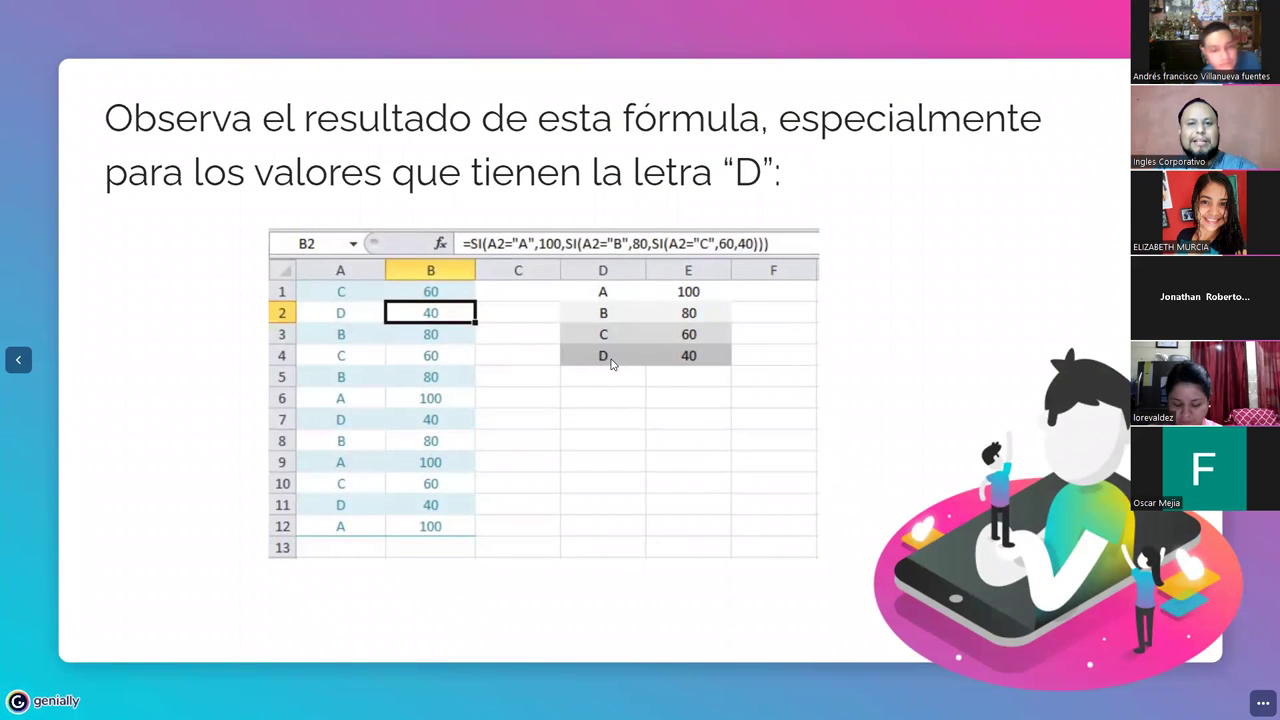
# Return to Excel and review the equivalence table in E2:F12 of Hoja4, down to the letter F.
pyautogui.hotkey('alt', 'Tab')
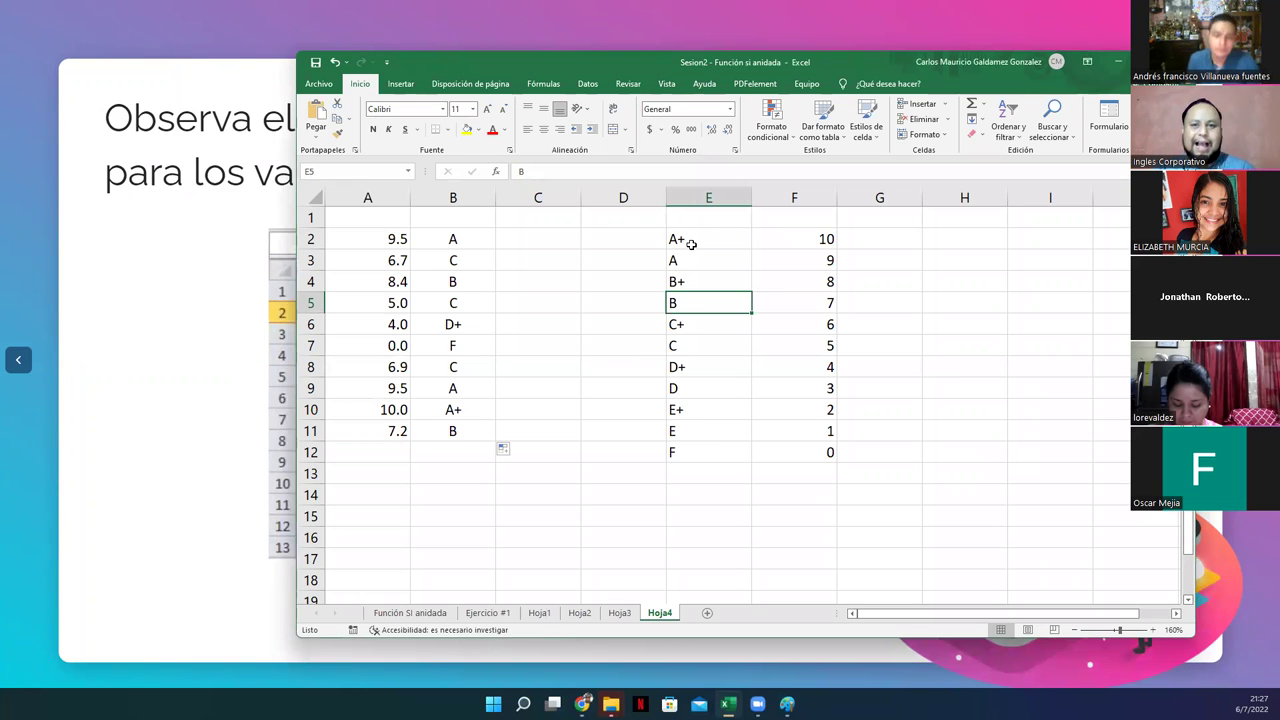
pyautogui.click(676, 455)
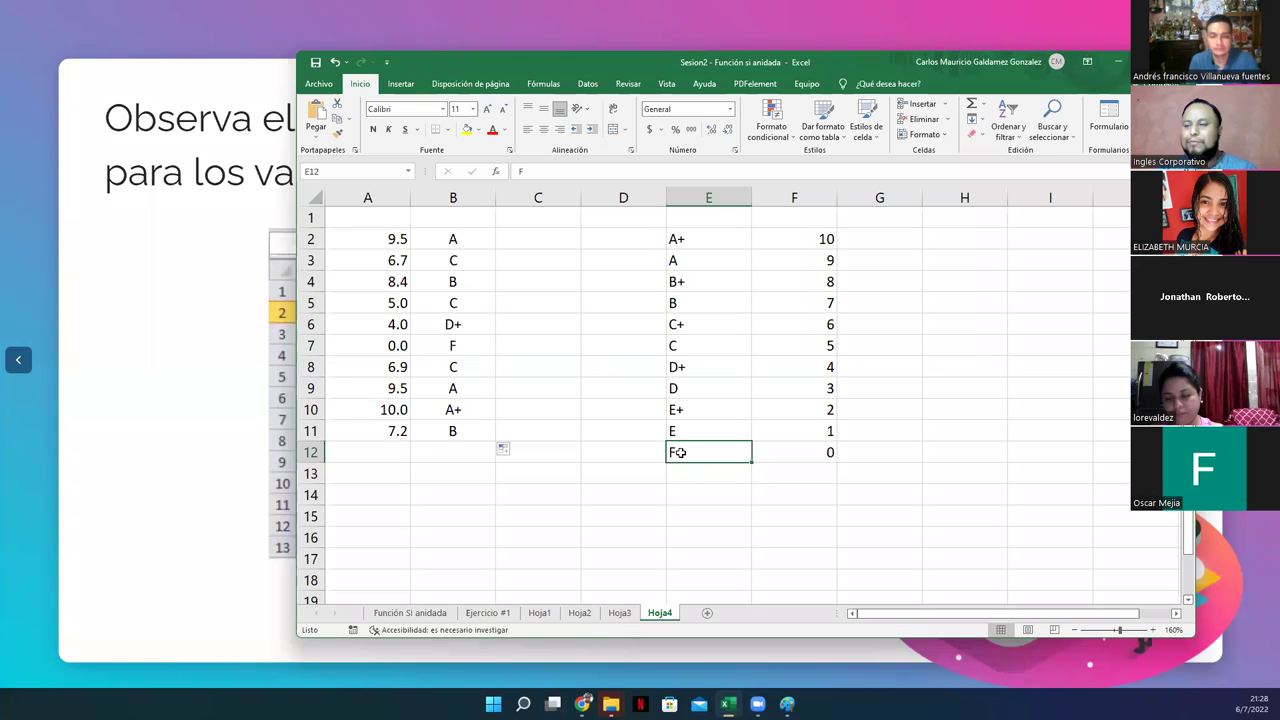
pyautogui.moveTo(690, 241); pyautogui.dragTo(786, 450)
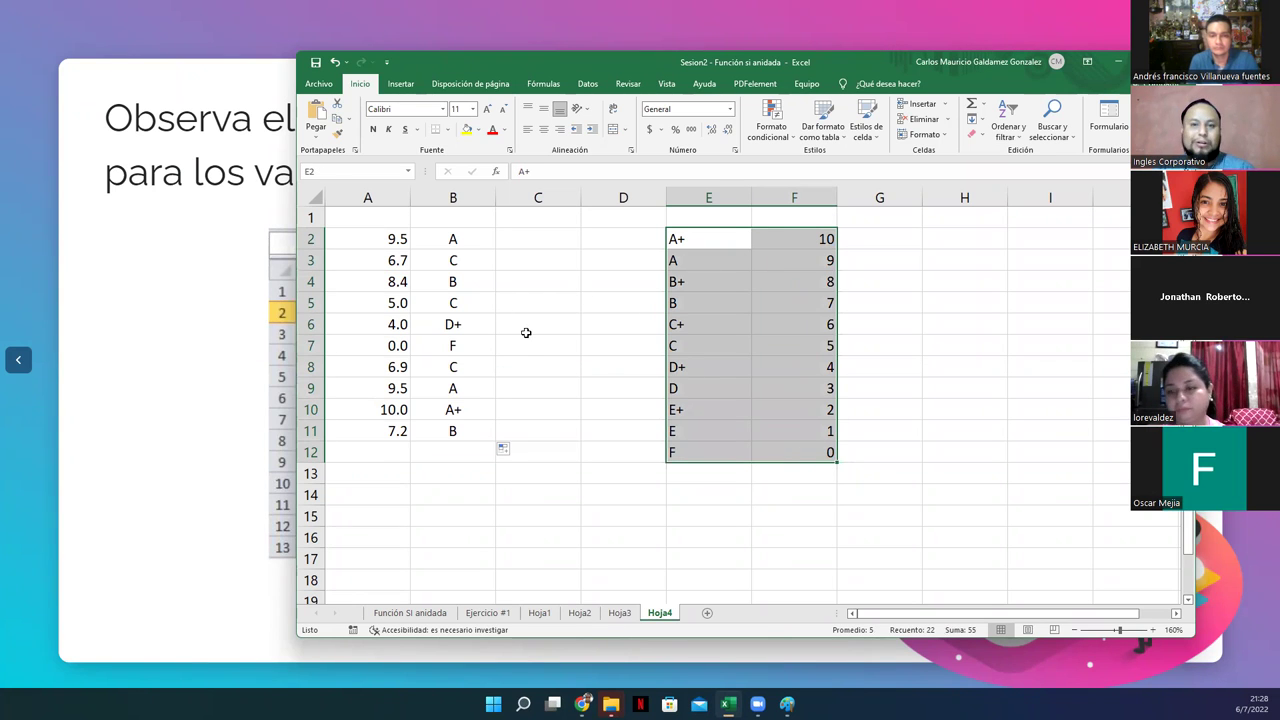
pyautogui.click(680, 372)
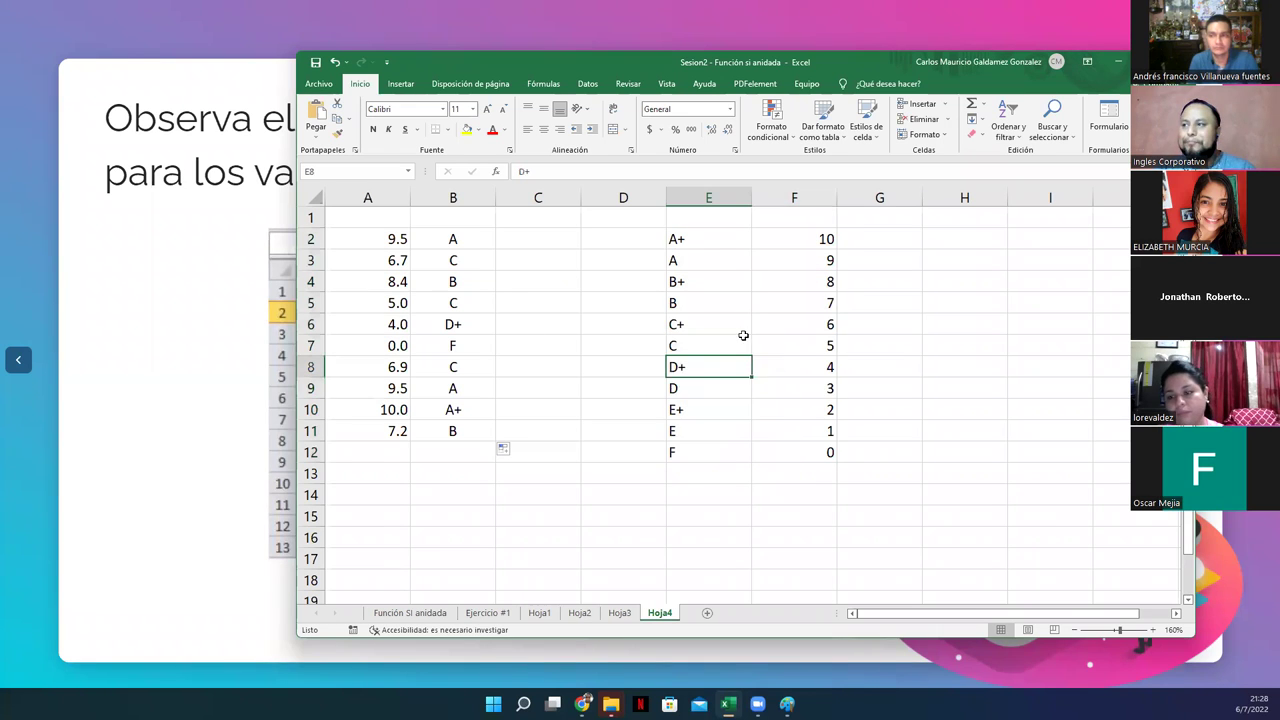
# Return to the Genially presentation, review the slide on a fifth option, and advance to the "Fin de la teoria" slide.
pyautogui.click(1117, 61)
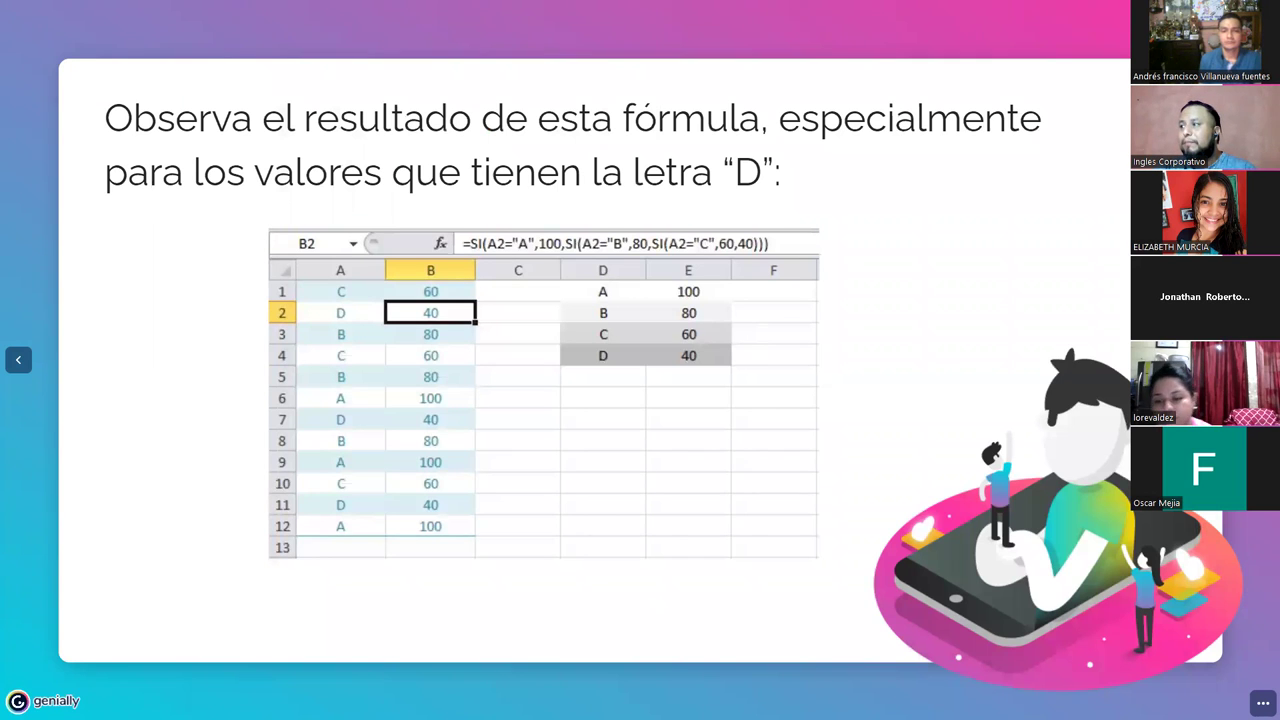
pyautogui.press('Right')
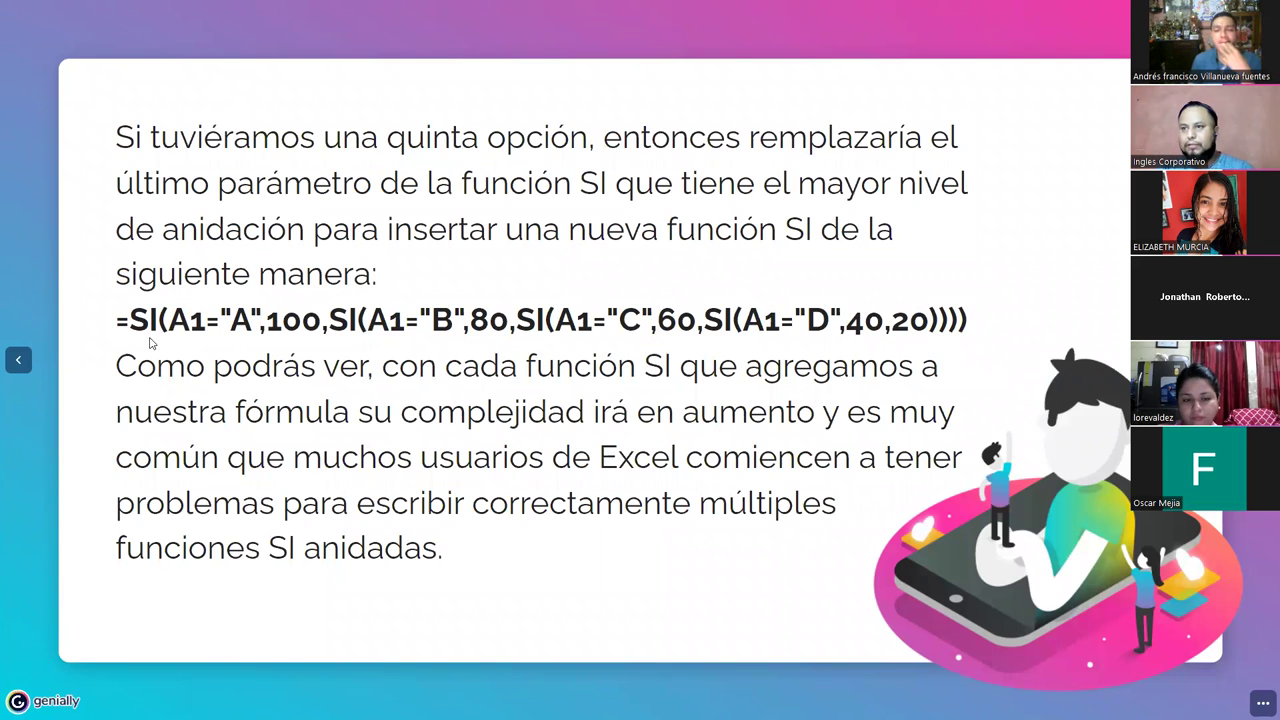
pyautogui.moveTo(381, 140); pyautogui.dragTo(588, 140)
pyautogui.click(18, 360)
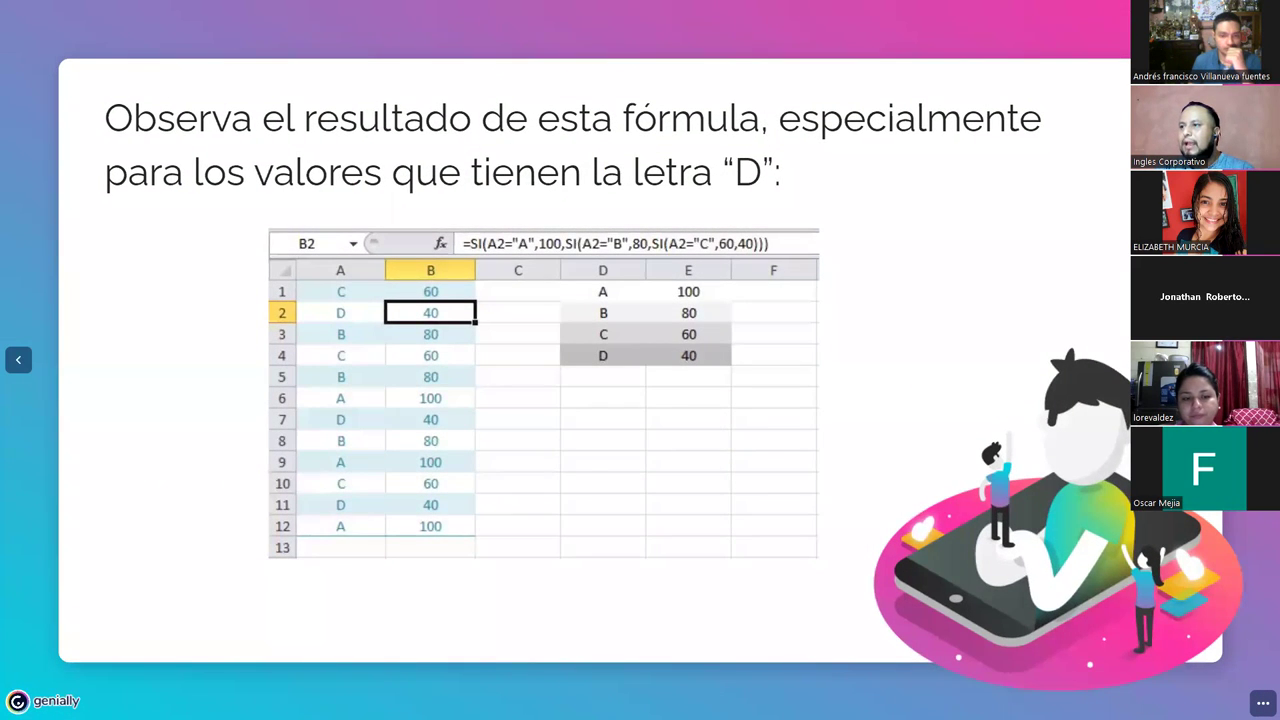
pyautogui.press('Right')
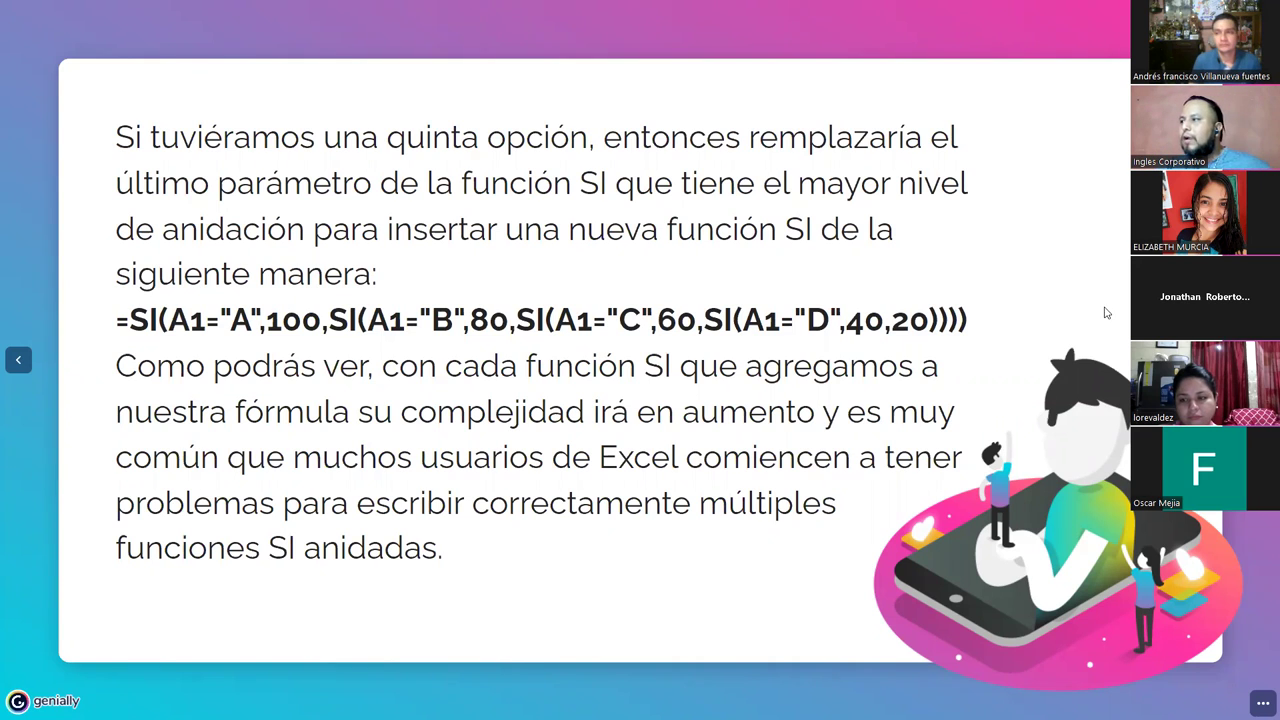
pyautogui.press('Right')
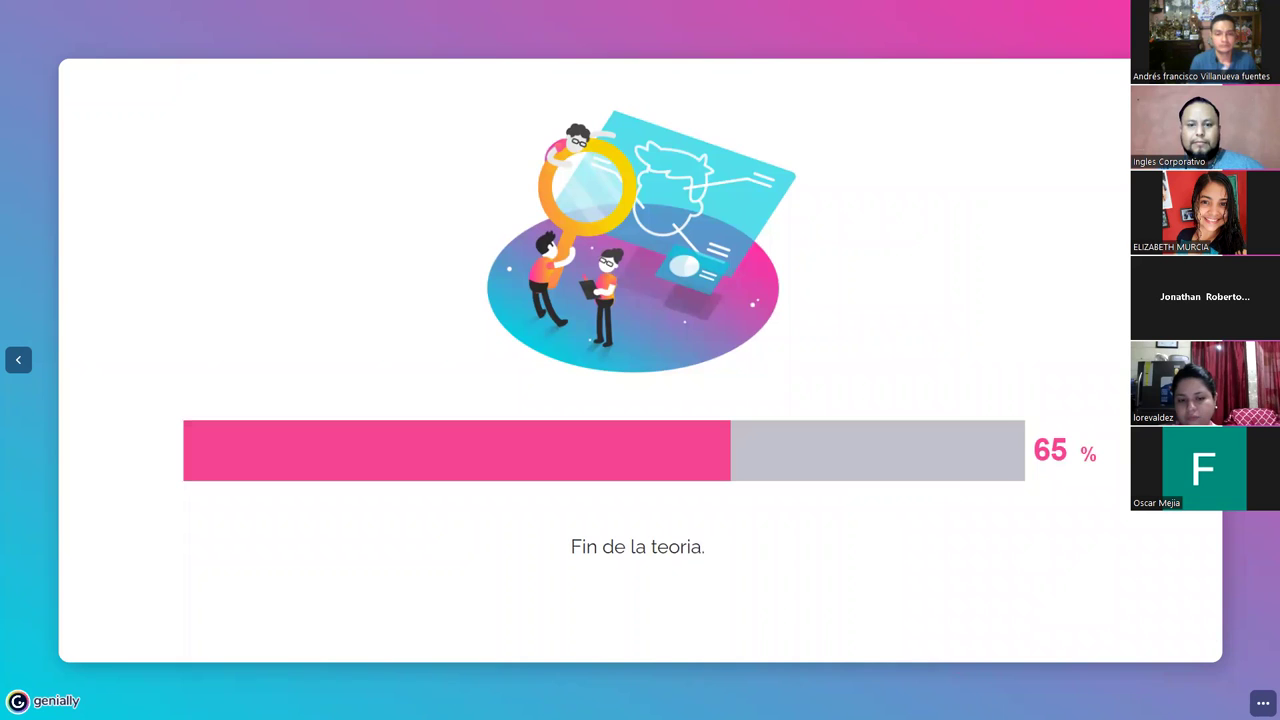
# Switch to Excel and, on the Ejercicio #1 sheet, clear the Comision values J4:J13, BONO values L4:L13 and totals in F14:M14.
pyautogui.hotkey('alt', 'Tab')
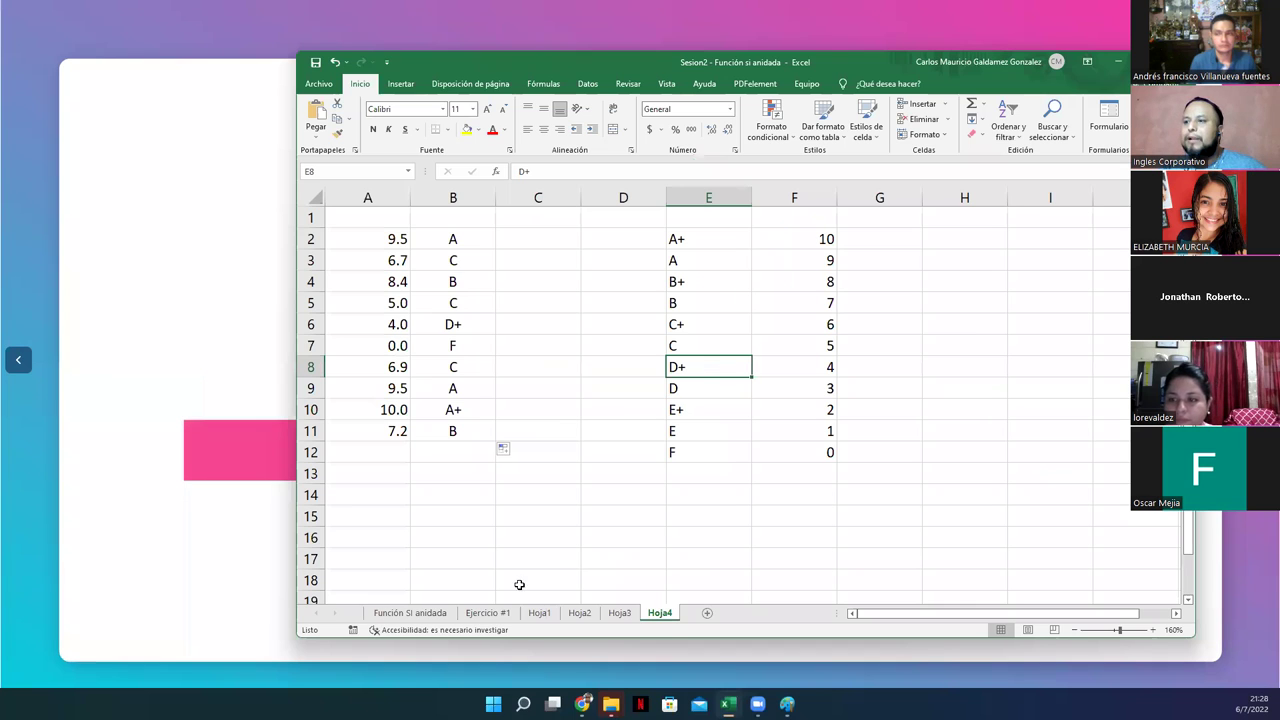
pyautogui.click(494, 614)
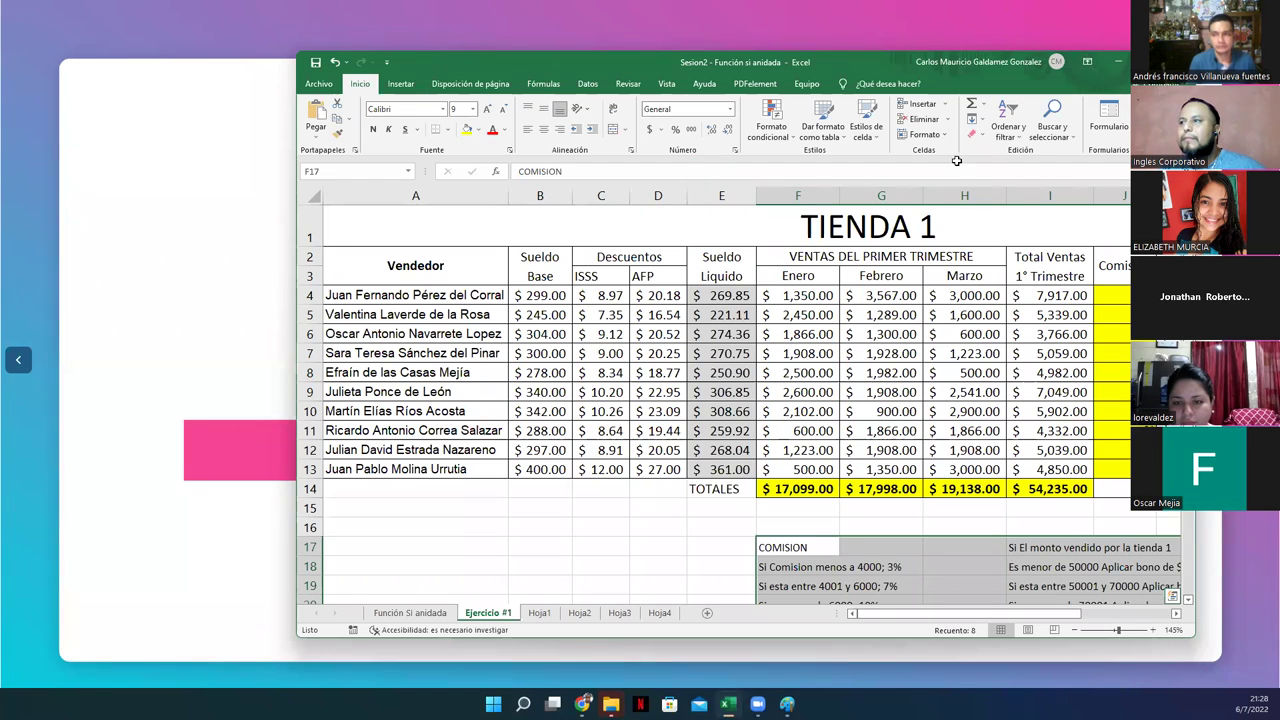
pyautogui.press('super+Up')
pyautogui.moveTo(828, 244); pyautogui.dragTo(828, 418)
pyautogui.moveTo(992, 246); pyautogui.dragTo(1000, 424)
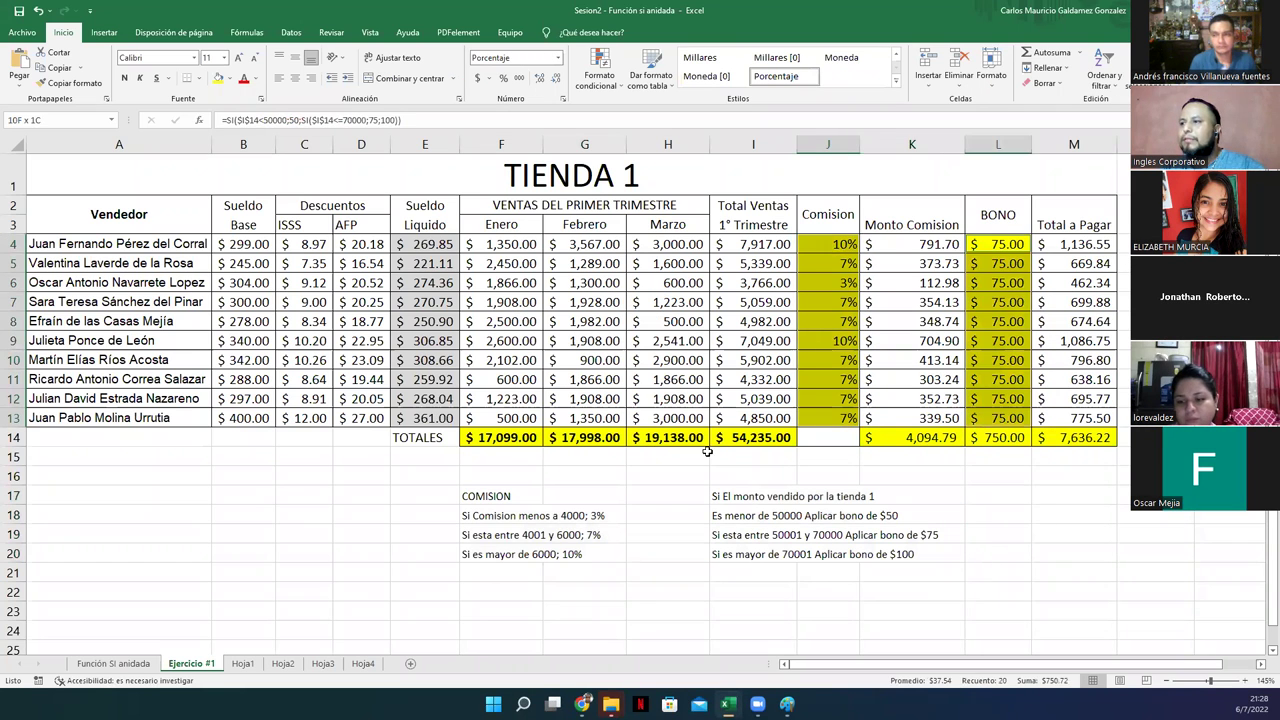
pyautogui.moveTo(496, 438); pyautogui.dragTo(1045, 438)
pyautogui.press('Delete')
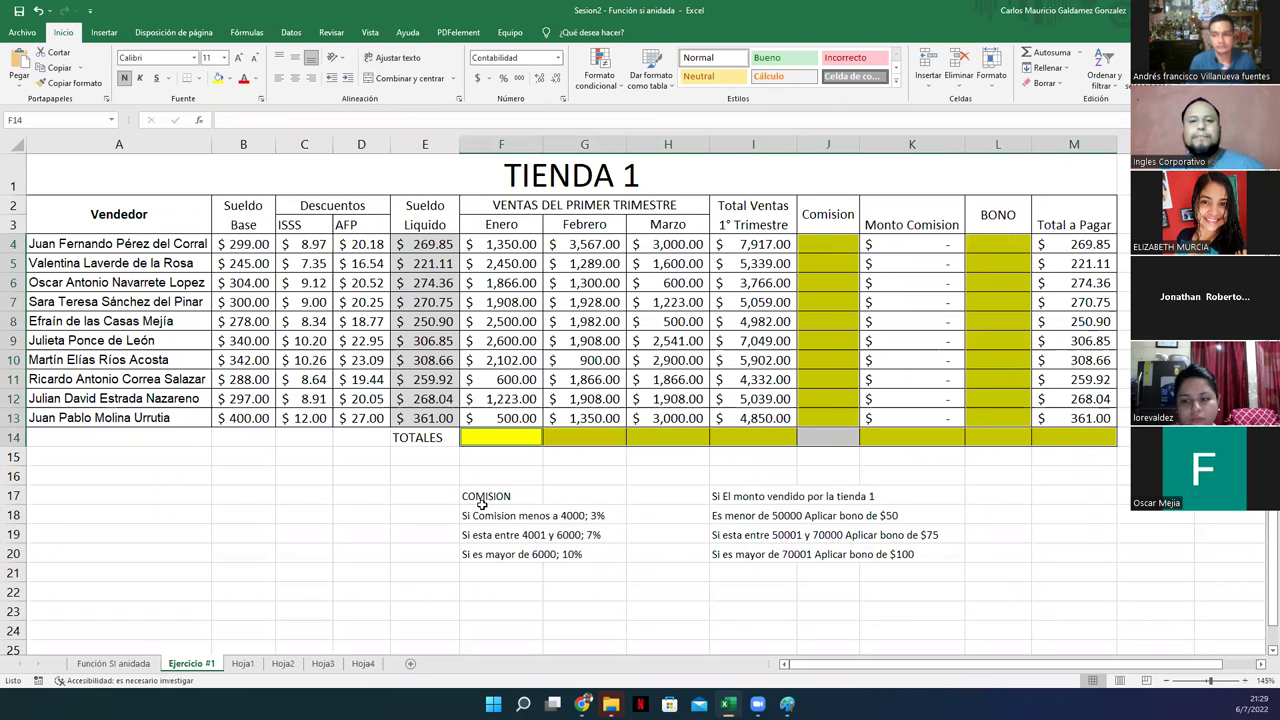
# Inspect the Sueldo Liquido formula in E11 and the layout of the TIENDA 1 table.
pyautogui.click(405, 385)
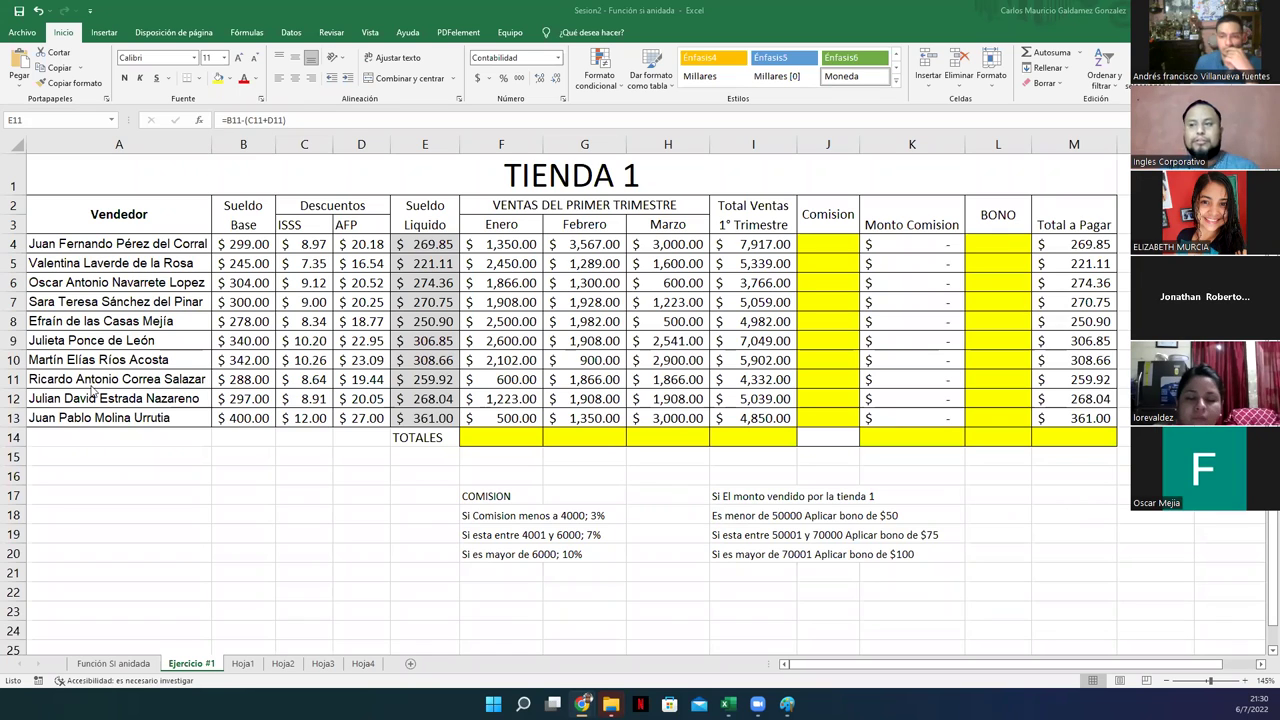
pyautogui.click(478, 434)
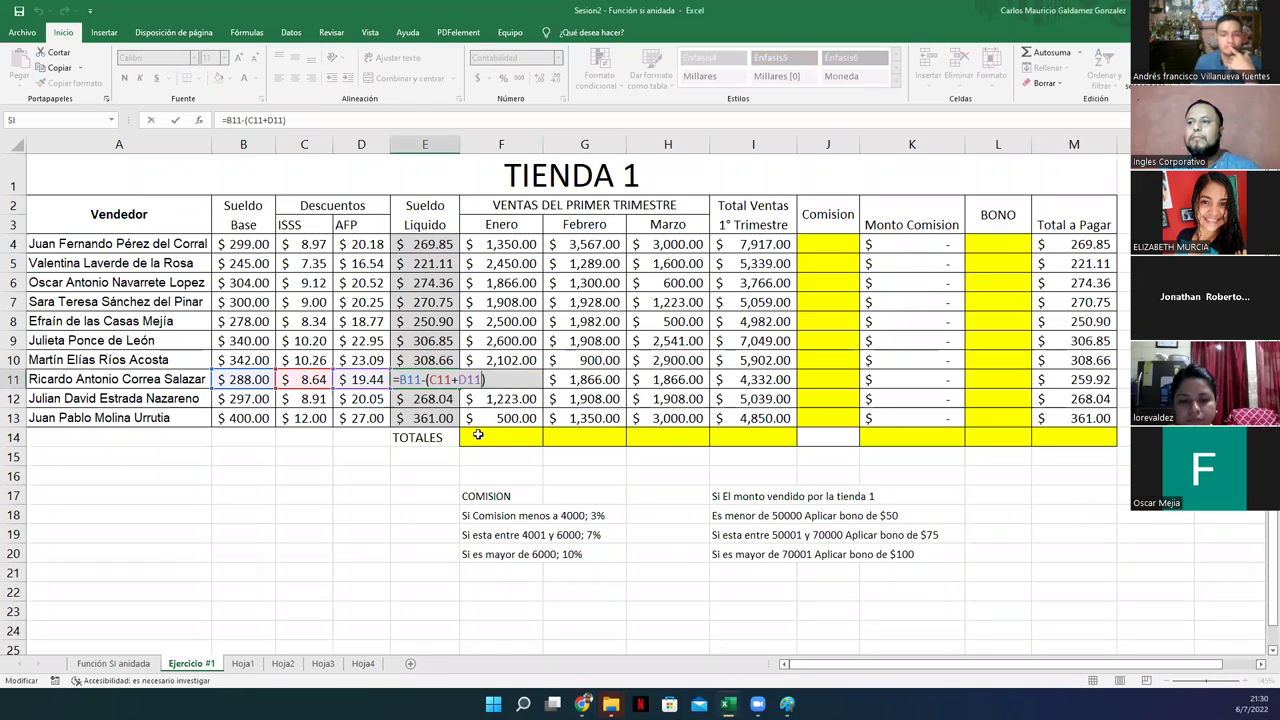
pyautogui.click(440, 398)
pyautogui.click(430, 381)
pyautogui.click(499, 438)
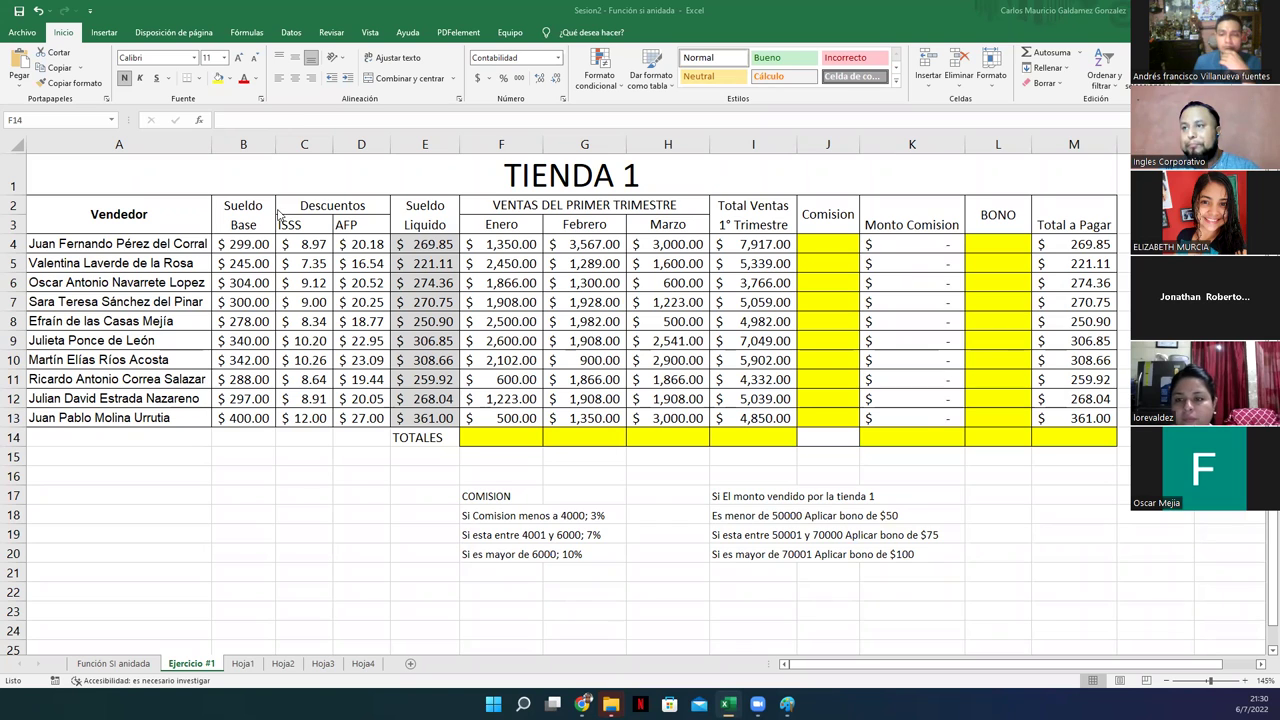
pyautogui.click(295, 179)
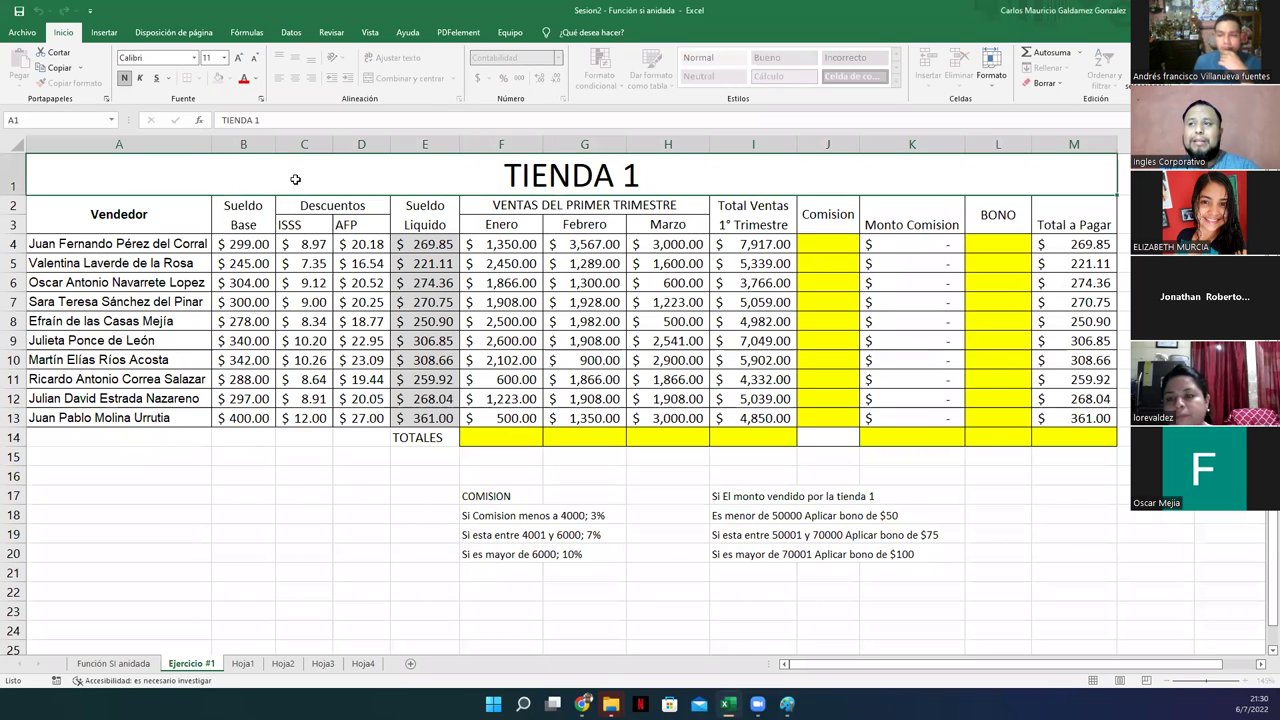
pyautogui.moveTo(295, 179); pyautogui.dragTo(335, 431)
pyautogui.click(394, 392)
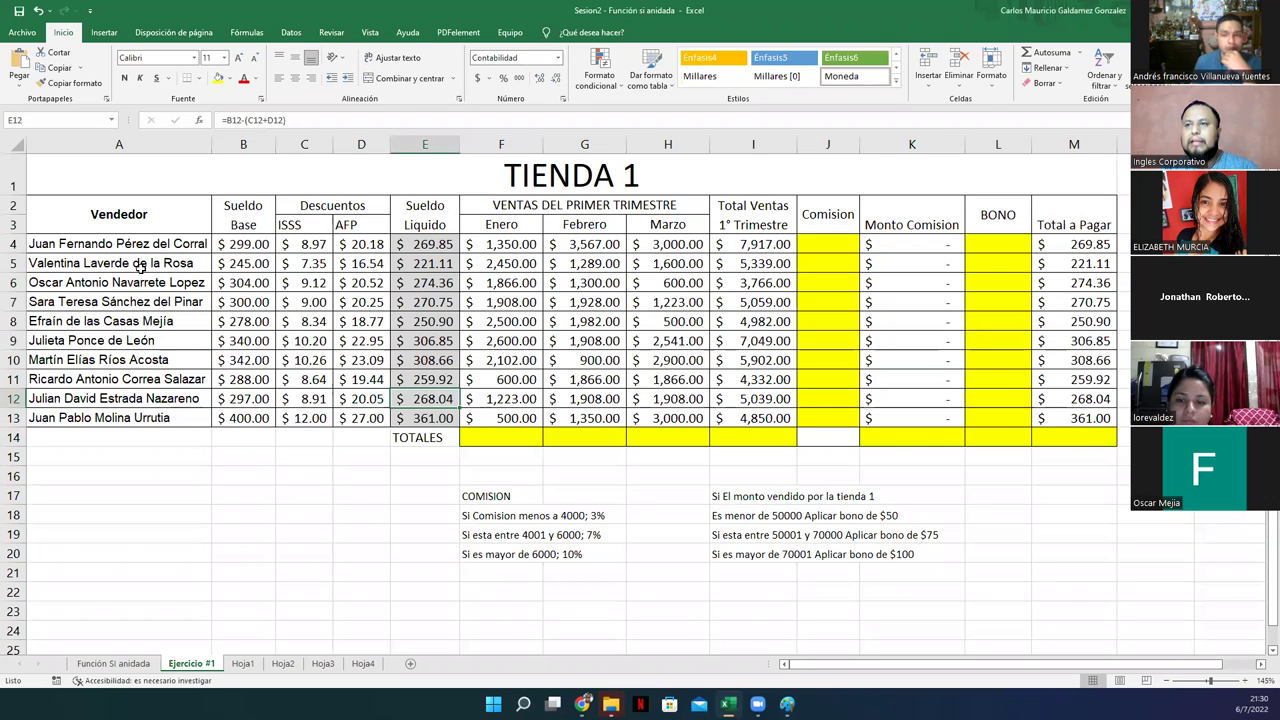
# Review the Vendedor, Sueldo Base, ISSS, AFP and Sueldo Liquido columns across rows 4 to 13.
pyautogui.click(134, 246)
pyautogui.moveTo(131, 300); pyautogui.dragTo(120, 420)
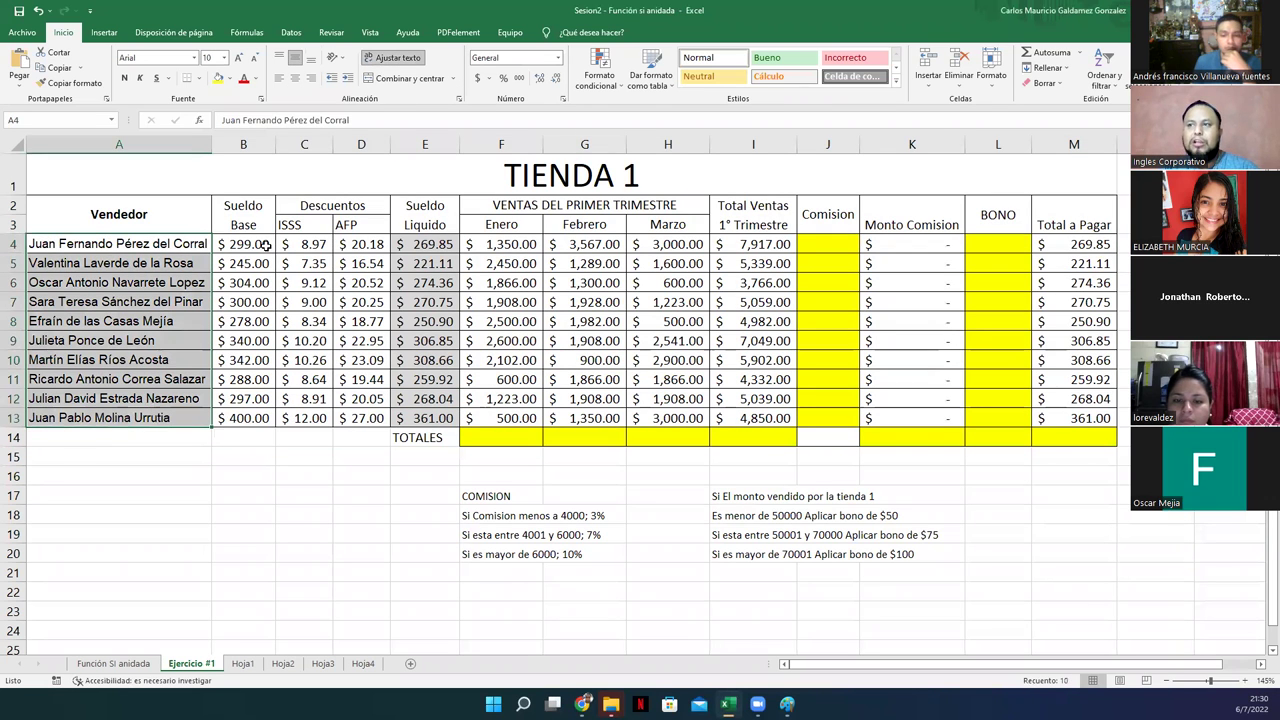
pyautogui.moveTo(243, 244); pyautogui.dragTo(245, 418)
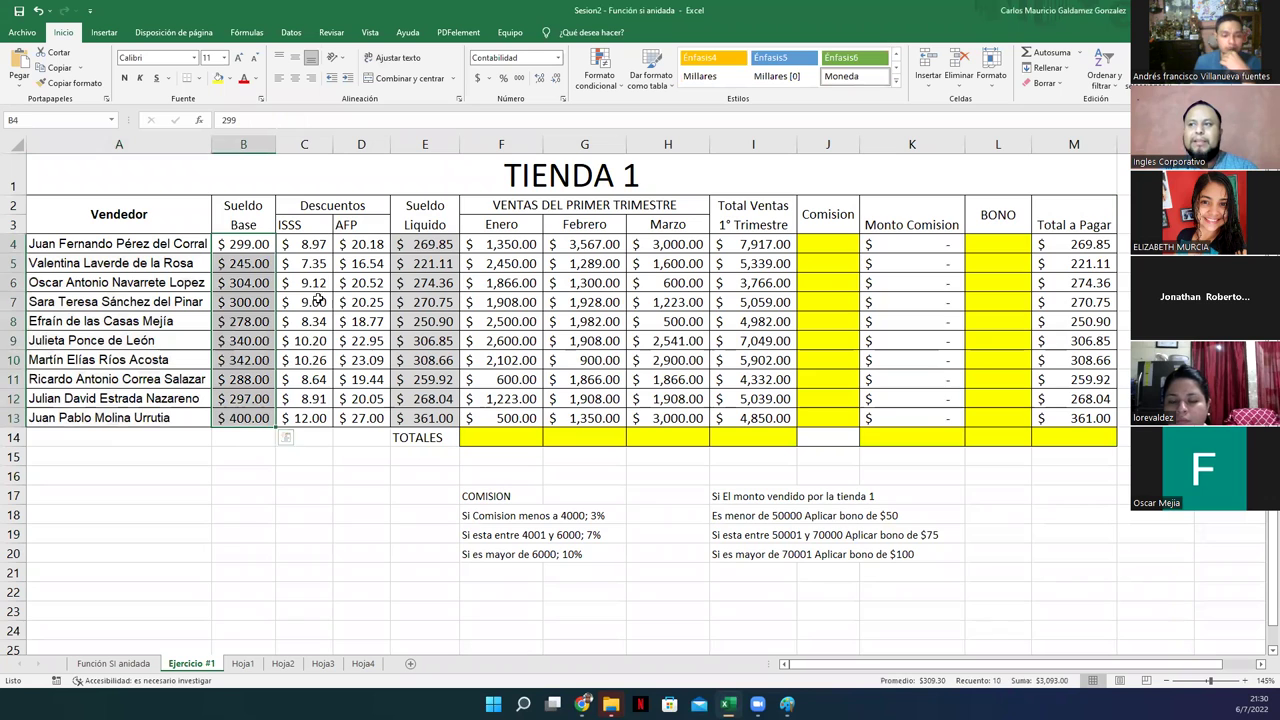
pyautogui.moveTo(305, 244); pyautogui.dragTo(307, 418)
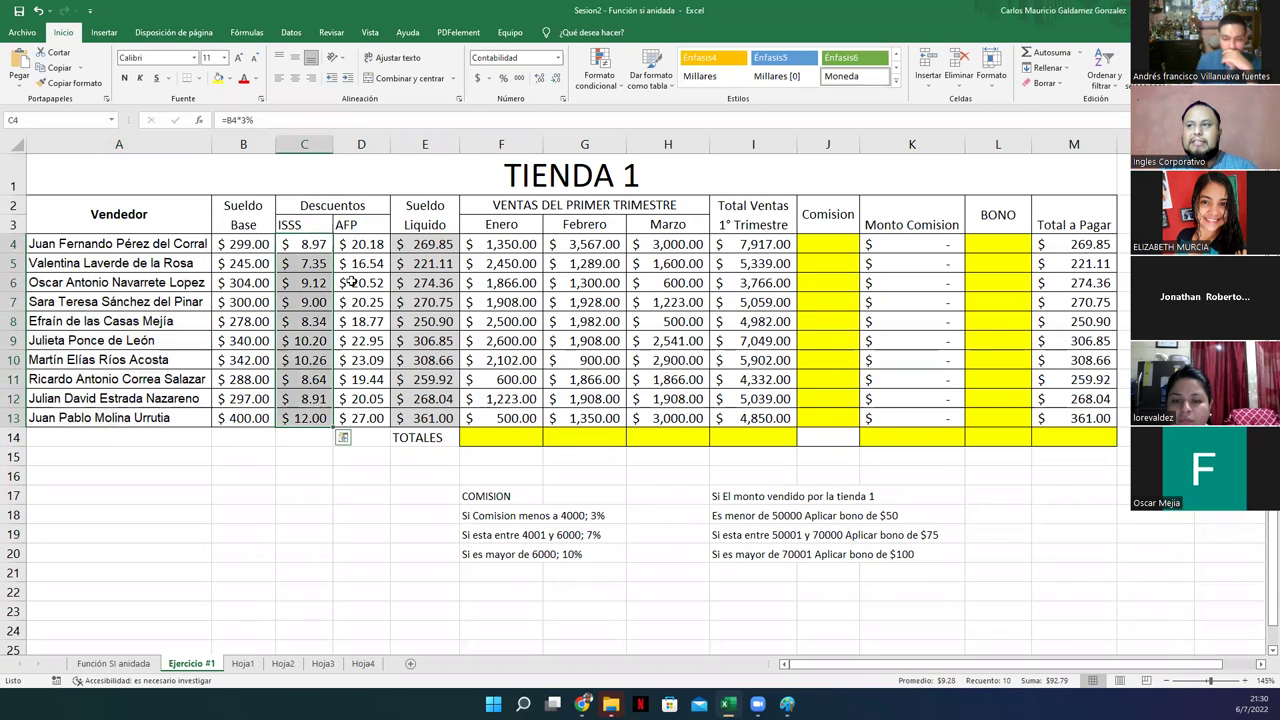
pyautogui.moveTo(354, 244); pyautogui.dragTo(363, 420)
pyautogui.moveTo(422, 246); pyautogui.dragTo(420, 418)
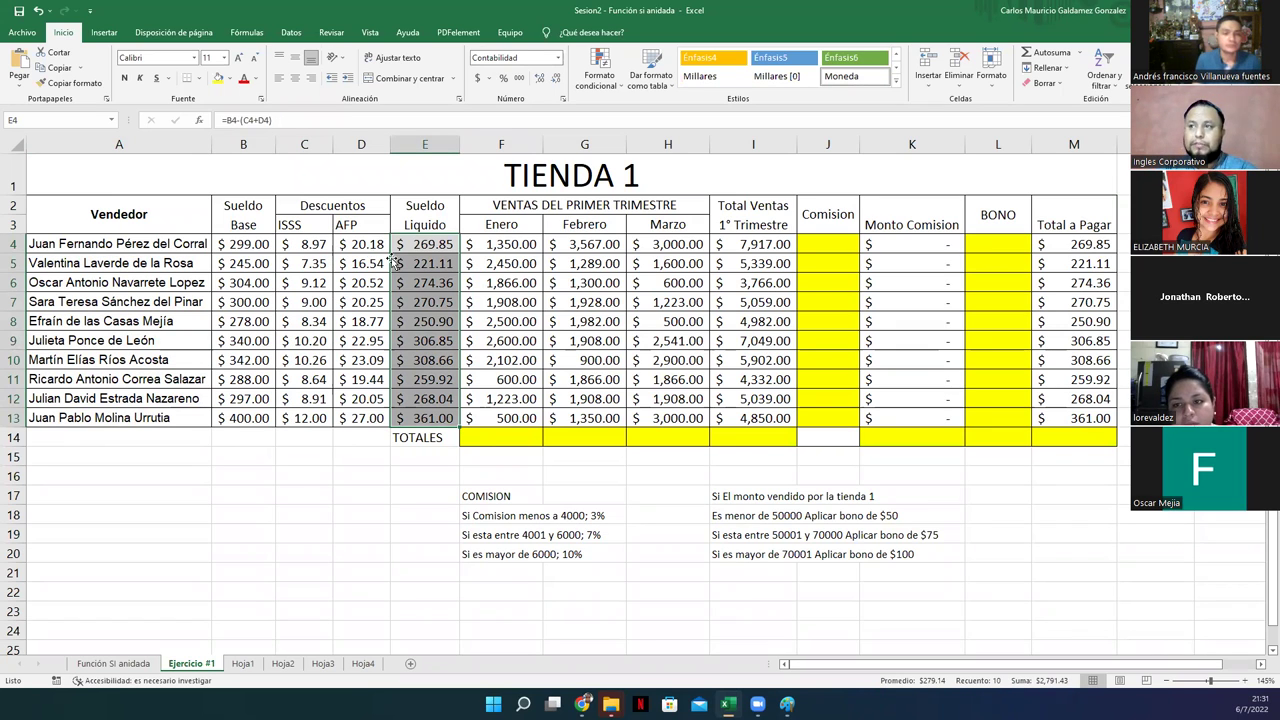
# Review the Enero to Marzo sales in F4:H13 and the Total Ventas 1° Trimestre column, including the formula in I4.
pyautogui.moveTo(496, 198); pyautogui.dragTo(540, 418)
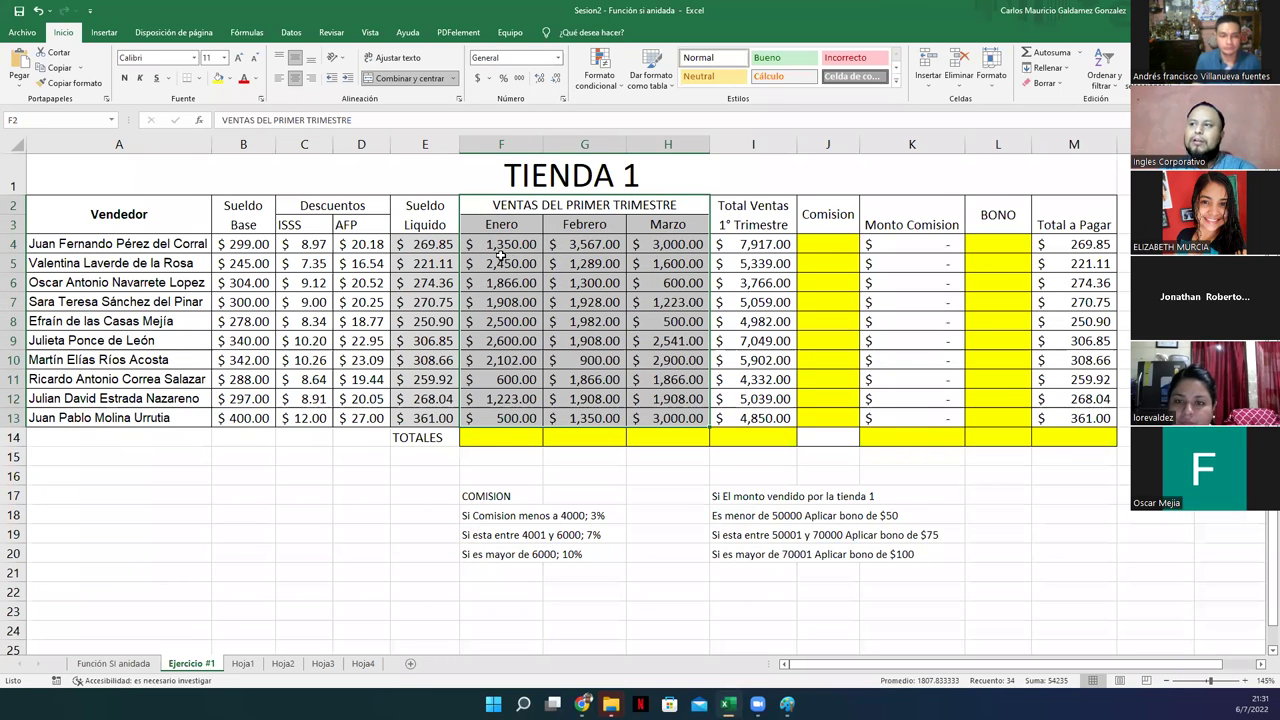
pyautogui.moveTo(515, 243); pyautogui.dragTo(660, 420)
pyautogui.click(496, 244)
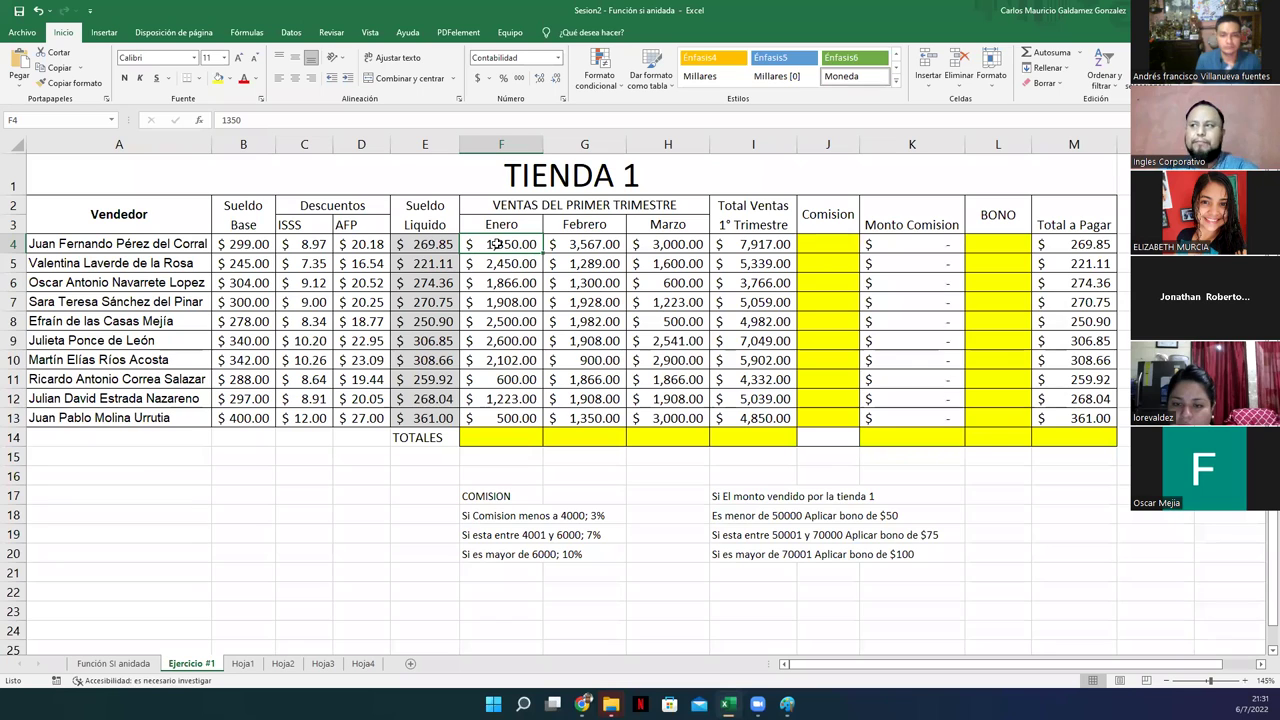
pyautogui.moveTo(755, 205); pyautogui.dragTo(745, 418)
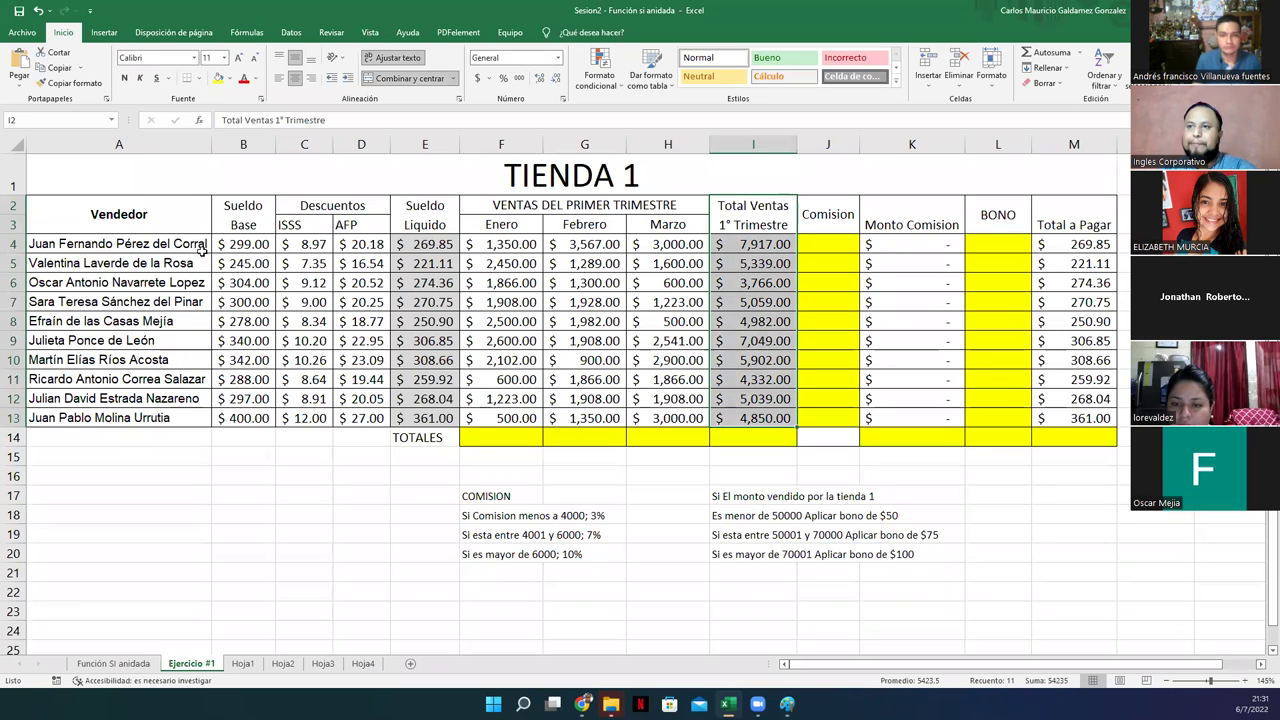
pyautogui.click(64, 245)
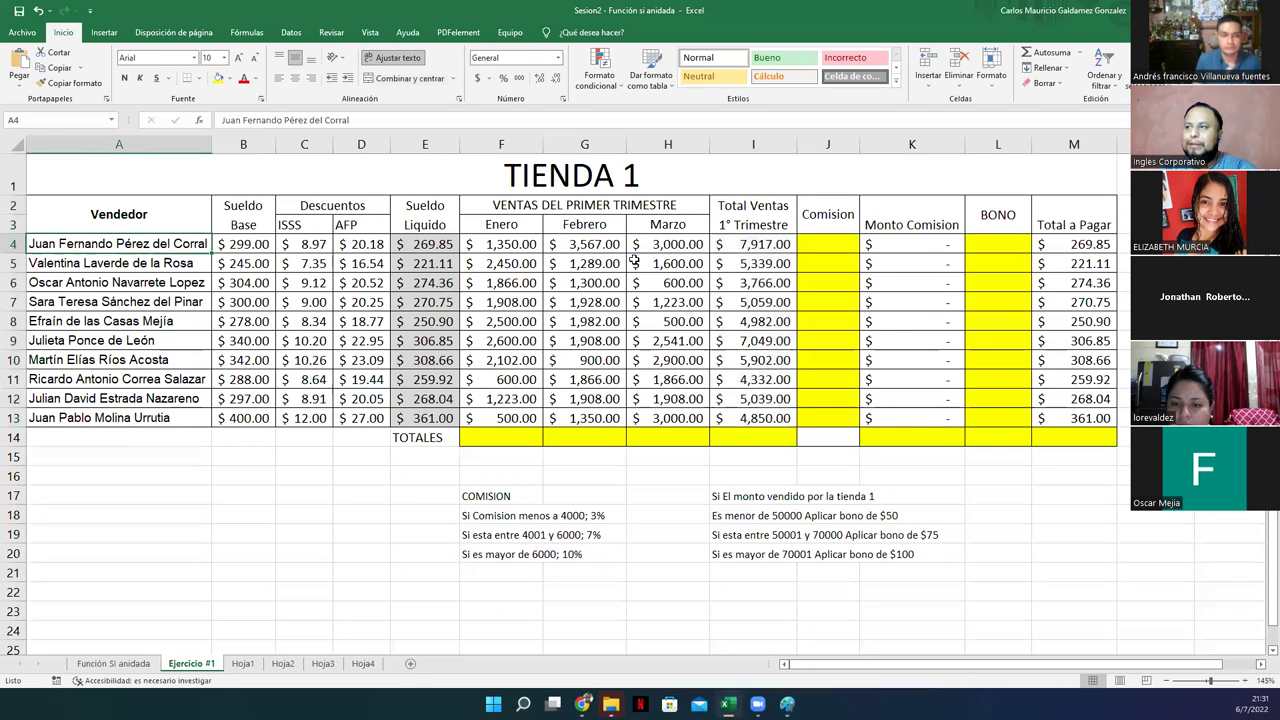
pyautogui.click(750, 248)
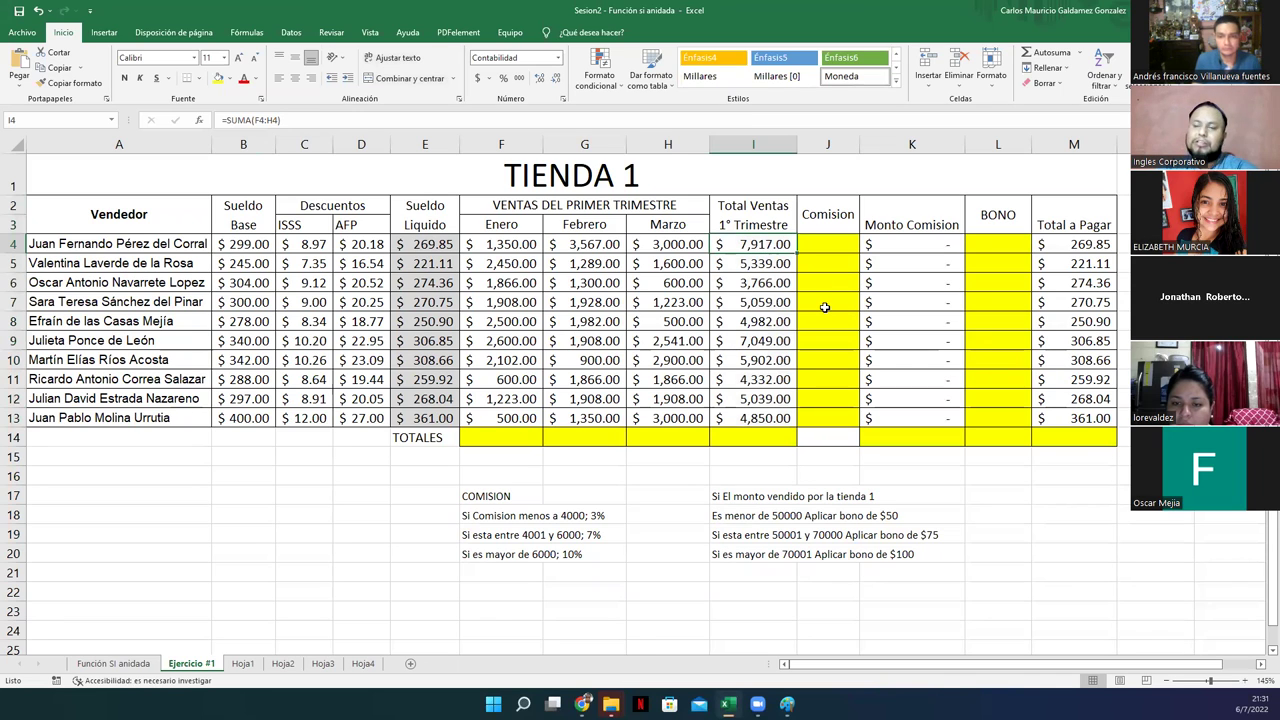
# Review the Comision, BONO and Total a Pagar columns down to row 13, ending on the Ejercicio #1 sheet.
pyautogui.moveTo(818, 214); pyautogui.dragTo(830, 418)
pyautogui.moveTo(1004, 230); pyautogui.dragTo(1001, 419)
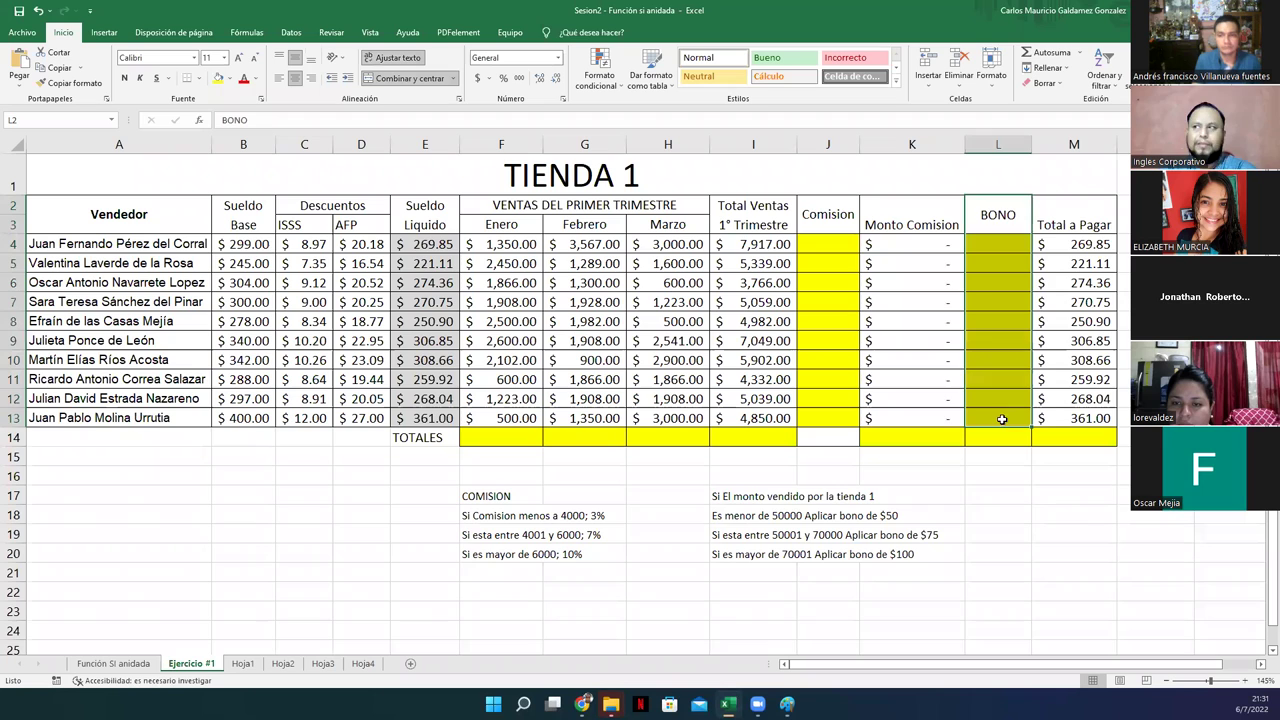
pyautogui.moveTo(1076, 222); pyautogui.dragTo(1077, 421)
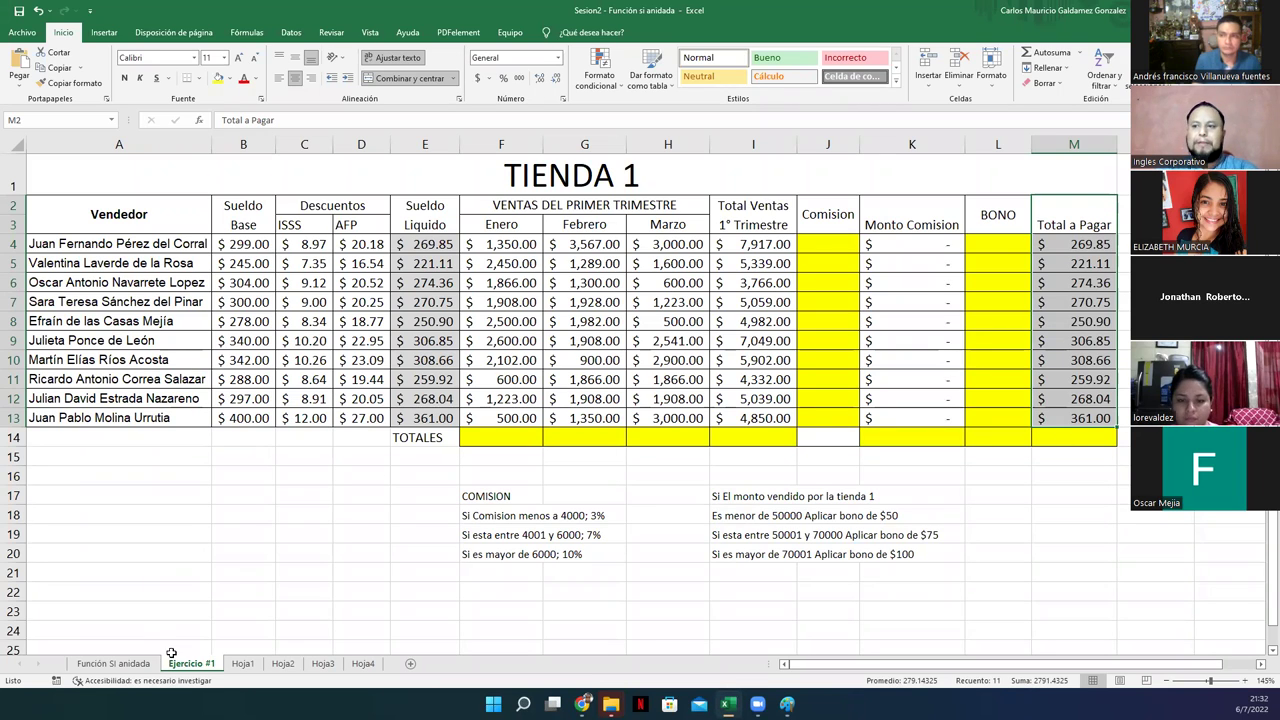
pyautogui.click(131, 664)
pyautogui.click(190, 665)
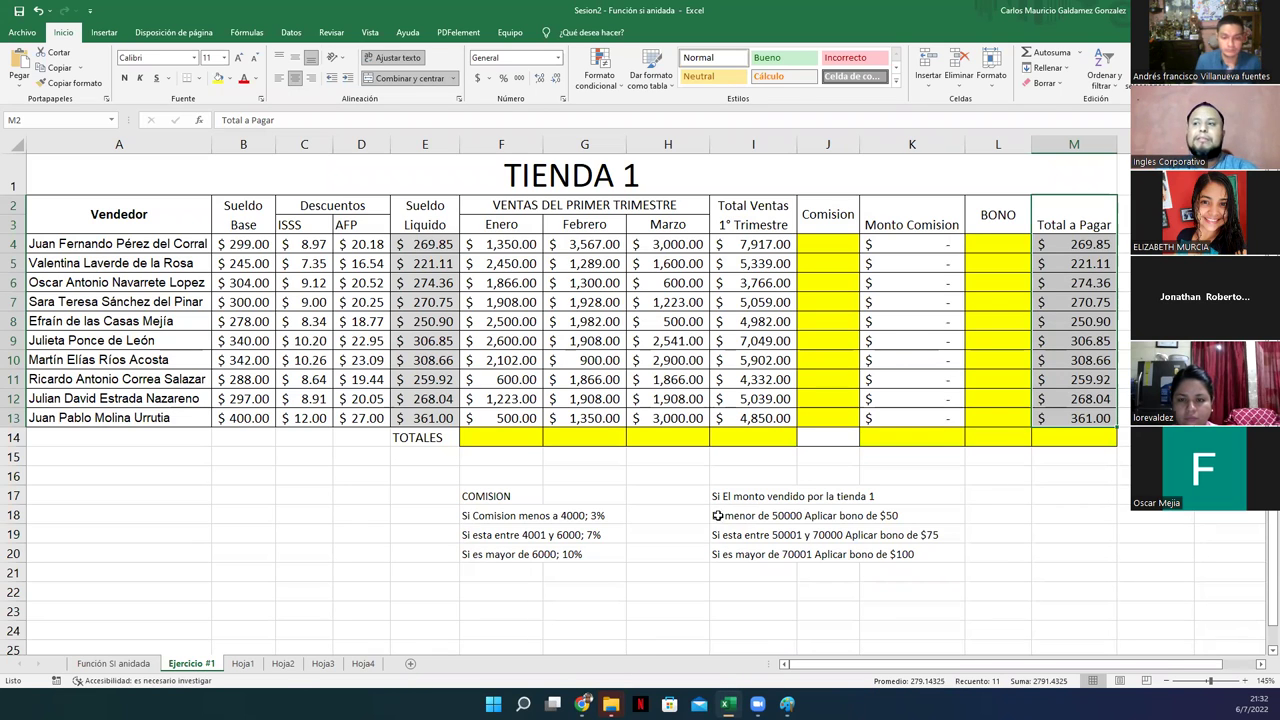
# Total the Enero sales F4:F13 in F14 with Autosuma and fill the formula across to I14.
pyautogui.click(500, 446)
pyautogui.moveTo(501, 244); pyautogui.dragTo(750, 418)
pyautogui.click(500, 284)
pyautogui.moveTo(492, 244); pyautogui.dragTo(760, 418)
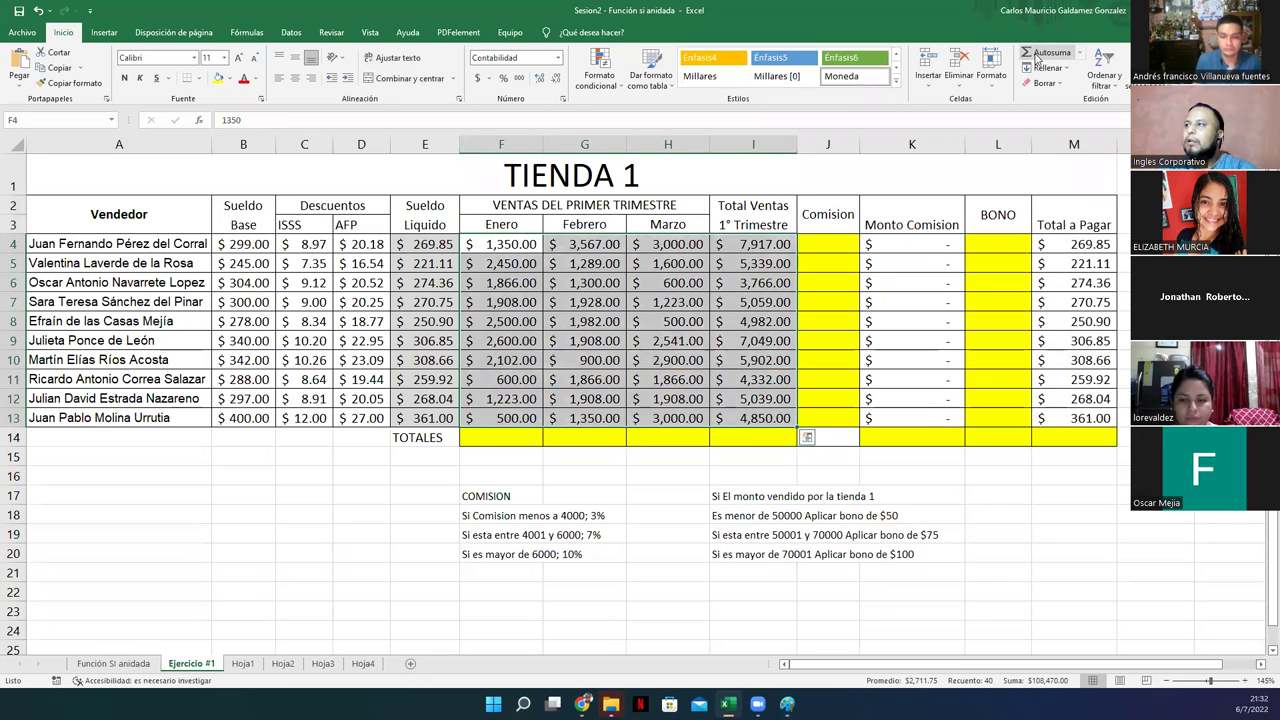
pyautogui.click(505, 437)
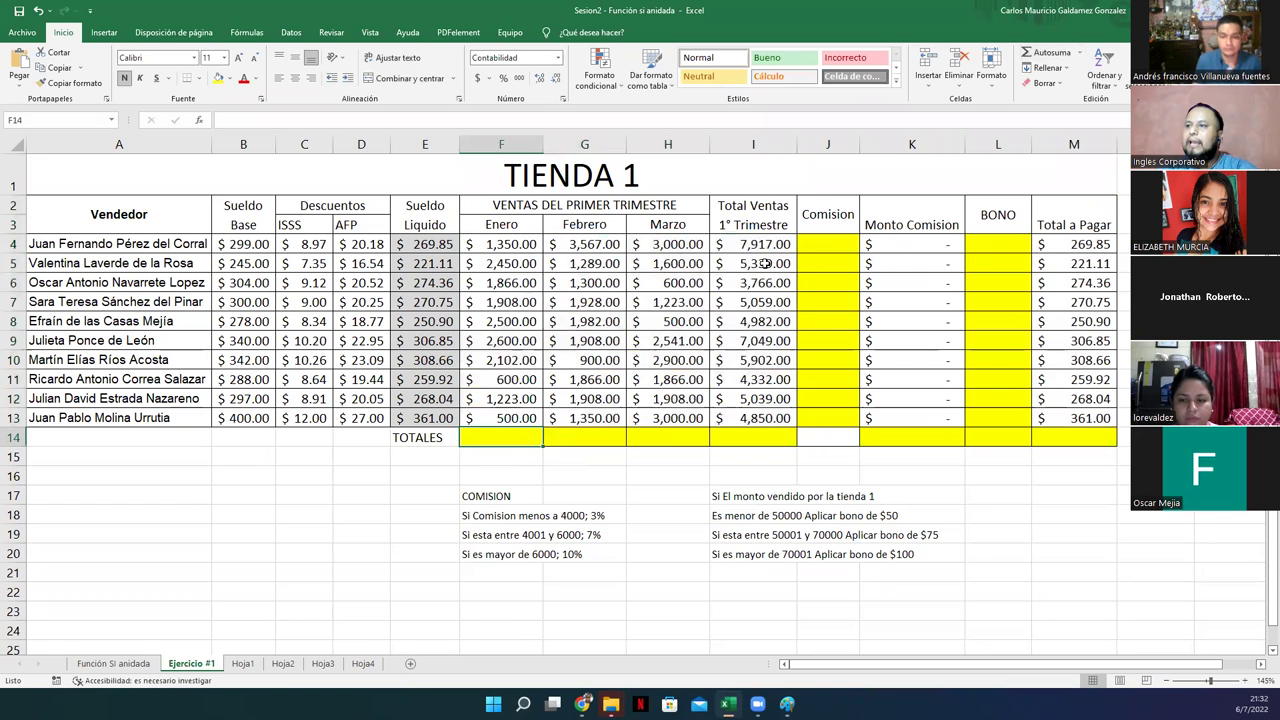
pyautogui.click(1041, 58)
pyautogui.press('Return')
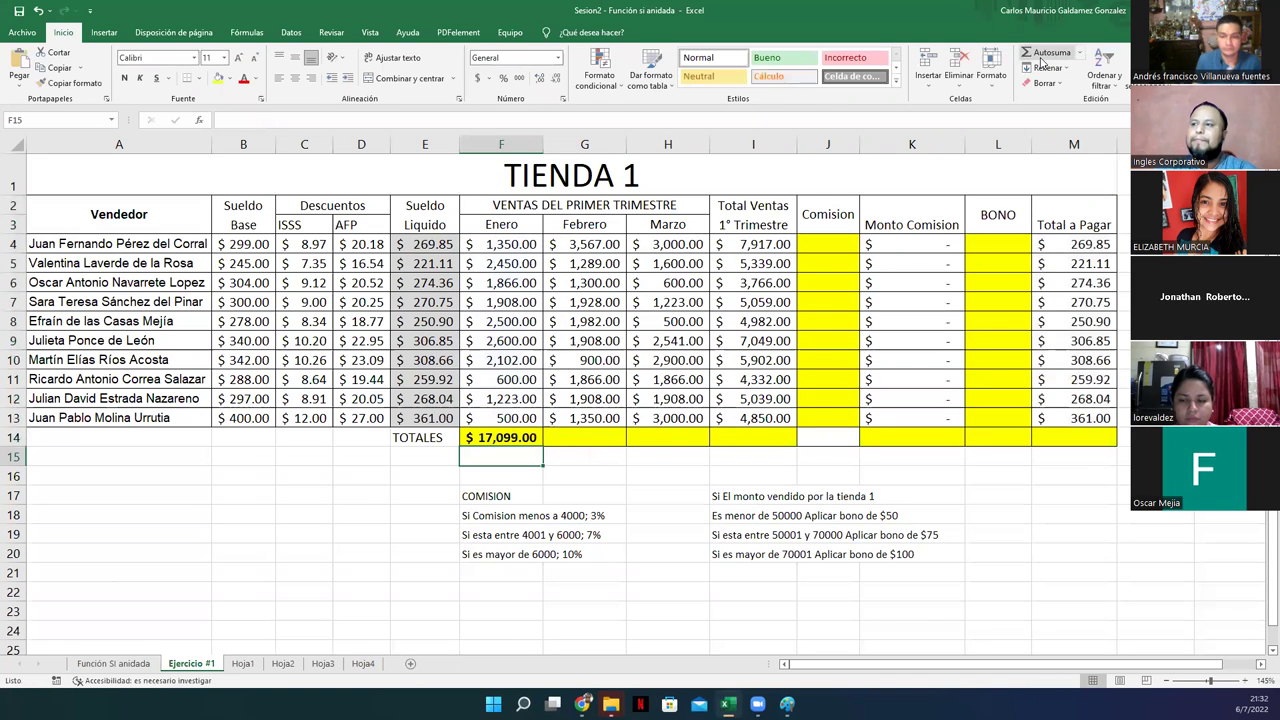
pyautogui.click(500, 440)
pyautogui.moveTo(543, 446); pyautogui.dragTo(754, 437)
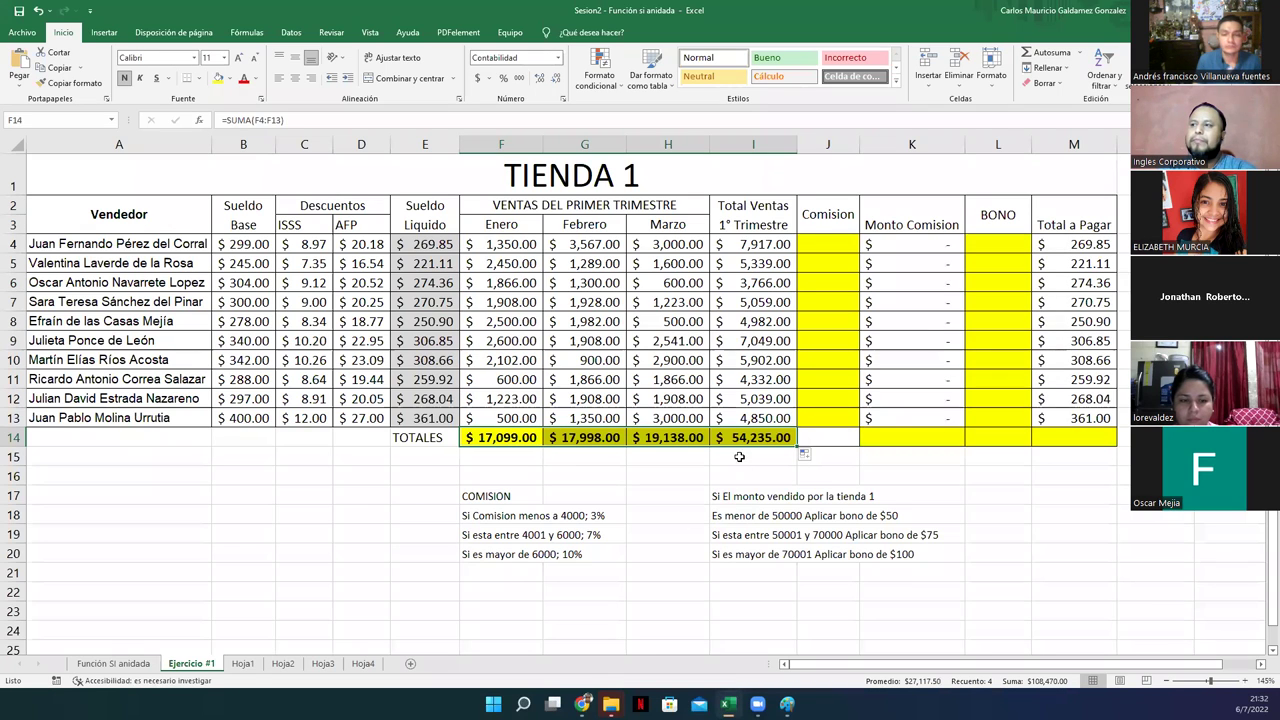
# Make the Total Ventas 1° Trimestre values in I4:I13 bold.
pyautogui.click(741, 440)
pyautogui.moveTo(757, 243); pyautogui.dragTo(754, 418)
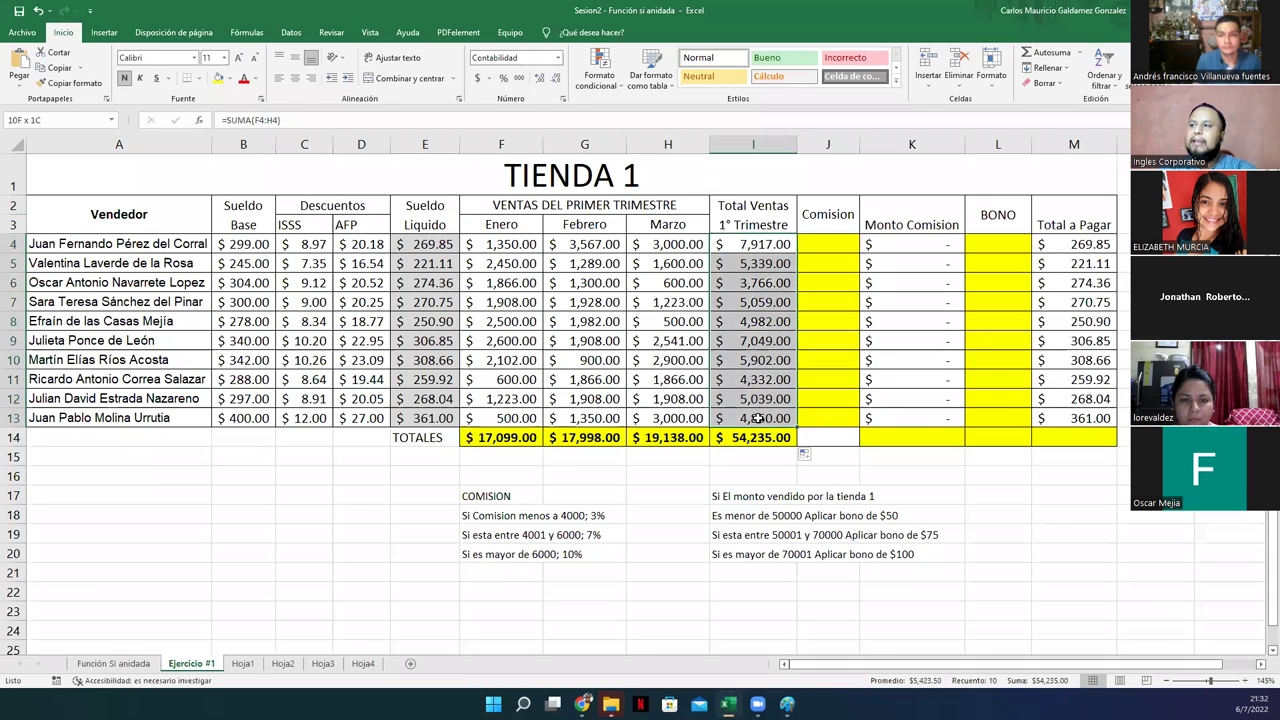
pyautogui.click(124, 78)
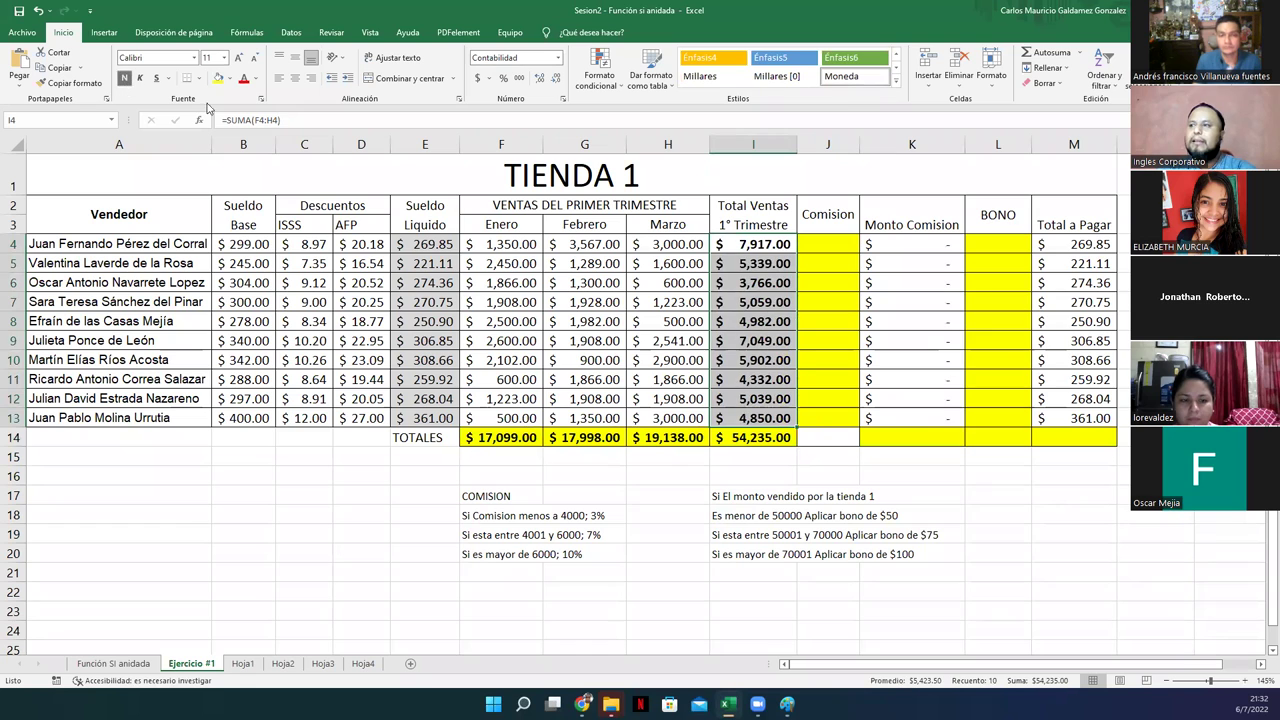
pyautogui.click(750, 440)
pyautogui.click(508, 244)
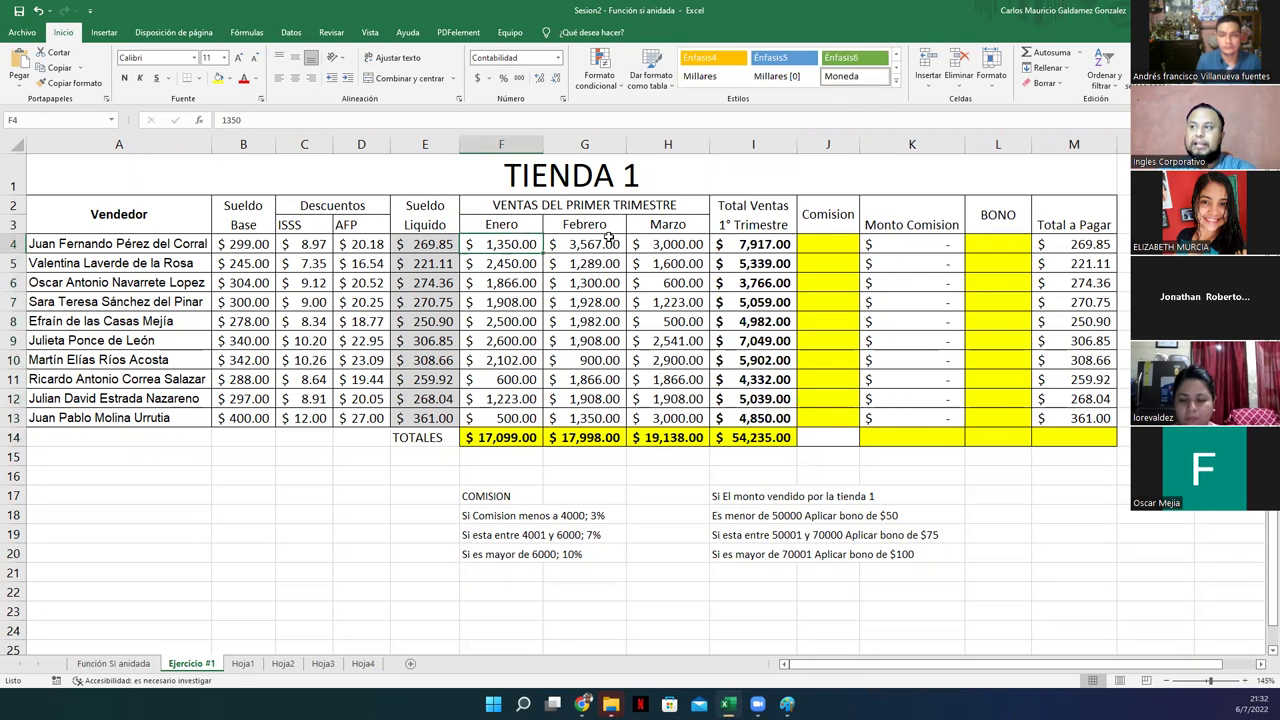
# Review the vendor list, the quarter's sales total, the commission and bonus rules, and the Comision and BONO columns to fill.
pyautogui.click(648, 240)
pyautogui.click(138, 250)
pyautogui.moveTo(148, 340); pyautogui.dragTo(160, 422)
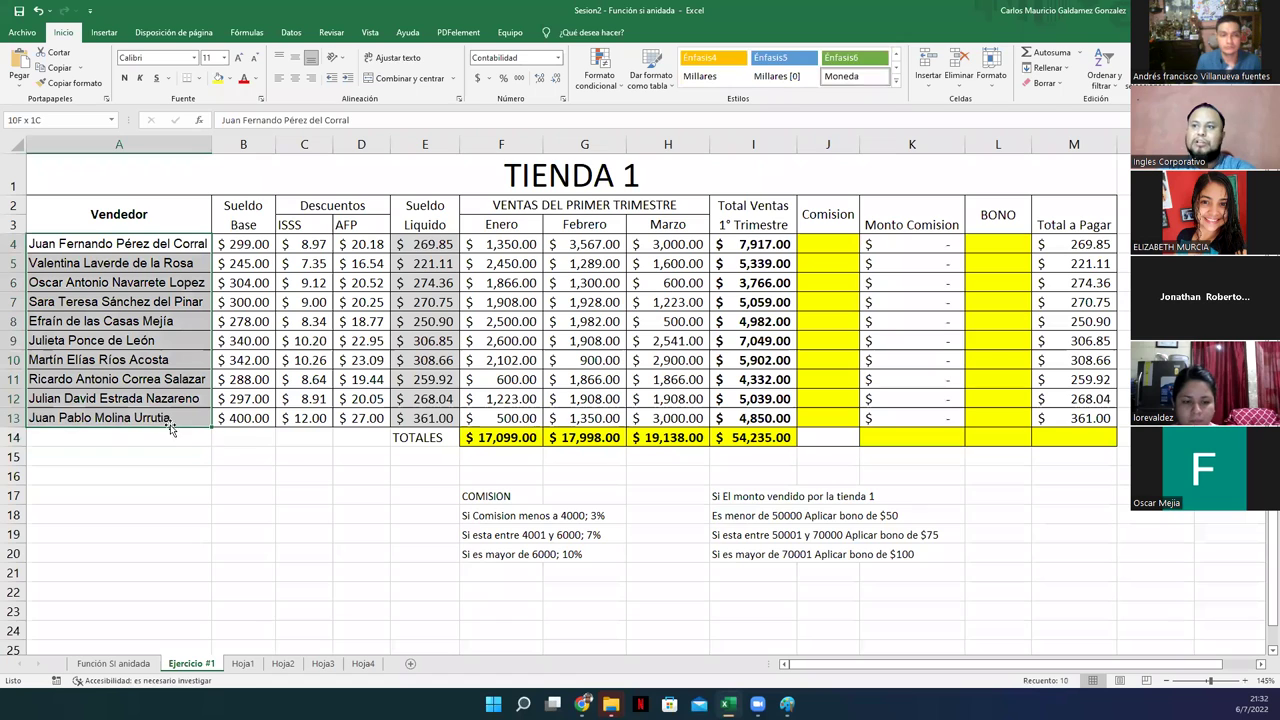
pyautogui.click(761, 444)
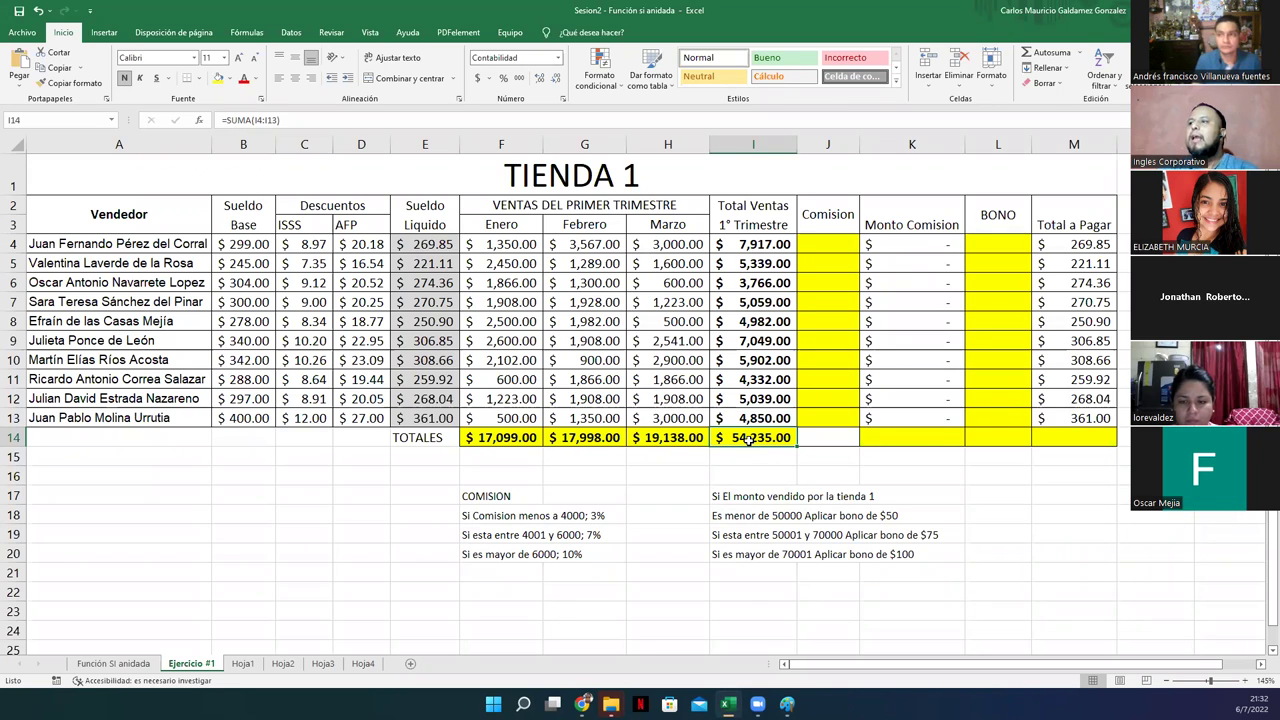
pyautogui.moveTo(477, 503); pyautogui.dragTo(473, 557)
pyautogui.click(724, 499)
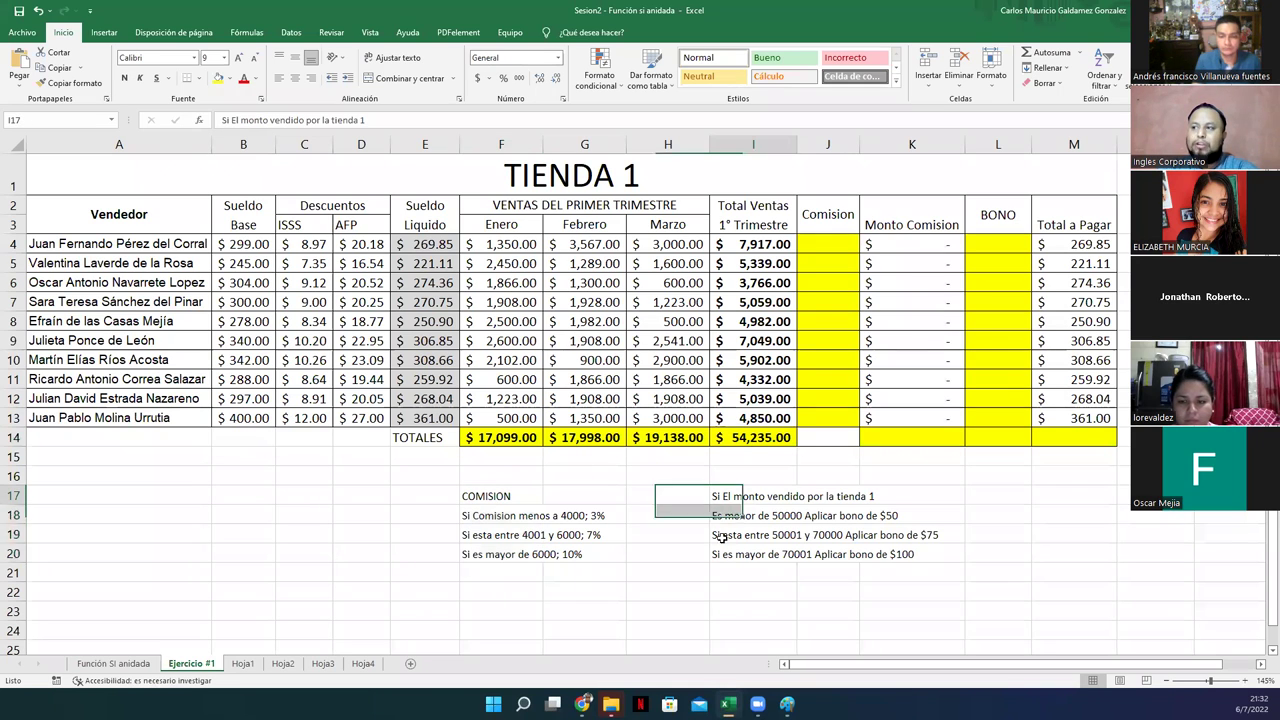
pyautogui.moveTo(823, 247); pyautogui.dragTo(838, 418)
pyautogui.moveTo(994, 247); pyautogui.dragTo(994, 419)
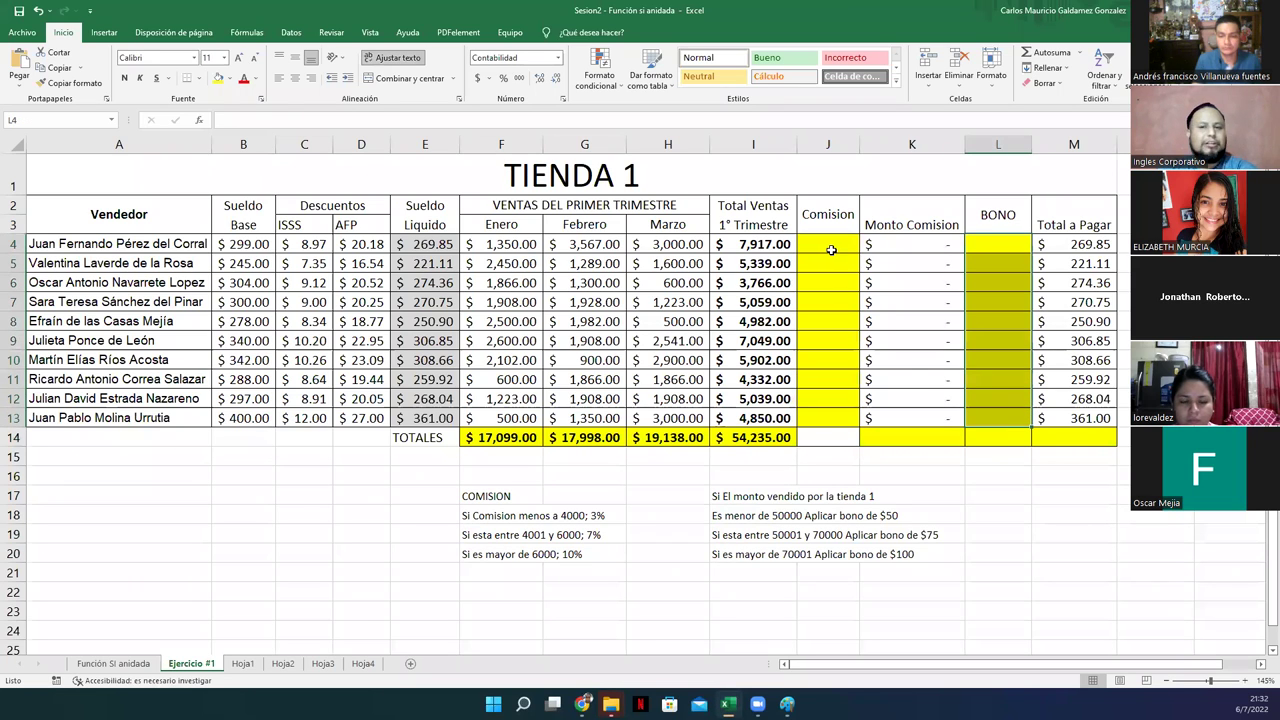
# Inspect the Monto Comision formula in K4 and the three commission tiers in F18:F20.
pyautogui.click(897, 244)
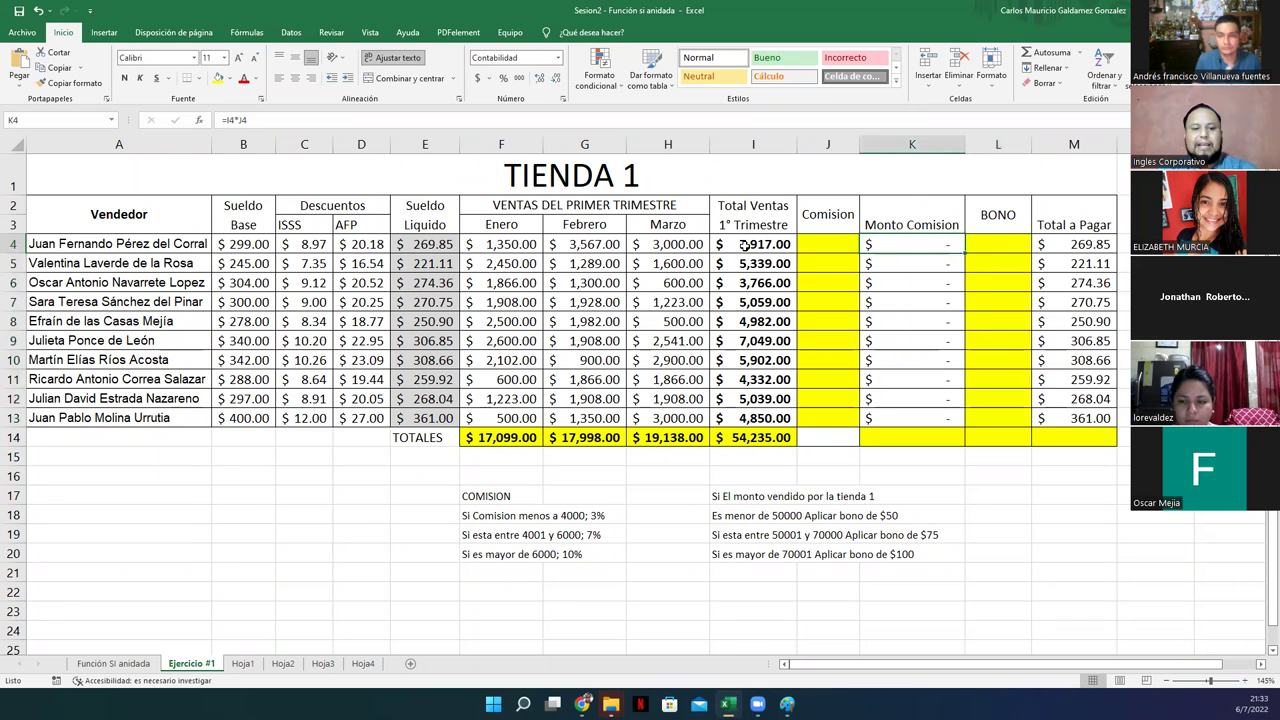
pyautogui.press('F2')
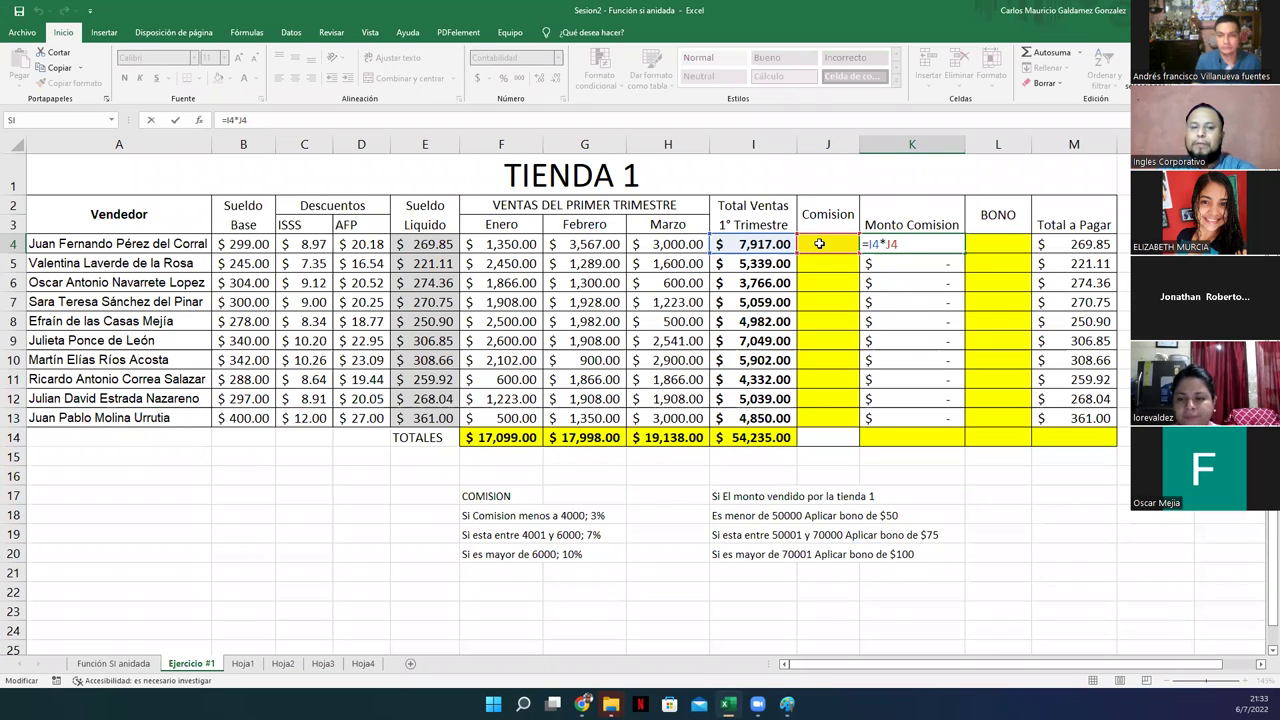
pyautogui.press('Escape')
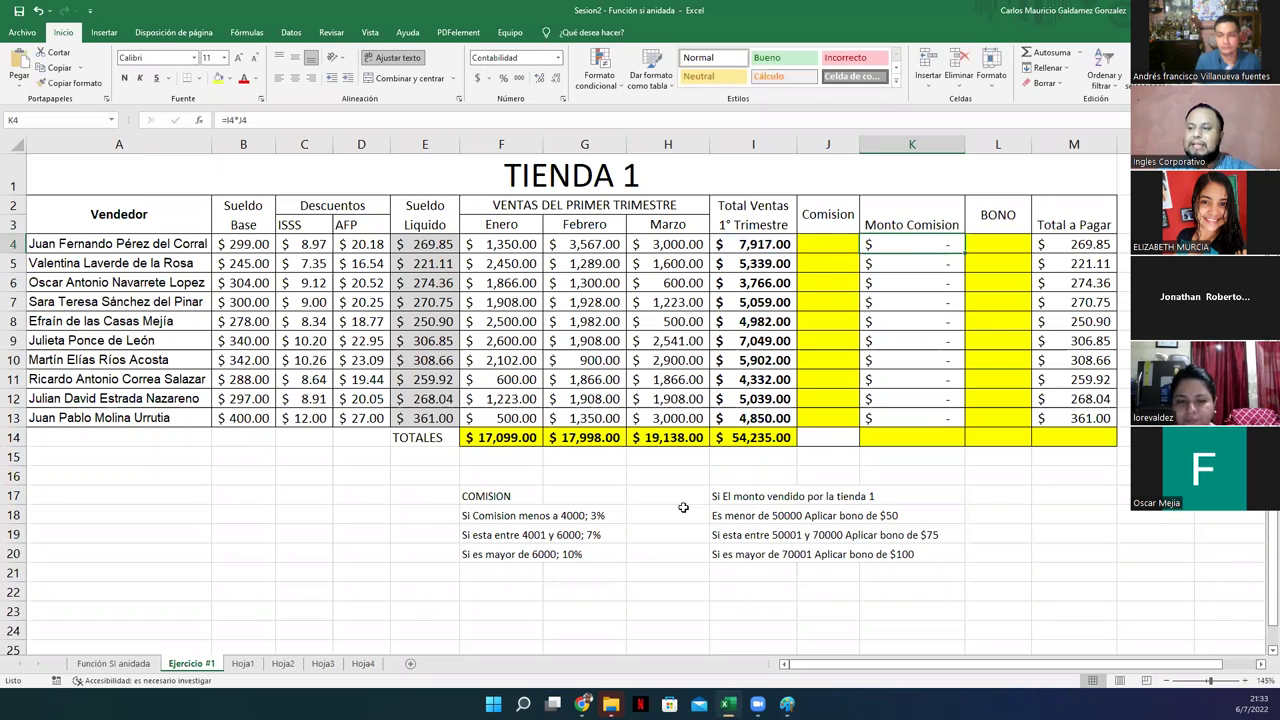
pyautogui.click(604, 515)
pyautogui.click(605, 538)
pyautogui.click(575, 557)
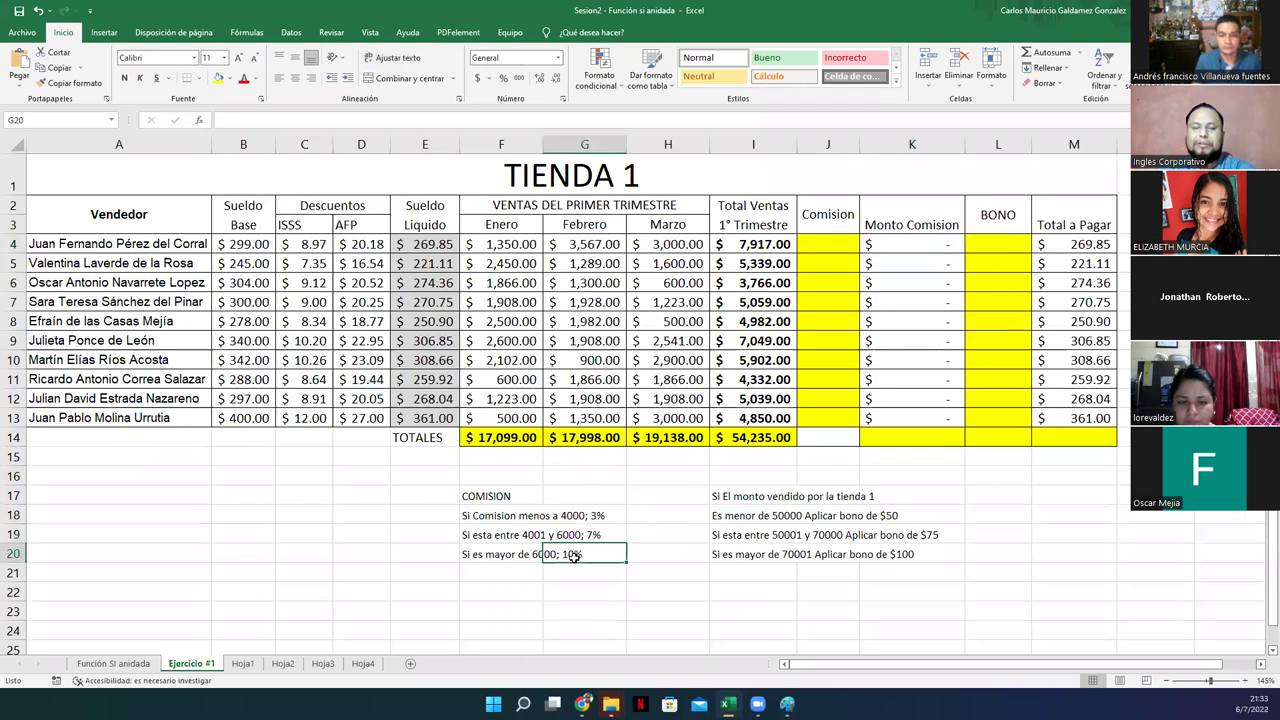
pyautogui.moveTo(467, 516); pyautogui.dragTo(469, 550)
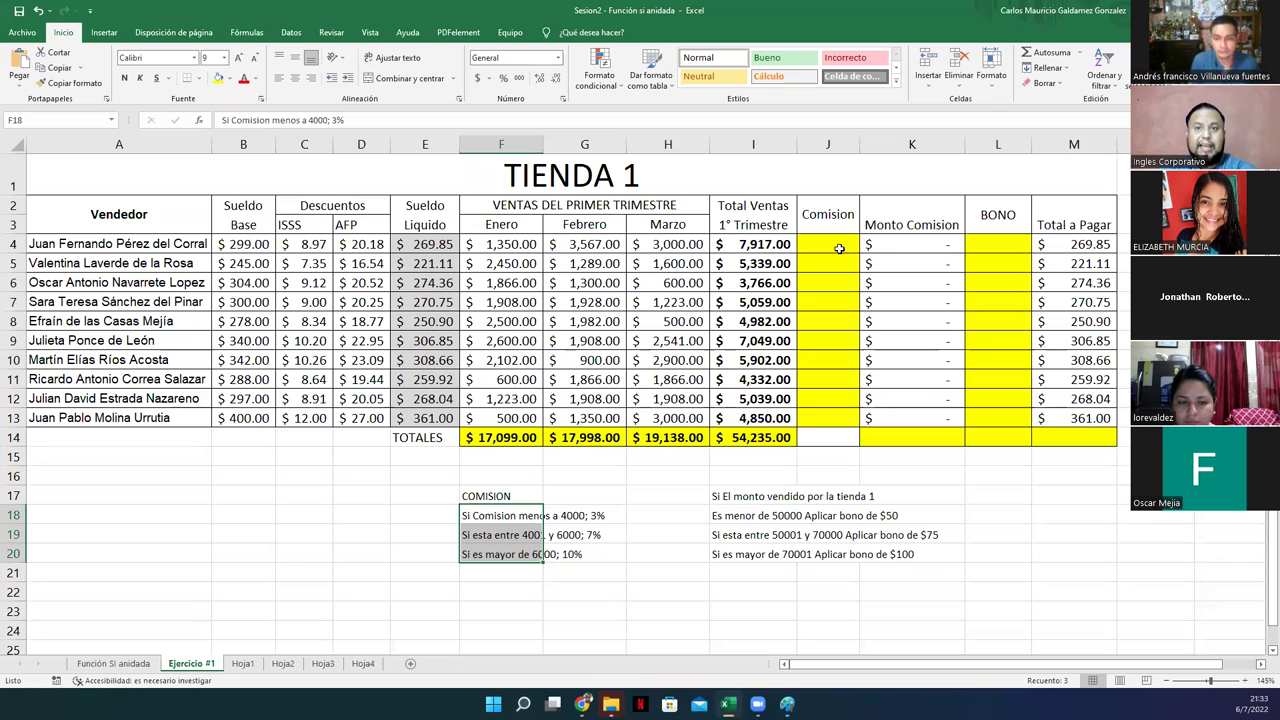
# Examine the bonus rules in I17:I20 alongside the store's total sales in I14 and the BONO column they apply to.
pyautogui.click(994, 254)
pyautogui.moveTo(716, 497); pyautogui.dragTo(735, 556)
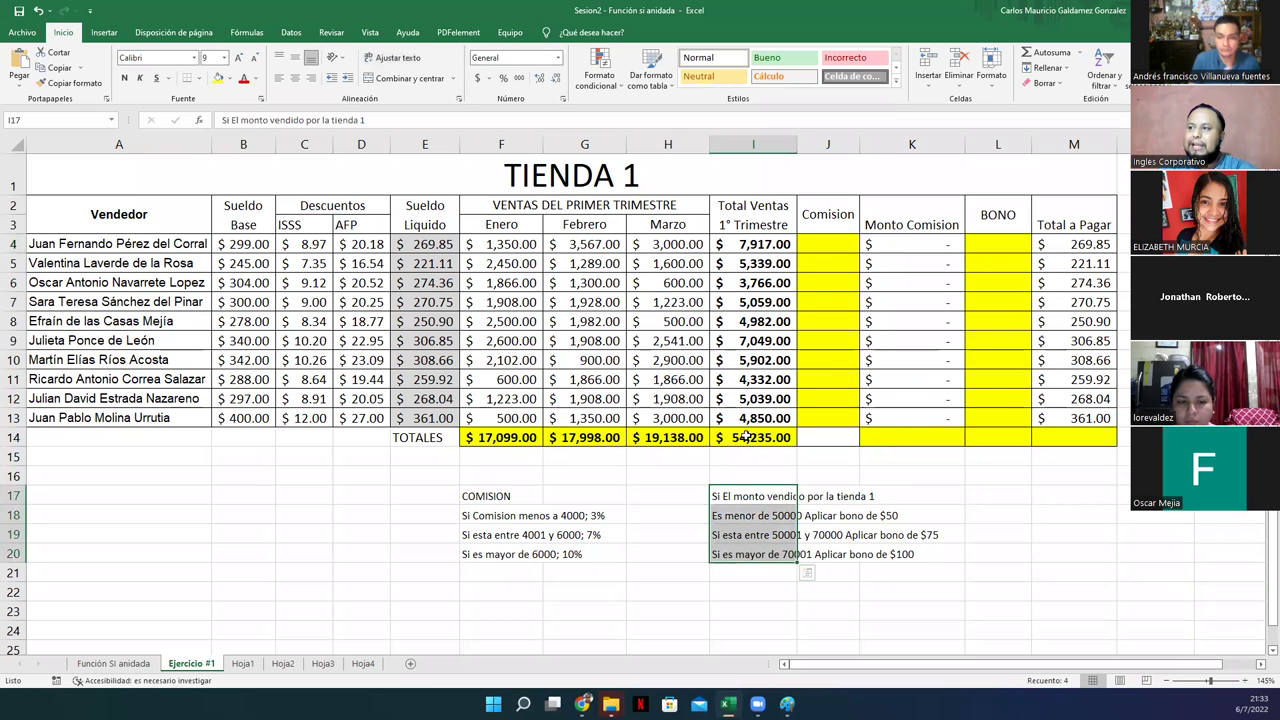
pyautogui.moveTo(753, 244); pyautogui.dragTo(753, 418)
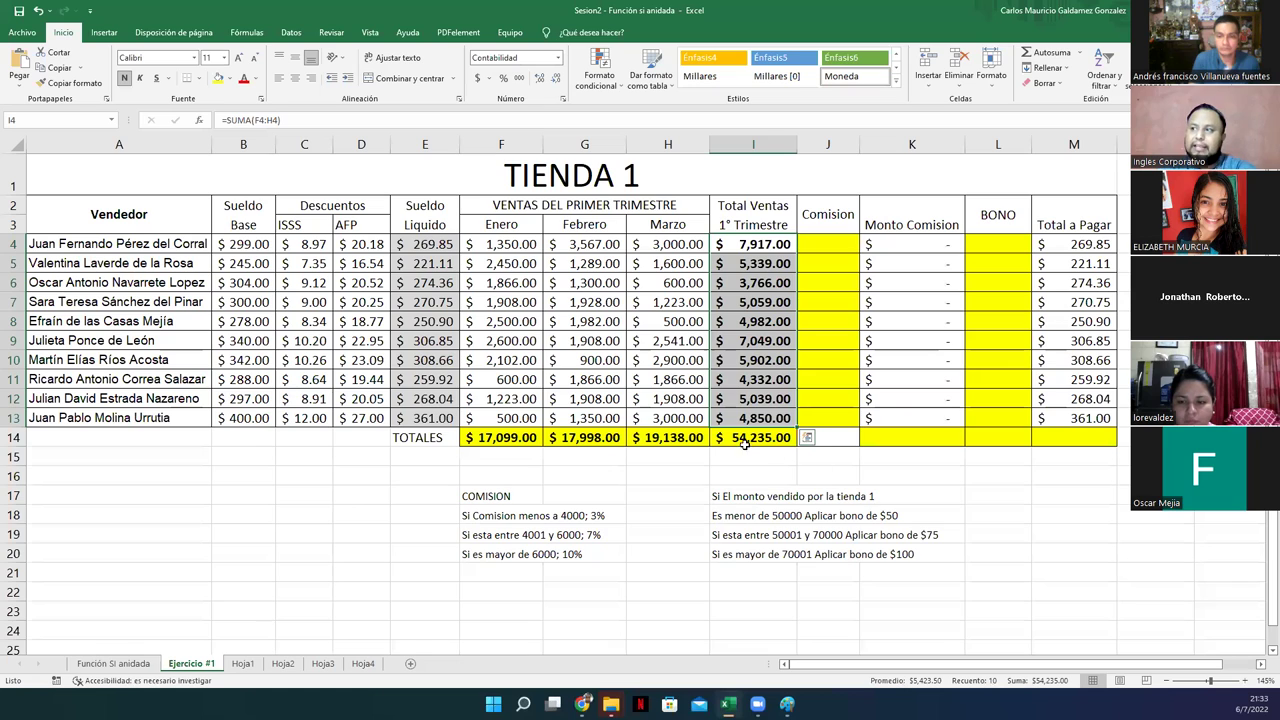
pyautogui.click(737, 440)
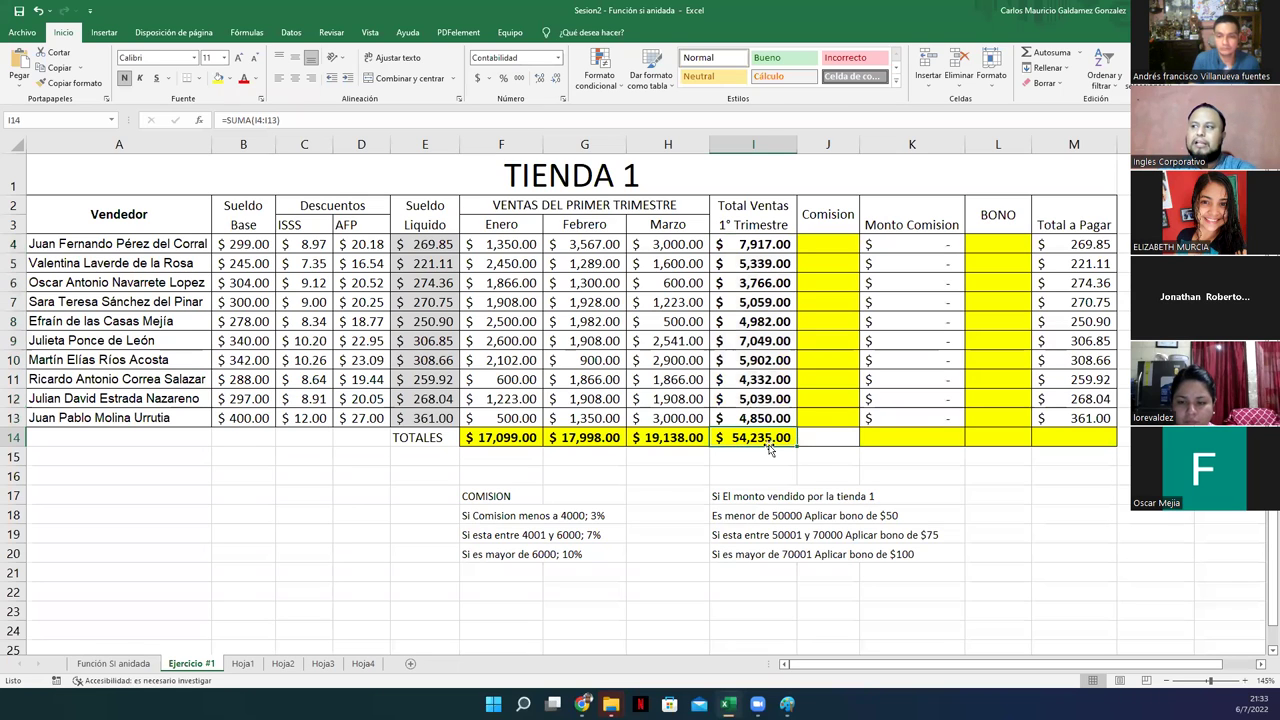
pyautogui.moveTo(721, 494); pyautogui.dragTo(735, 555)
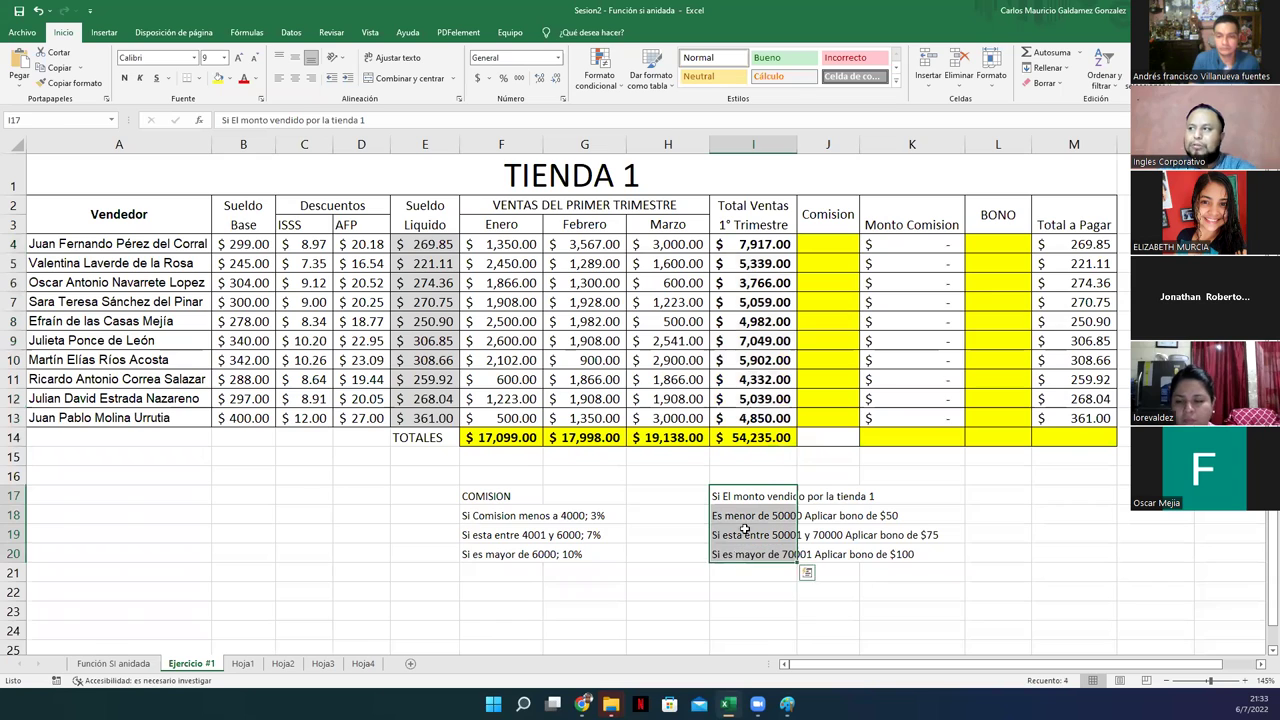
pyautogui.click(983, 241)
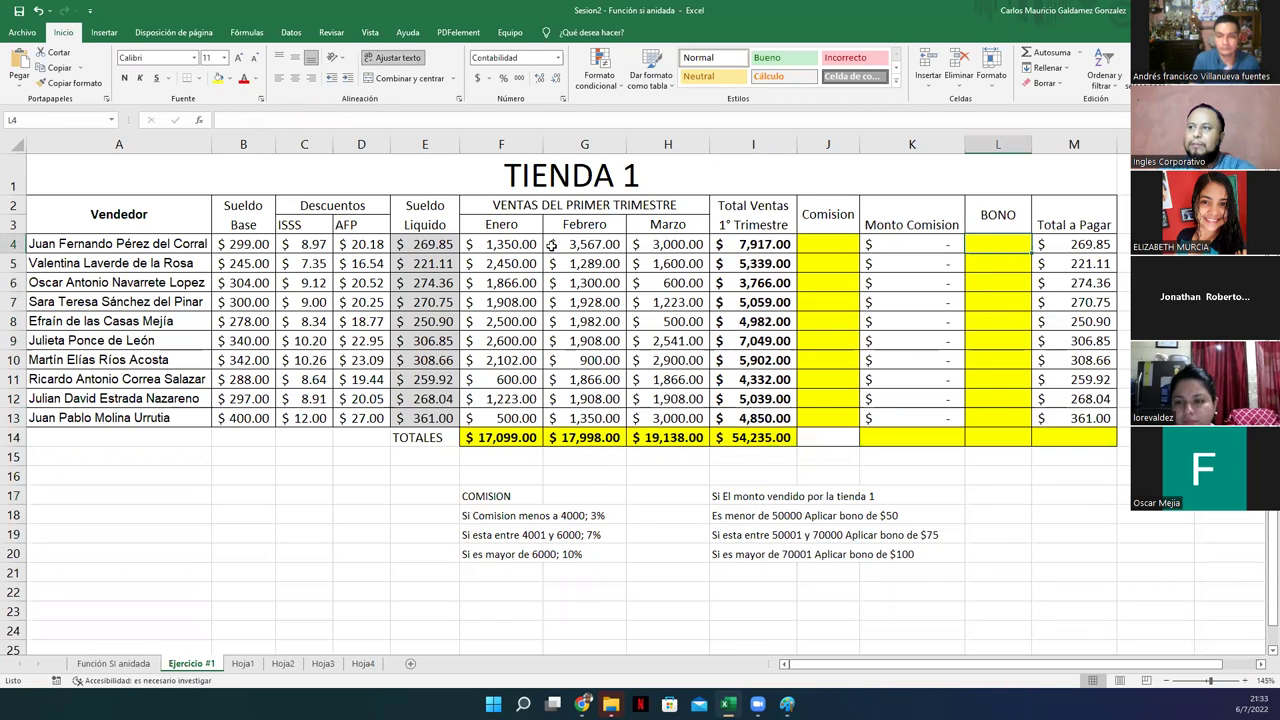
pyautogui.click(884, 517)
pyautogui.click(920, 539)
pyautogui.click(905, 556)
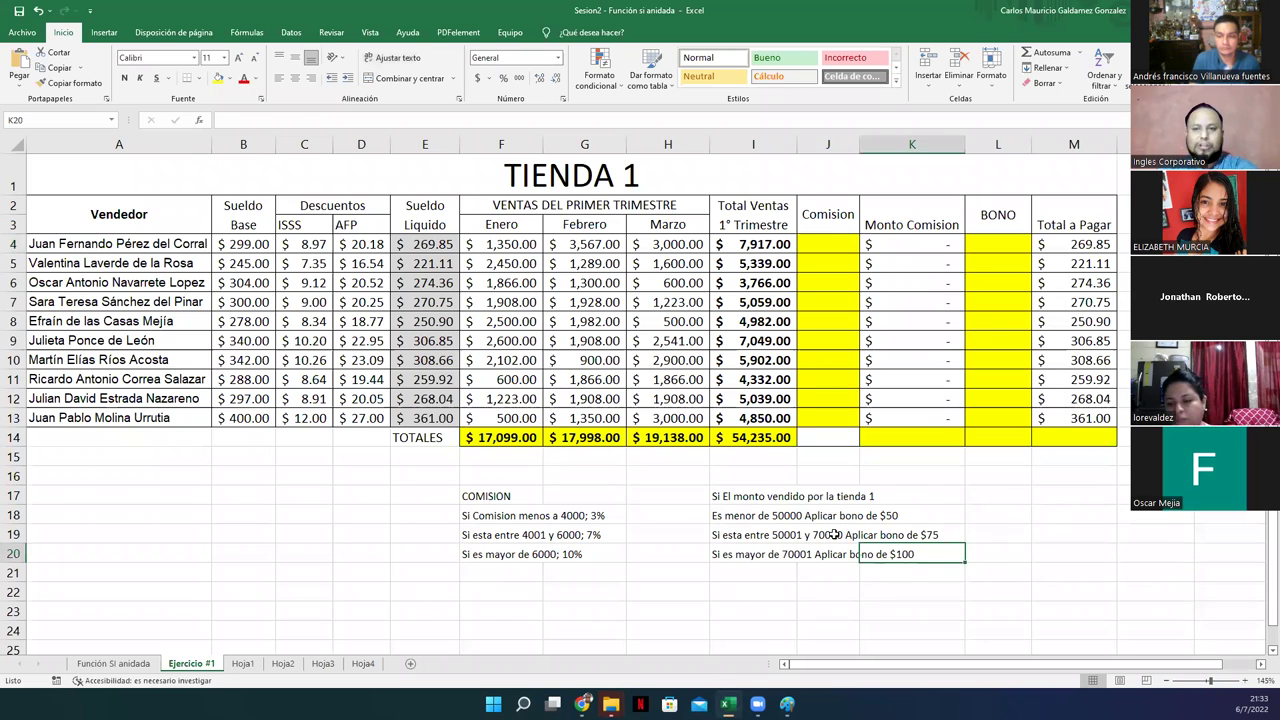
pyautogui.click(746, 440)
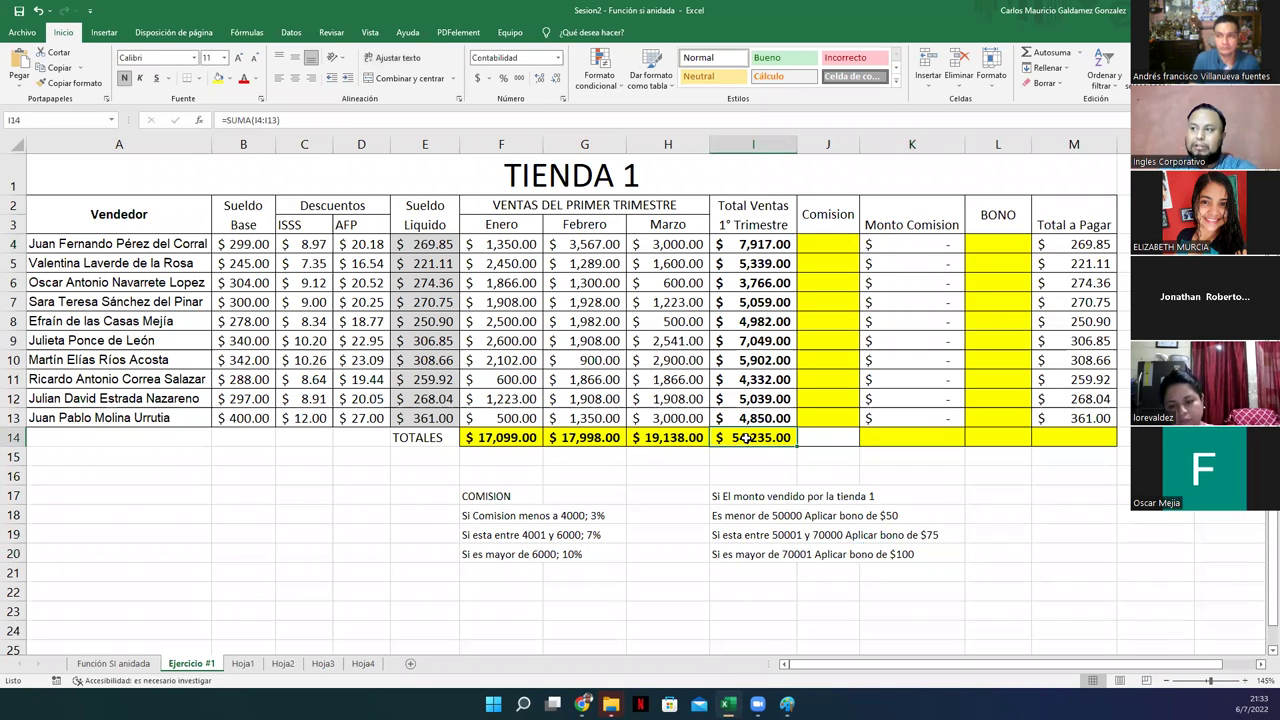
pyautogui.moveTo(1005, 244); pyautogui.dragTo(1000, 418)
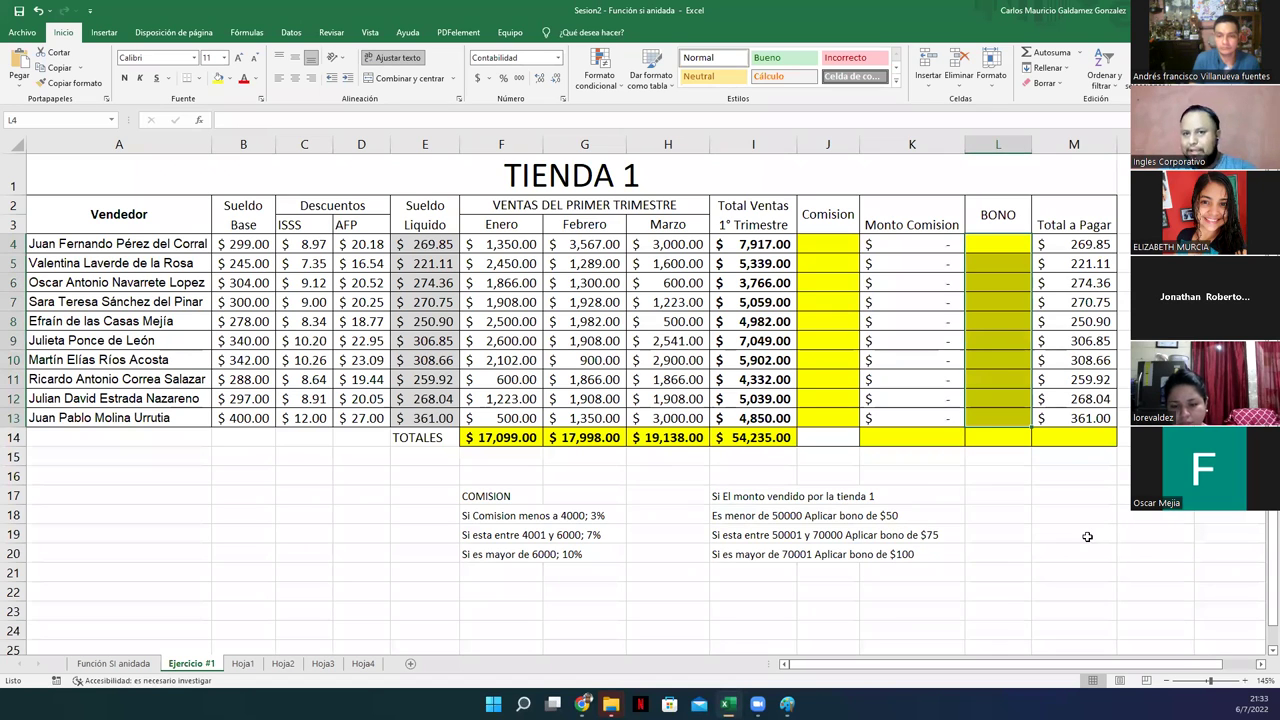
# Add AutoSum totals in K14:M14 for Monto Comision, BONO and Total a Pagar.
pyautogui.click(500, 517)
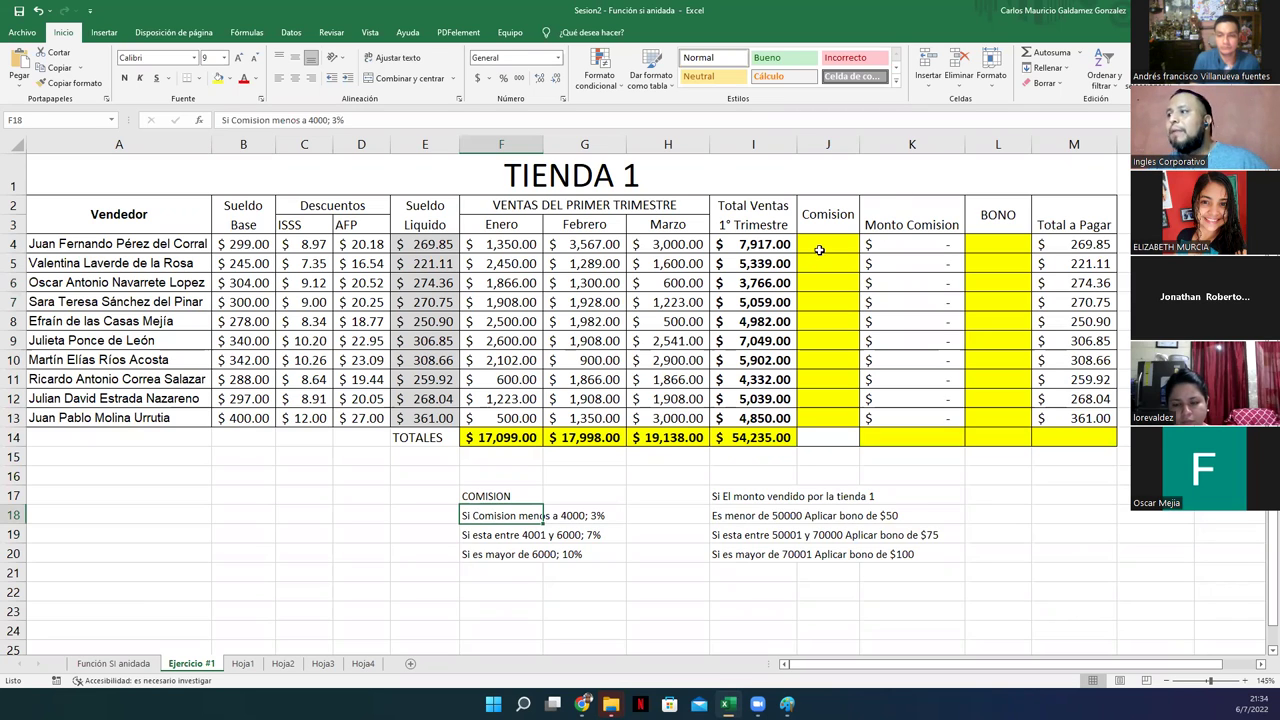
pyautogui.click(819, 250)
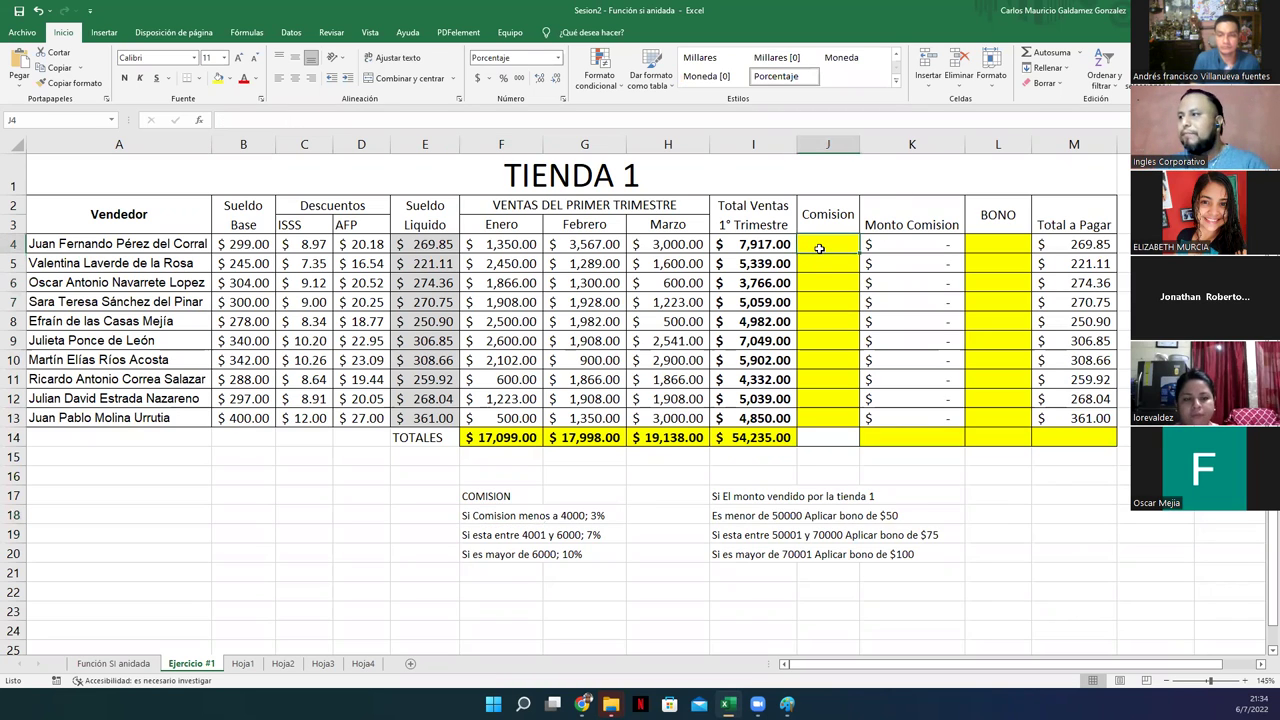
pyautogui.moveTo(916, 441); pyautogui.dragTo(1075, 438)
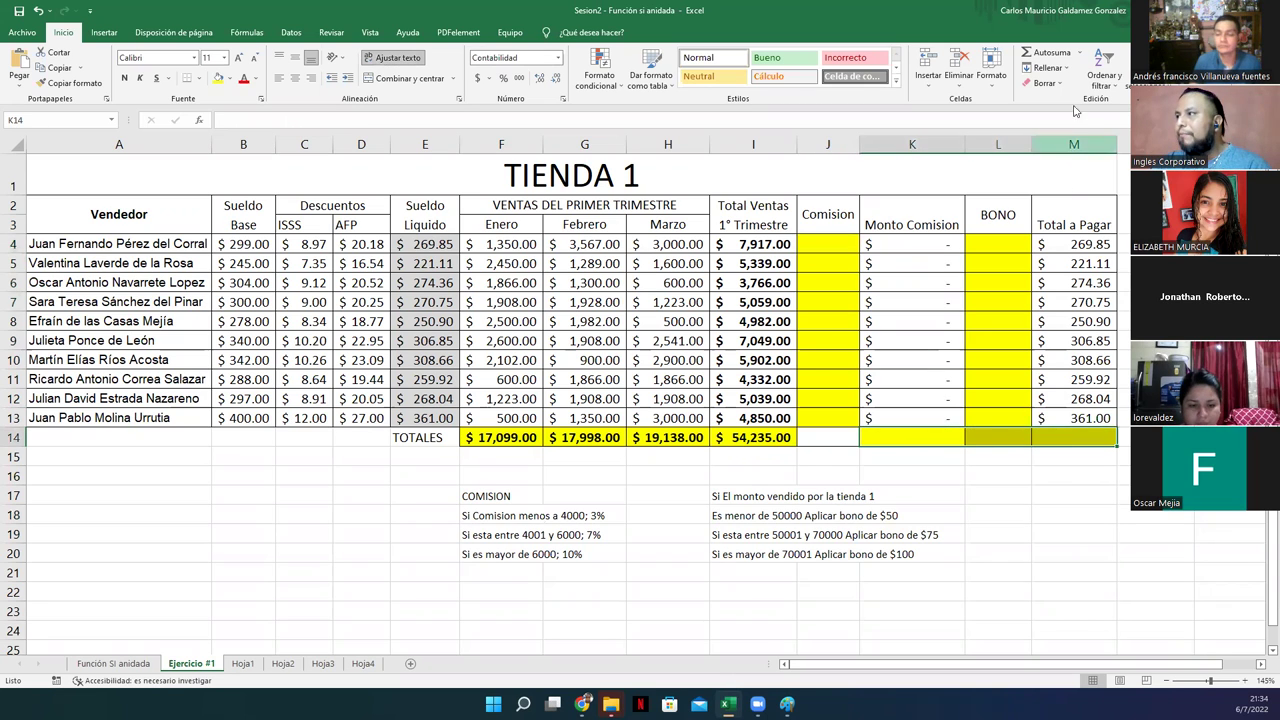
pyautogui.click(1045, 52)
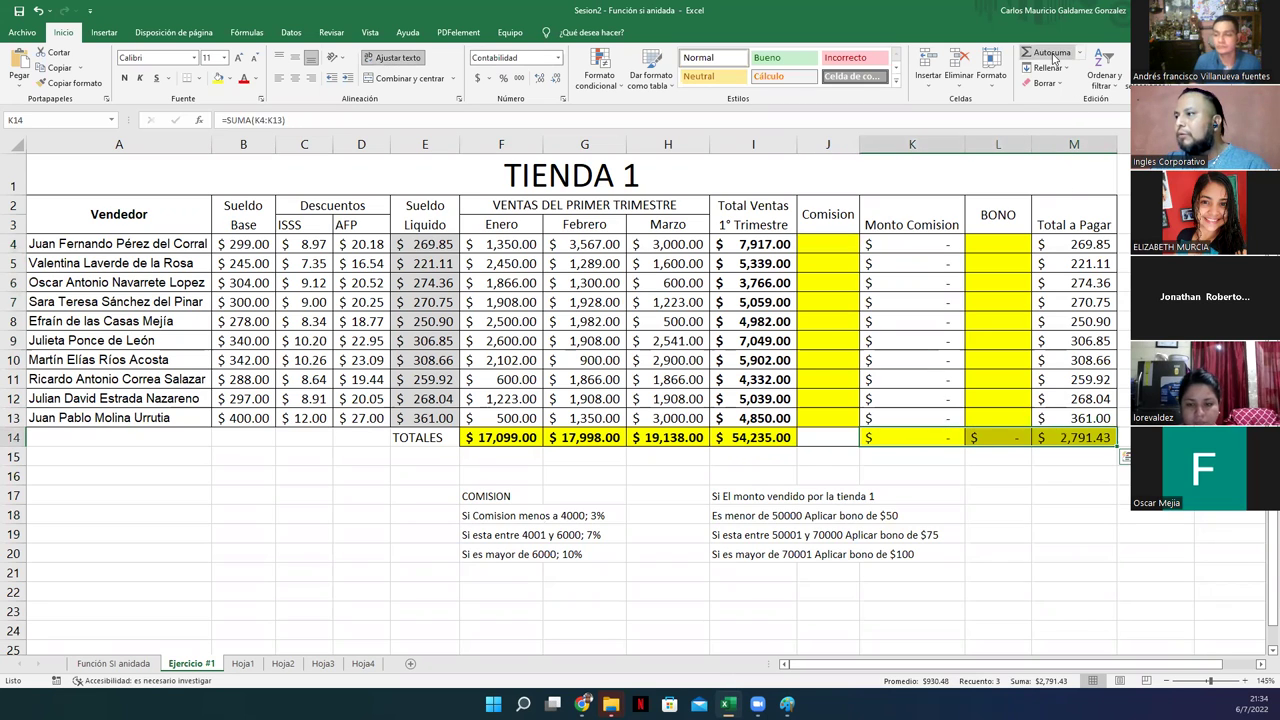
# Check the SUMA formulas in K14, L14 and M14 to see which ranges they add up.
pyautogui.click(897, 437)
pyautogui.doubleClick(897, 437)
pyautogui.press('Escape')
pyautogui.click(997, 438)
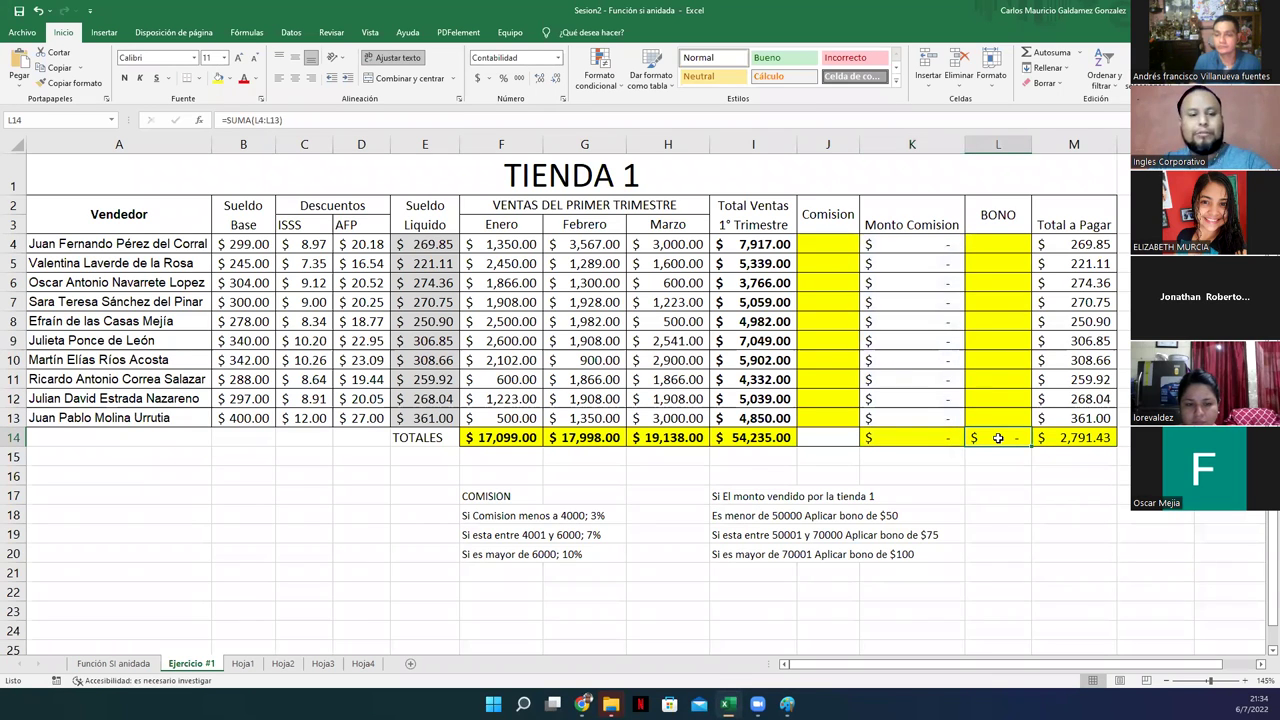
pyautogui.doubleClick(997, 438)
pyautogui.press('Escape')
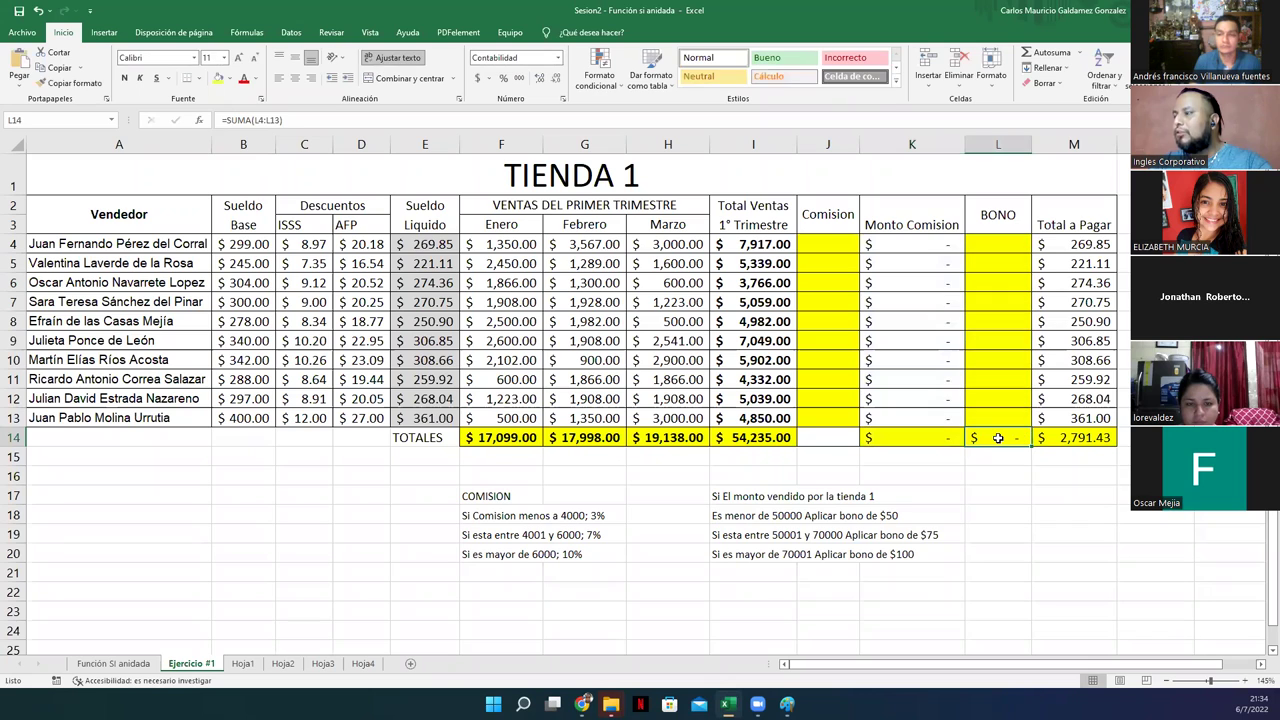
pyautogui.click(1044, 437)
pyautogui.doubleClick(1044, 437)
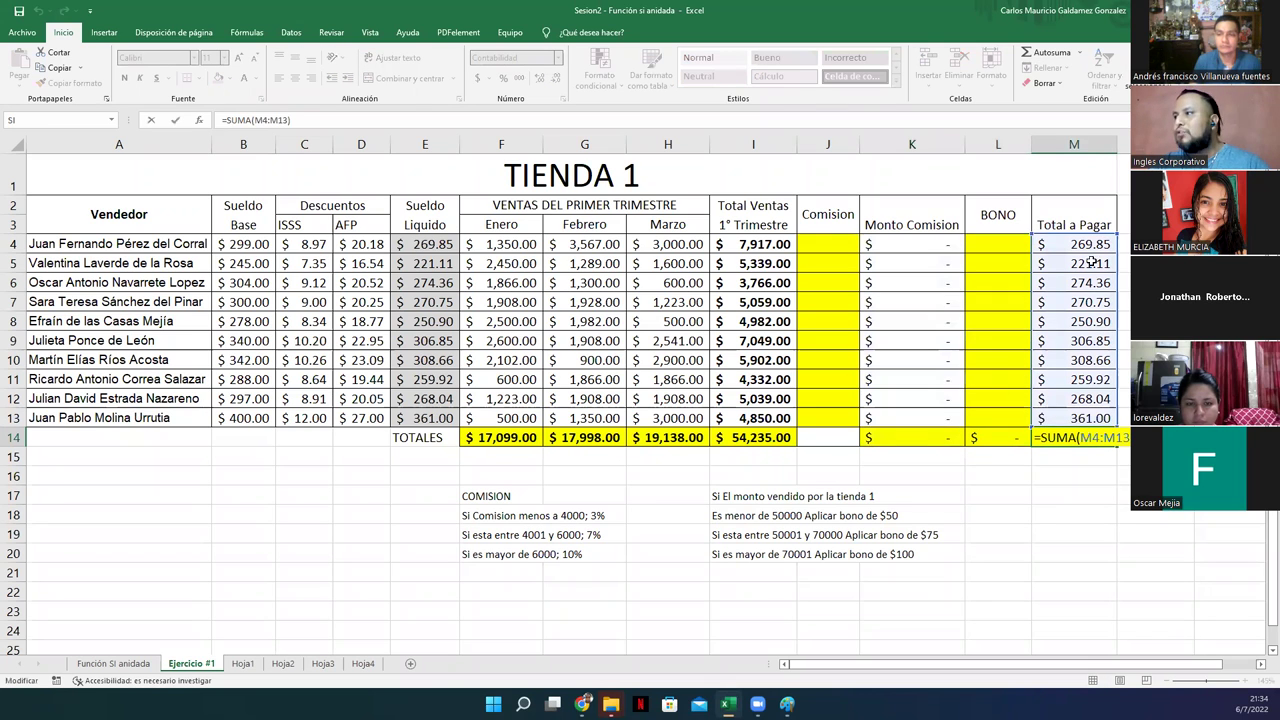
pyautogui.press('Escape')
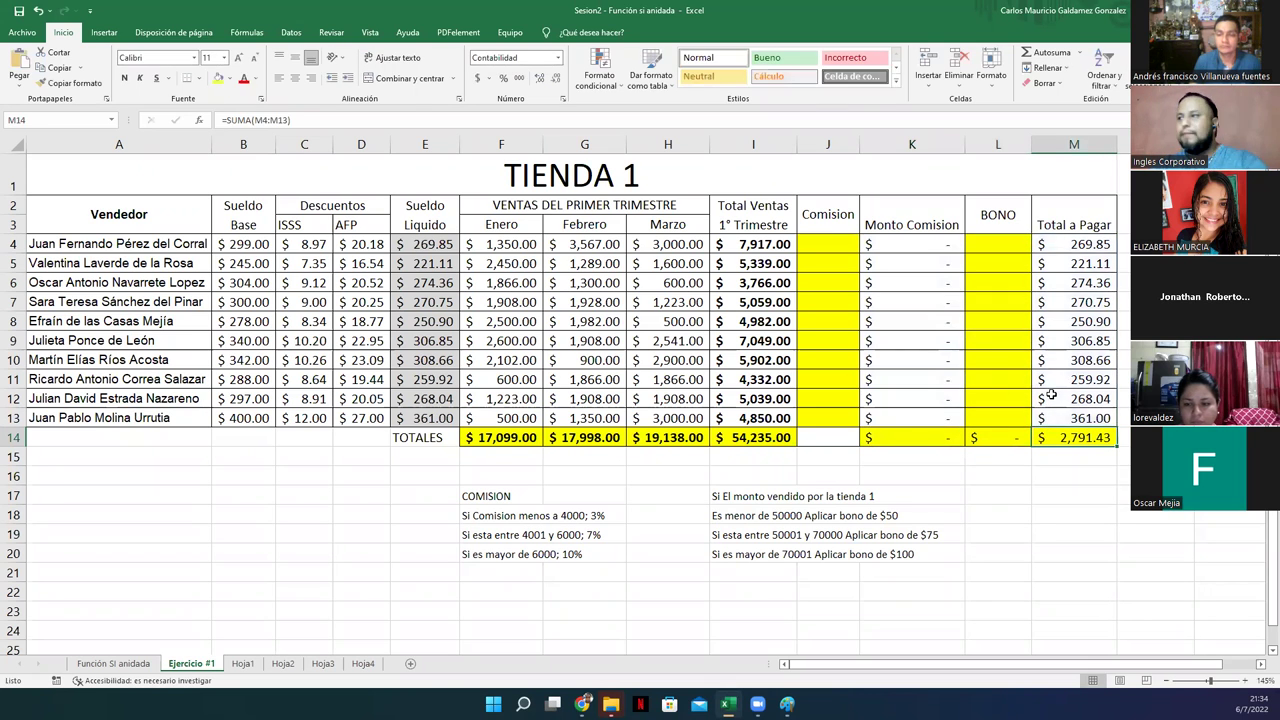
# Begin a formula in J4, the Comision cell of the first vendor.
pyautogui.moveTo(828, 244); pyautogui.dragTo(834, 423)
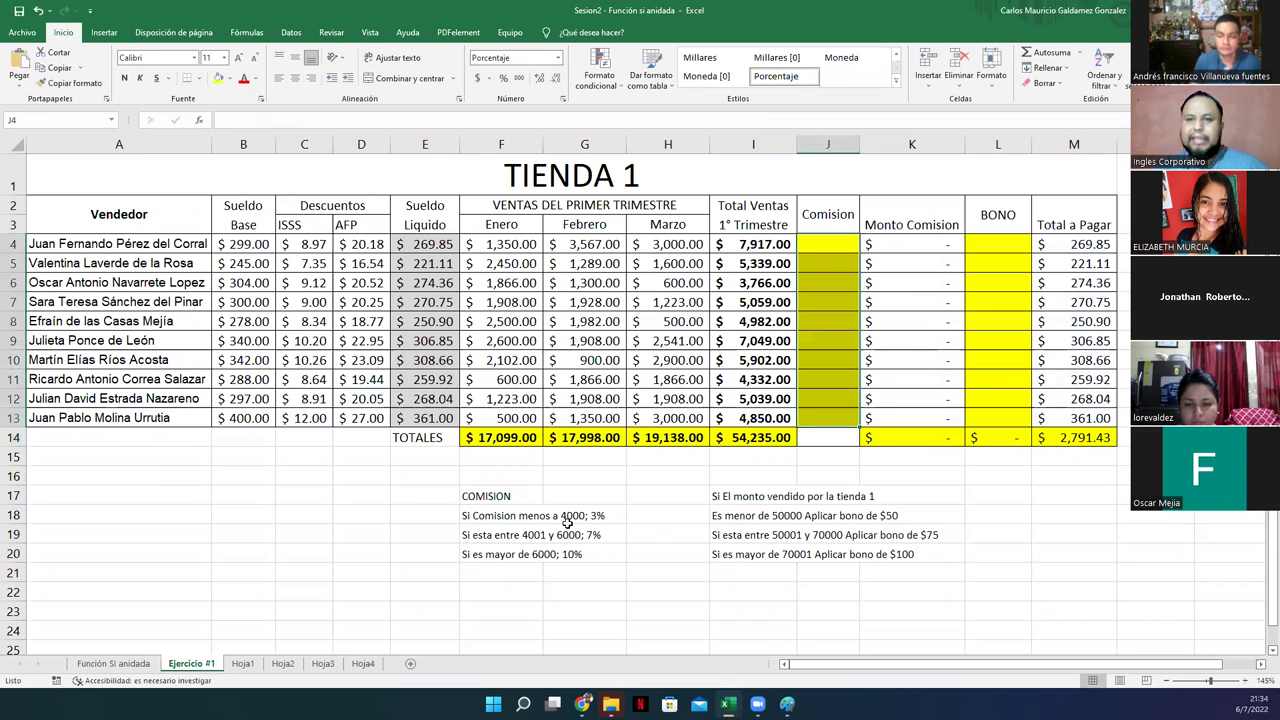
pyautogui.click(812, 251)
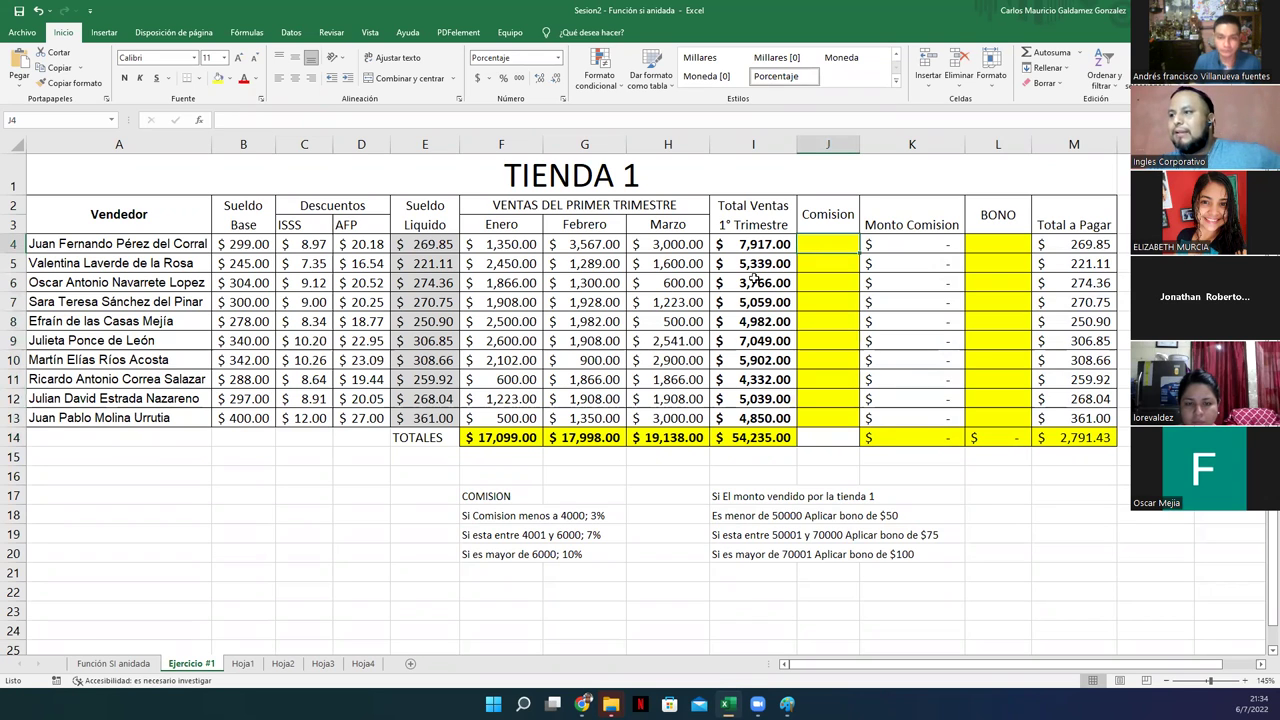
pyautogui.click(736, 246)
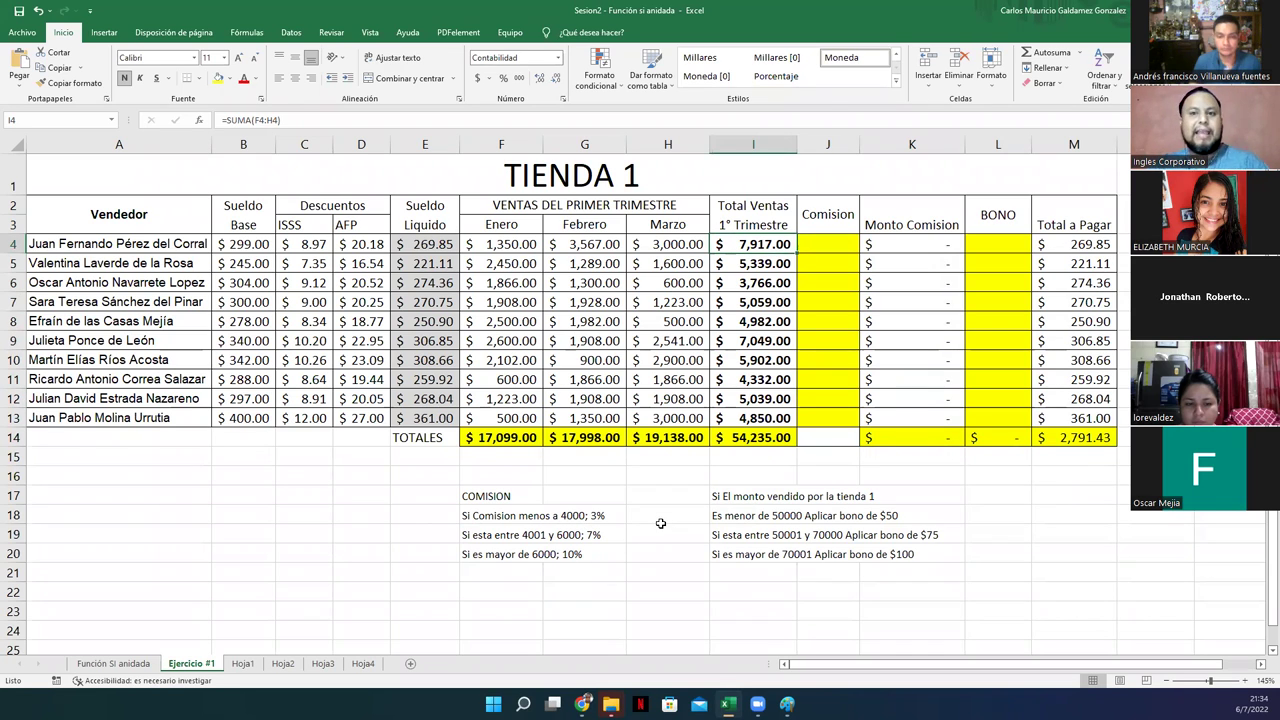
pyautogui.click(815, 249)
pyautogui.write('=')
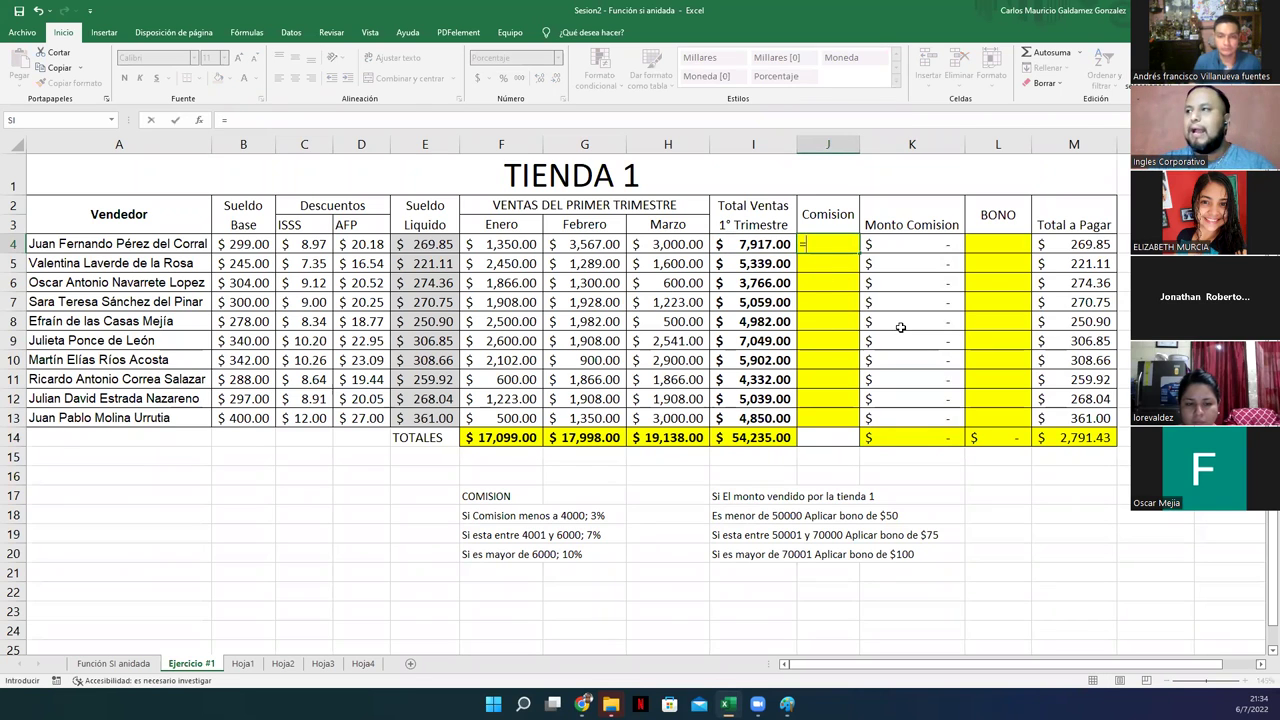
pyautogui.write('si')
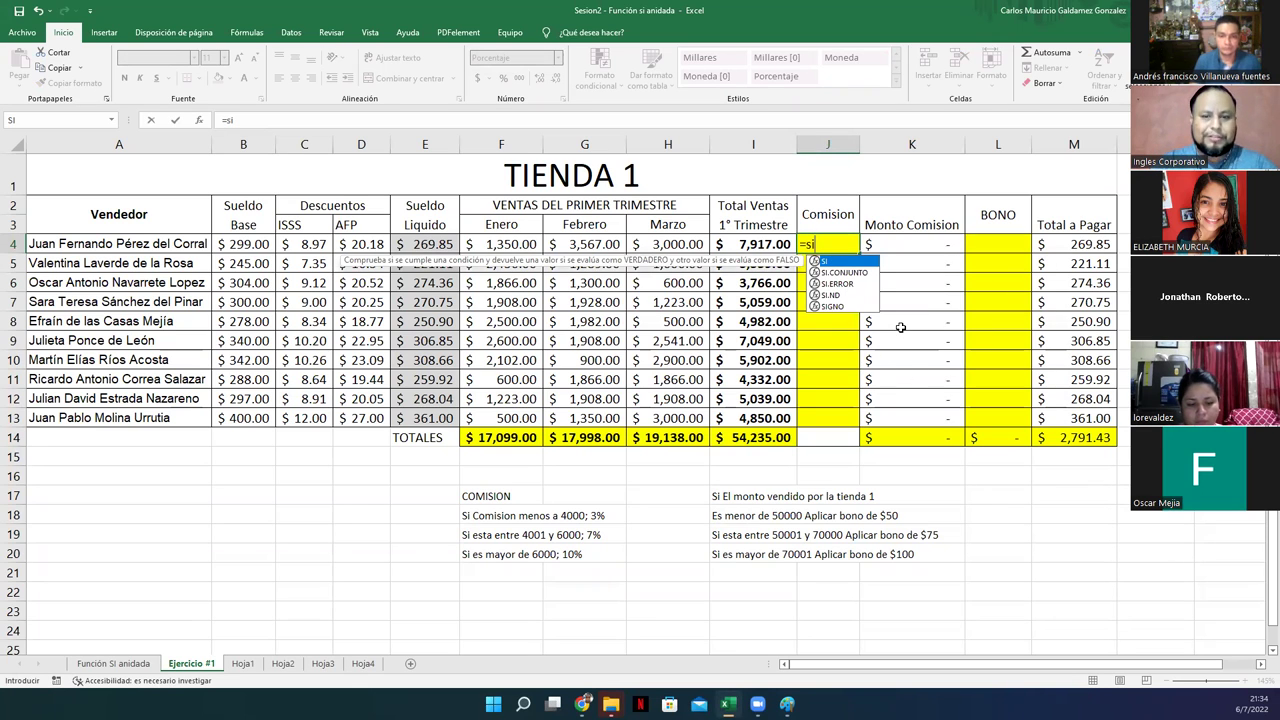
pyautogui.write('(')
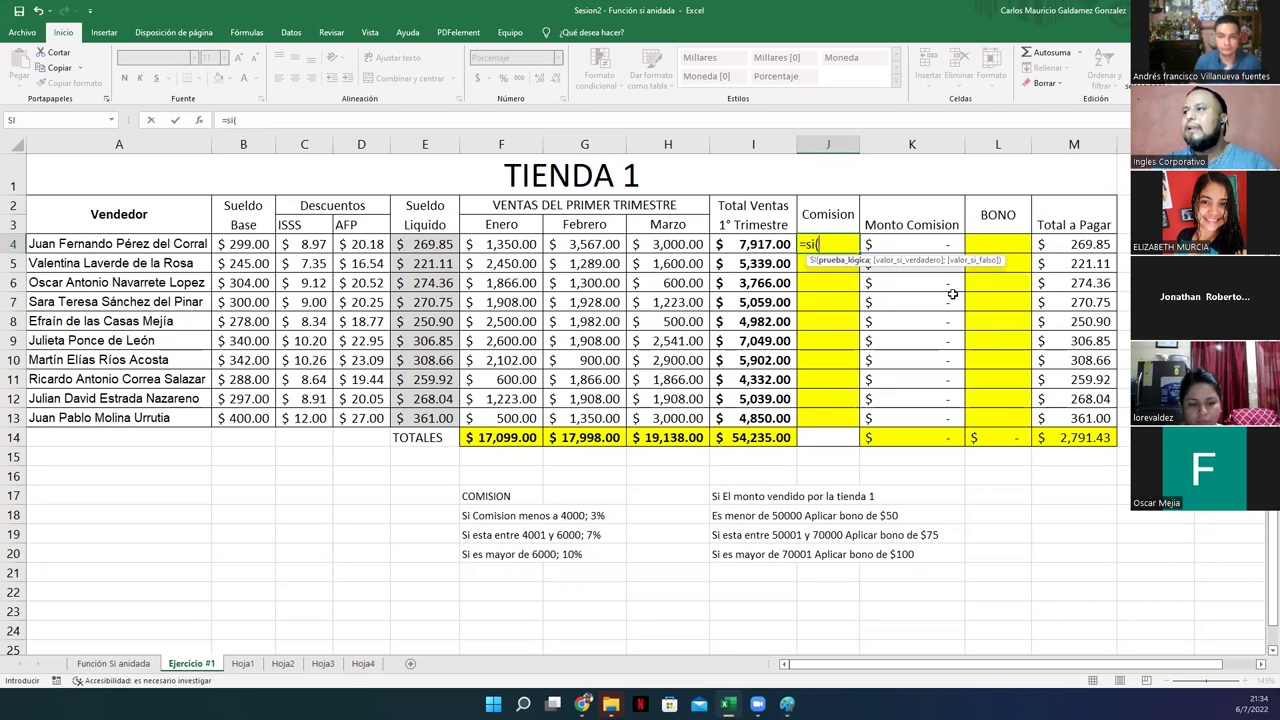
pyautogui.press('Return')
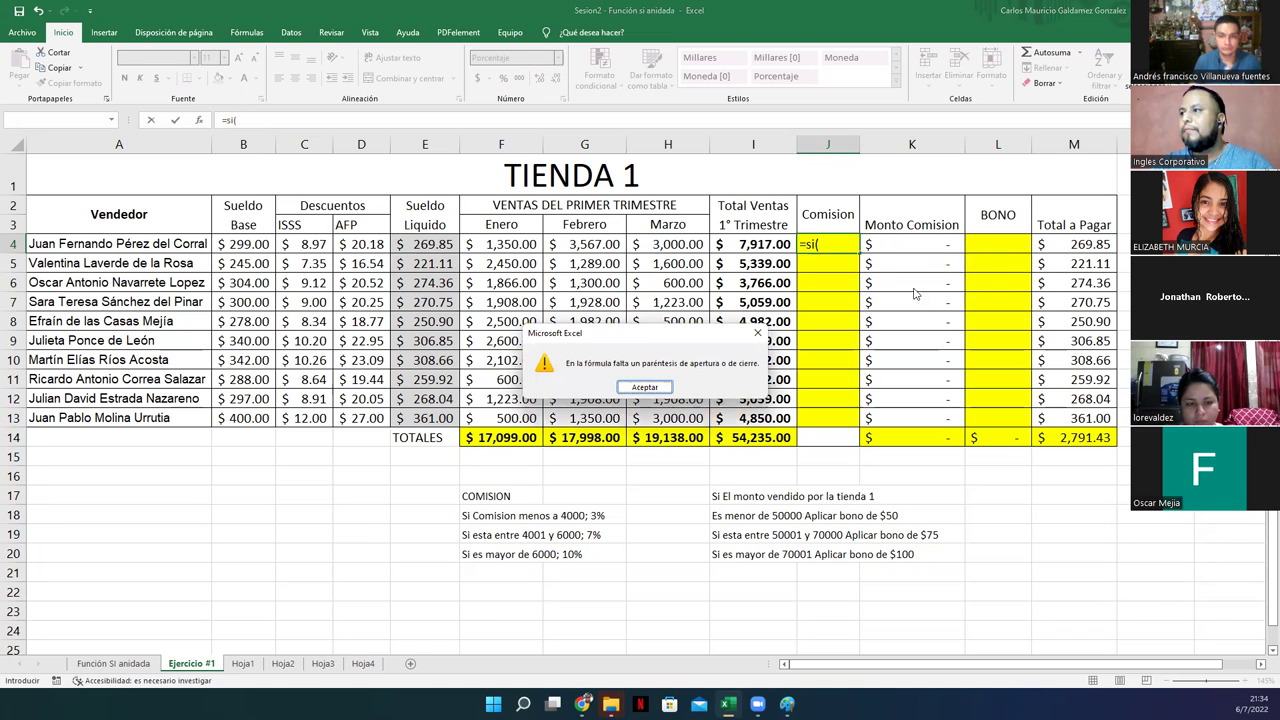
pyautogui.click(645, 384)
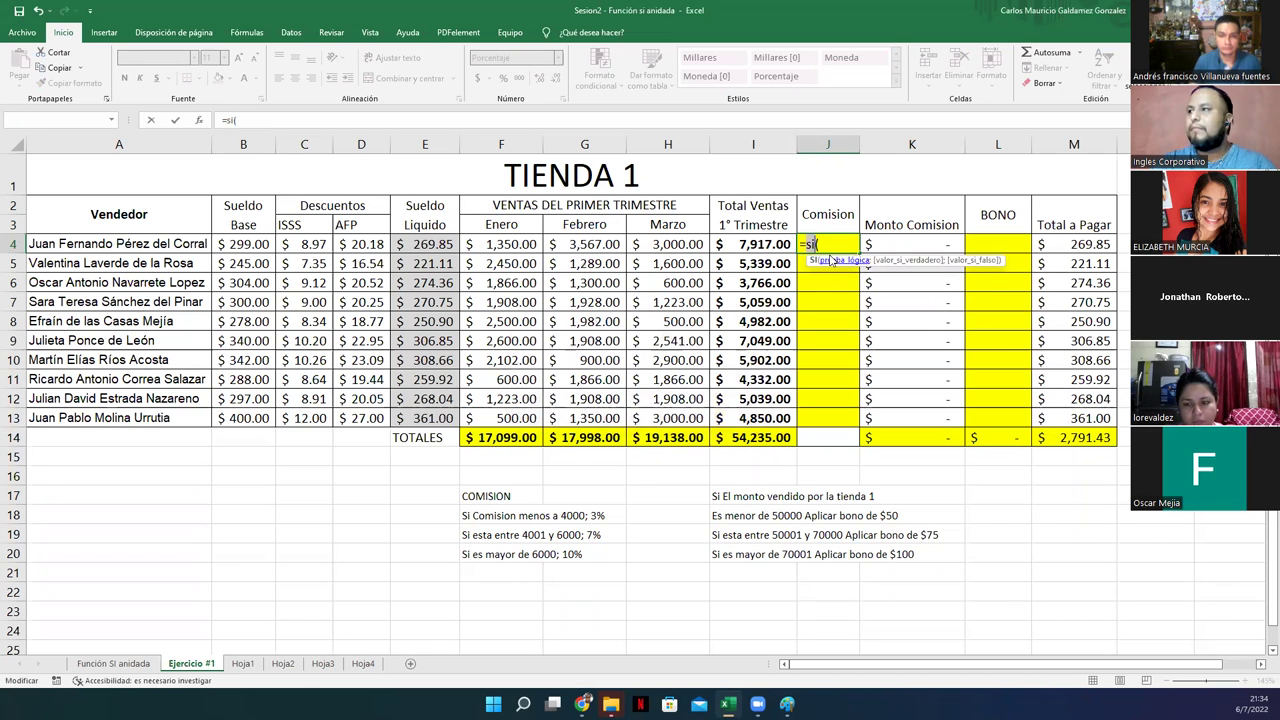
pyautogui.press('Return')
pyautogui.press('Return')
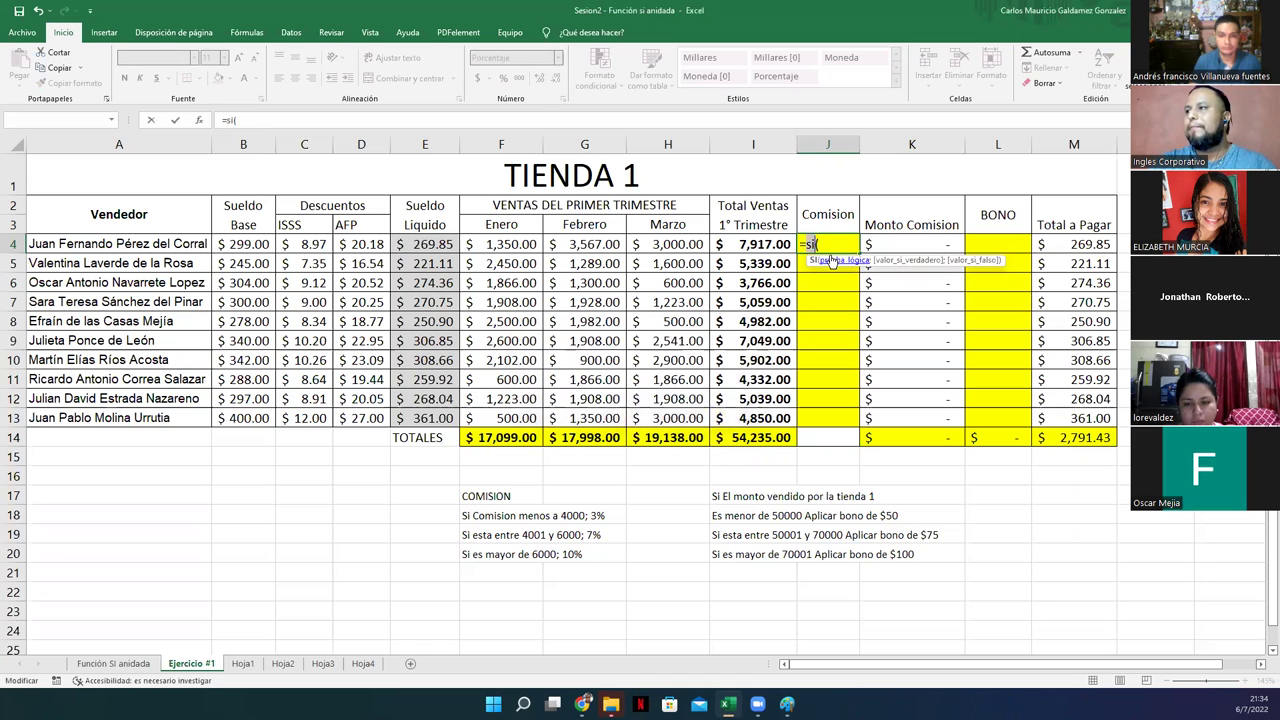
pyautogui.press('BackSpace')
pyautogui.press('BackSpace')
# Enter the first commission tier in J4 as =SI(I4<=4000;3%; and open a nested SI for the false case.
pyautogui.write('si')
pyautogui.press('Tab')
pyautogui.click(752, 244)
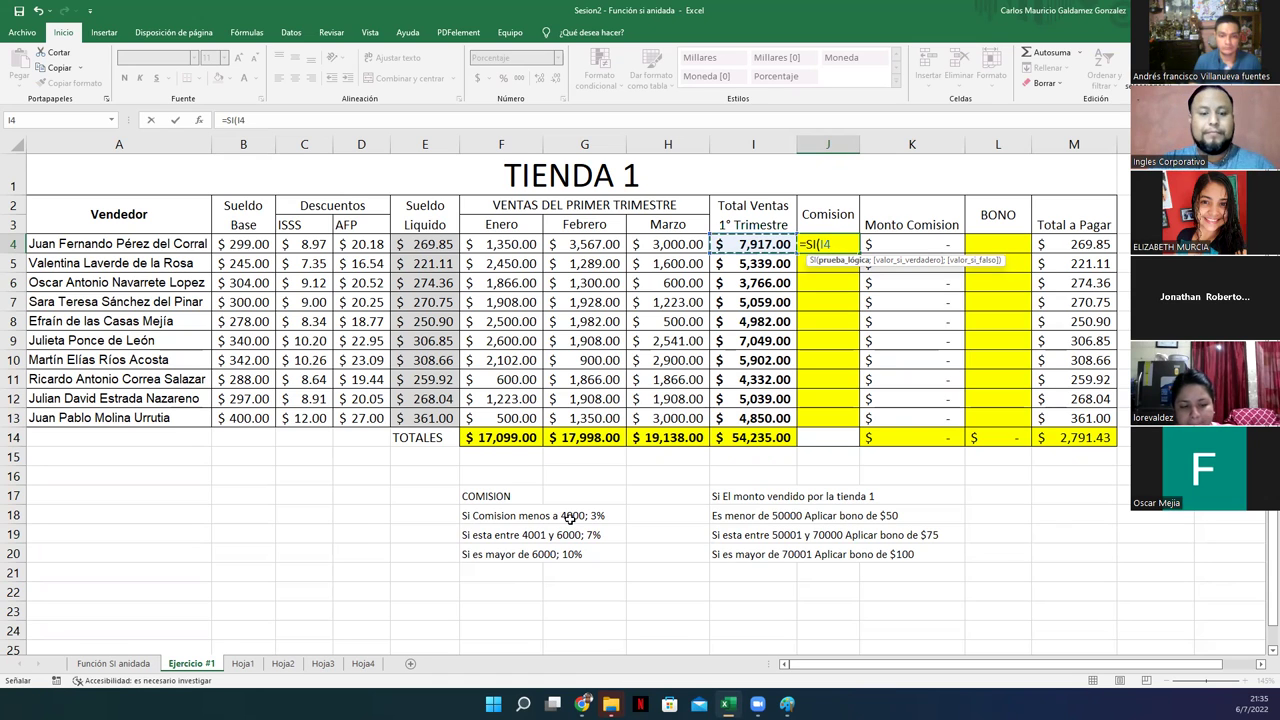
pyautogui.write('<=4000')
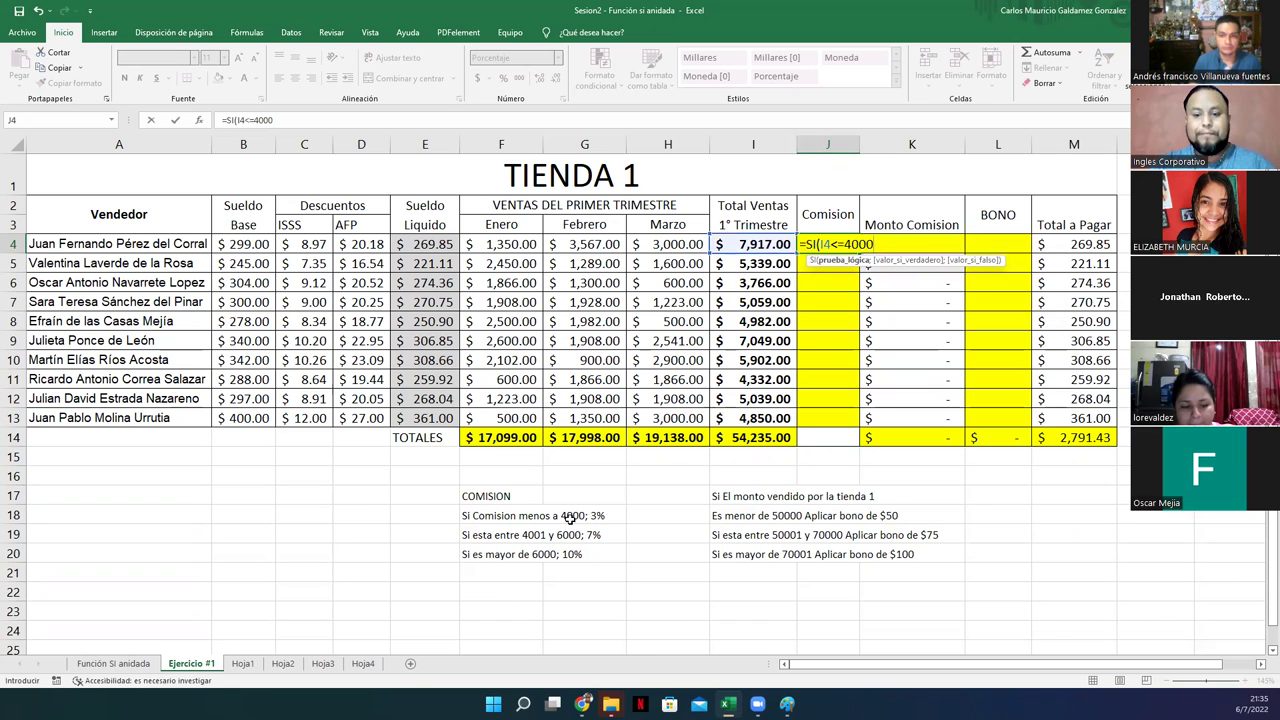
pyautogui.write(';')
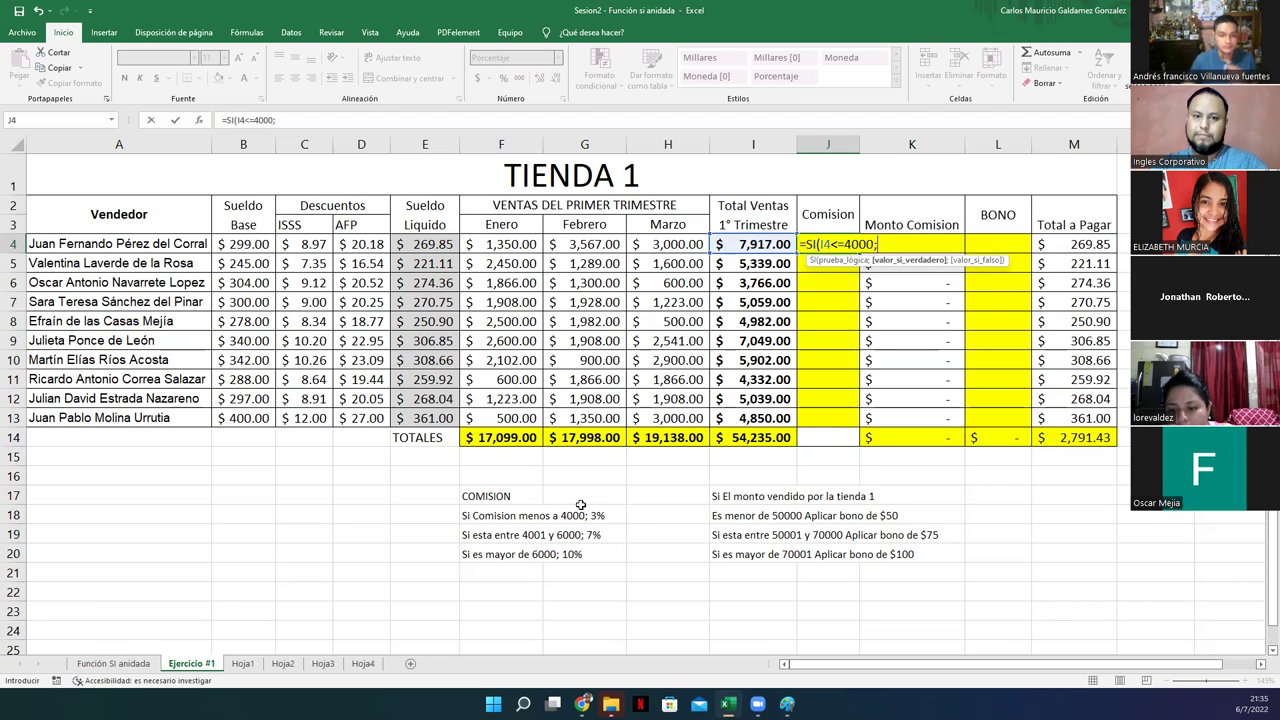
pyautogui.write('3')
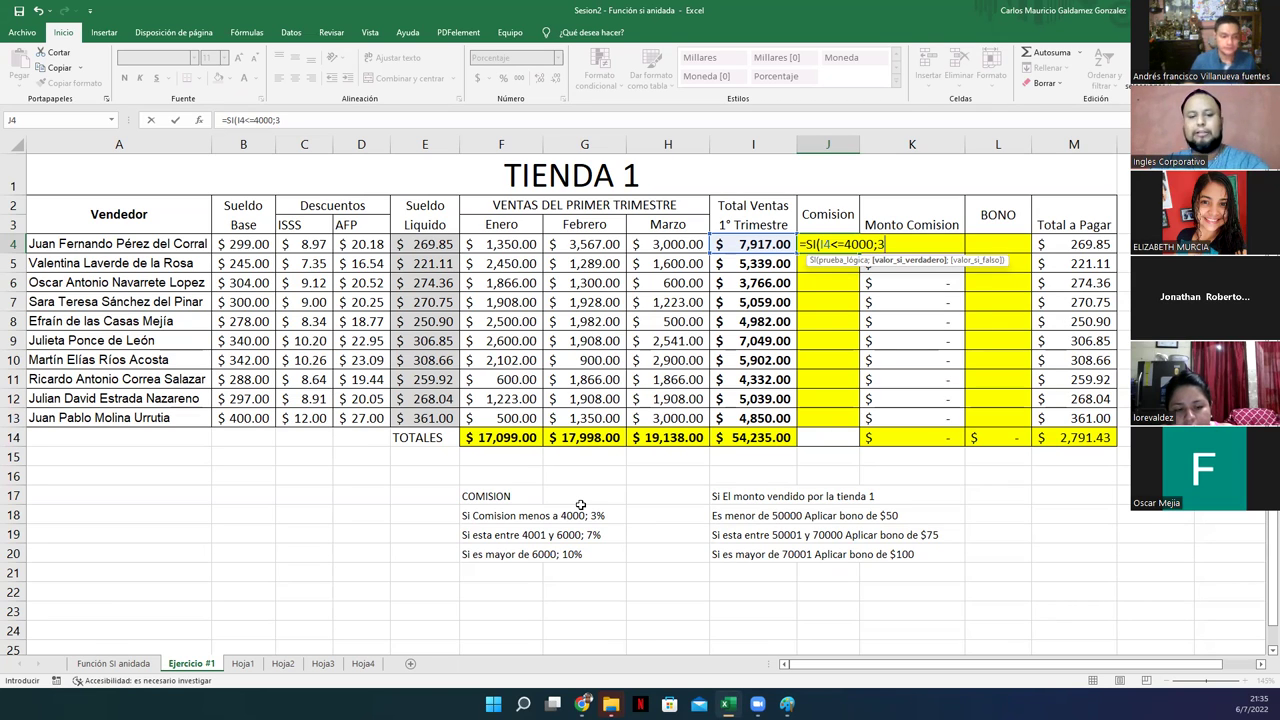
pyautogui.write('%;SI(')
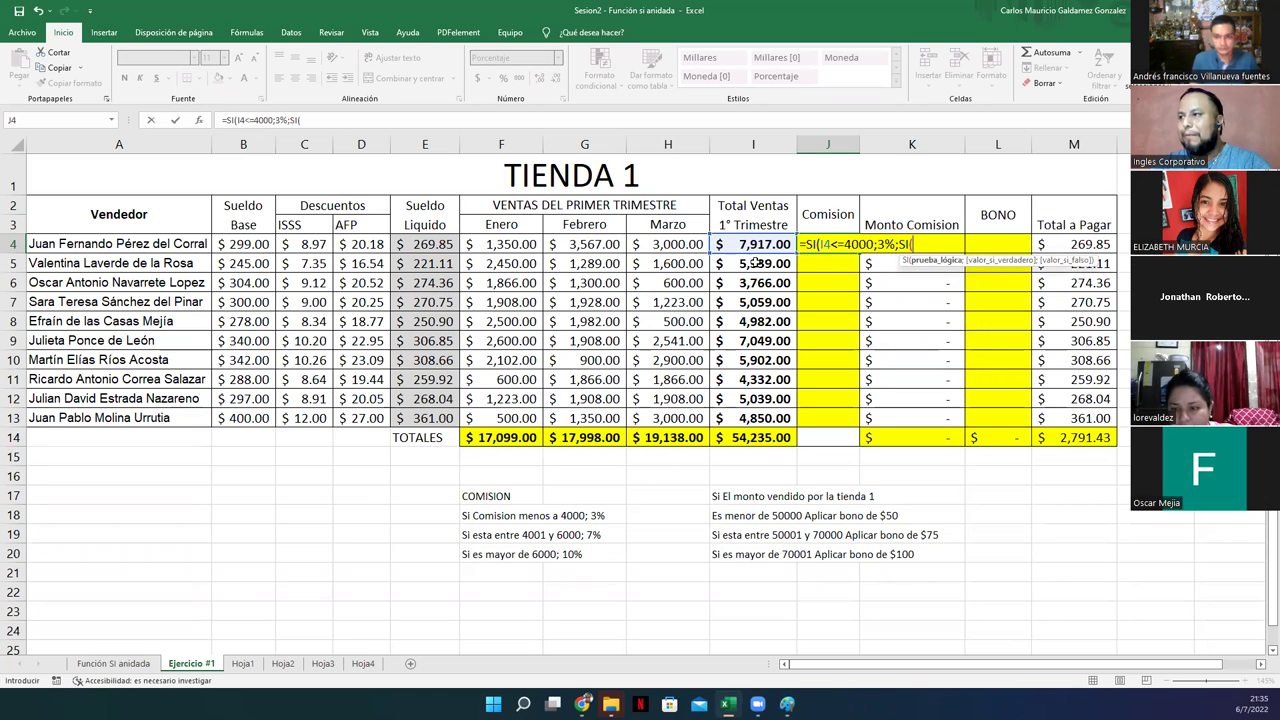
# Complete J4's nested SI with I4<=6000;7%;10%, close both parentheses and enter the formula.
pyautogui.click(757, 244)
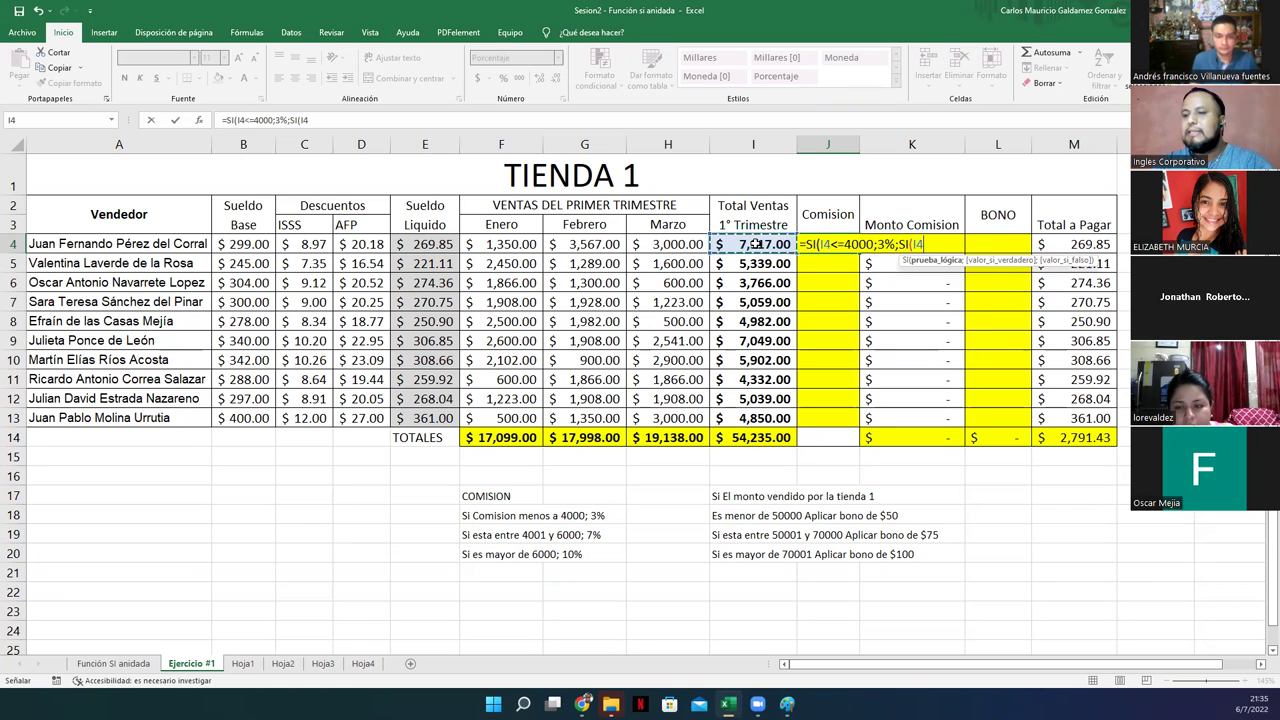
pyautogui.write('<=')
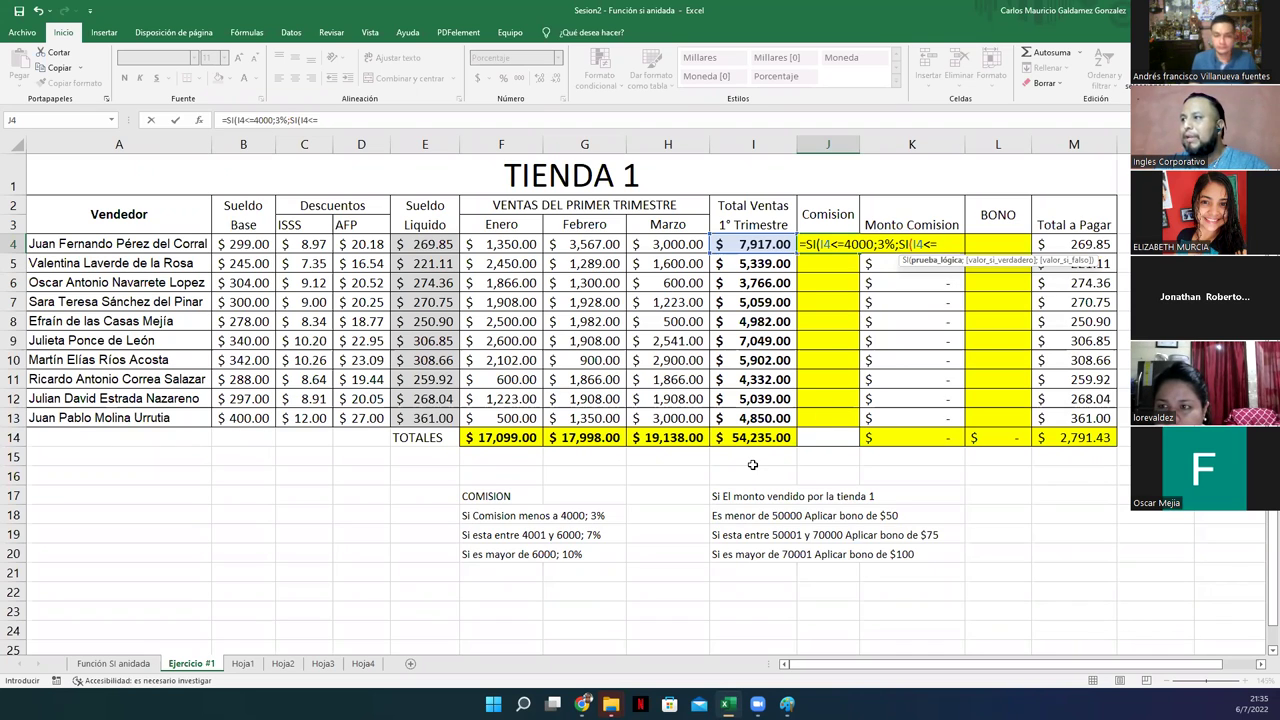
pyautogui.write('6')
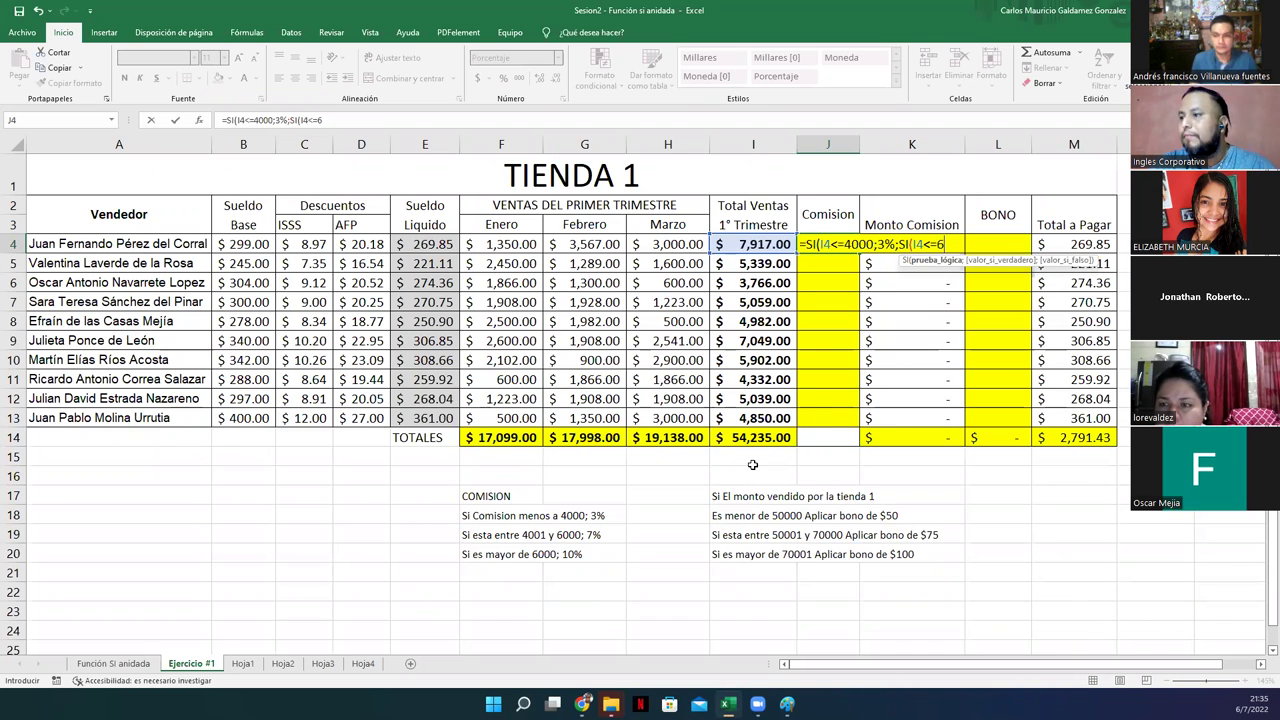
pyautogui.write('000')
pyautogui.write(';')
pyautogui.write('7')
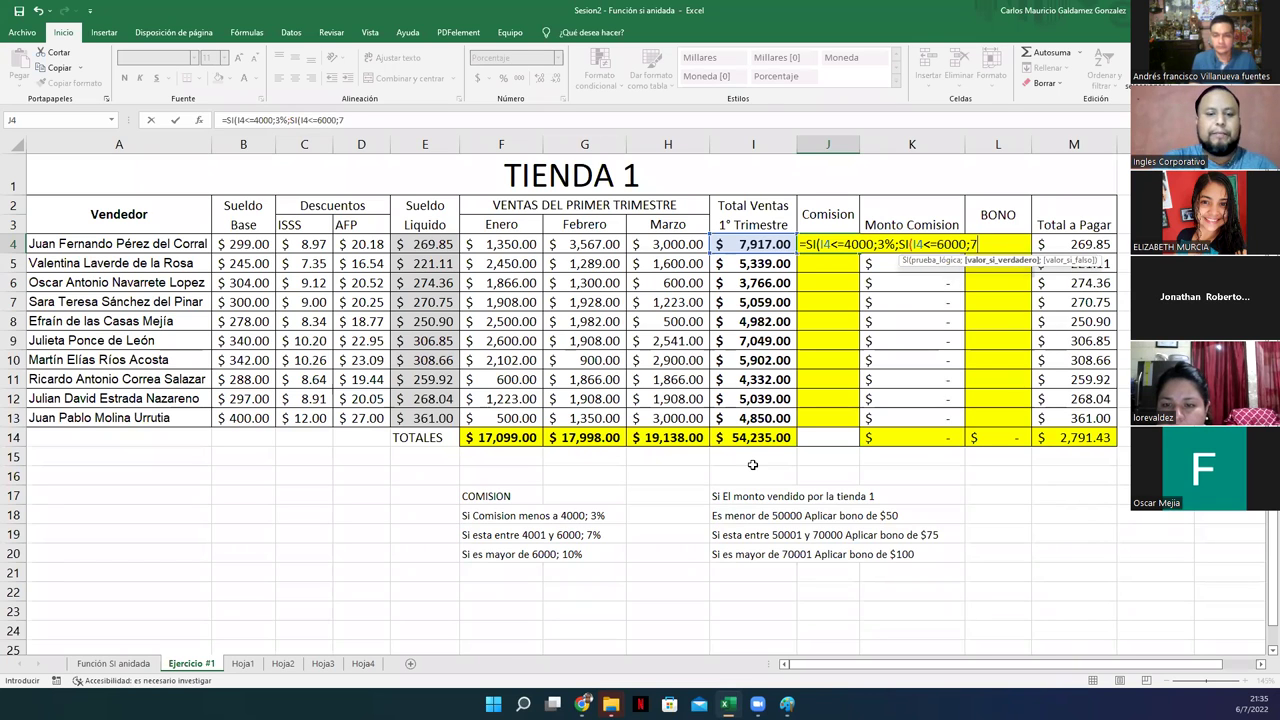
pyautogui.write('%;10%))')
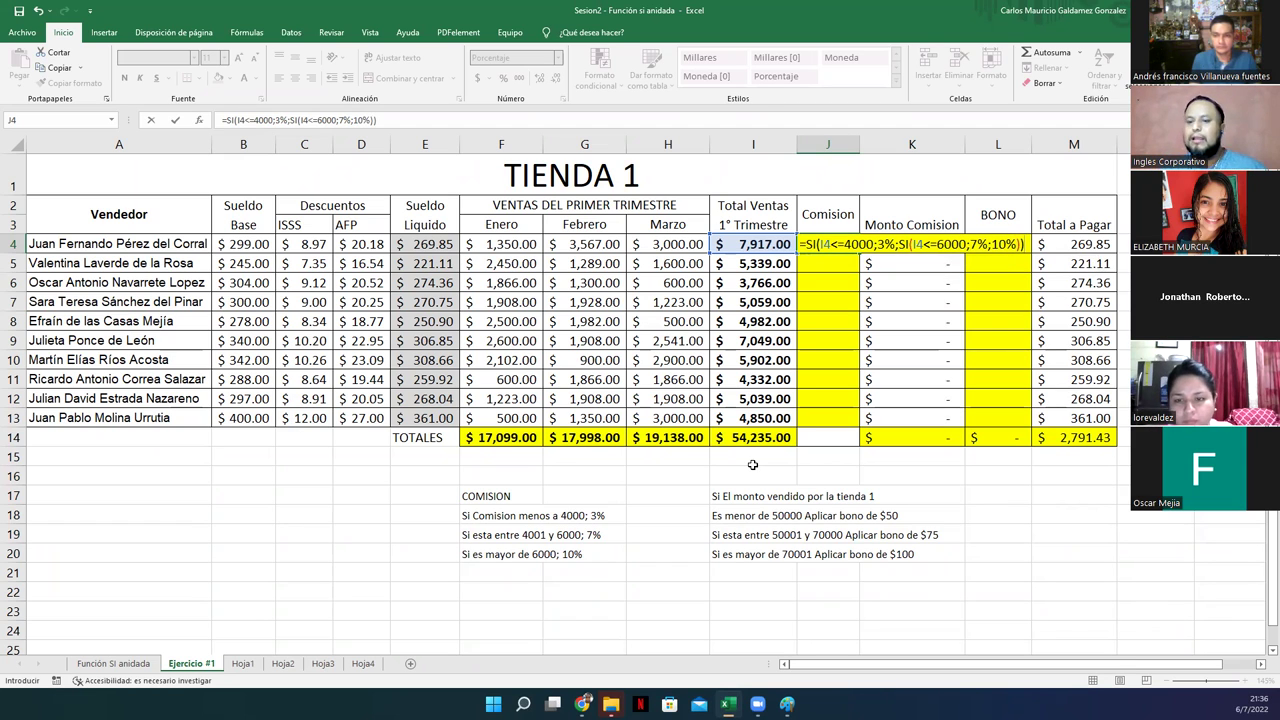
pyautogui.press('Return')
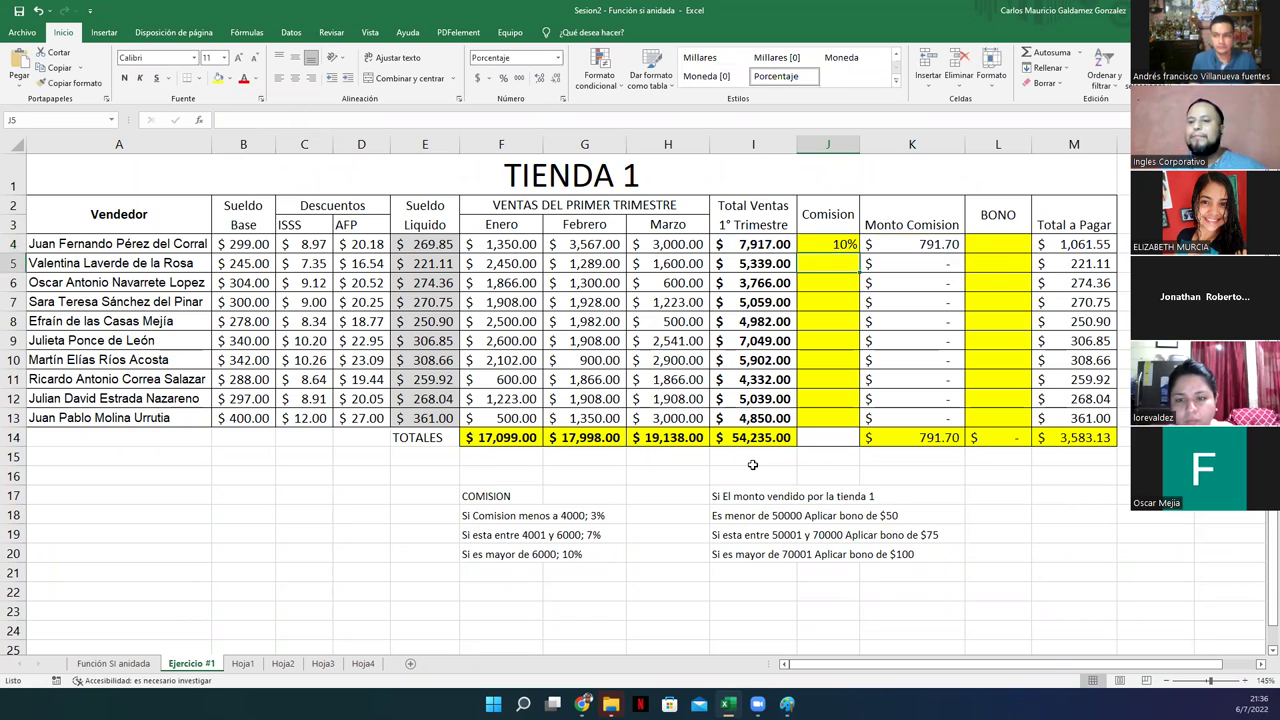
# Check the Comision formula in J4 and the Monto Comision formula in K4.
pyautogui.press('Up')
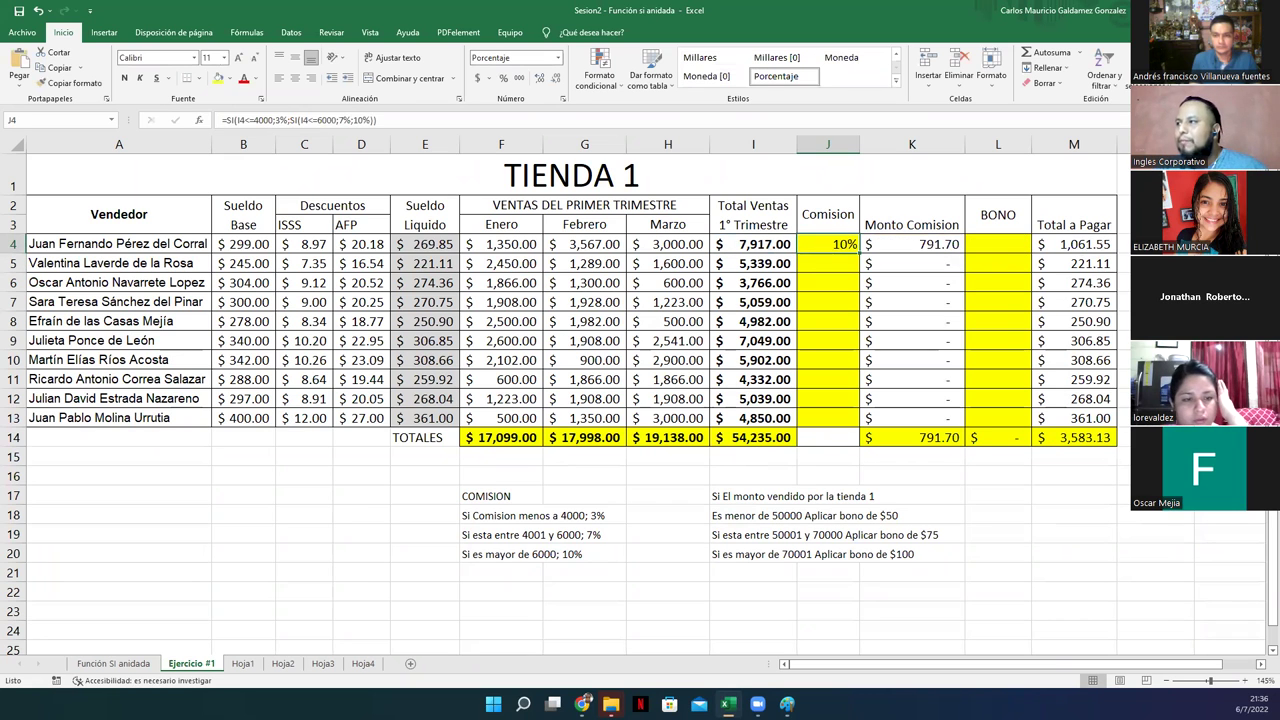
pyautogui.click(886, 244)
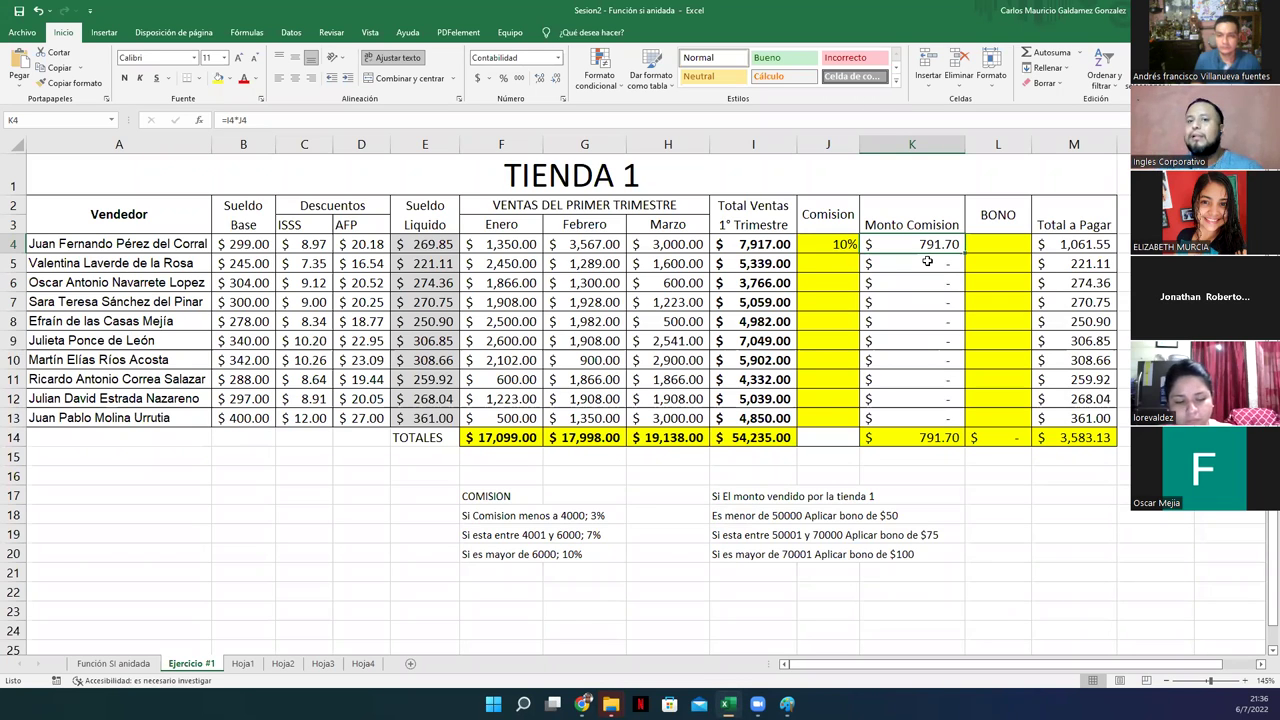
pyautogui.press('Left')
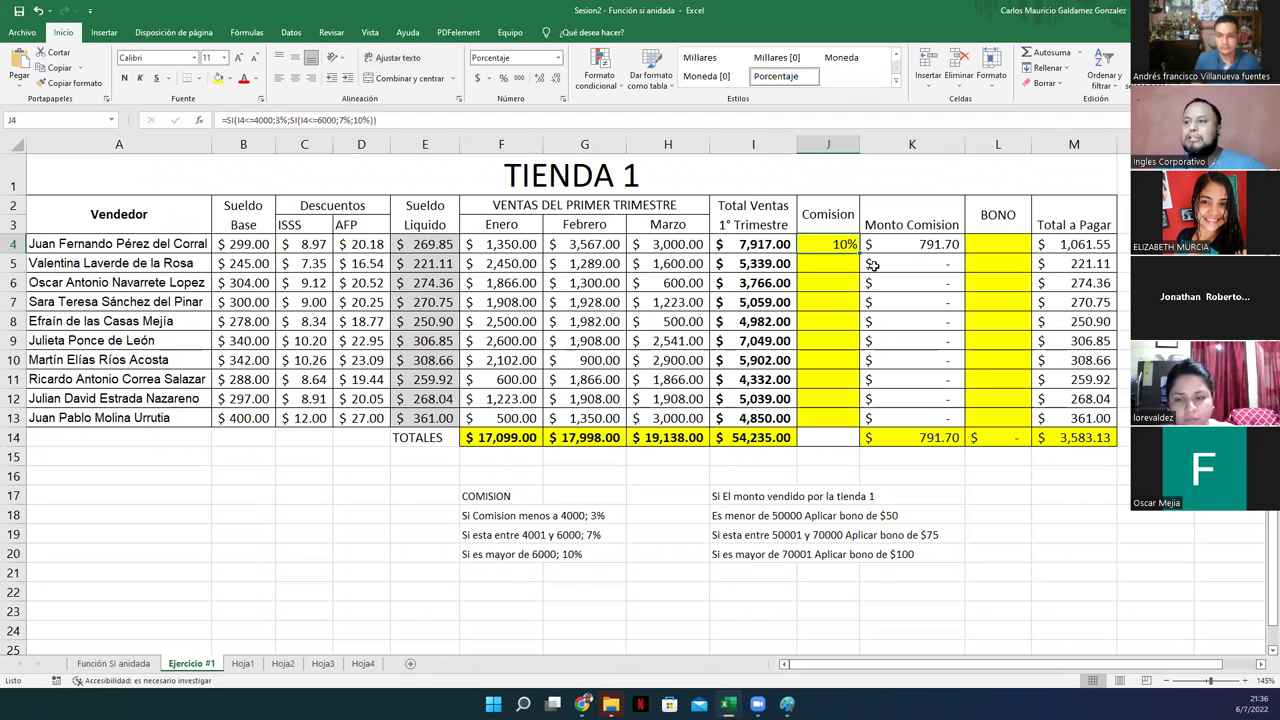
pyautogui.click(818, 268)
pyautogui.write('=')
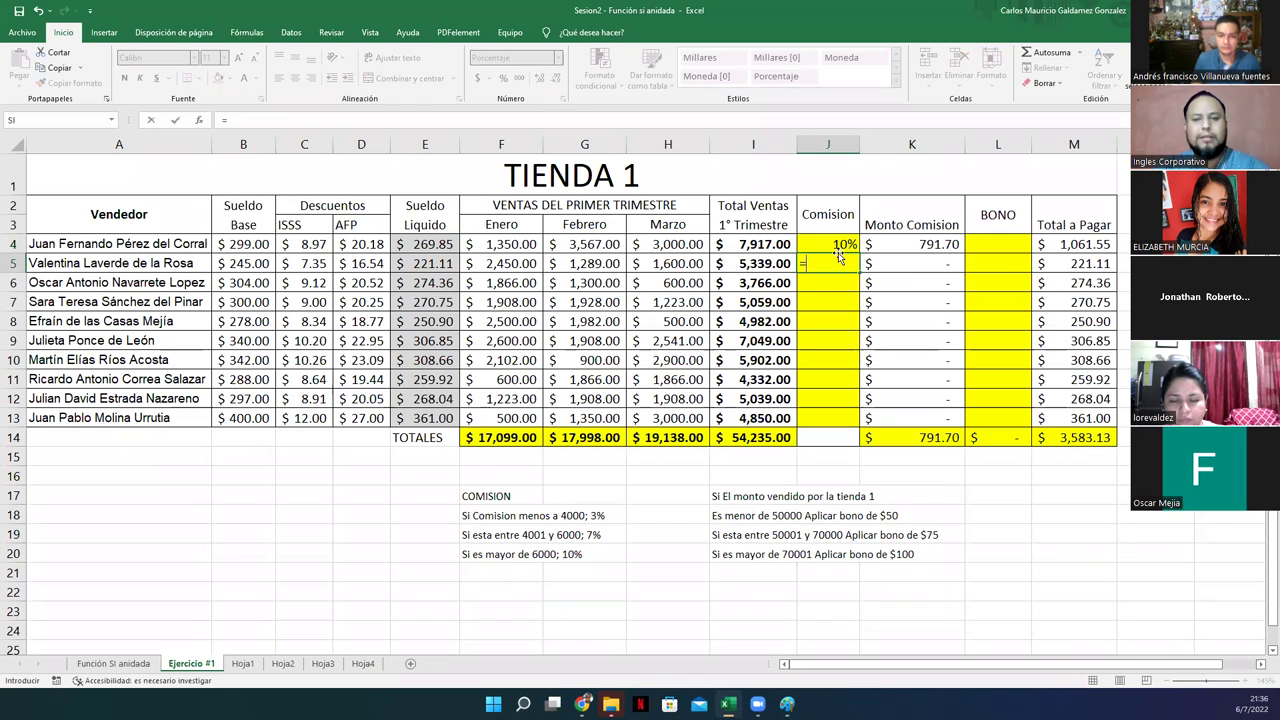
pyautogui.press('Escape')
# Copy the text of J4's SI formula into J5 with its I4 references intact.
pyautogui.click(838, 244)
pyautogui.doubleClick(838, 244)
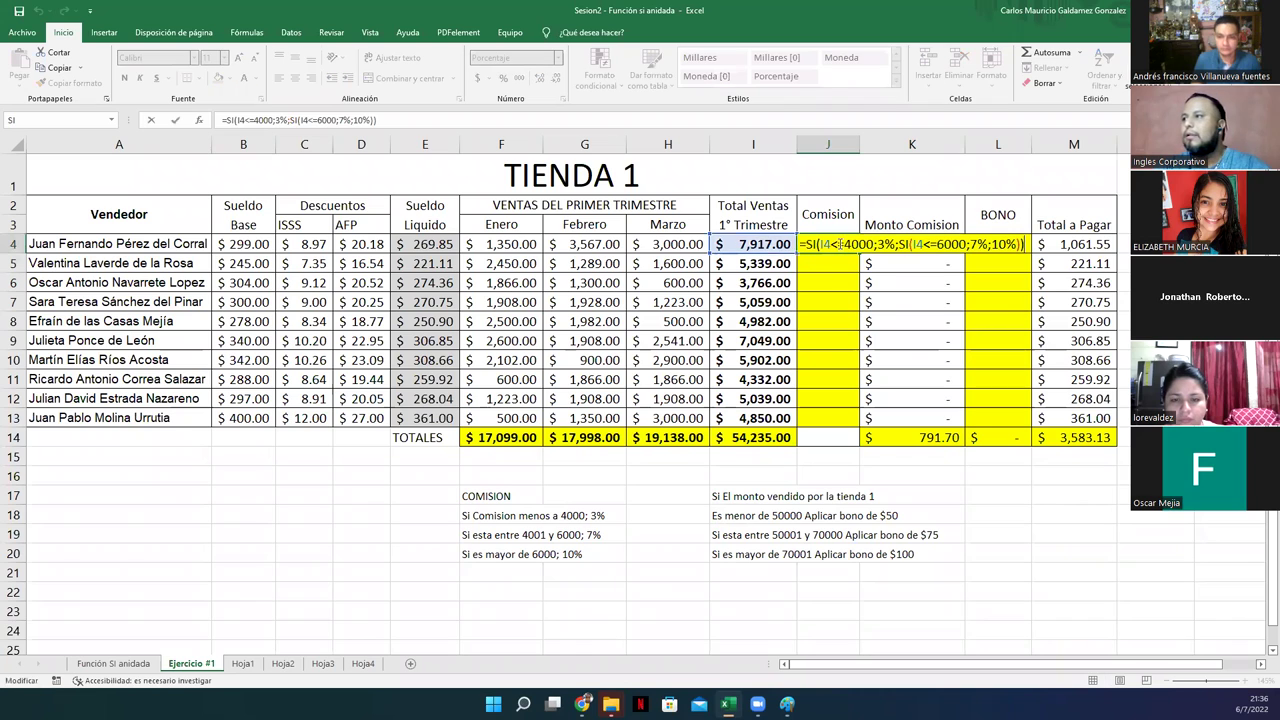
pyautogui.moveTo(808, 244); pyautogui.dragTo(1024, 244)
pyautogui.press('Return')
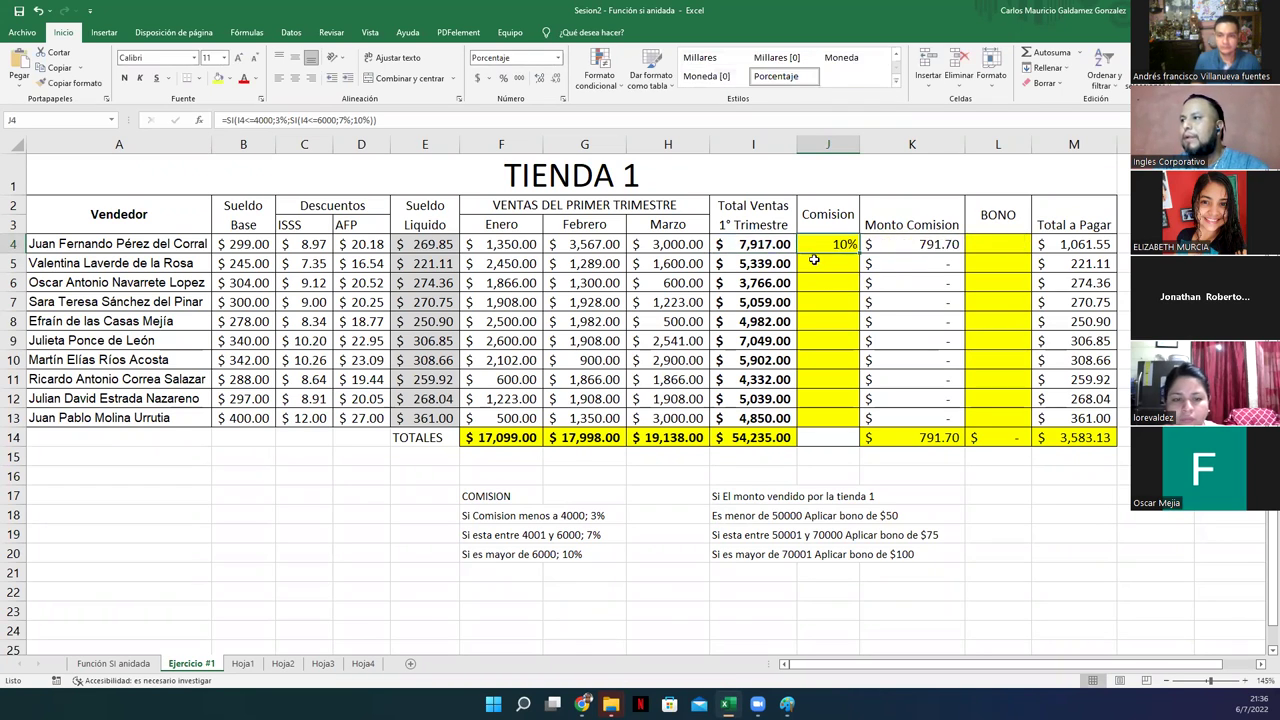
pyautogui.doubleClick(814, 260)
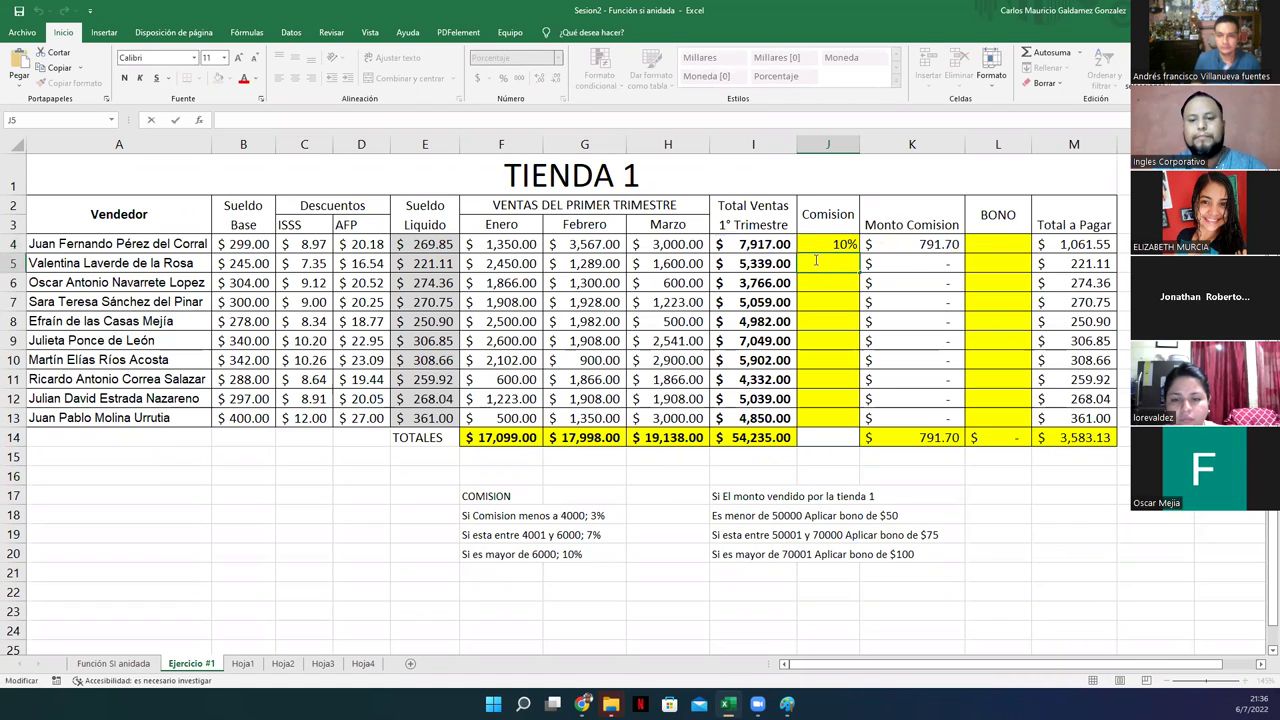
pyautogui.hotkey('ctrl', 'v')
pyautogui.hotkey('ctrl', 'Return')
pyautogui.hotkey('ctrl', 'b')
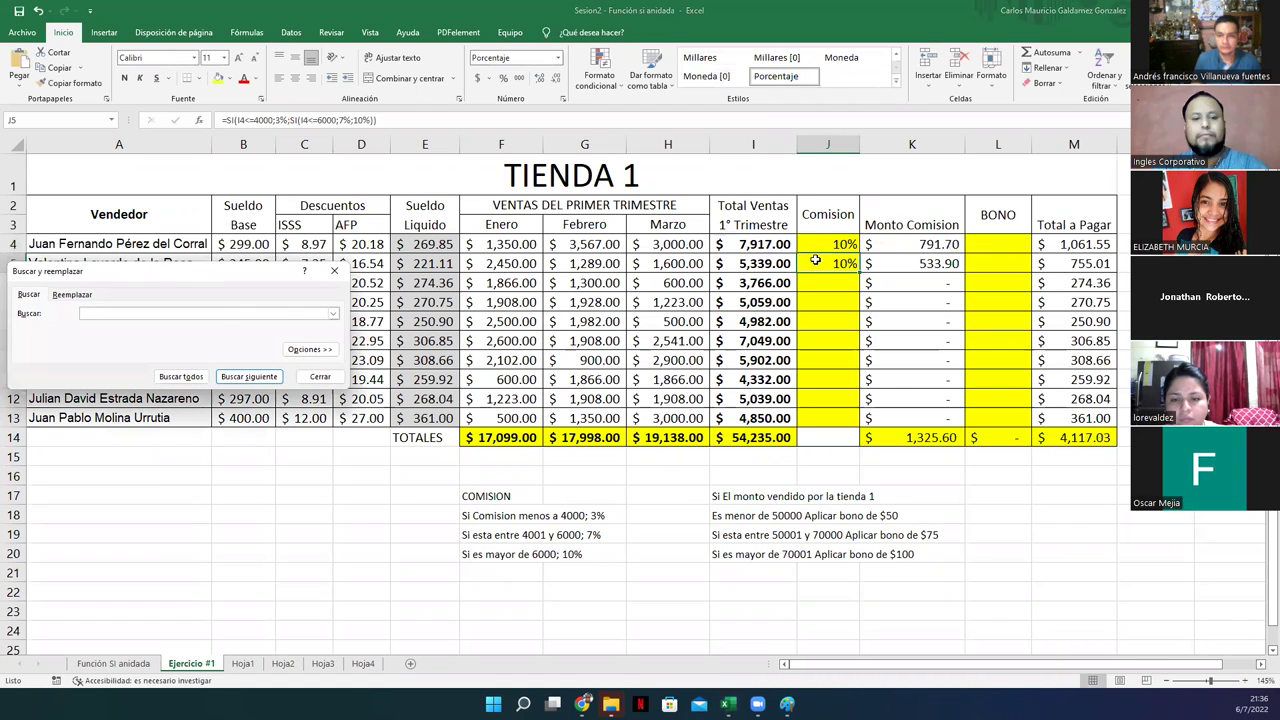
pyautogui.press('Escape')
# Replace both I4 references in J5's nested SI formula with I5.
pyautogui.doubleClick(816, 261)
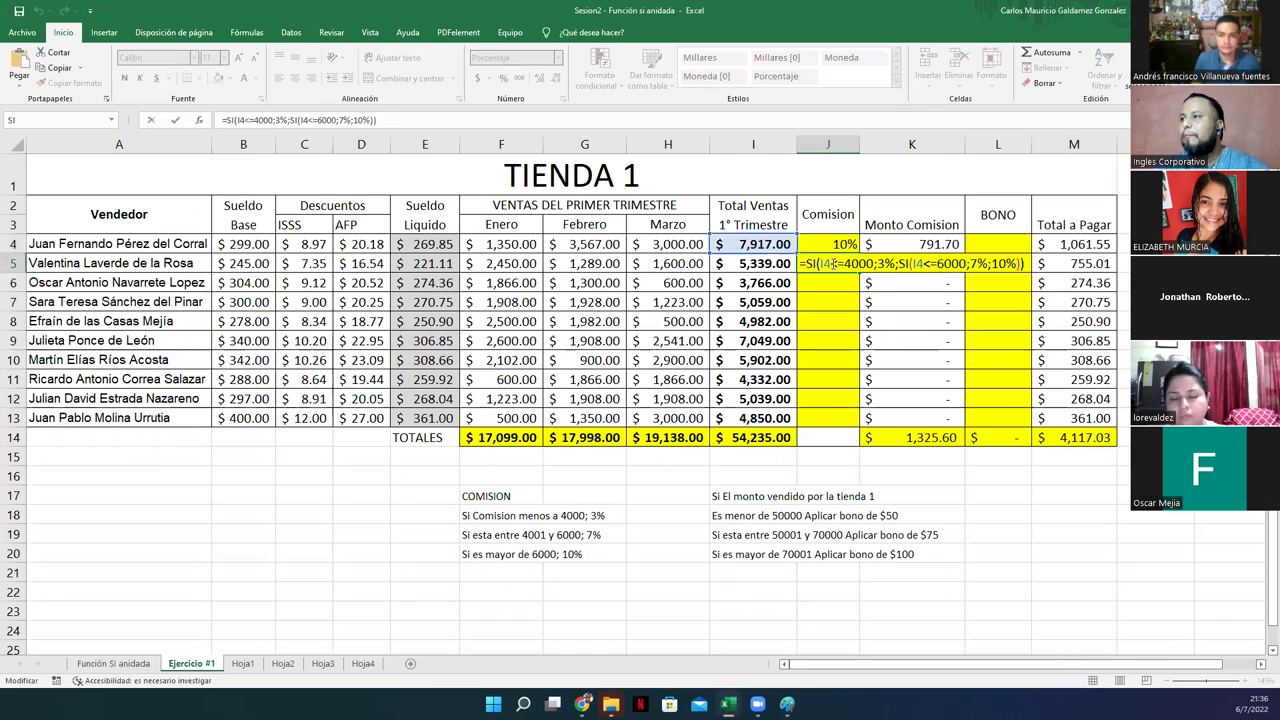
pyautogui.press('BackSpace')
pyautogui.press('BackSpace')
pyautogui.write('I5')
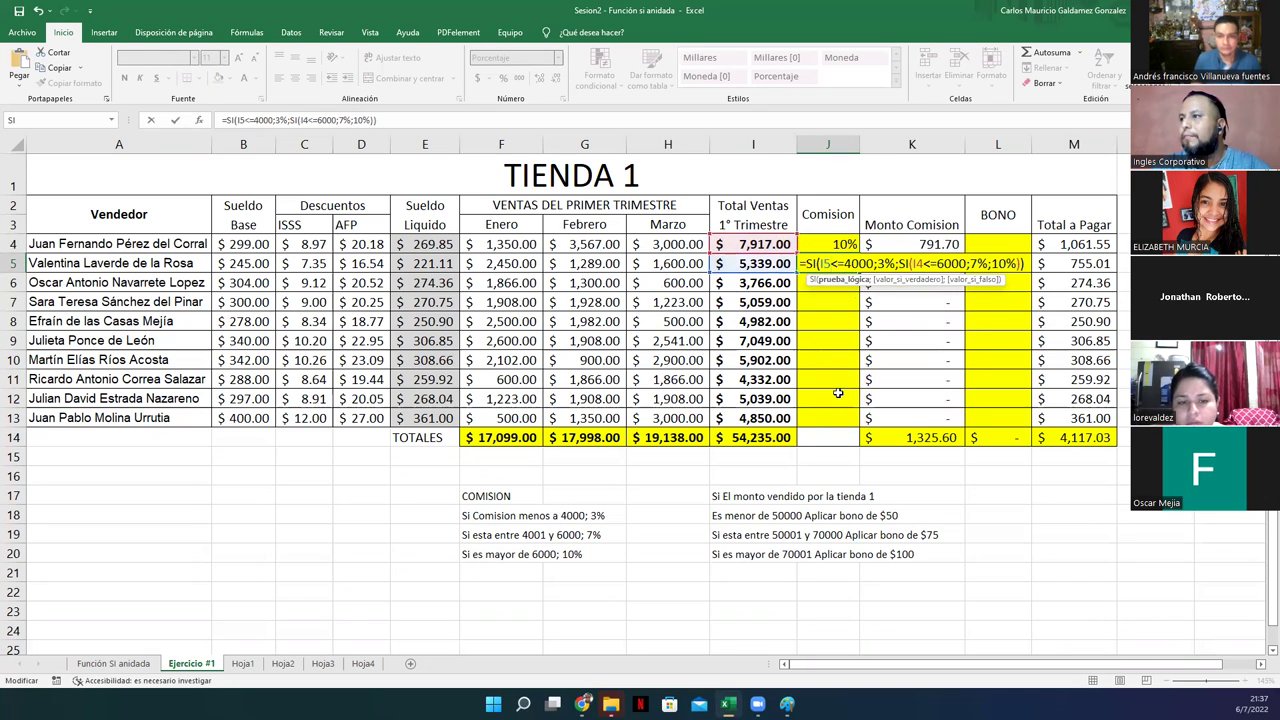
pyautogui.press('Right')
pyautogui.press('Right')
pyautogui.press('Right')
pyautogui.press('Right')
pyautogui.press('Right')
pyautogui.press('Right')
pyautogui.press('Right')
pyautogui.press('Right')
pyautogui.press('Right')
pyautogui.press('Right')
pyautogui.press('Right')
pyautogui.press('Right')
pyautogui.press('Right')
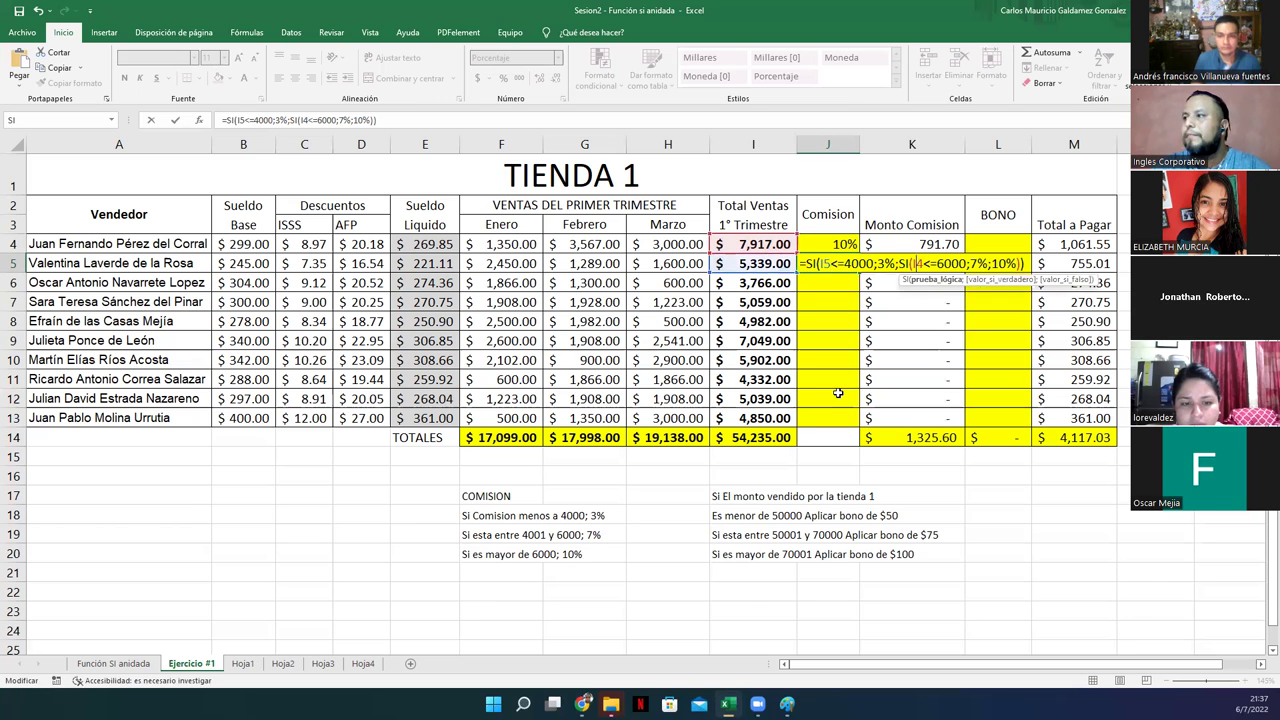
pyautogui.press('Delete')
pyautogui.press('Delete')
pyautogui.write('I5')
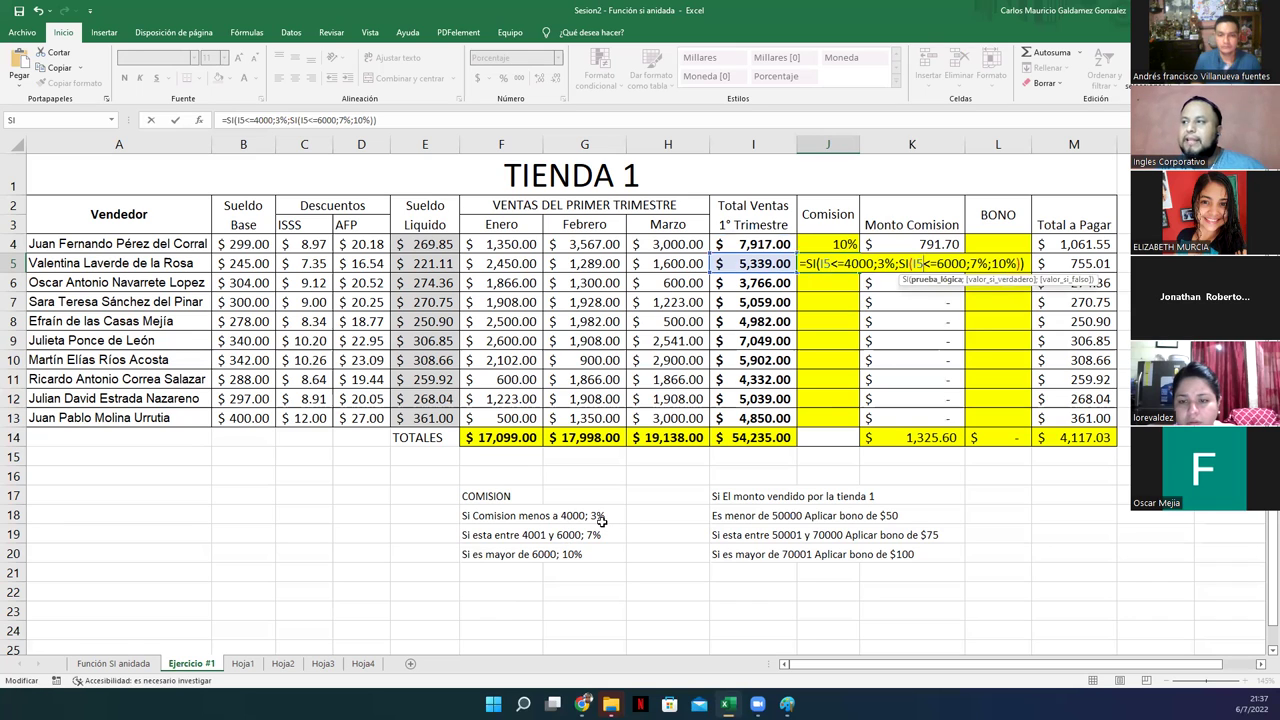
pyautogui.hotkey('ctrl', 'Return')
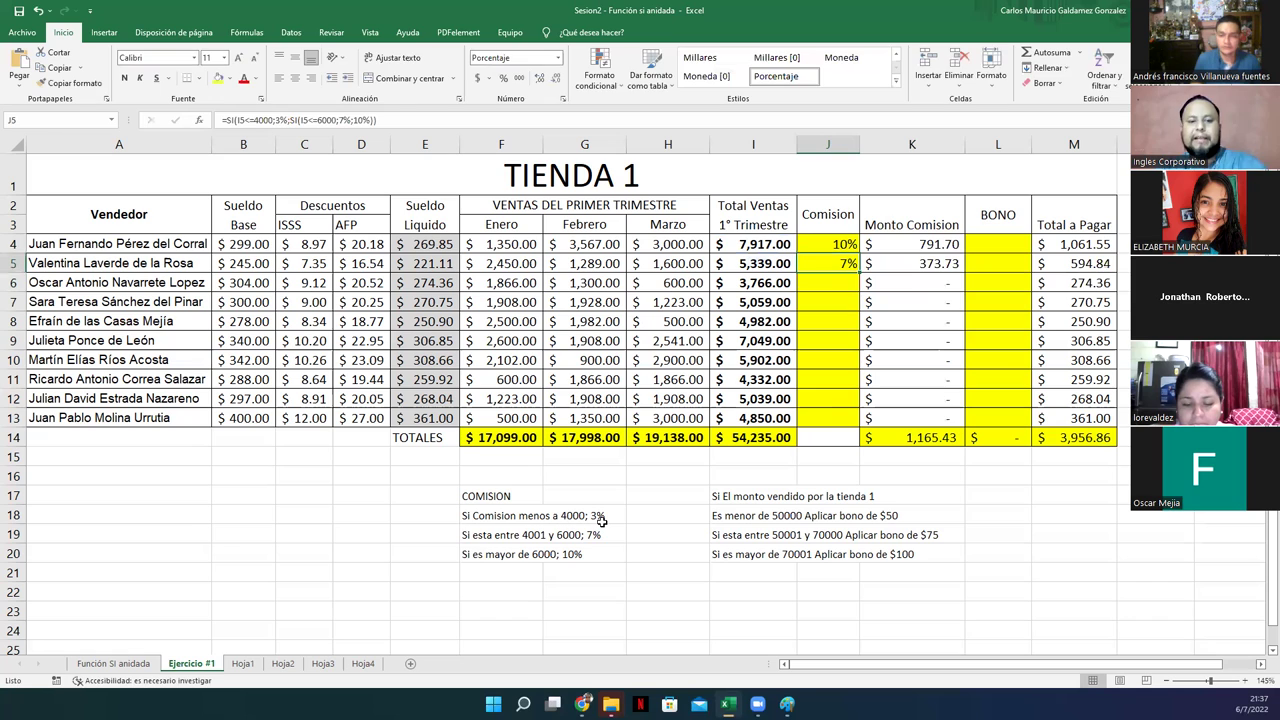
# Review J5's formula and fill the Comision formula from J4 down through J13.
pyautogui.press('F2')
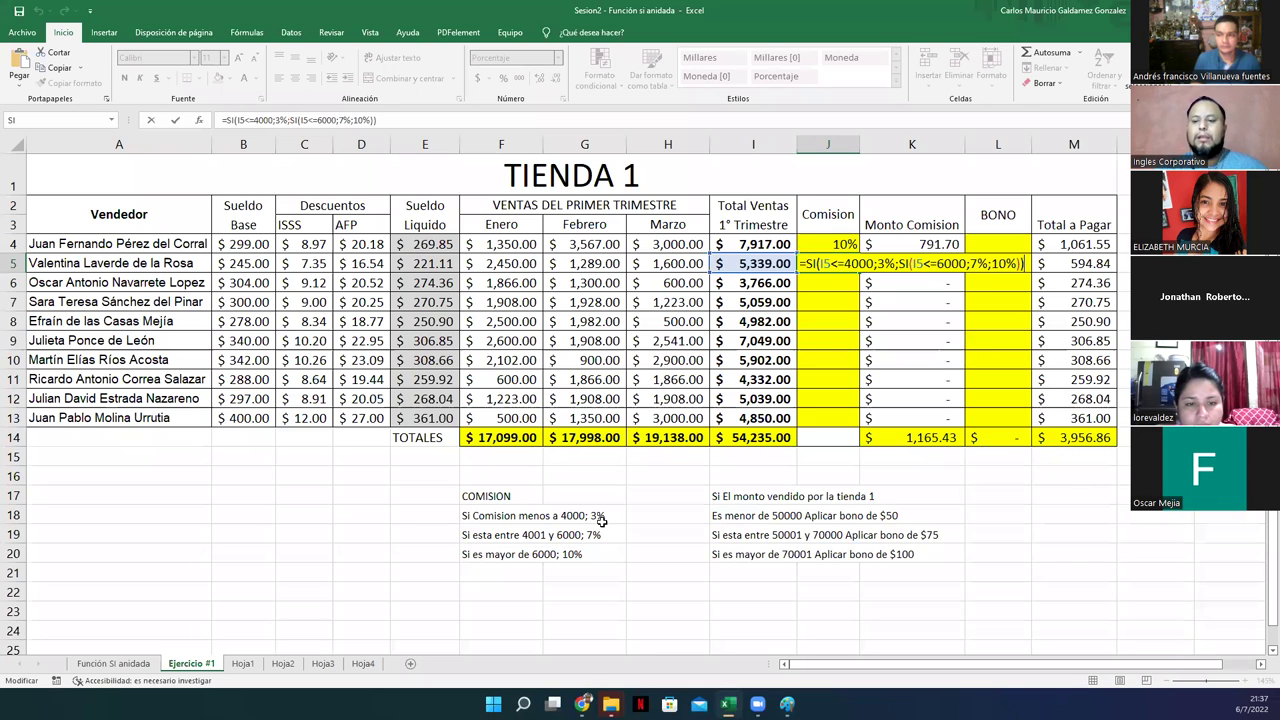
pyautogui.hotkey('ctrl', 'Return')
pyautogui.click(845, 244)
pyautogui.moveTo(860, 253); pyautogui.dragTo(860, 428)
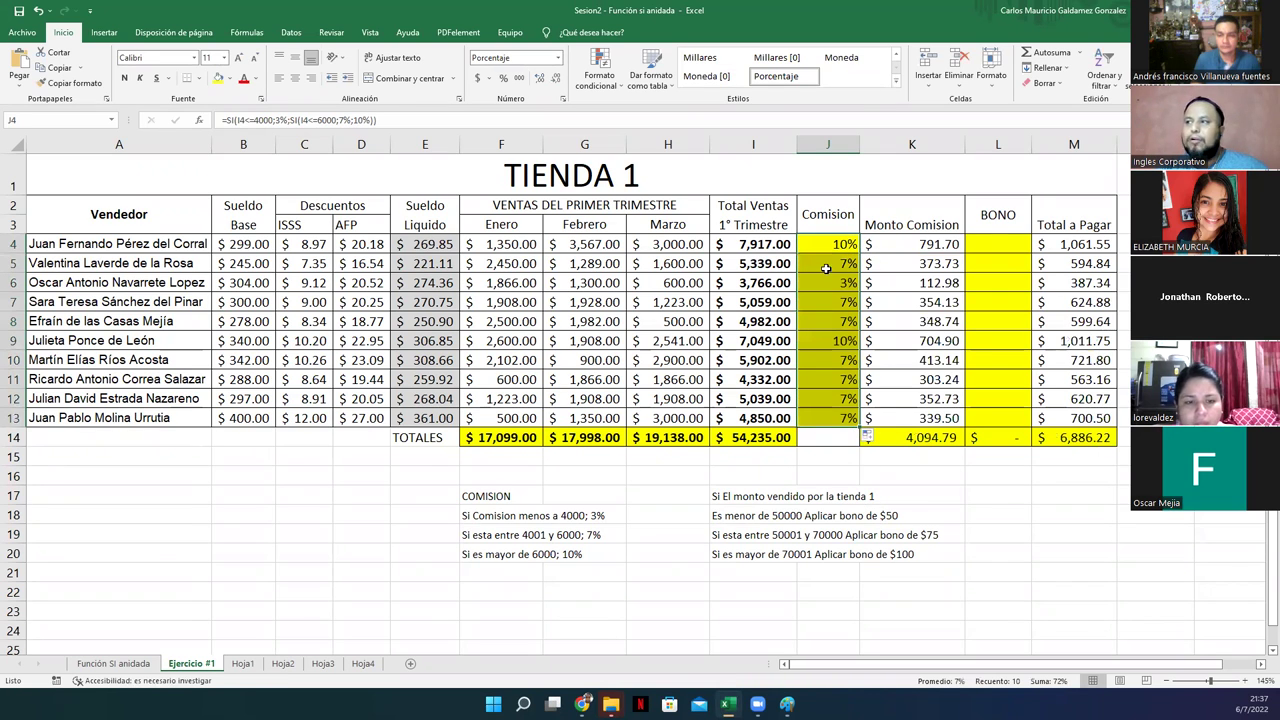
# Compare the Comision percentages in J4:J13 with the Monto Comision amounts in K4:K13.
pyautogui.click(807, 240)
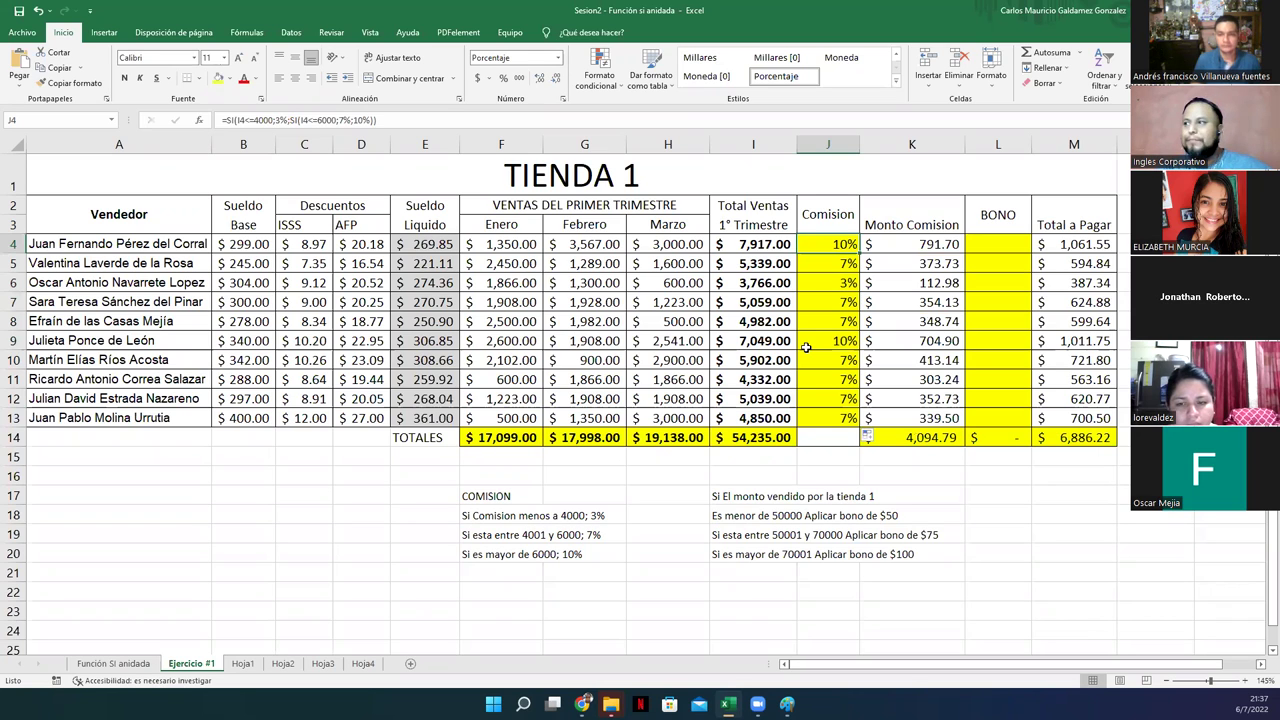
pyautogui.moveTo(938, 243); pyautogui.dragTo(907, 418)
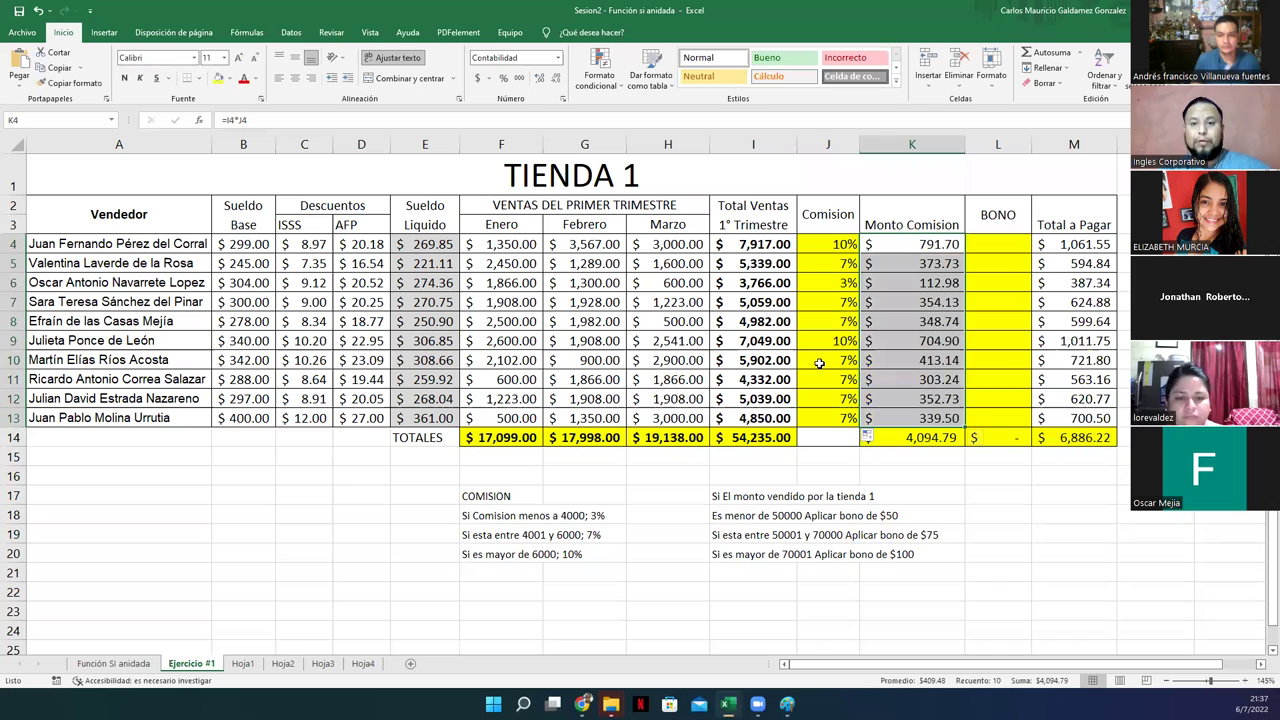
pyautogui.click(911, 248)
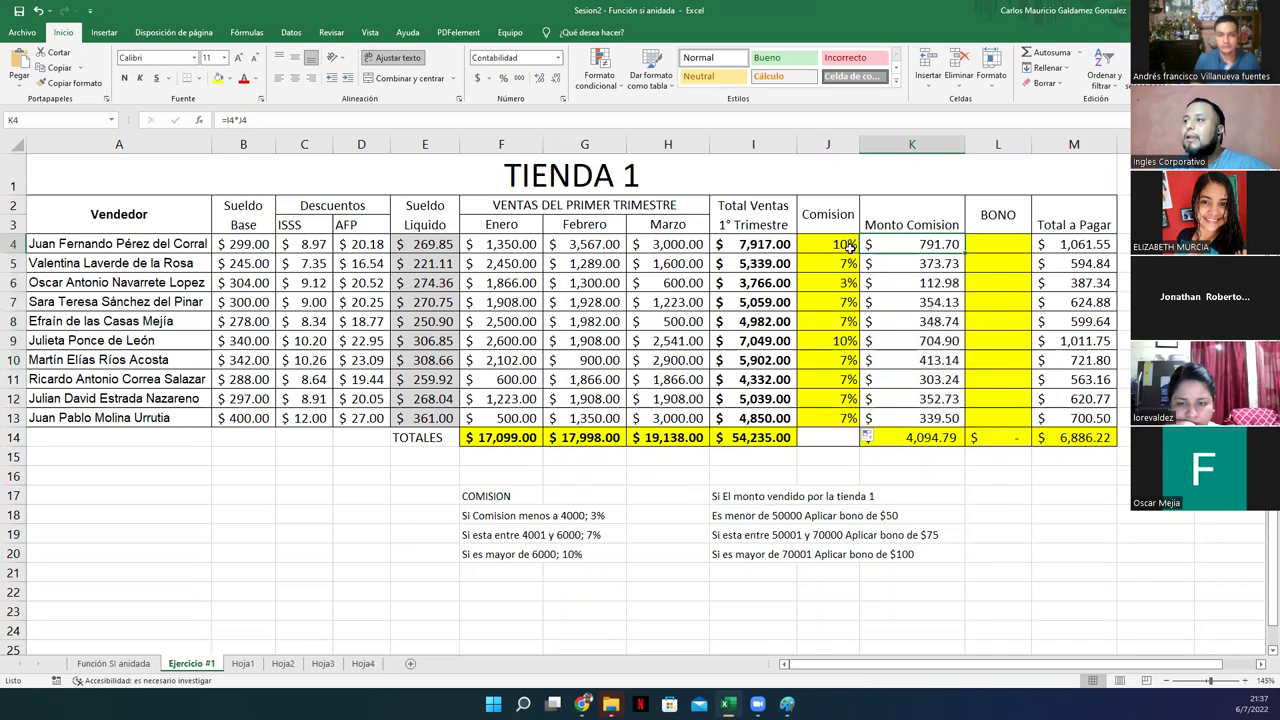
pyautogui.moveTo(836, 244); pyautogui.dragTo(823, 414)
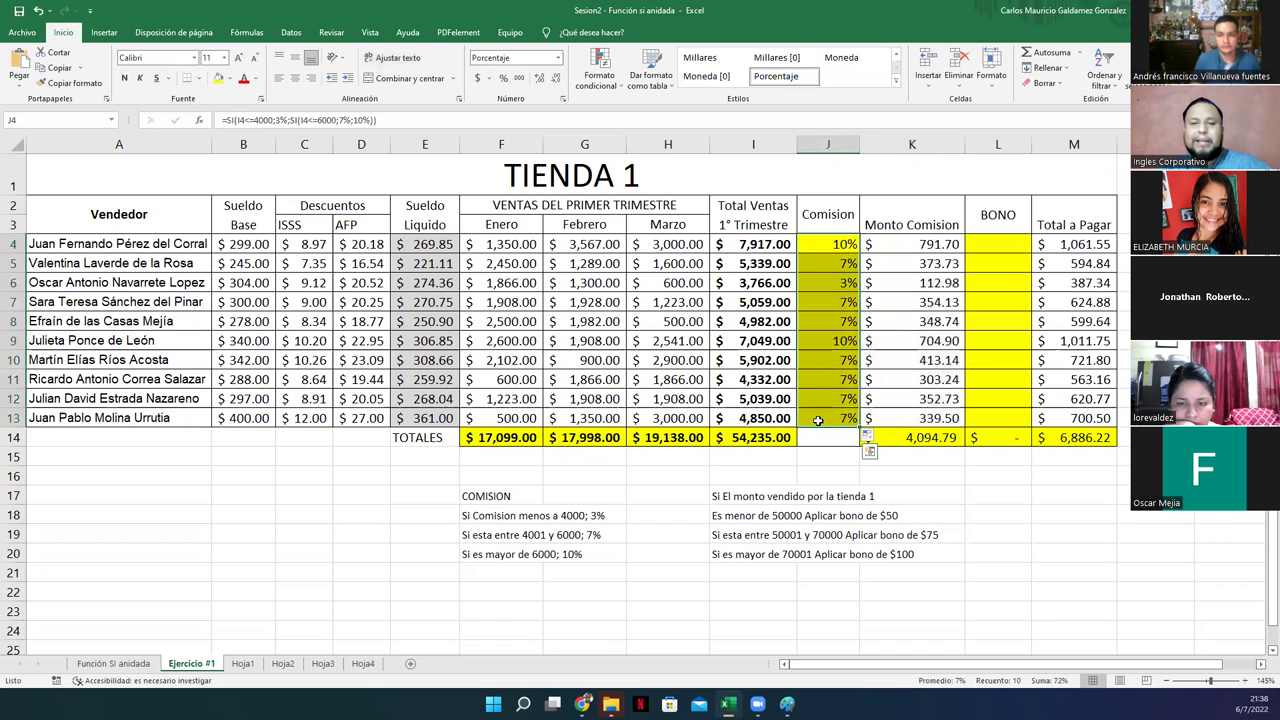
pyautogui.click(831, 247)
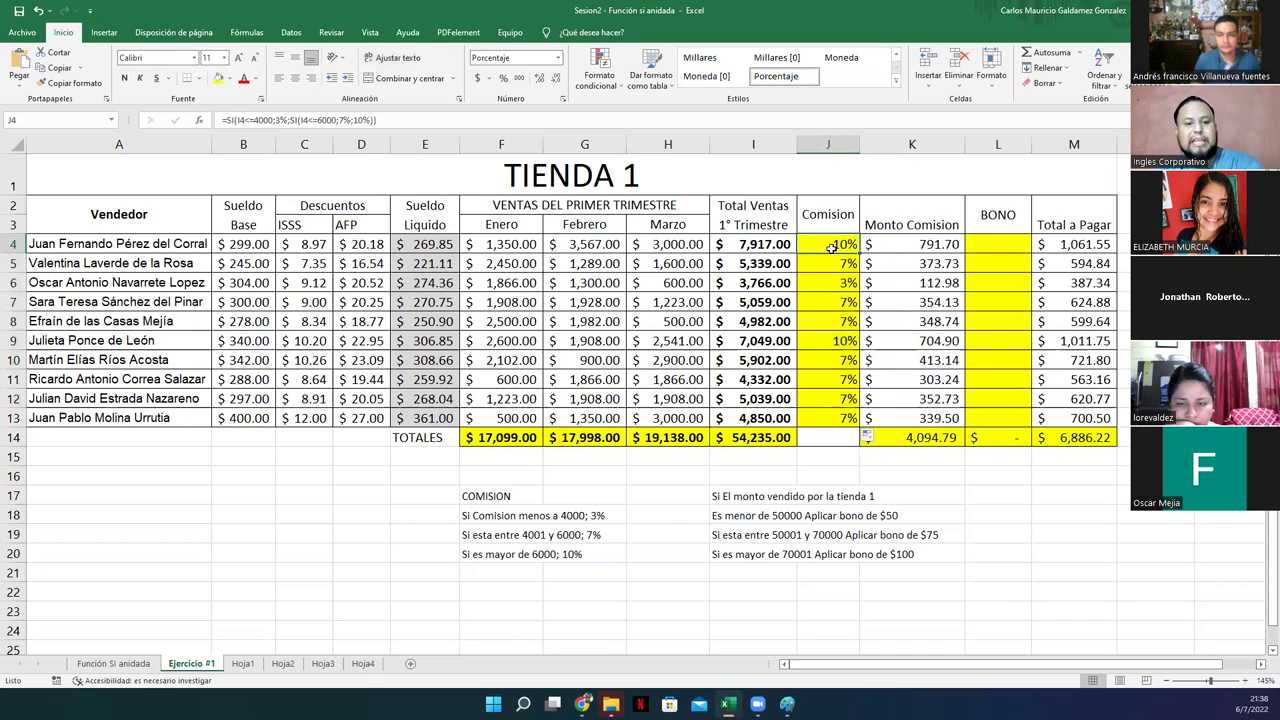
# Examine the nested SI formulas in J4 and J8, ending on L4, the first BONO cell.
pyautogui.doubleClick(831, 247)
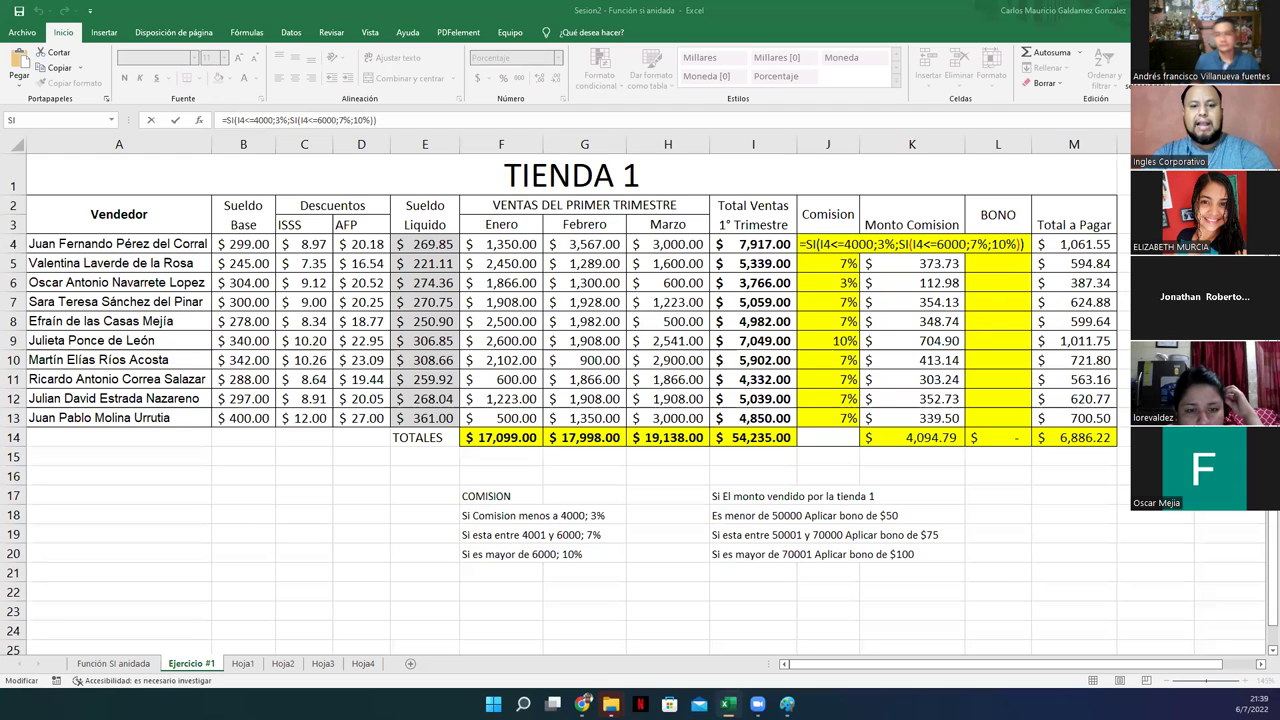
pyautogui.click(827, 325)
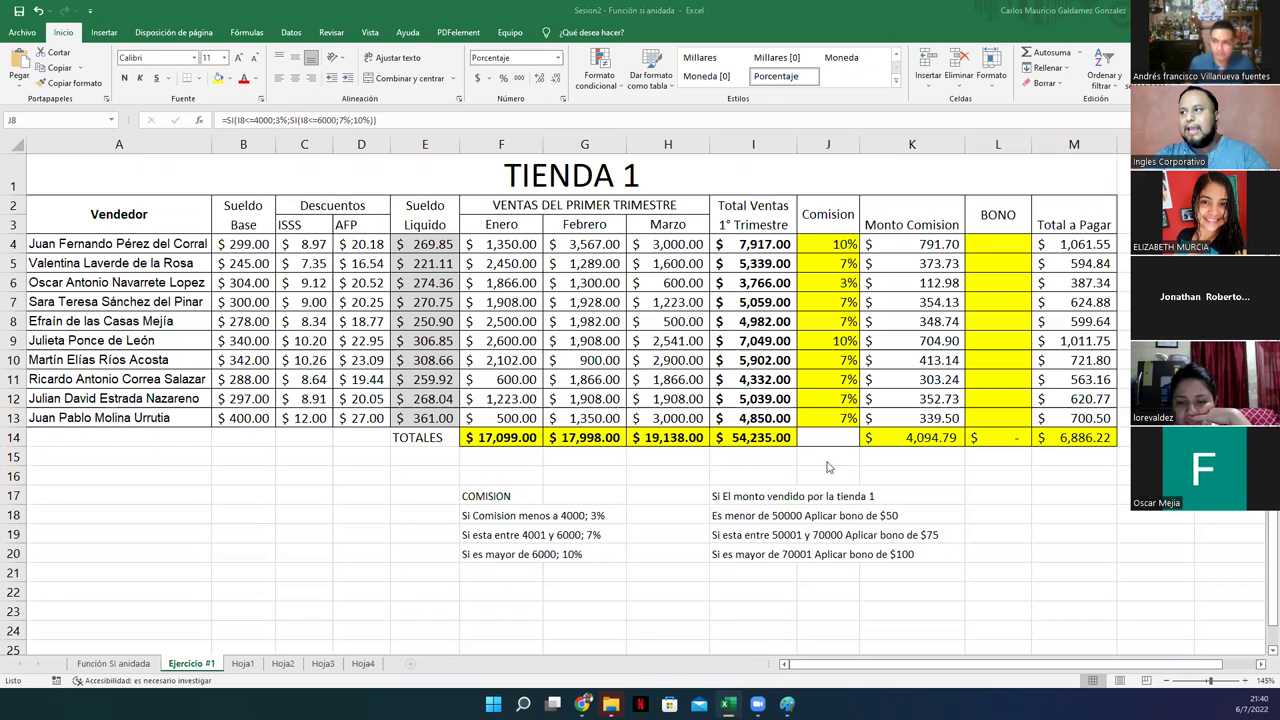
pyautogui.press('F2')
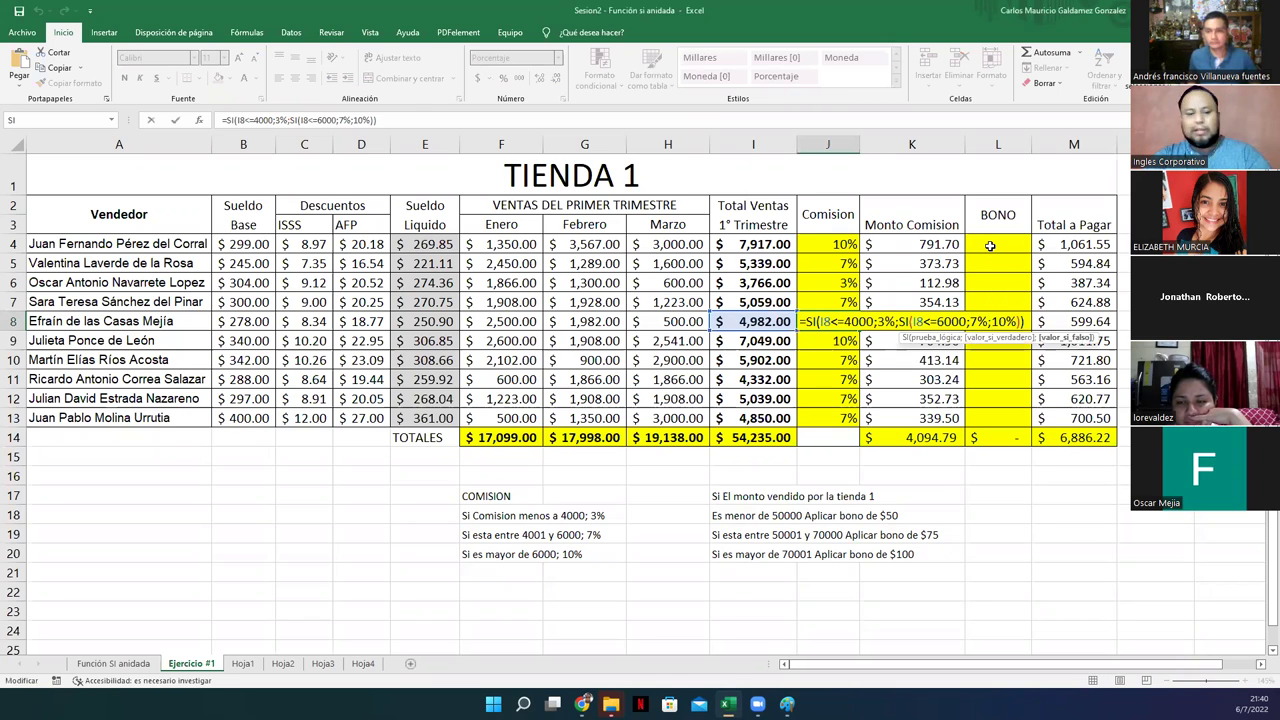
pyautogui.click(989, 246)
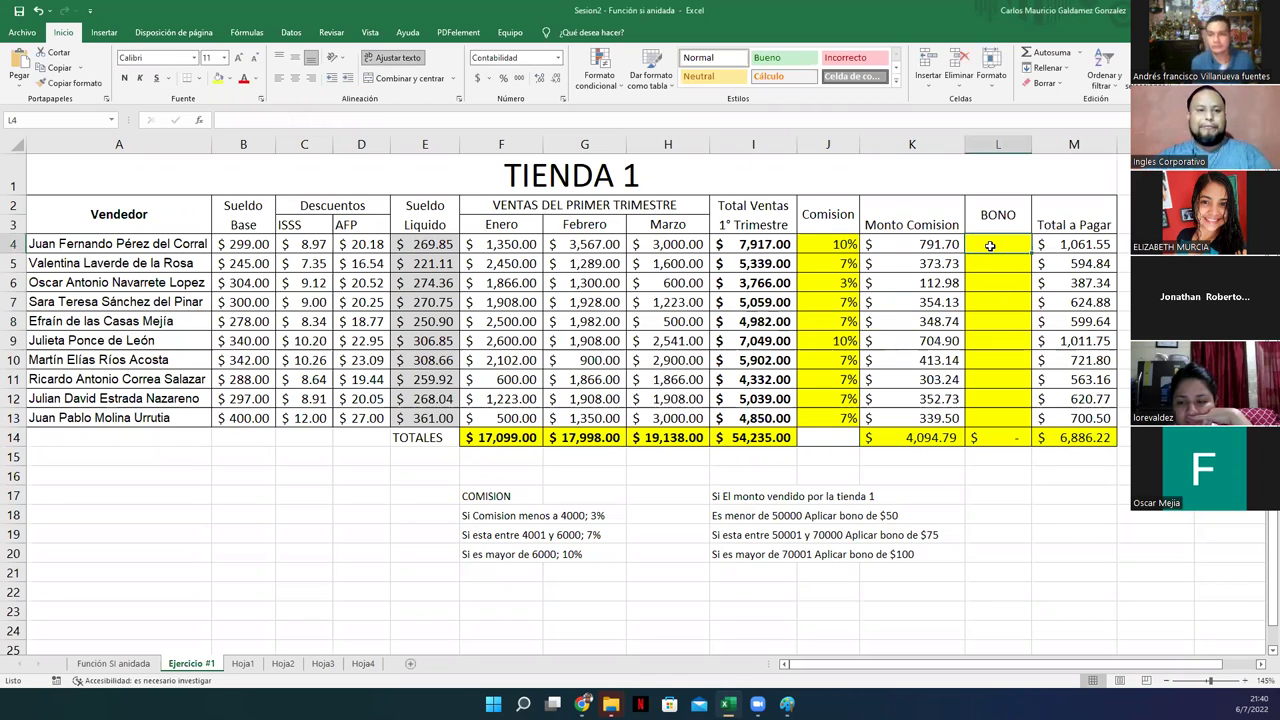
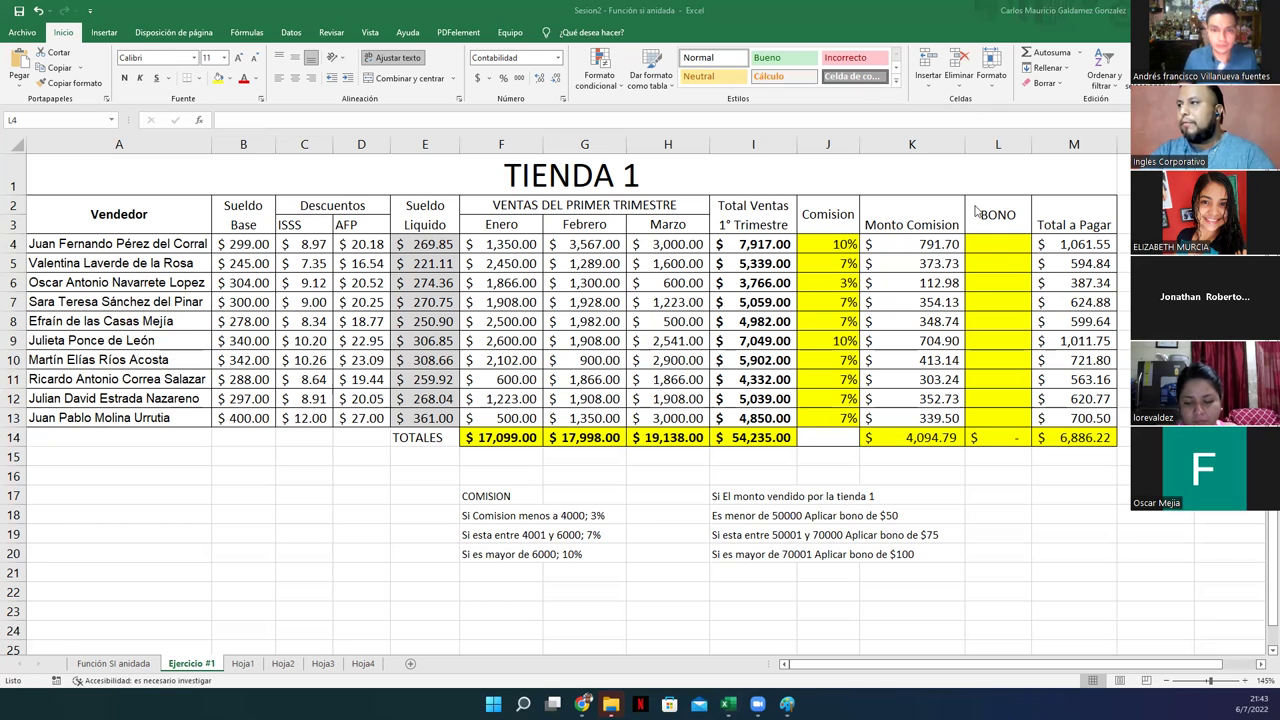
pyautogui.click(973, 241)
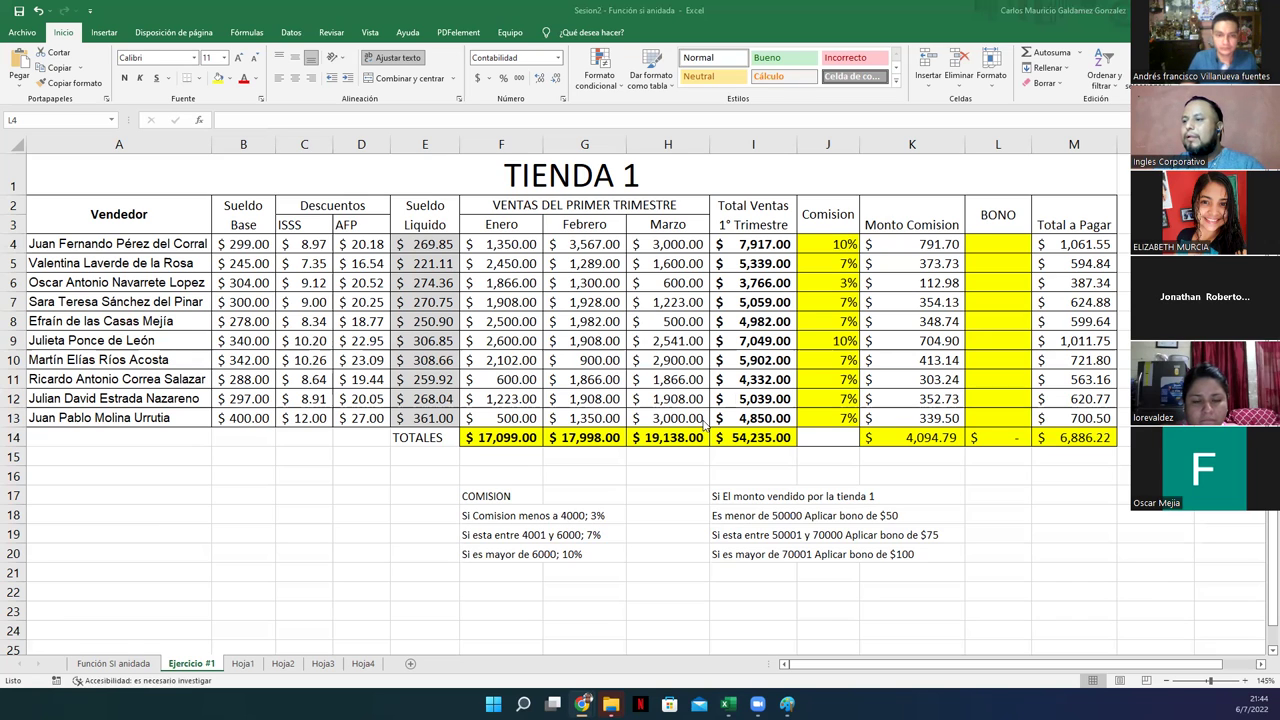
pyautogui.doubleClick(984, 238)
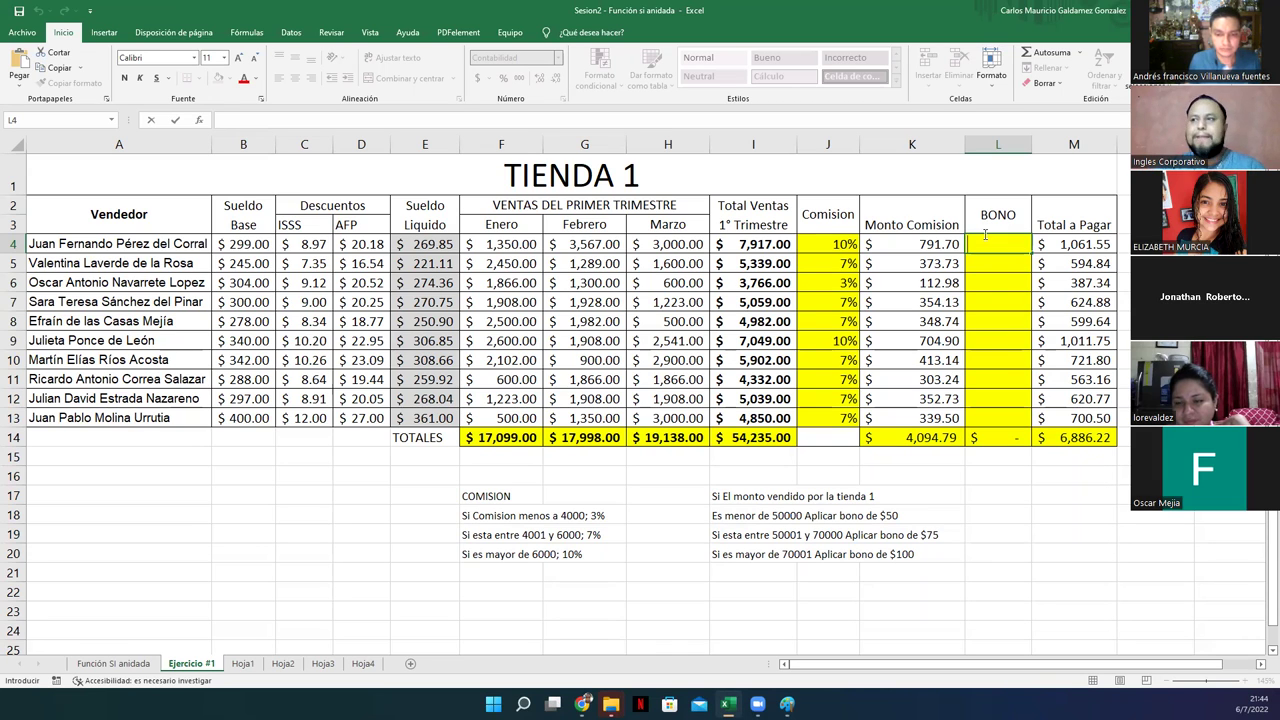
pyautogui.click(740, 324)
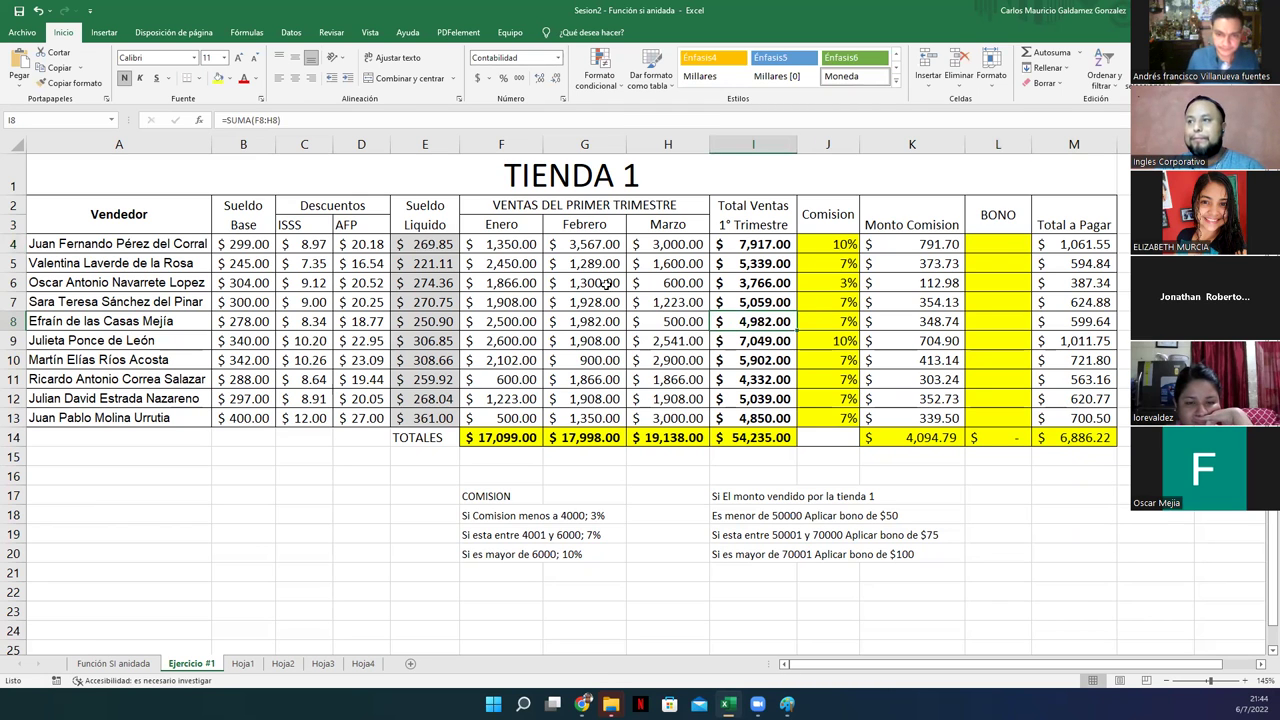
pyautogui.moveTo(245, 243); pyautogui.dragTo(960, 420)
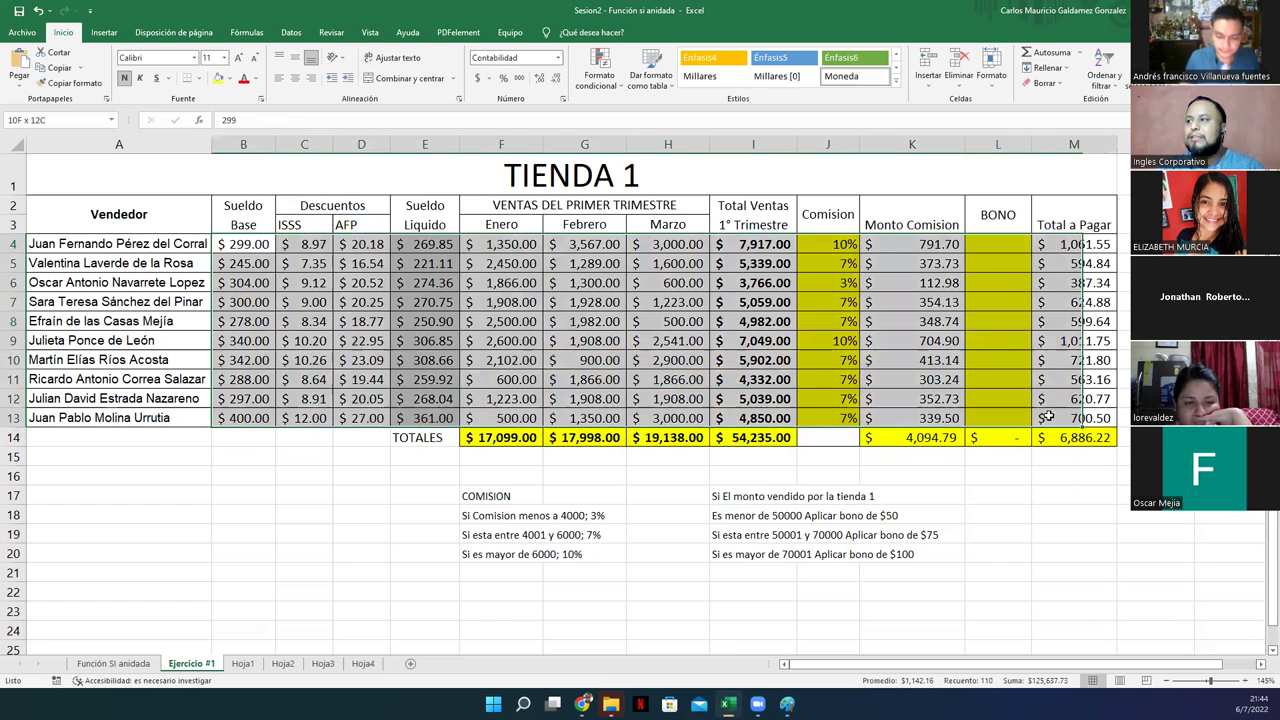
pyautogui.click(956, 404)
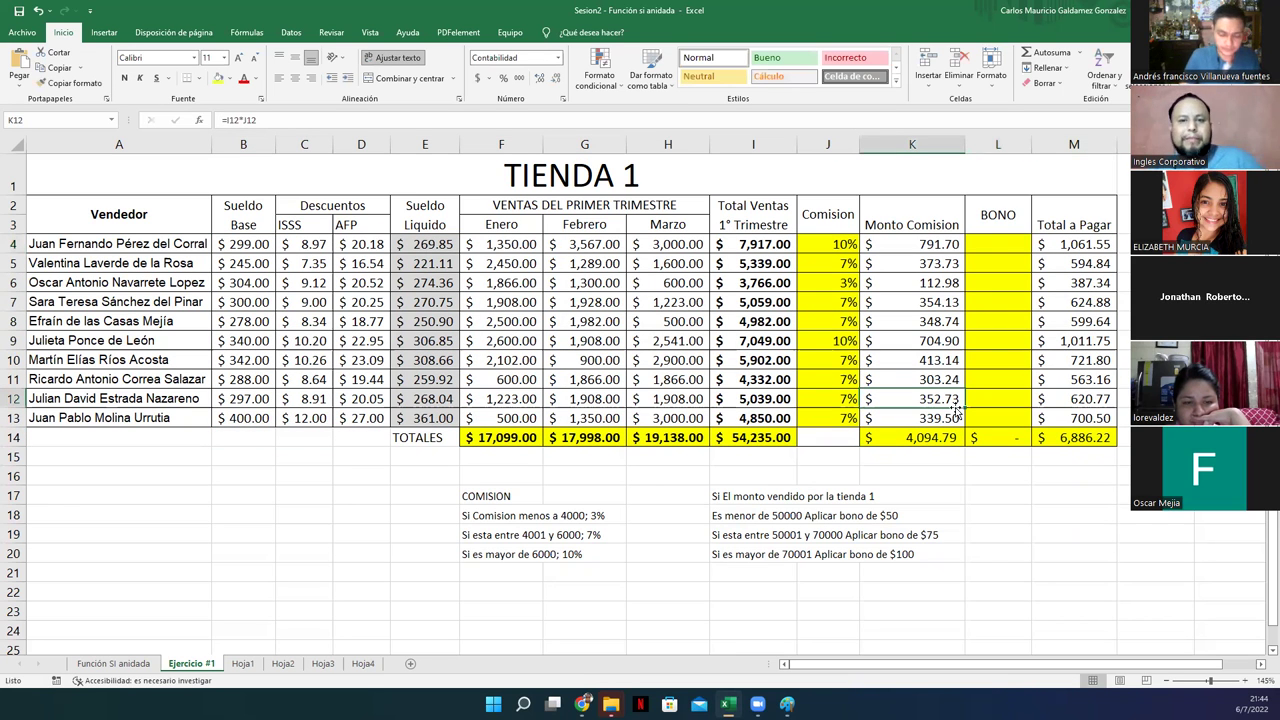
pyautogui.click(514, 296)
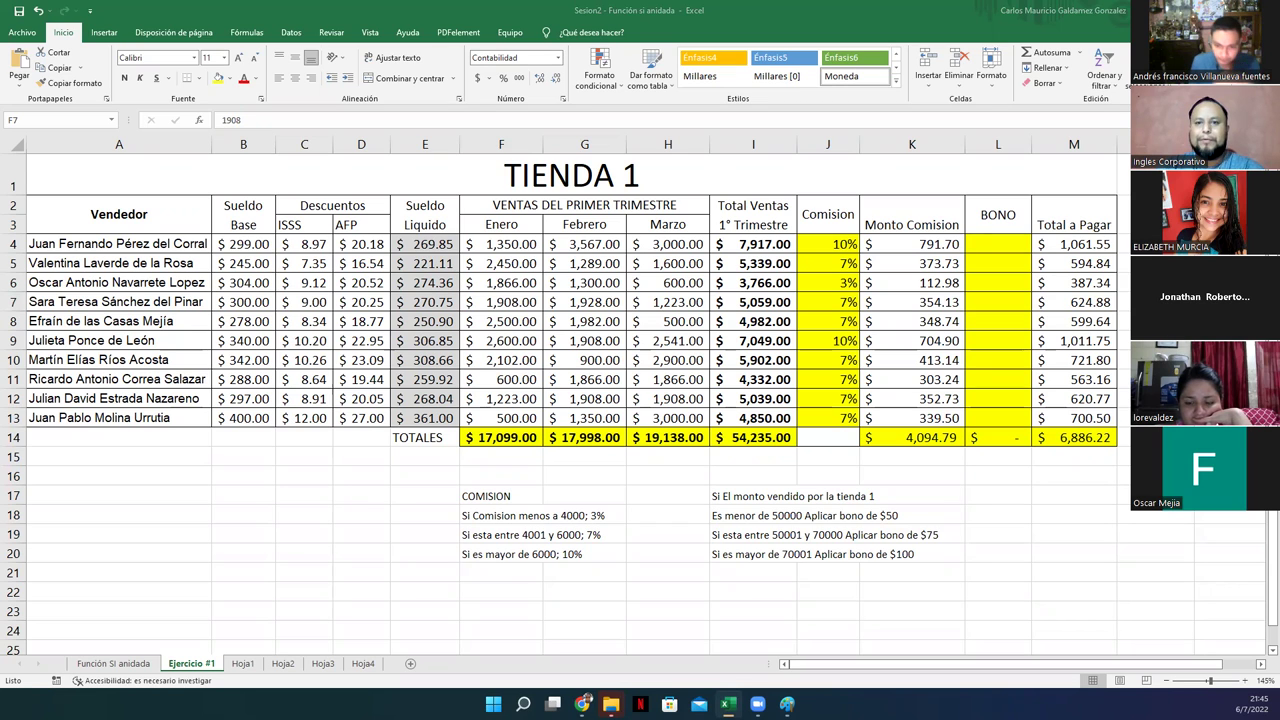
# Write the nested bonus formula =SI(L4<=50000;$50;SI(L4<=70000;$75;$100)) in L4, the first BONO cell.
pyautogui.click(997, 248)
pyautogui.press('BackSpace')
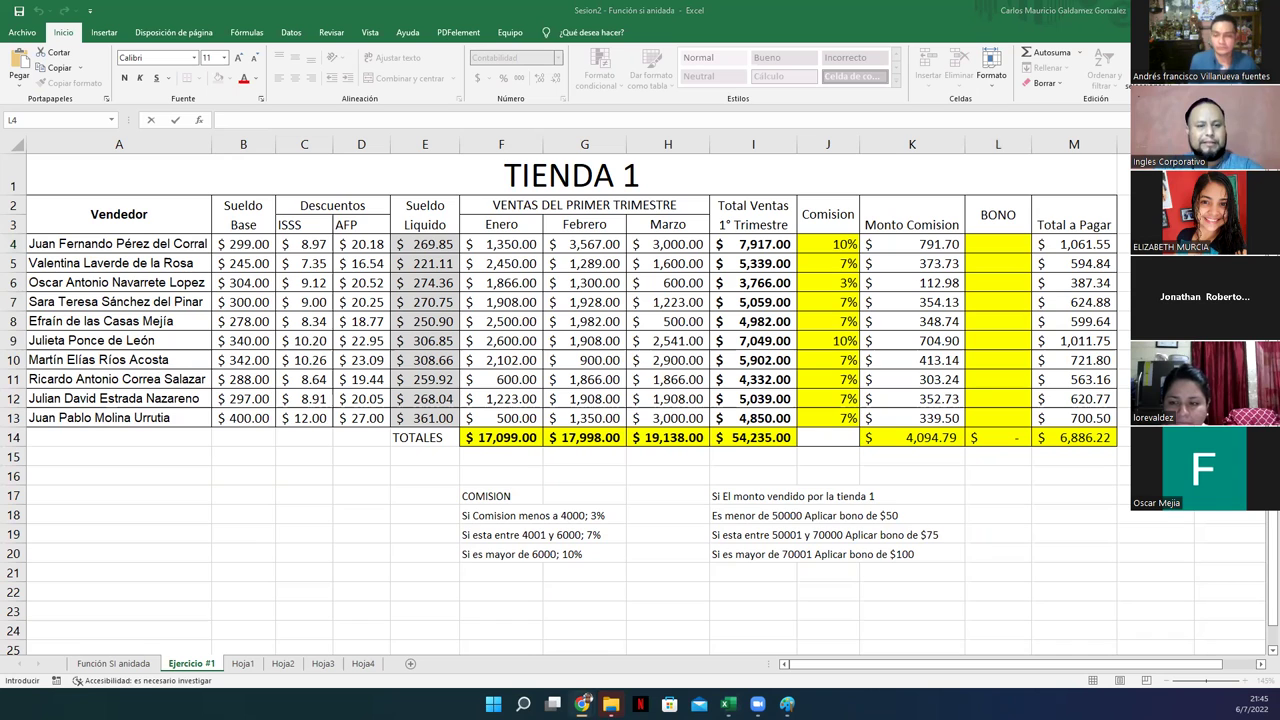
pyautogui.click(996, 248)
pyautogui.write('=SI(L4<=50000;$50;SI(L4<=70000;$75;$100))')
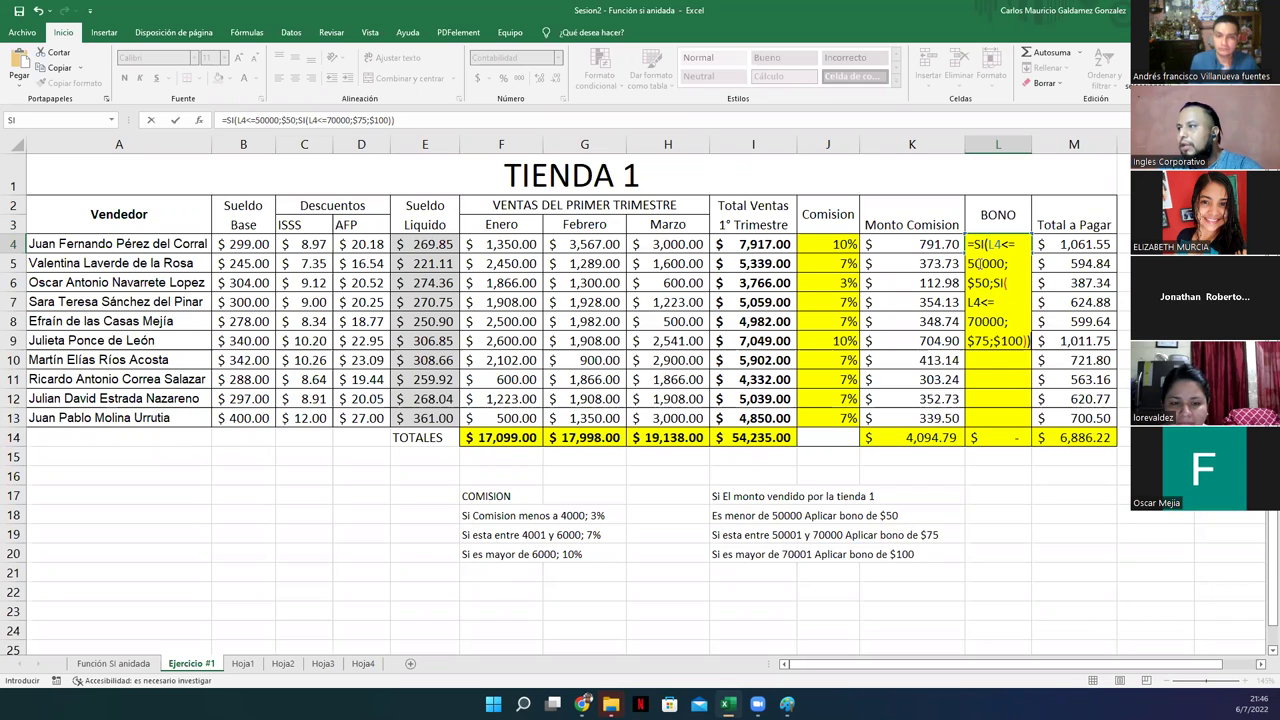
# Replace the first condition's L4 reference with I4 in the bonus formula and commit it with plain amounts 50, 75 and 100.
pyautogui.click(999, 243)
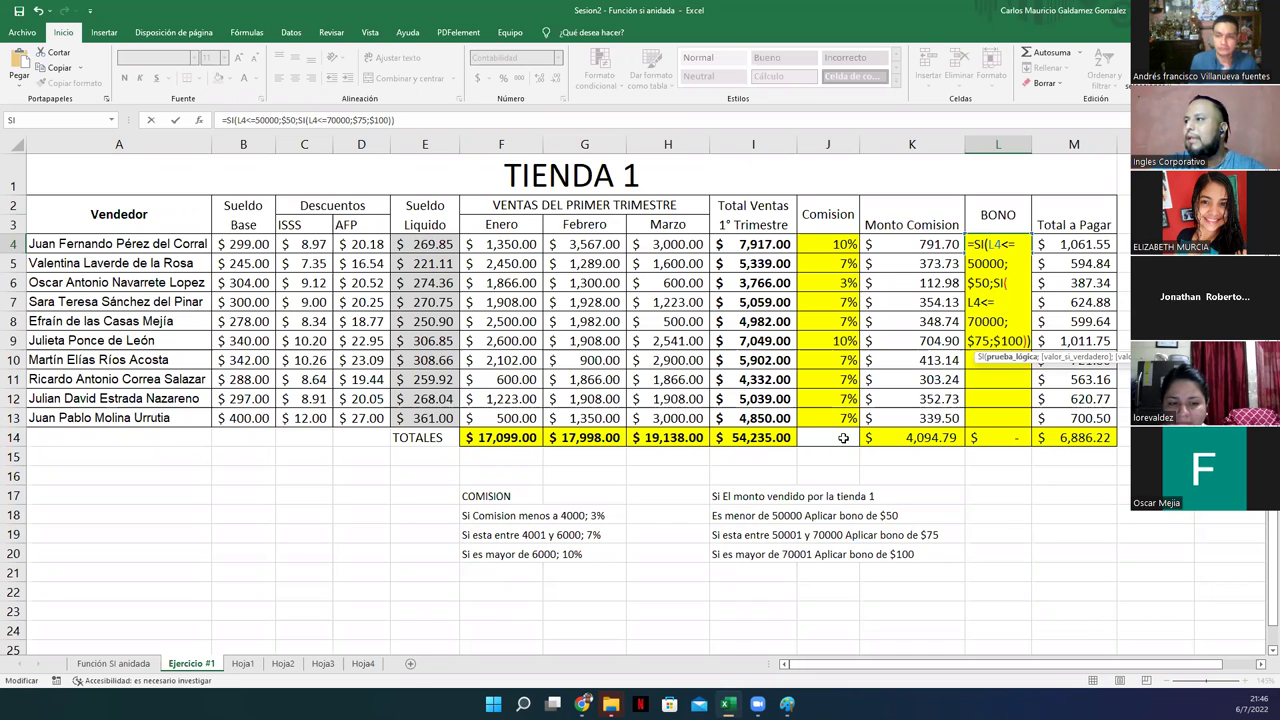
pyautogui.press('BackSpace')
pyautogui.write('I')
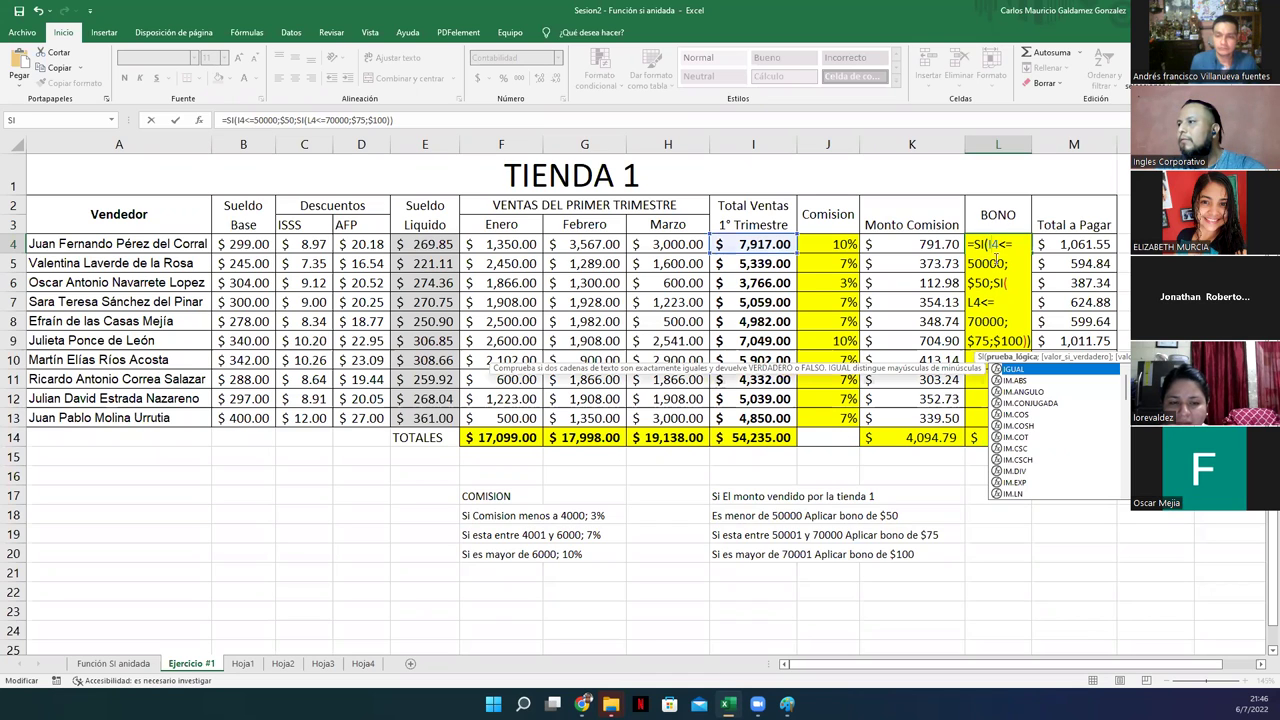
pyautogui.click(998, 244)
pyautogui.click(985, 264)
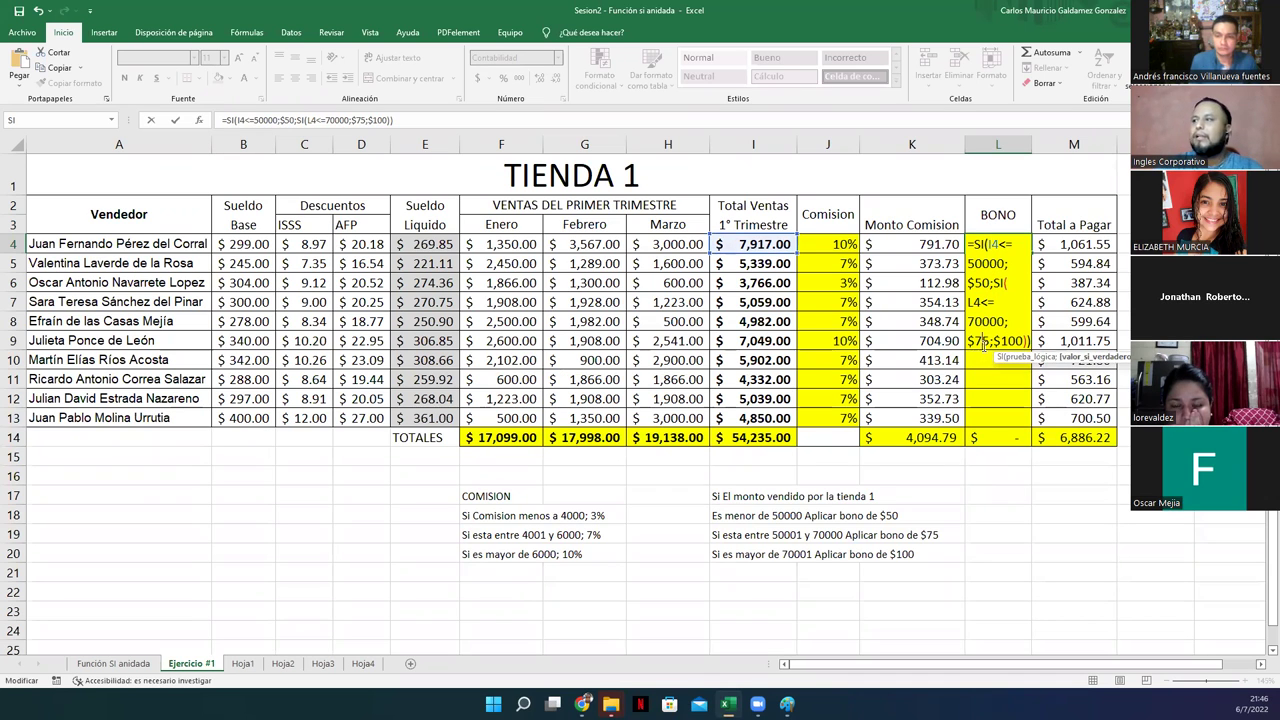
pyautogui.press('Return')
pyautogui.press('Return')
# Change the first condition of L4's bonus formula to test the store's total sales in I14.
pyautogui.press('Up')
pyautogui.press('F2')
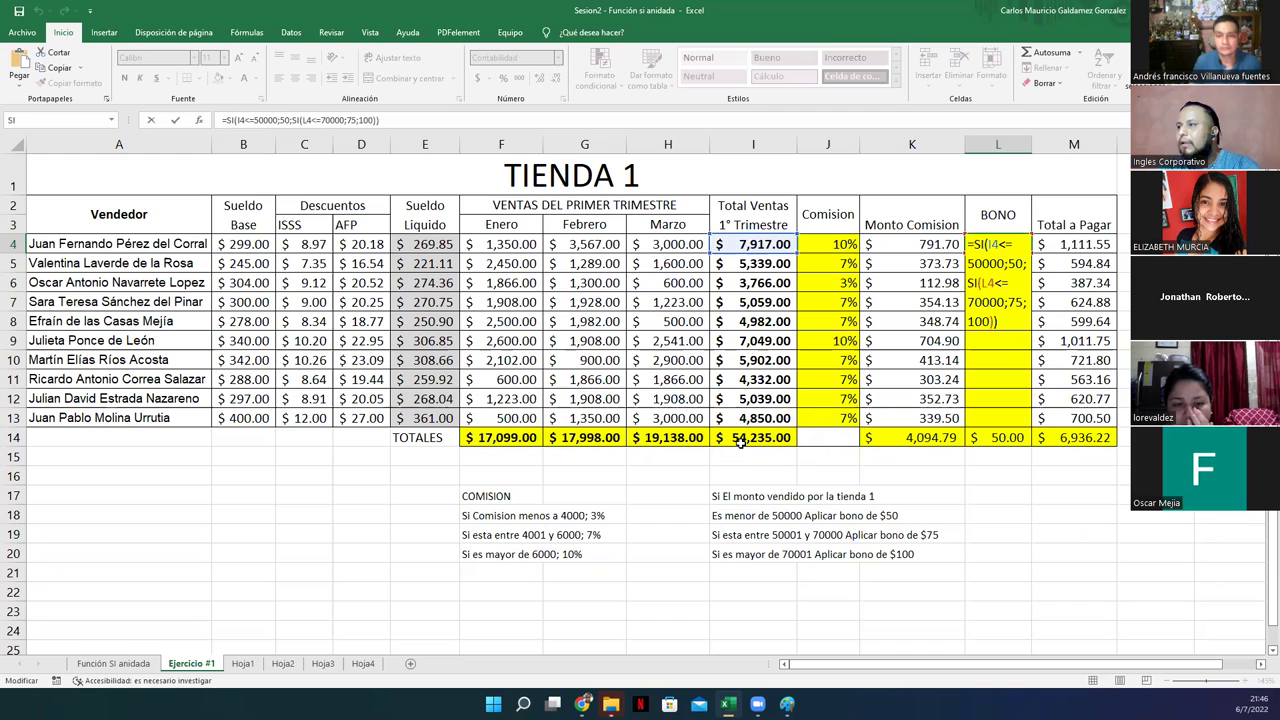
pyautogui.click(992, 249)
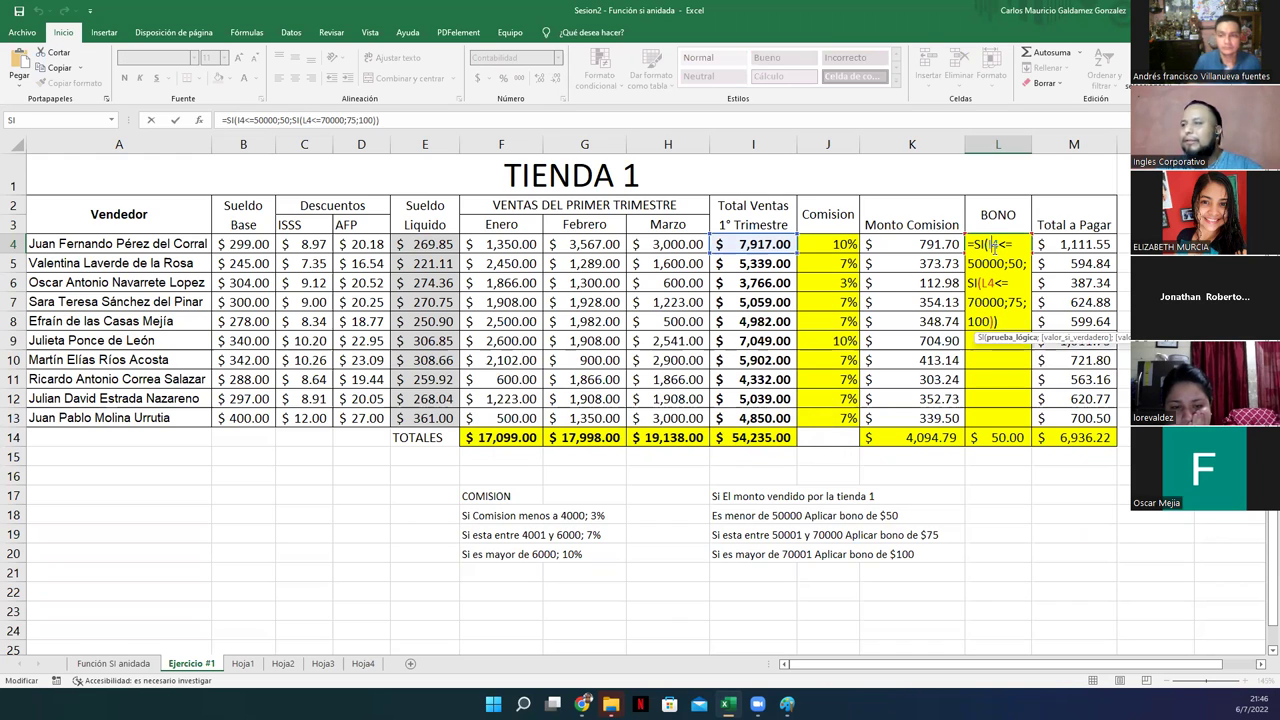
pyautogui.write('1')
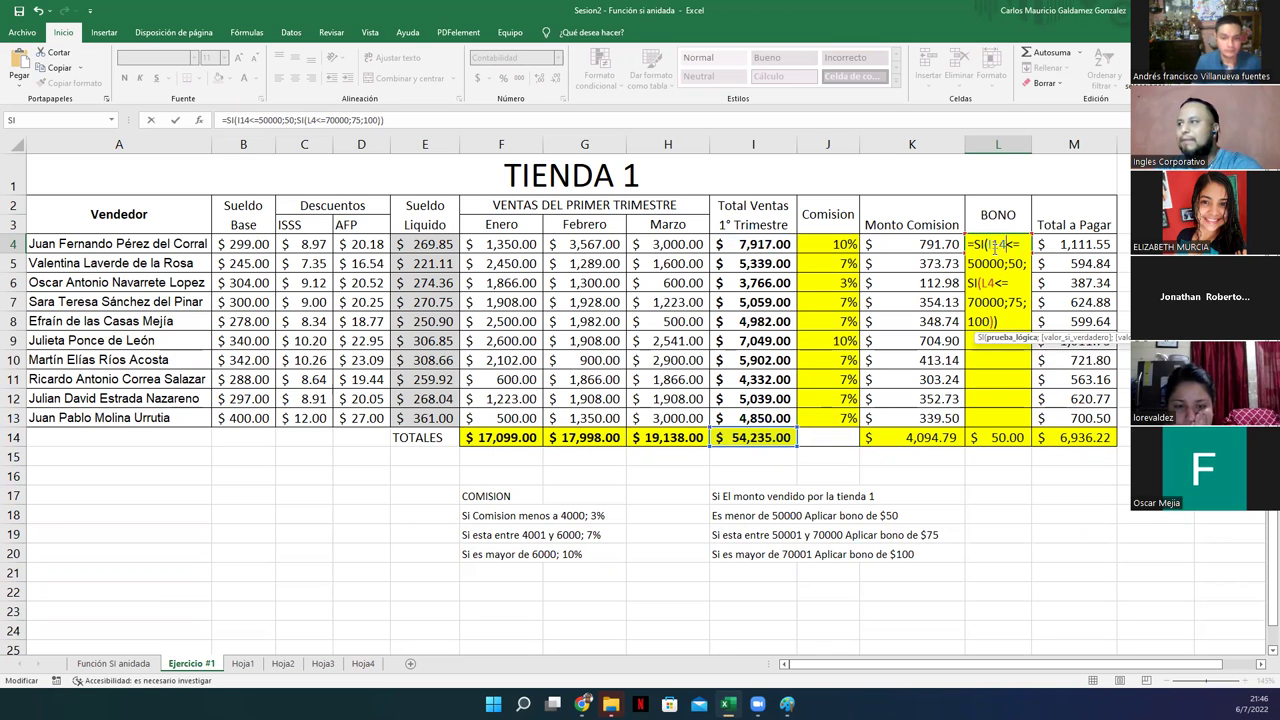
pyautogui.press('Return')
pyautogui.press('Return')
# Replace the self-reference in the nested SI of L4's bonus formula with I14 and commit the formula.
pyautogui.click(993, 246)
pyautogui.press('F2')
pyautogui.click(990, 282)
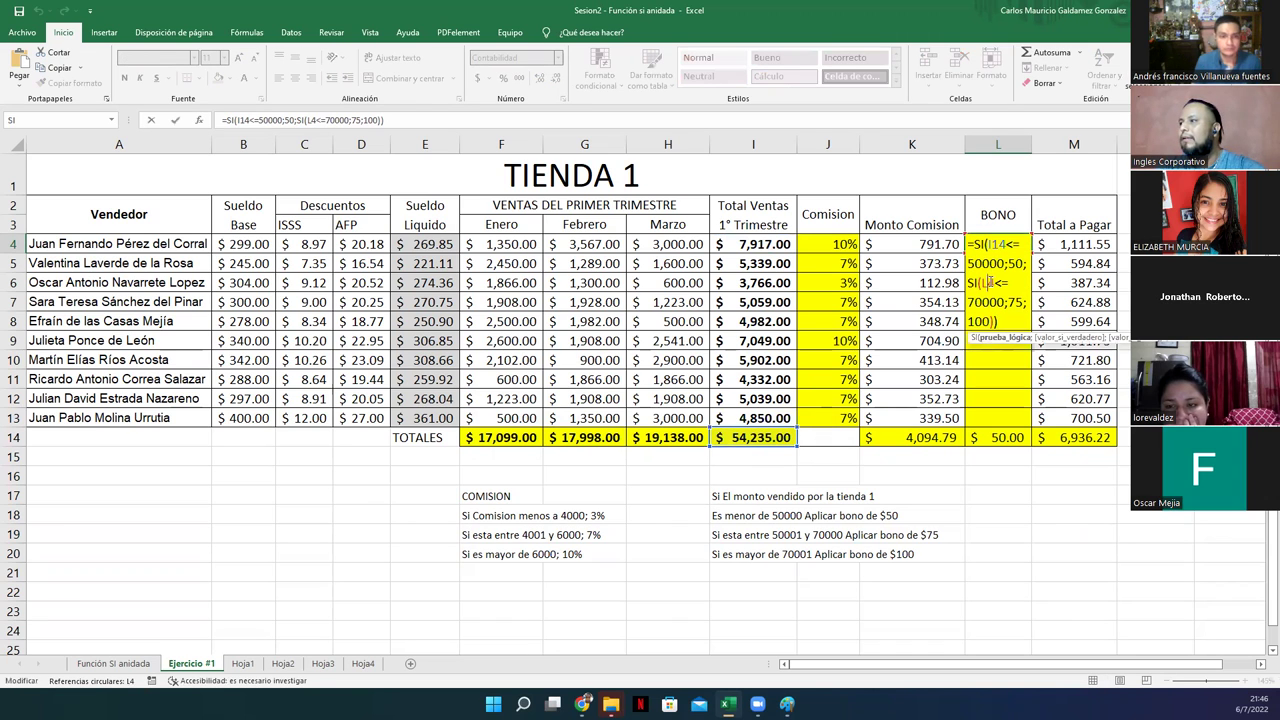
pyautogui.write('1')
pyautogui.press('BackSpace')
pyautogui.write('I1')
pyautogui.click(990, 282)
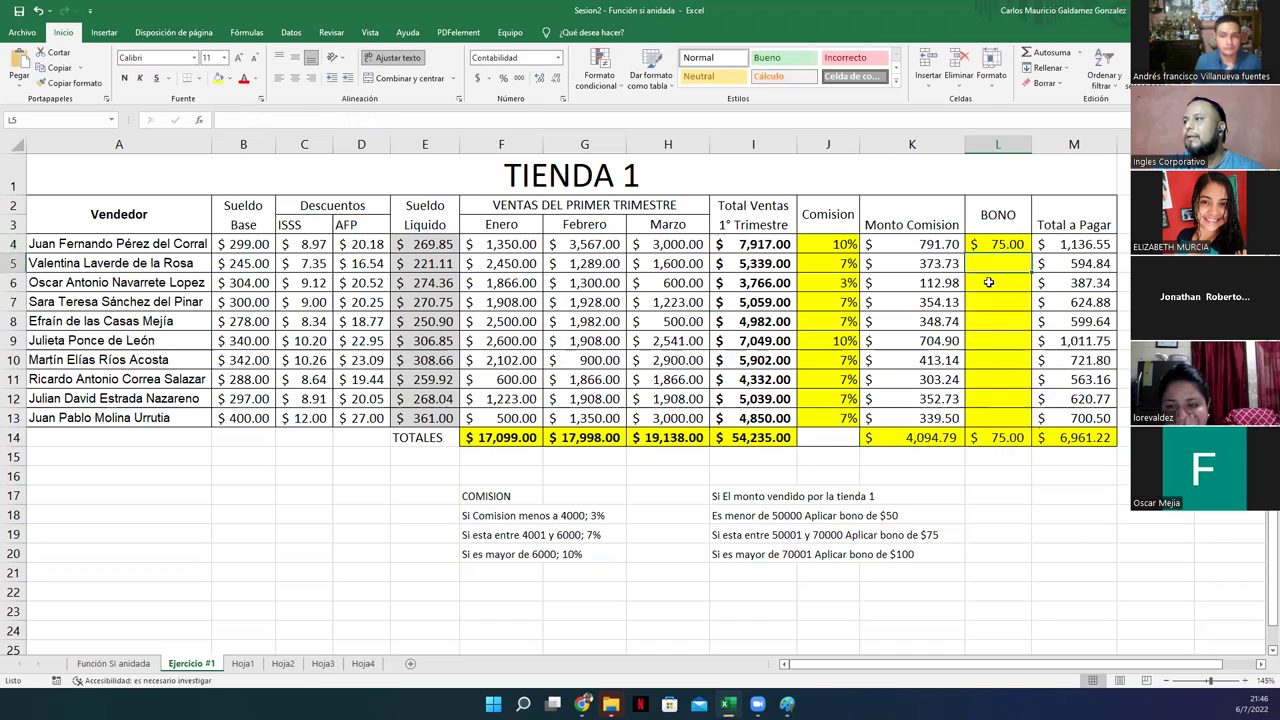
# Review L4's bonus formula against the vendors' sales in I4:I13 and the store total in I14.
pyautogui.press('Up')
pyautogui.press('Up')
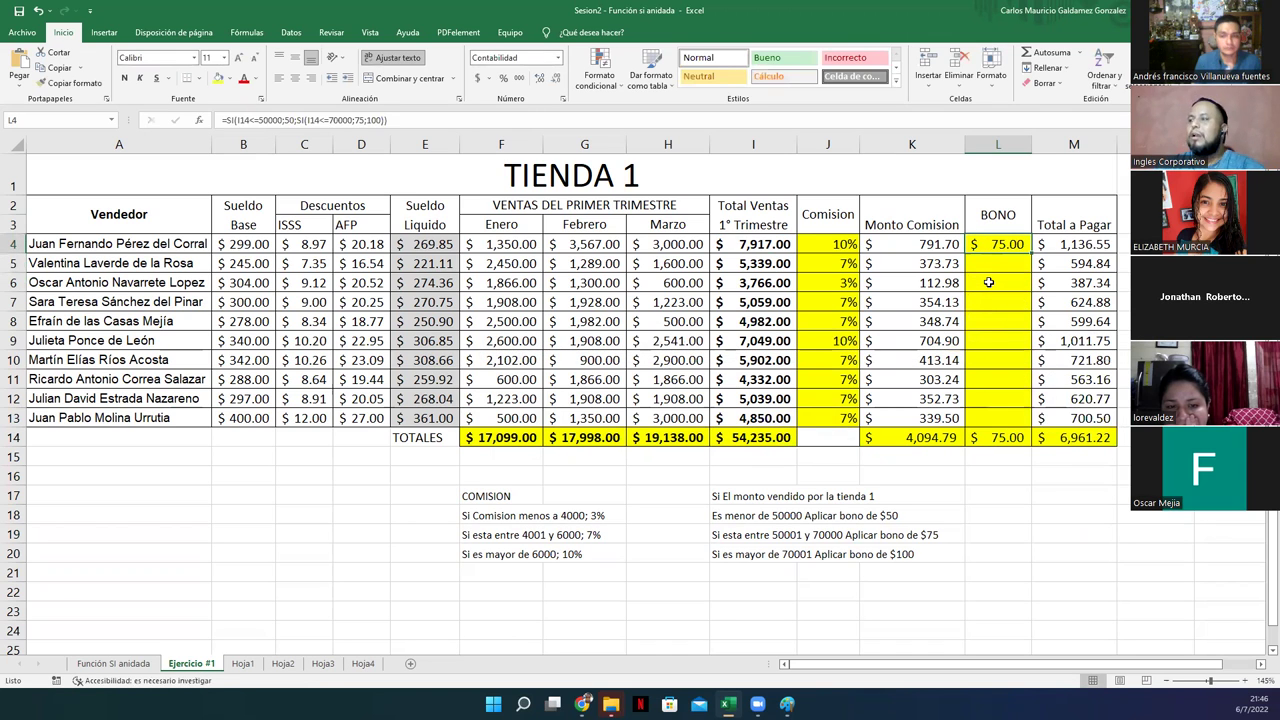
pyautogui.press('F2')
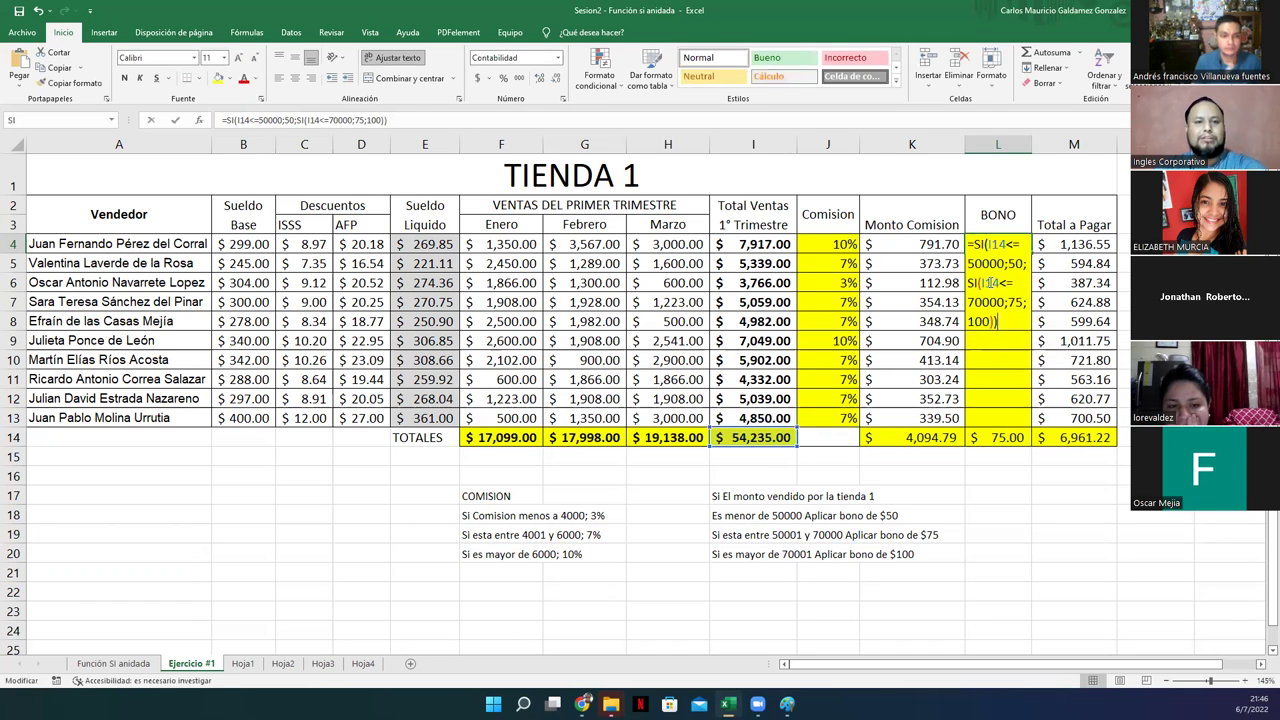
pyautogui.rightClick(990, 285)
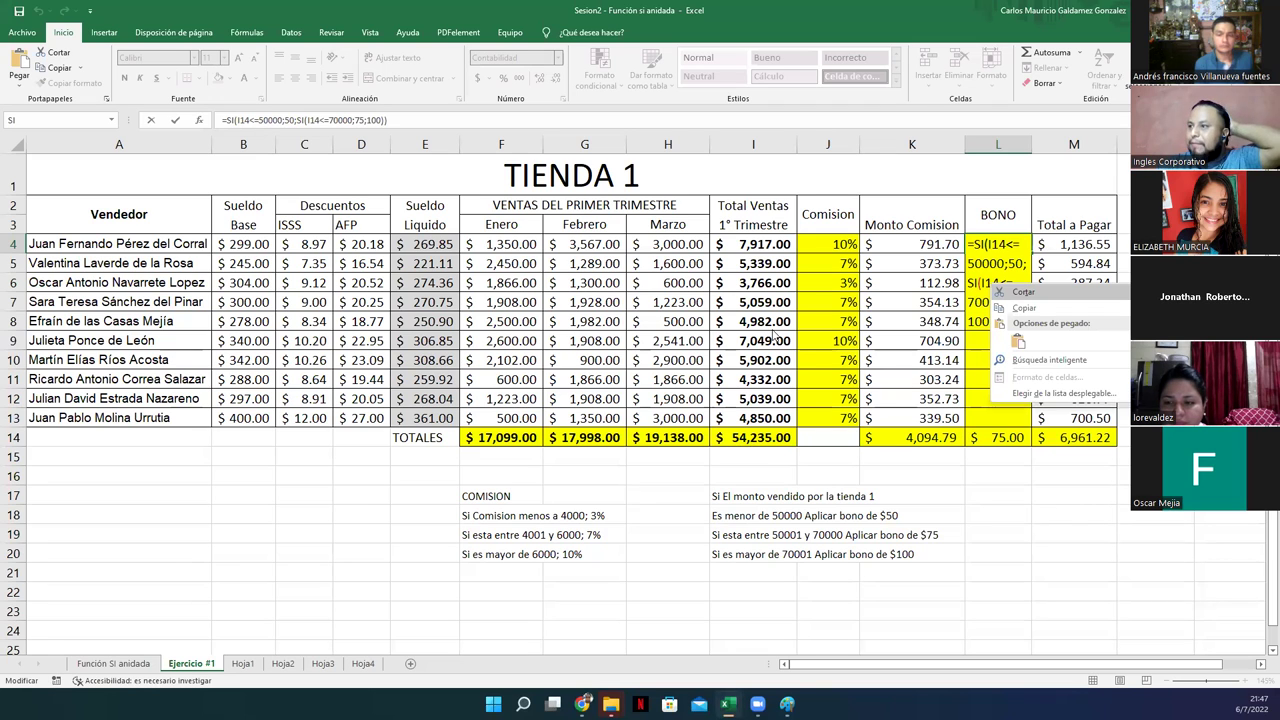
pyautogui.press('Escape')
pyautogui.moveTo(748, 244); pyautogui.dragTo(748, 418)
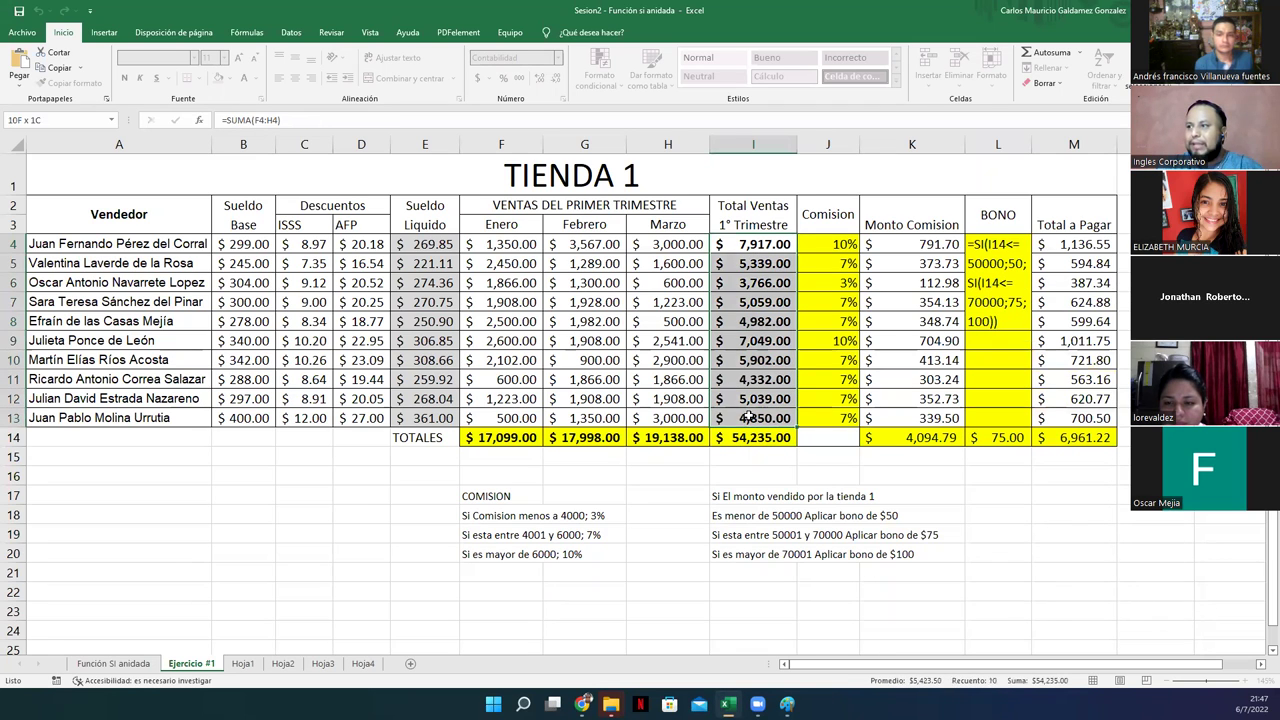
pyautogui.click(748, 437)
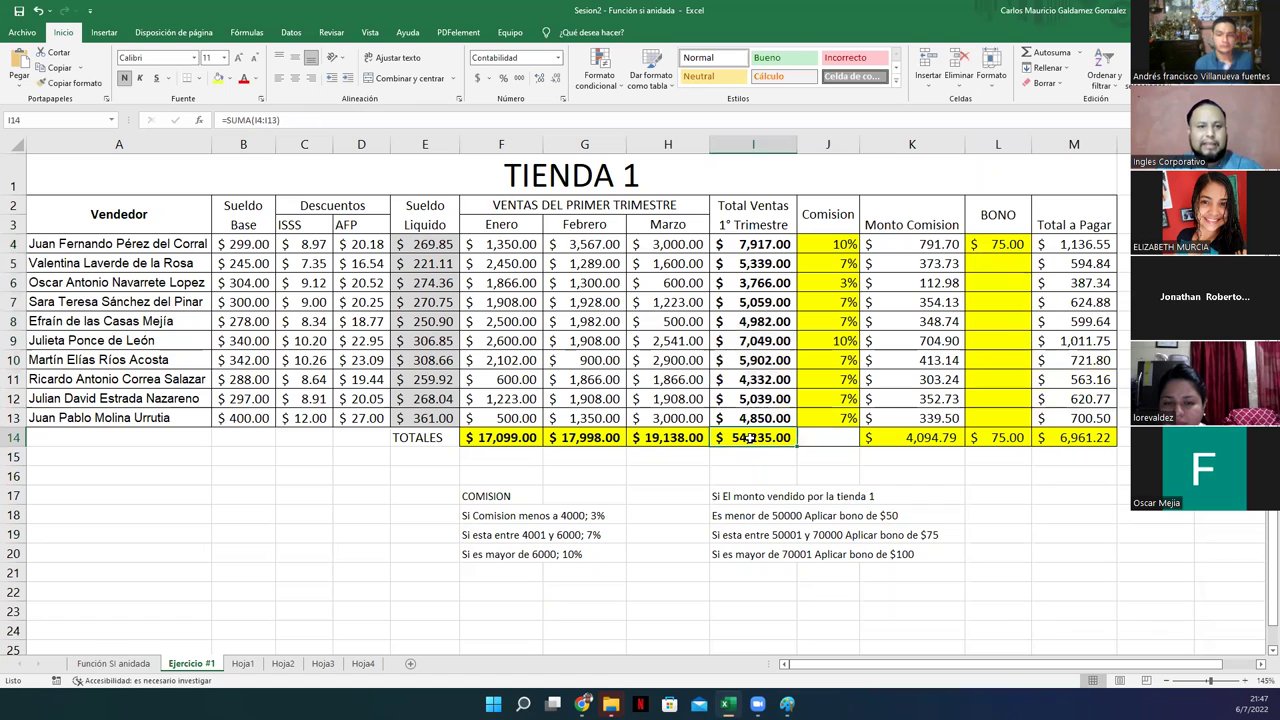
# Make both I14 references in L4's bonus formula absolute as $I$14, then check and commit the formula.
pyautogui.doubleClick(1000, 246)
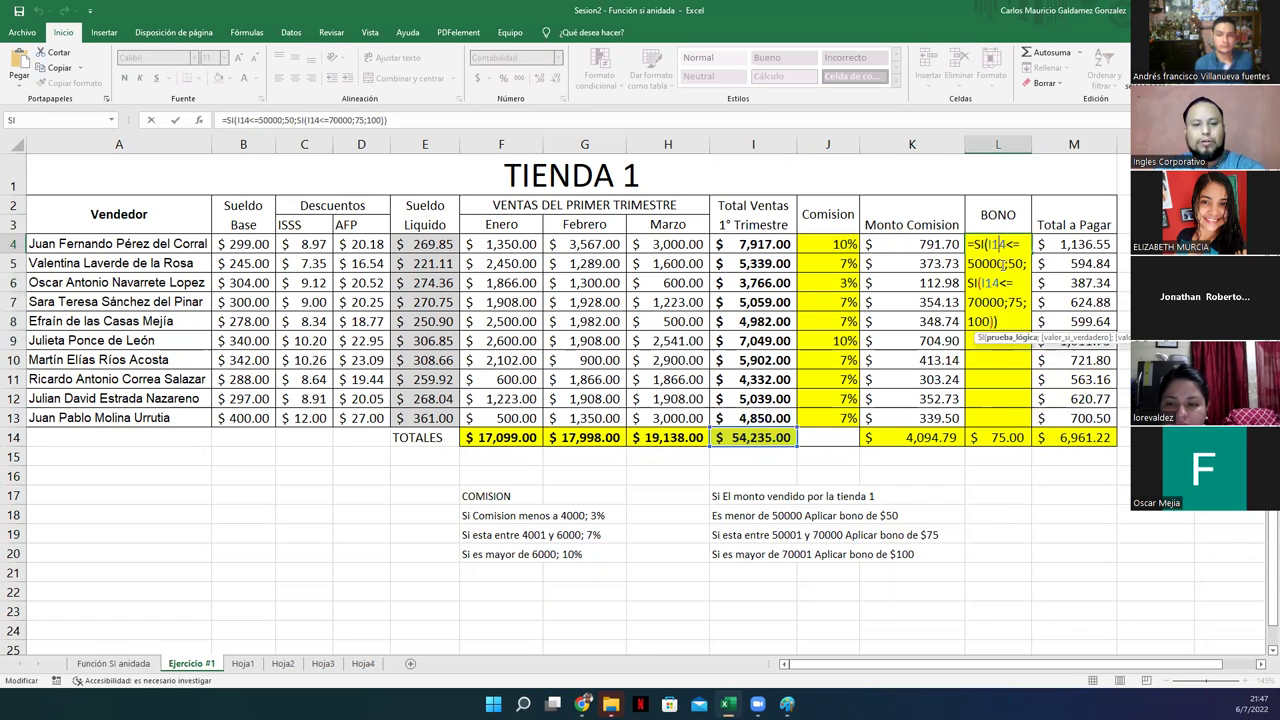
pyautogui.press('F4')
pyautogui.click(988, 302)
pyautogui.press('F4')
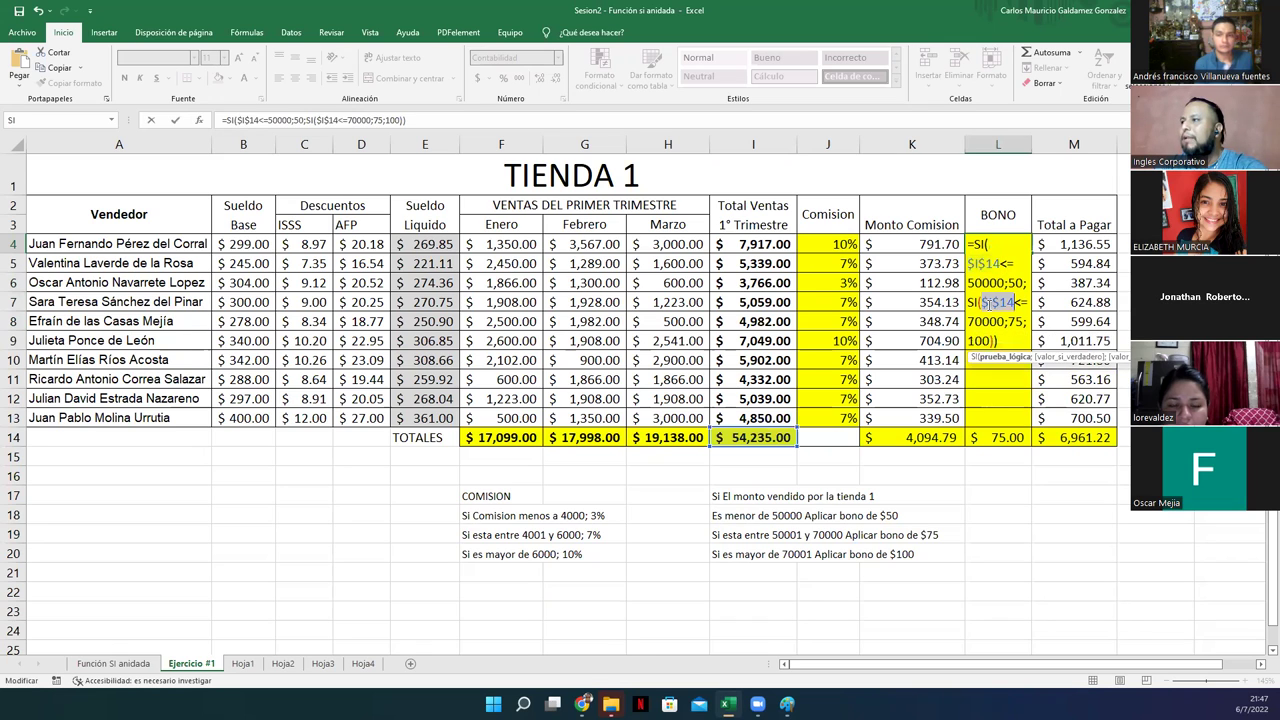
pyautogui.click(985, 325)
pyautogui.moveTo(999, 340); pyautogui.dragTo(967, 244)
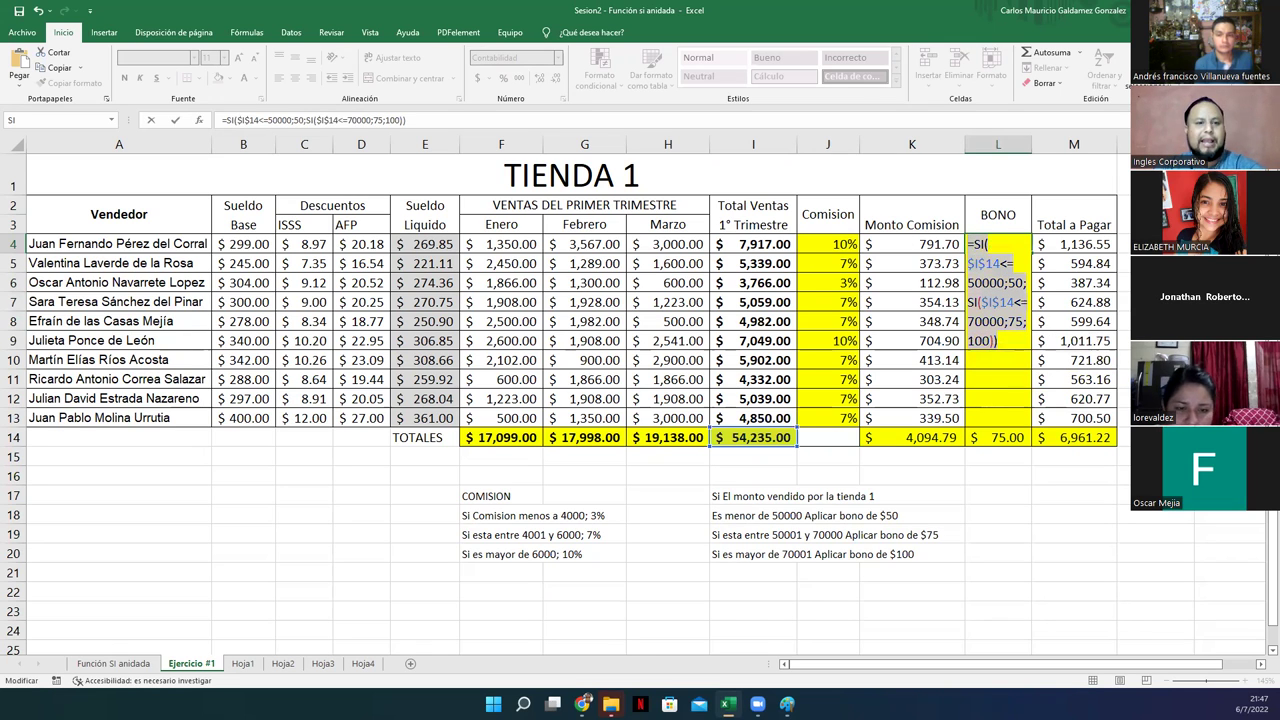
pyautogui.click(967, 244)
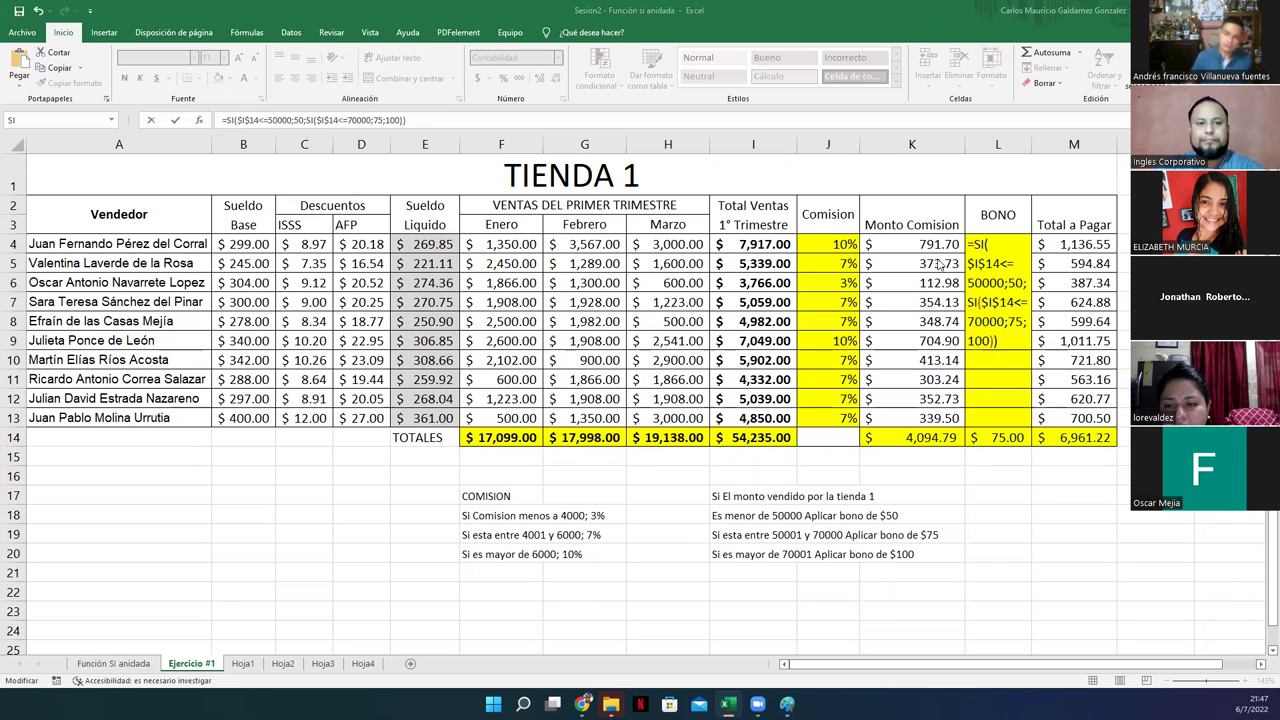
pyautogui.doubleClick(1022, 268)
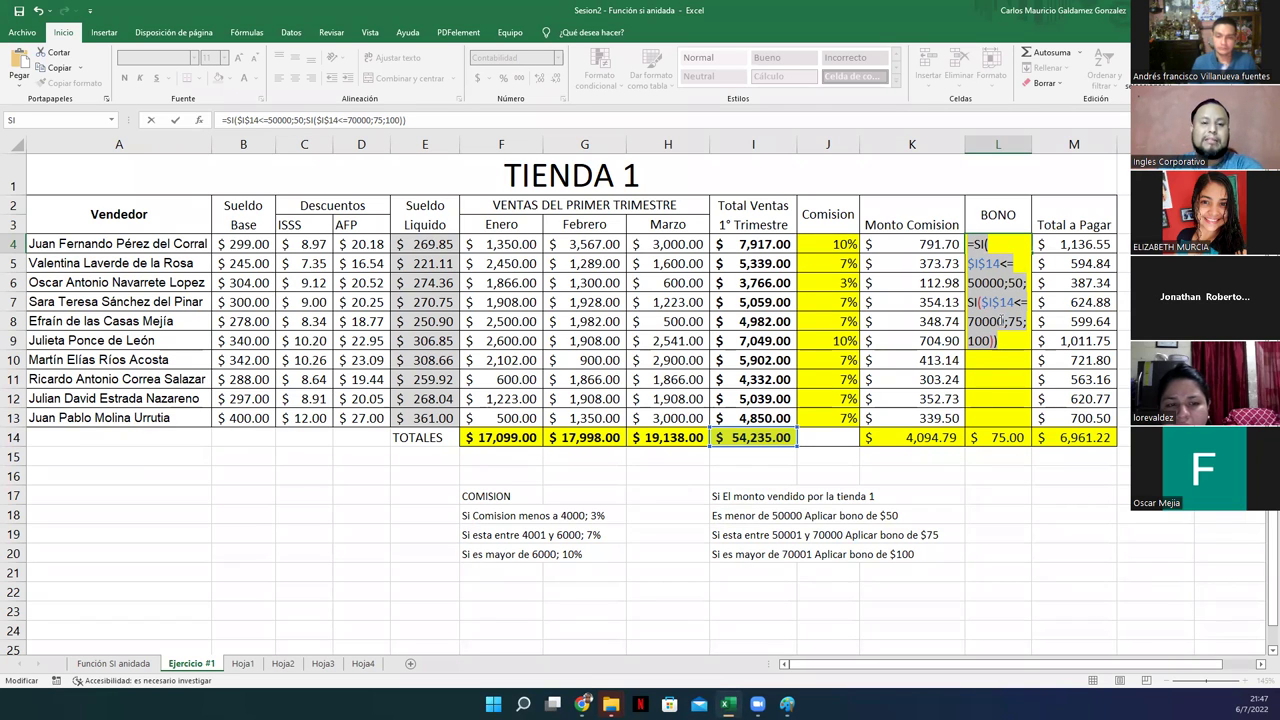
pyautogui.press('Return')
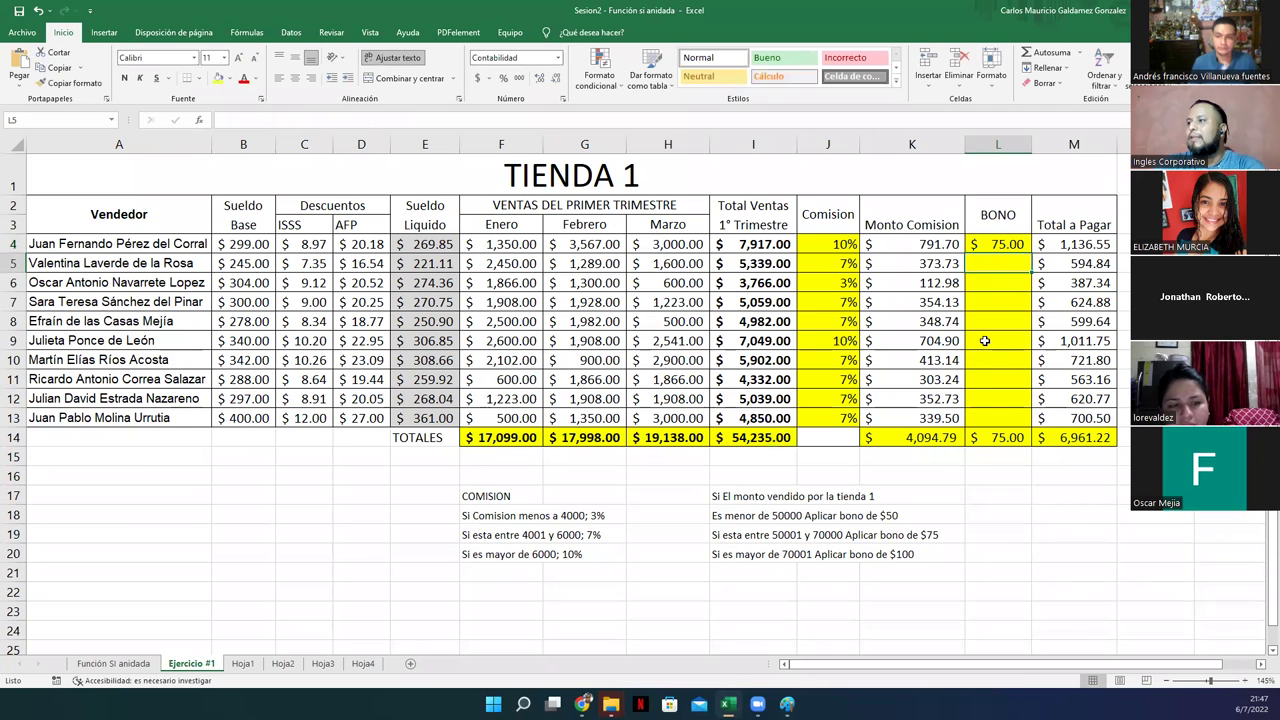
# Fill the BONO formula from L4 down through L13.
pyautogui.click(997, 248)
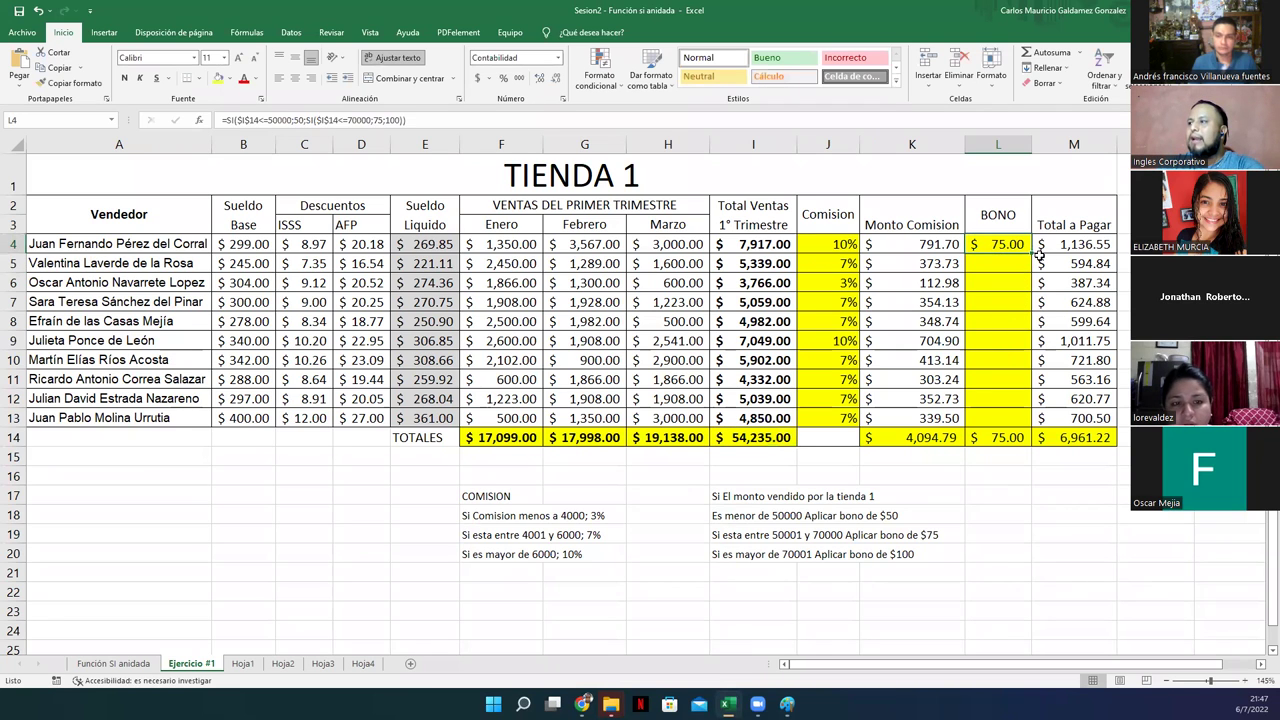
pyautogui.moveTo(1031, 254); pyautogui.dragTo(1032, 424)
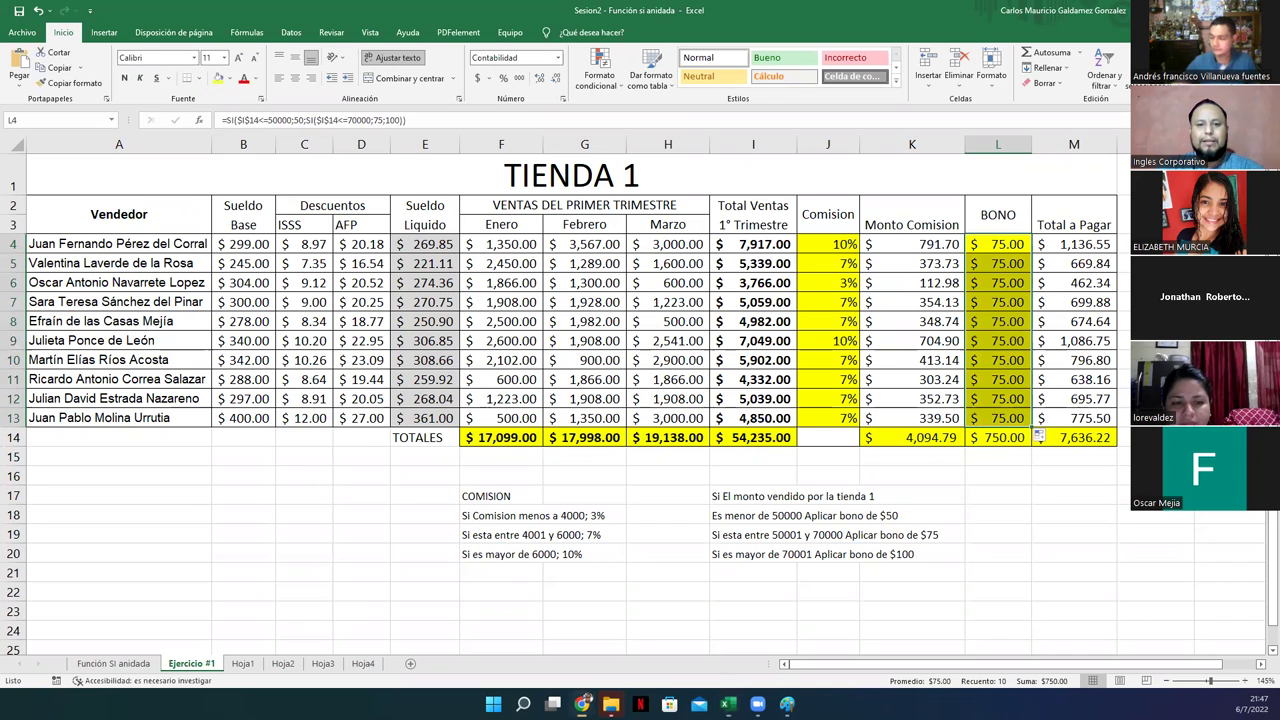
pyautogui.click(997, 244)
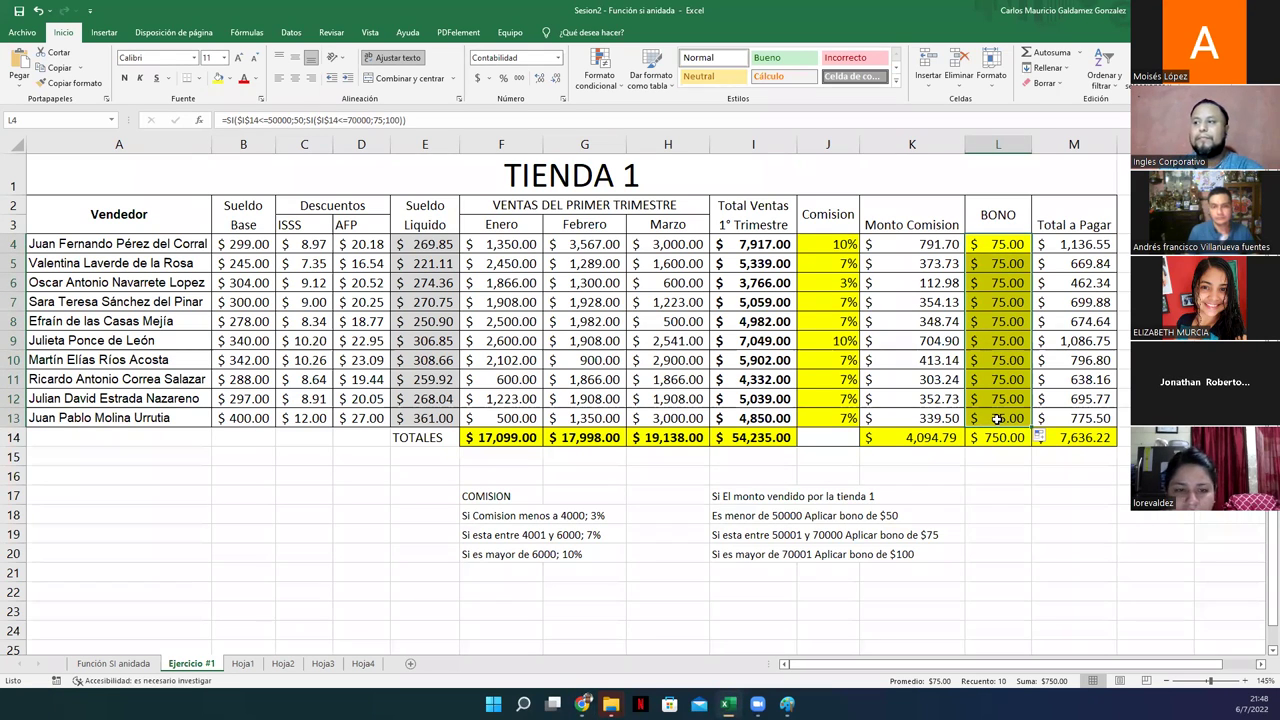
# Review the bonus rules in I17:I20 and the commission rules in F17:F20 below the table.
pyautogui.click(726, 516)
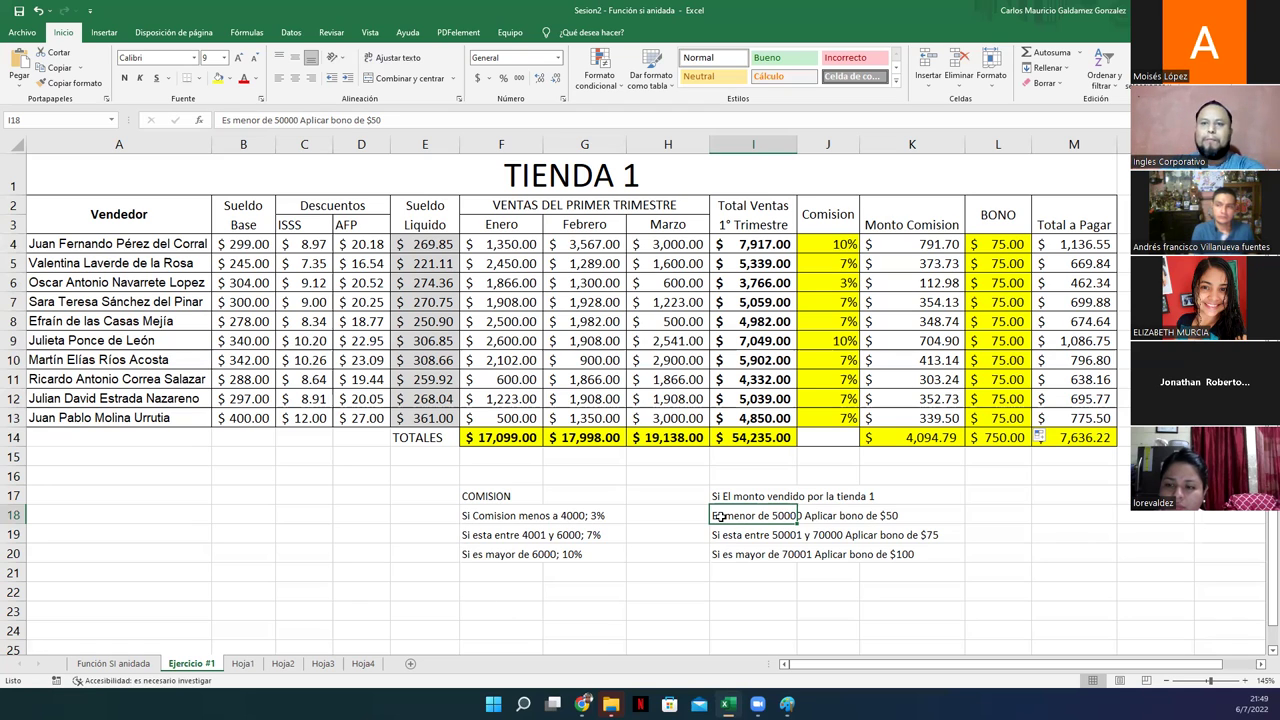
pyautogui.moveTo(722, 495); pyautogui.dragTo(915, 555)
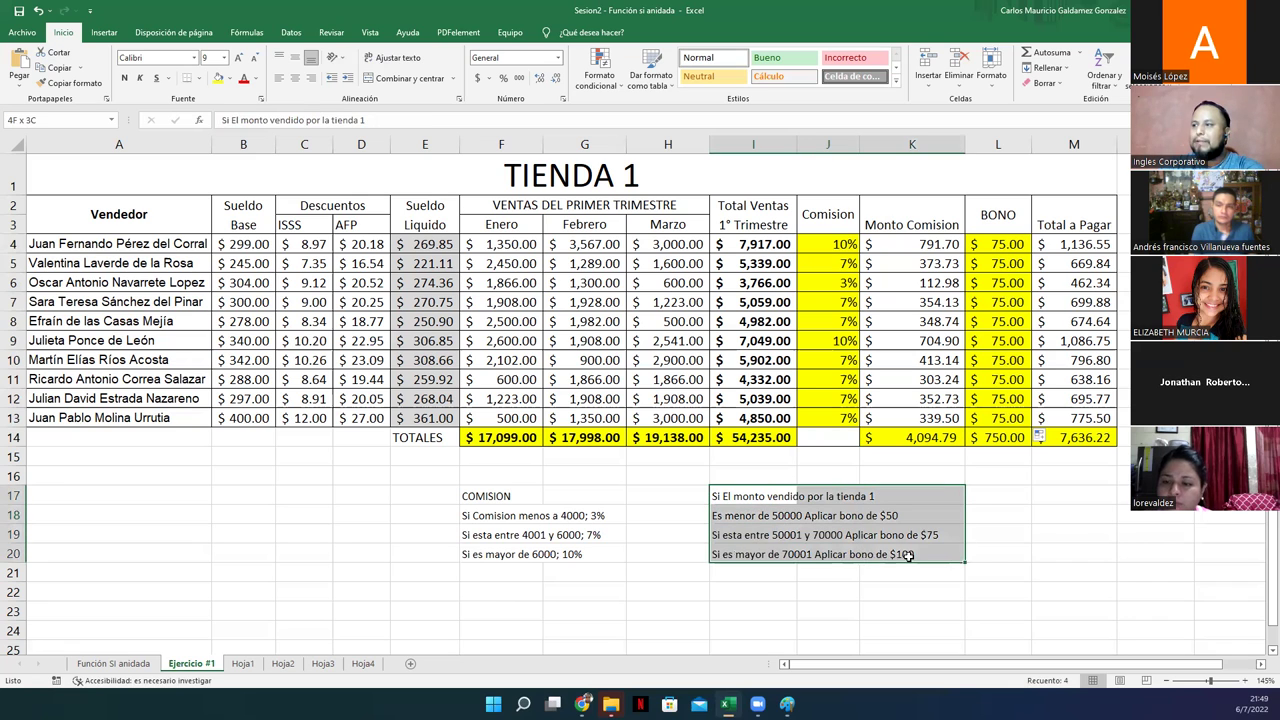
pyautogui.click(463, 495)
pyautogui.moveTo(463, 495); pyautogui.dragTo(576, 555)
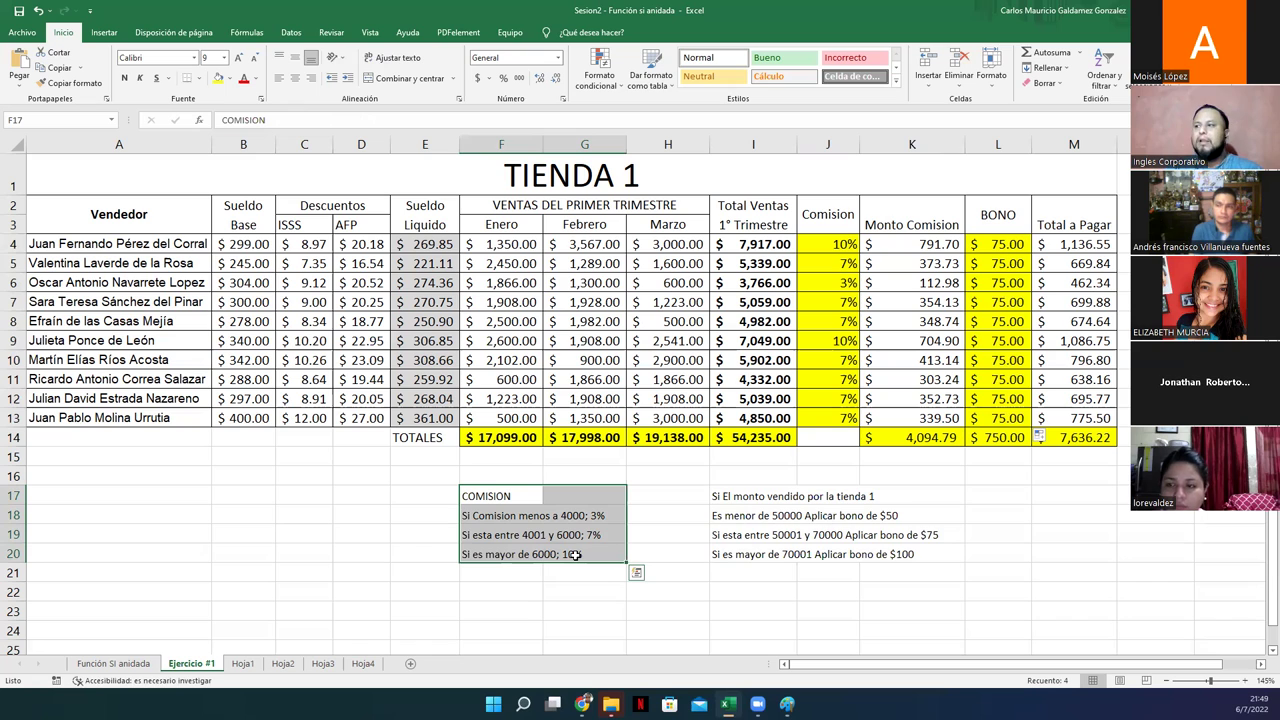
pyautogui.click(717, 515)
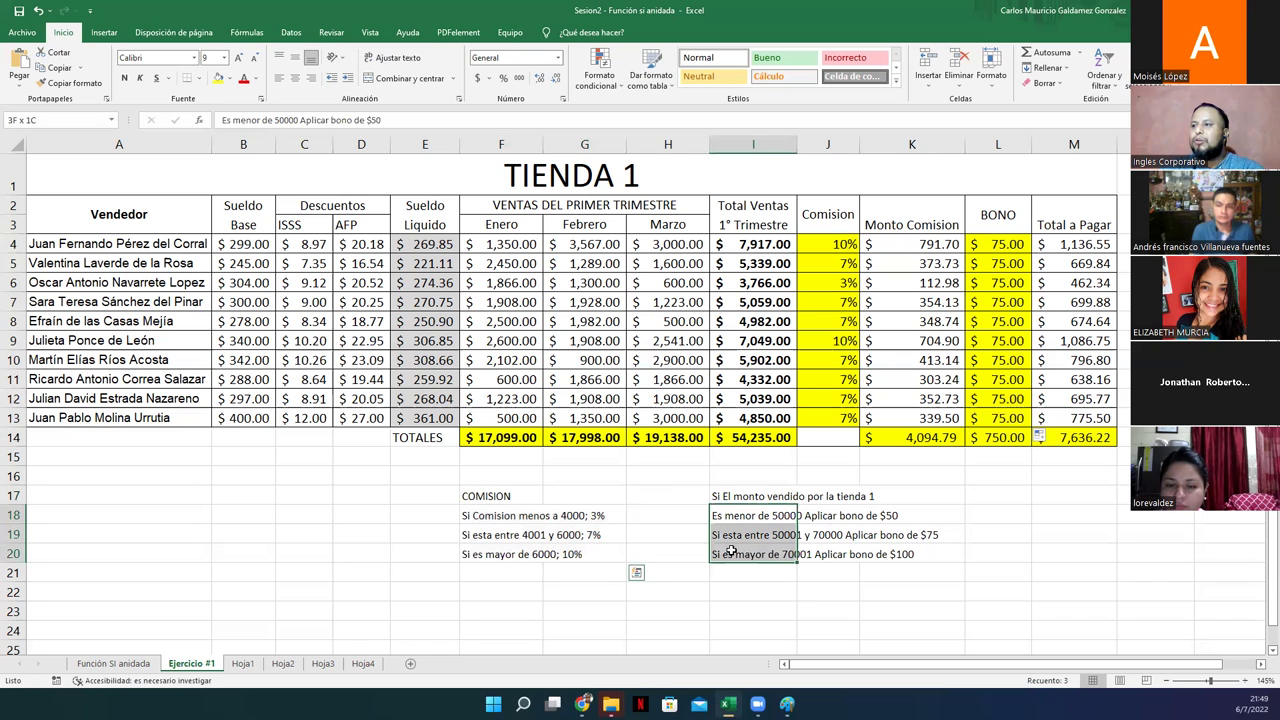
# Check L4's bonus formula and the BONO cells L4:L13 against the store total in I14 and the 50001 to 70000 rule.
pyautogui.click(1010, 244)
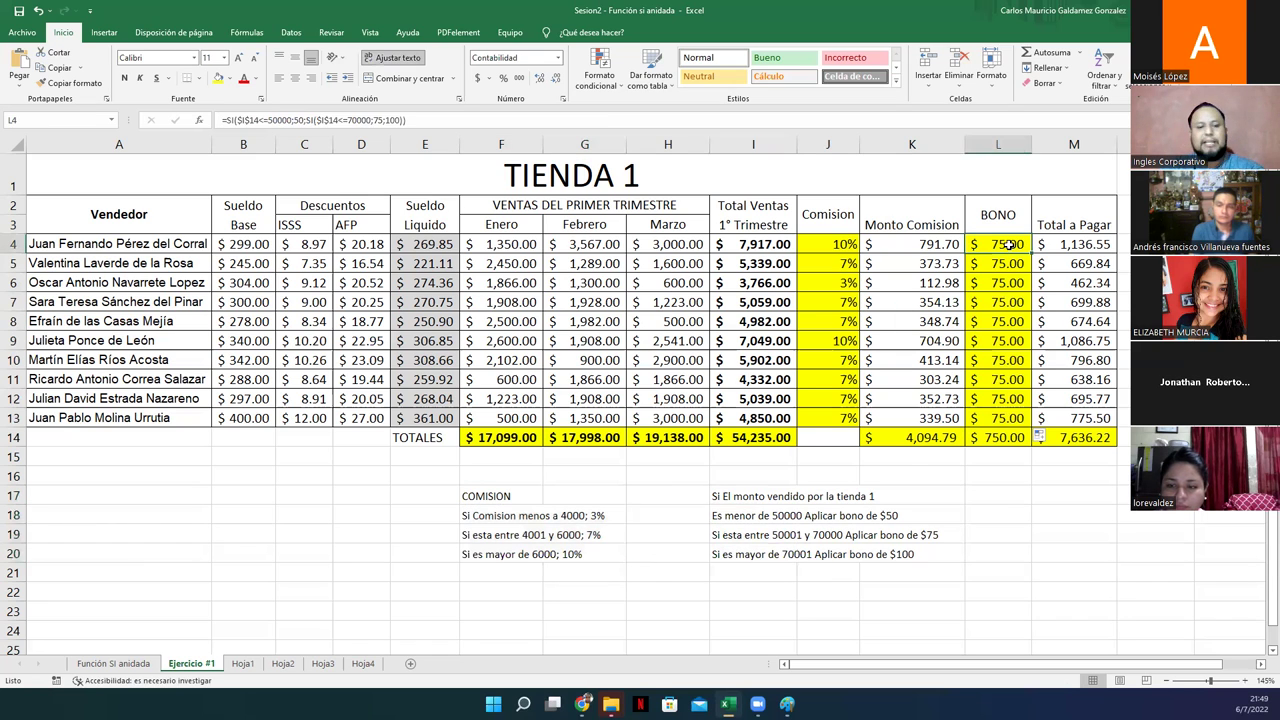
pyautogui.doubleClick(1010, 244)
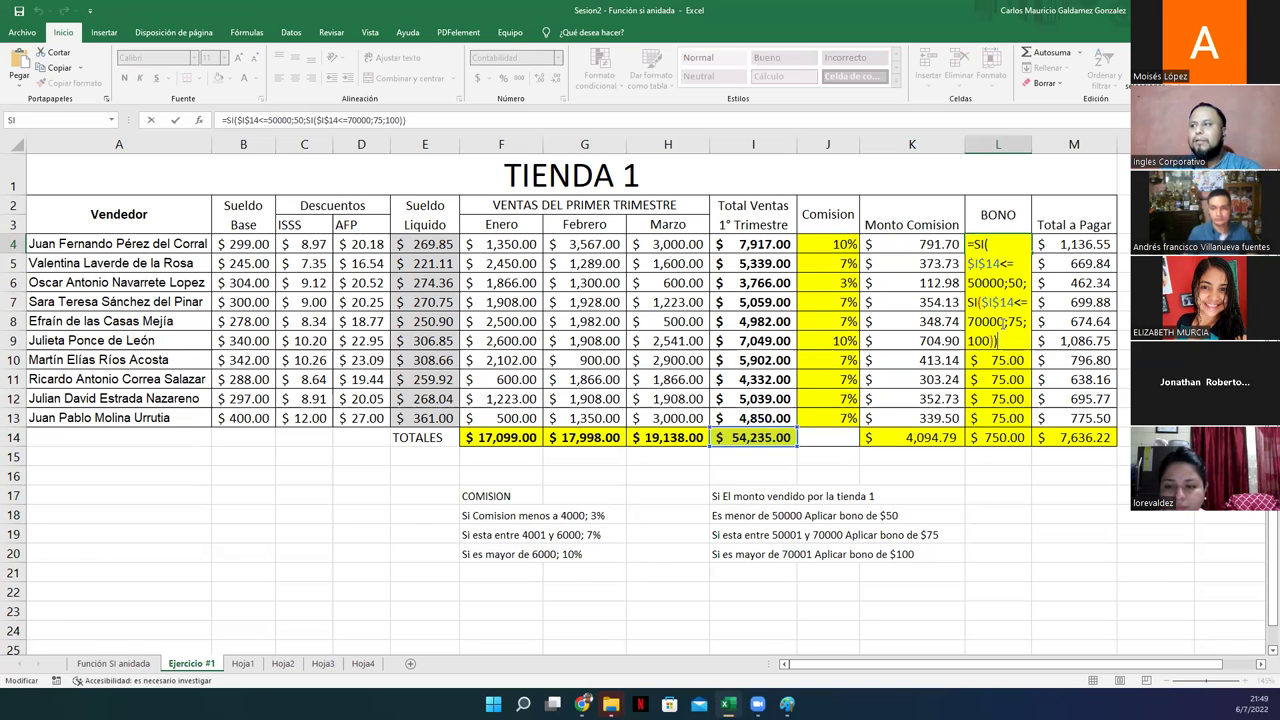
pyautogui.press('Return')
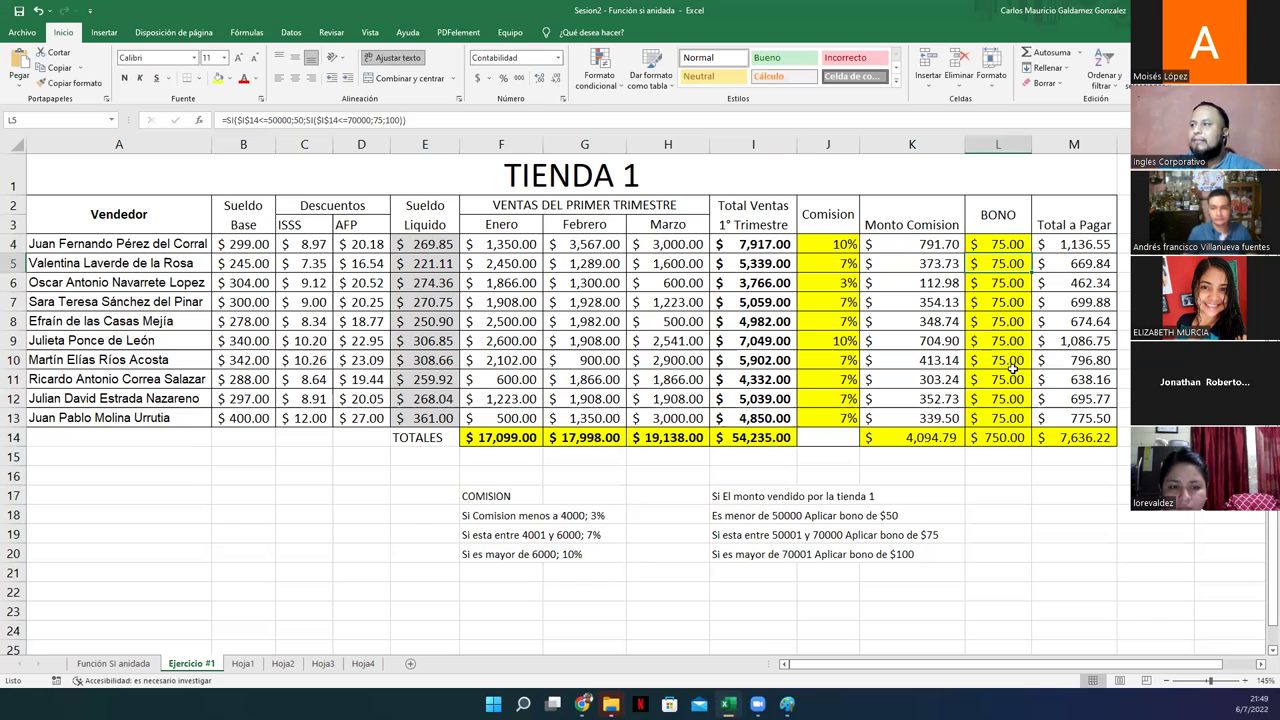
pyautogui.moveTo(985, 244); pyautogui.dragTo(990, 418)
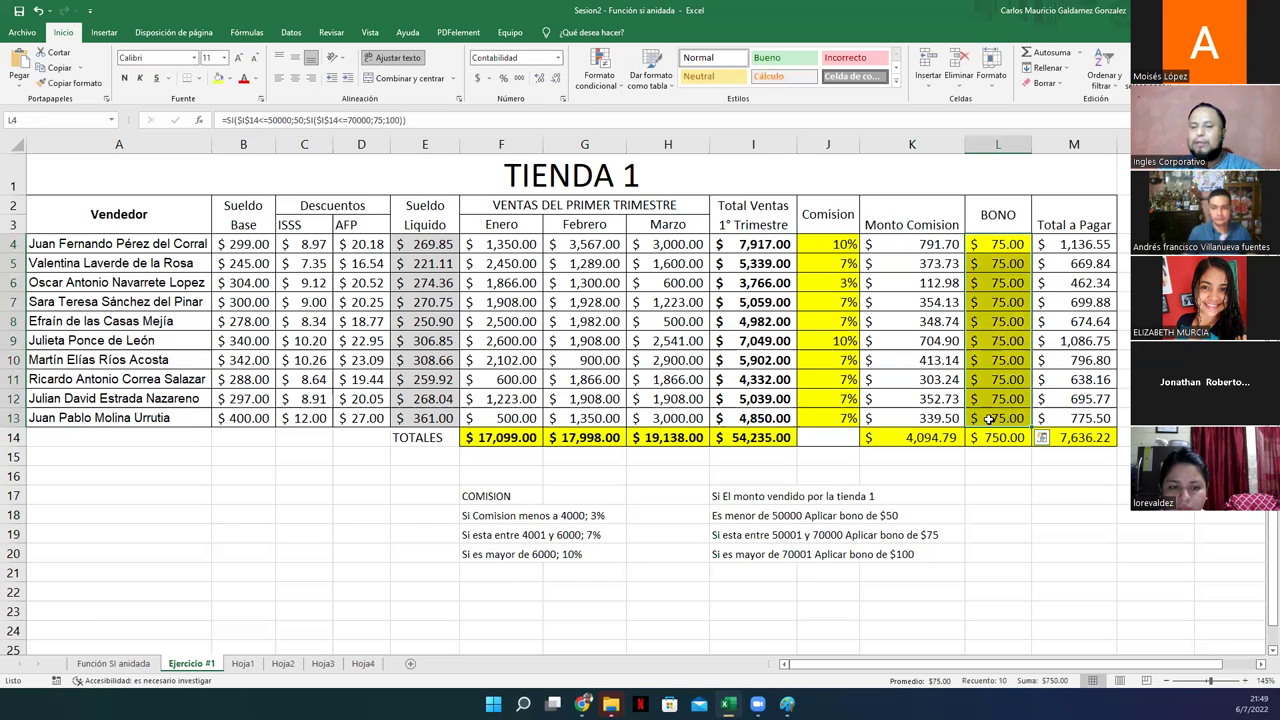
pyautogui.click(737, 440)
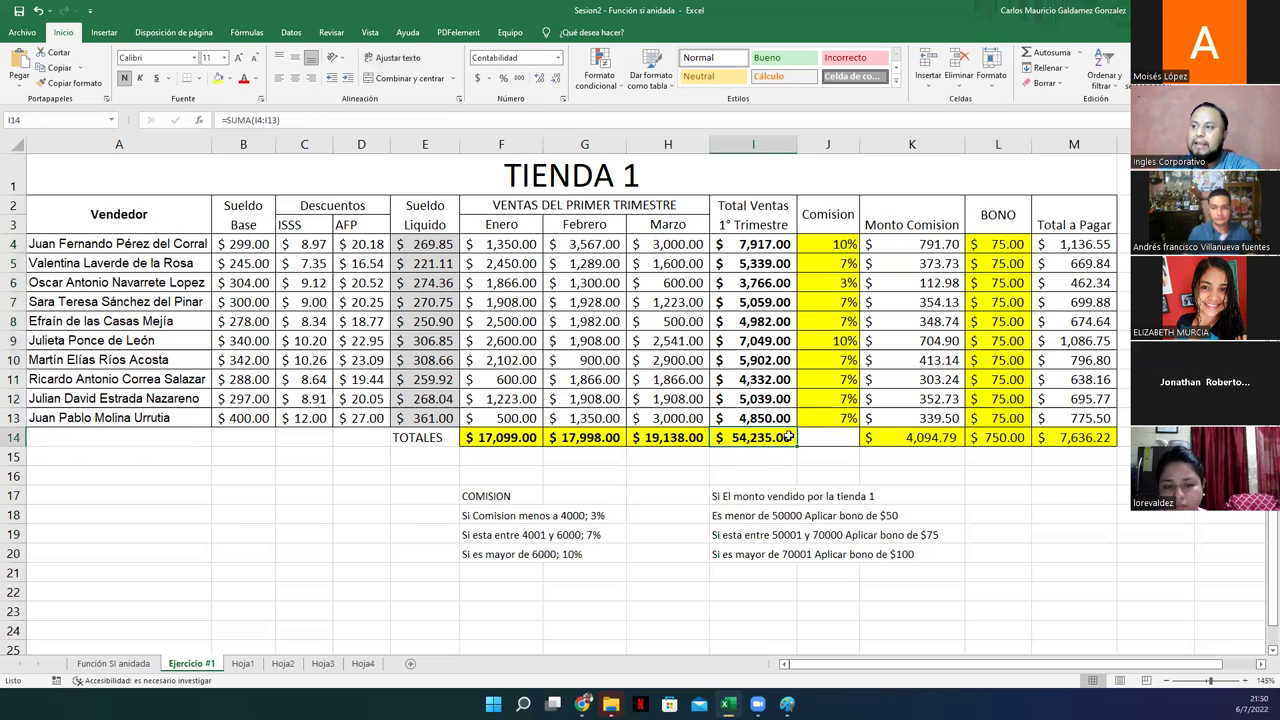
pyautogui.click(826, 535)
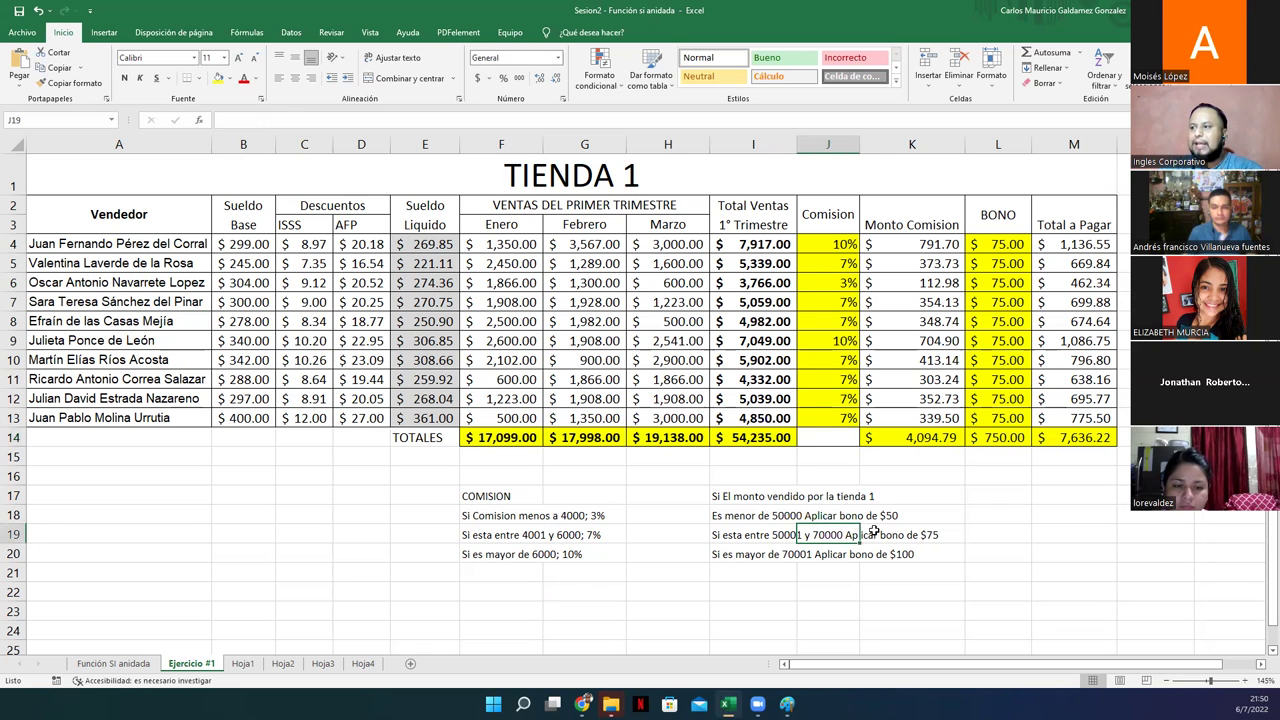
pyautogui.click(905, 535)
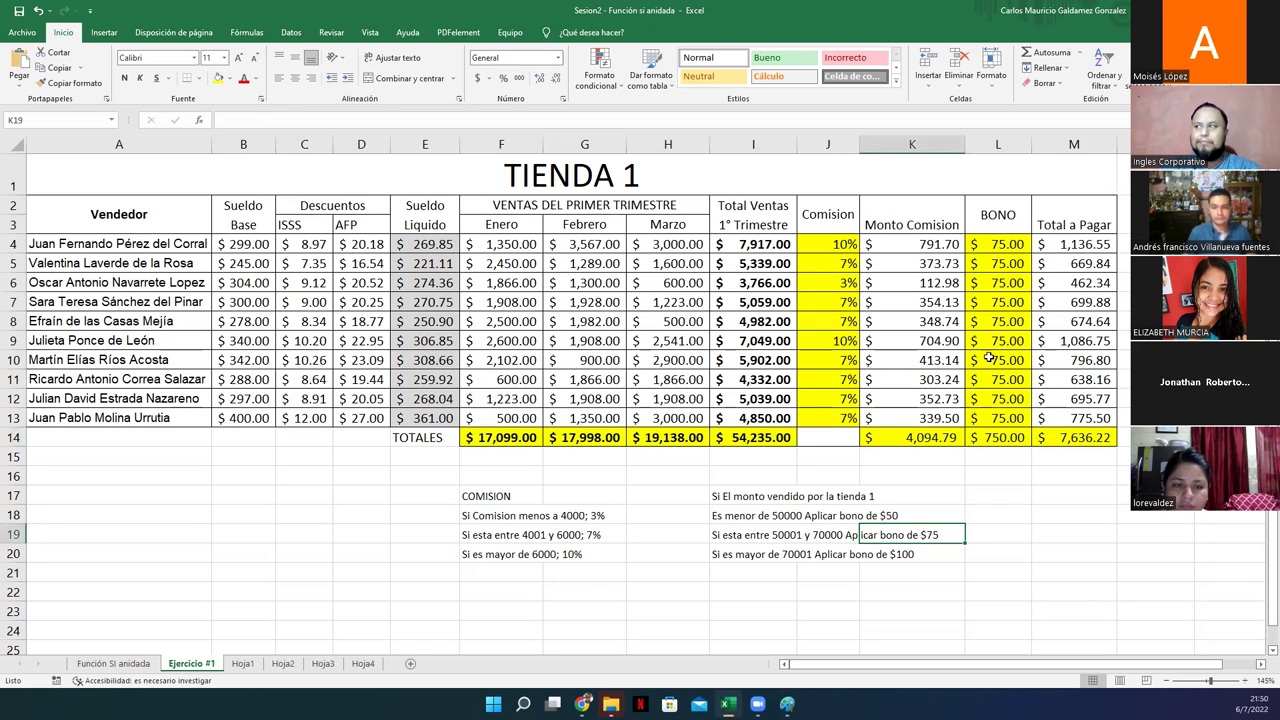
# Compare the bonuses in L4:L13 with the monthly sales from Enero to Marzo and the store total in I14.
pyautogui.moveTo(984, 246); pyautogui.dragTo(990, 414)
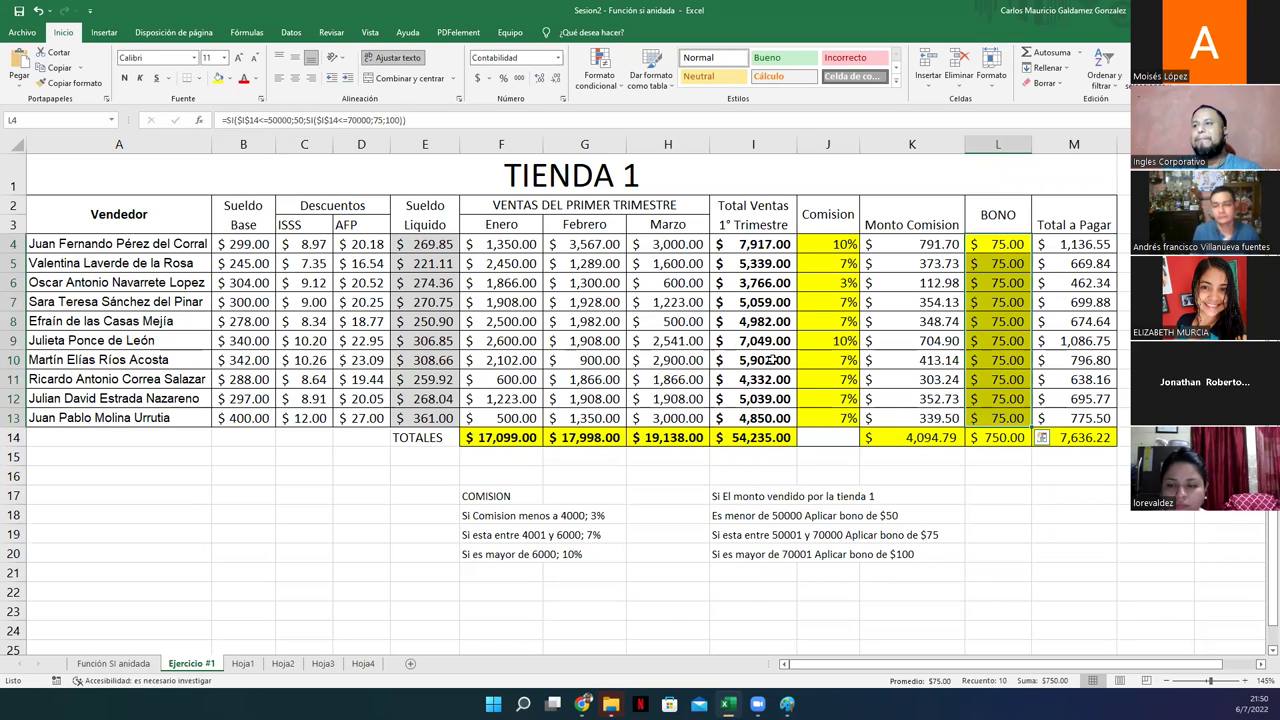
pyautogui.click(743, 440)
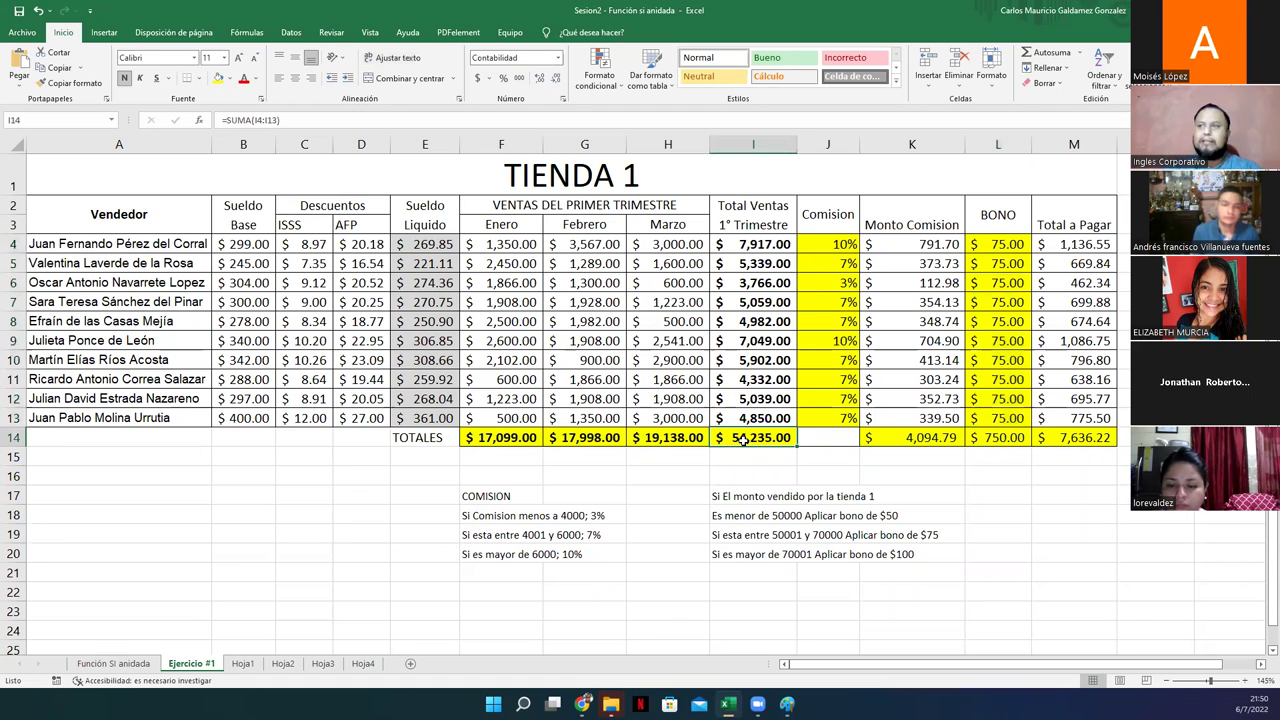
pyautogui.moveTo(498, 244); pyautogui.dragTo(647, 408)
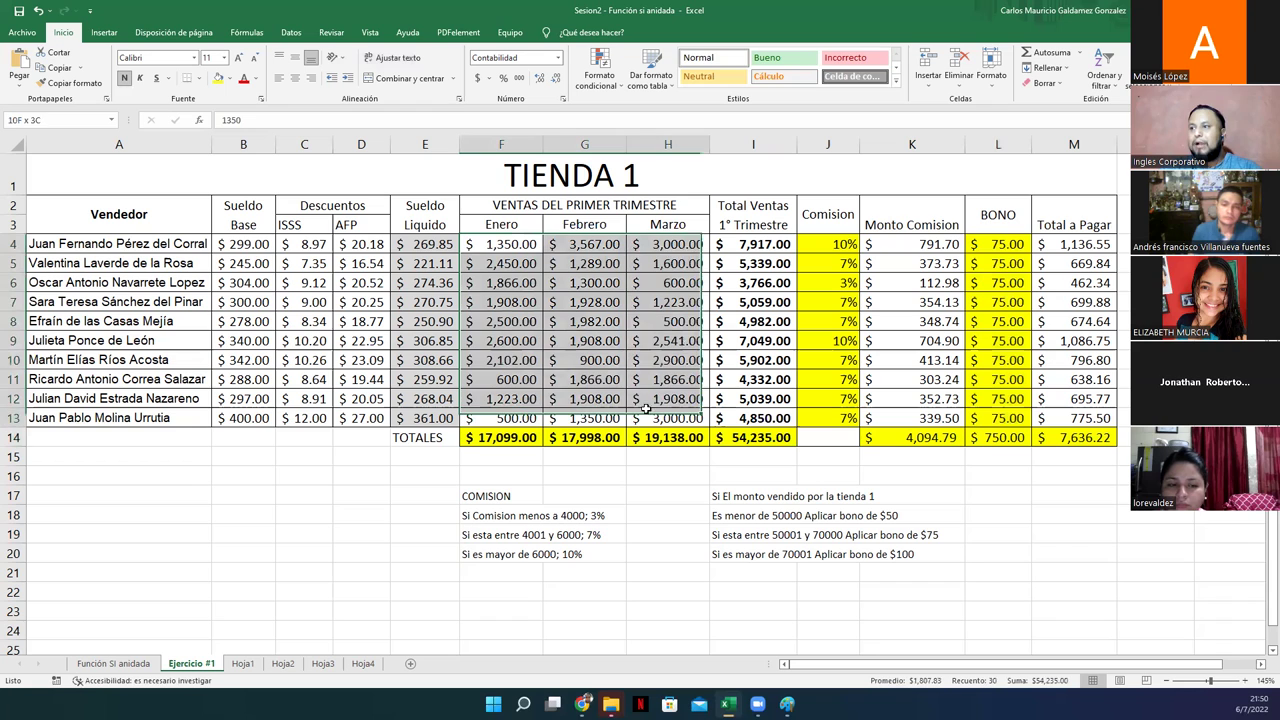
pyautogui.click(765, 441)
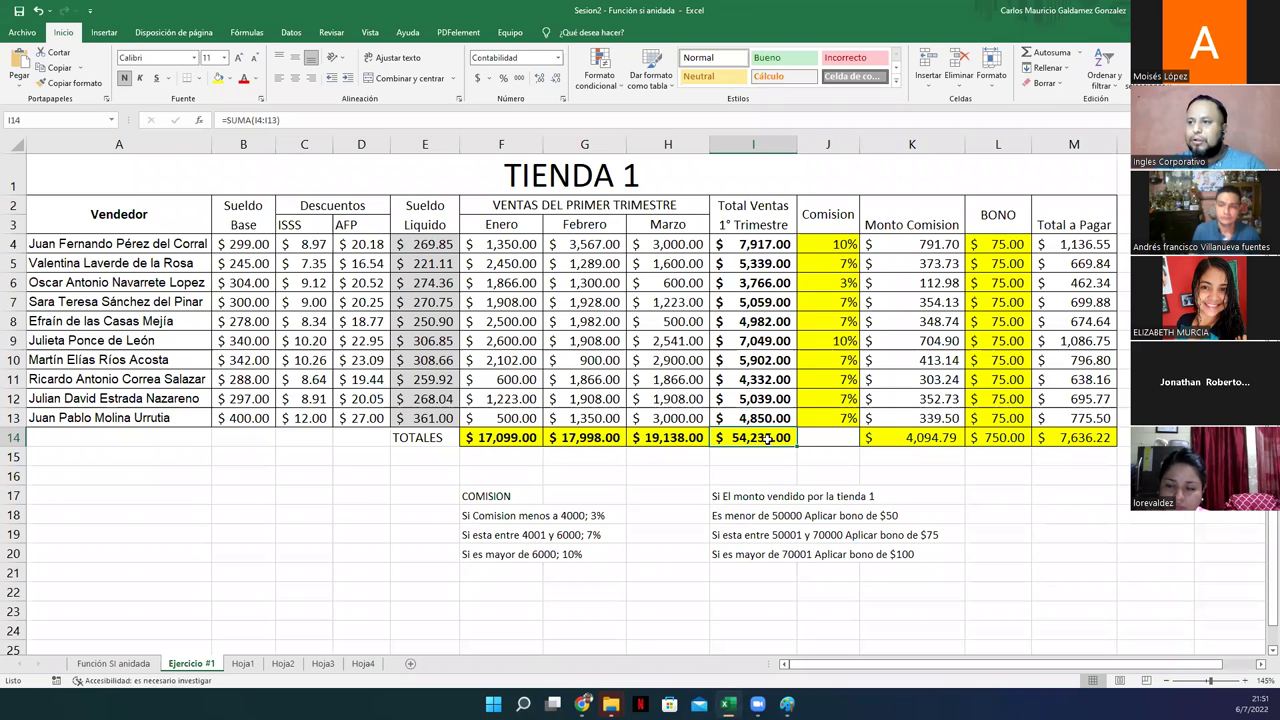
# Compare the commission rules in F17:F20 with the store-wide bonus rules in I17:I20.
pyautogui.moveTo(476, 499); pyautogui.dragTo(610, 554)
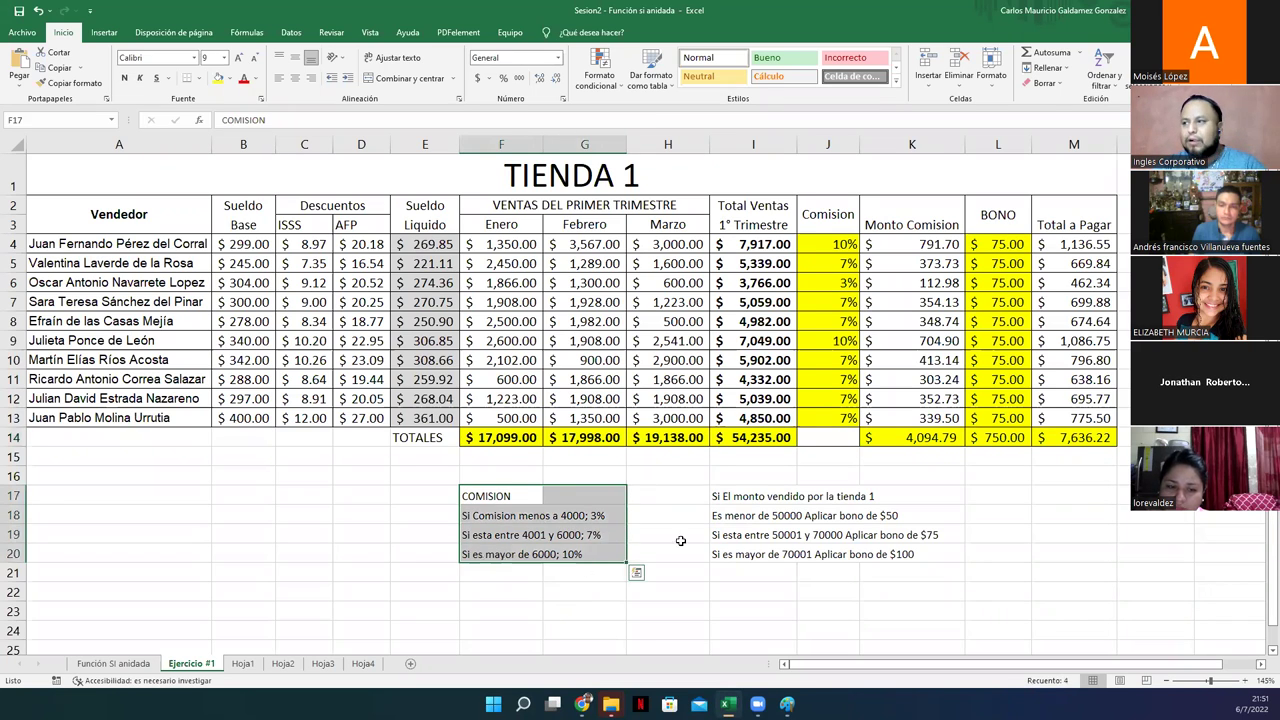
pyautogui.moveTo(716, 496); pyautogui.dragTo(907, 555)
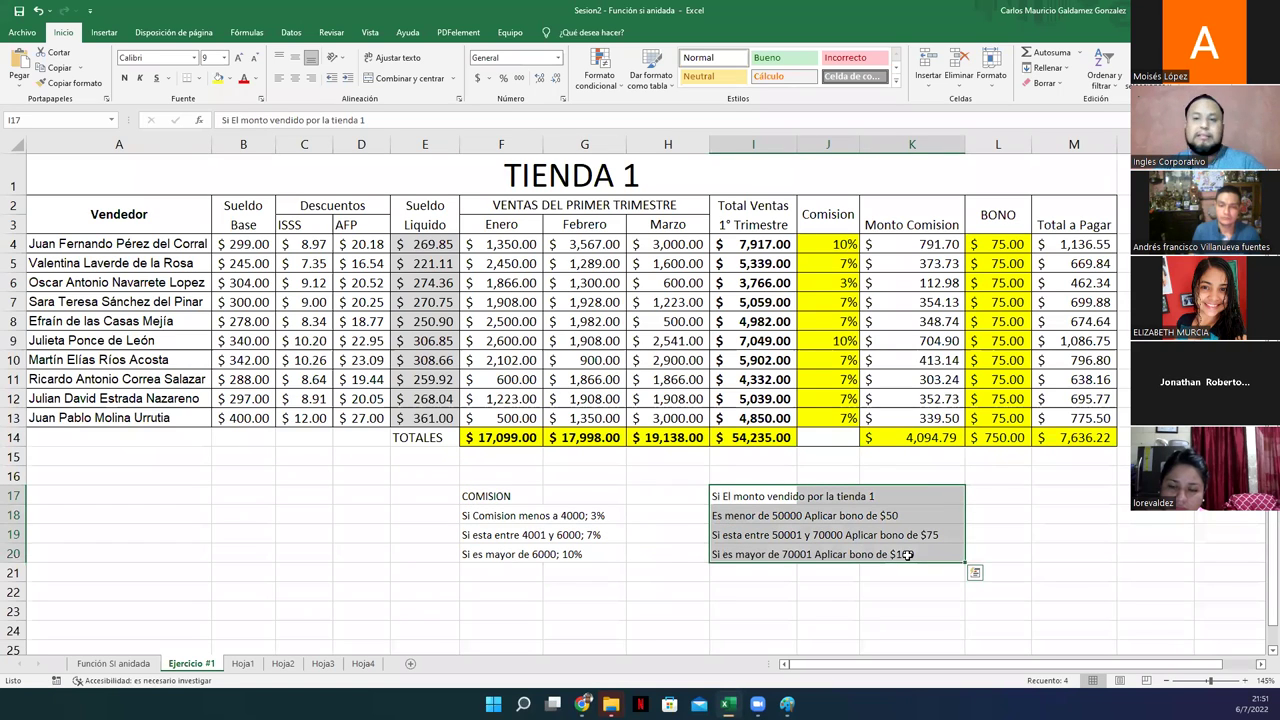
pyautogui.moveTo(474, 500); pyautogui.dragTo(480, 540)
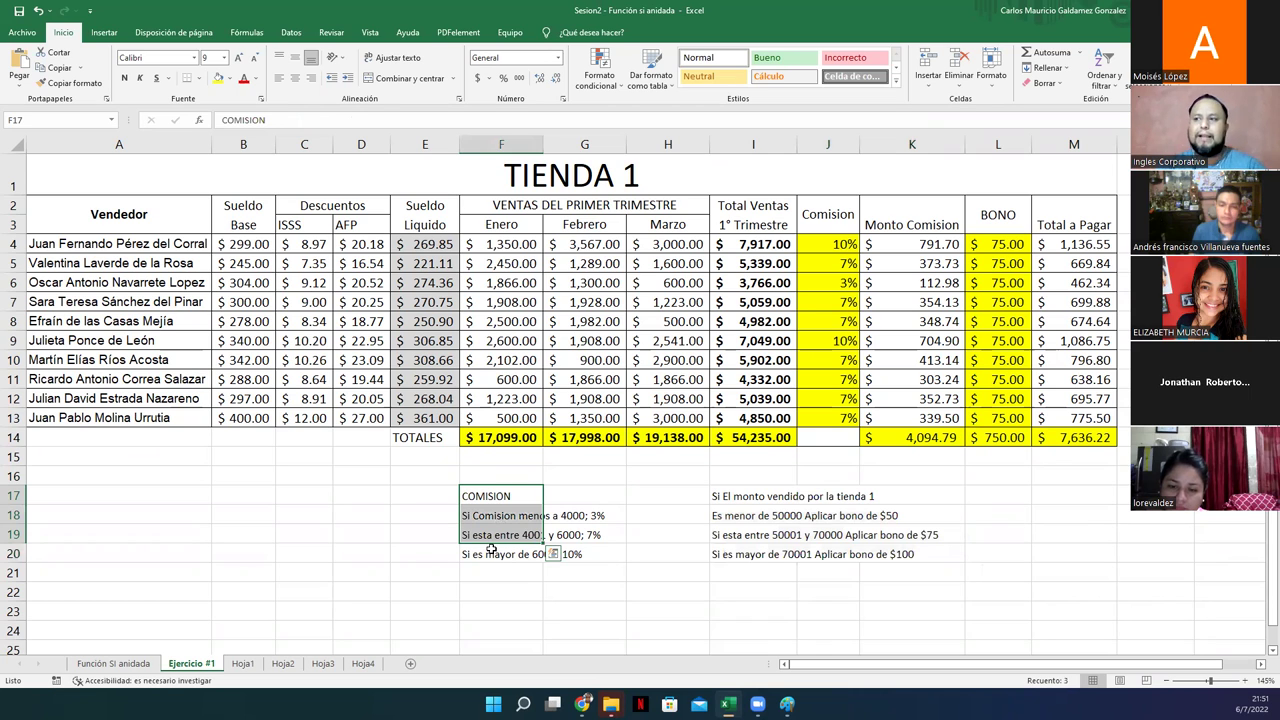
pyautogui.moveTo(488, 554); pyautogui.dragTo(487, 496)
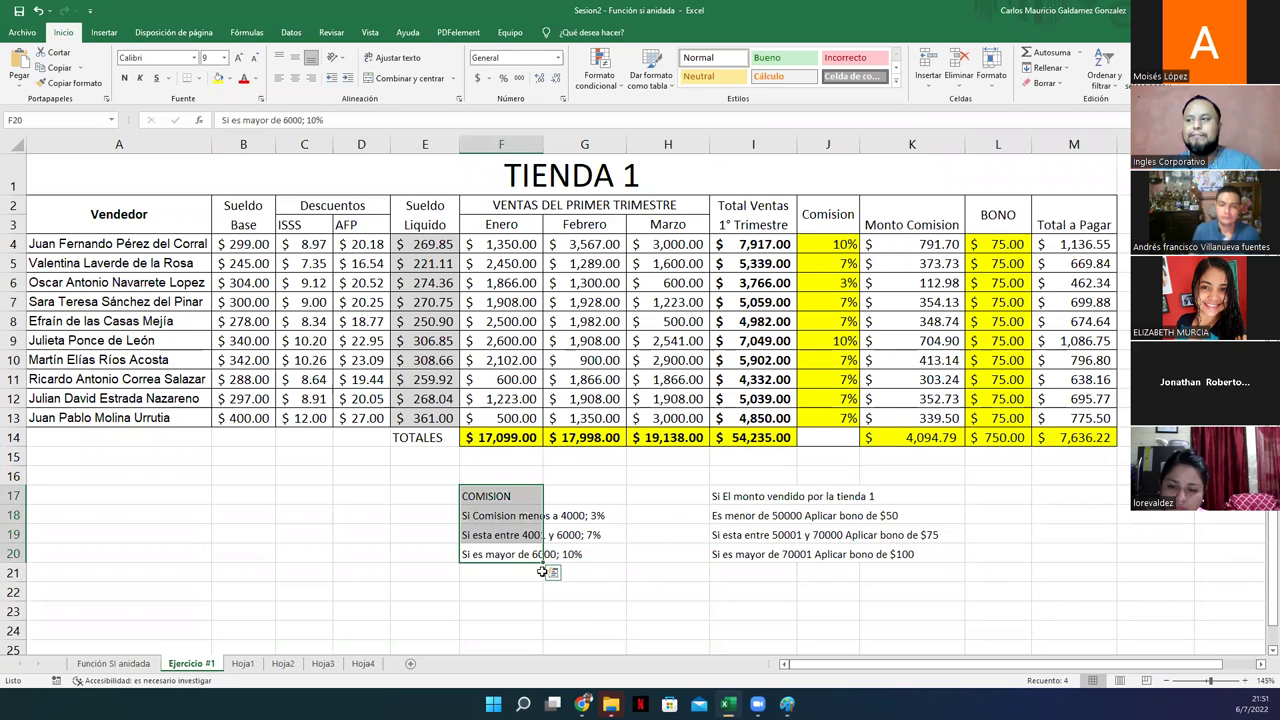
pyautogui.moveTo(718, 492); pyautogui.dragTo(720, 557)
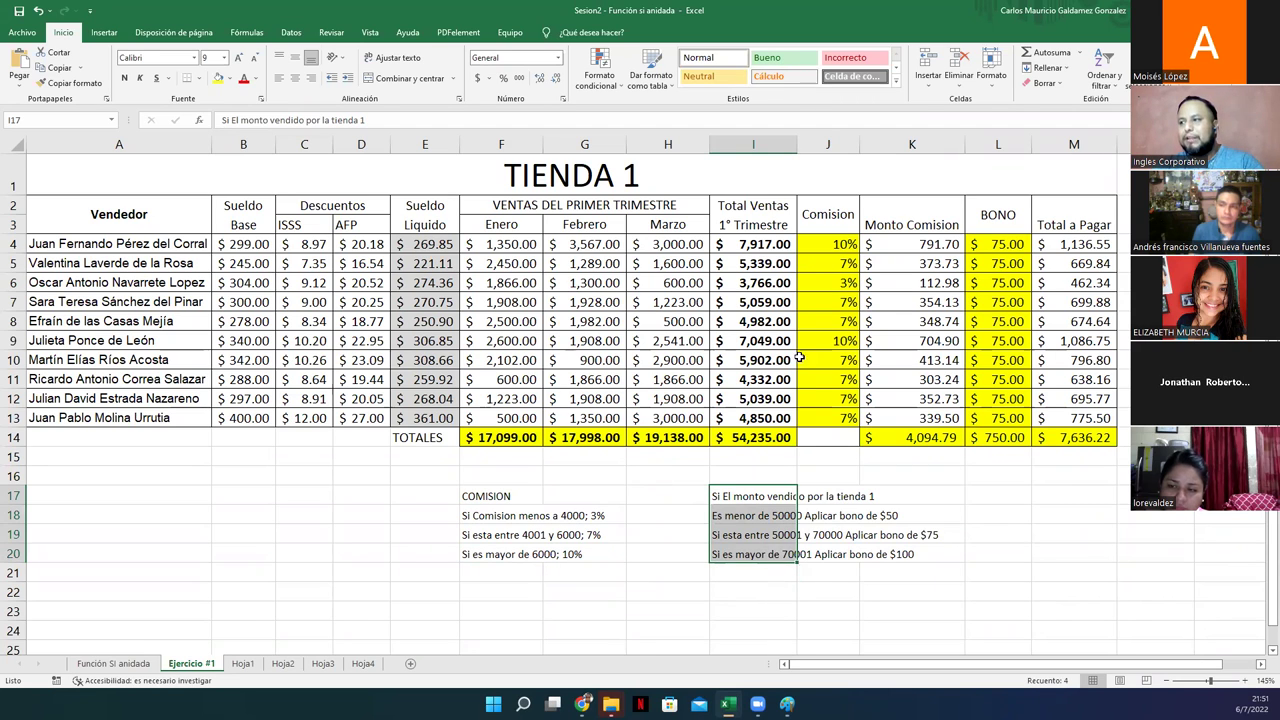
pyautogui.click(713, 498)
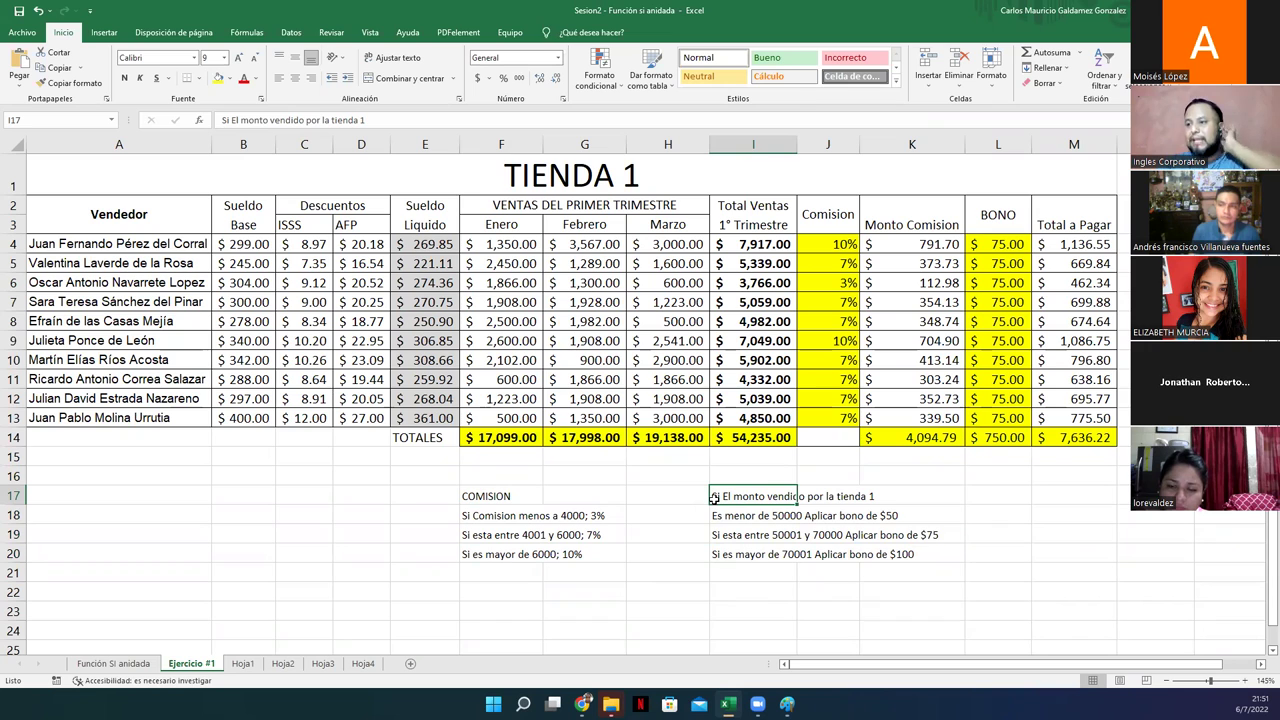
pyautogui.moveTo(470, 497); pyautogui.dragTo(561, 559)
pyautogui.moveTo(713, 497); pyautogui.dragTo(890, 550)
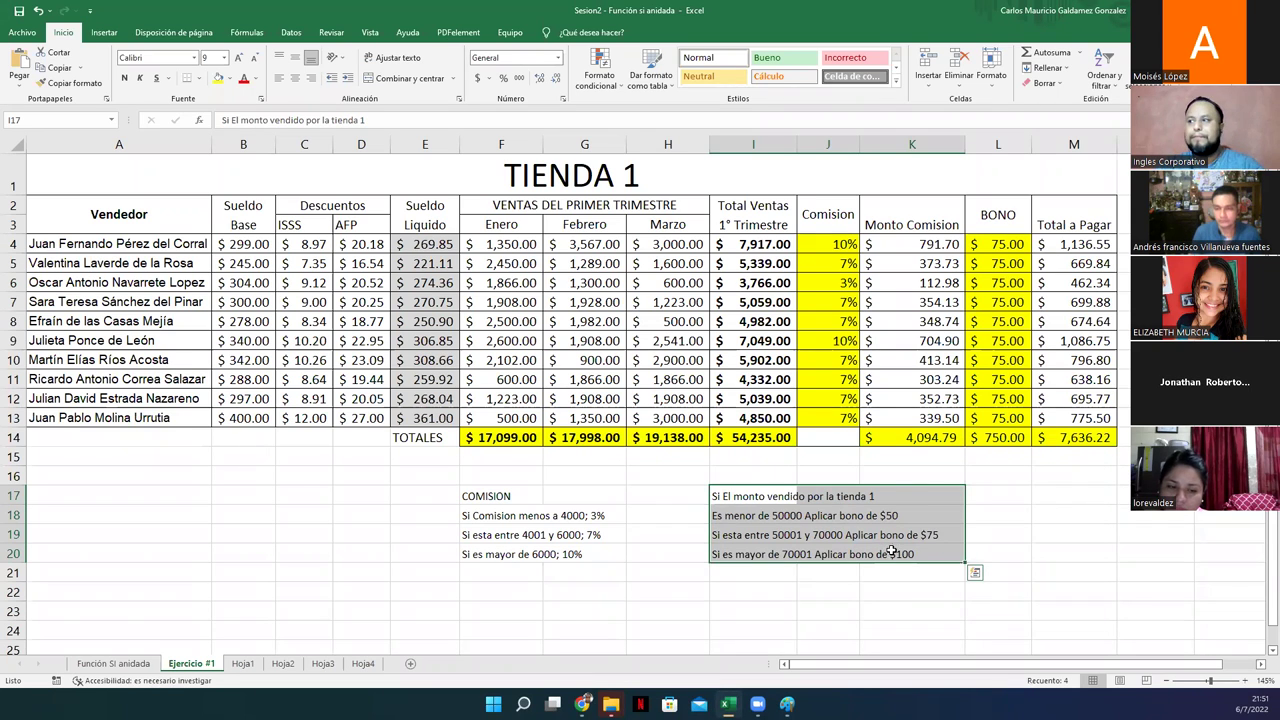
pyautogui.click(891, 551)
pyautogui.moveTo(716, 498); pyautogui.dragTo(731, 554)
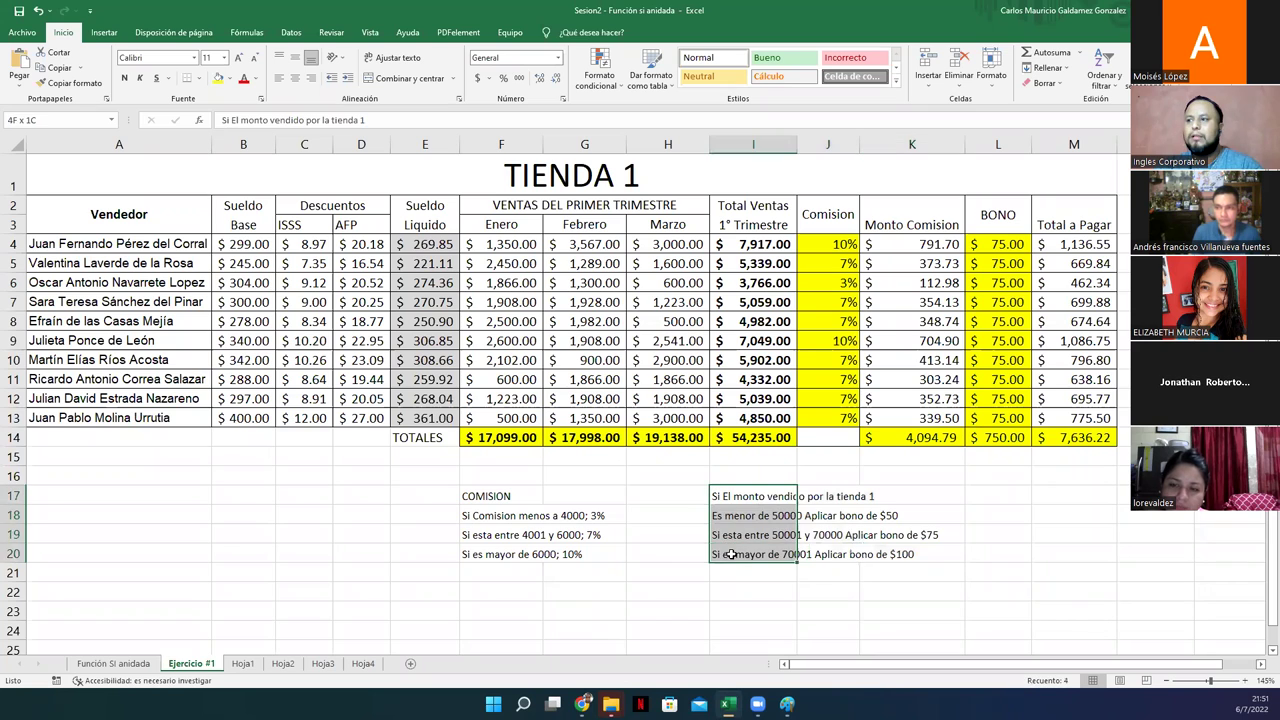
pyautogui.moveTo(464, 496); pyautogui.dragTo(570, 556)
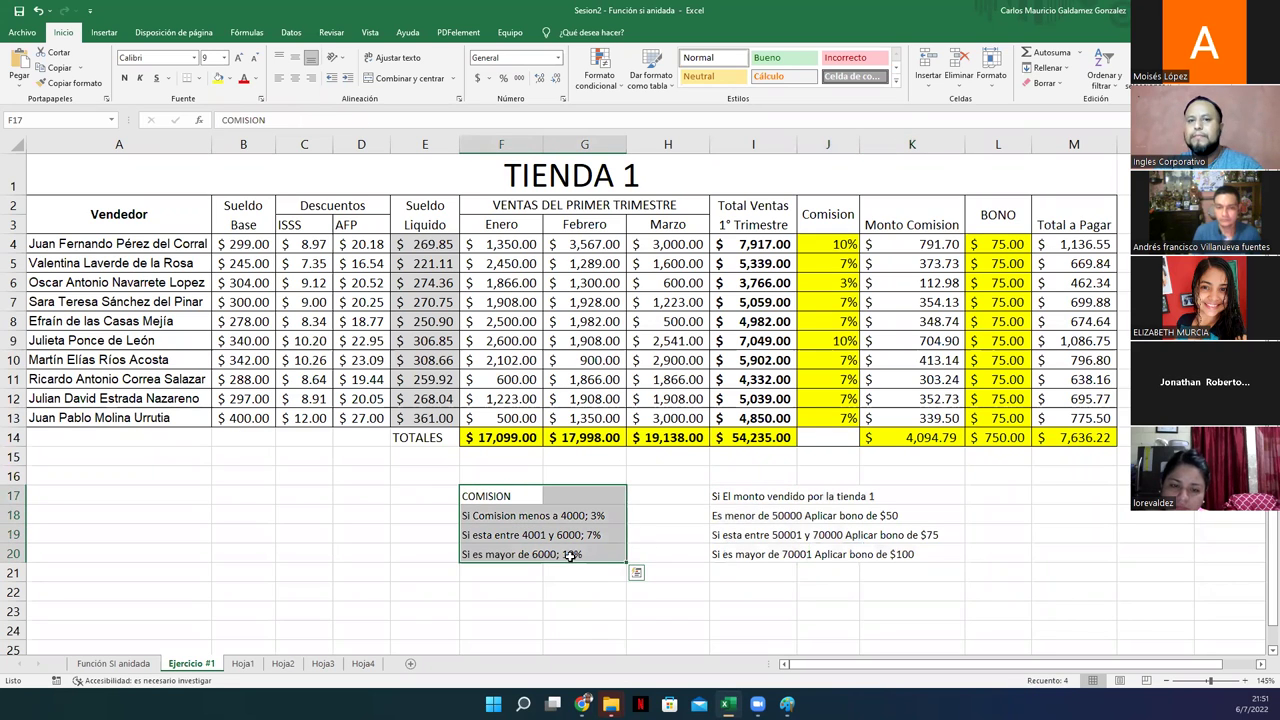
pyautogui.moveTo(720, 498); pyautogui.dragTo(912, 553)
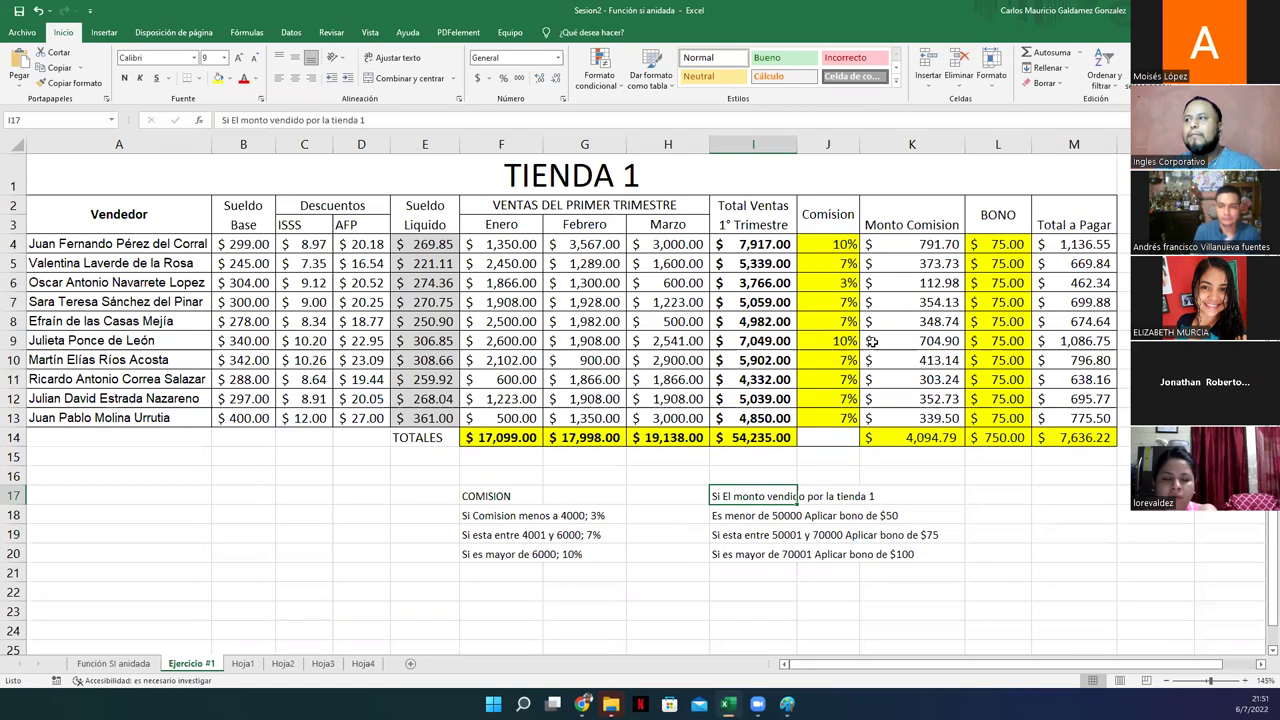
# Examine L4's bonus formula alongside the vendors' quarterly totals in I4:I13 and the bonus rule for sales under 50000.
pyautogui.click(975, 244)
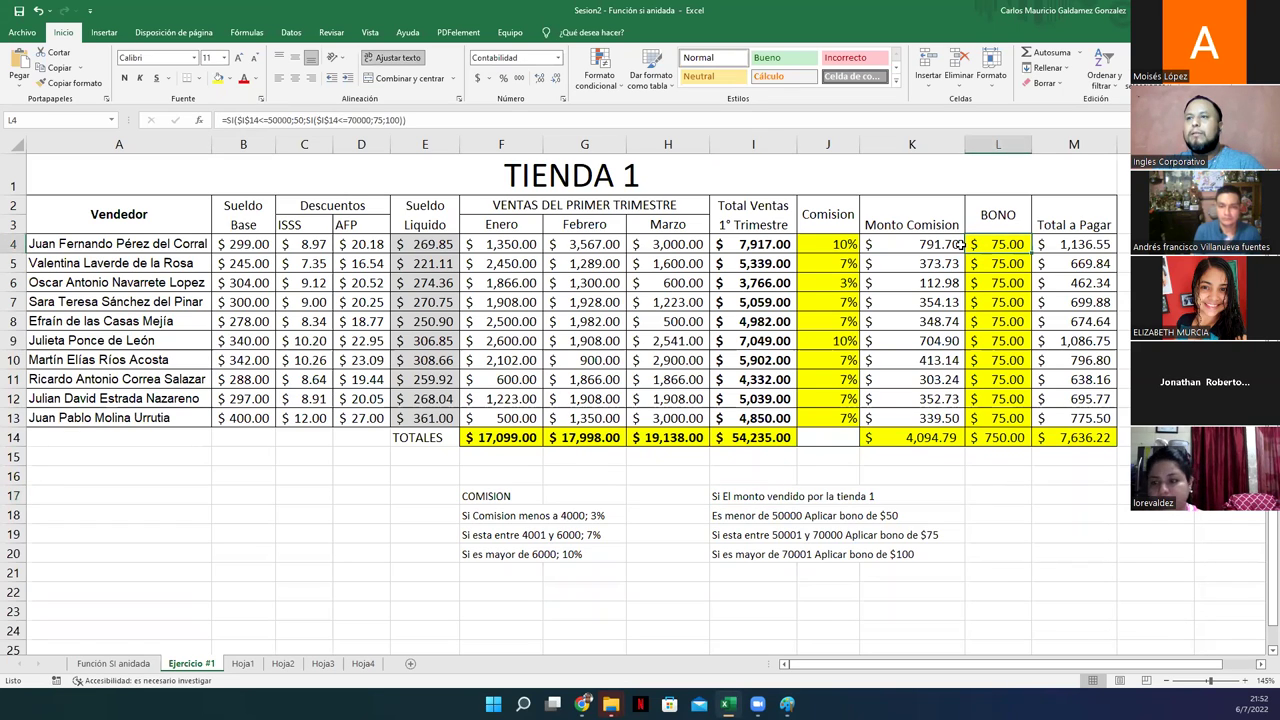
pyautogui.click(739, 244)
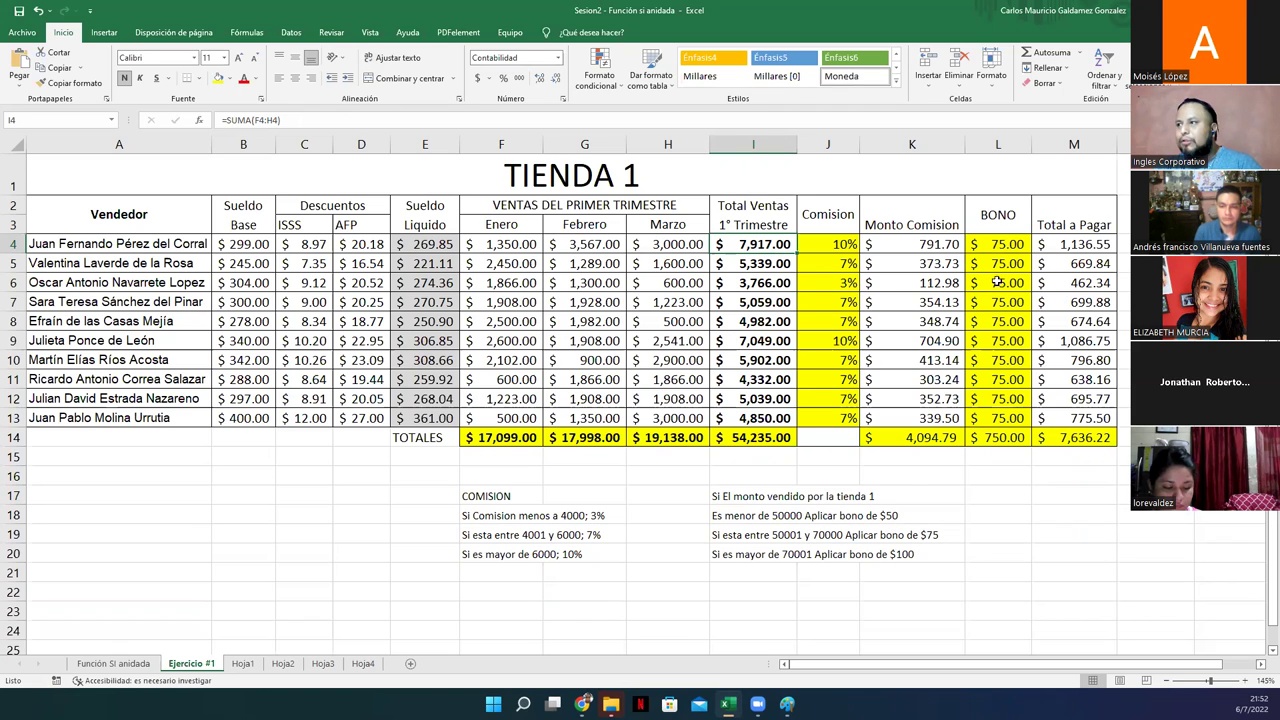
pyautogui.moveTo(742, 245); pyautogui.dragTo(748, 422)
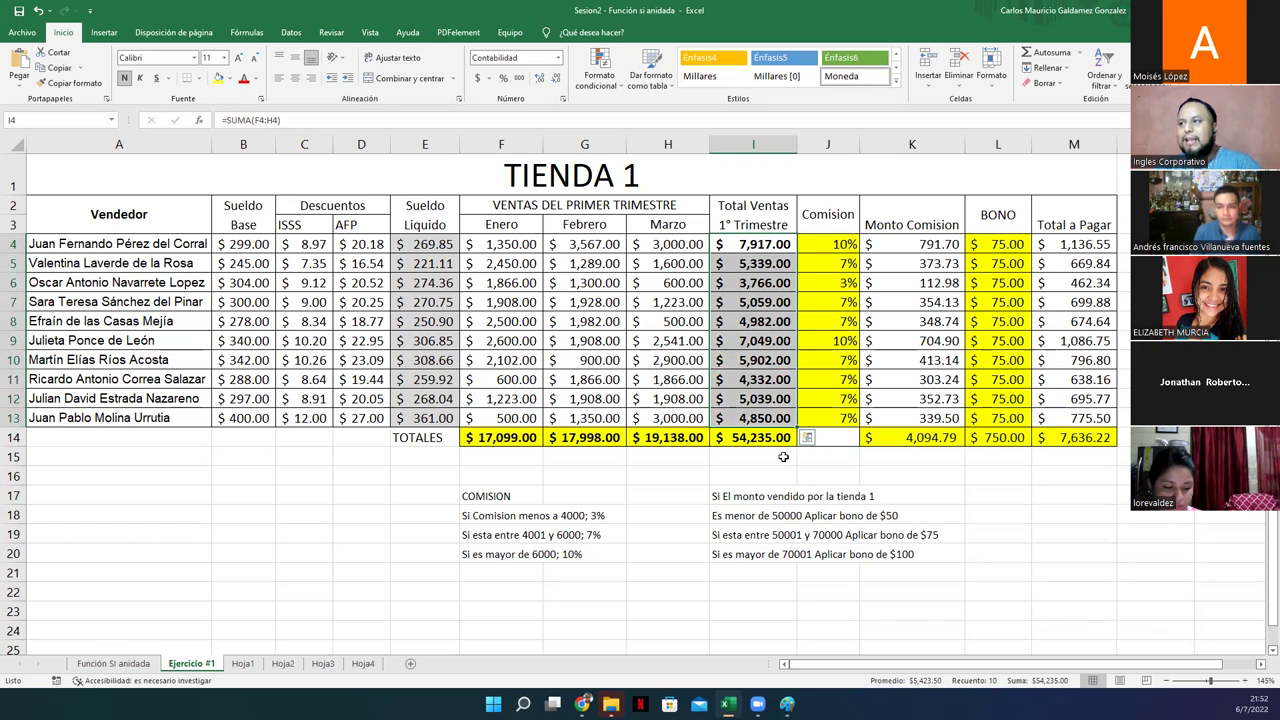
pyautogui.click(738, 243)
pyautogui.click(757, 341)
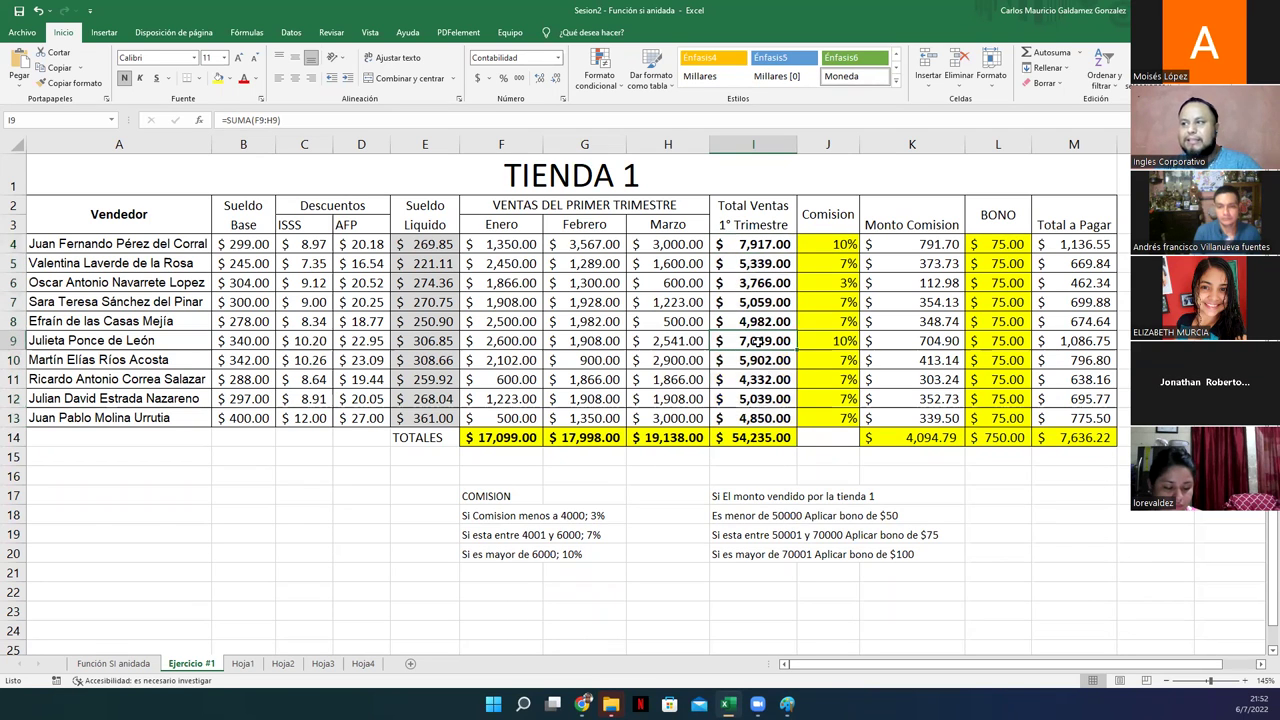
pyautogui.click(735, 497)
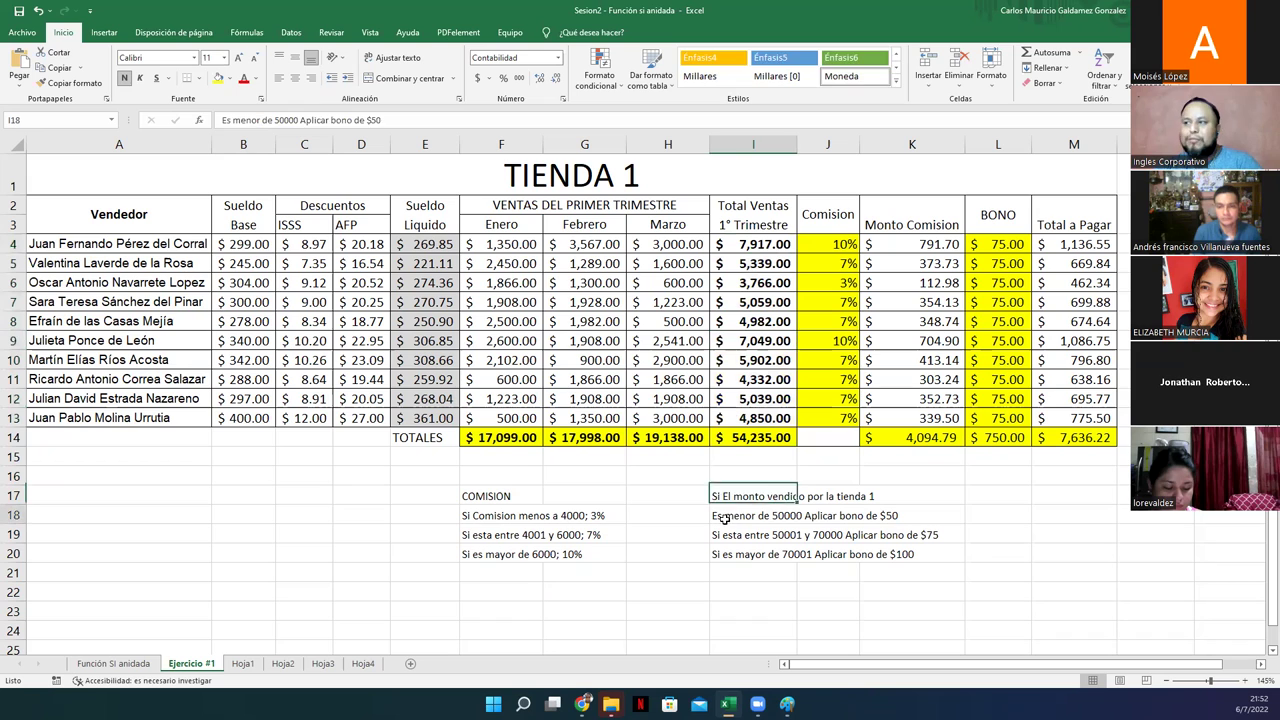
pyautogui.click(889, 517)
# Review the BONO column L4:L13 against the store total in I14 and the bonus rules in I17:I20.
pyautogui.moveTo(998, 246); pyautogui.dragTo(990, 418)
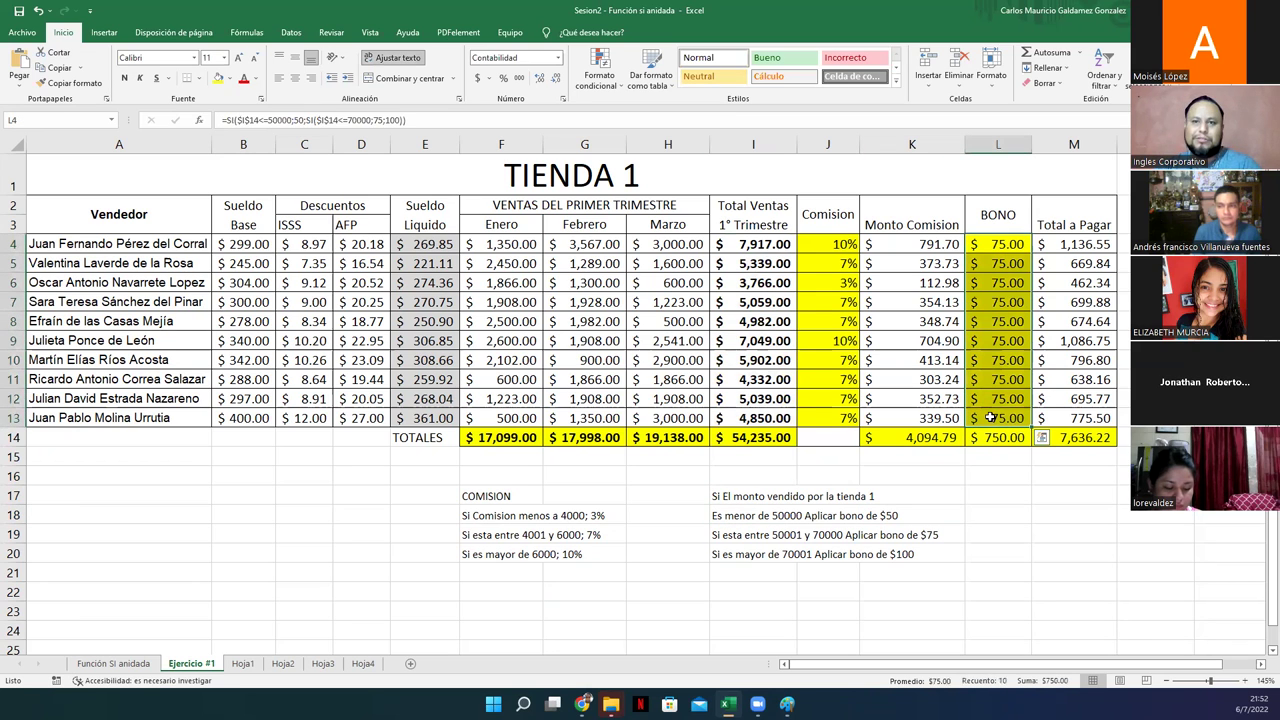
pyautogui.click(990, 418)
pyautogui.moveTo(1003, 246); pyautogui.dragTo(990, 416)
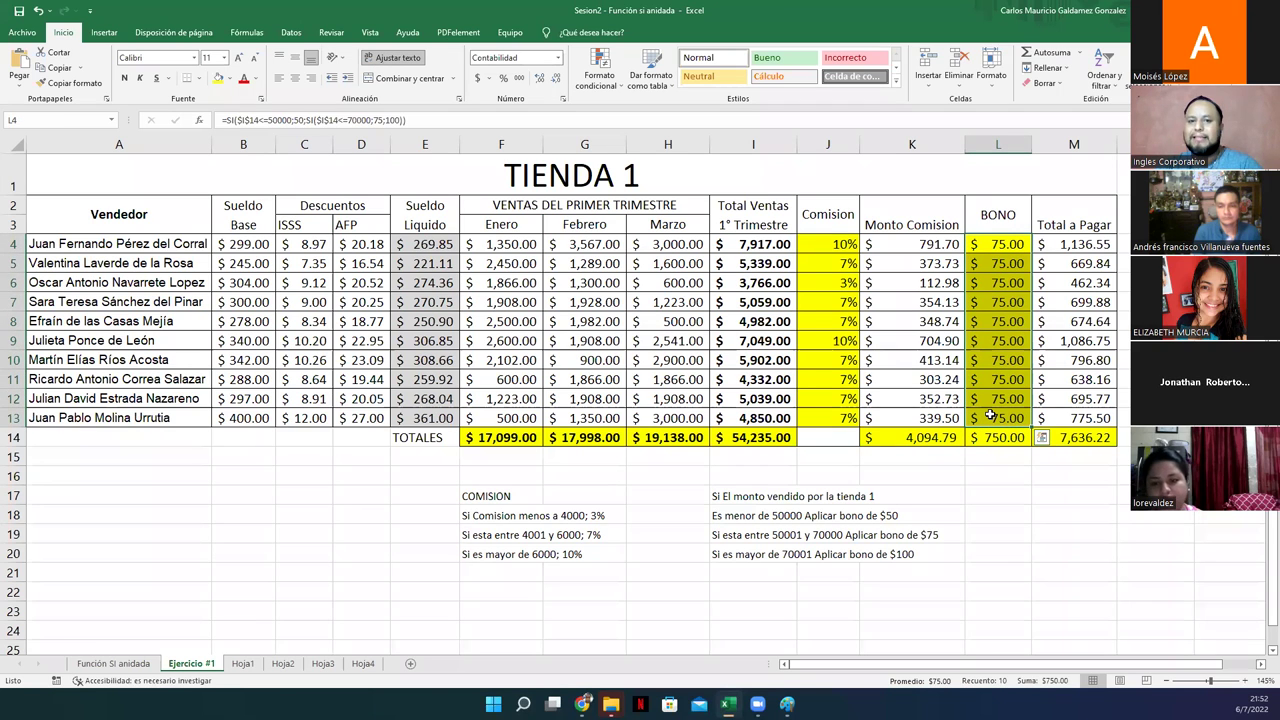
pyautogui.click(990, 416)
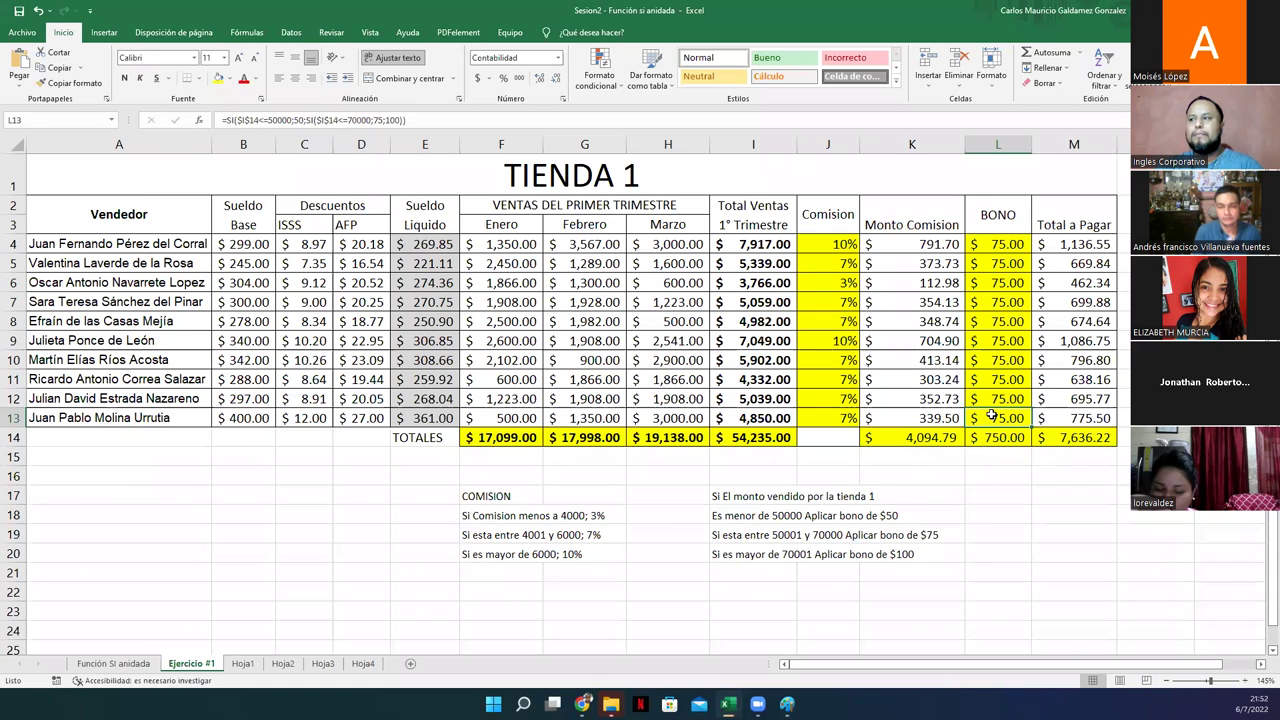
pyautogui.click(733, 440)
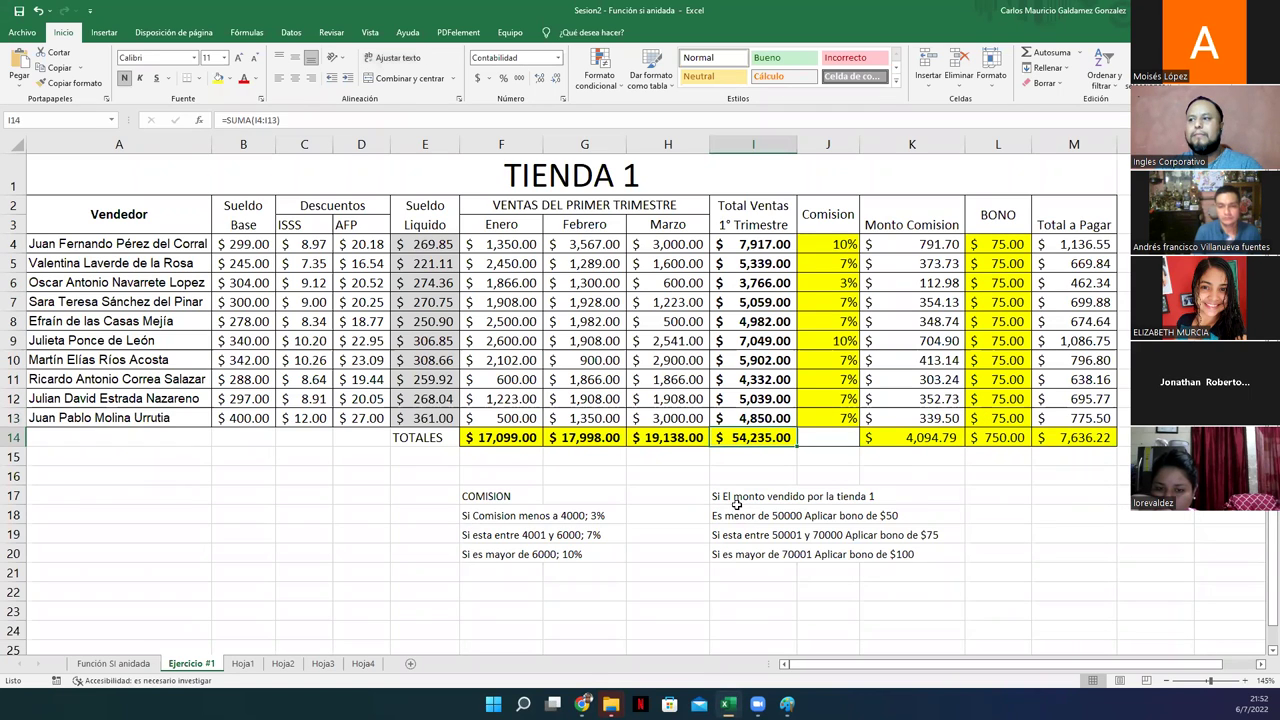
pyautogui.moveTo(713, 497); pyautogui.dragTo(716, 556)
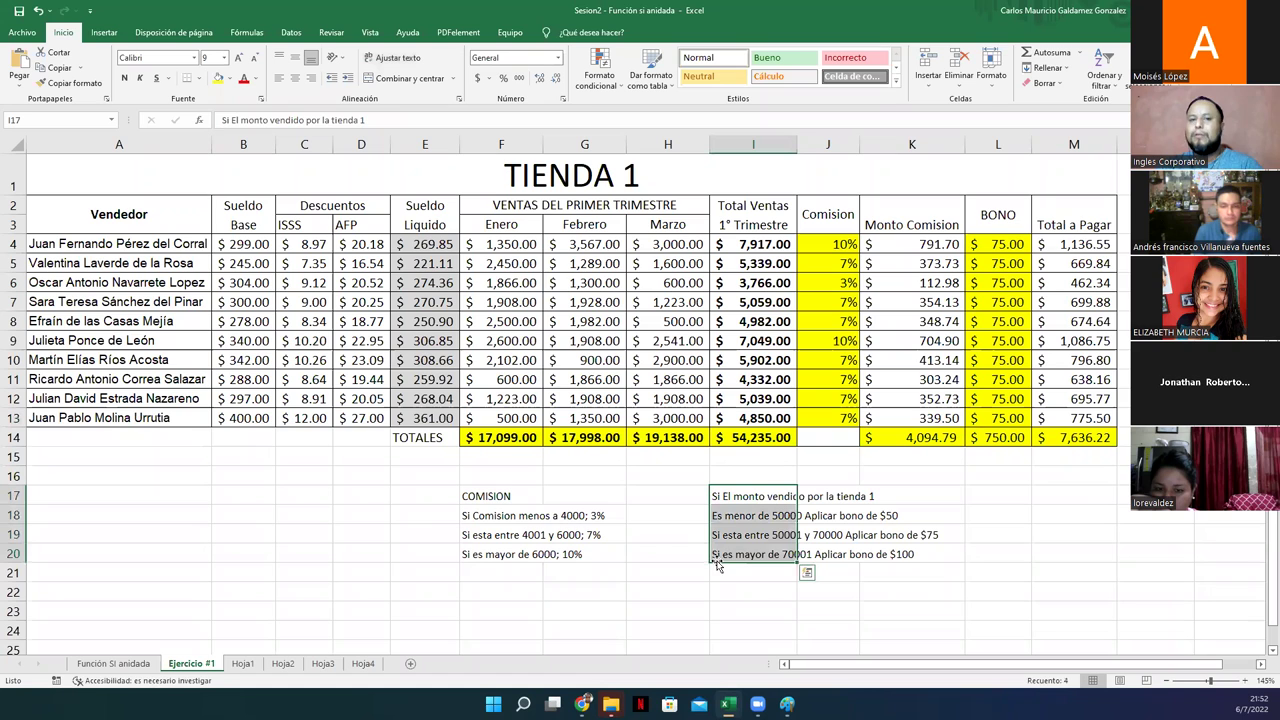
pyautogui.click(729, 557)
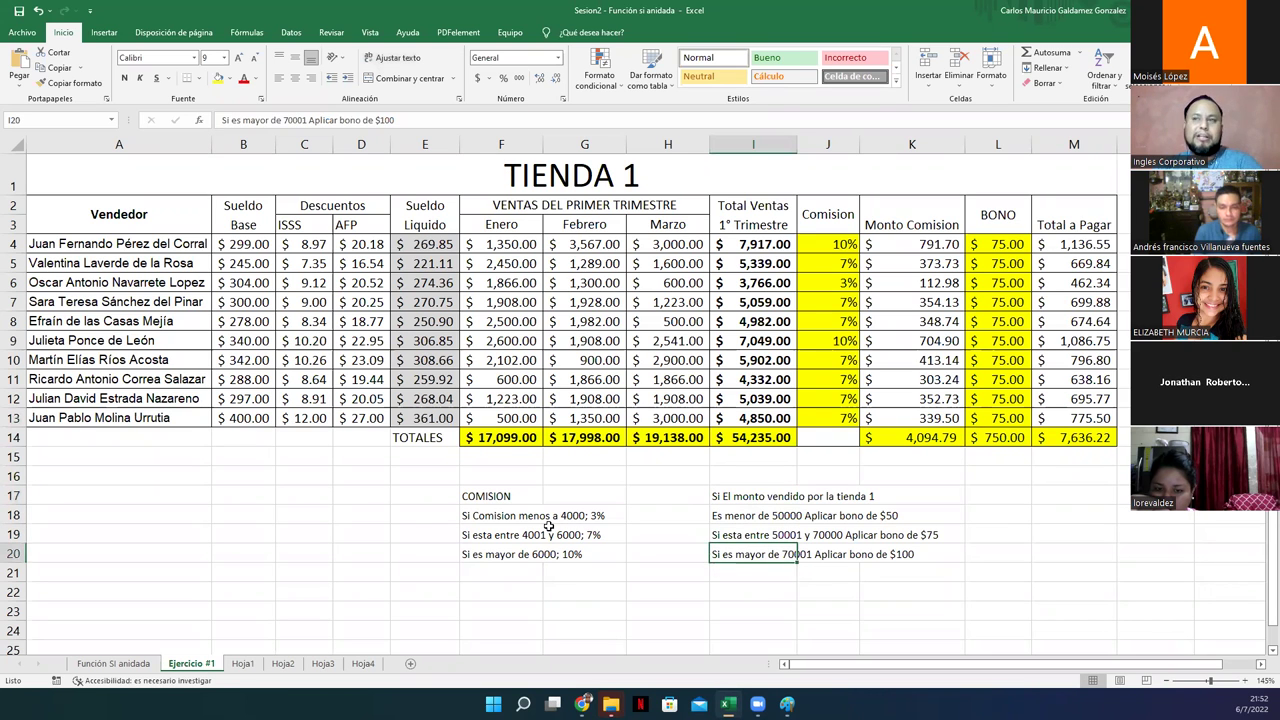
# Copy the TIENDA 1 table A1:M14 from Ejercicio #1 and paste it at A1 of a new sheet.
pyautogui.moveTo(103, 170); pyautogui.dragTo(806, 437)
pyautogui.hotkey('ctrl', 'c')
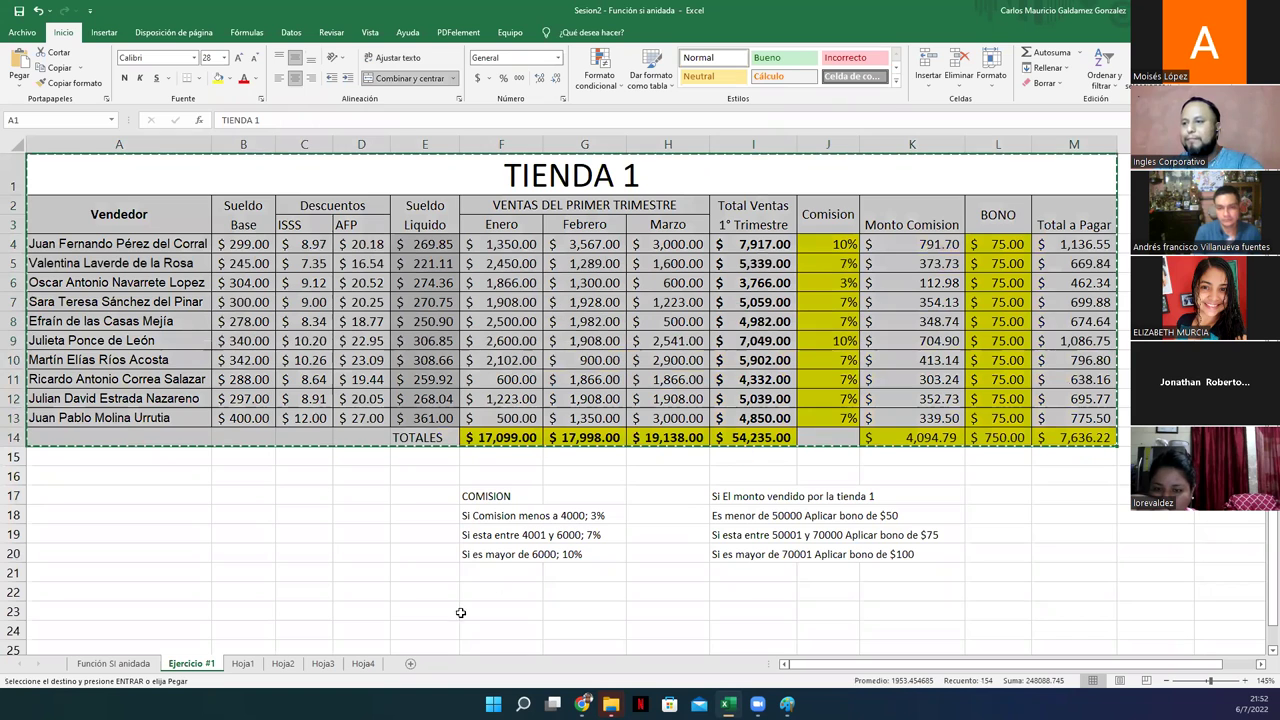
pyautogui.click(410, 663)
pyautogui.hotkey('ctrl', 'v')
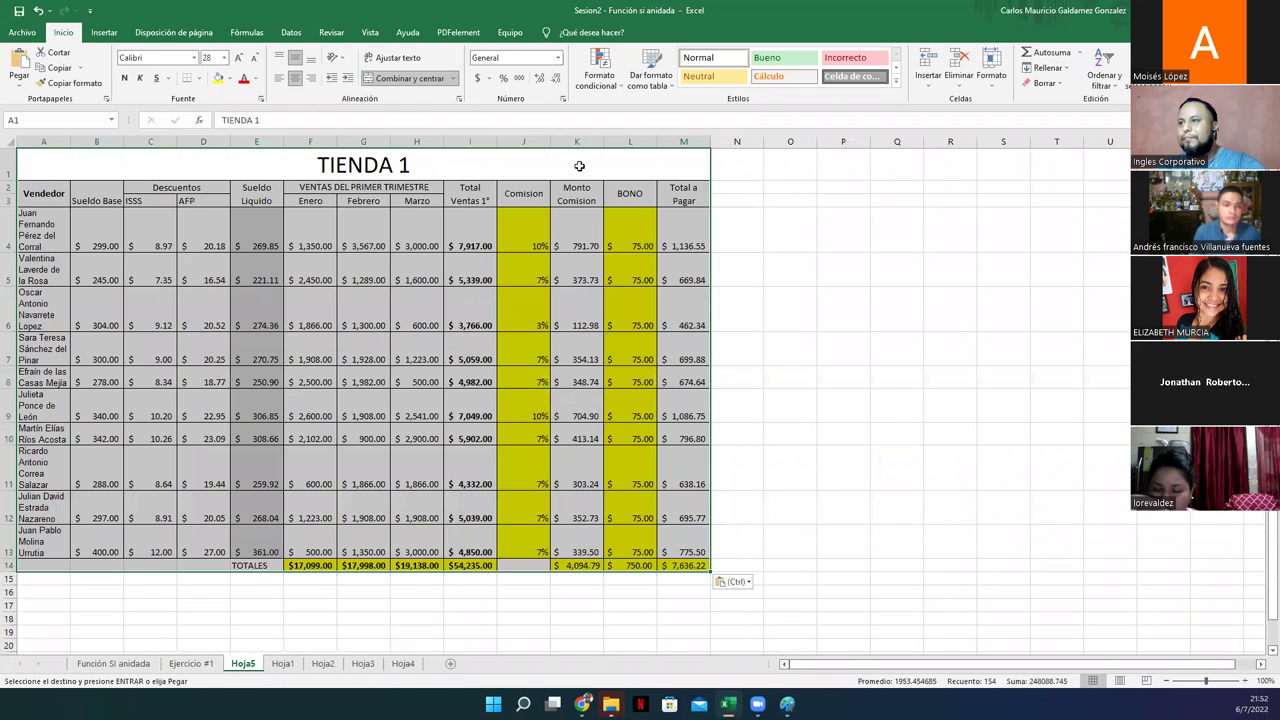
pyautogui.hotkey('ctrl', 'z')
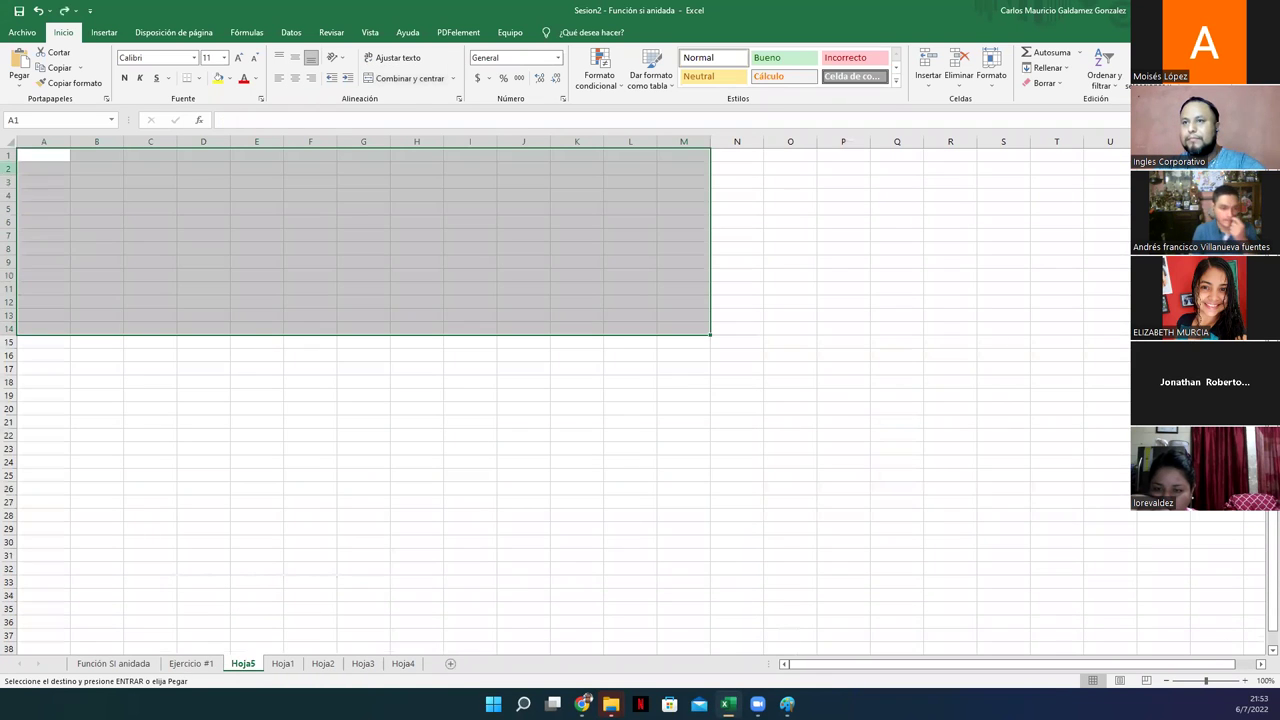
pyautogui.click(6, 142)
pyautogui.hotkey('ctrl', 'v')
pyautogui.scroll(1, 114, 177)
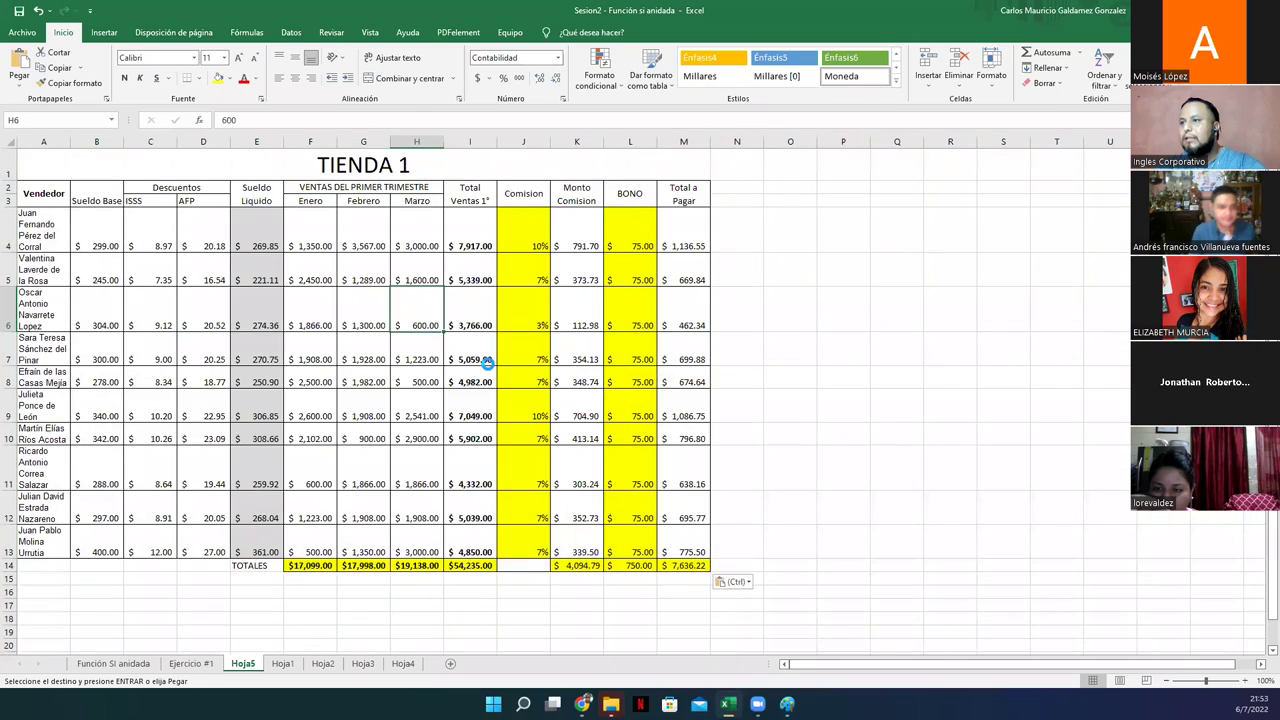
# Autofit columns F to I in the copied table and widen column A so each vendor name fits on one line.
pyautogui.click(460, 330)
pyautogui.scroll(3, 490, 366)
pyautogui.scroll(-2, 505, 366)
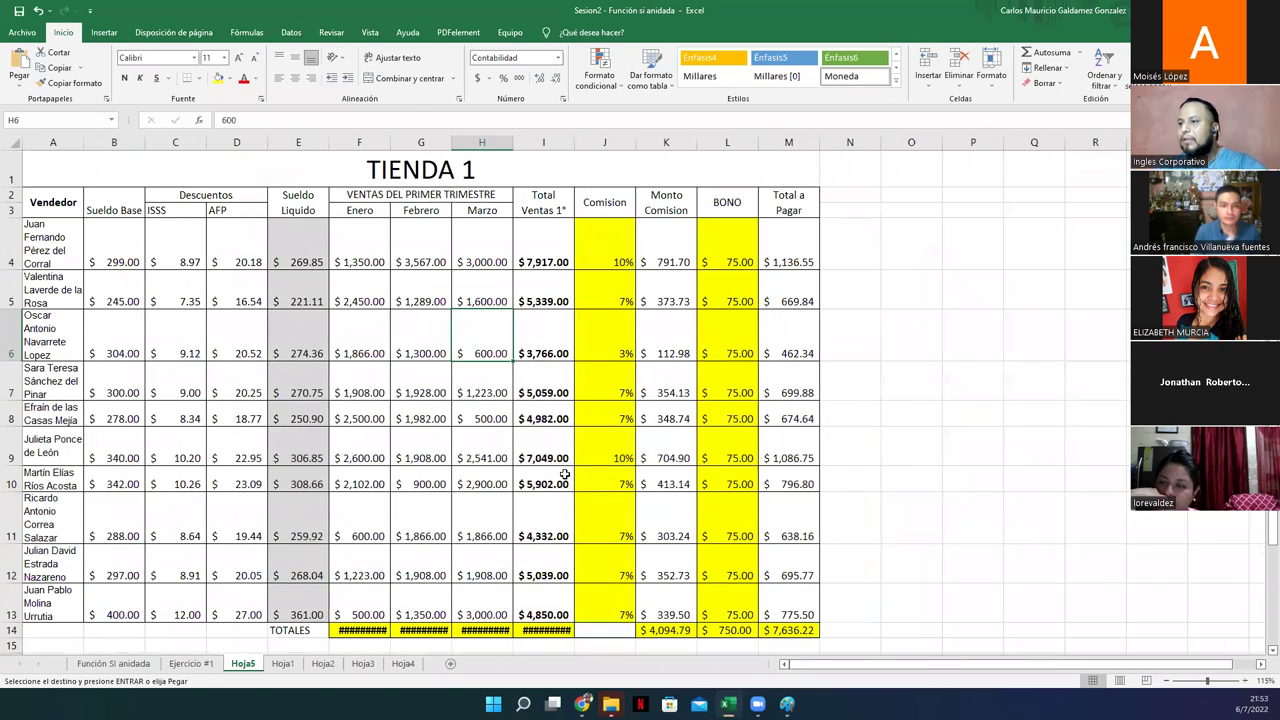
pyautogui.doubleClick(390, 142)
pyautogui.doubleClick(457, 142)
pyautogui.click(550, 142)
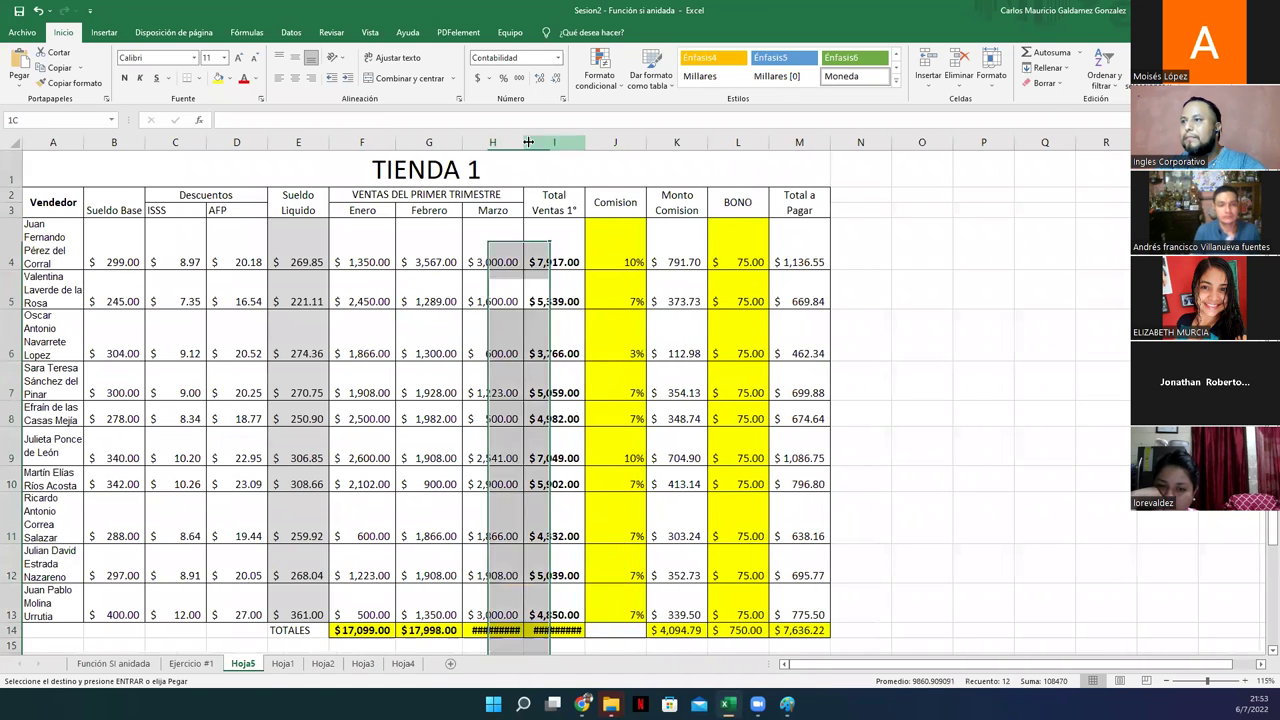
pyautogui.moveTo(519, 142); pyautogui.dragTo(519, 142)
pyautogui.doubleClick(519, 142)
pyautogui.doubleClick(588, 142)
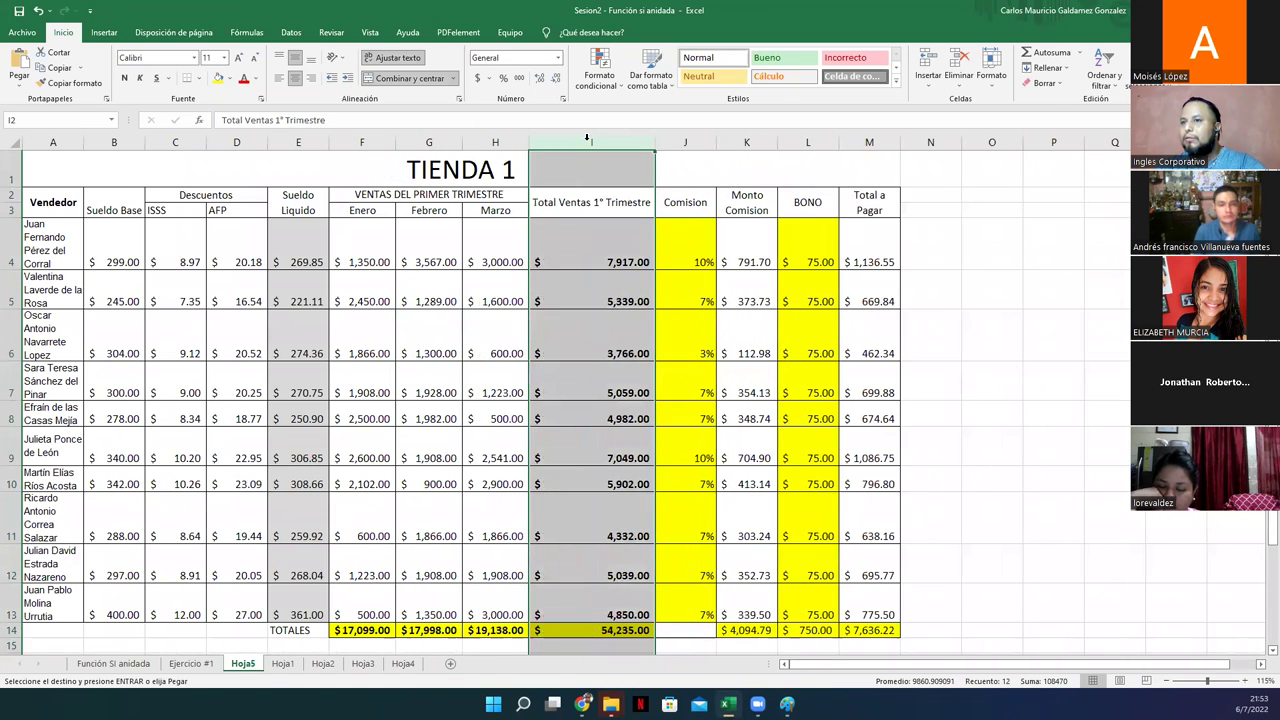
pyautogui.doubleClick(88, 142)
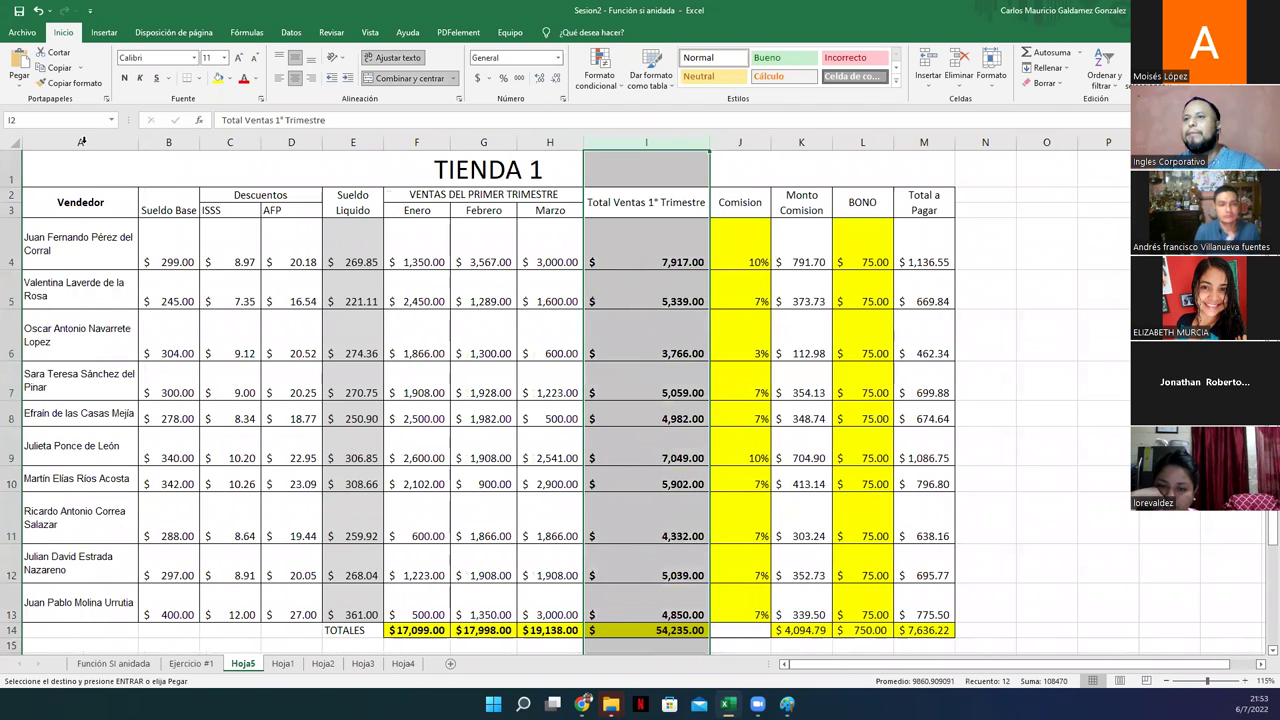
pyautogui.moveTo(138, 145); pyautogui.dragTo(184, 148)
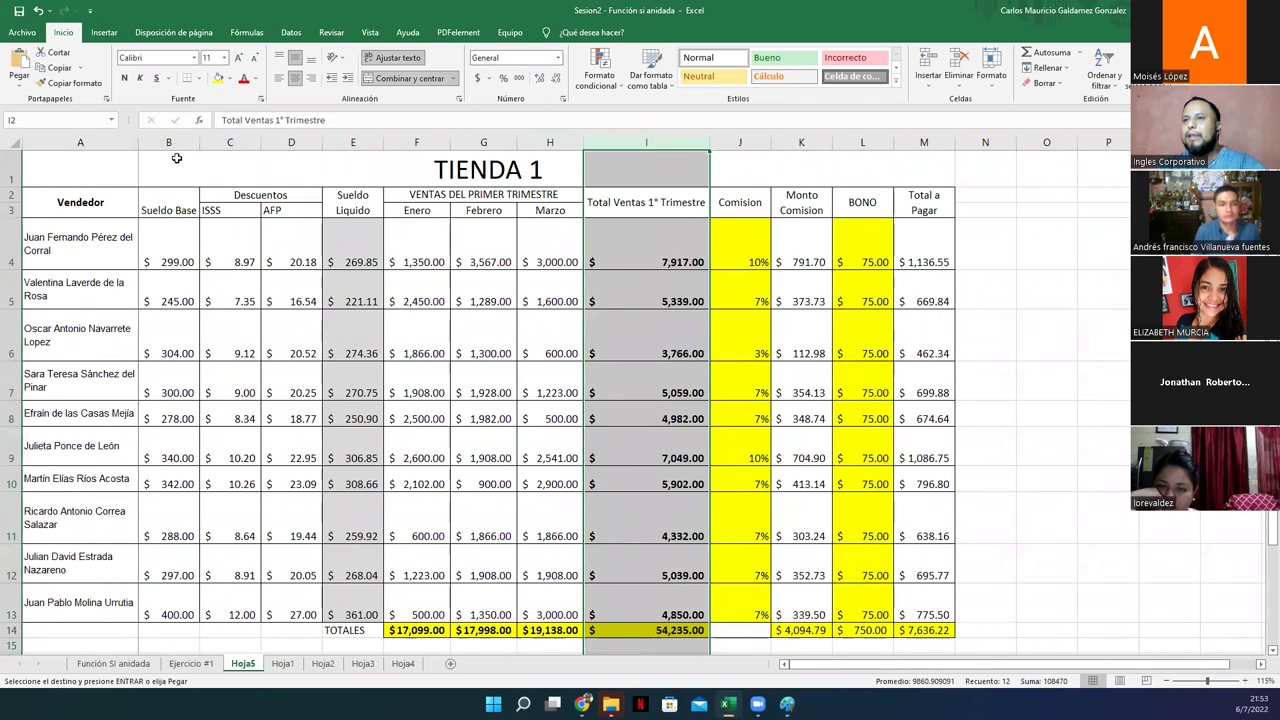
# Autofit the heights of vendor rows 4 to 13 to a single text line.
pyautogui.doubleClick(16, 266)
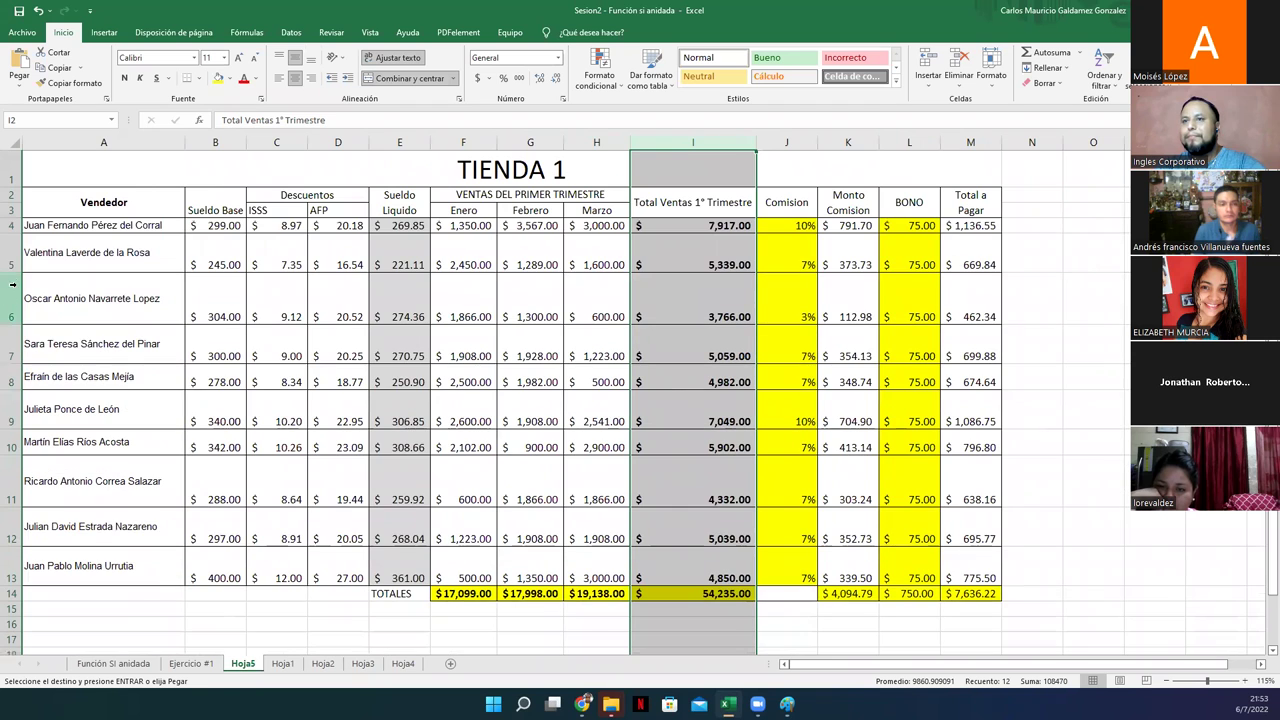
pyautogui.doubleClick(12, 274)
pyautogui.doubleClick(12, 298)
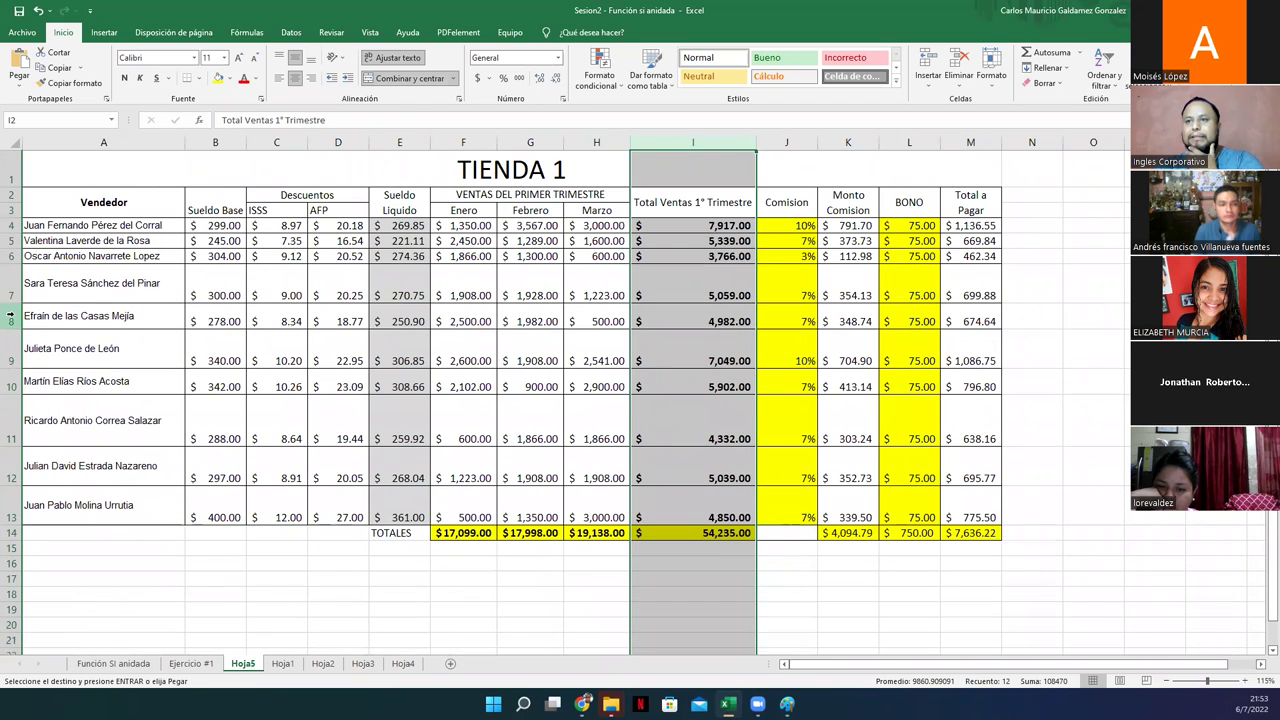
pyautogui.doubleClick(13, 302)
pyautogui.doubleClick(13, 305)
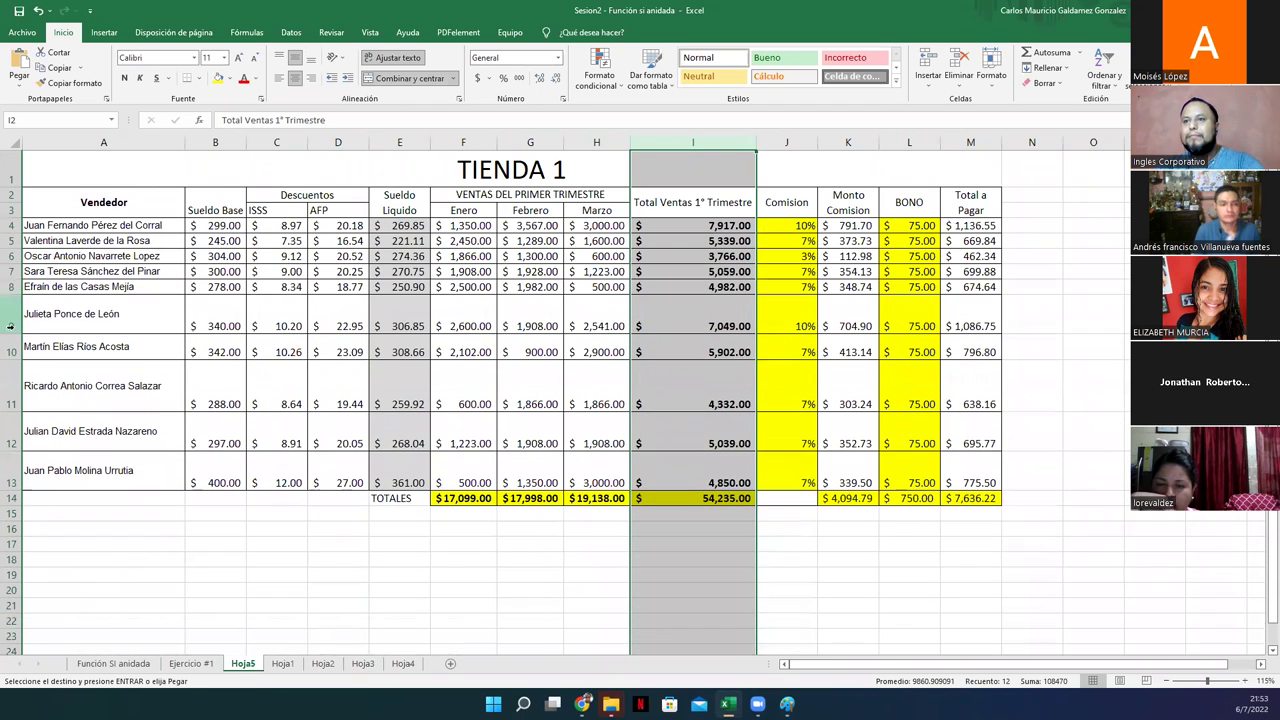
pyautogui.doubleClick(11, 333)
pyautogui.doubleClick(10, 337)
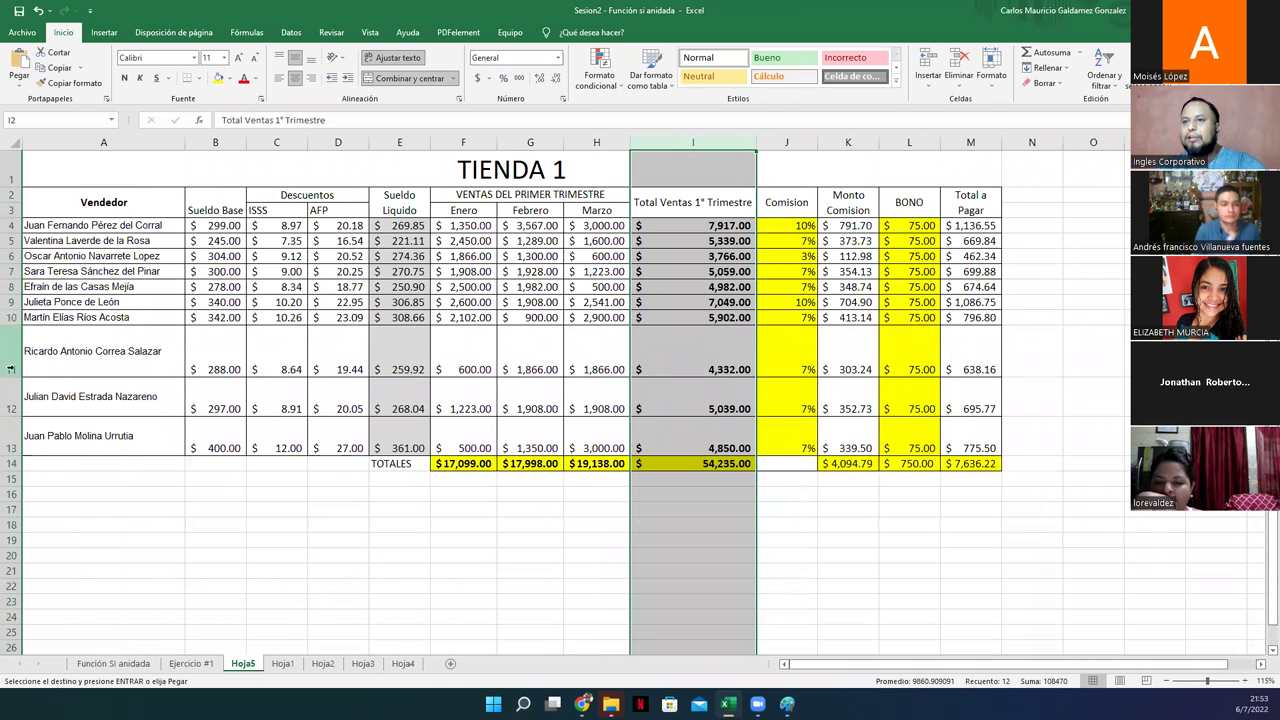
pyautogui.doubleClick(10, 377)
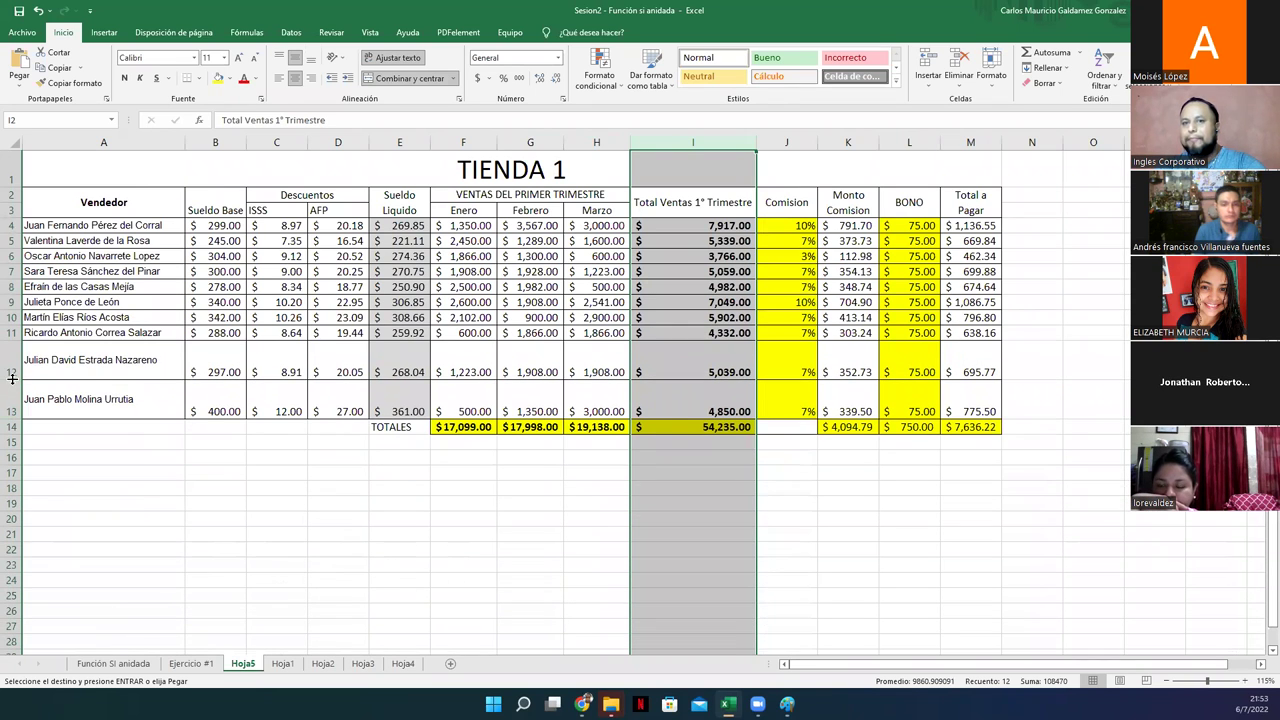
pyautogui.doubleClick(10, 380)
pyautogui.doubleClick(11, 403)
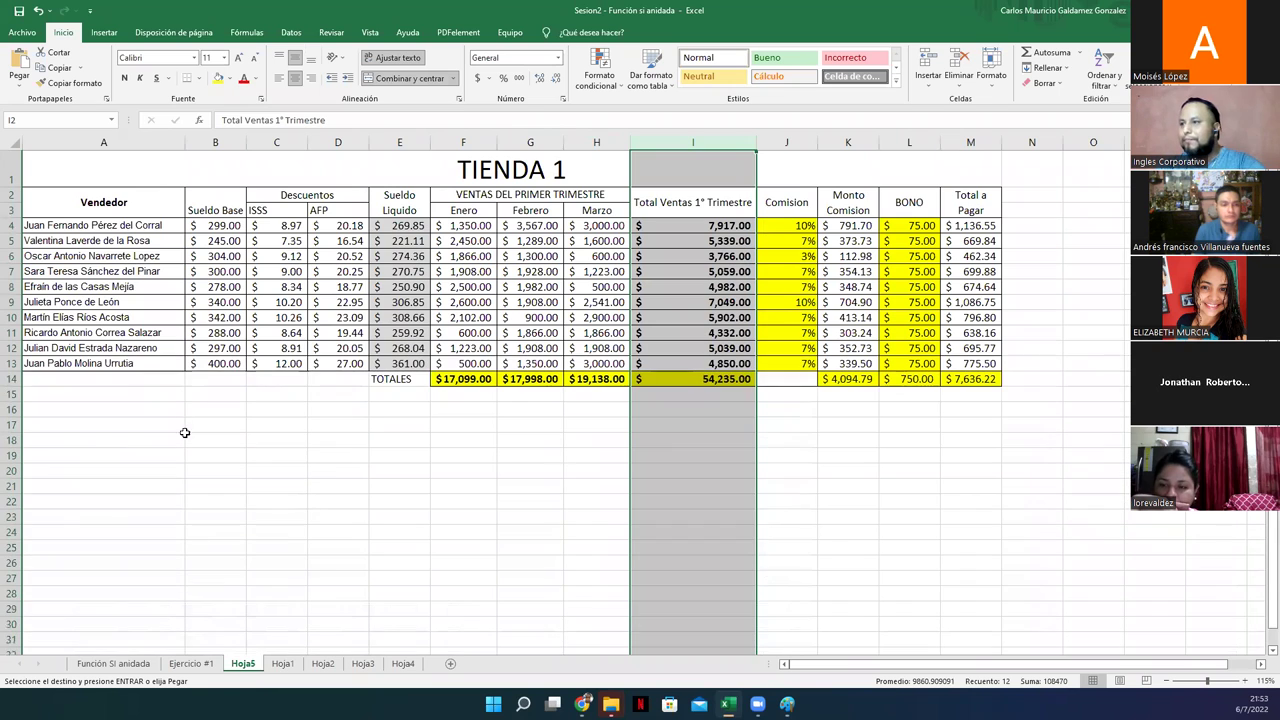
# Clear the formulas from the Comision cells J4:J13 and the BONO cells L4:L13.
pyautogui.click(767, 380)
pyautogui.moveTo(780, 228); pyautogui.dragTo(793, 365)
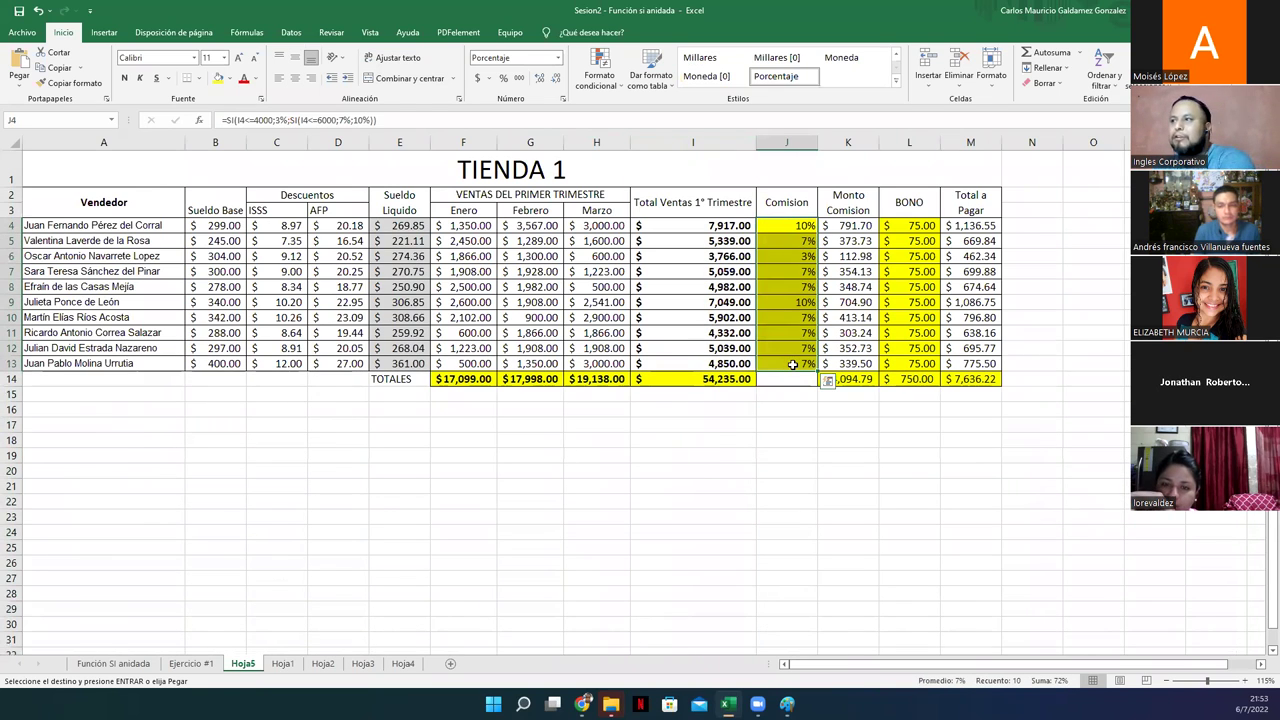
pyautogui.press('Delete')
pyautogui.moveTo(912, 230); pyautogui.dragTo(908, 366)
pyautogui.press('Delete')
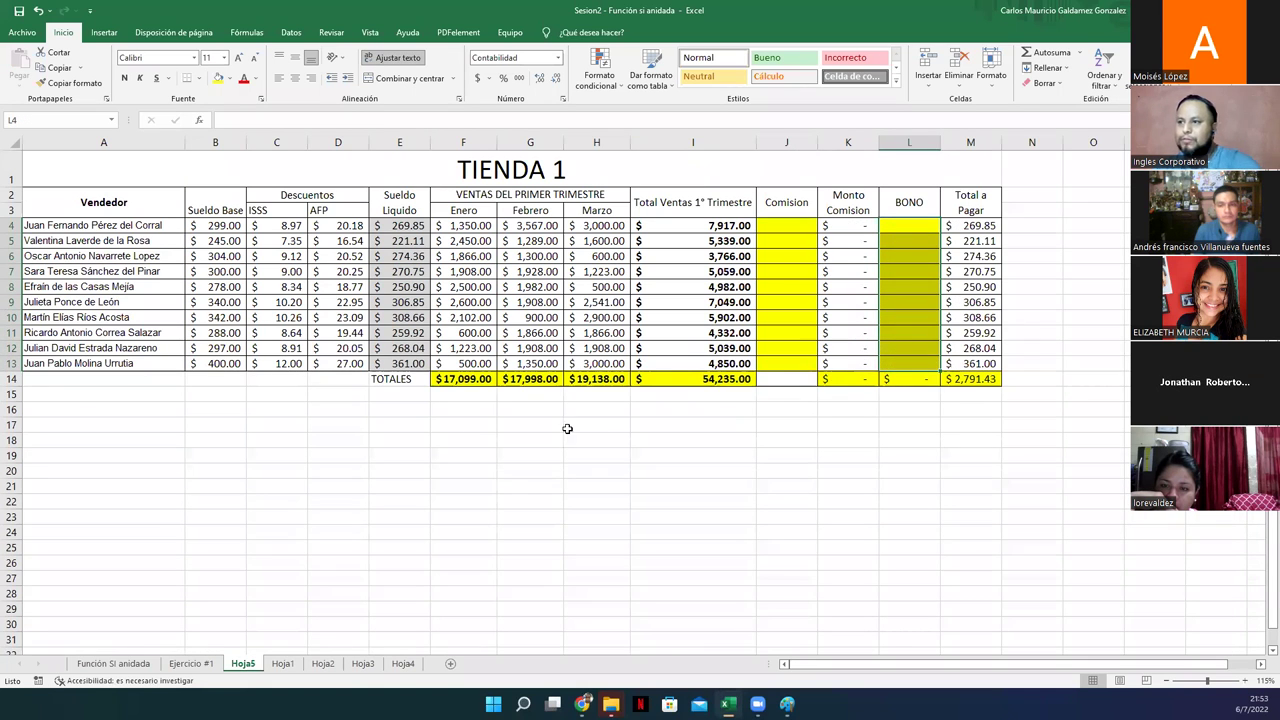
# Enter the first commission rule in E18: "Si laventa total es menor a 3000, 2%".
pyautogui.click(390, 440)
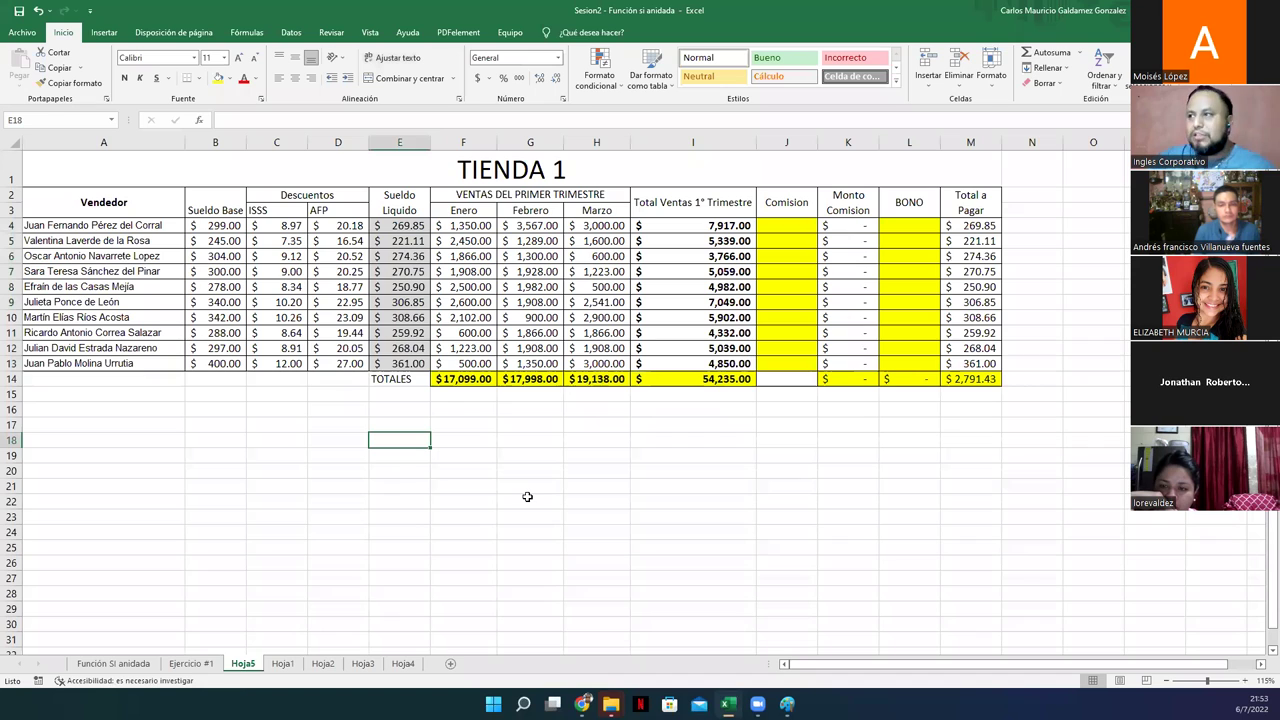
pyautogui.write('Si')
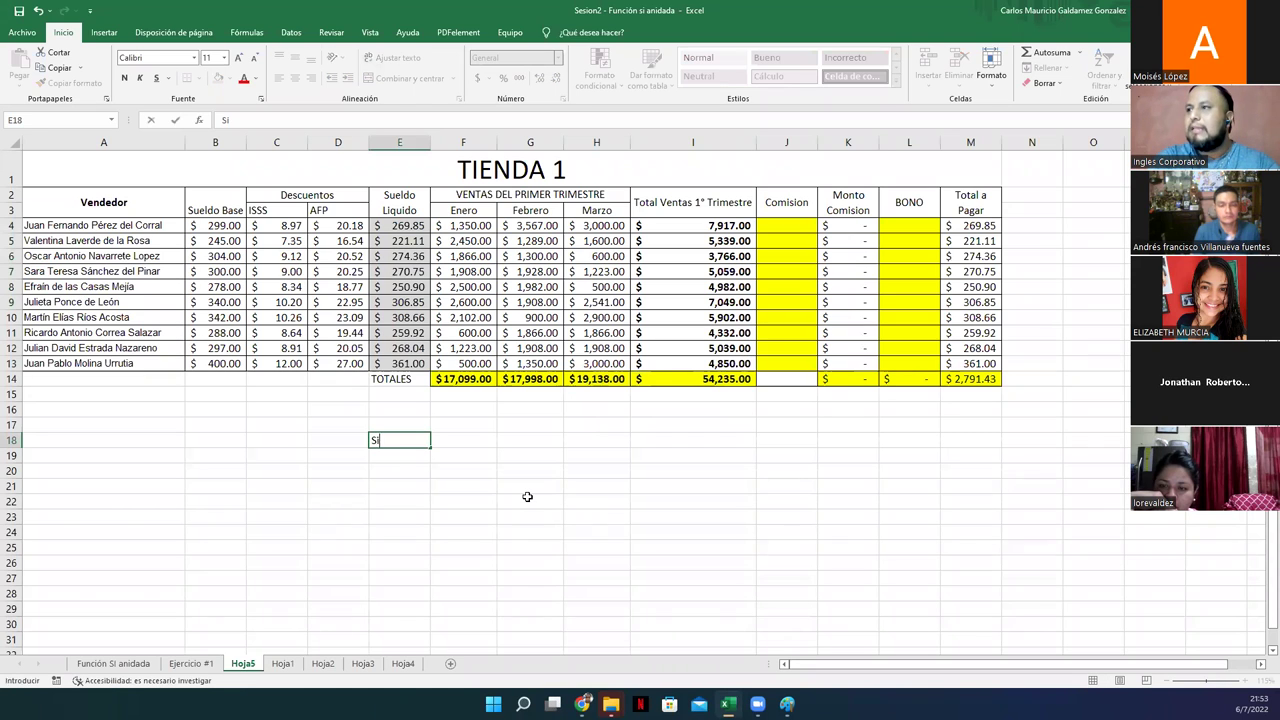
pyautogui.write(' la menta')
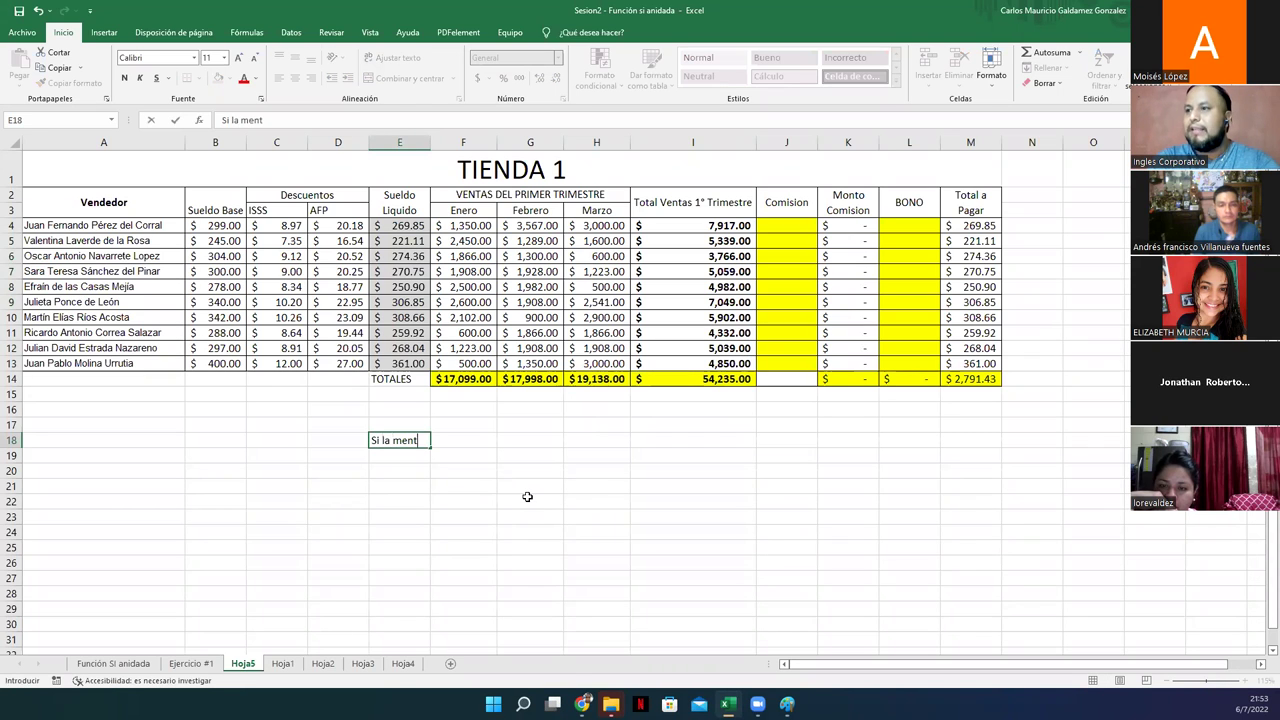
pyautogui.press('BackSpace')
pyautogui.press('BackSpace')
pyautogui.press('BackSpace')
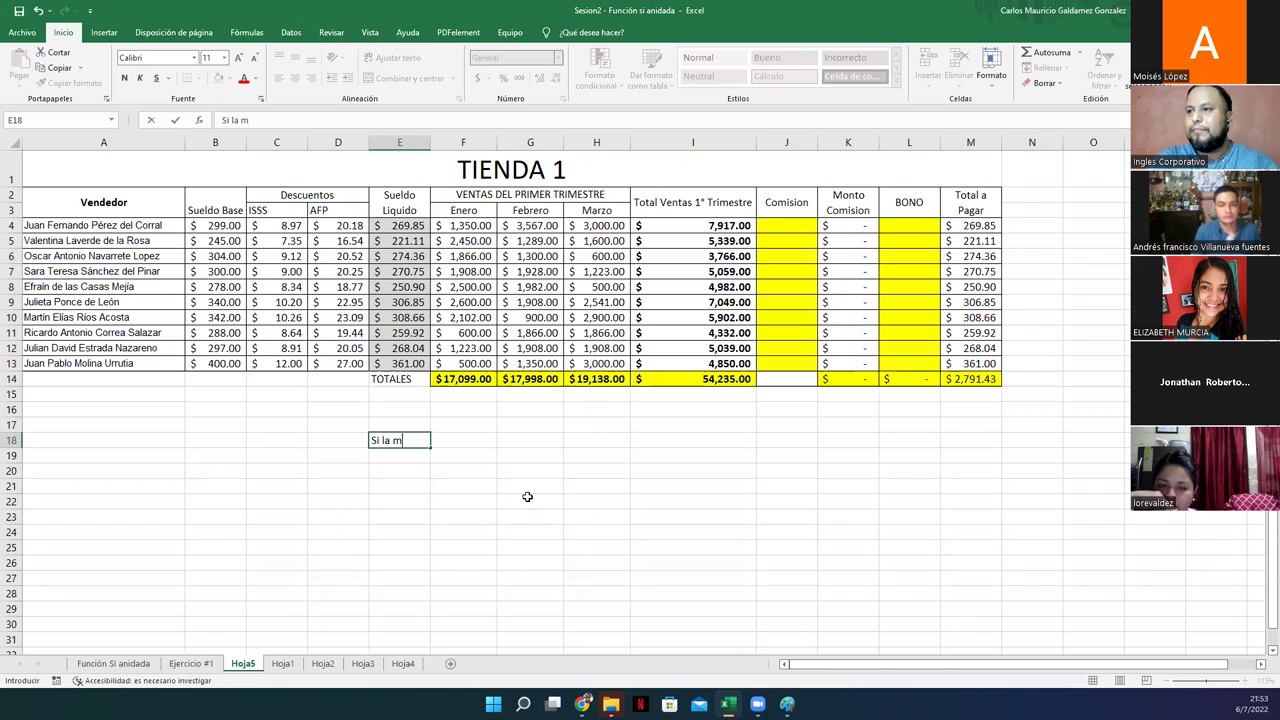
pyautogui.write('a total')
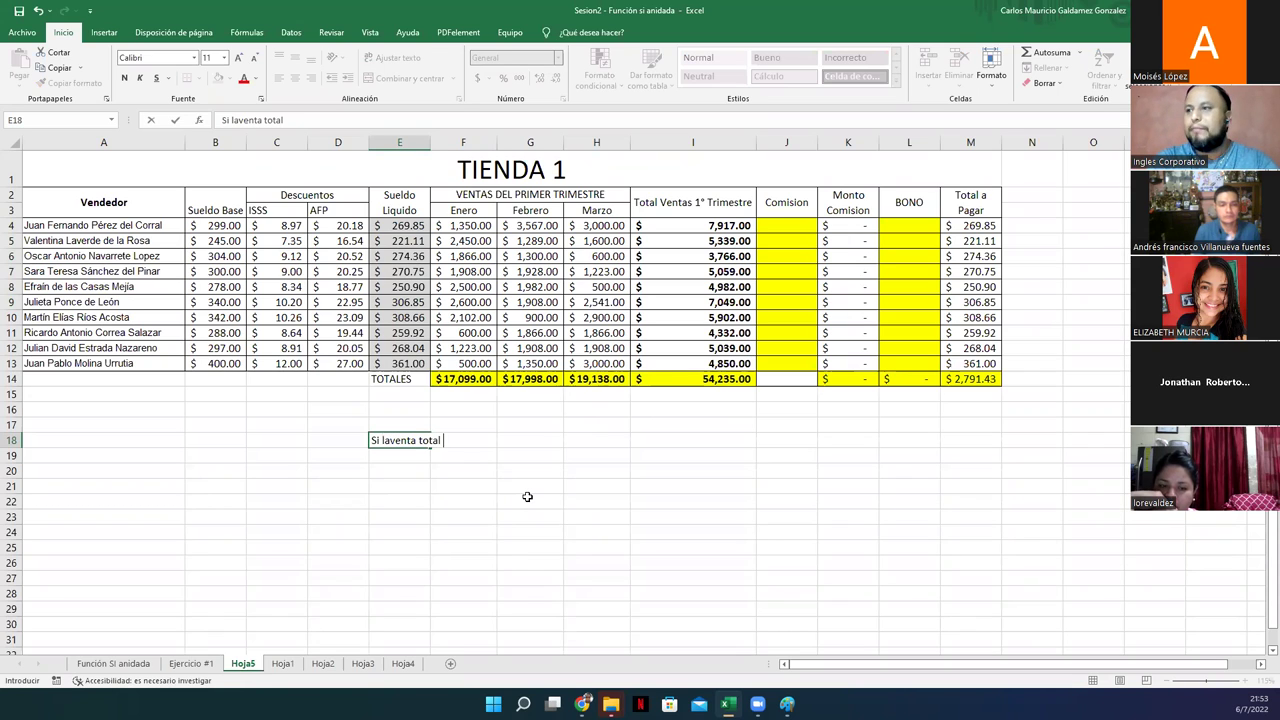
pyautogui.write(' es menor a')
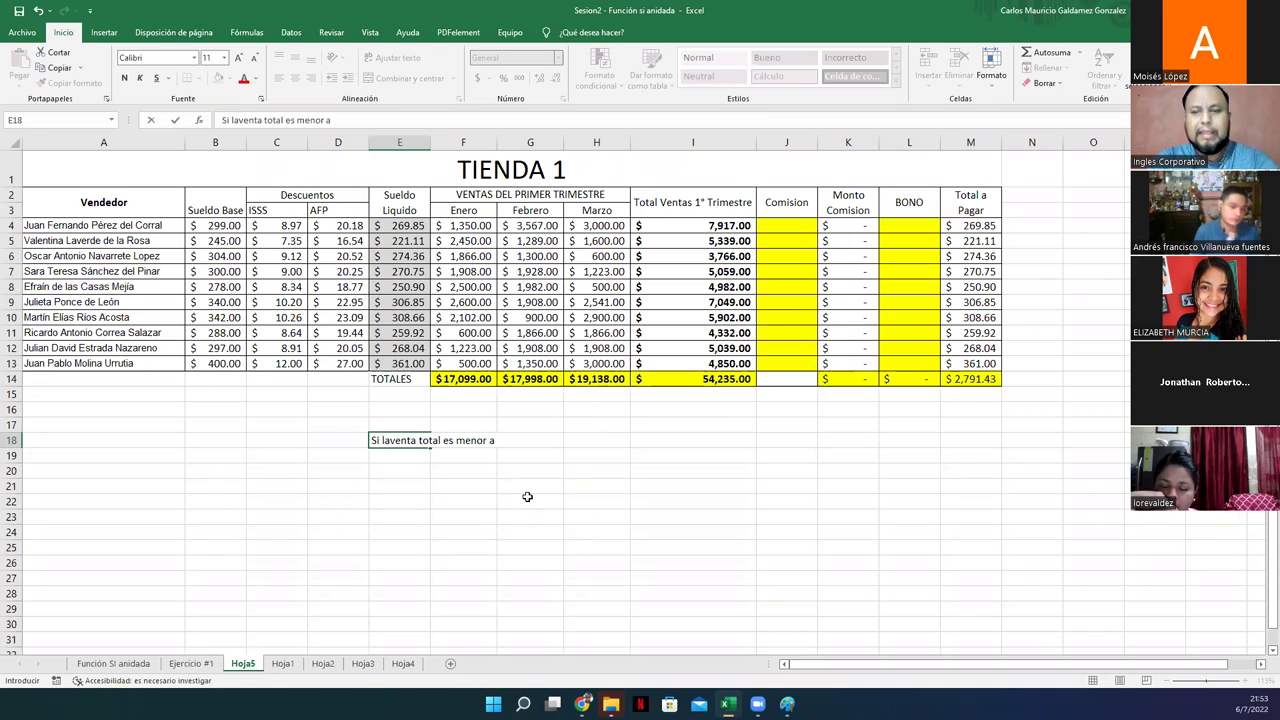
pyautogui.write(' 3')
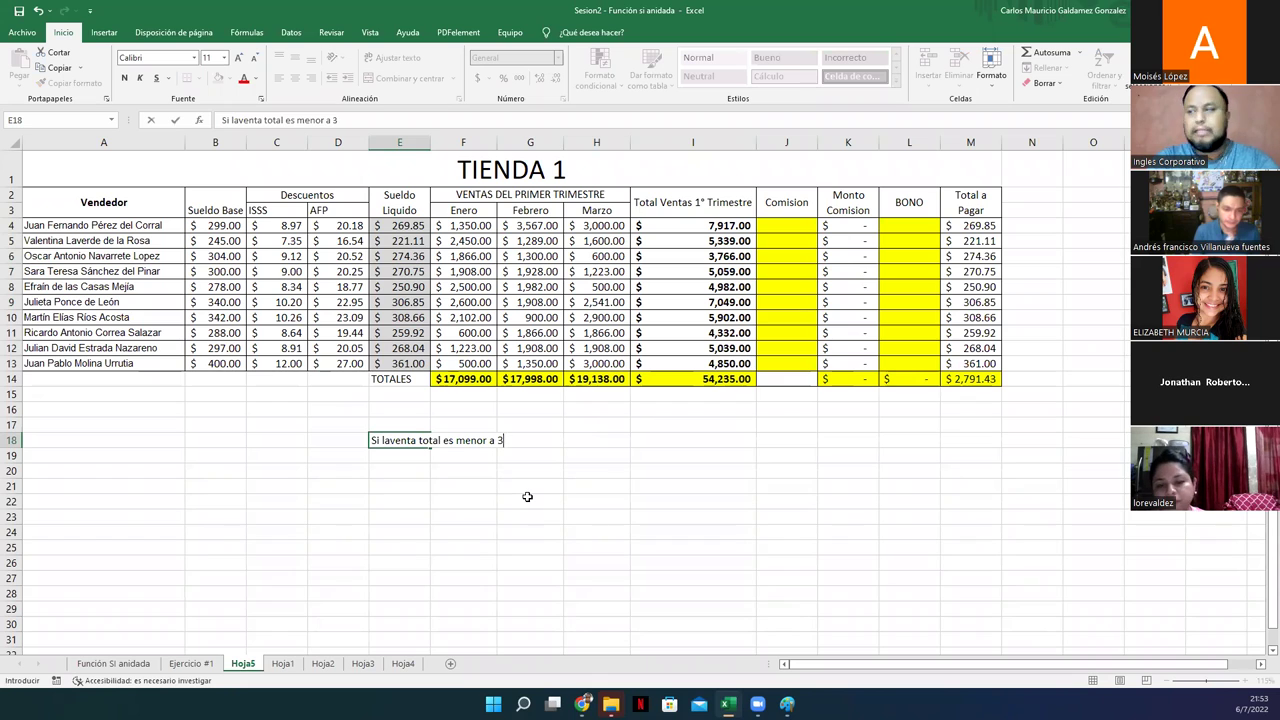
pyautogui.write('000, ')
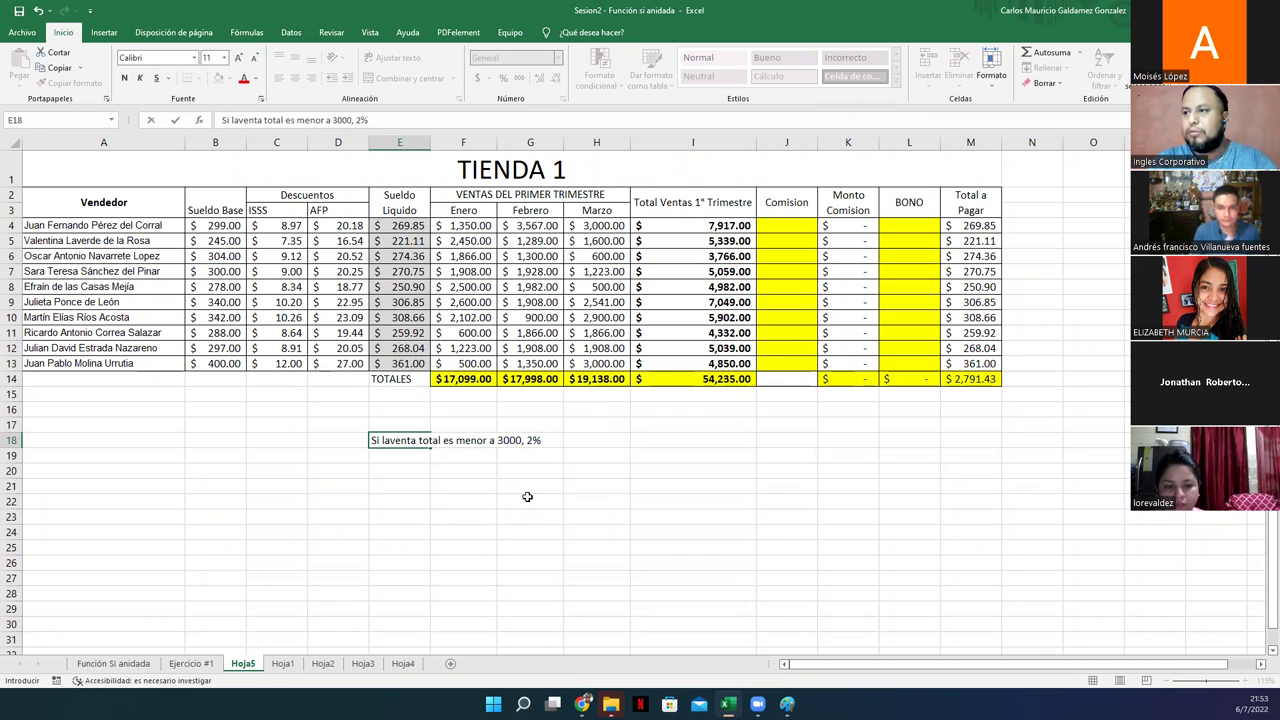
pyautogui.write('2%')
pyautogui.press('Return')
# Enter the second commission rule in E19: "Si la venta total es menor a 6000, 4.5%".
pyautogui.write('Si la ')
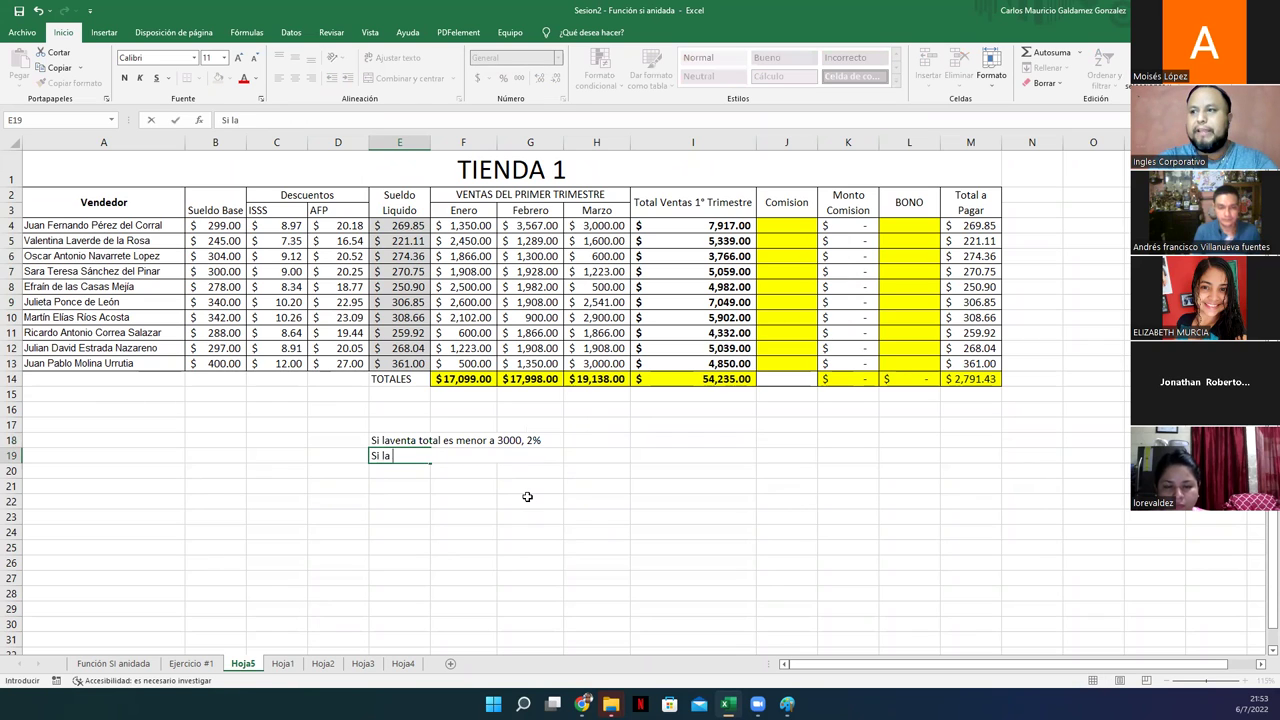
pyautogui.write('venta total es menor a')
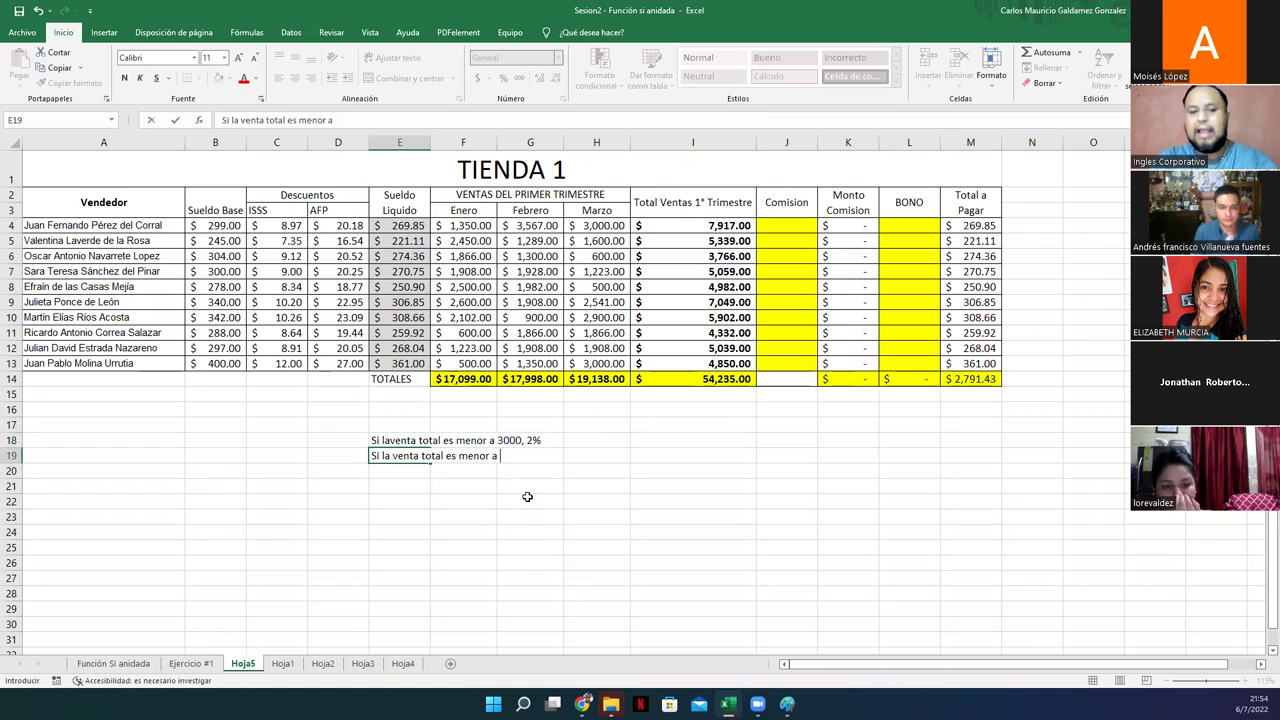
pyautogui.write(' 400')
pyautogui.press('BackSpace')
pyautogui.press('BackSpace')
pyautogui.press('BackSpace')
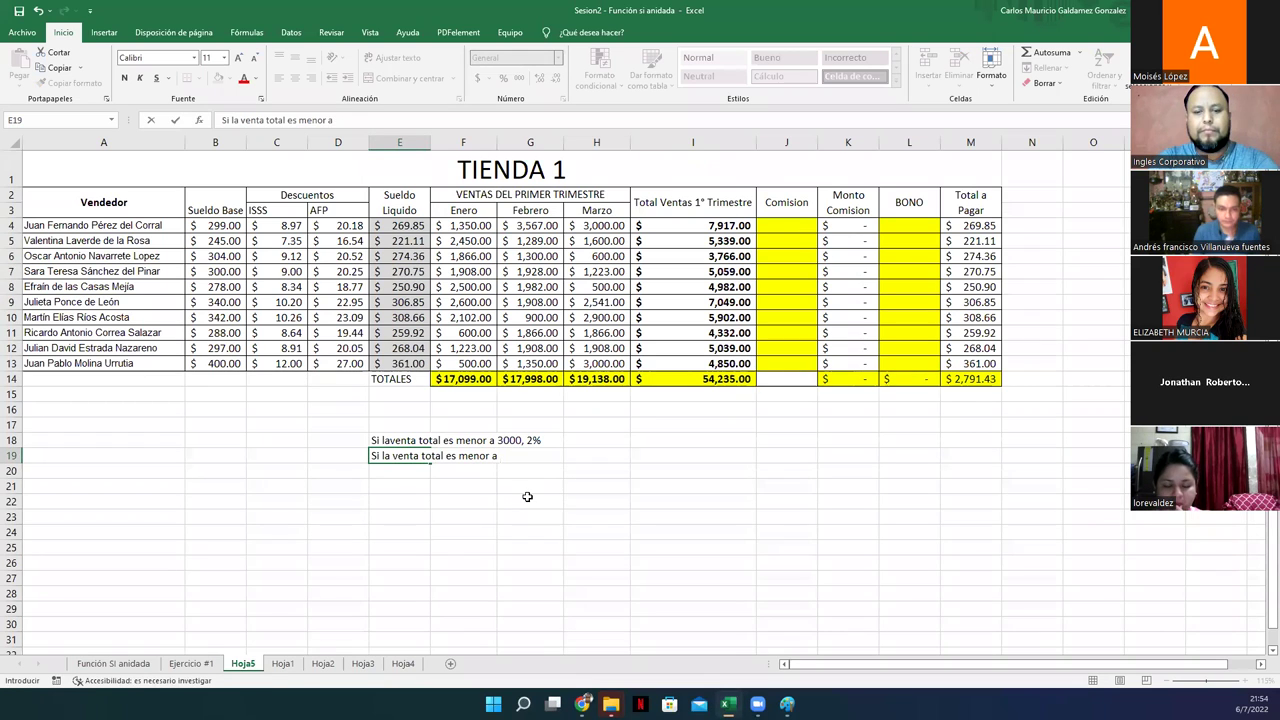
pyautogui.write('6000')
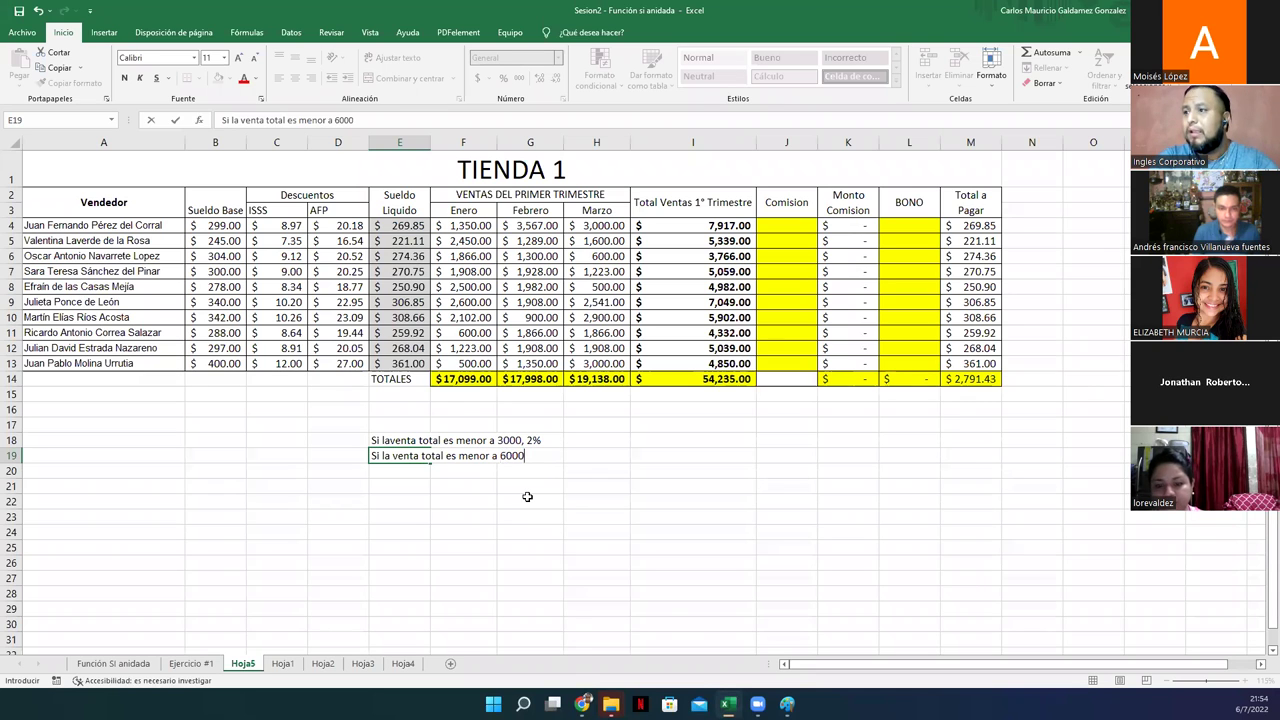
pyautogui.write(', 4.5%')
pyautogui.press('Return')
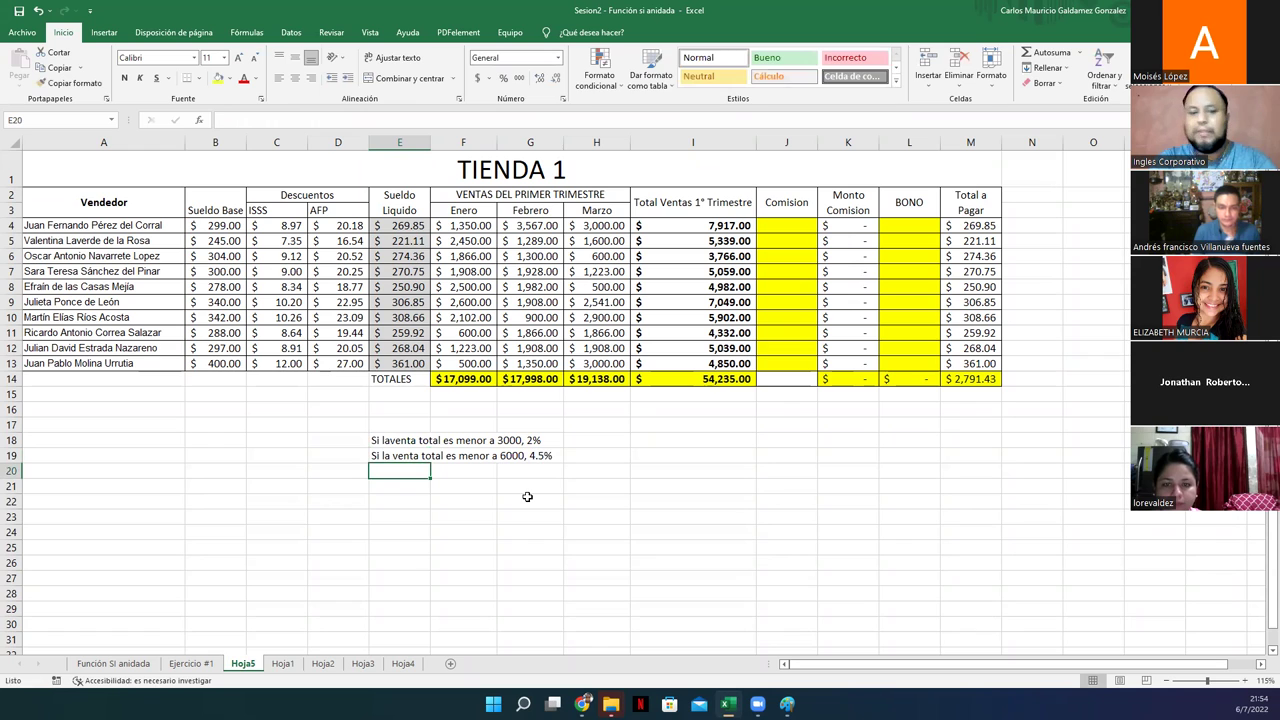
# Enter the third commission rule in E20: "Si la venta total es mayor de 8000, 6.5%".
pyautogui.write('Si la venta total es mayo')
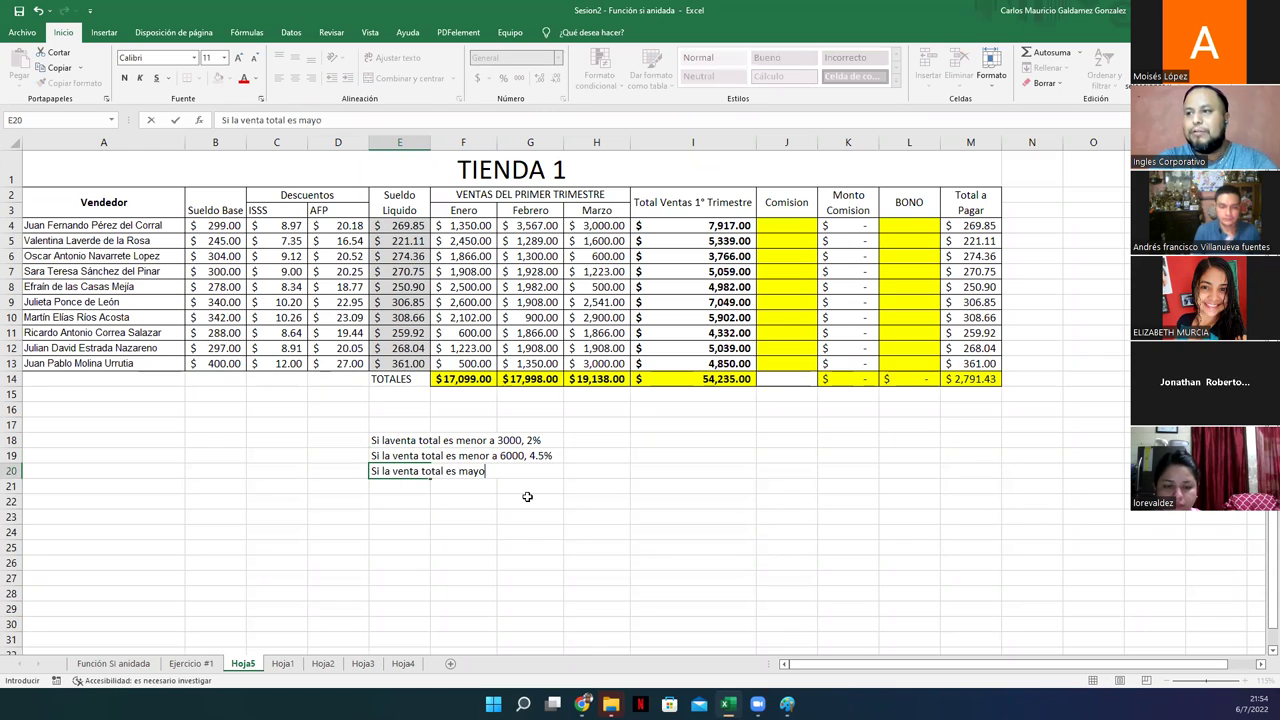
pyautogui.write('r de 8000,')
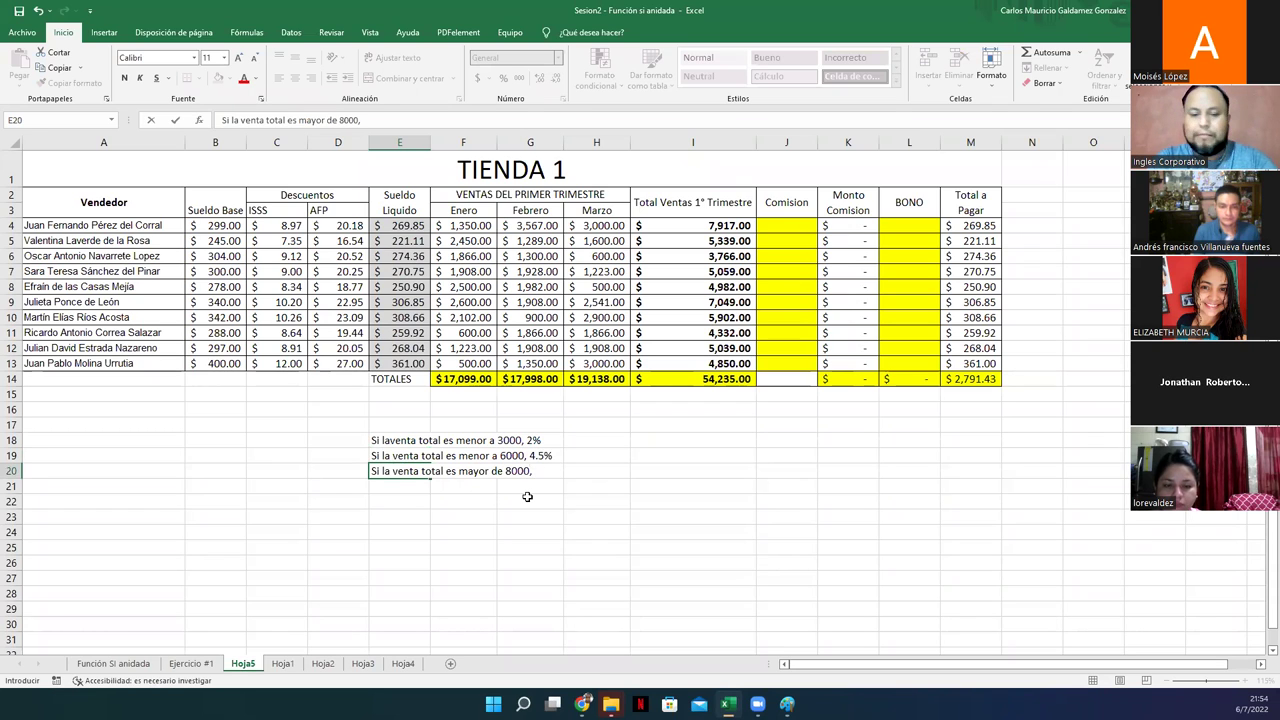
pyautogui.write(' 6.5%')
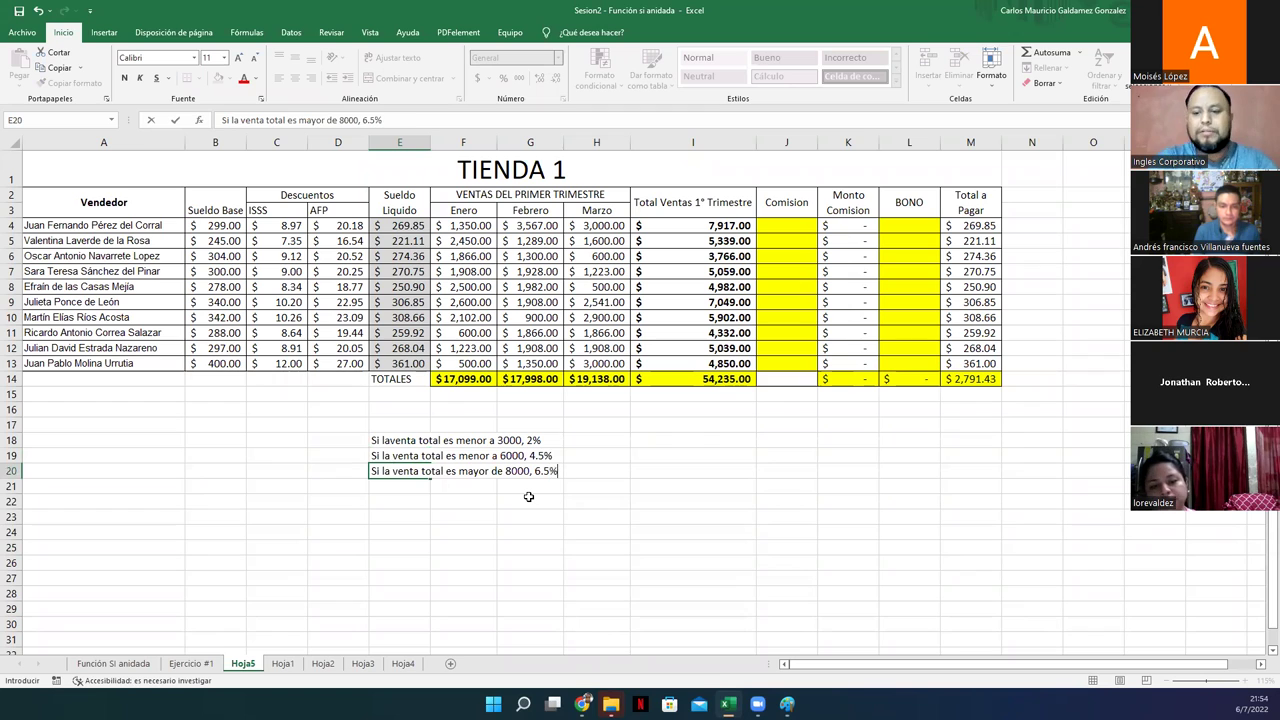
pyautogui.press('Return')
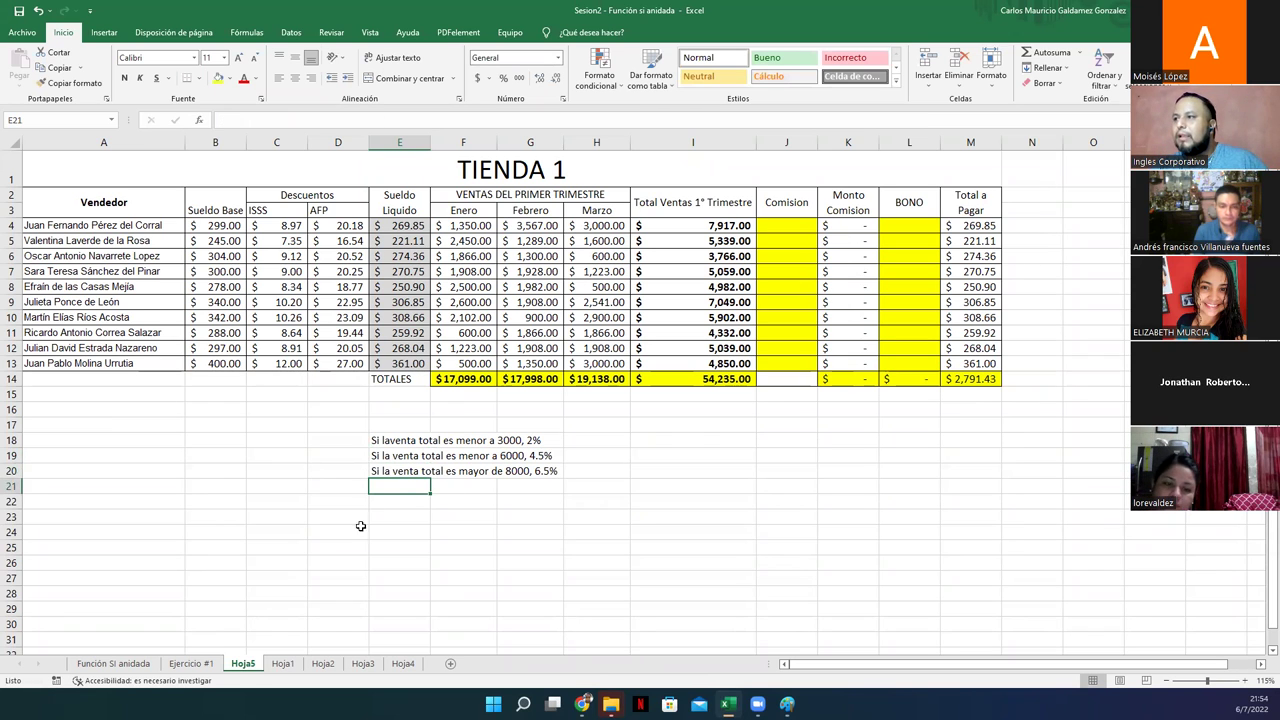
pyautogui.moveTo(766, 226); pyautogui.dragTo(774, 364)
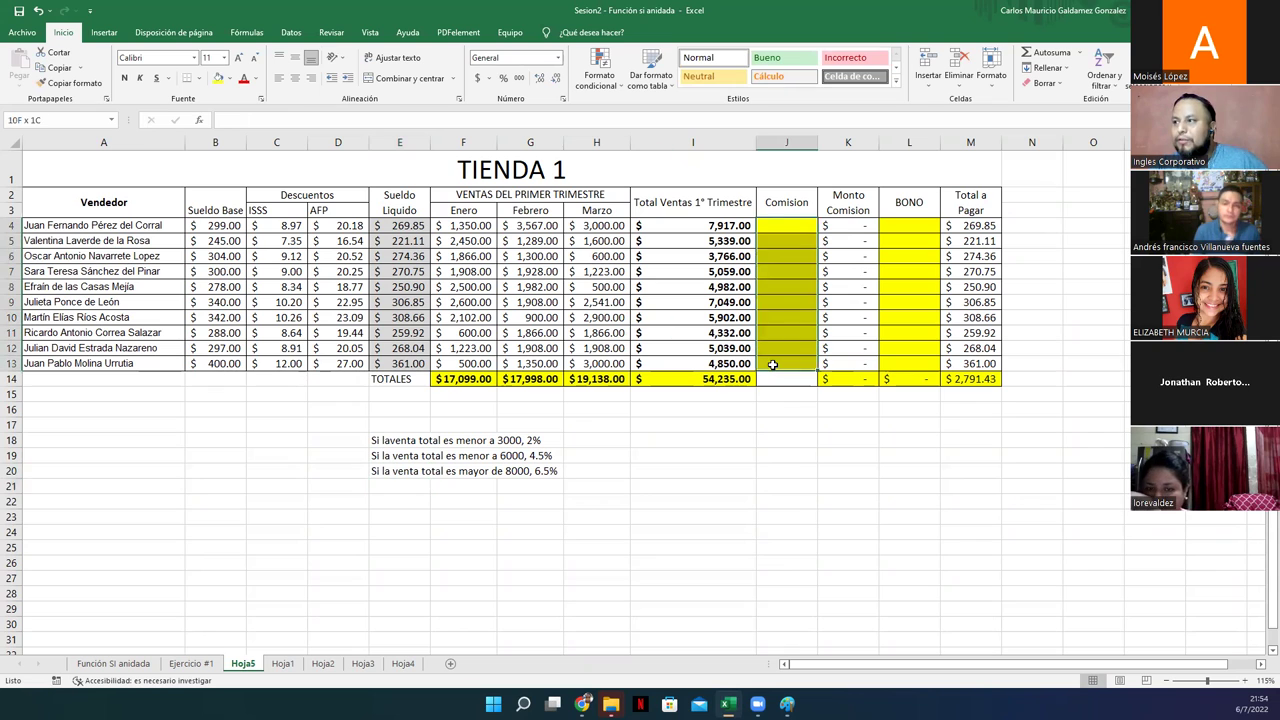
pyautogui.click(706, 225)
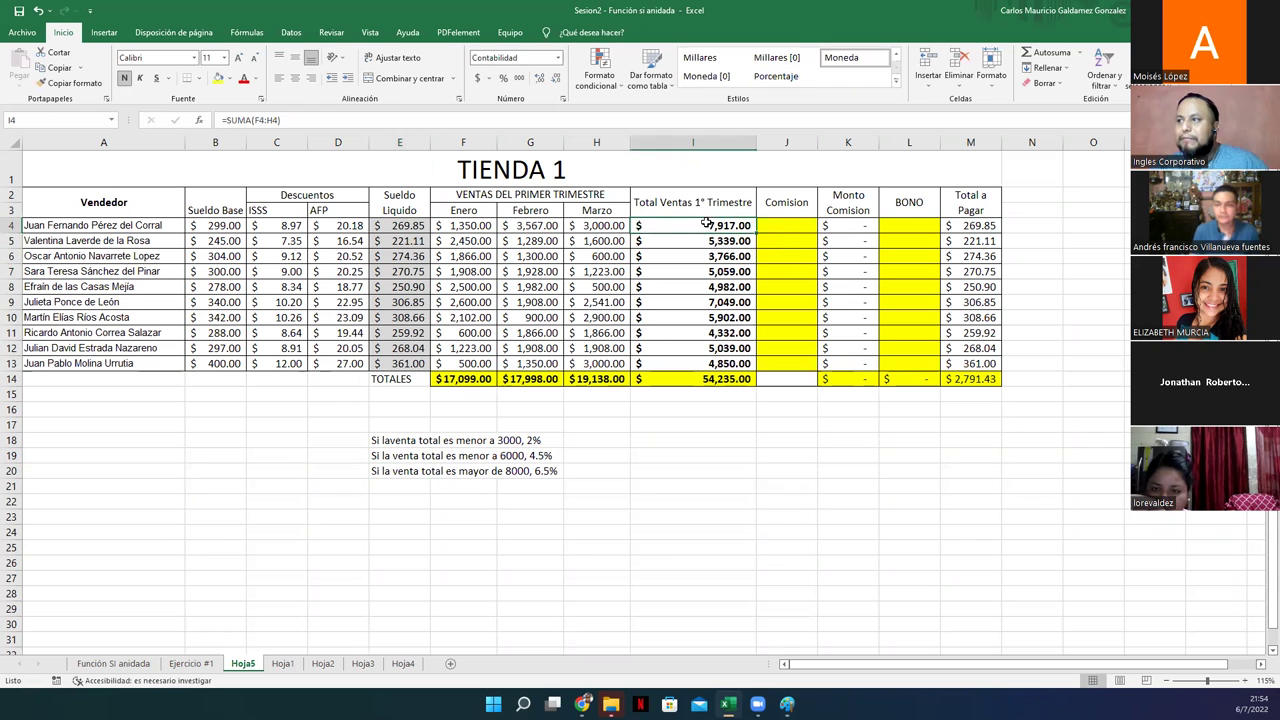
pyautogui.moveTo(692, 226); pyautogui.dragTo(685, 364)
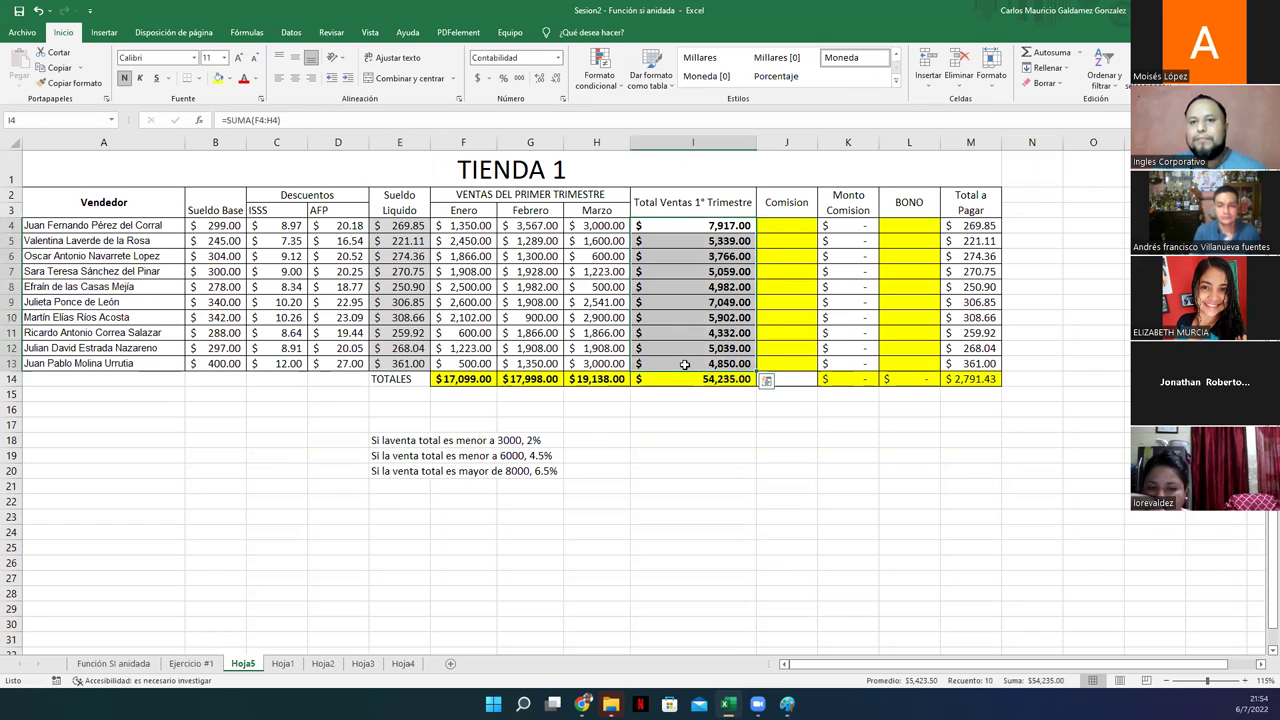
pyautogui.click(660, 441)
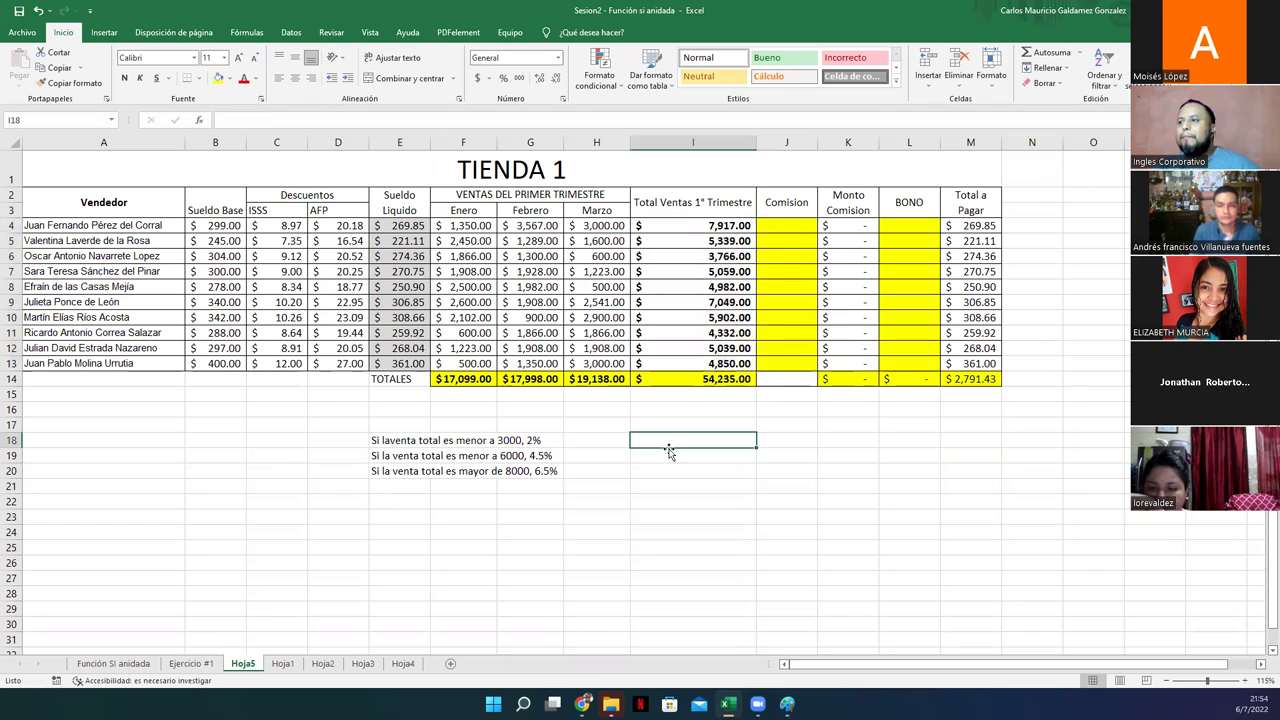
# Add the heading COMISION in E17 above the commission rules and the heading BONO in I17.
pyautogui.click(379, 426)
pyautogui.write('COMISION')
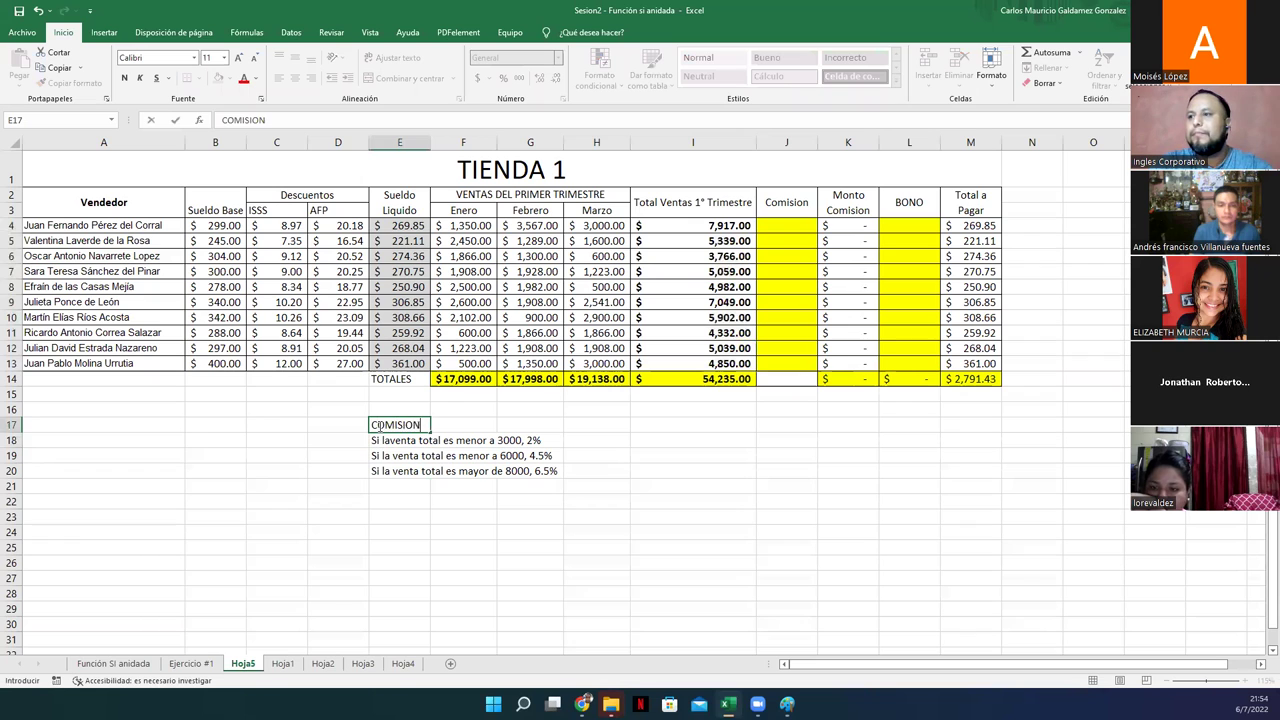
pyautogui.press('Return')
pyautogui.click(660, 426)
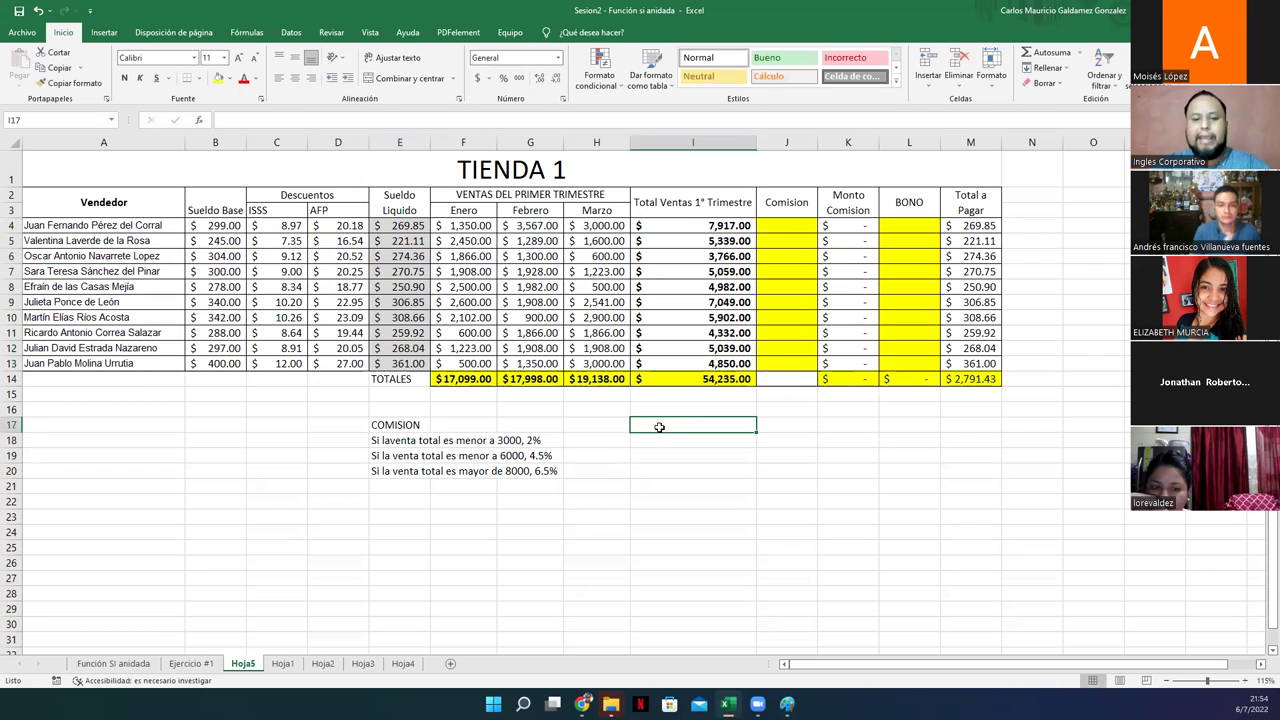
pyautogui.write('BONO')
pyautogui.press('Return')
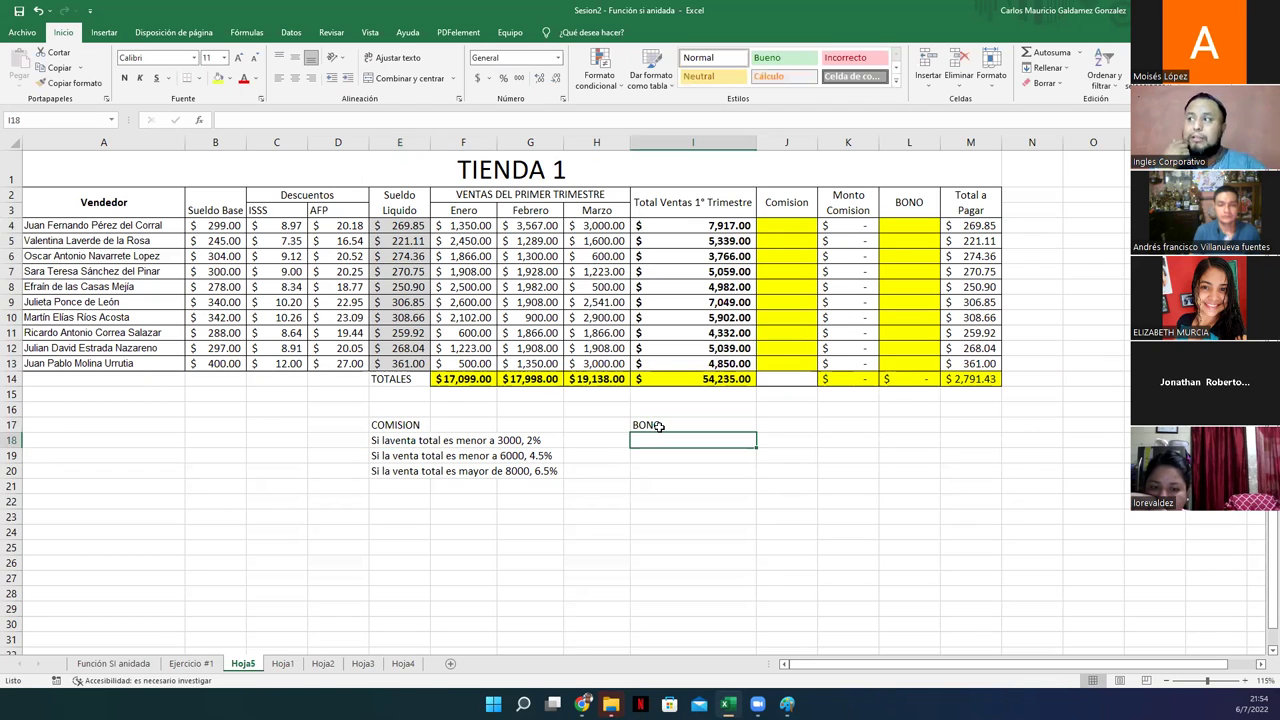
# Enter "Si la venta total es menor a 3000" in I18 under the BONO heading.
pyautogui.moveTo(674, 227); pyautogui.dragTo(655, 372)
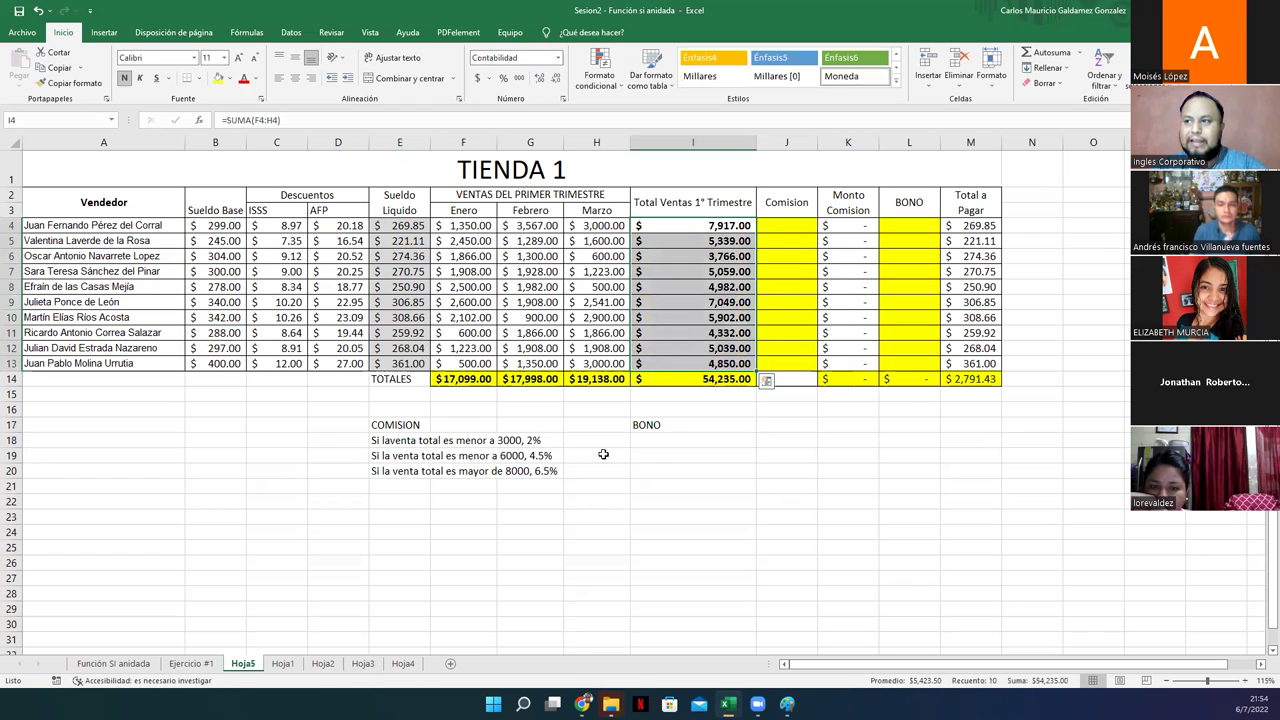
pyautogui.click(646, 441)
pyautogui.write('Si')
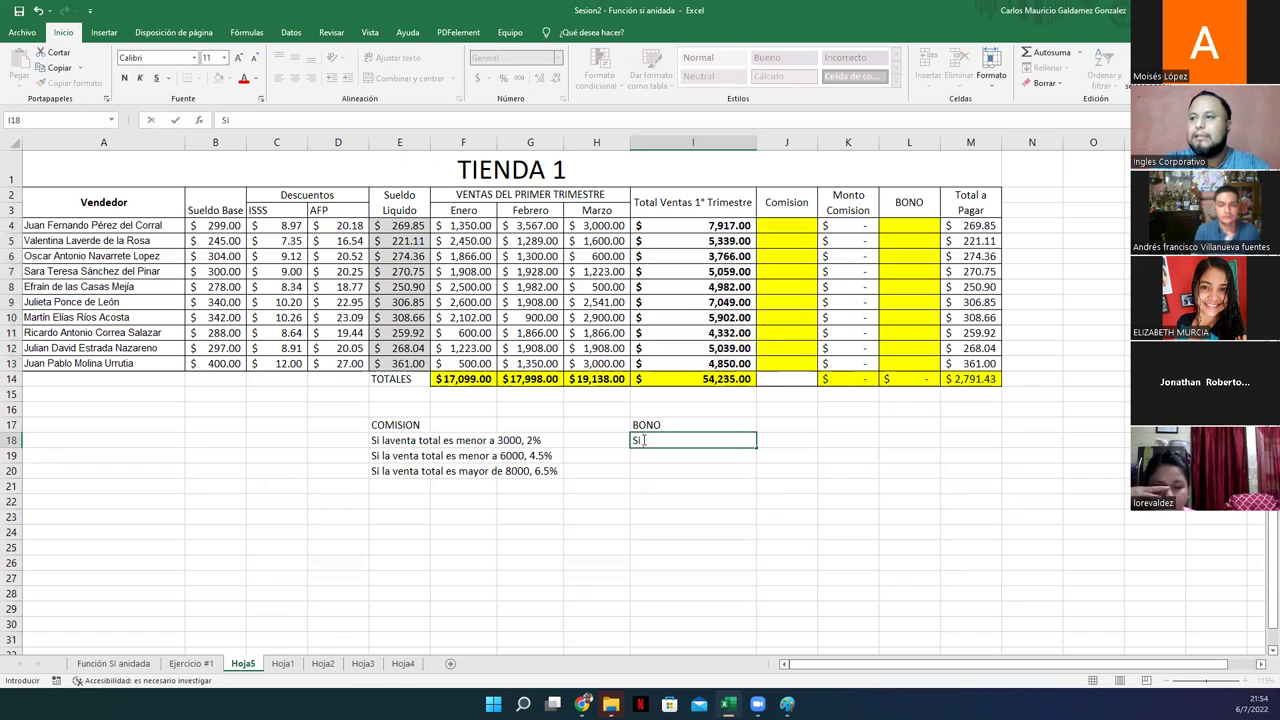
pyautogui.write(' la venta total')
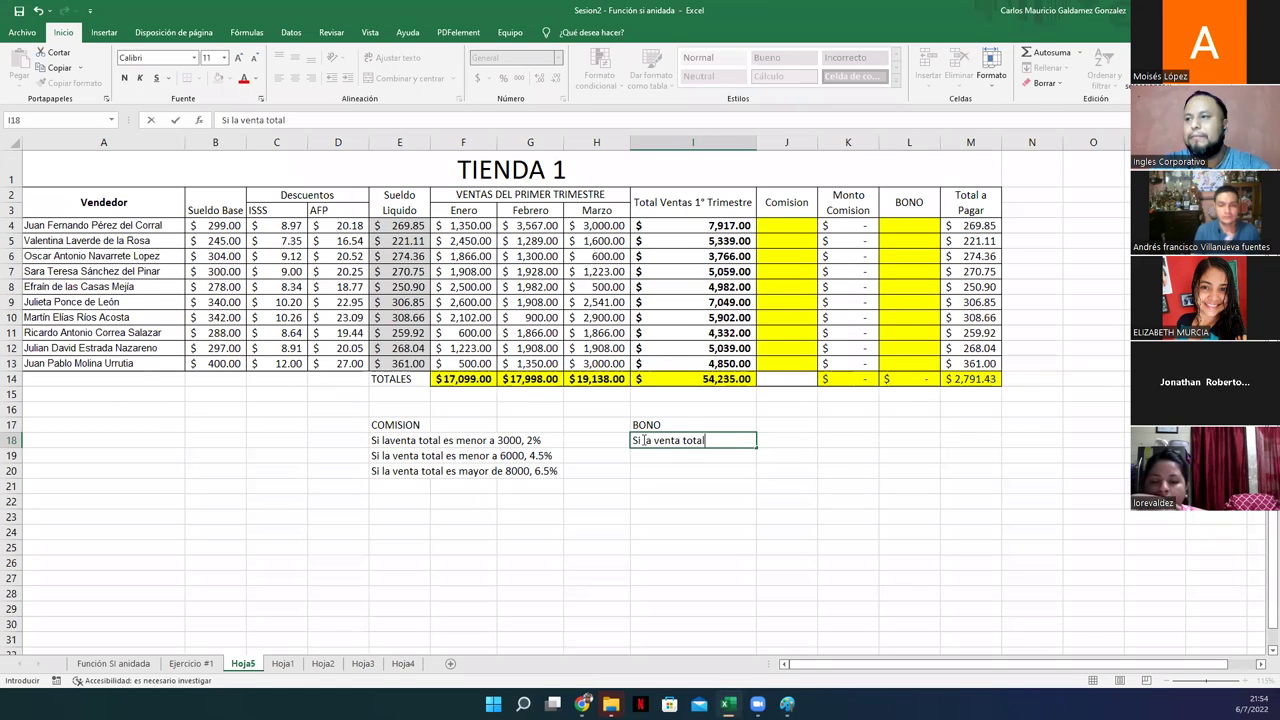
pyautogui.write(' es menor a')
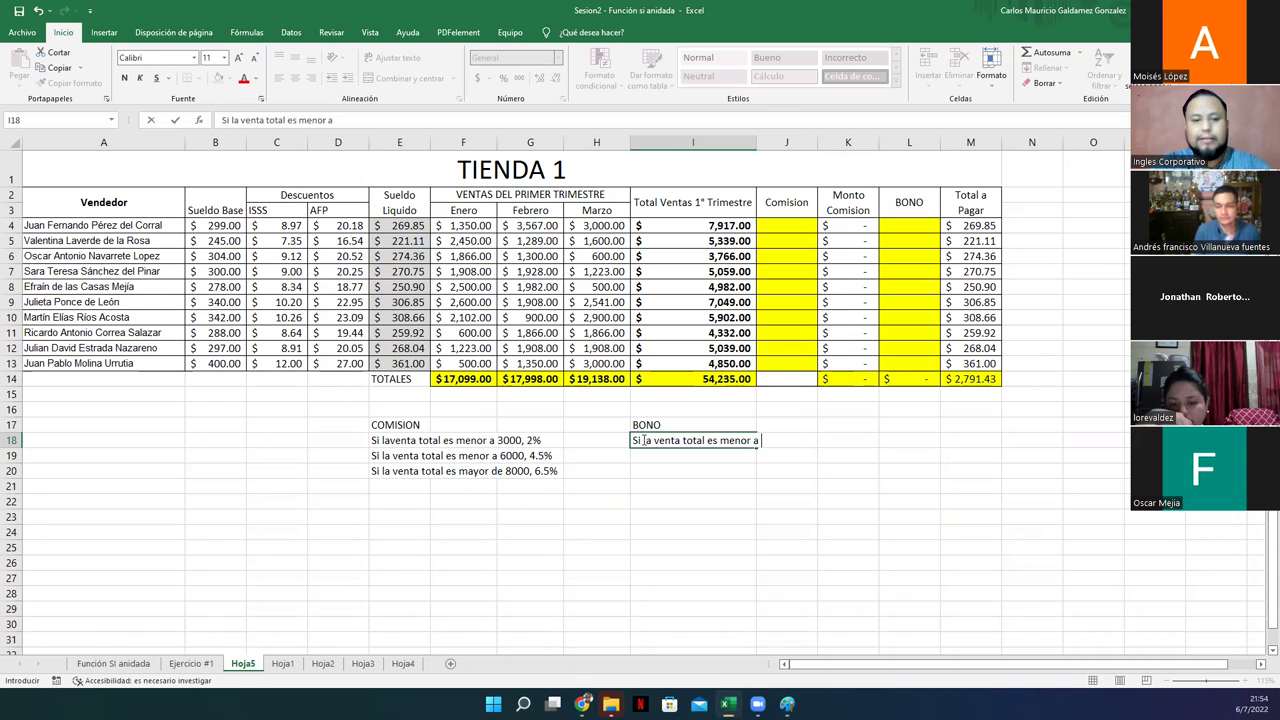
pyautogui.write(' 3000')
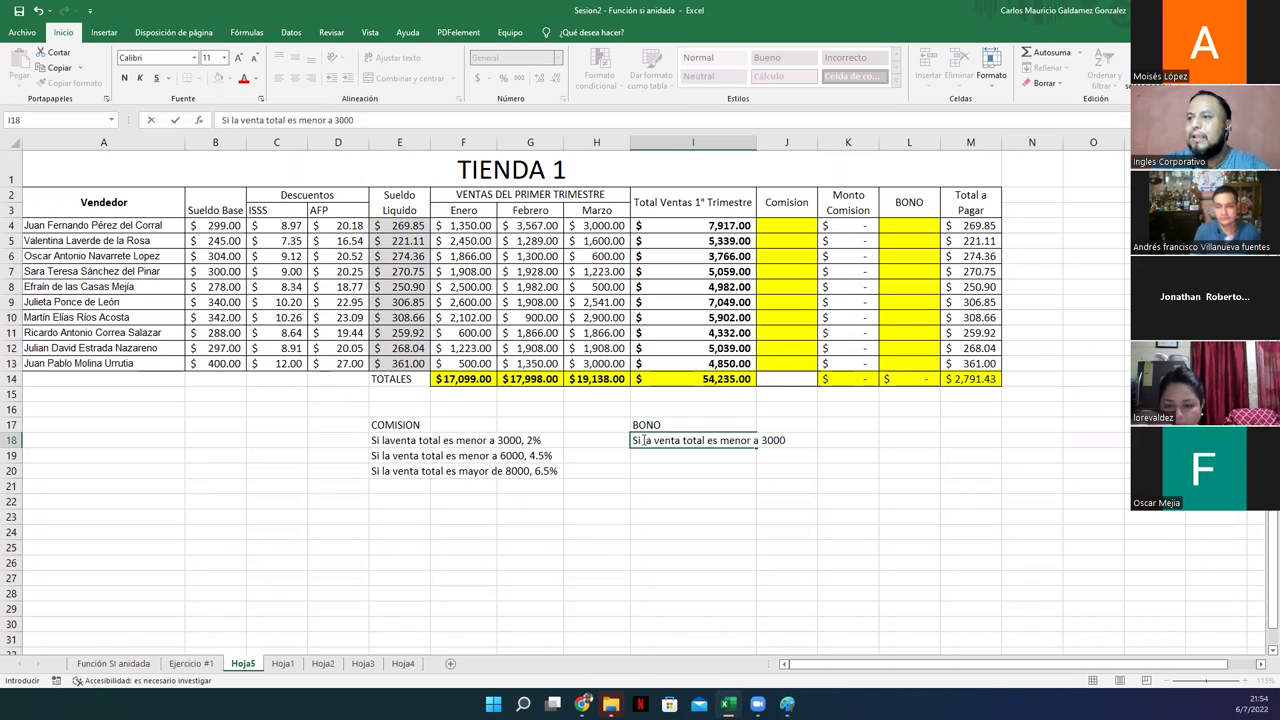
# Copy the three commission rules from E18:E20 into I18:I20 under the BONO heading.
pyautogui.moveTo(373, 440); pyautogui.dragTo(373, 471)
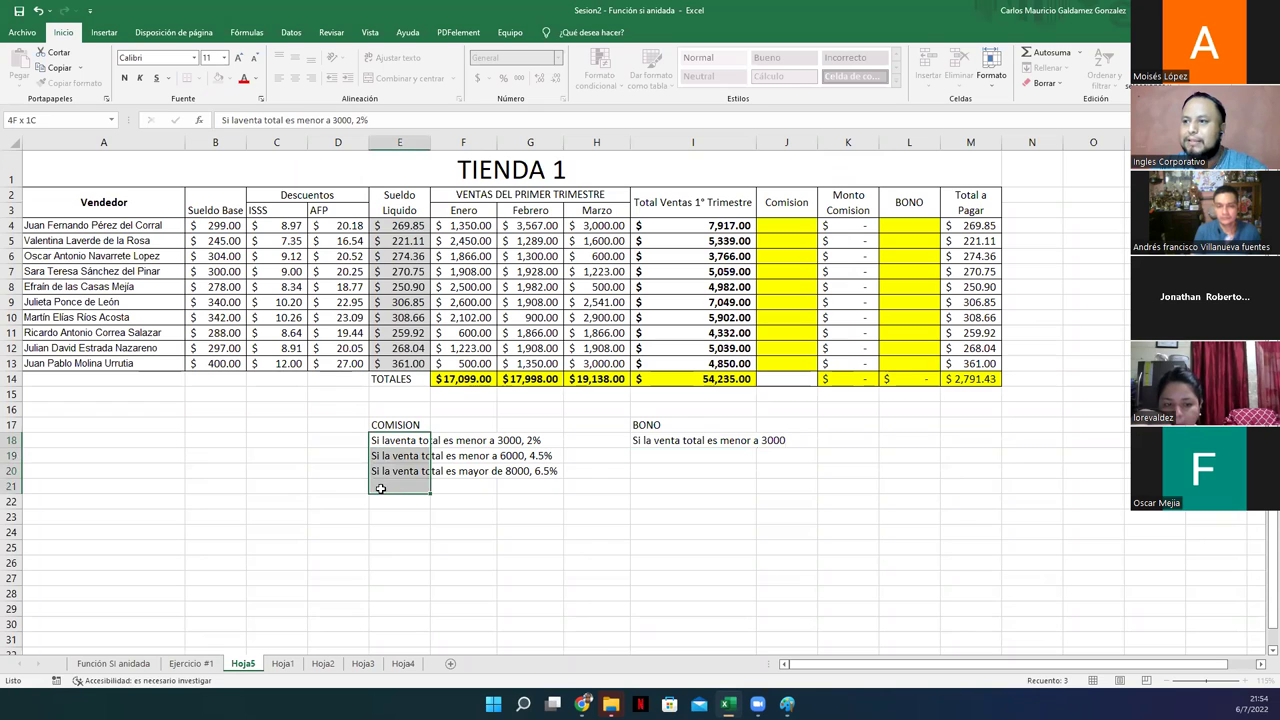
pyautogui.hotkey('ctrl', 'c')
pyautogui.click(632, 437)
pyautogui.hotkey('ctrl', 'v')
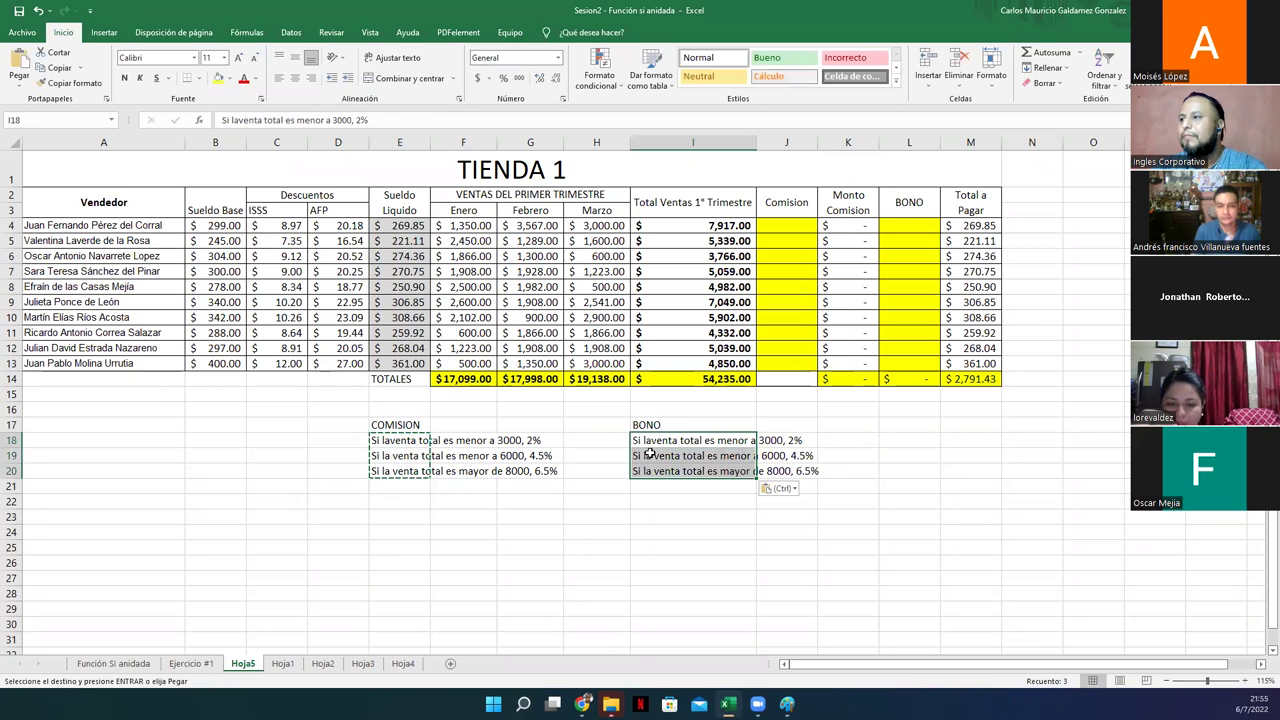
# Correct "laventa" to "la venta" in the copied rule in I18.
pyautogui.click(648, 440)
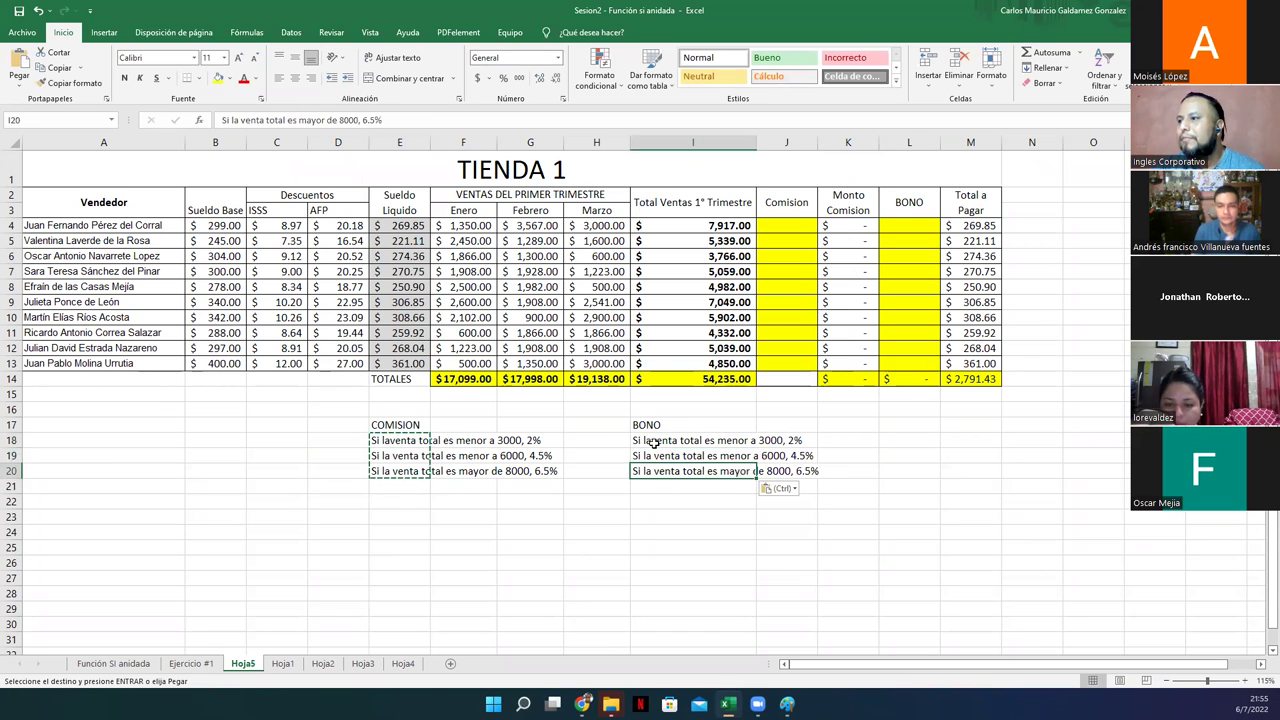
pyautogui.doubleClick(648, 440)
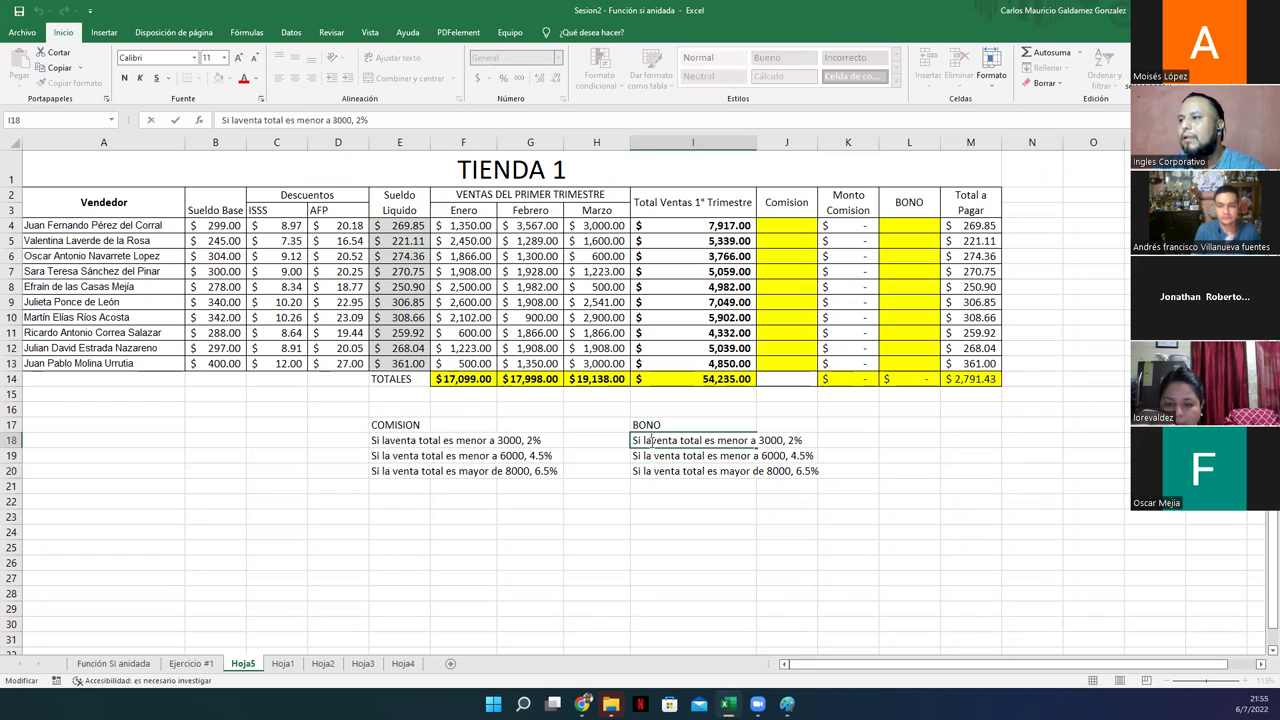
pyautogui.click(668, 506)
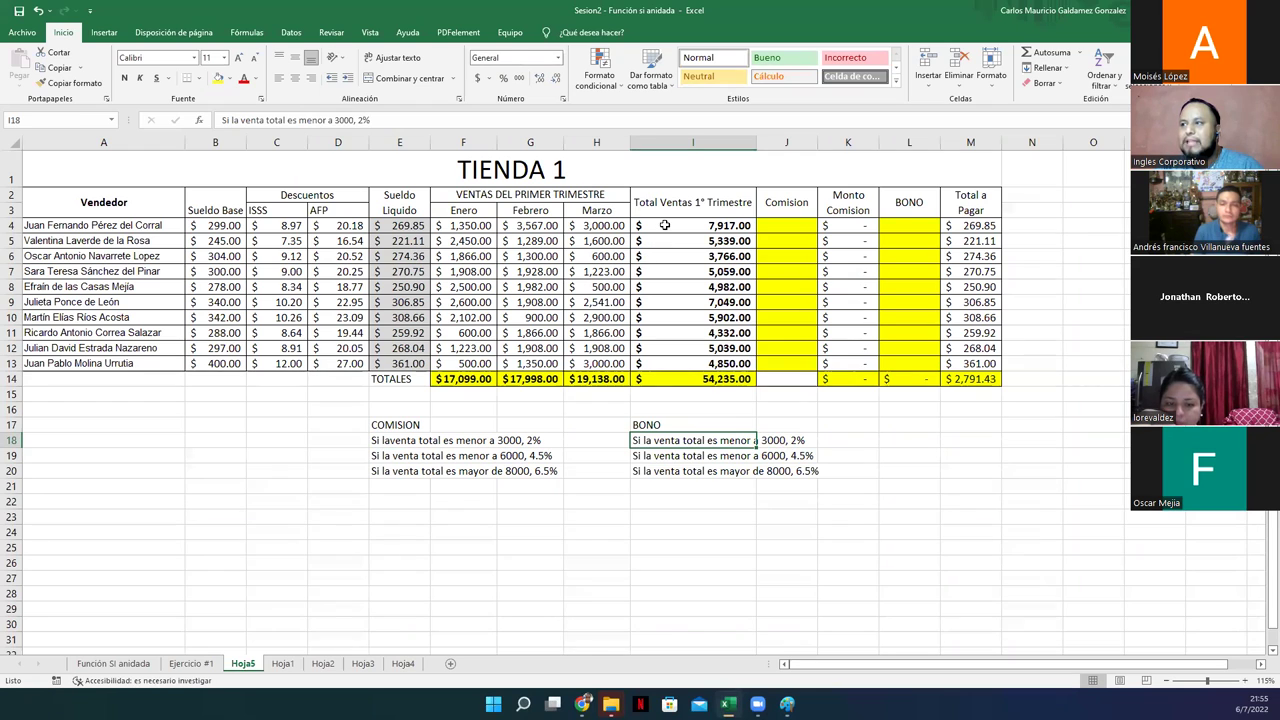
pyautogui.click(657, 379)
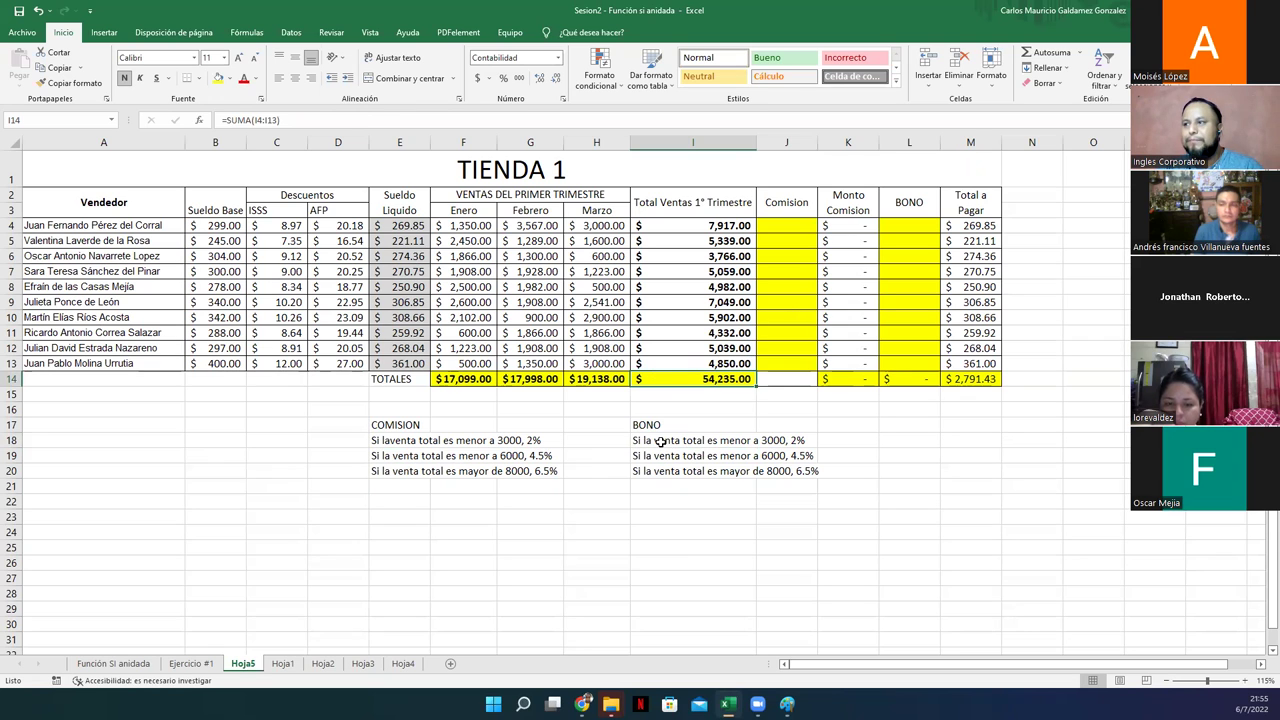
pyautogui.moveTo(396, 422); pyautogui.dragTo(560, 472)
pyautogui.moveTo(633, 422); pyautogui.dragTo(781, 476)
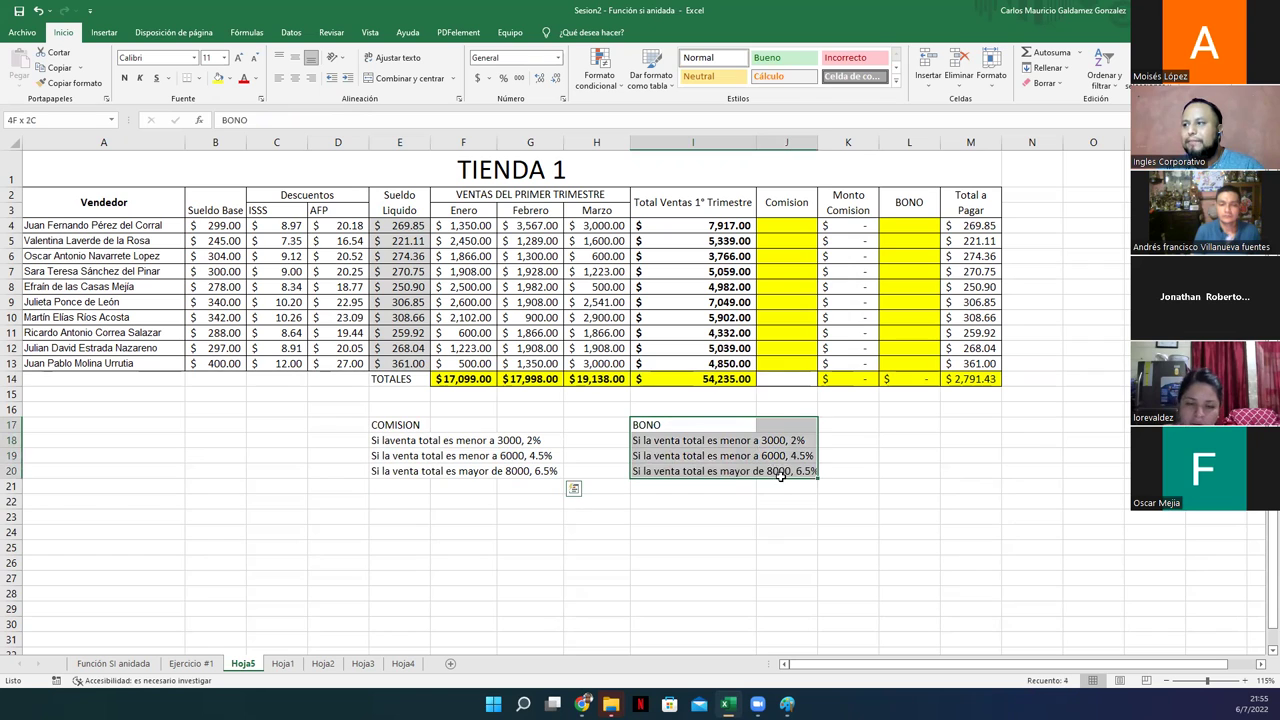
pyautogui.click(647, 440)
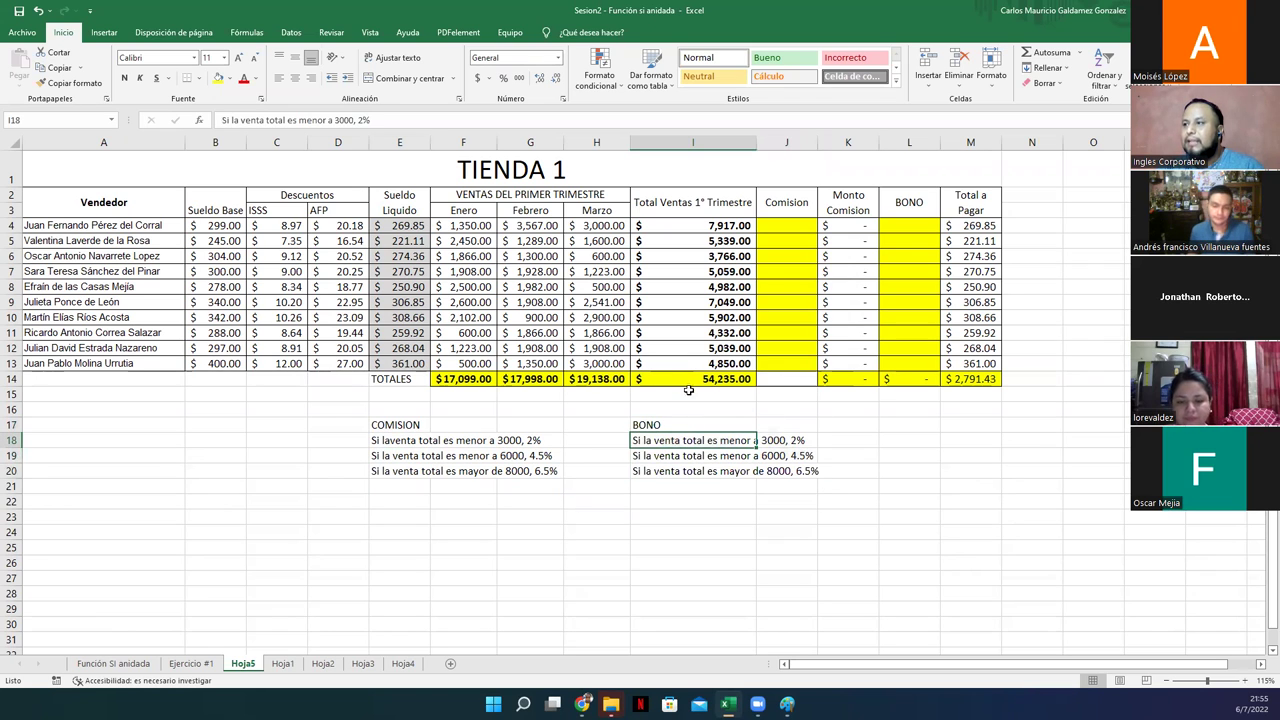
pyautogui.click(668, 379)
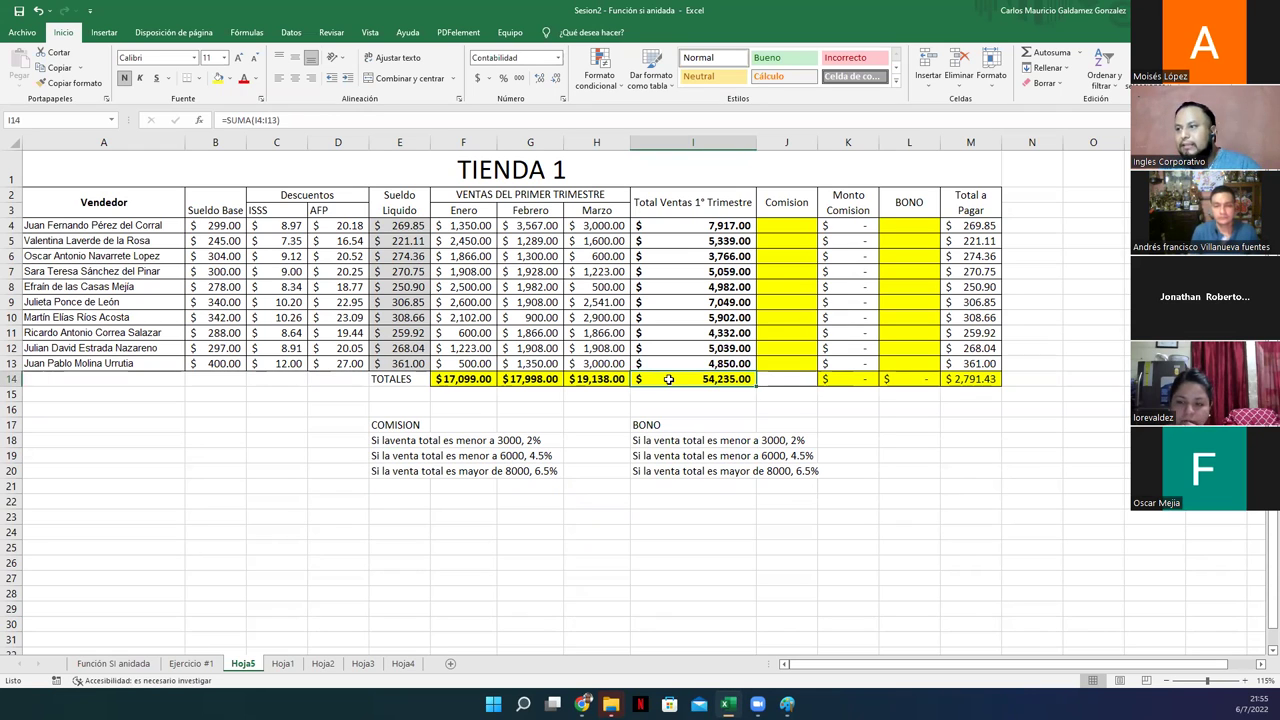
pyautogui.click(664, 226)
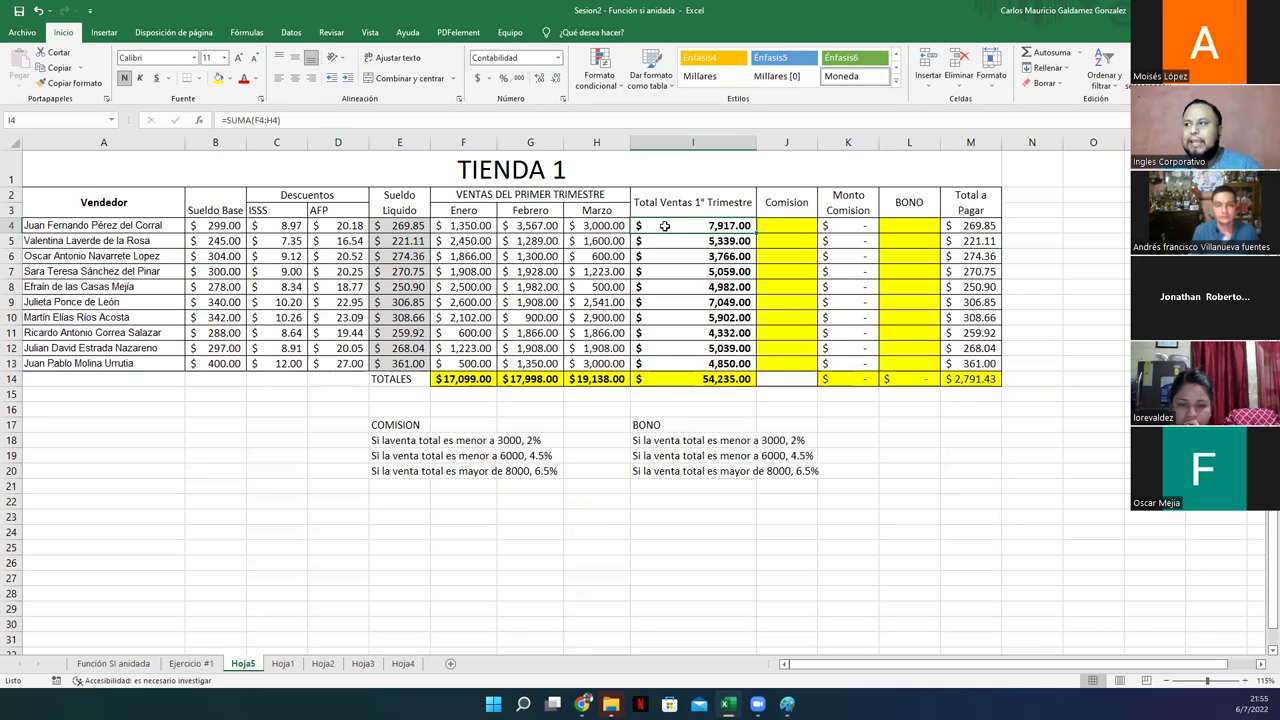
pyautogui.click(782, 440)
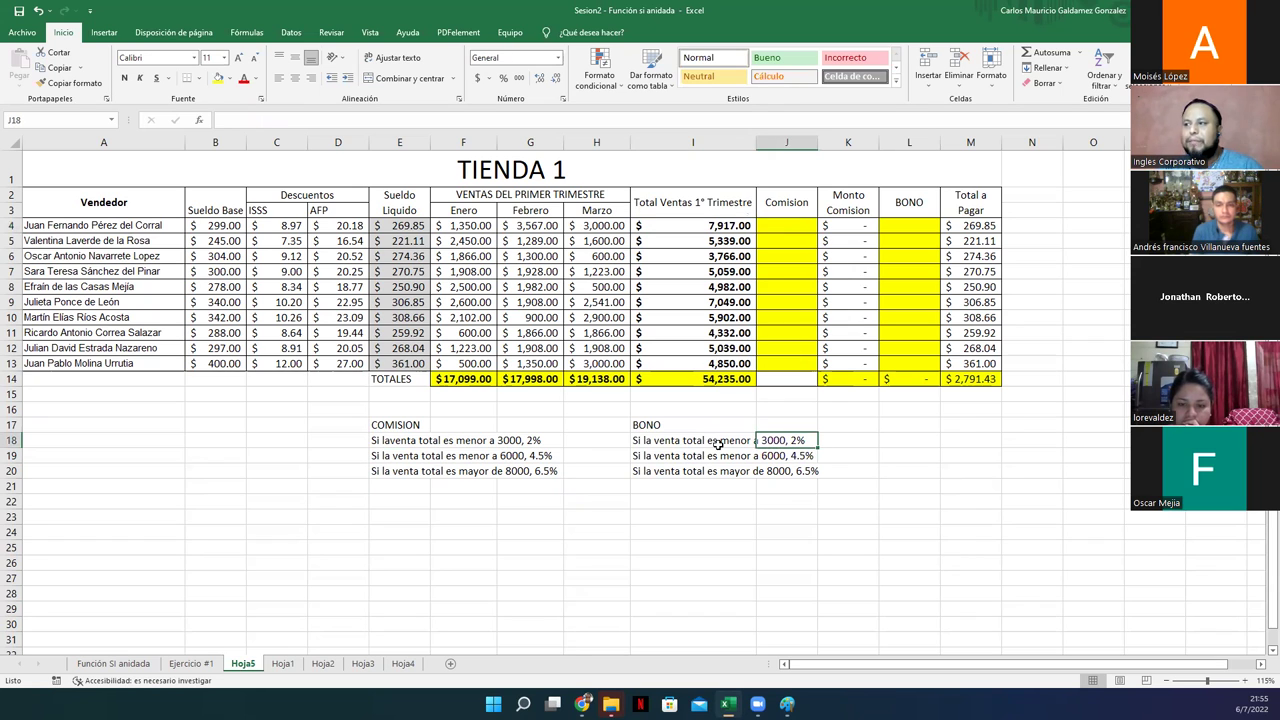
# Replace the percentage in the first BONO rule in I18 with a bonus of 25.
pyautogui.click(640, 442)
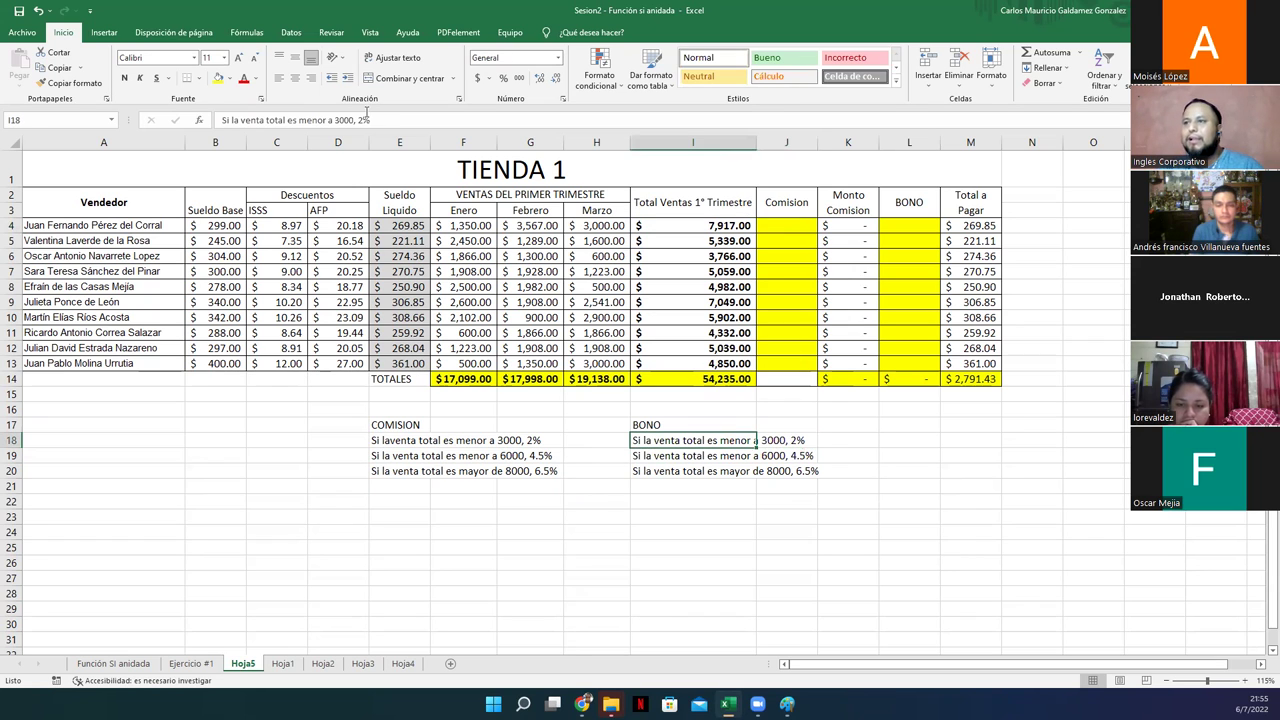
pyautogui.doubleClick(362, 121)
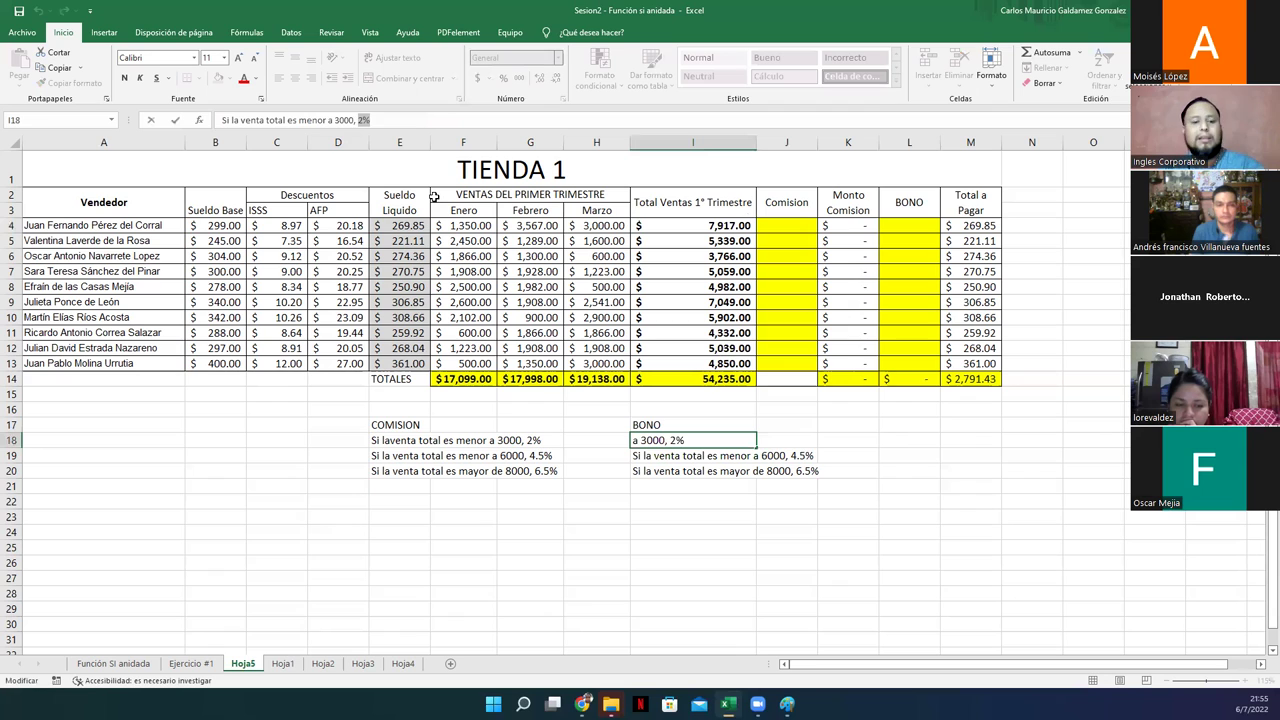
pyautogui.write('25')
pyautogui.press('Return')
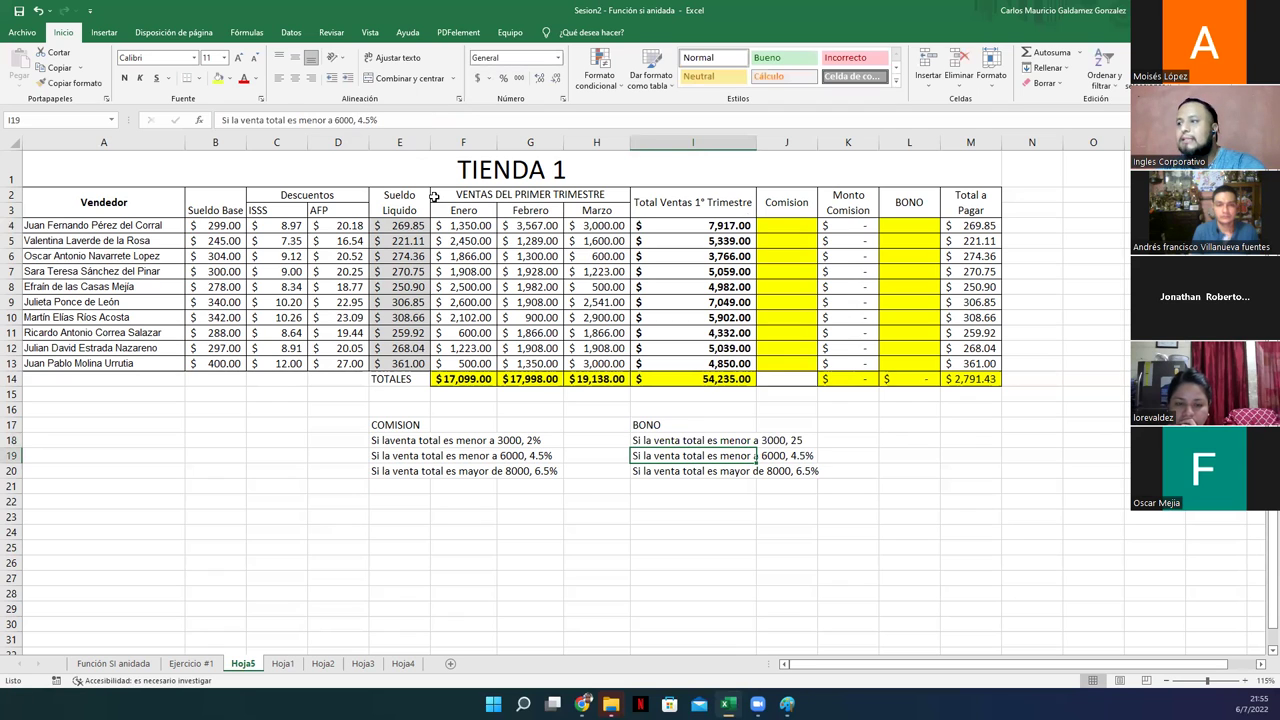
# Replace the percentage in the second BONO rule in I19 with a bonus of 40.
pyautogui.press('F2')
pyautogui.write('}}}')
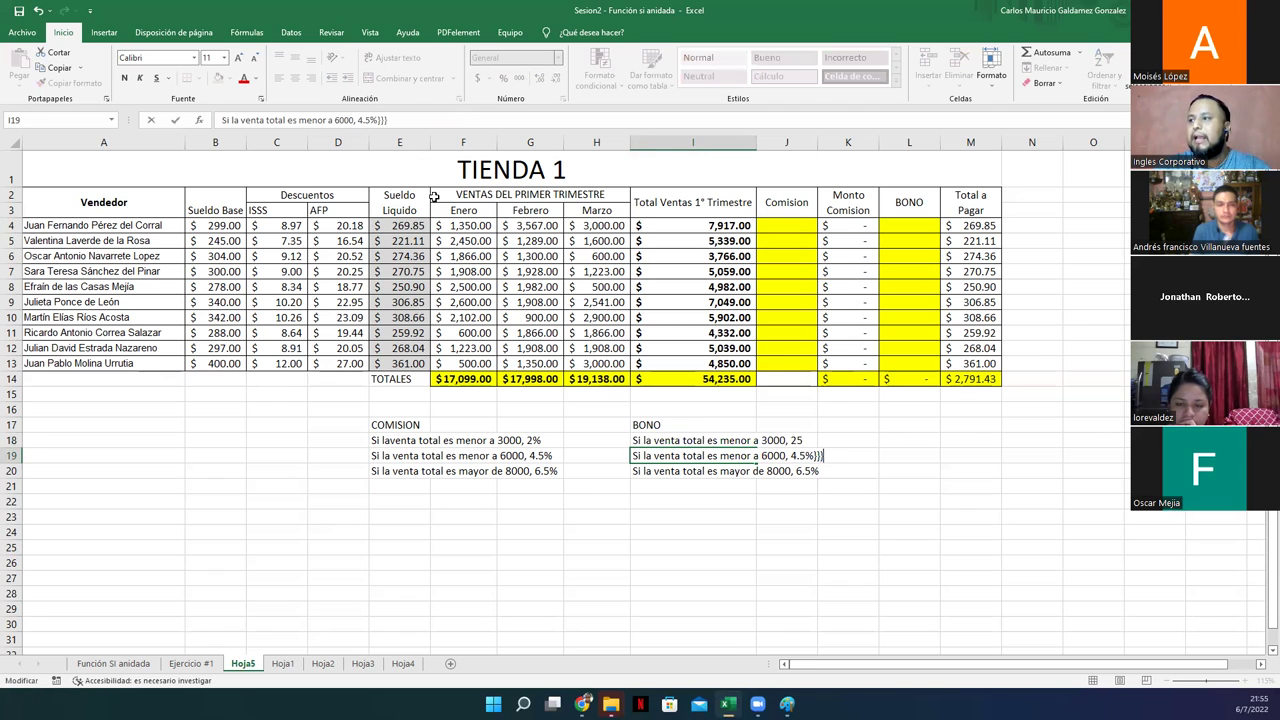
pyautogui.press('BackSpace')
pyautogui.press('BackSpace')
pyautogui.press('BackSpace')
pyautogui.press('BackSpace')
pyautogui.press('BackSpace')
pyautogui.press('BackSpace')
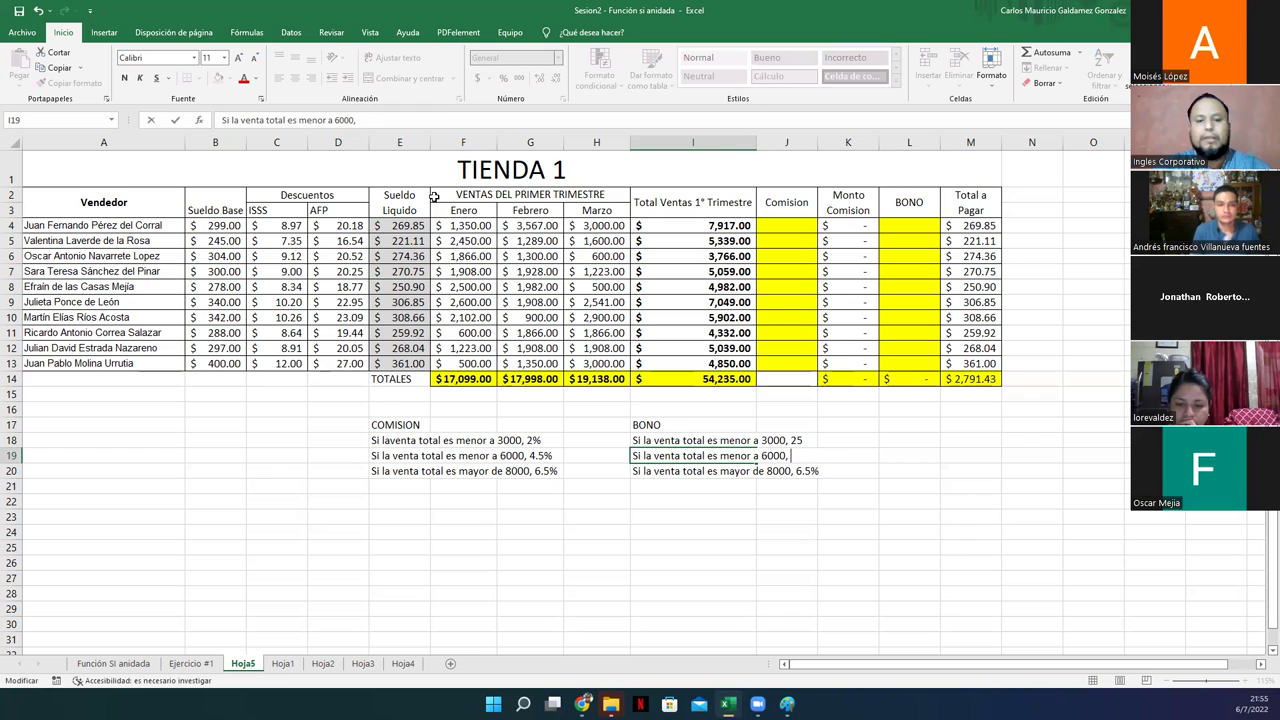
pyautogui.write('0')
pyautogui.press('Return')
# Replace the percentage in the third BONO rule in I20 with a bonus of 50.
pyautogui.press('F2')
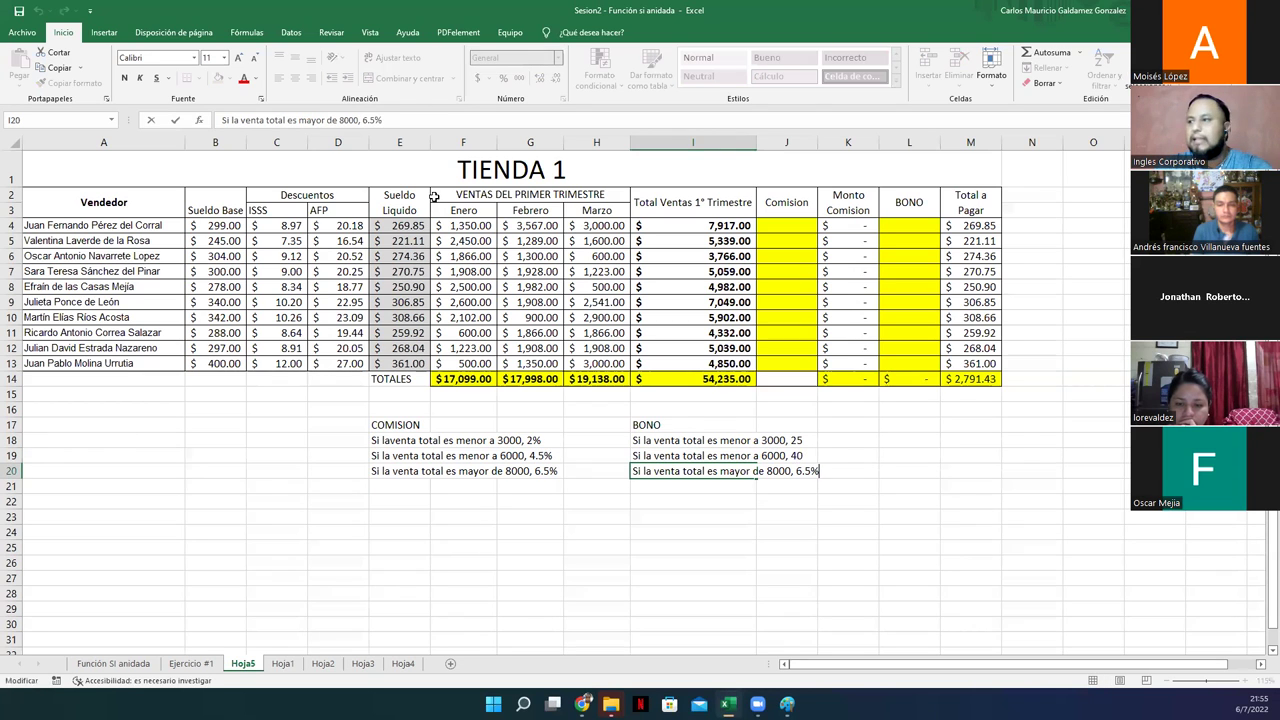
pyautogui.press('BackSpace')
pyautogui.press('BackSpace')
pyautogui.press('BackSpace')
pyautogui.press('BackSpace')
pyautogui.press('BackSpace')
pyautogui.write('50')
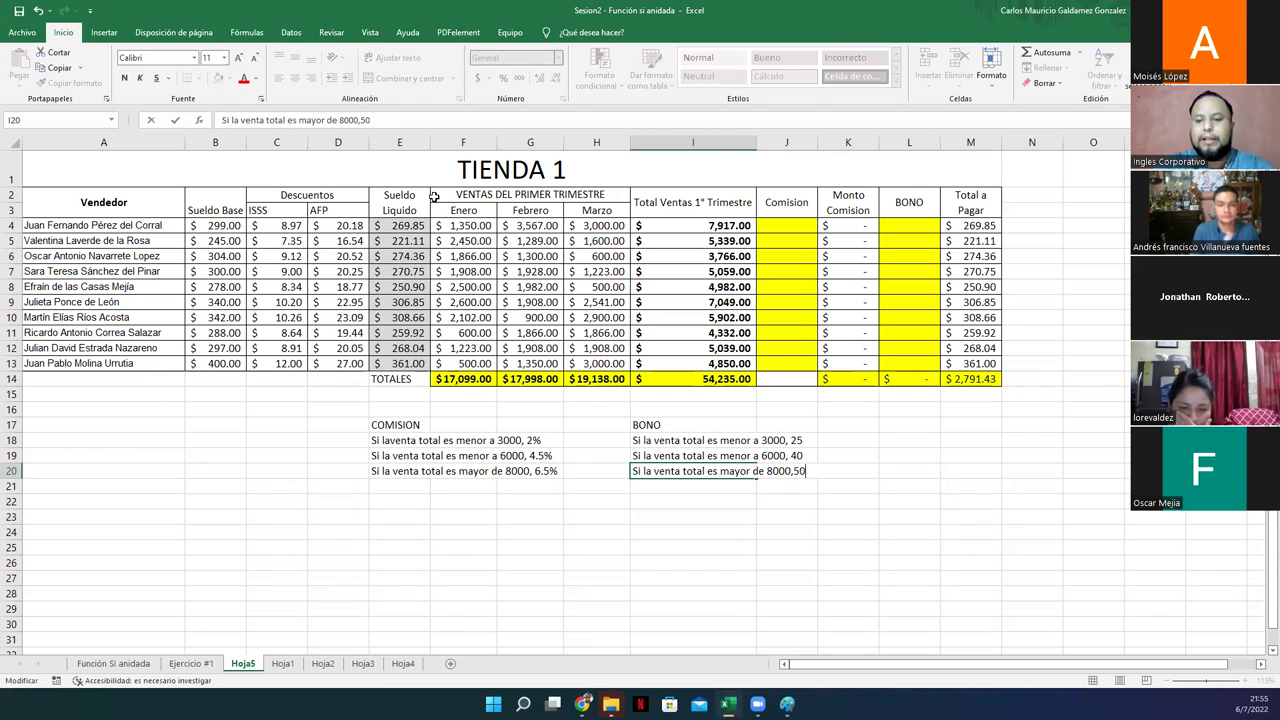
pyautogui.press('Return')
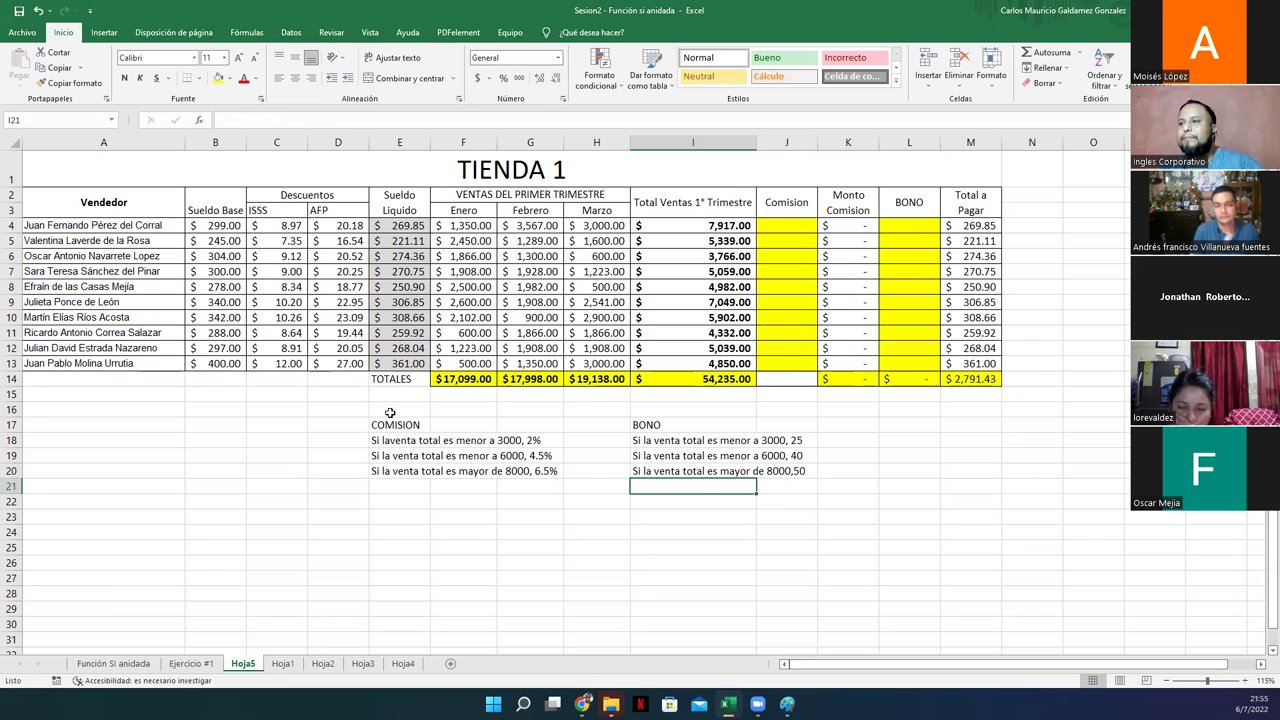
# Move the Hoja5 sheet to the end of the workbook, after Hoja4.
pyautogui.click(48, 163)
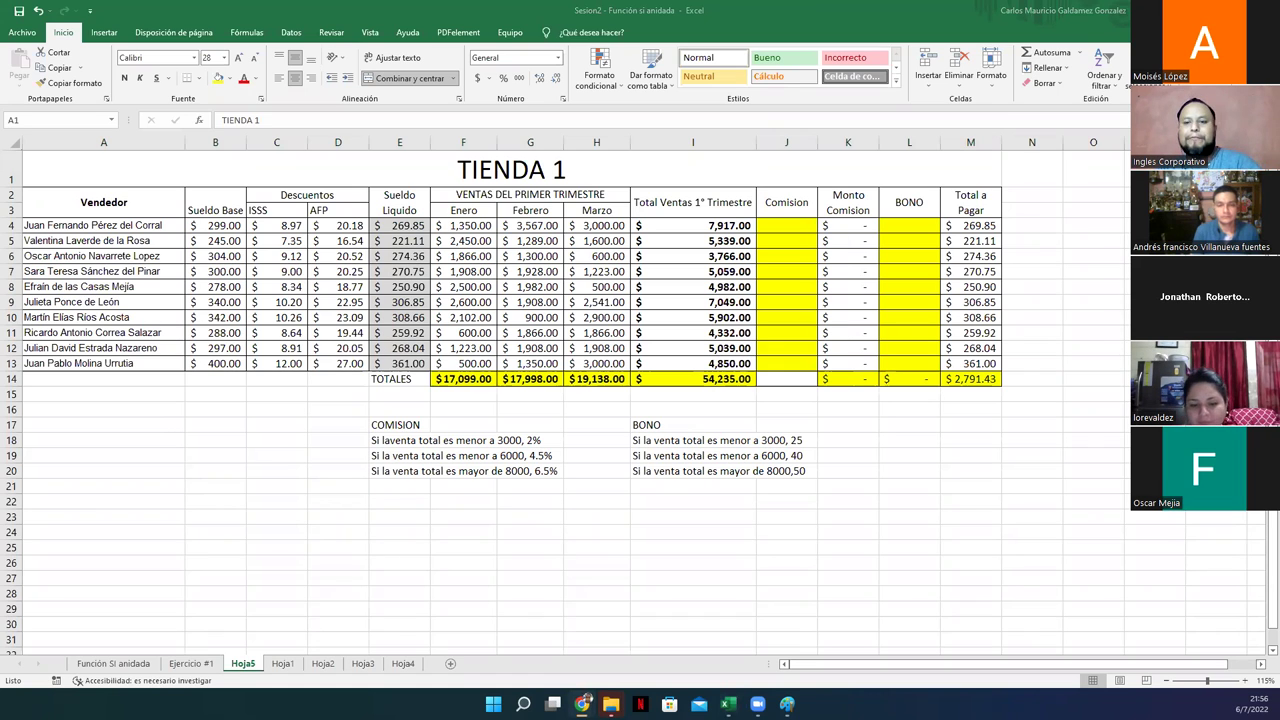
pyautogui.click(661, 475)
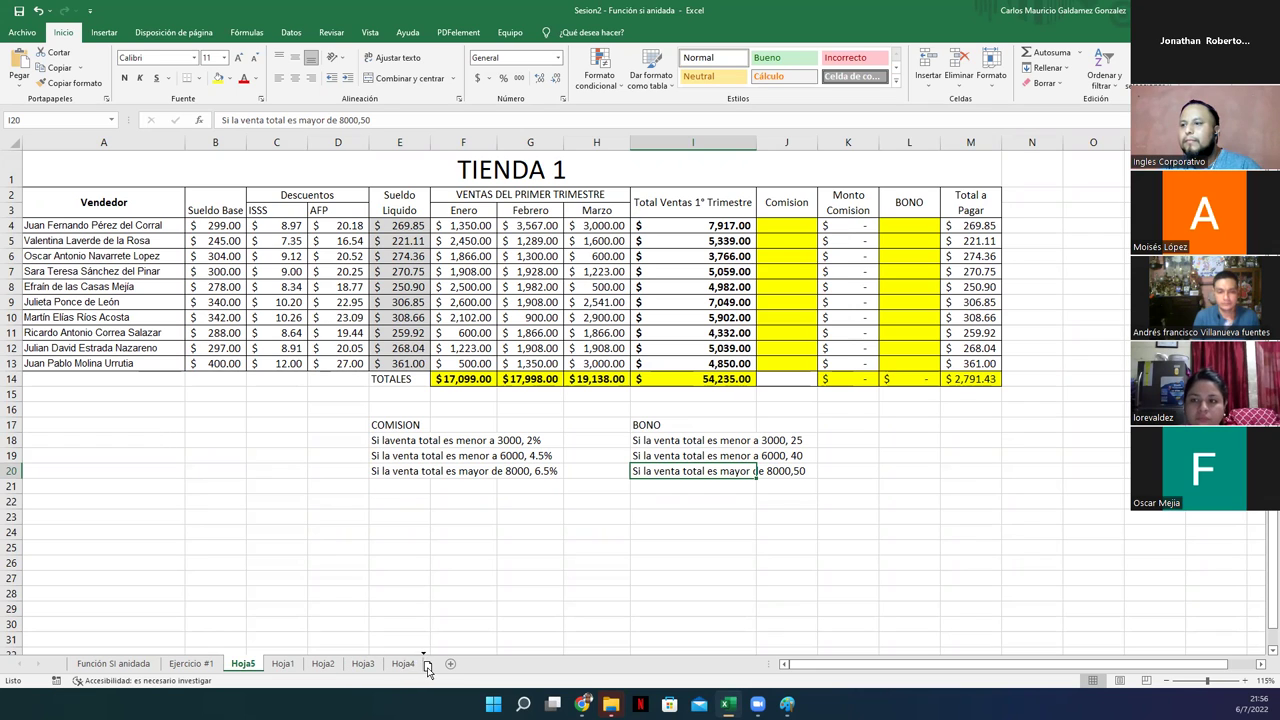
pyautogui.moveTo(428, 670); pyautogui.dragTo(428, 672)
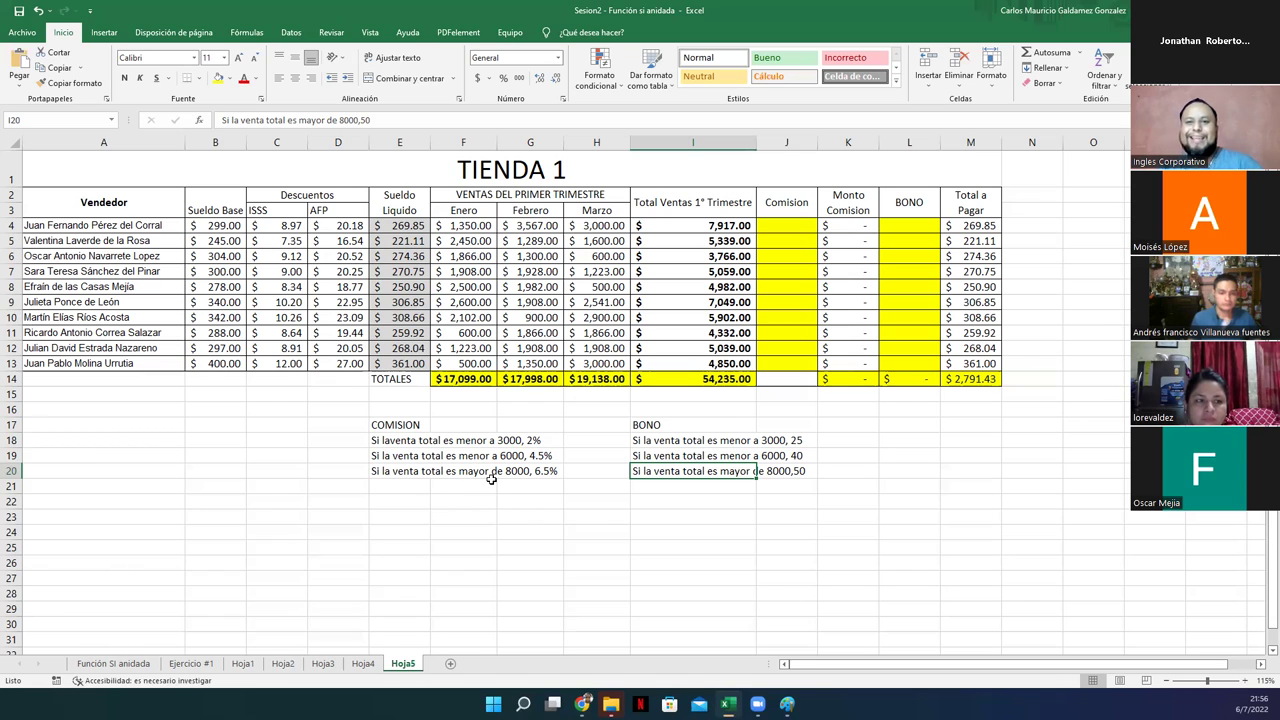
# Correct the first COMISION rule in E18 to read "Si la venta total es menor a 3000, 2%".
pyautogui.doubleClick(384, 440)
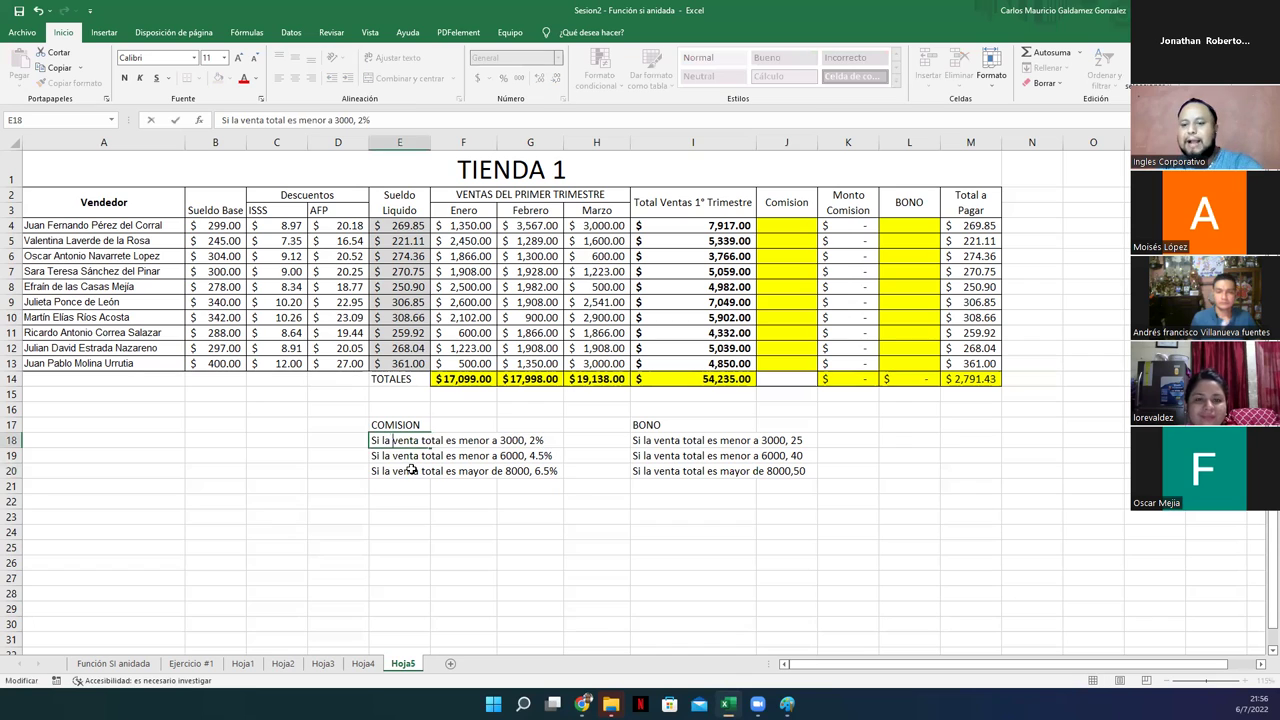
pyautogui.press('Return')
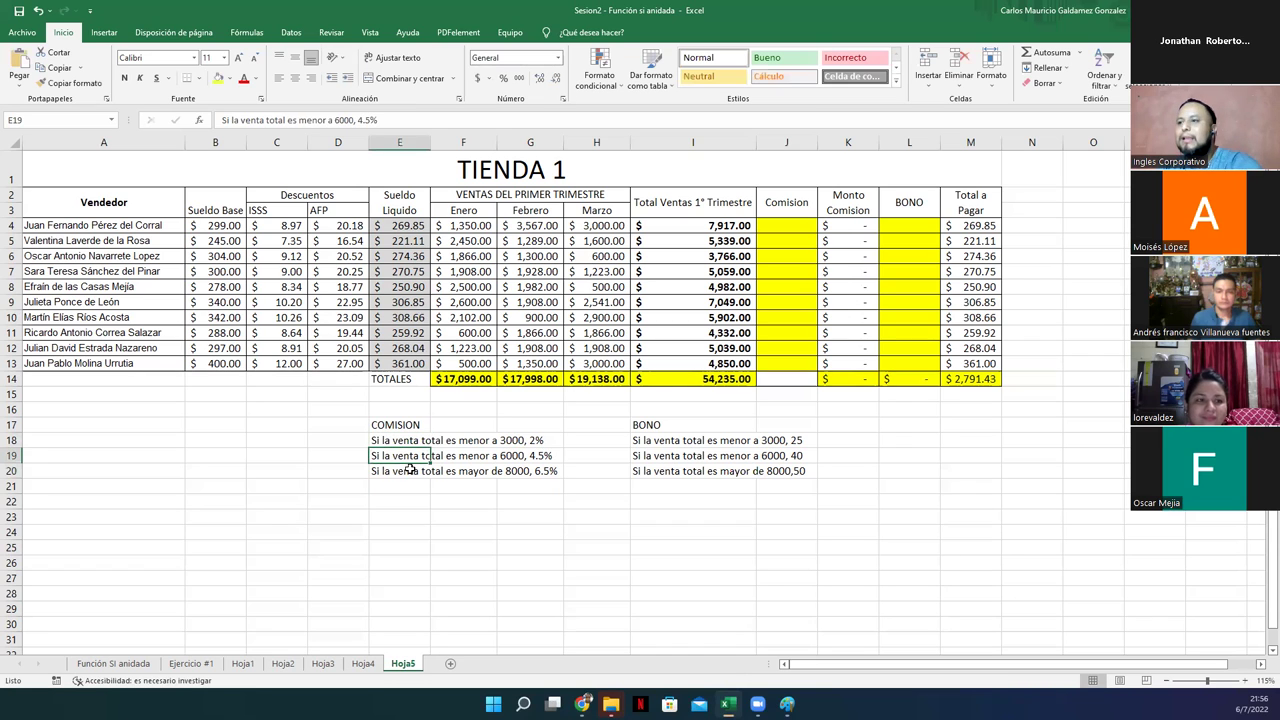
pyautogui.click(530, 441)
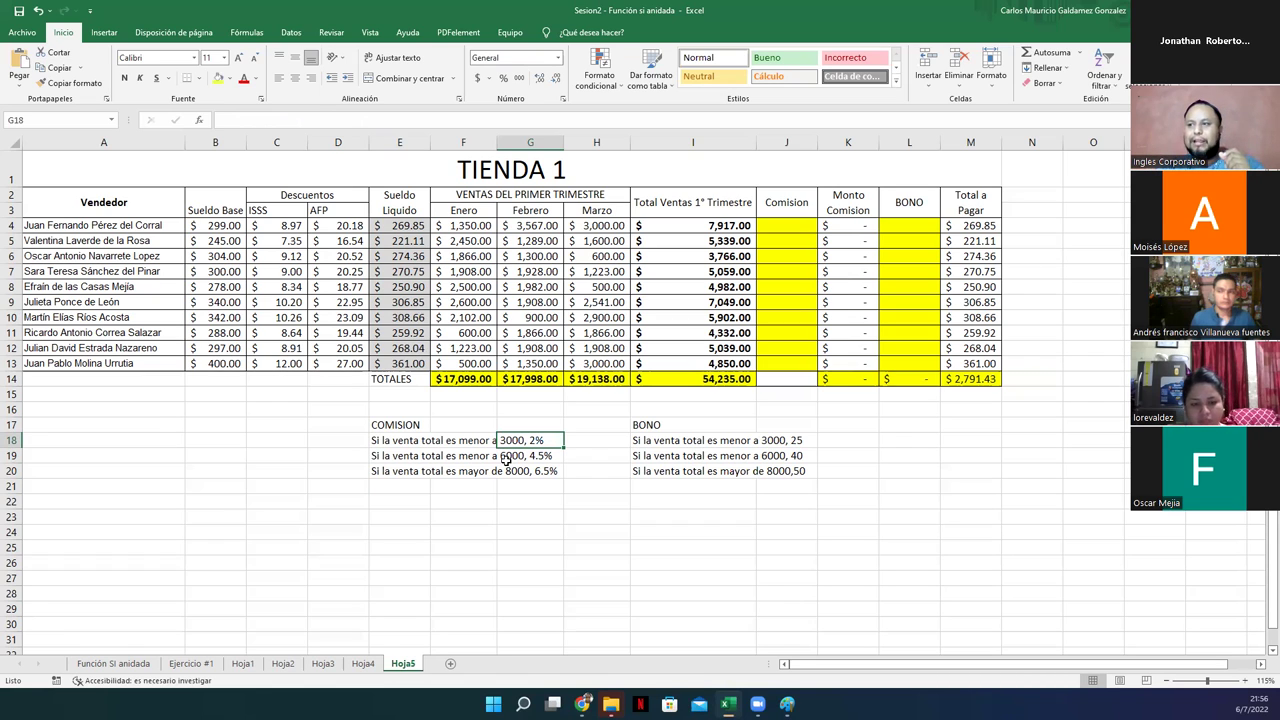
pyautogui.click(380, 457)
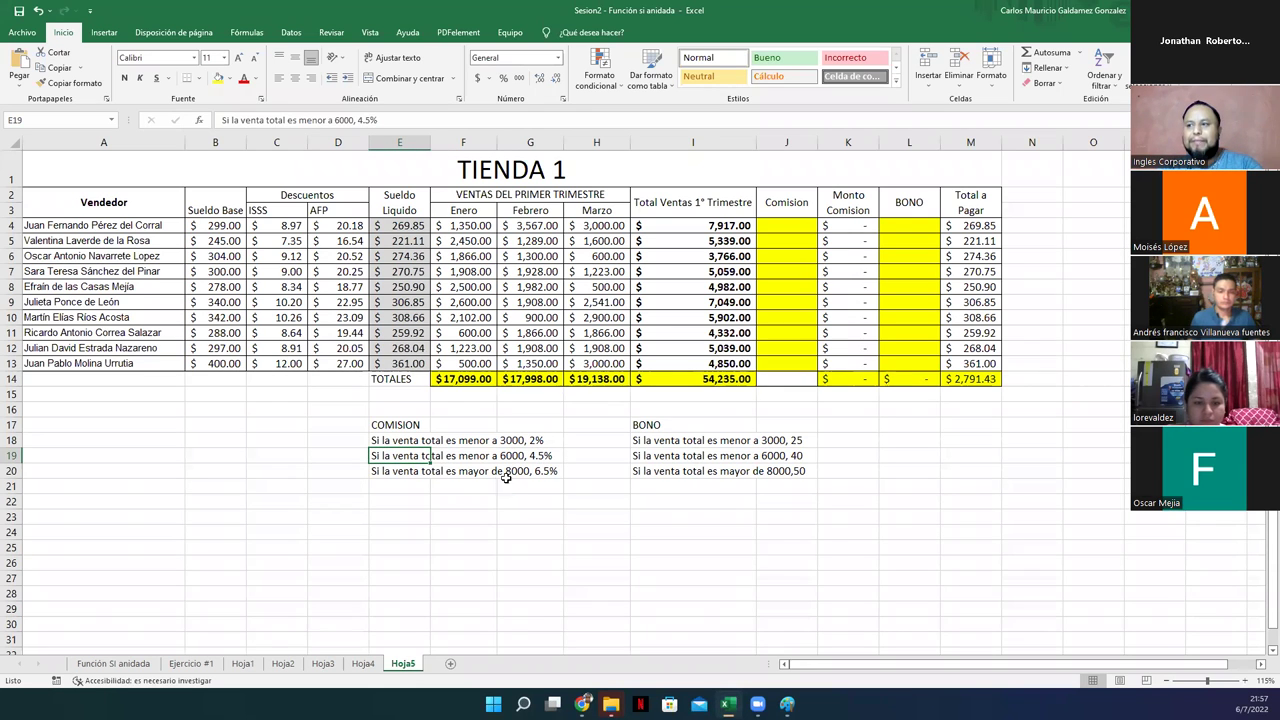
# Set the sales threshold of the third COMISION rule in E20 to 6001.
pyautogui.click(542, 474)
pyautogui.click(378, 471)
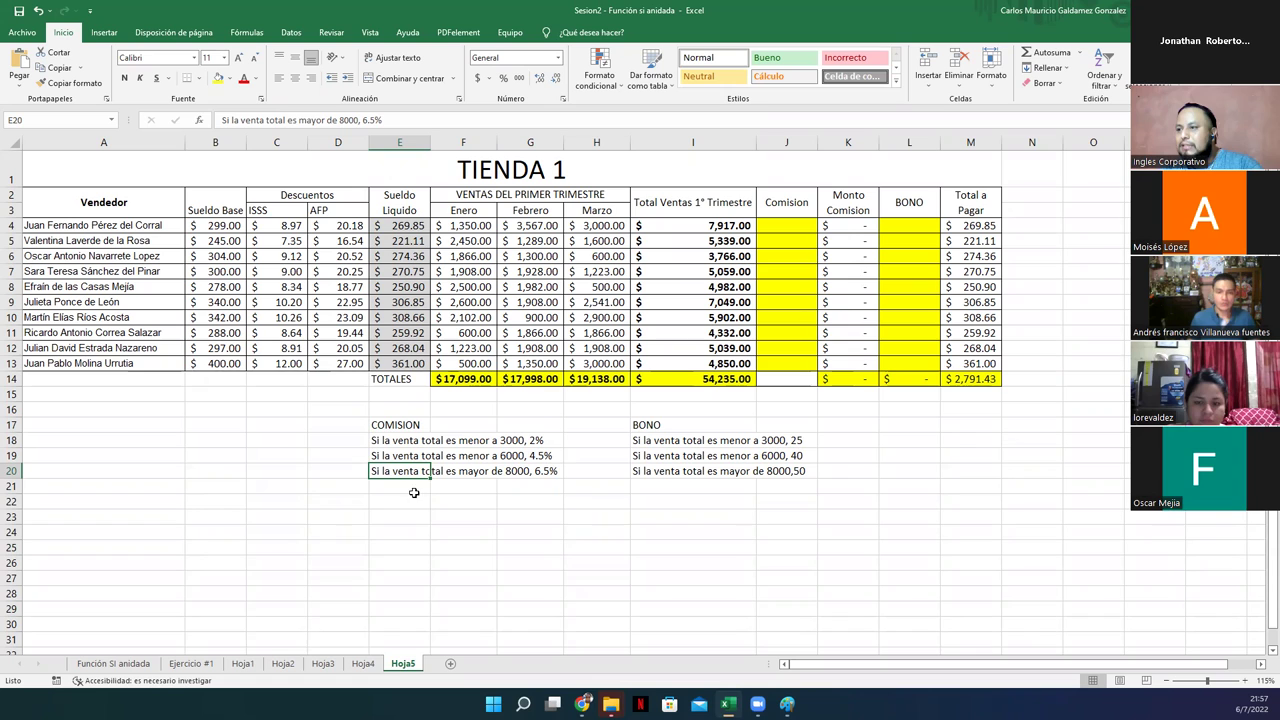
pyautogui.click(507, 475)
pyautogui.click(395, 475)
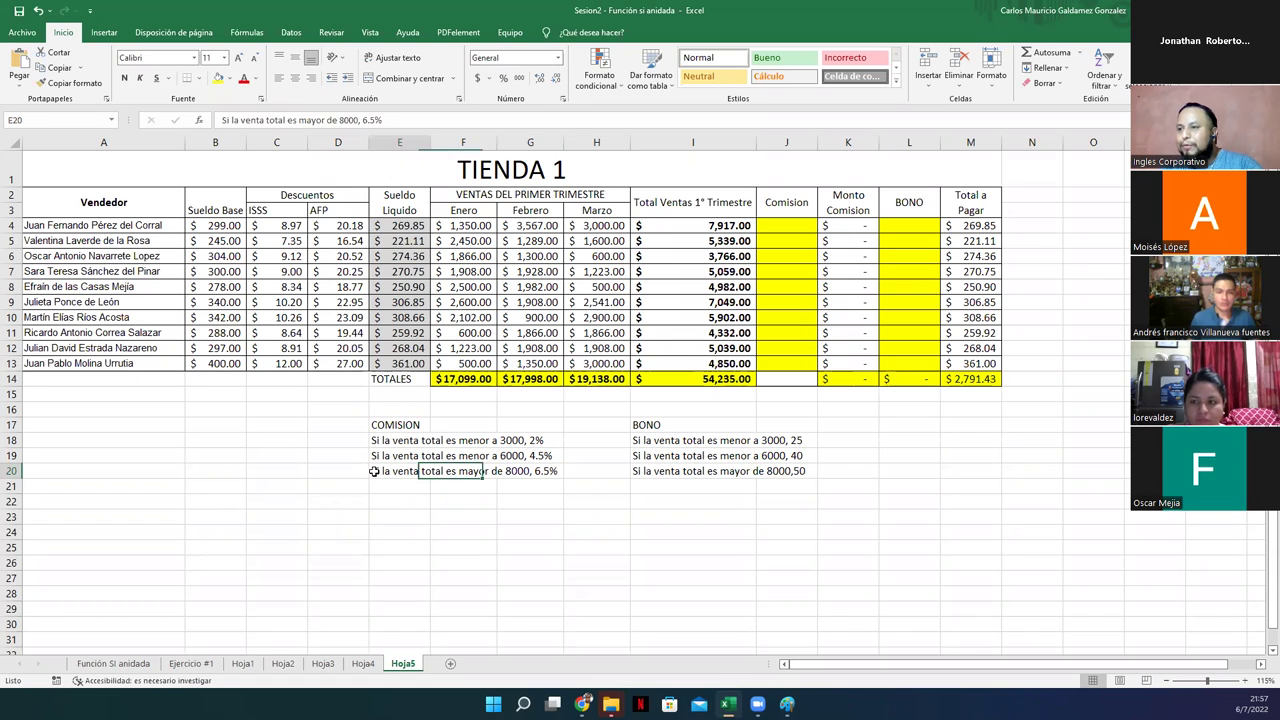
pyautogui.click(347, 119)
pyautogui.press('BackSpace')
pyautogui.write('6')
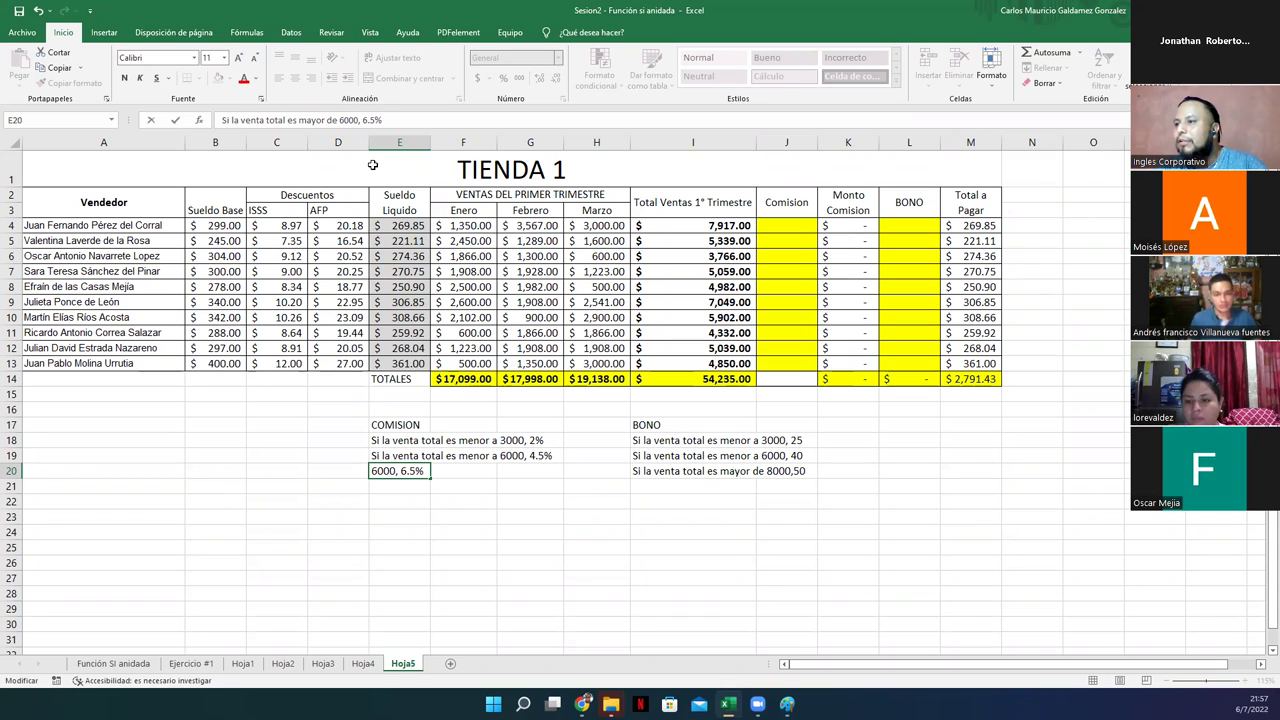
pyautogui.press('Right')
pyautogui.press('Right')
pyautogui.press('Right')
pyautogui.press('BackSpace')
pyautogui.write('1')
pyautogui.press('Return')
pyautogui.press('Up')
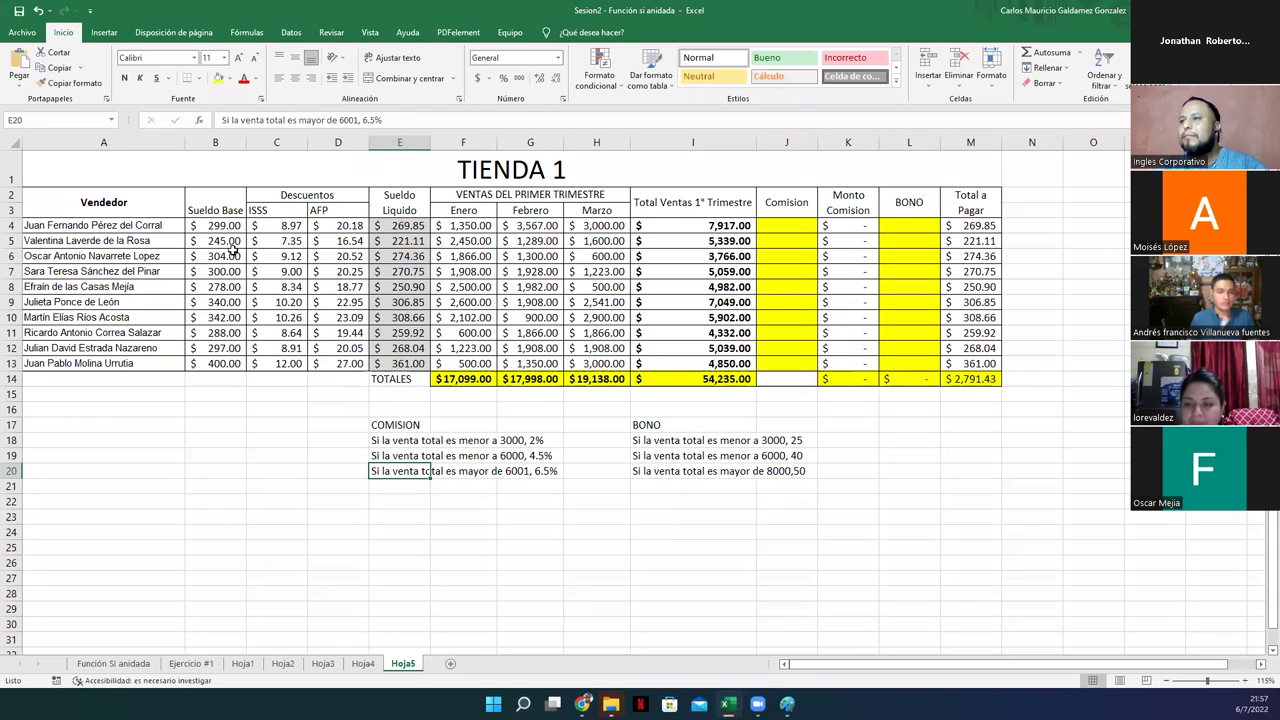
# Set the threshold of the third BONO rule in I20 to 6001 and add a space before the 50.
pyautogui.click(634, 472)
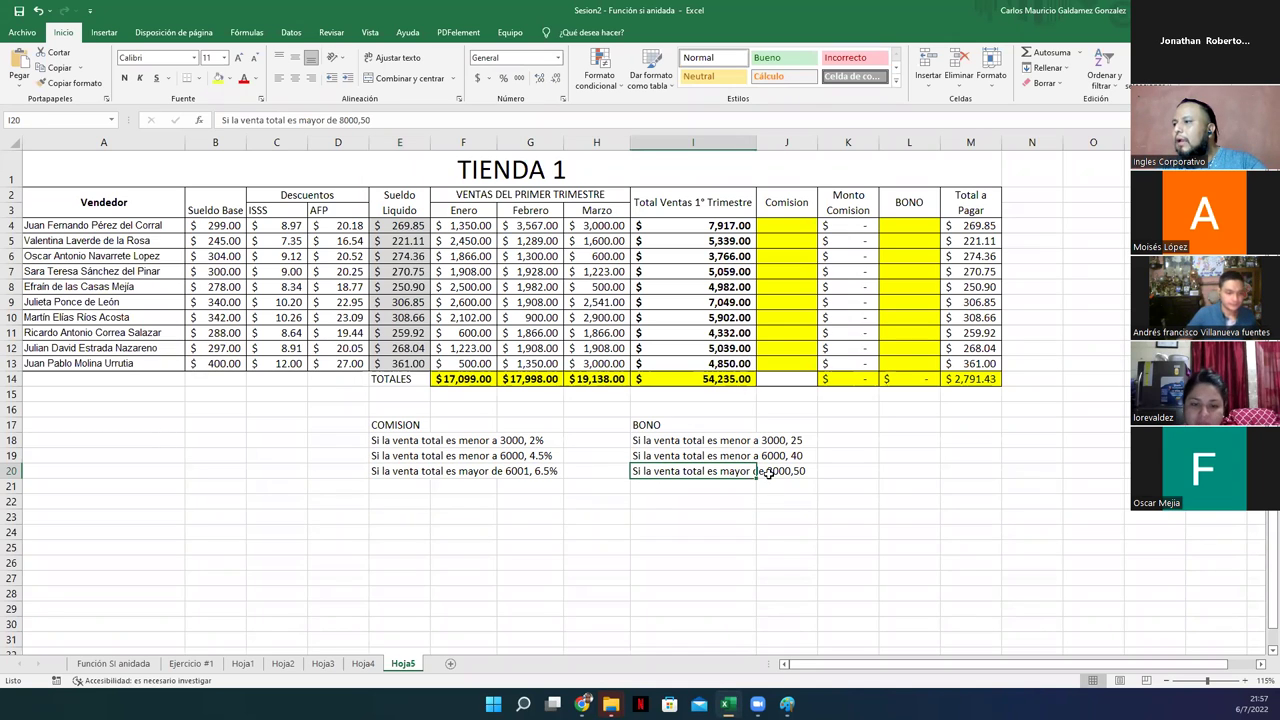
pyautogui.click(343, 121)
pyautogui.press('BackSpace')
pyautogui.write('6')
pyautogui.press('BackSpace')
pyautogui.write('1')
pyautogui.press('Right')
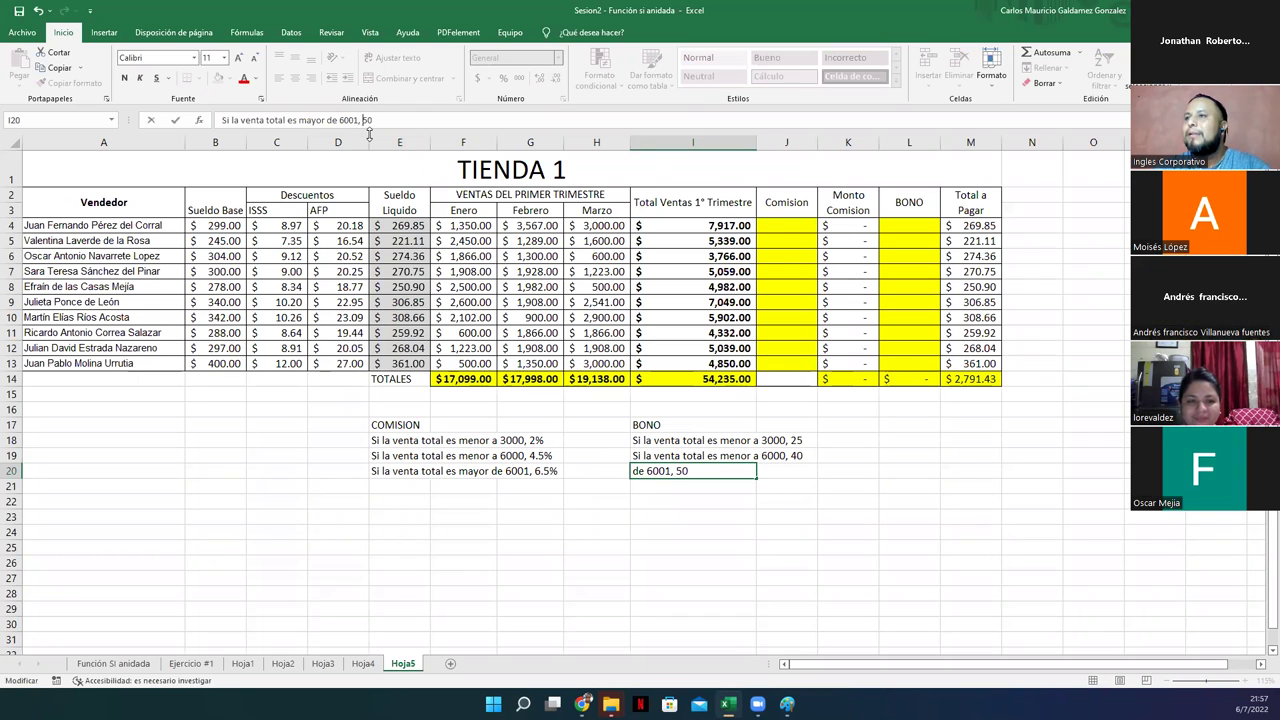
pyautogui.click(174, 120)
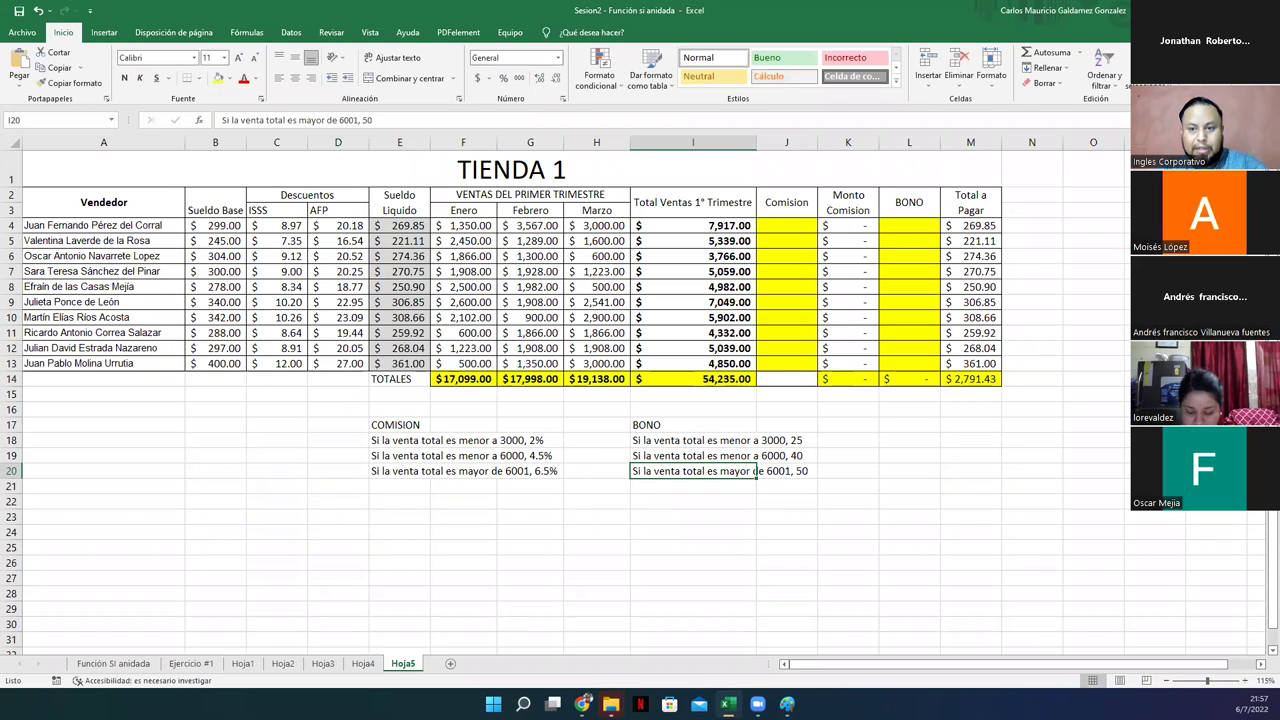
pyautogui.hotkey('alt', 'Tab')
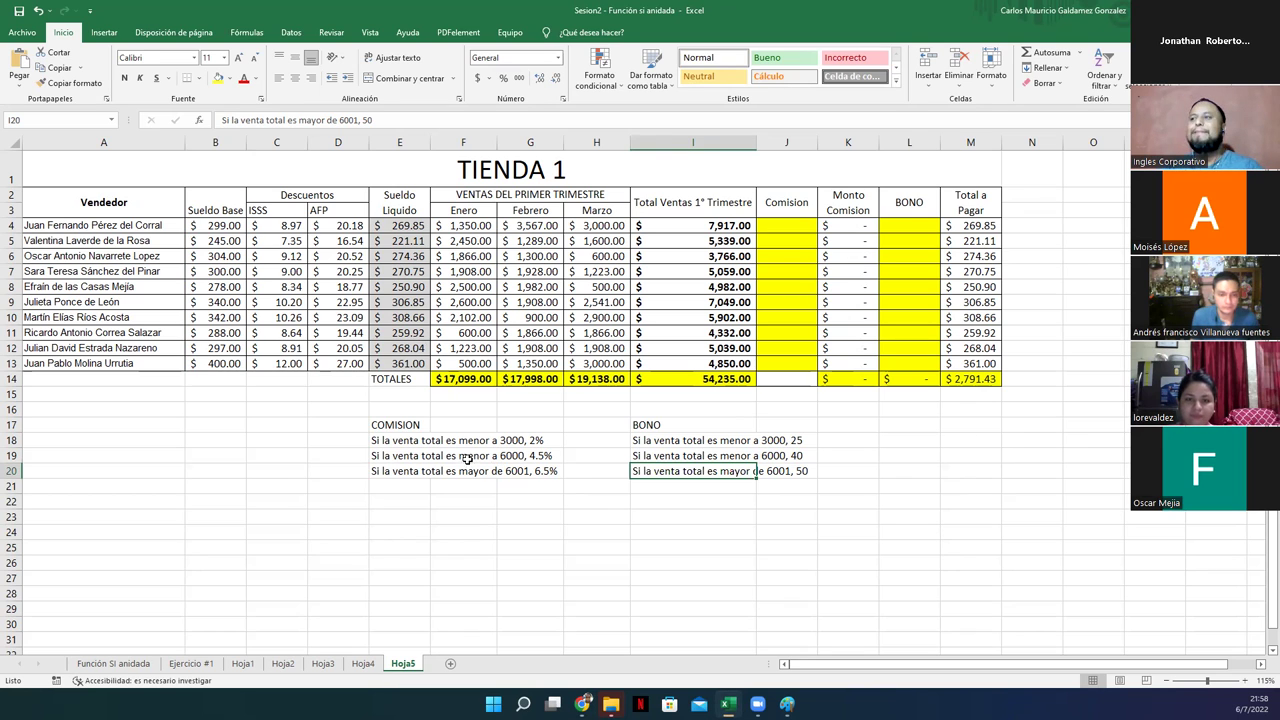
pyautogui.click(485, 468)
pyautogui.click(377, 470)
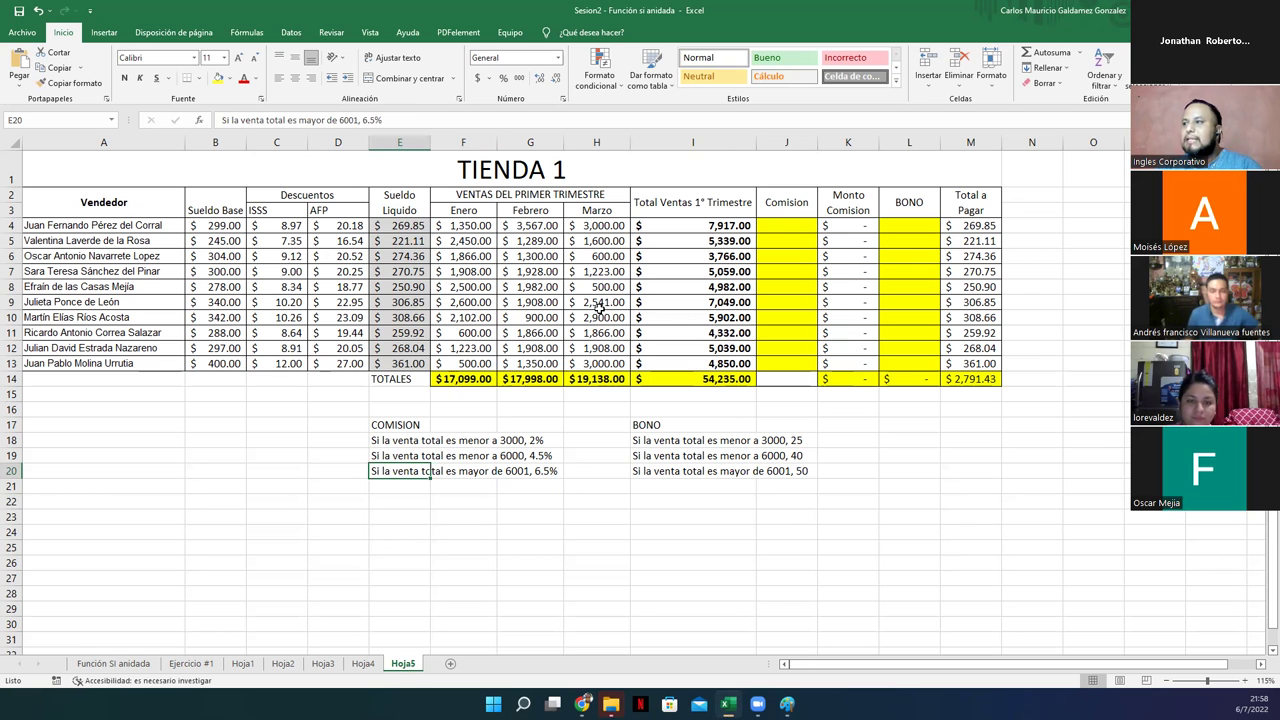
# Review the nested SI formulas in the first Calificación, Condición and Turno cells of the Función SI anidada sheet.
pyautogui.click(113, 664)
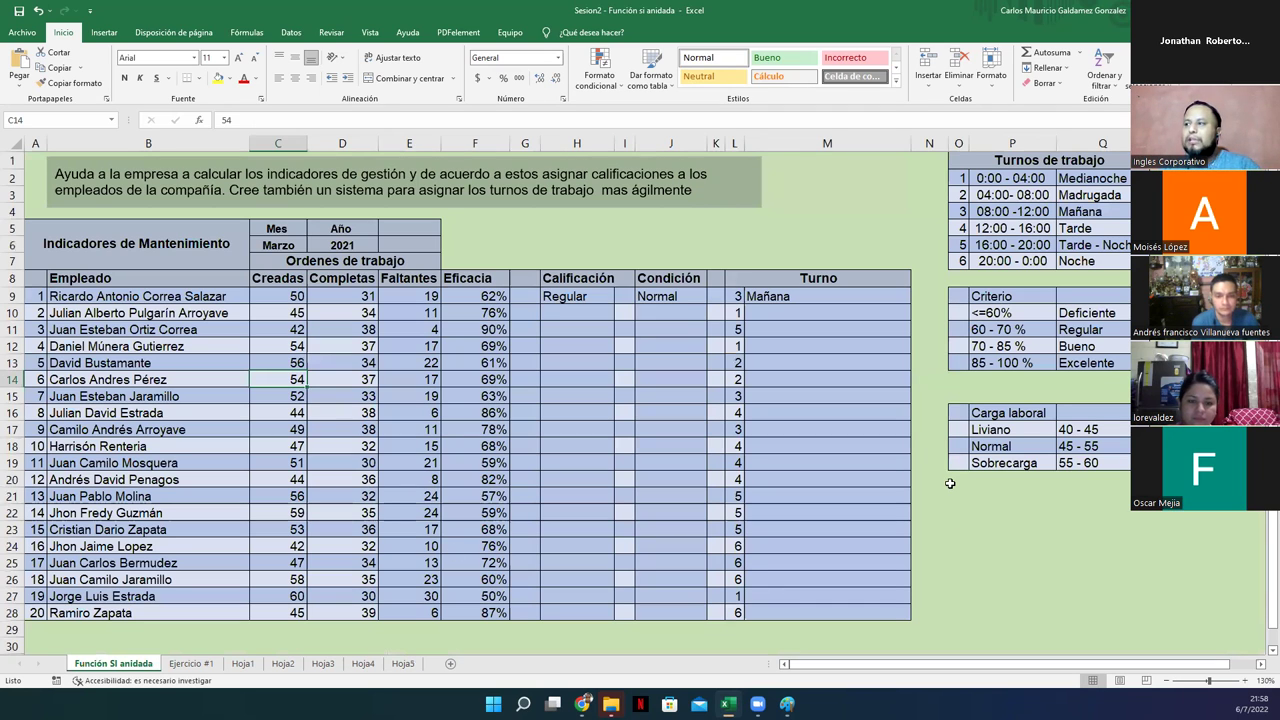
pyautogui.click(552, 297)
pyautogui.doubleClick(552, 297)
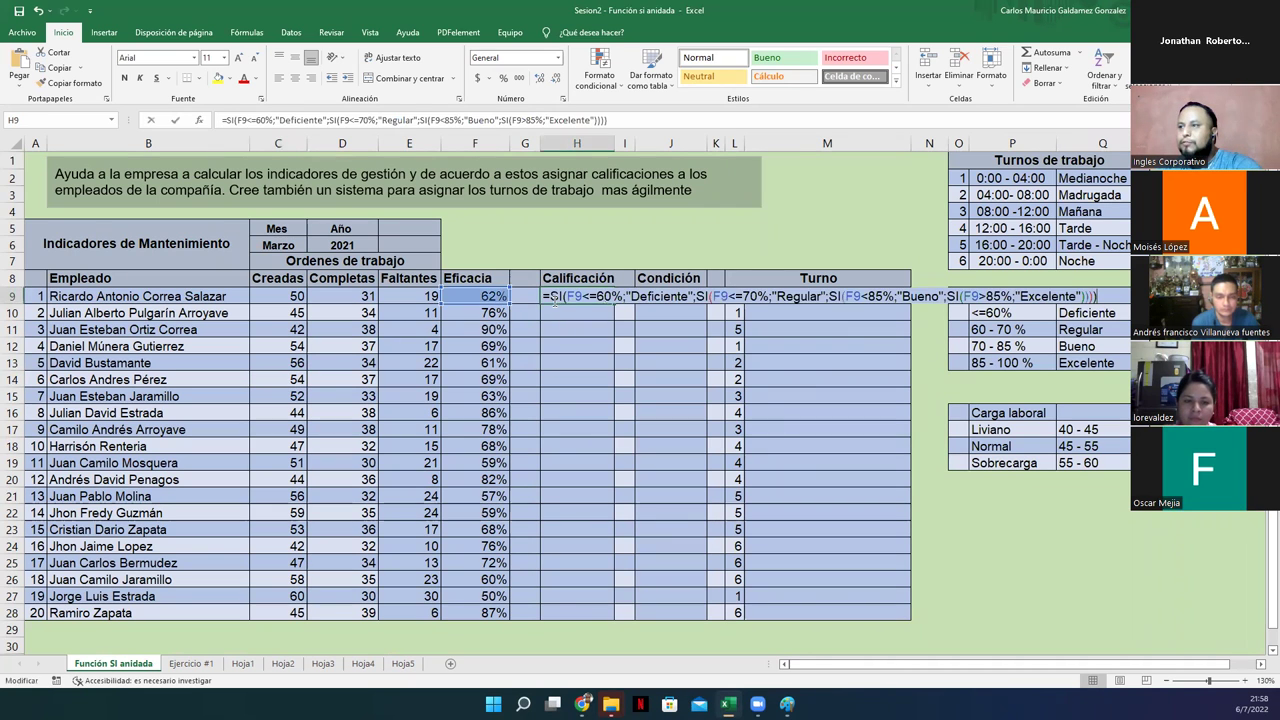
pyautogui.press('Escape')
pyautogui.press('Right')
pyautogui.press('Right')
pyautogui.press('Right')
pyautogui.press('F2')
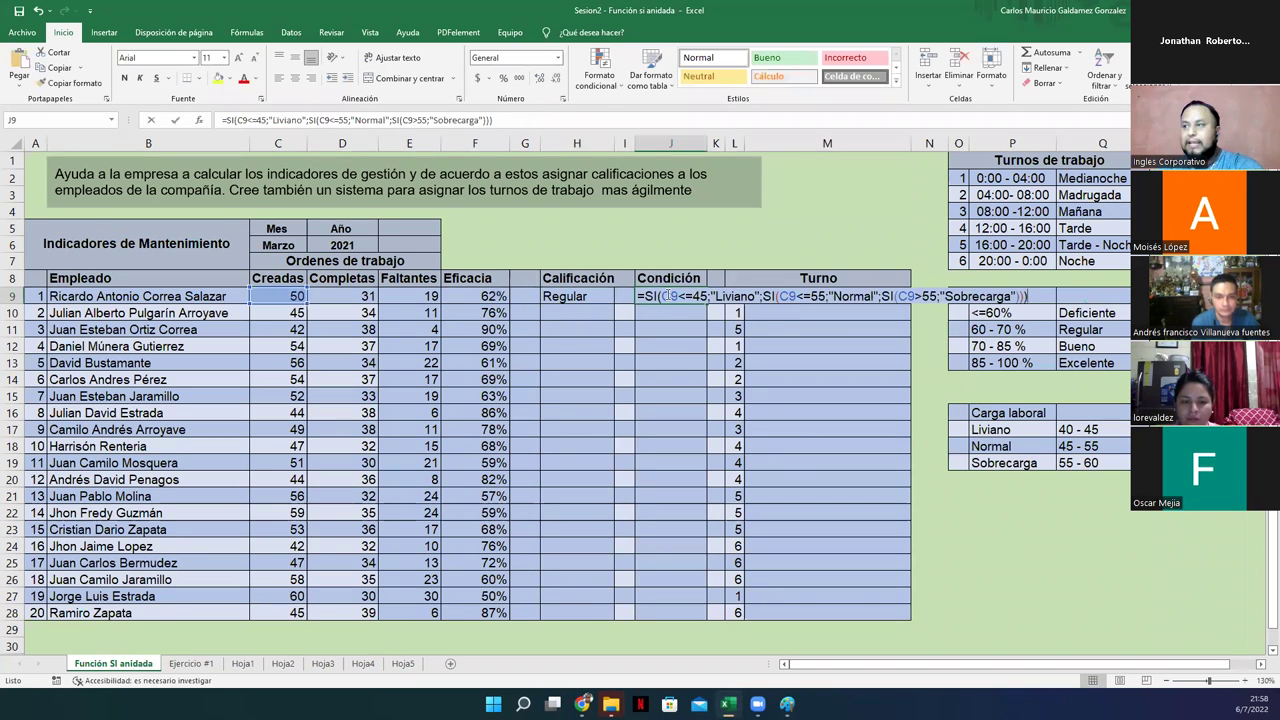
pyautogui.press('Escape')
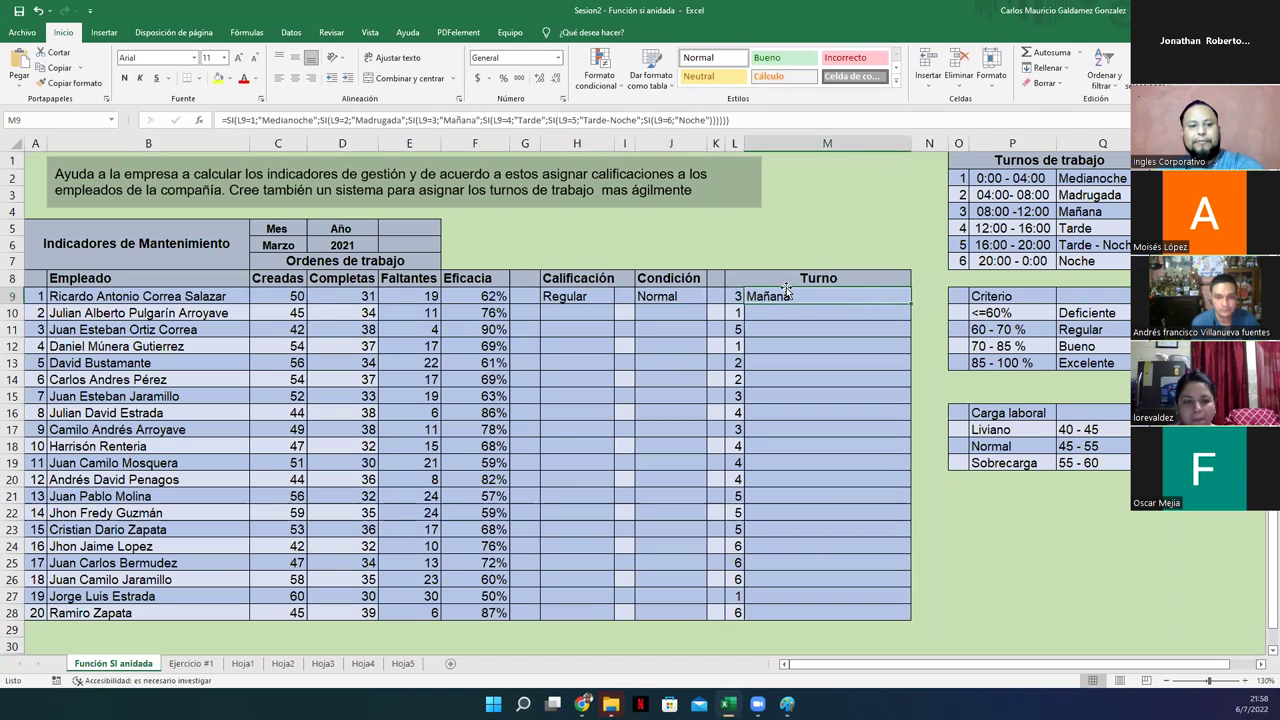
pyautogui.press('F2')
pyautogui.press('Escape')
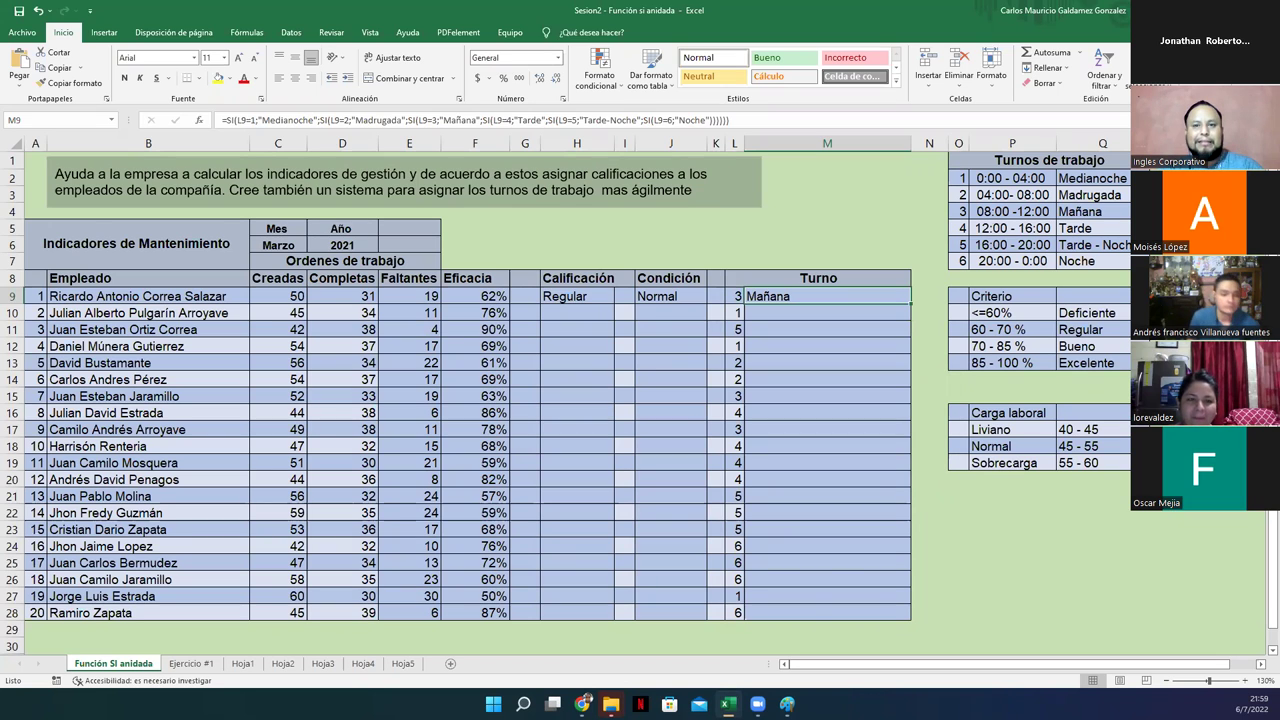
# Switch to the Genially presentation and advance from the "Realizar Ejercicio" slide to the "Casi finalizamos" slide.
pyautogui.hotkey('alt', 'Tab')
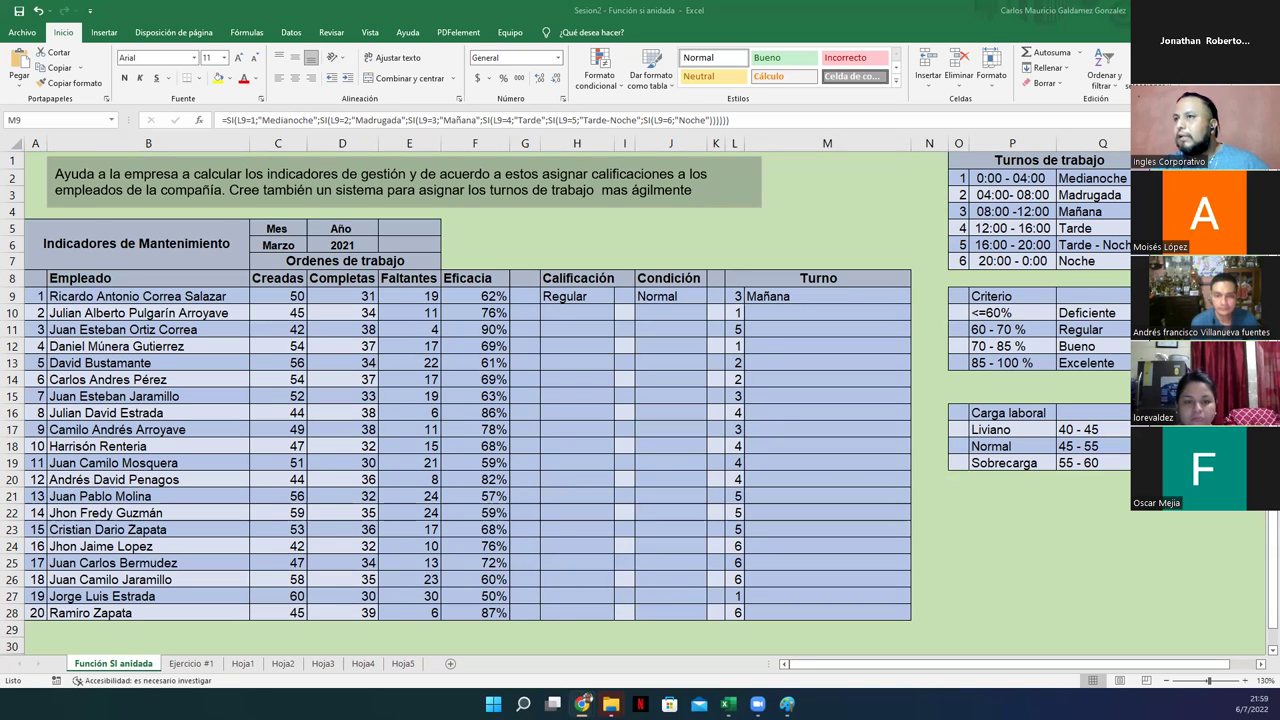
pyautogui.hotkey('alt', 'F4')
pyautogui.click(697, 375)
pyautogui.hotkey('alt', 'Tab')
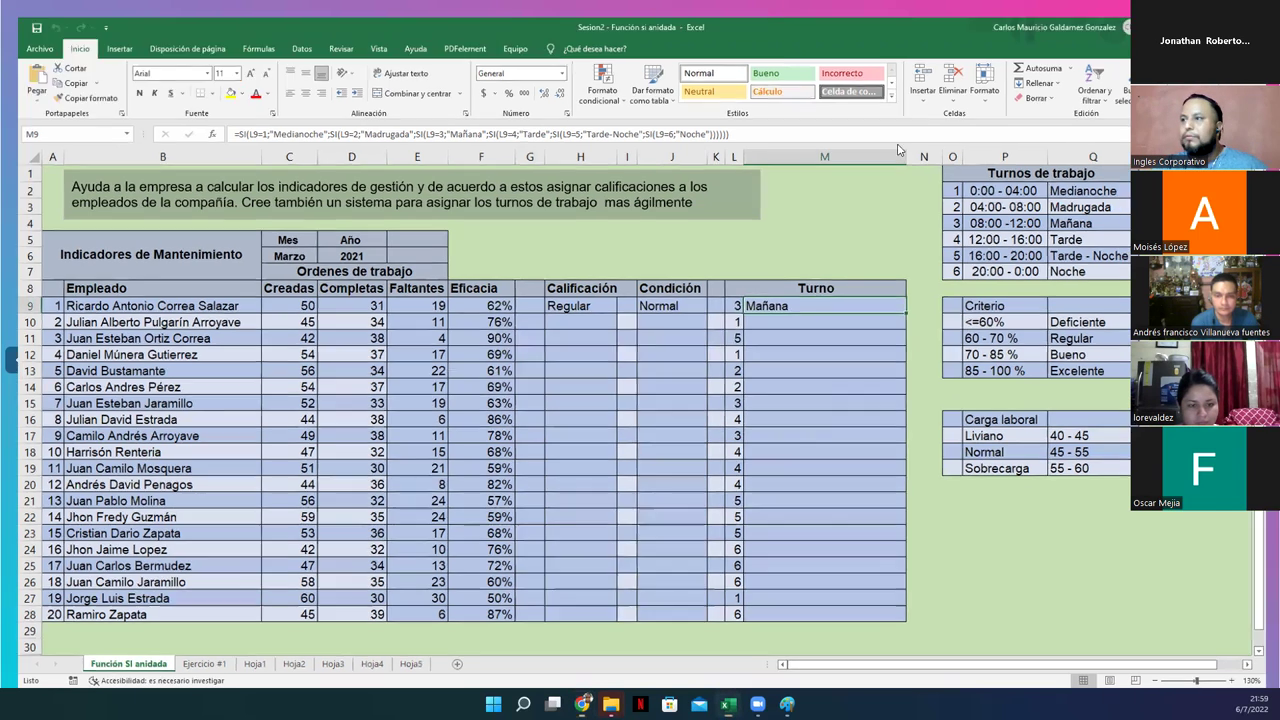
pyautogui.press('Right')
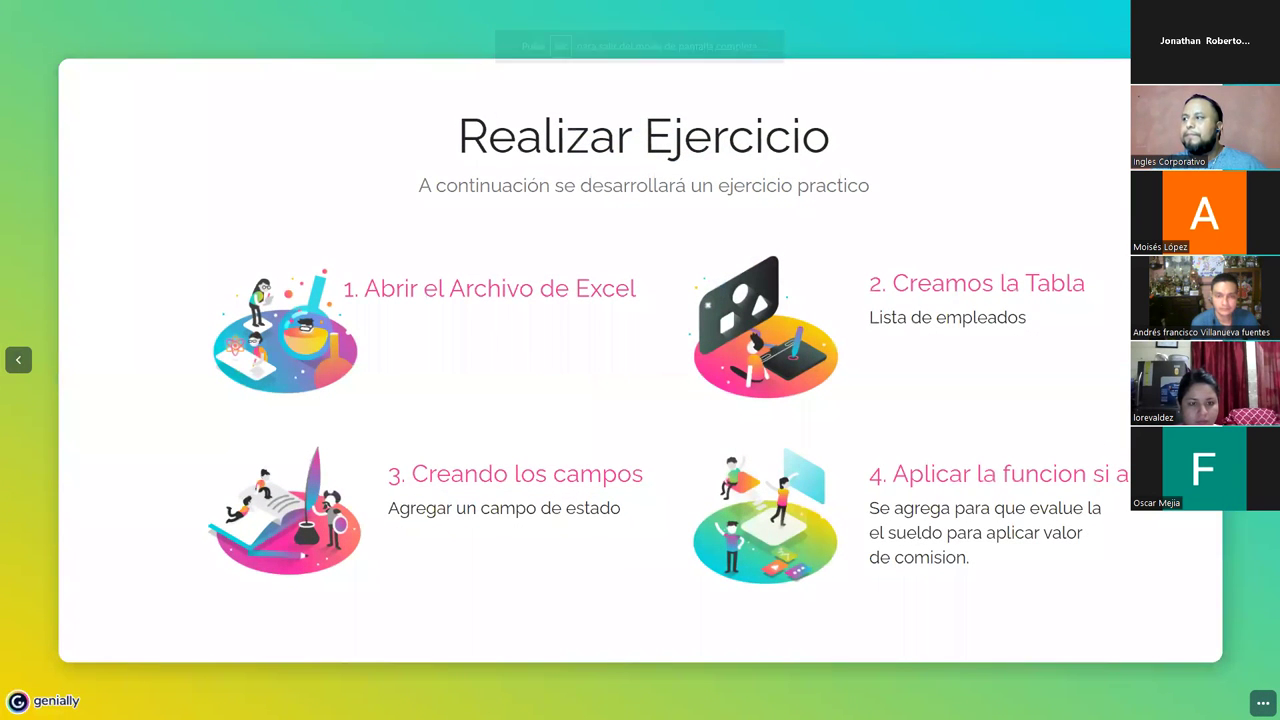
pyautogui.press('Right')
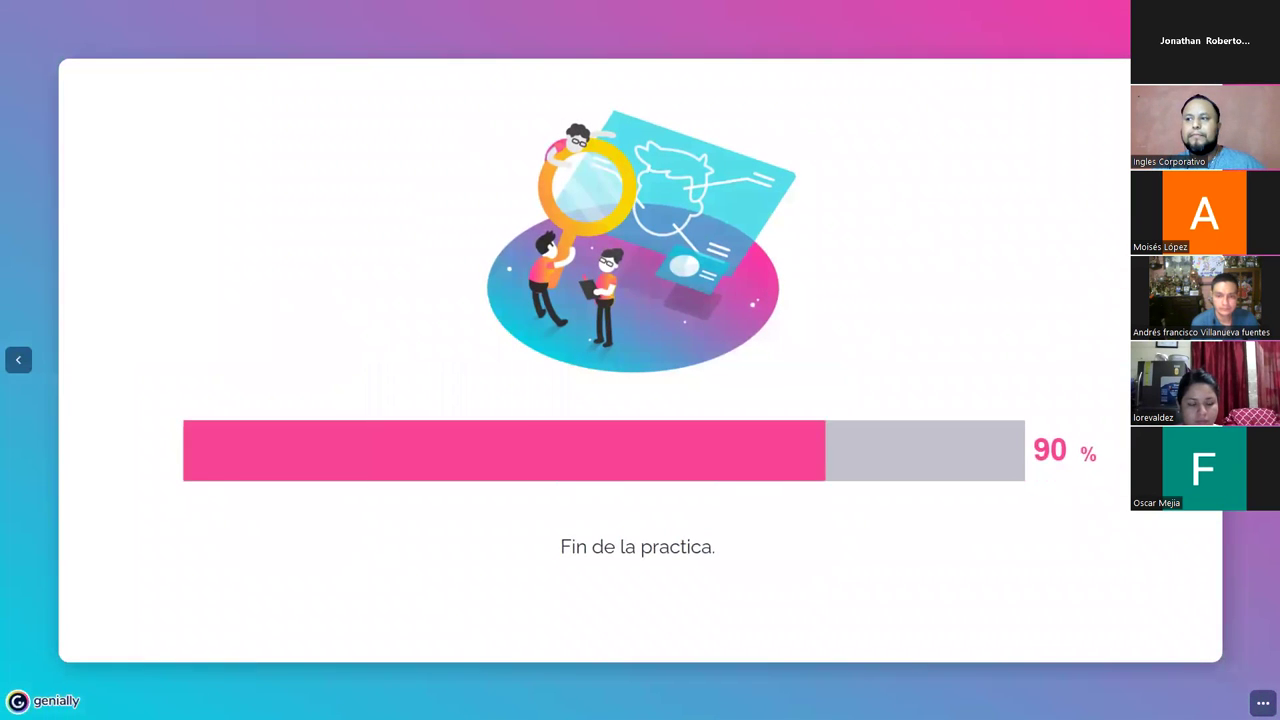
pyautogui.press('Right')
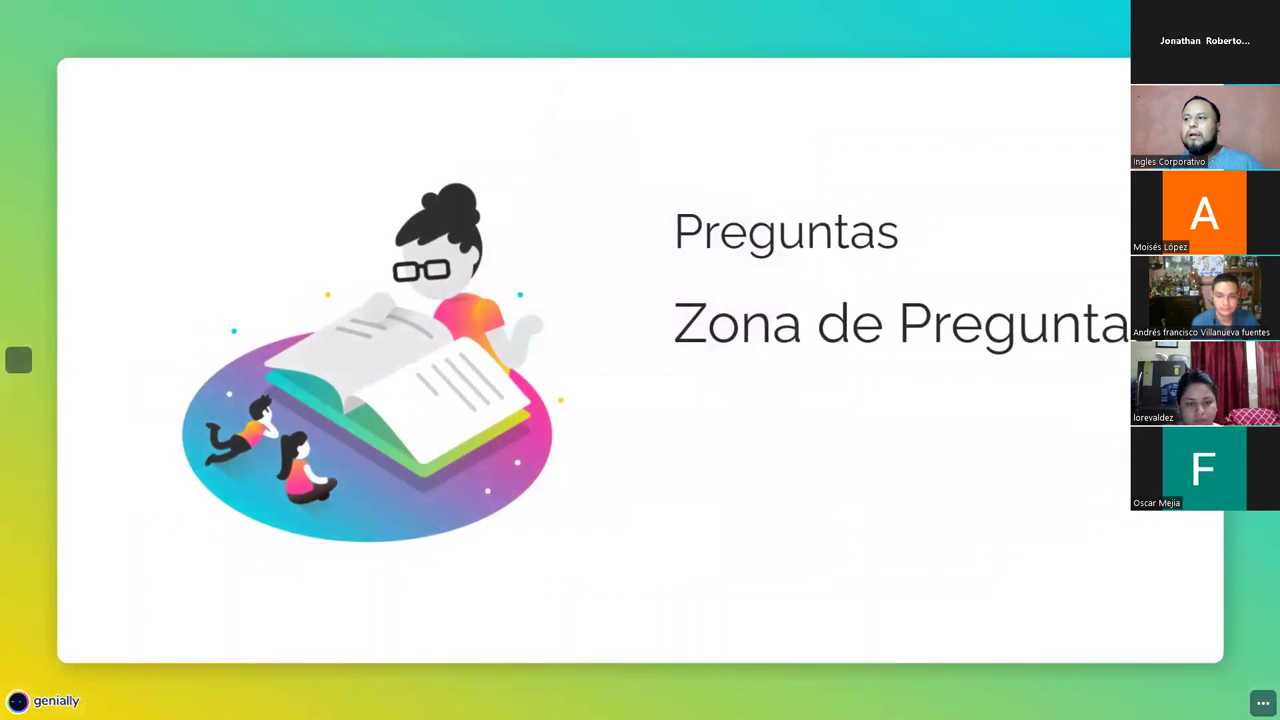
pyautogui.press('Right')
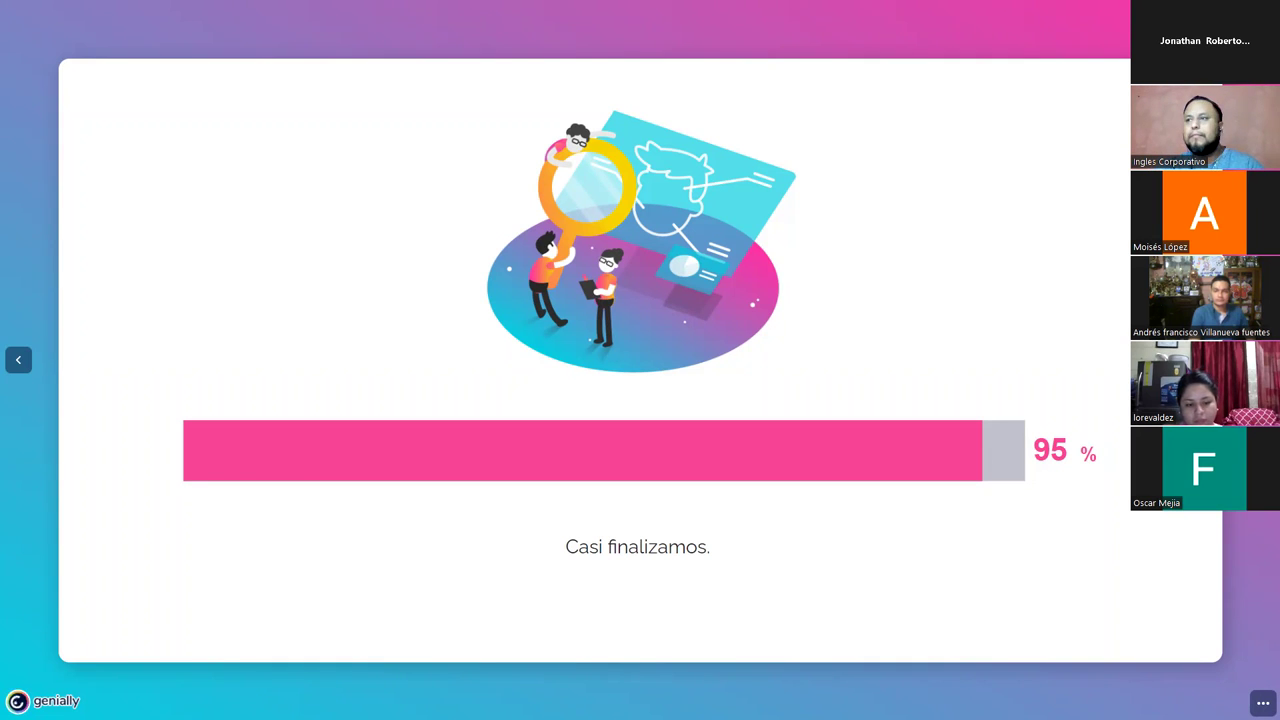
# Switch to the Inglés Corporativo course site and open the Funciones Lógicas y Condicionales lesson in SECCIÓN 1 of the current Excel Intermedio course.
pyautogui.hotkey('alt', 'Tab')
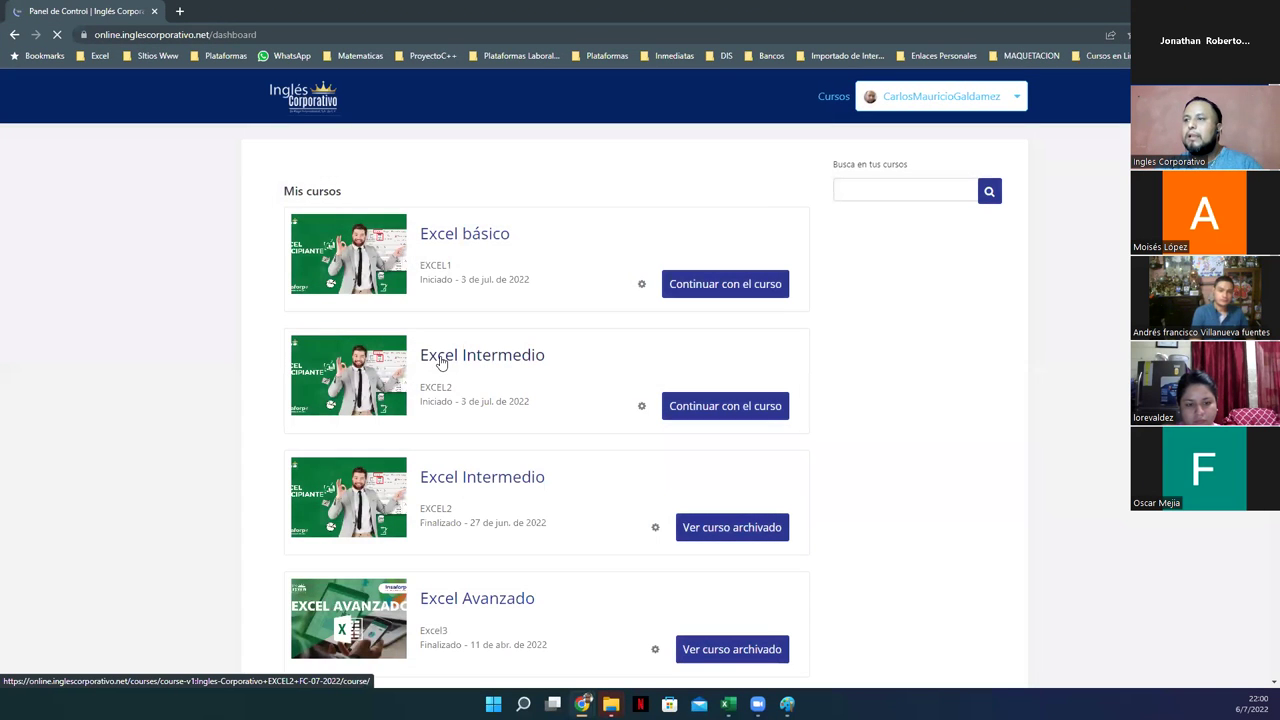
pyautogui.click(470, 366)
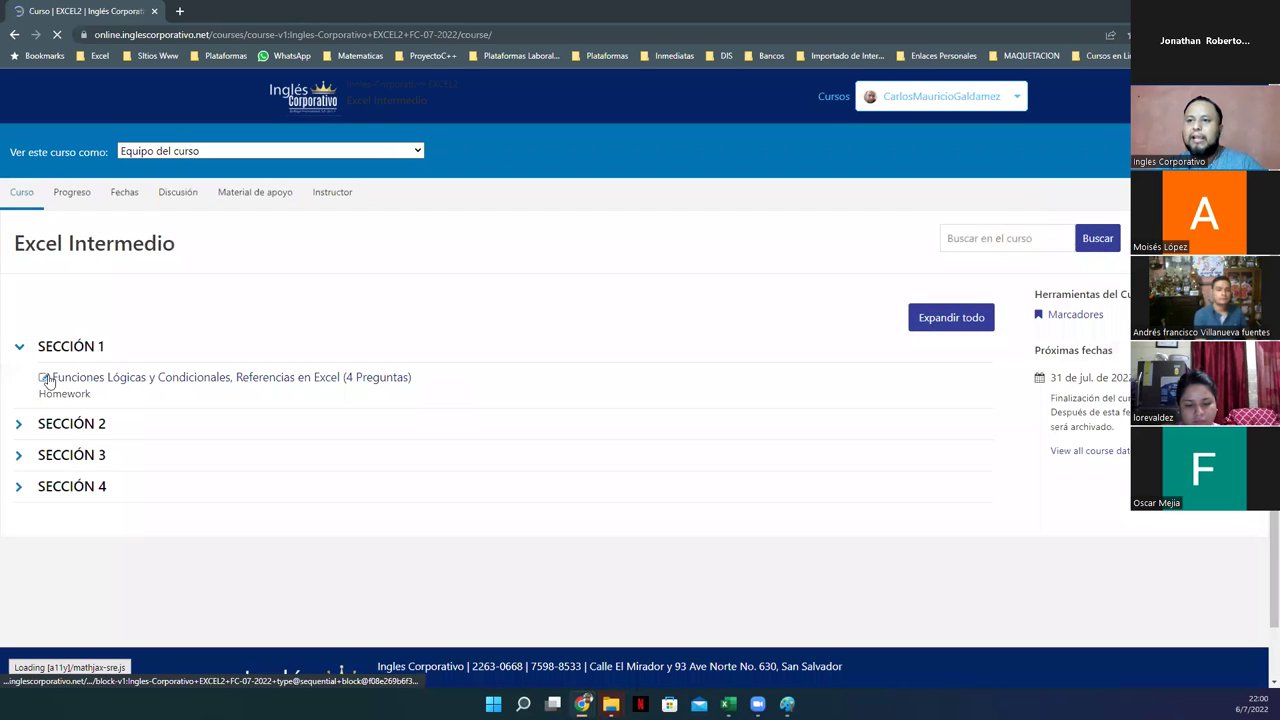
pyautogui.click(122, 378)
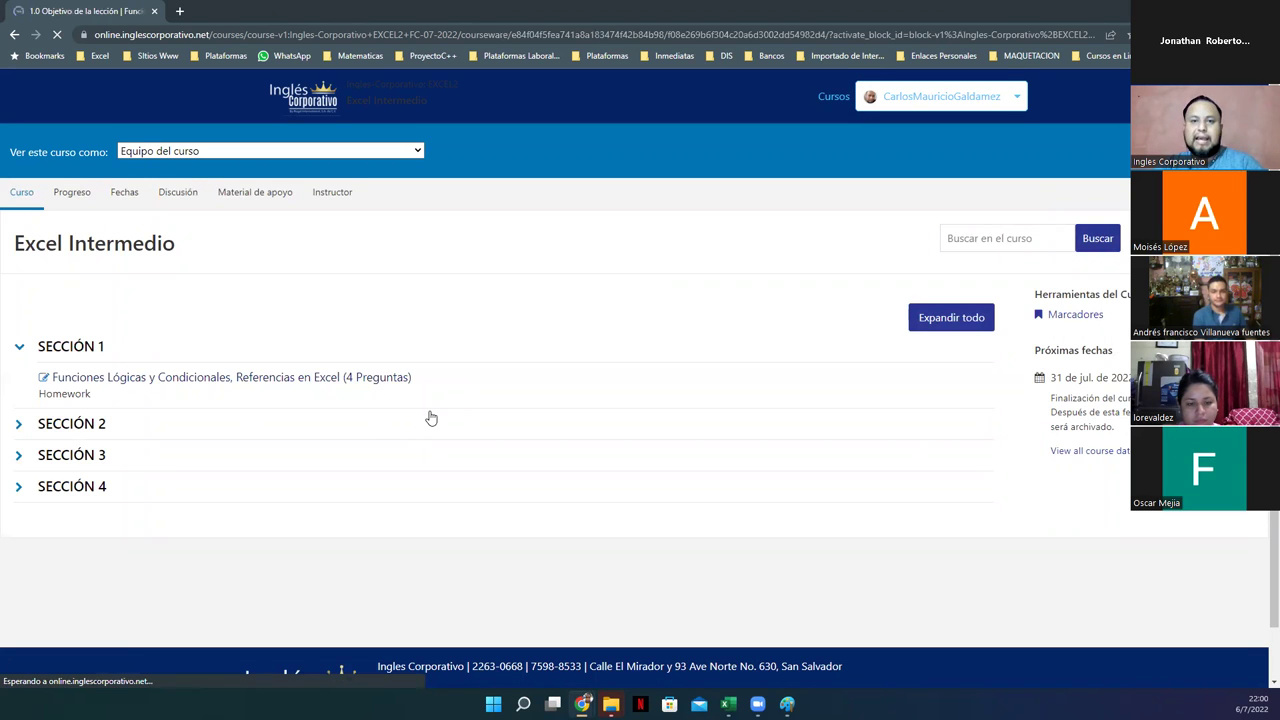
# Review the 1.0 Objetivo de la lección page, highlighting "La función SI en Excel", and open the 1.1 Función SI video unit.
pyautogui.click(136, 300)
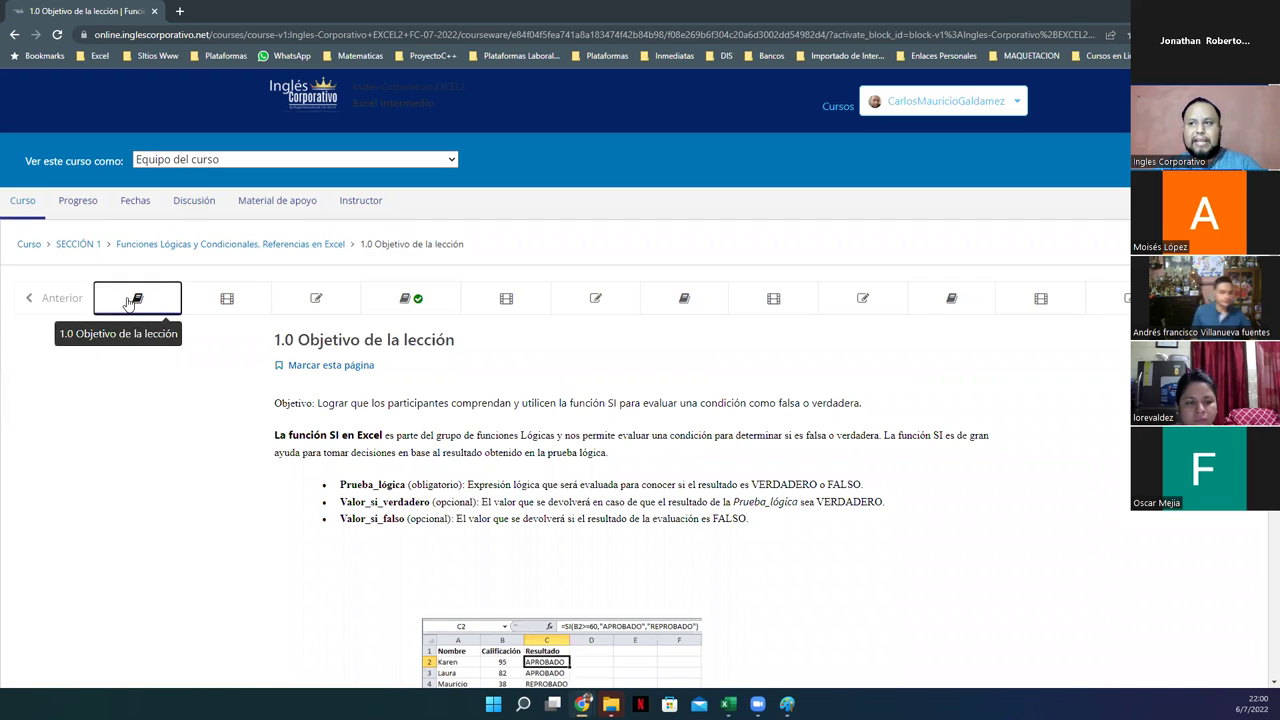
pyautogui.moveTo(272, 437); pyautogui.dragTo(383, 435)
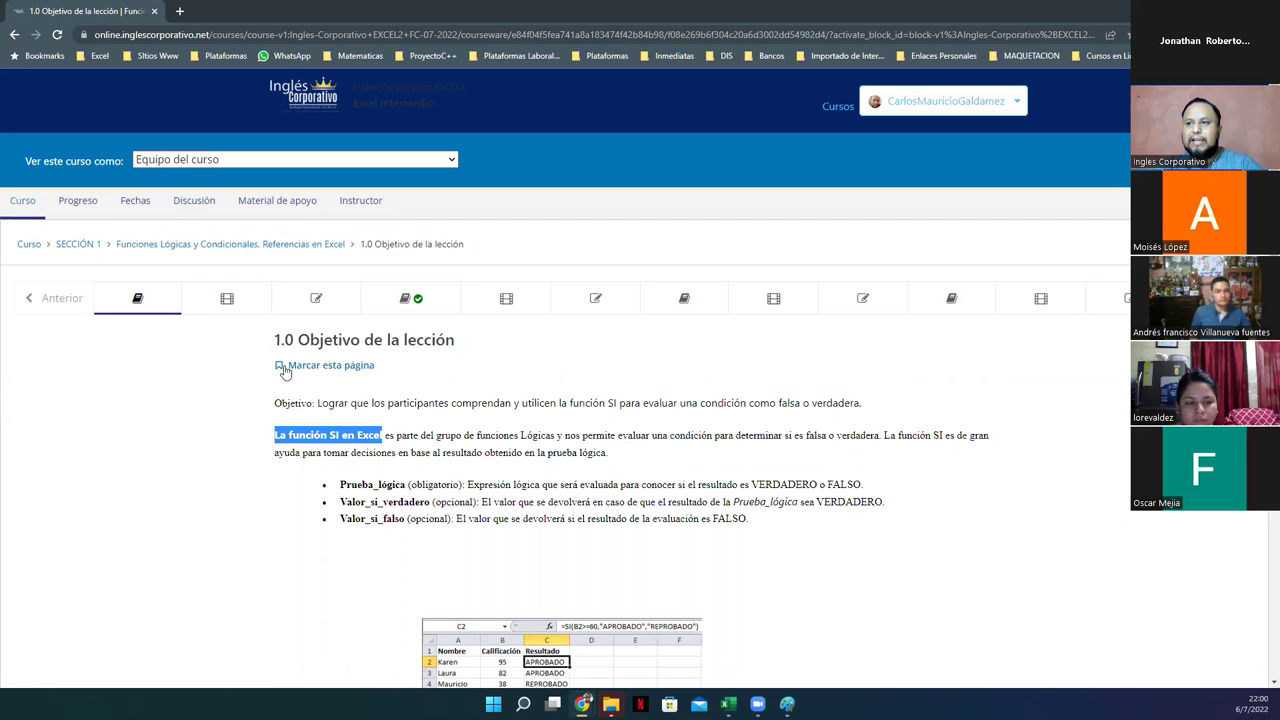
pyautogui.click(226, 299)
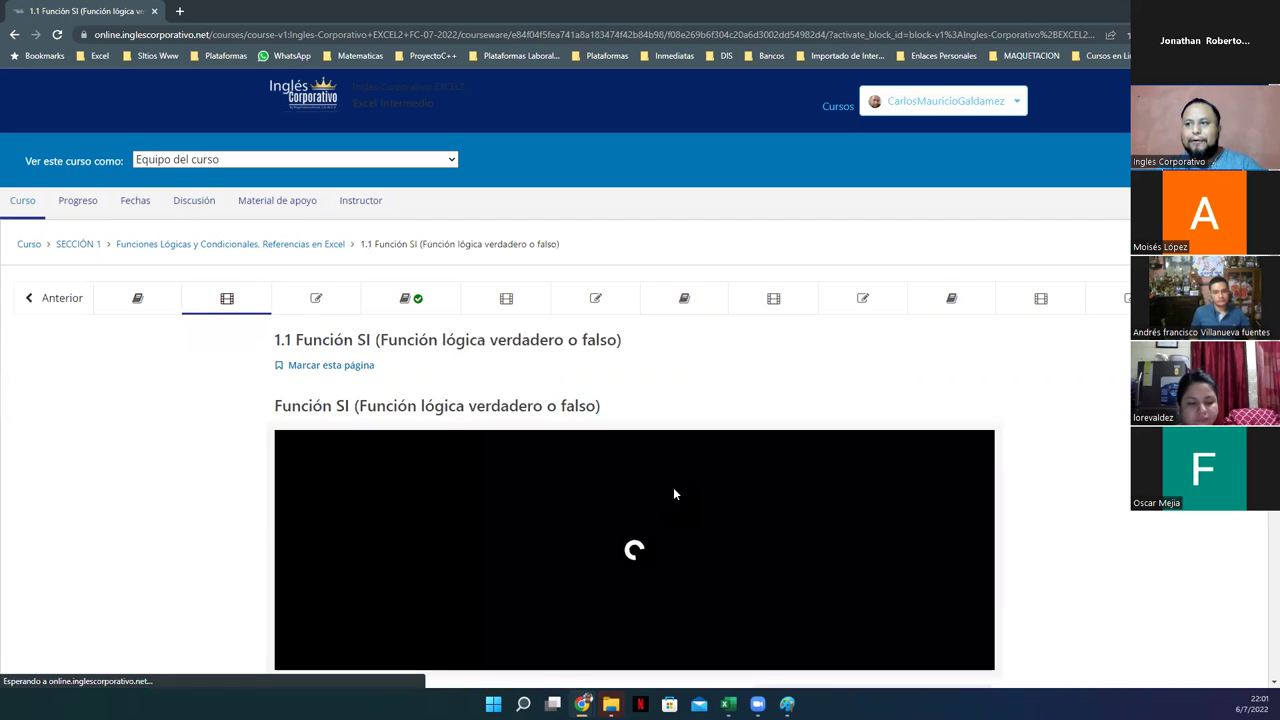